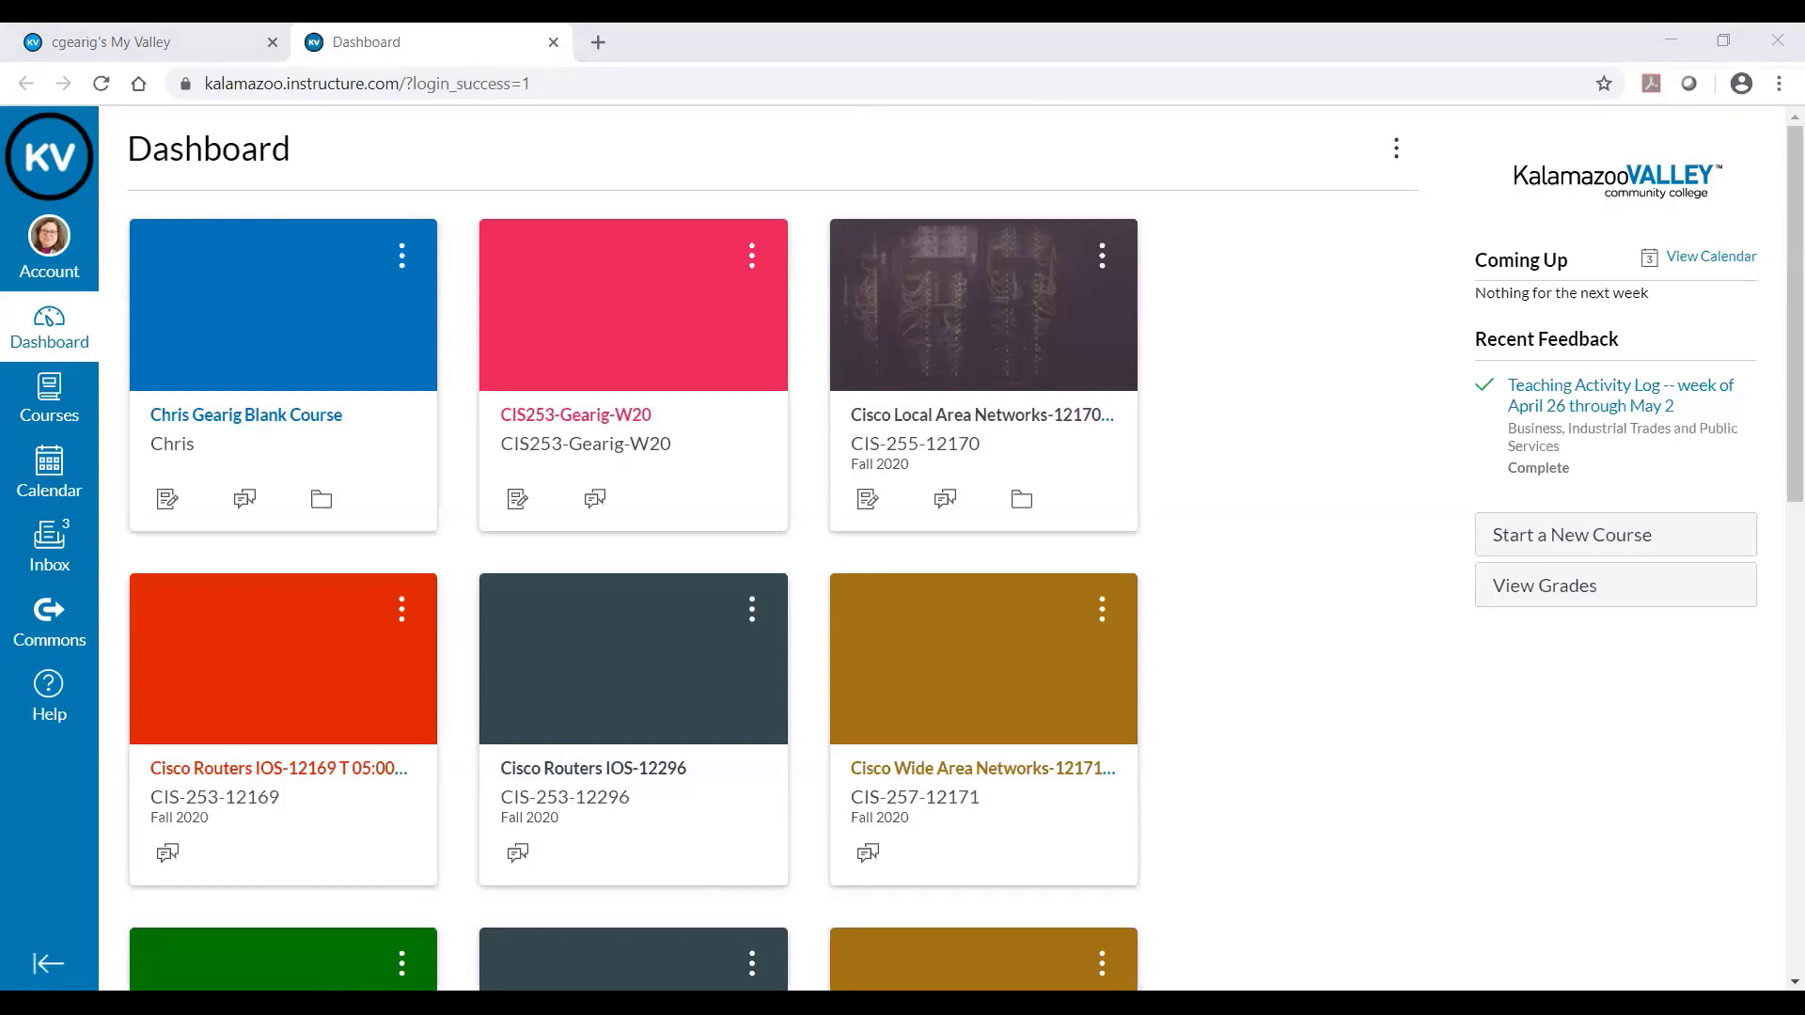
- Switch to the CIS 253 final exam document in Word and review the VLSM subnet questions and the LAN table on page 1
key("alt+Tab")
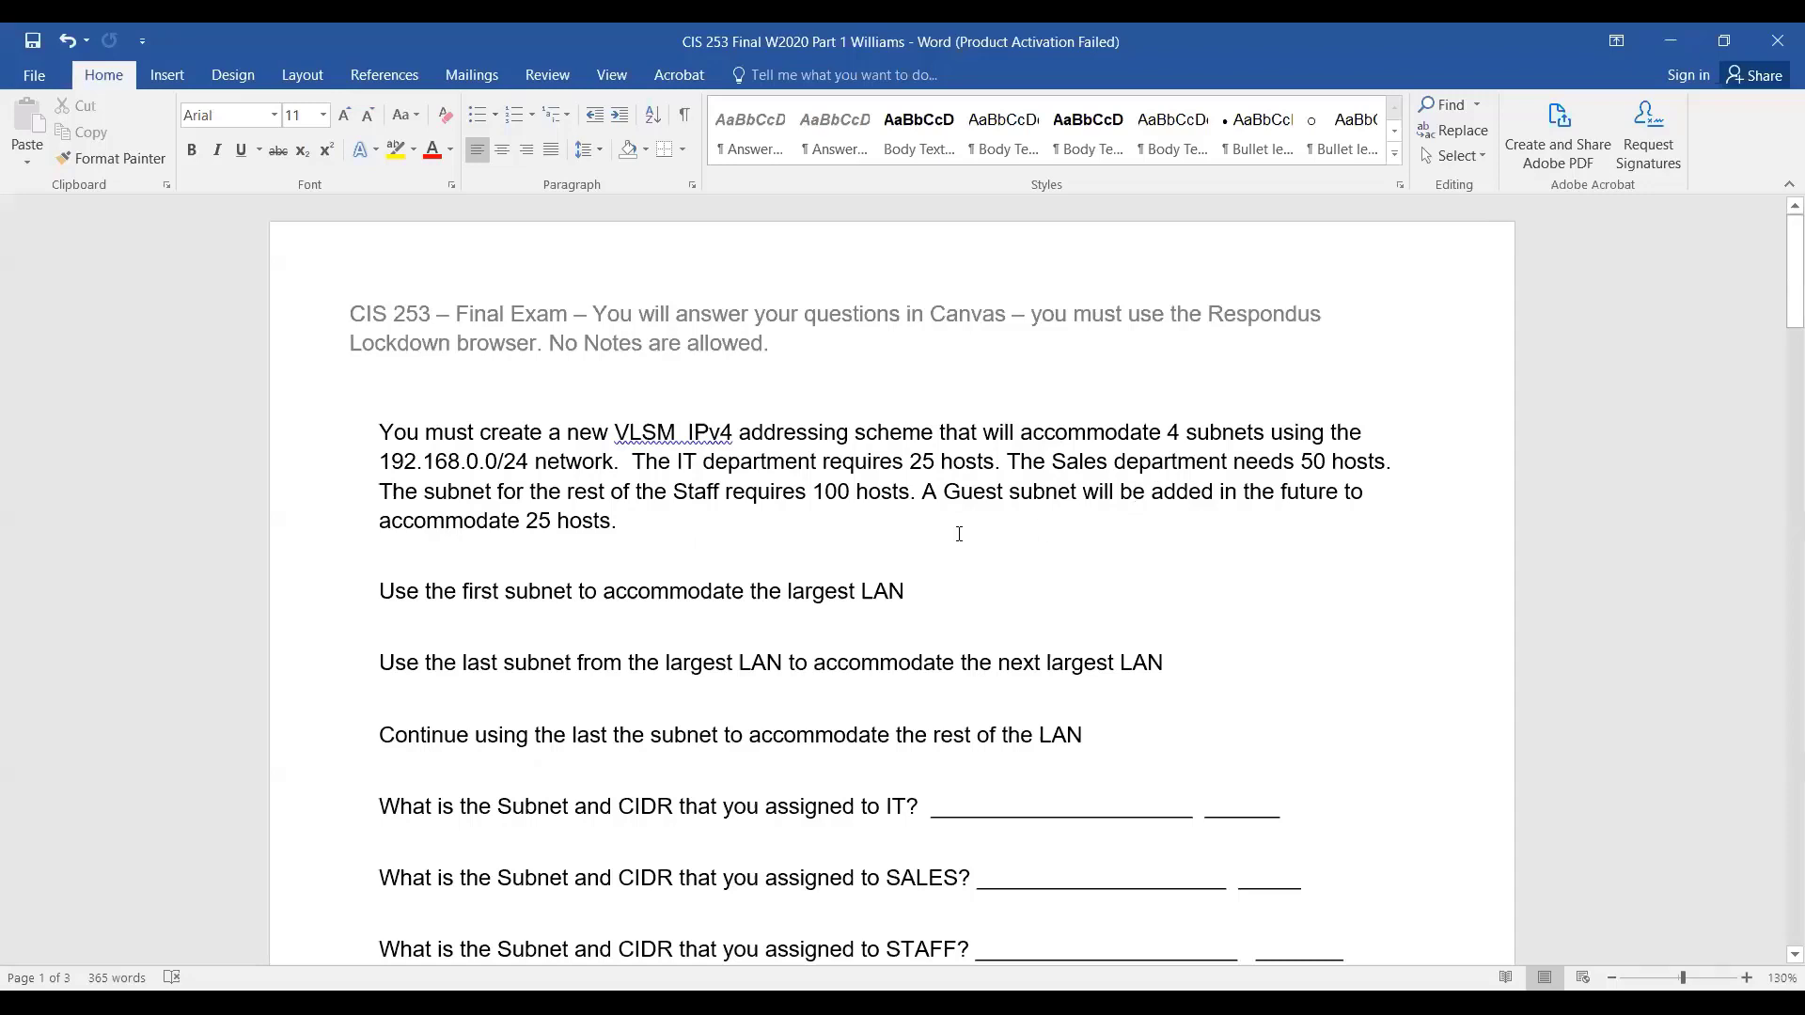
scroll(499, 456, "down", 2)
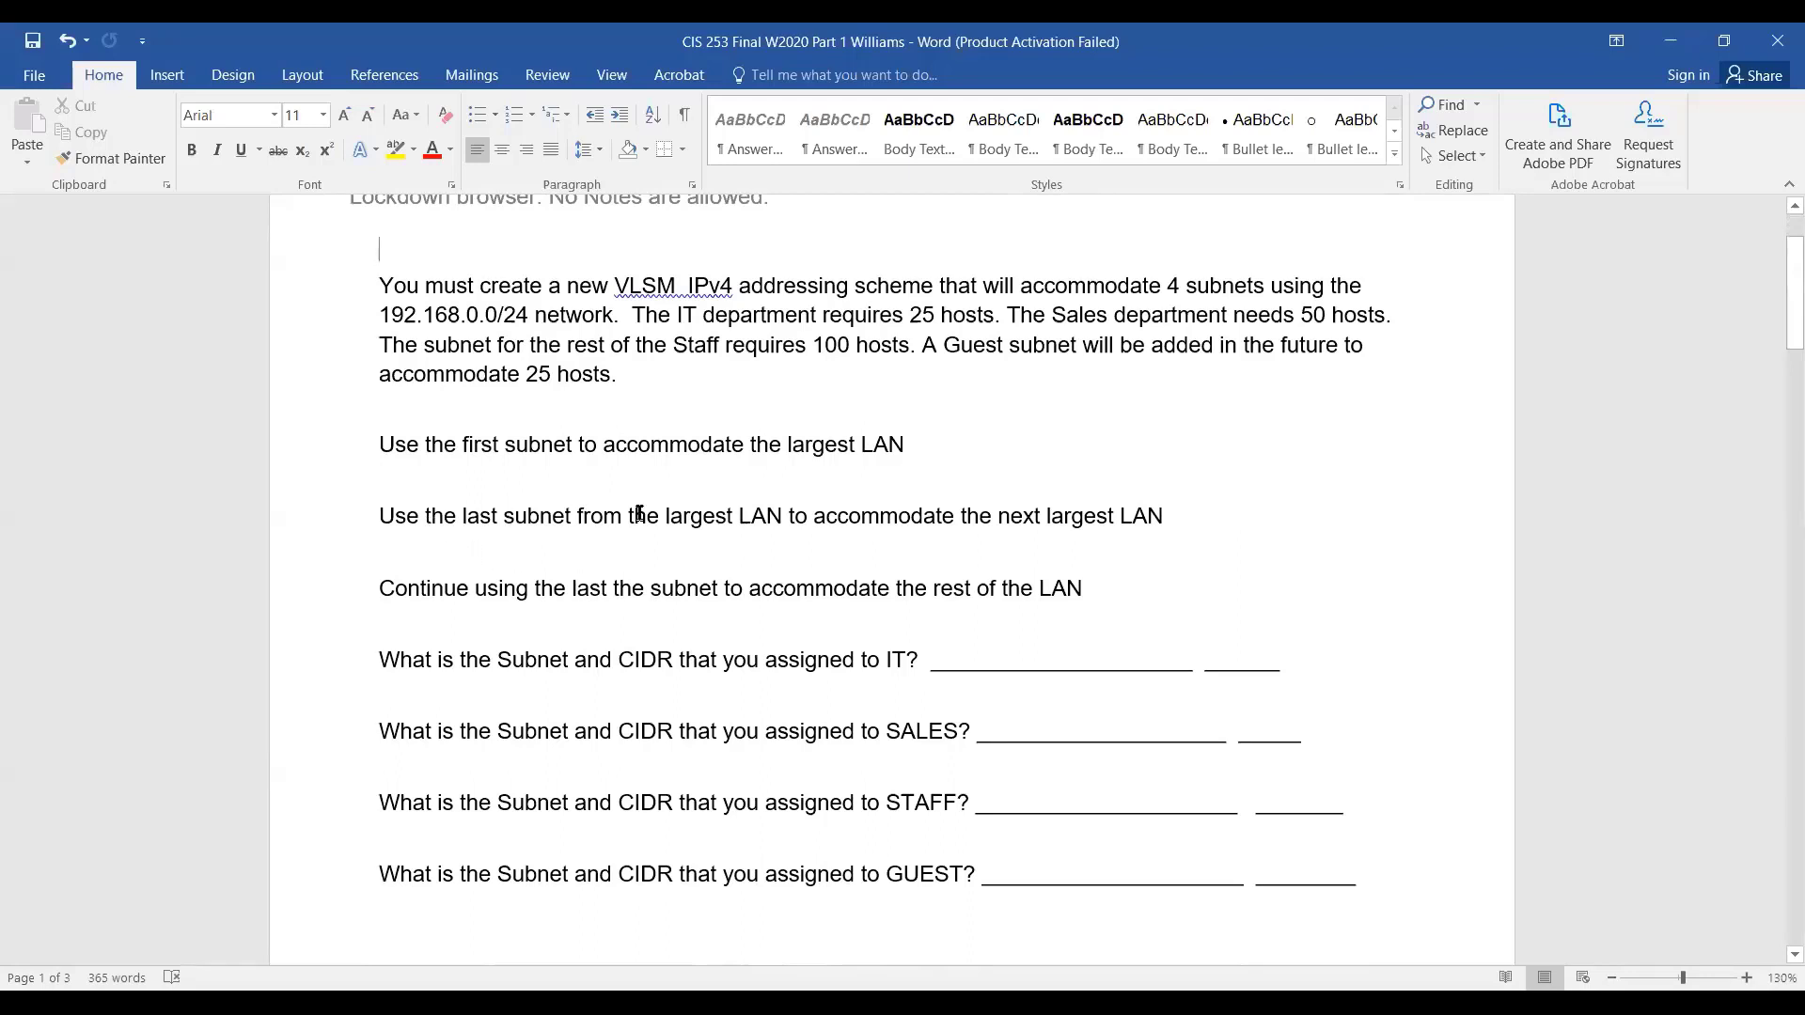
scroll(556, 636, "down", 2)
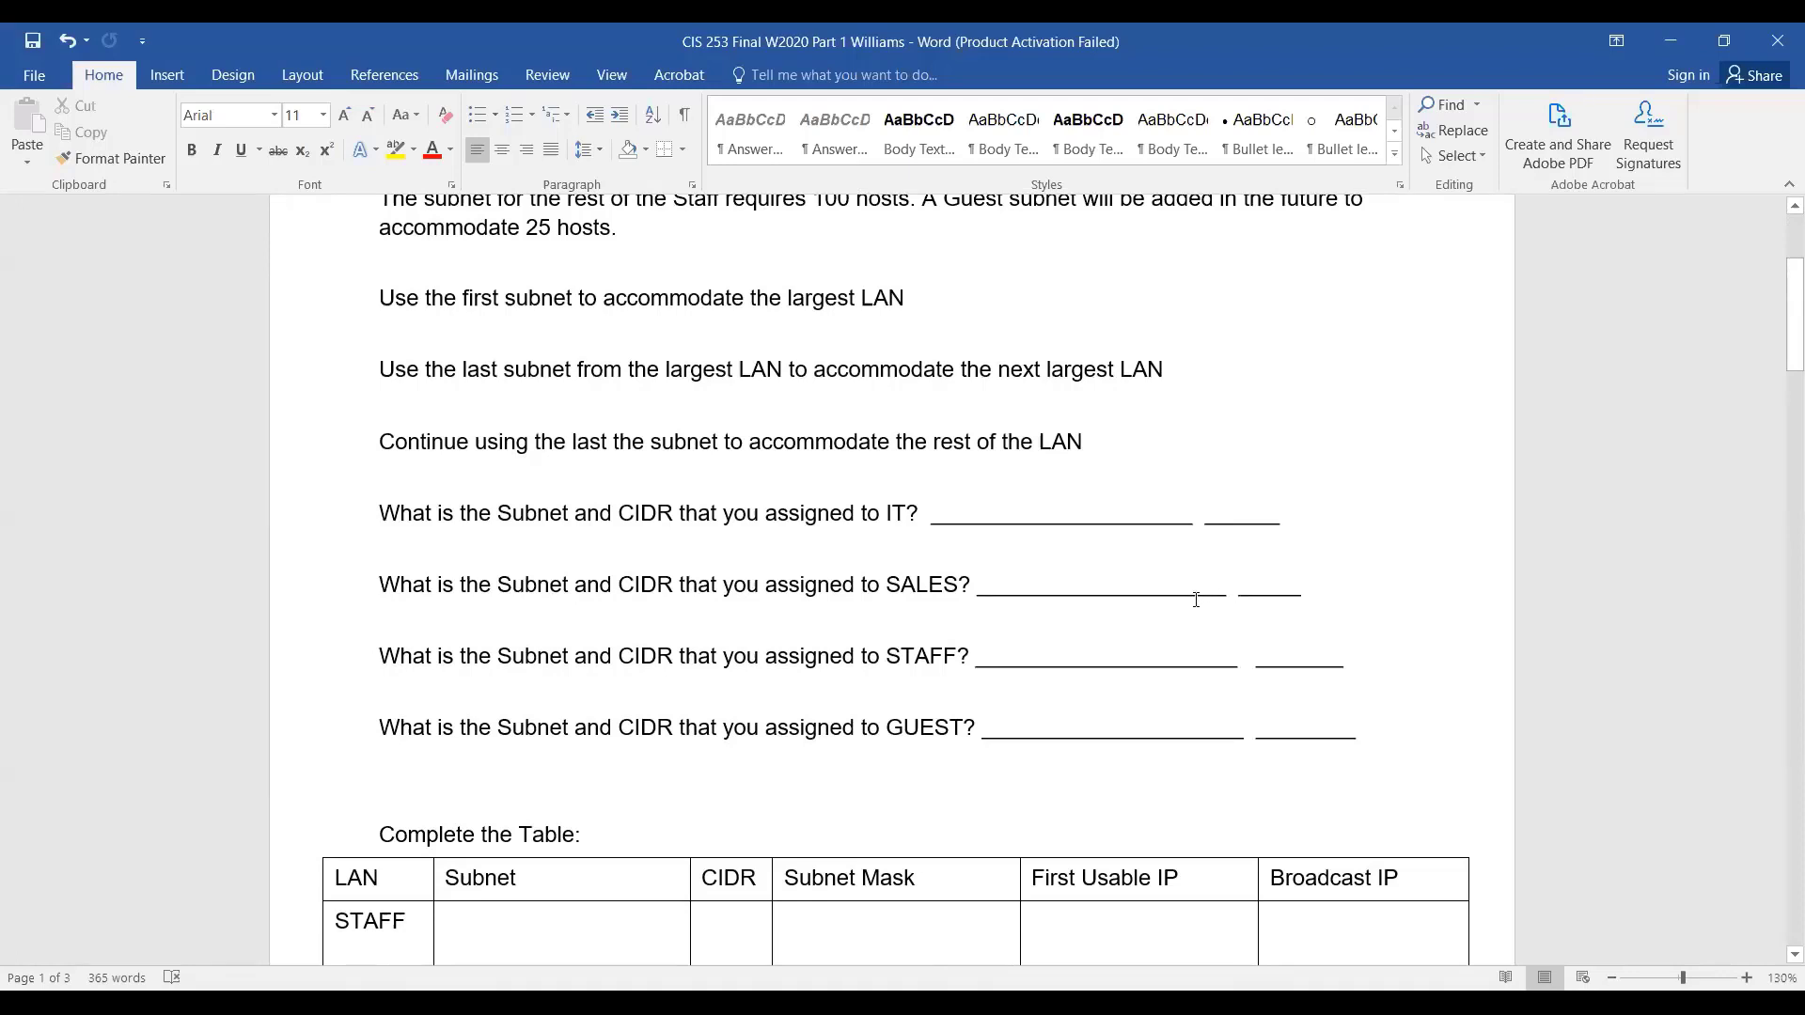
scroll(1194, 598, "down", 1)
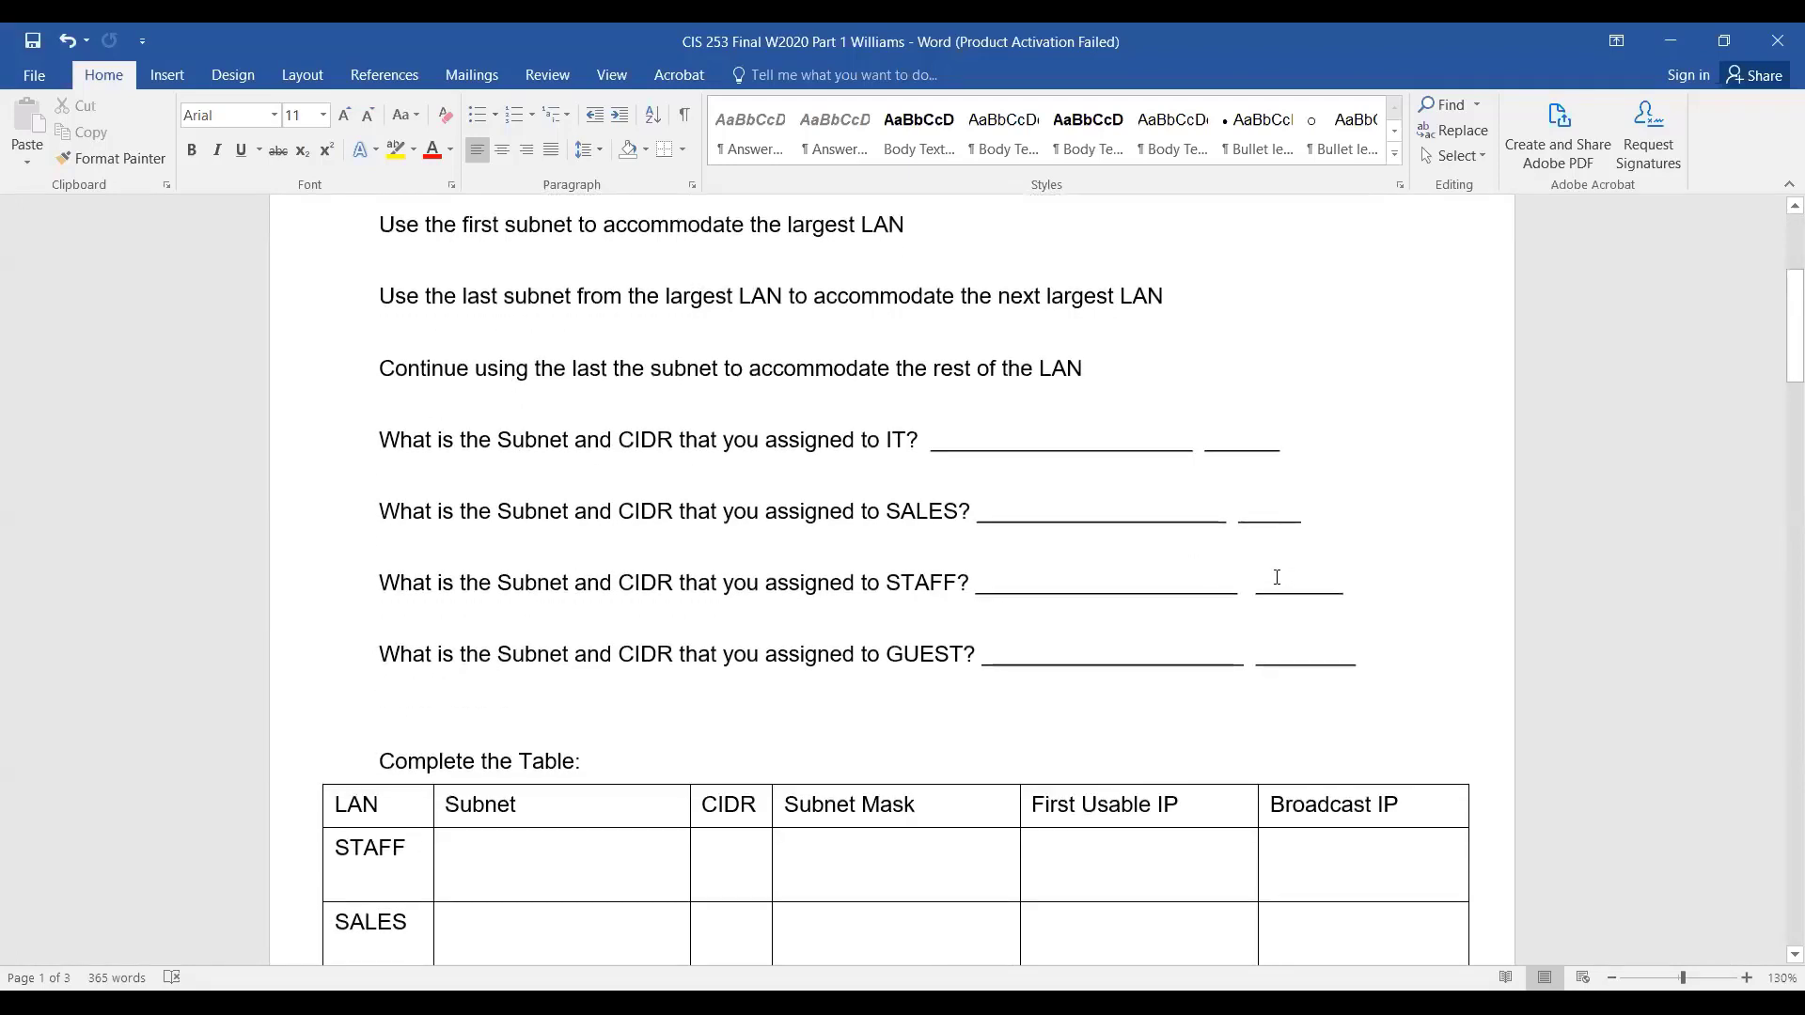
scroll(1264, 579, "down", 2)
scroll(1260, 583, "down", 2)
scroll(1259, 586, "down", 1)
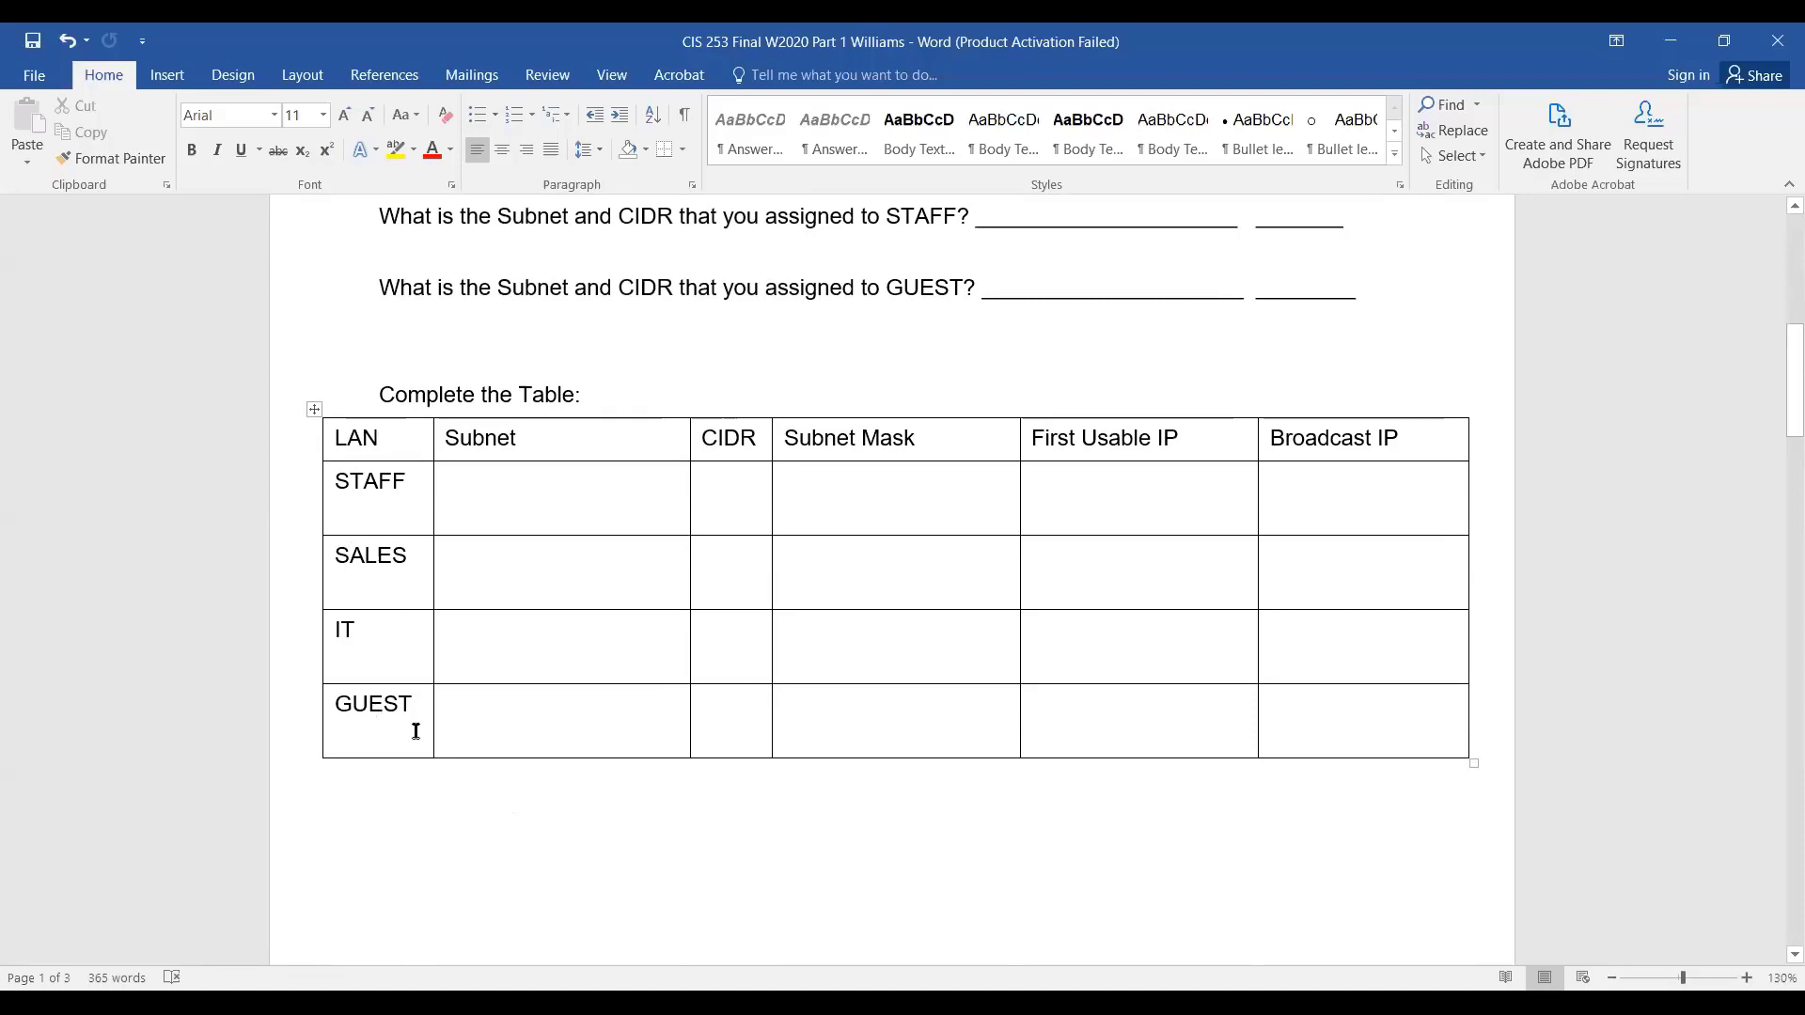
scroll(504, 745, "down", 3)
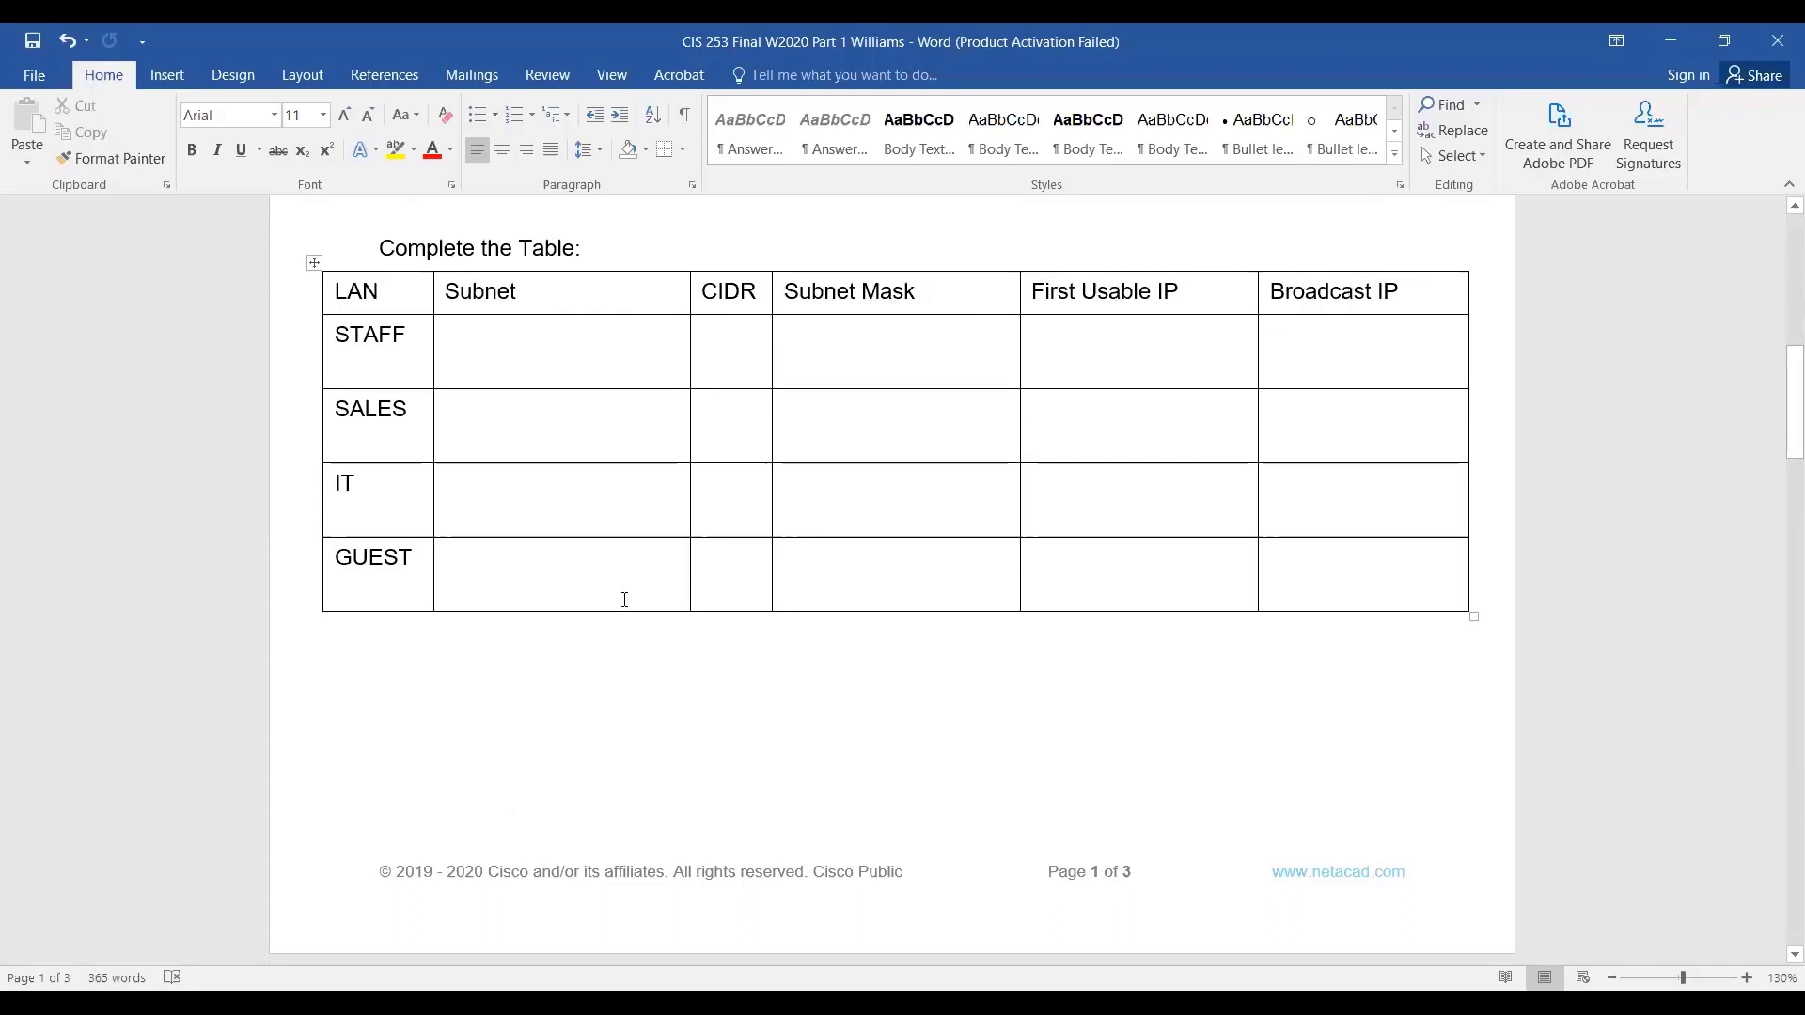
- Examine the network topology diagram, the address assignment instructions and the Addressing Table on pages 2 and 3 of the exam
scroll(624, 600, "down", 5)
scroll(624, 604, "down", 5)
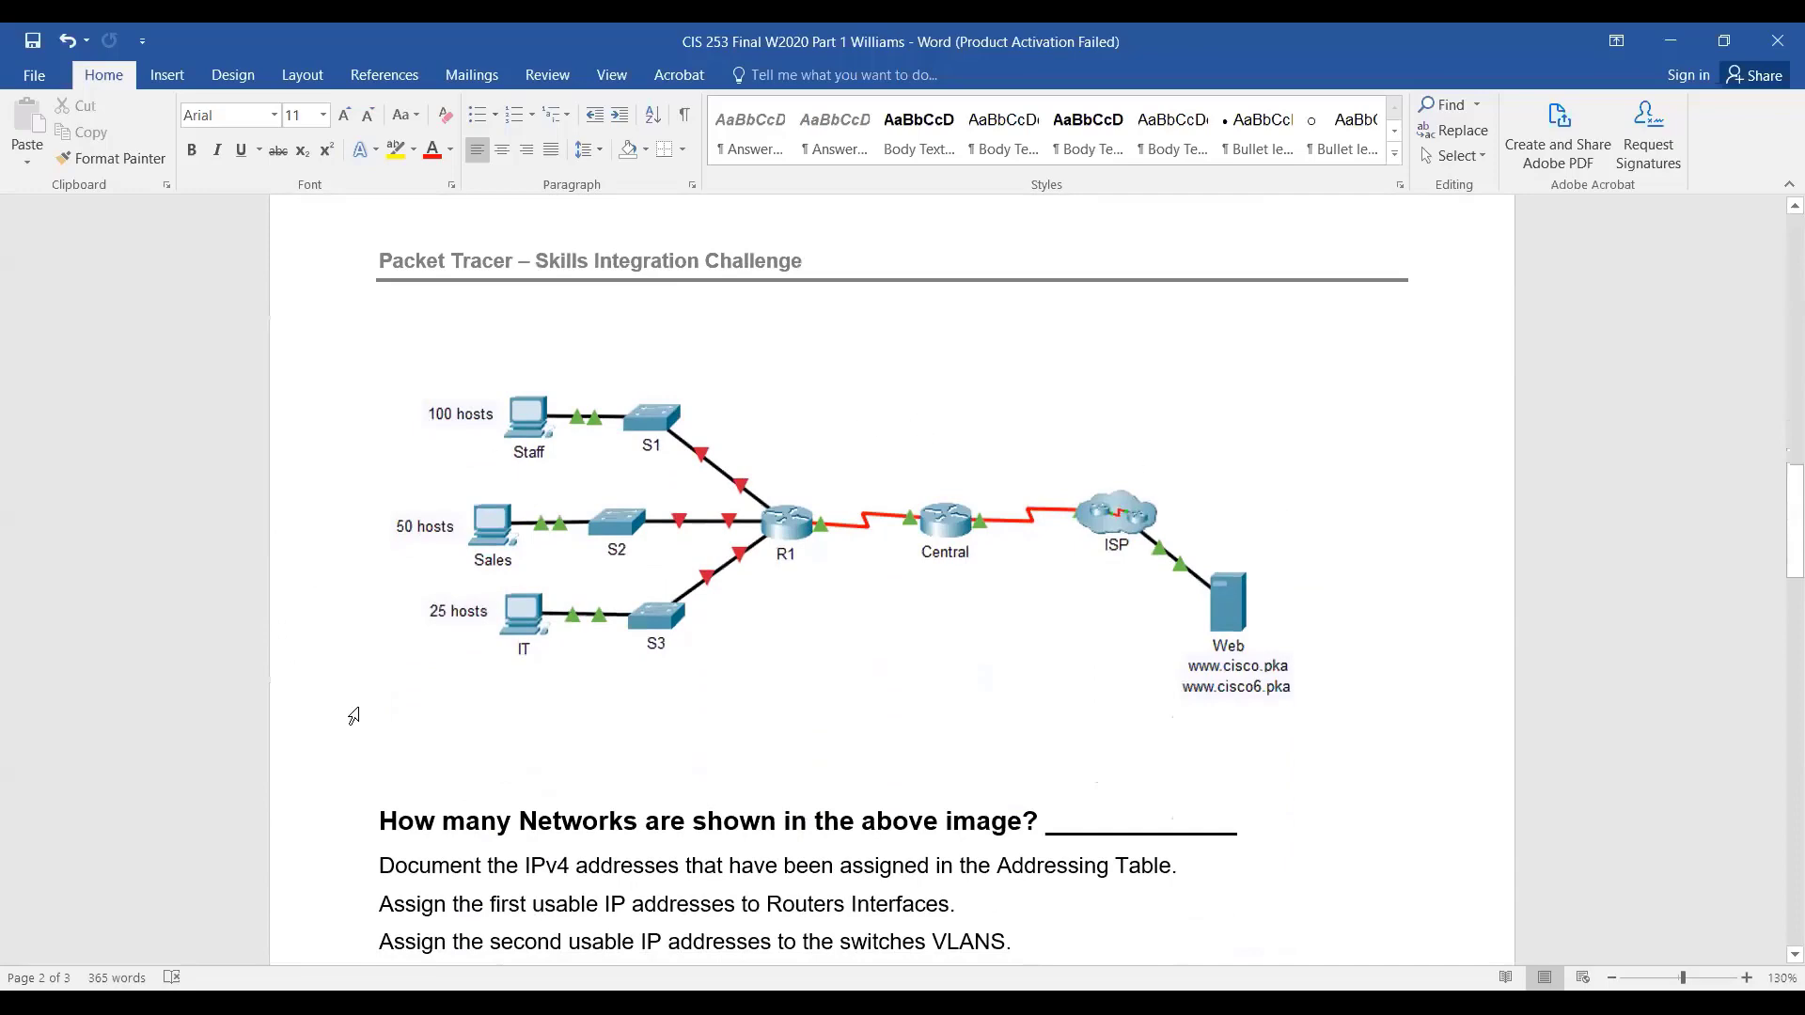
scroll(994, 658, "down", 3)
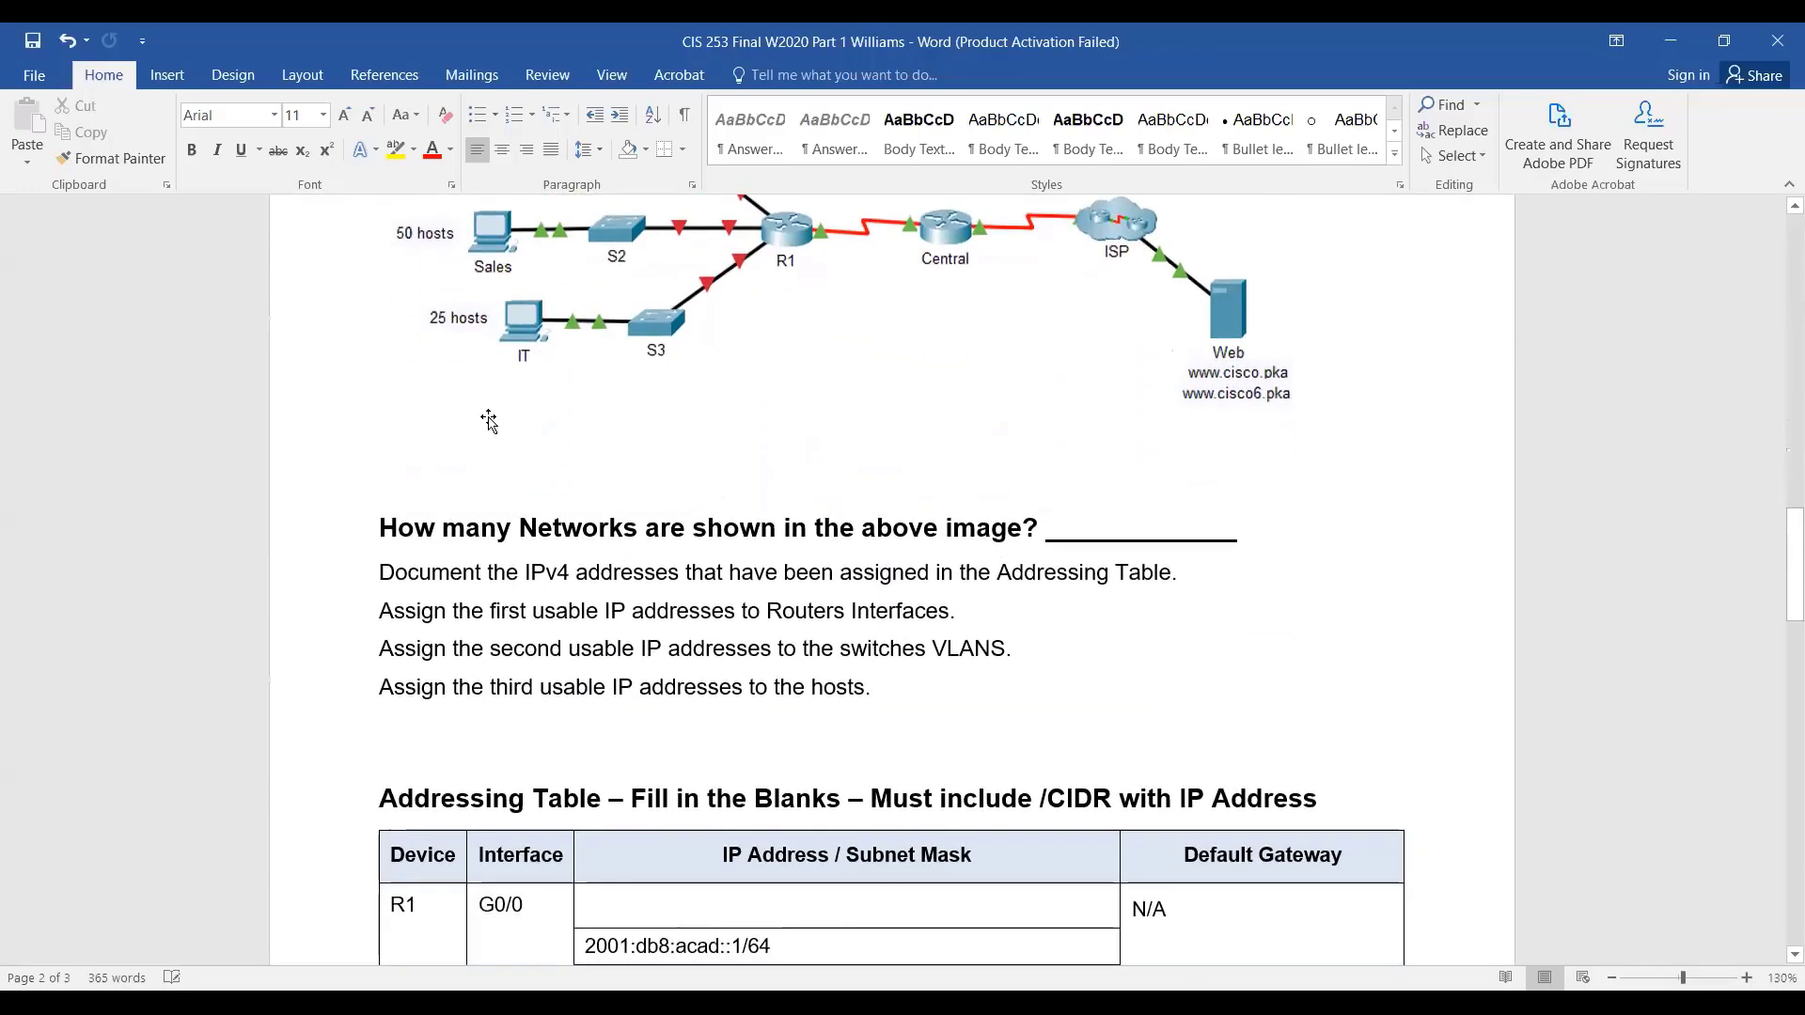
scroll(863, 423, "down", 3)
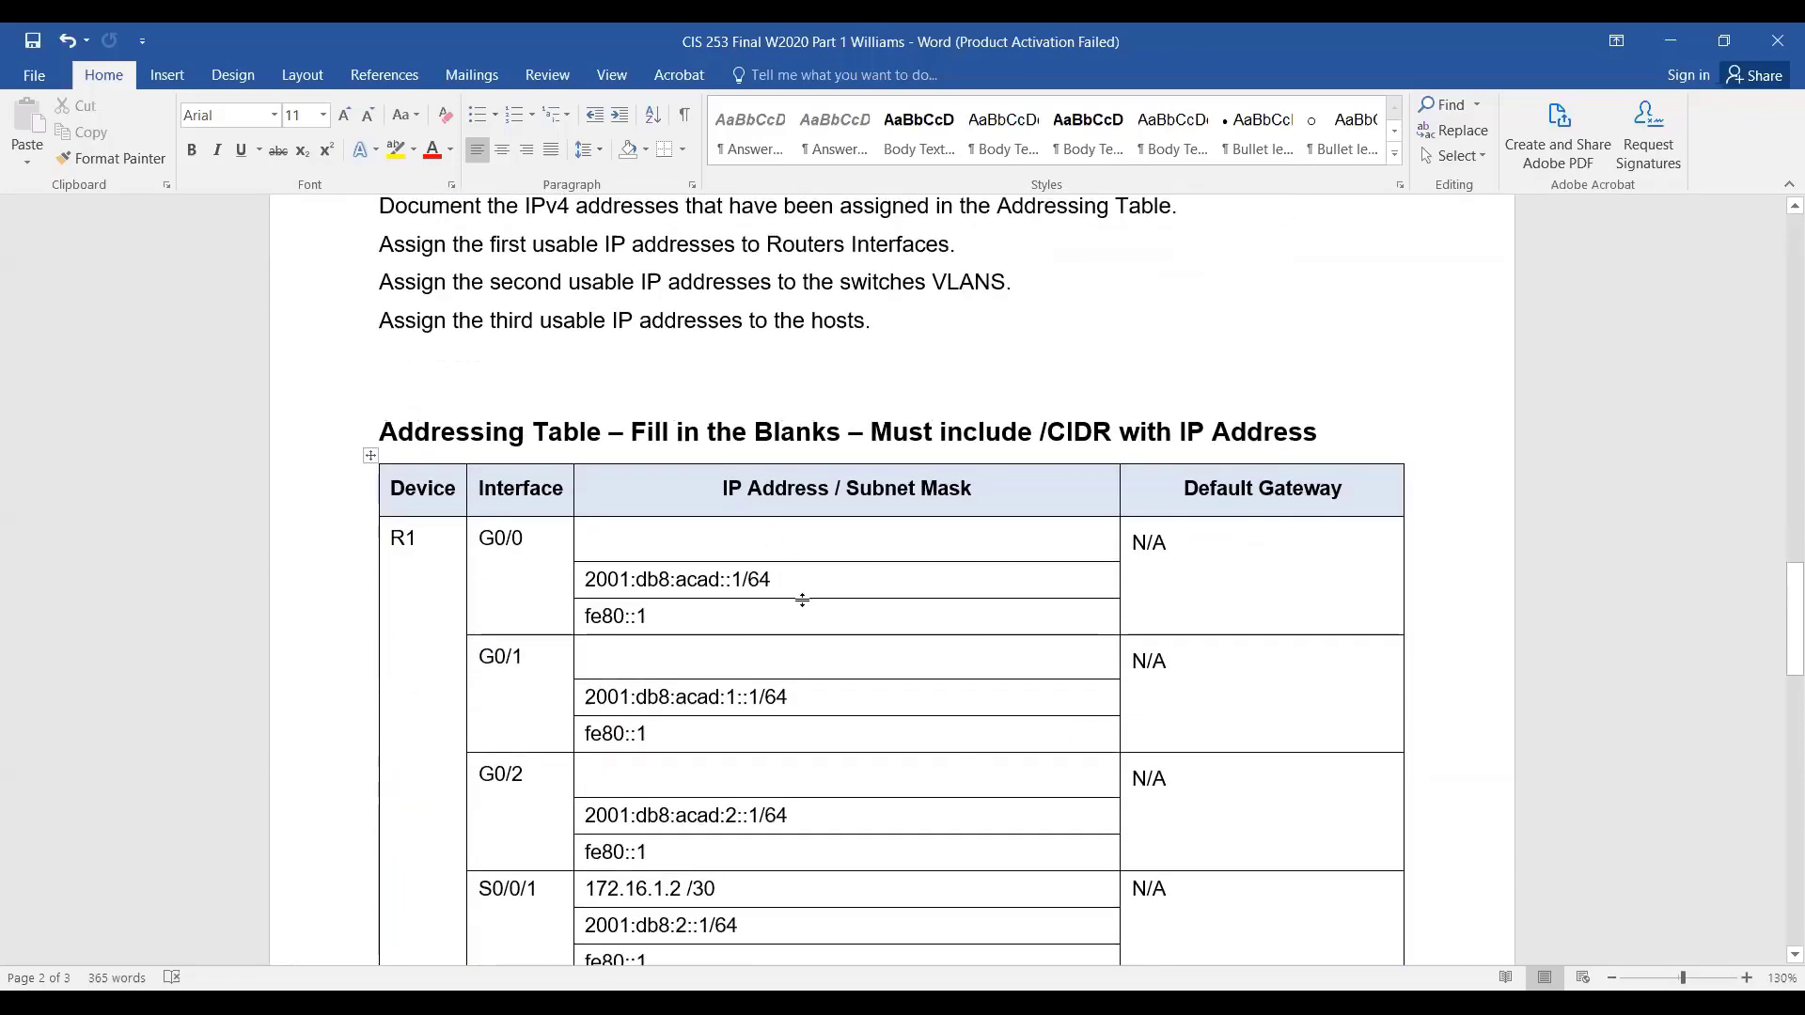
scroll(804, 597, "down", 1)
scroll(801, 602, "down", 1)
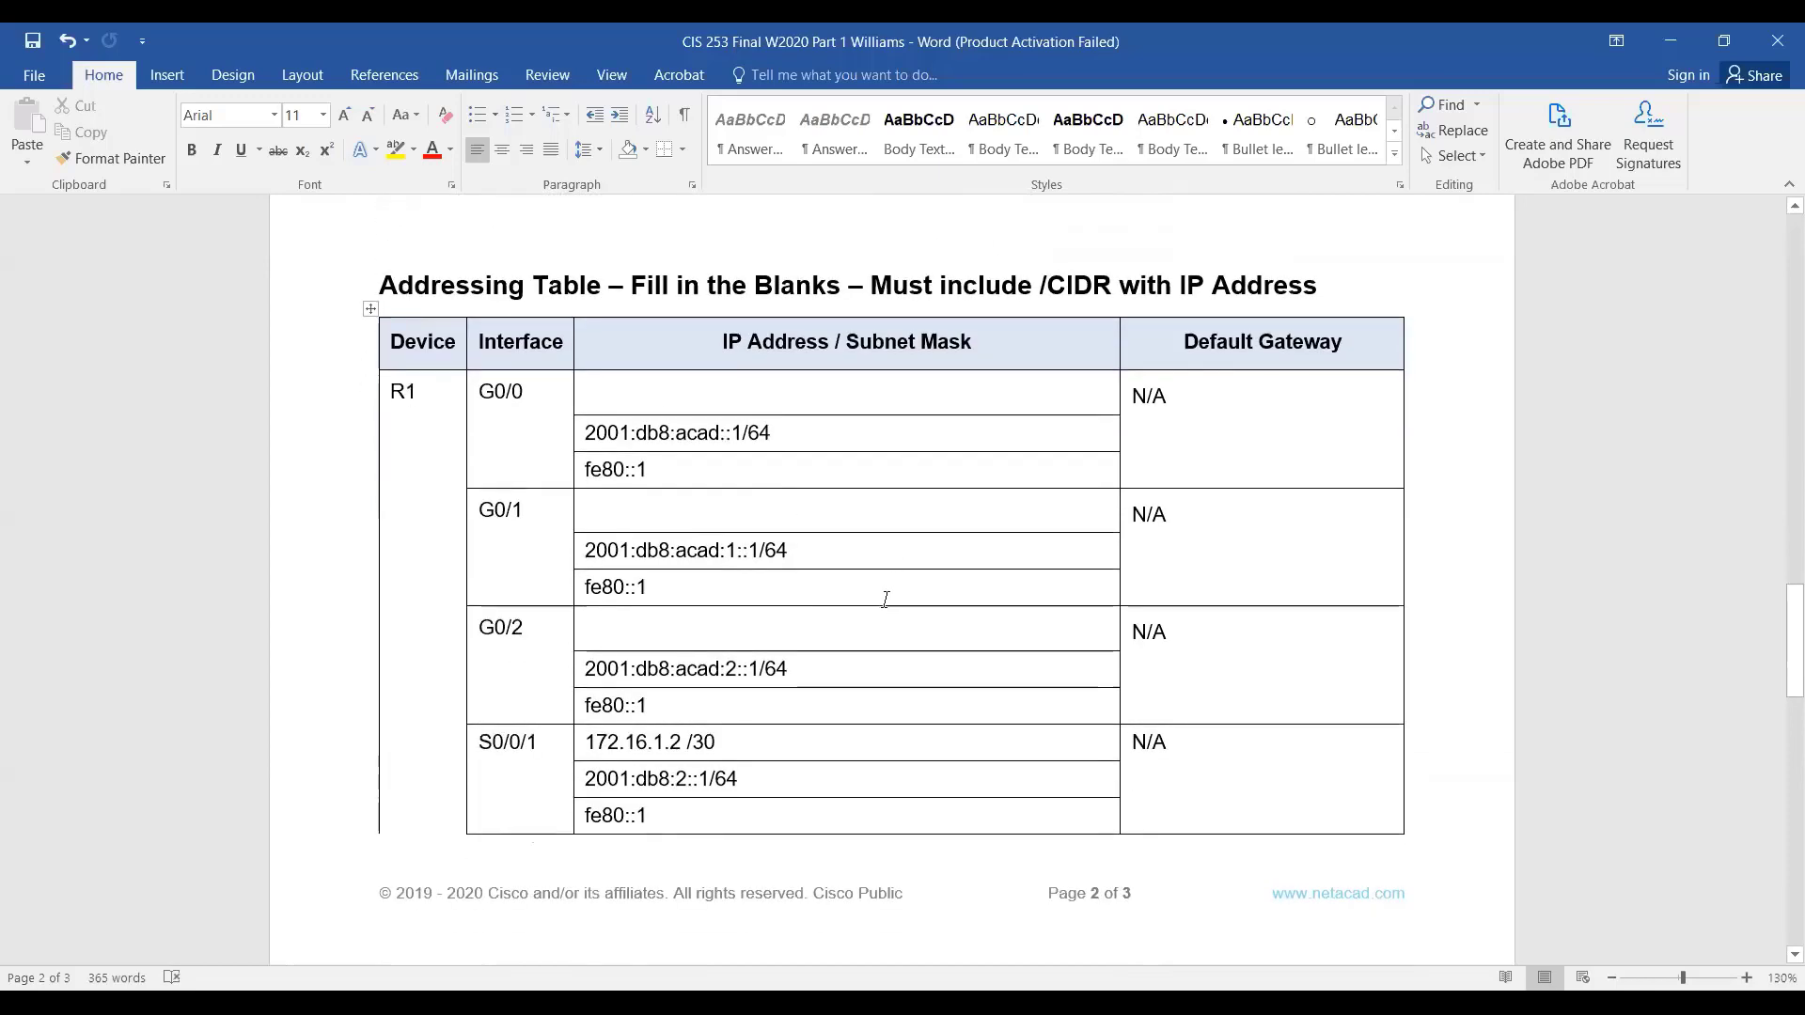
scroll(878, 599, "down", 2)
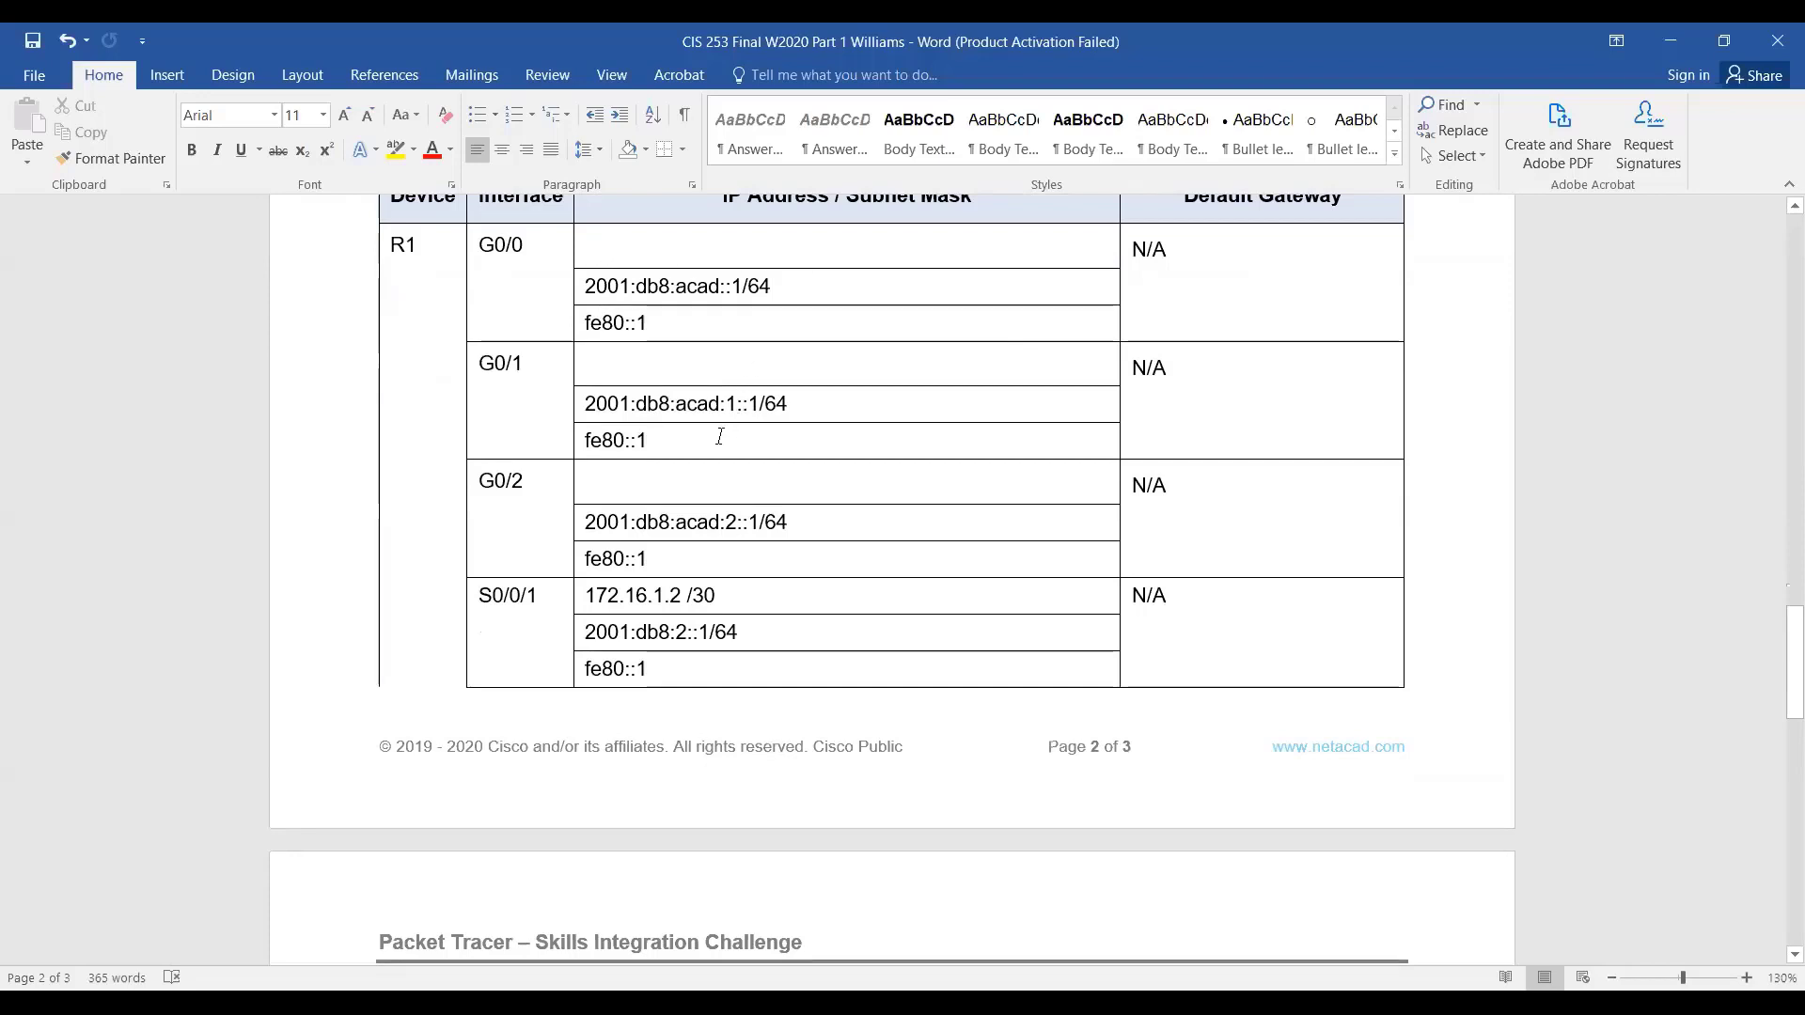
scroll(714, 436, "down", 5)
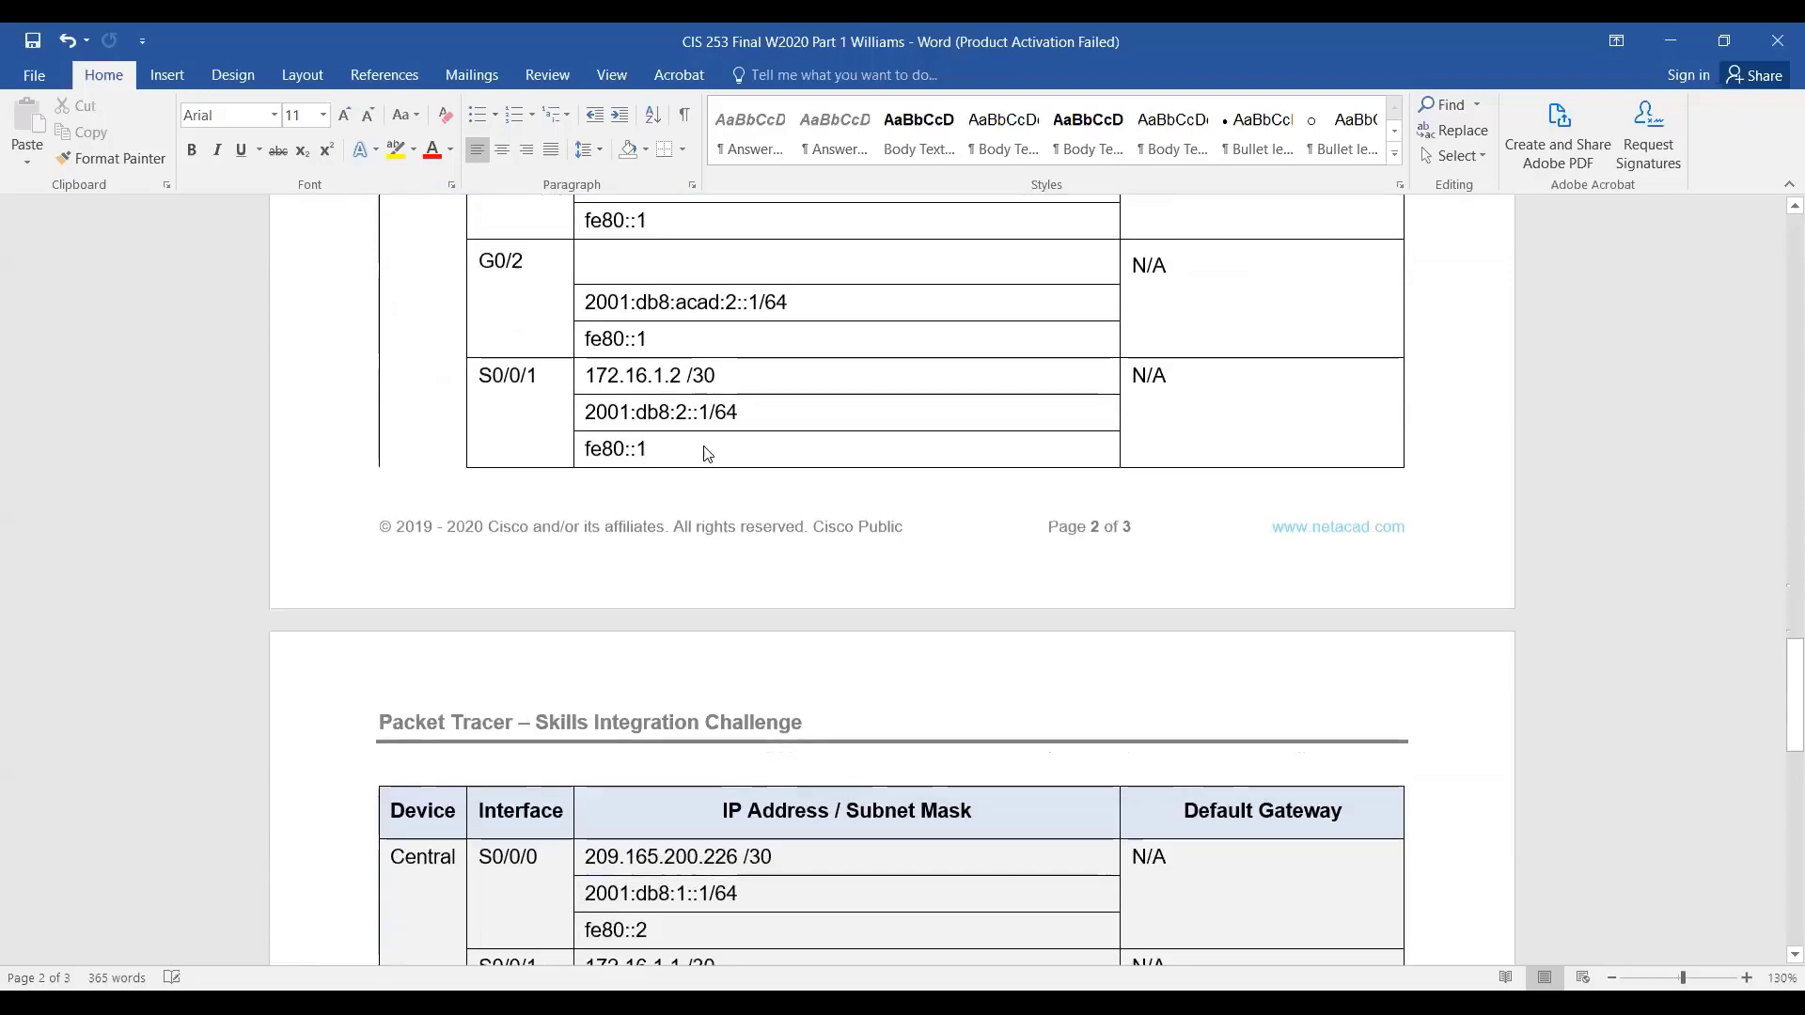
scroll(701, 458, "down", 9)
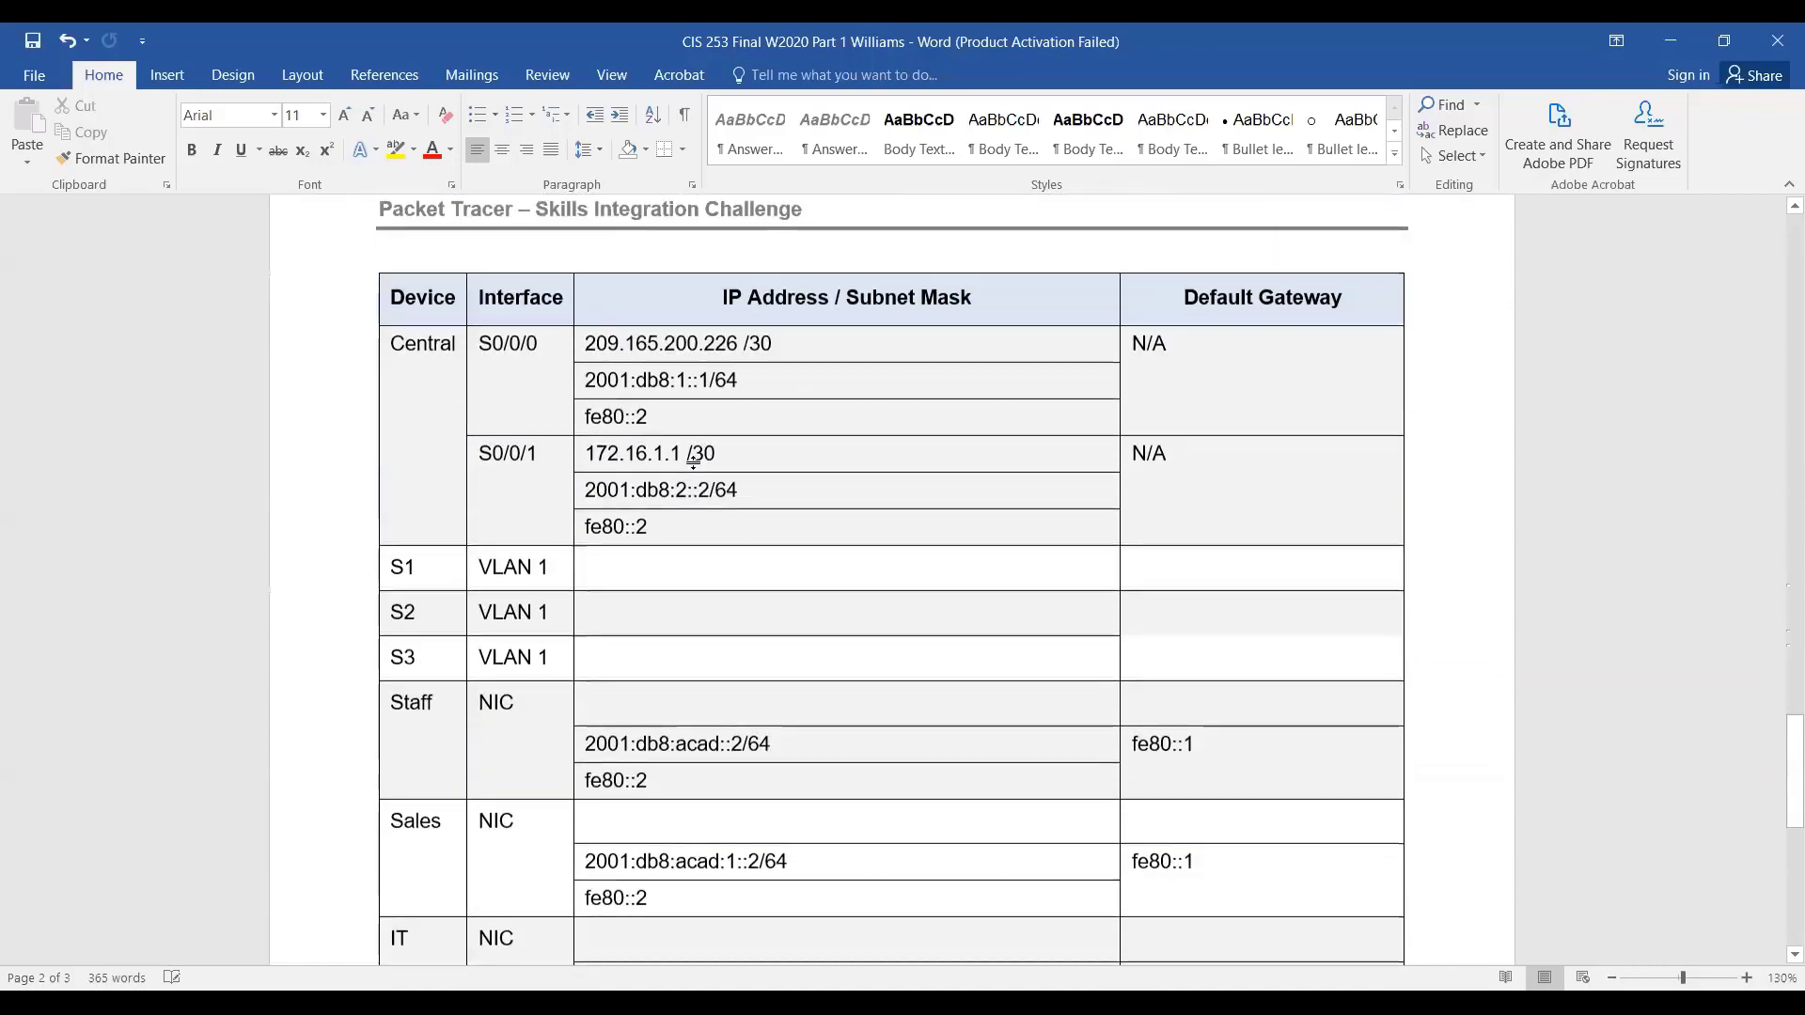
scroll(694, 461, "down", 7)
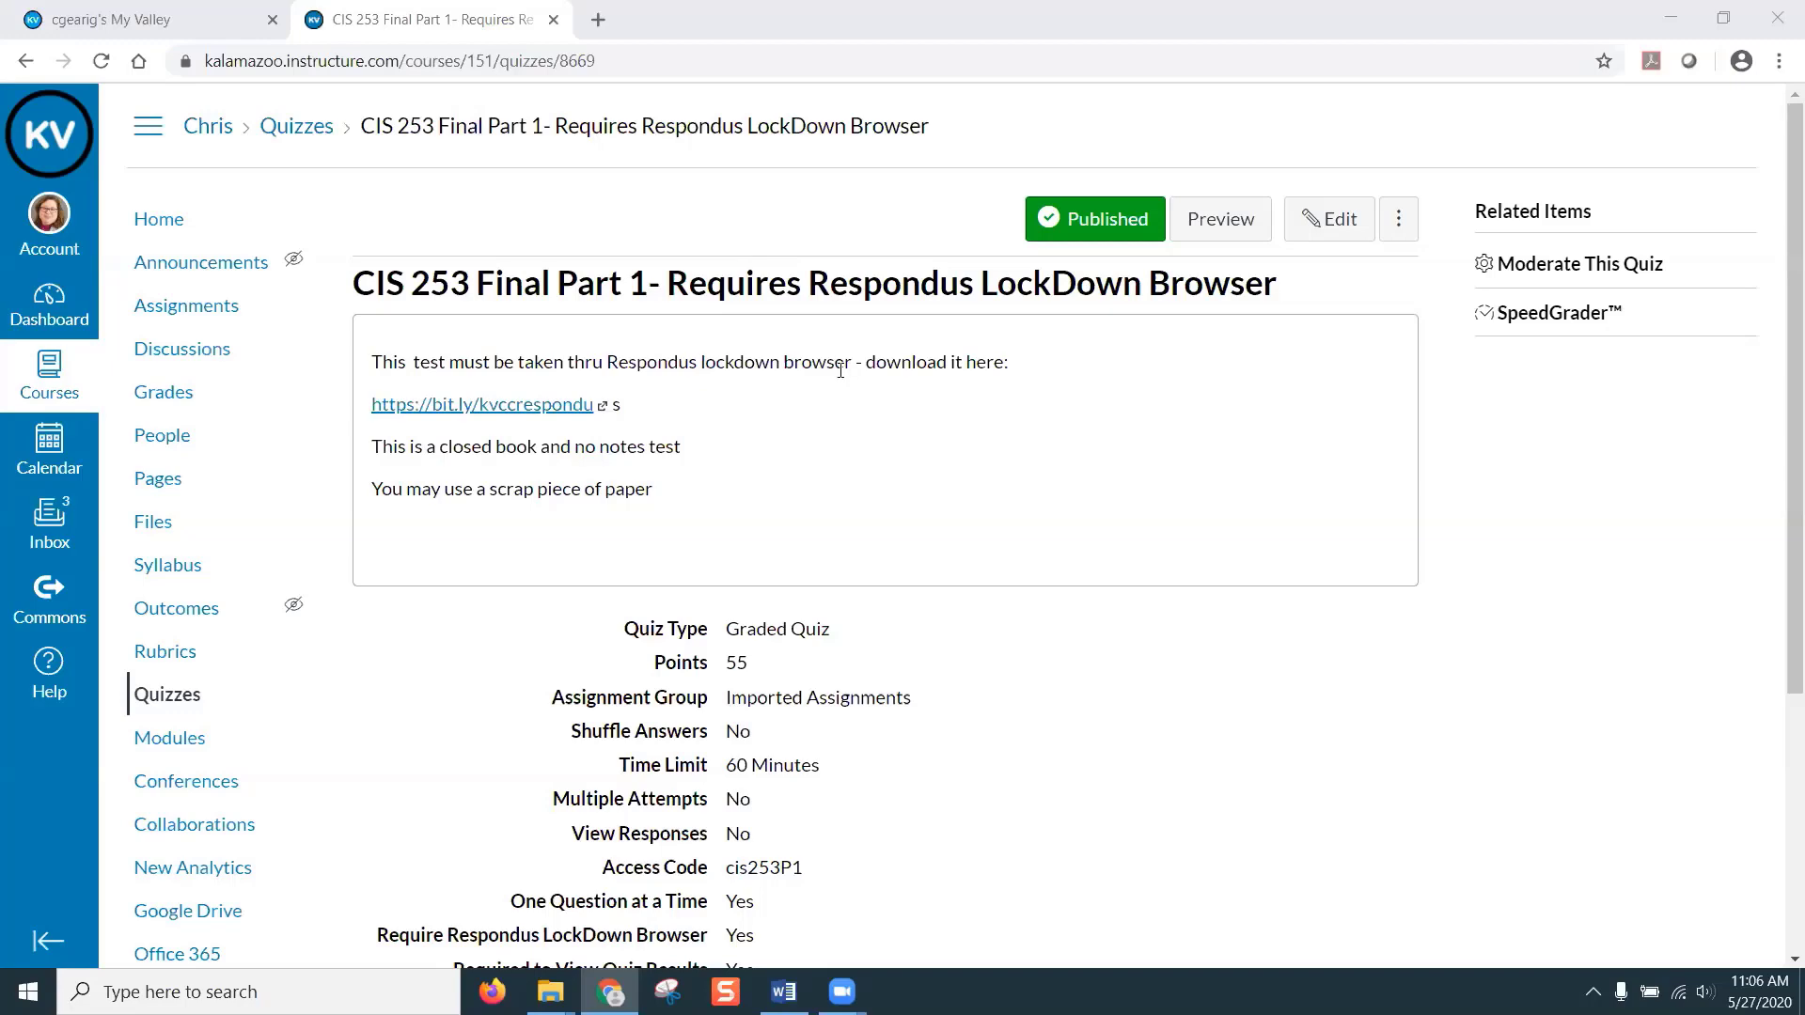
- Start a preview of the Canvas quiz CIS 253 Final Part 1 and bring up Question 1's answer fields
left_click(1213, 223)
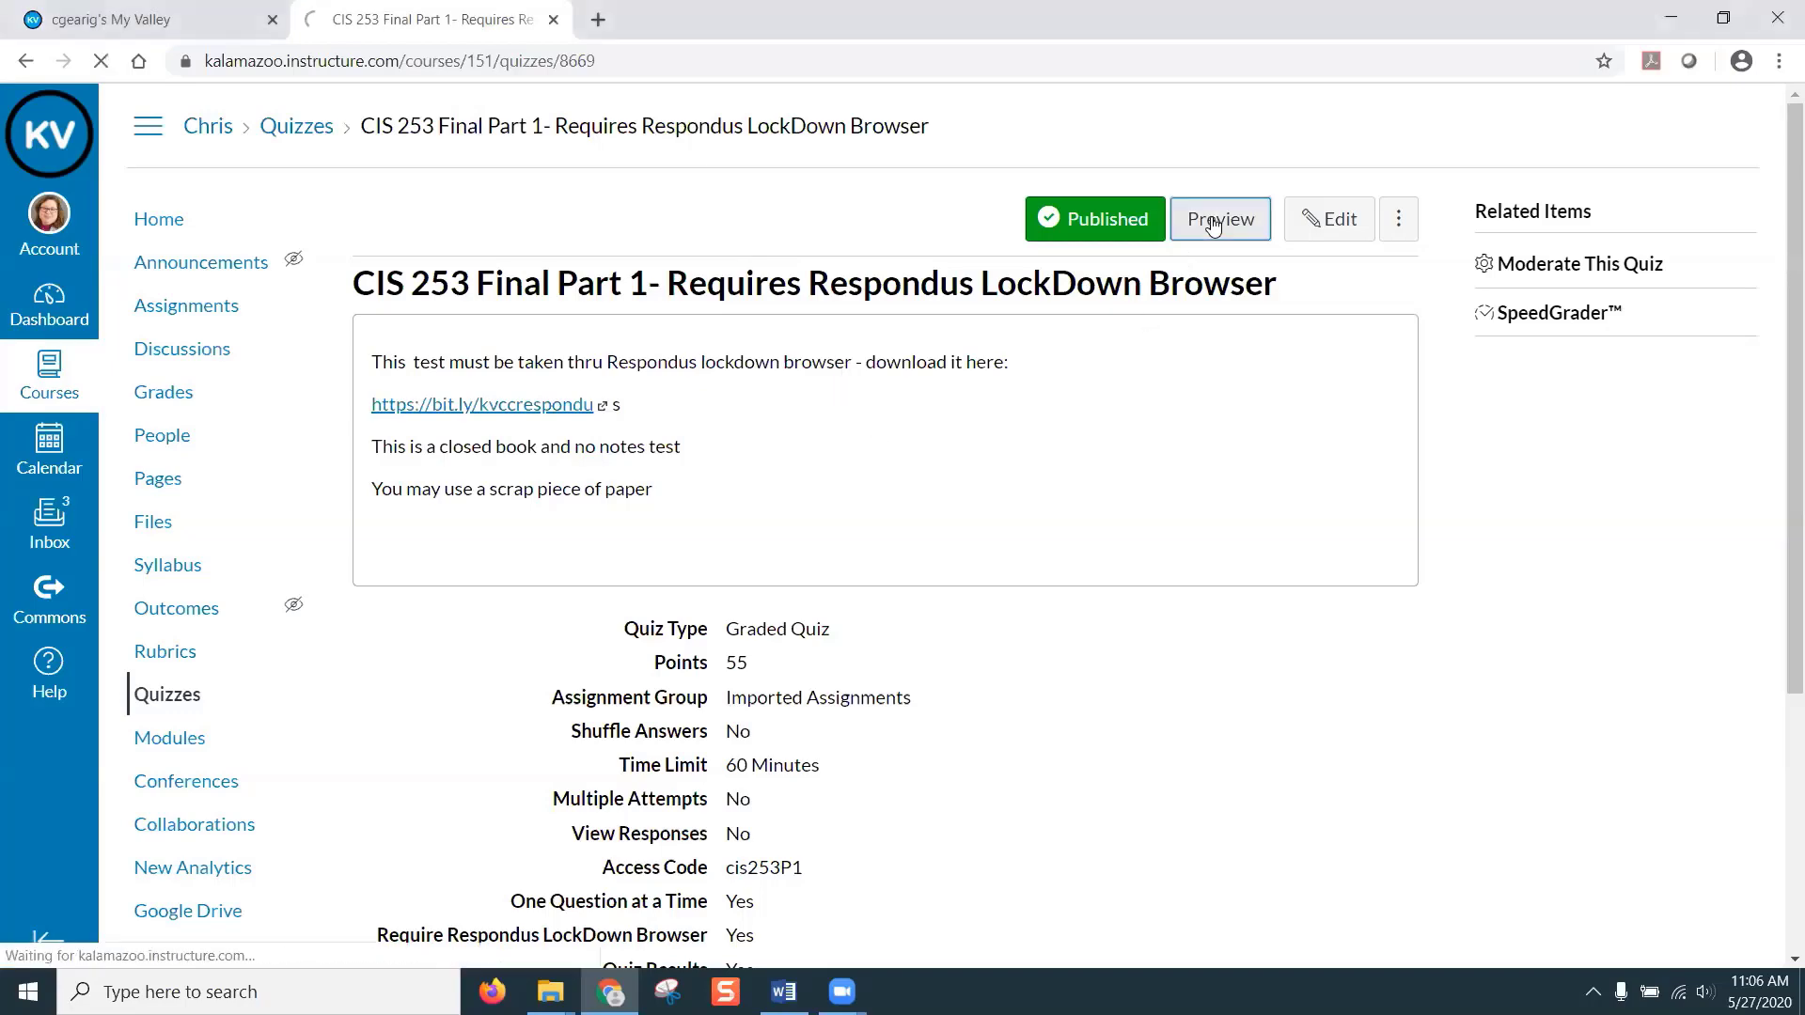
scroll(1153, 451, "down", 3)
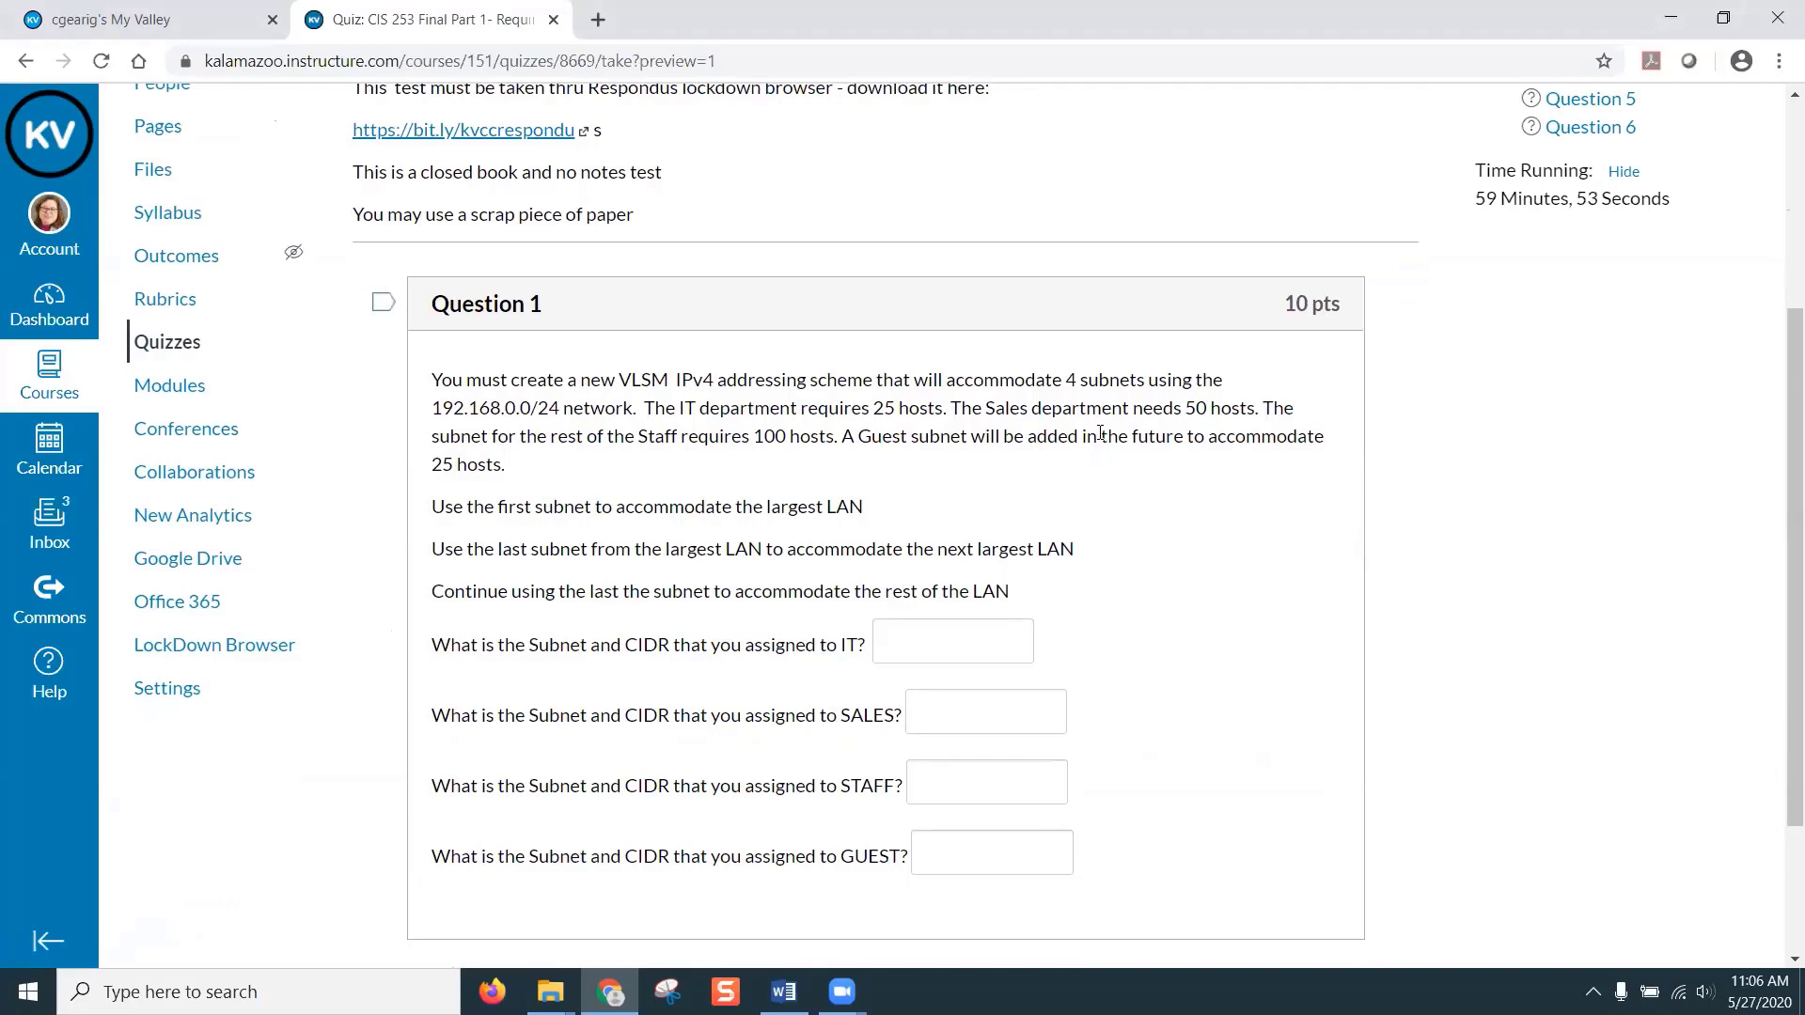
scroll(1100, 433, "down", 1)
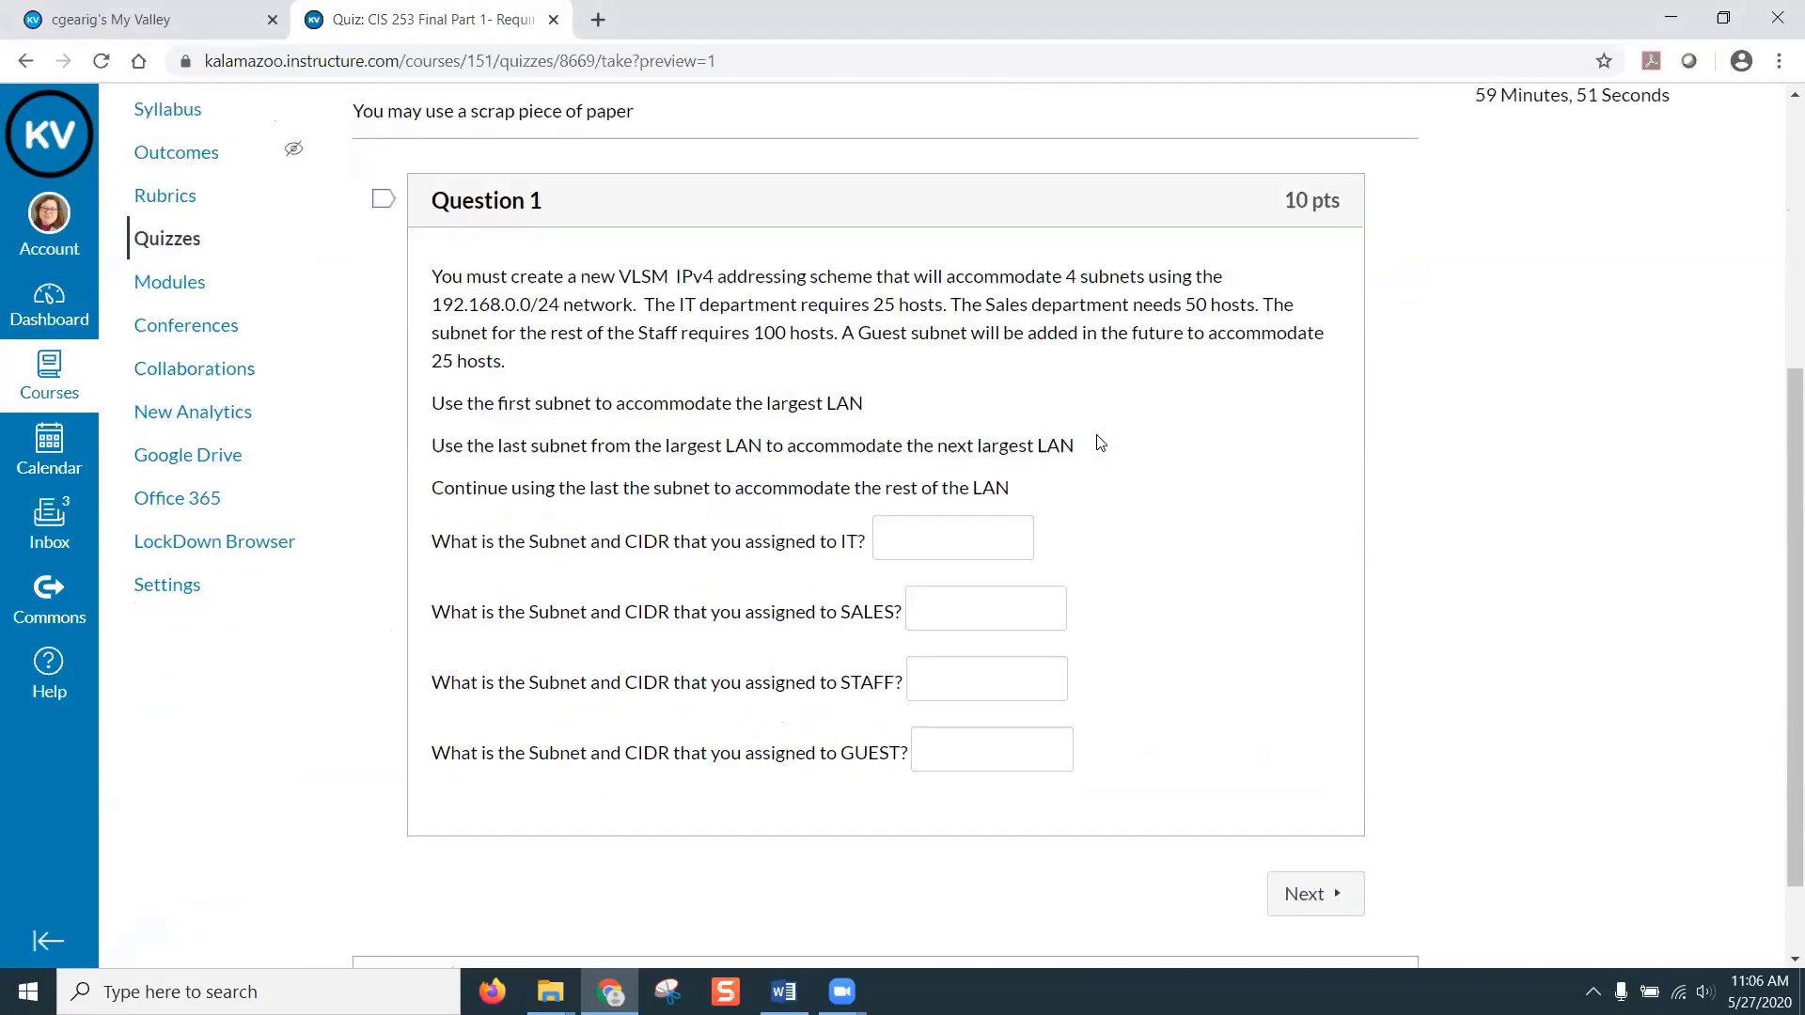
- Answer Question 1 with /27 for IT, /28 for SALES, /26 for STAFF and /25 for GUEST, and advance to Question 2
left_click(927, 515)
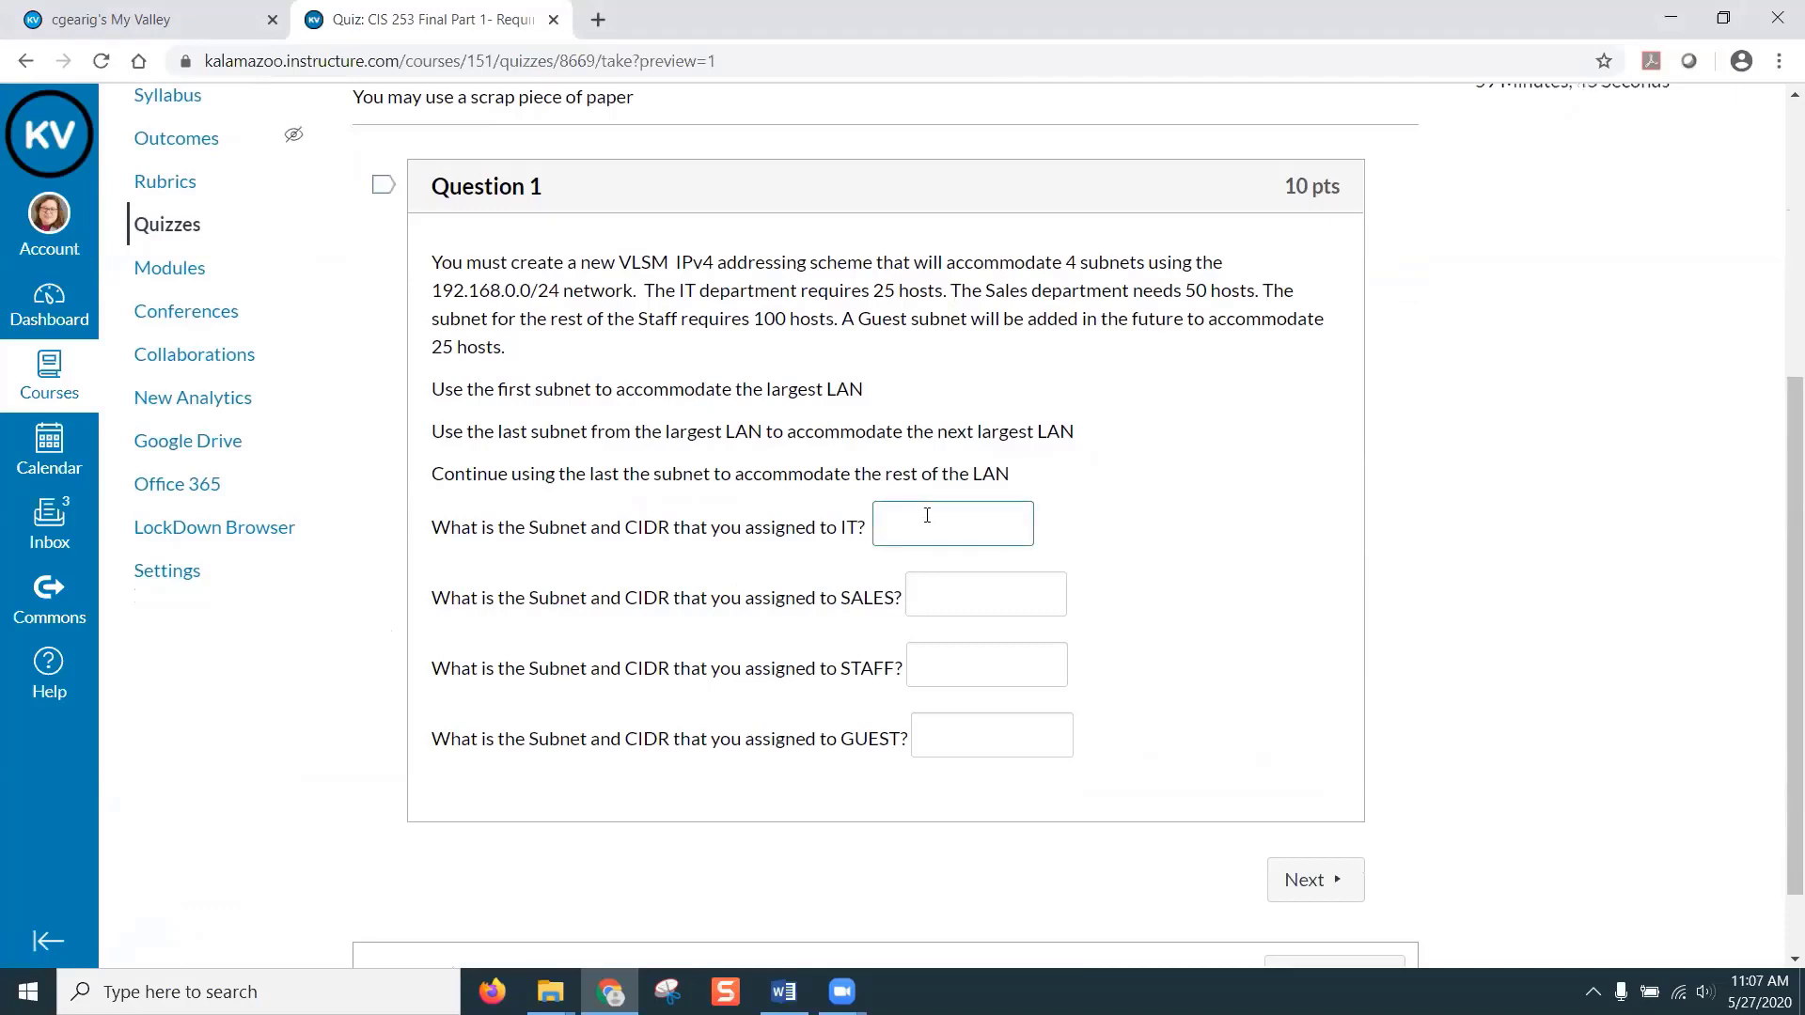
type("/27")
left_click(931, 594)
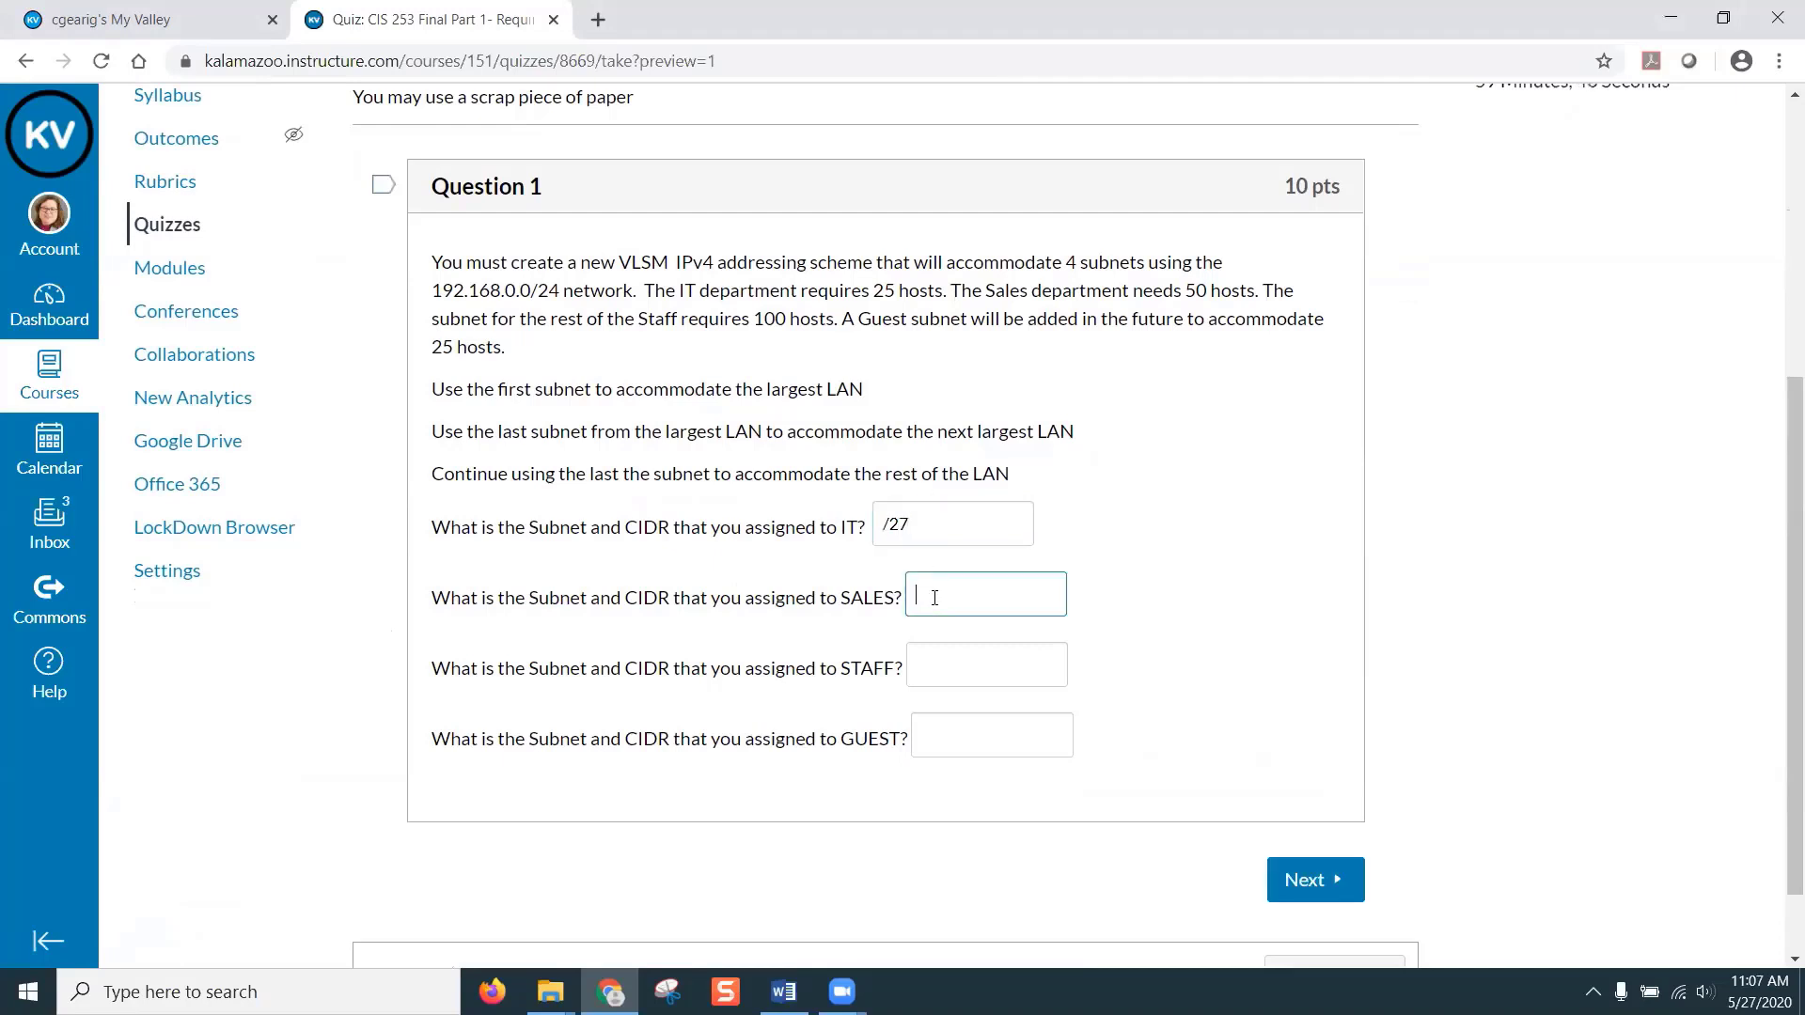
type("/28")
left_click(961, 660)
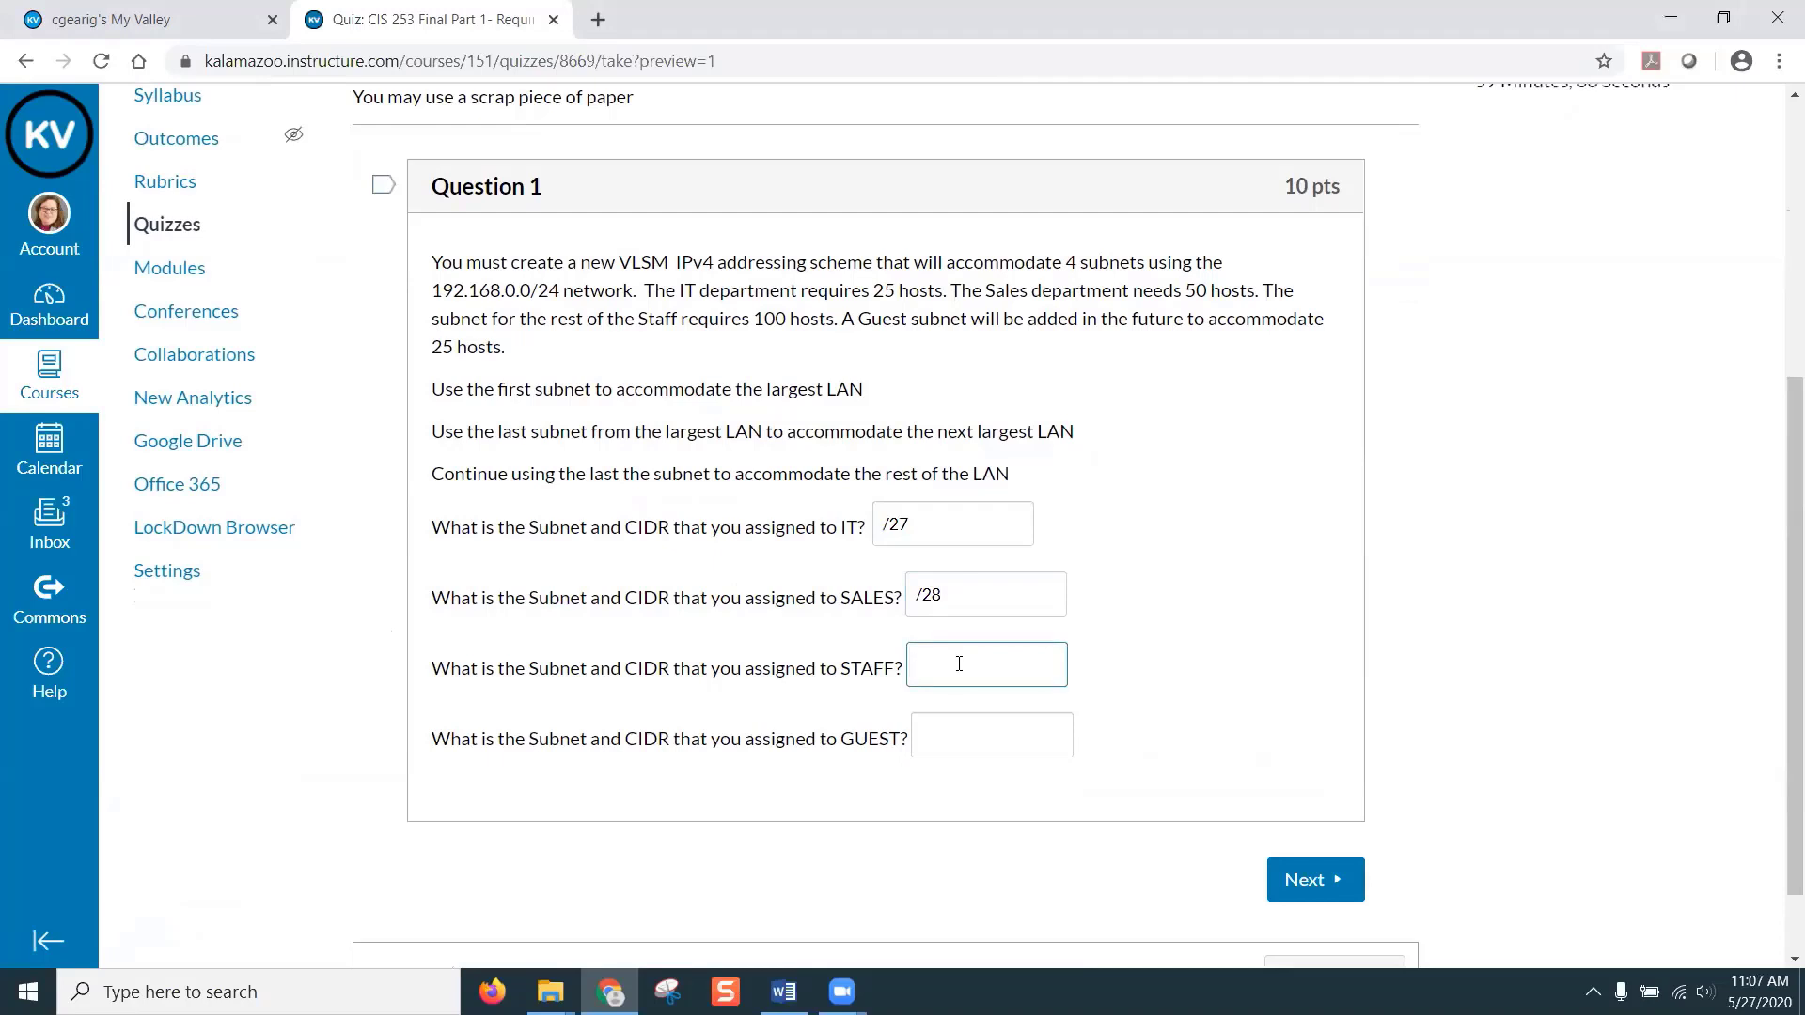
type("/26")
left_click(955, 737)
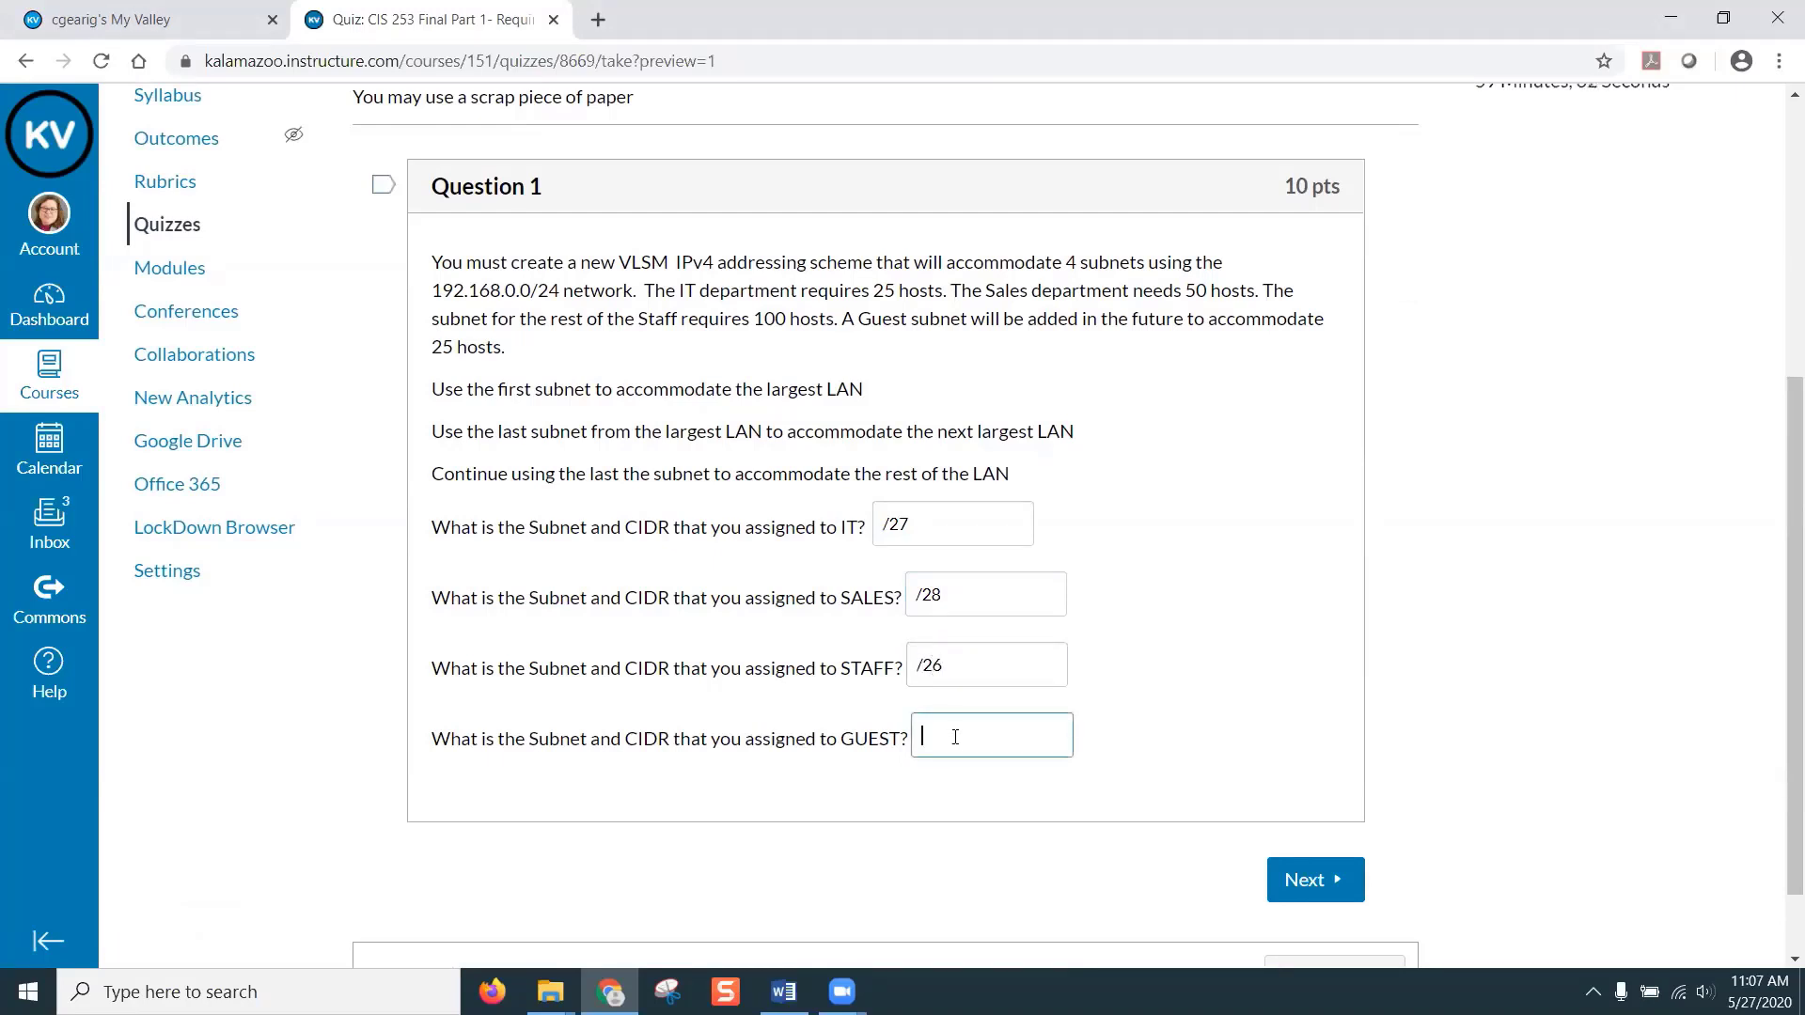
type("/25")
left_click(1321, 874)
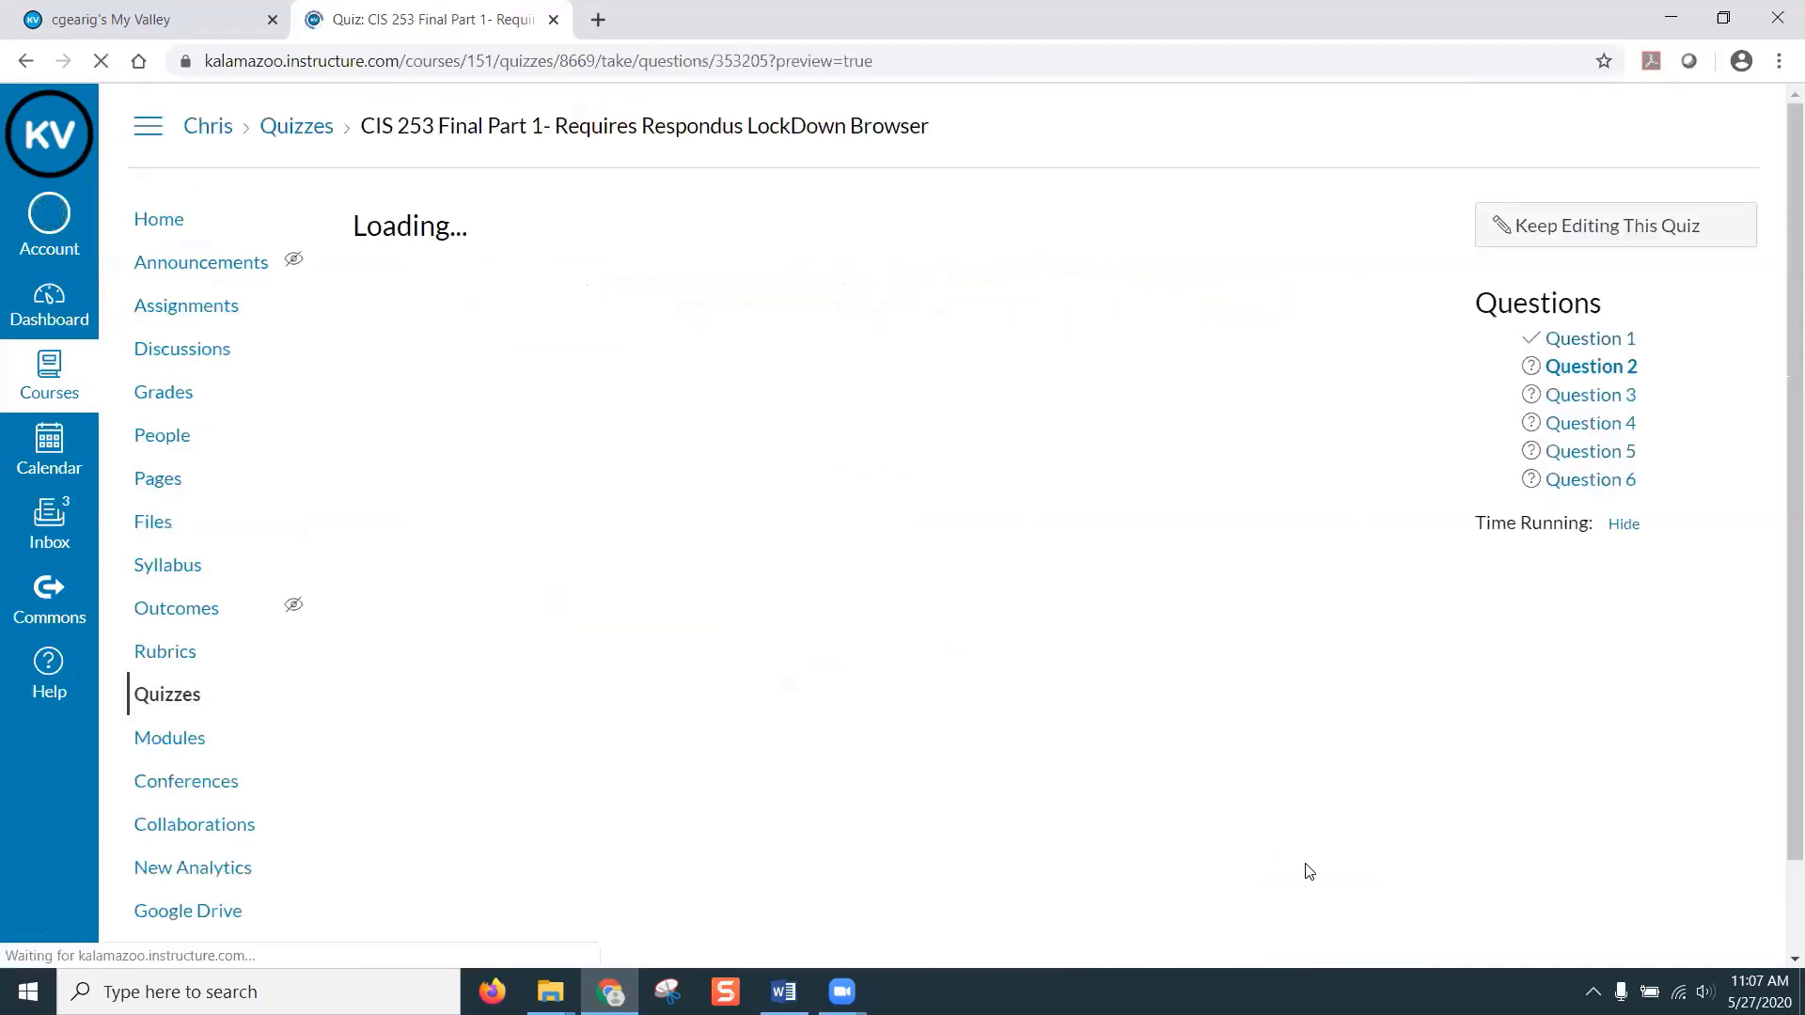
- Look through Questions 2 to 5 on the STAFF, SALES, IT and GUEST LANs, leaving their answers blank
scroll(1063, 701, "down", 2)
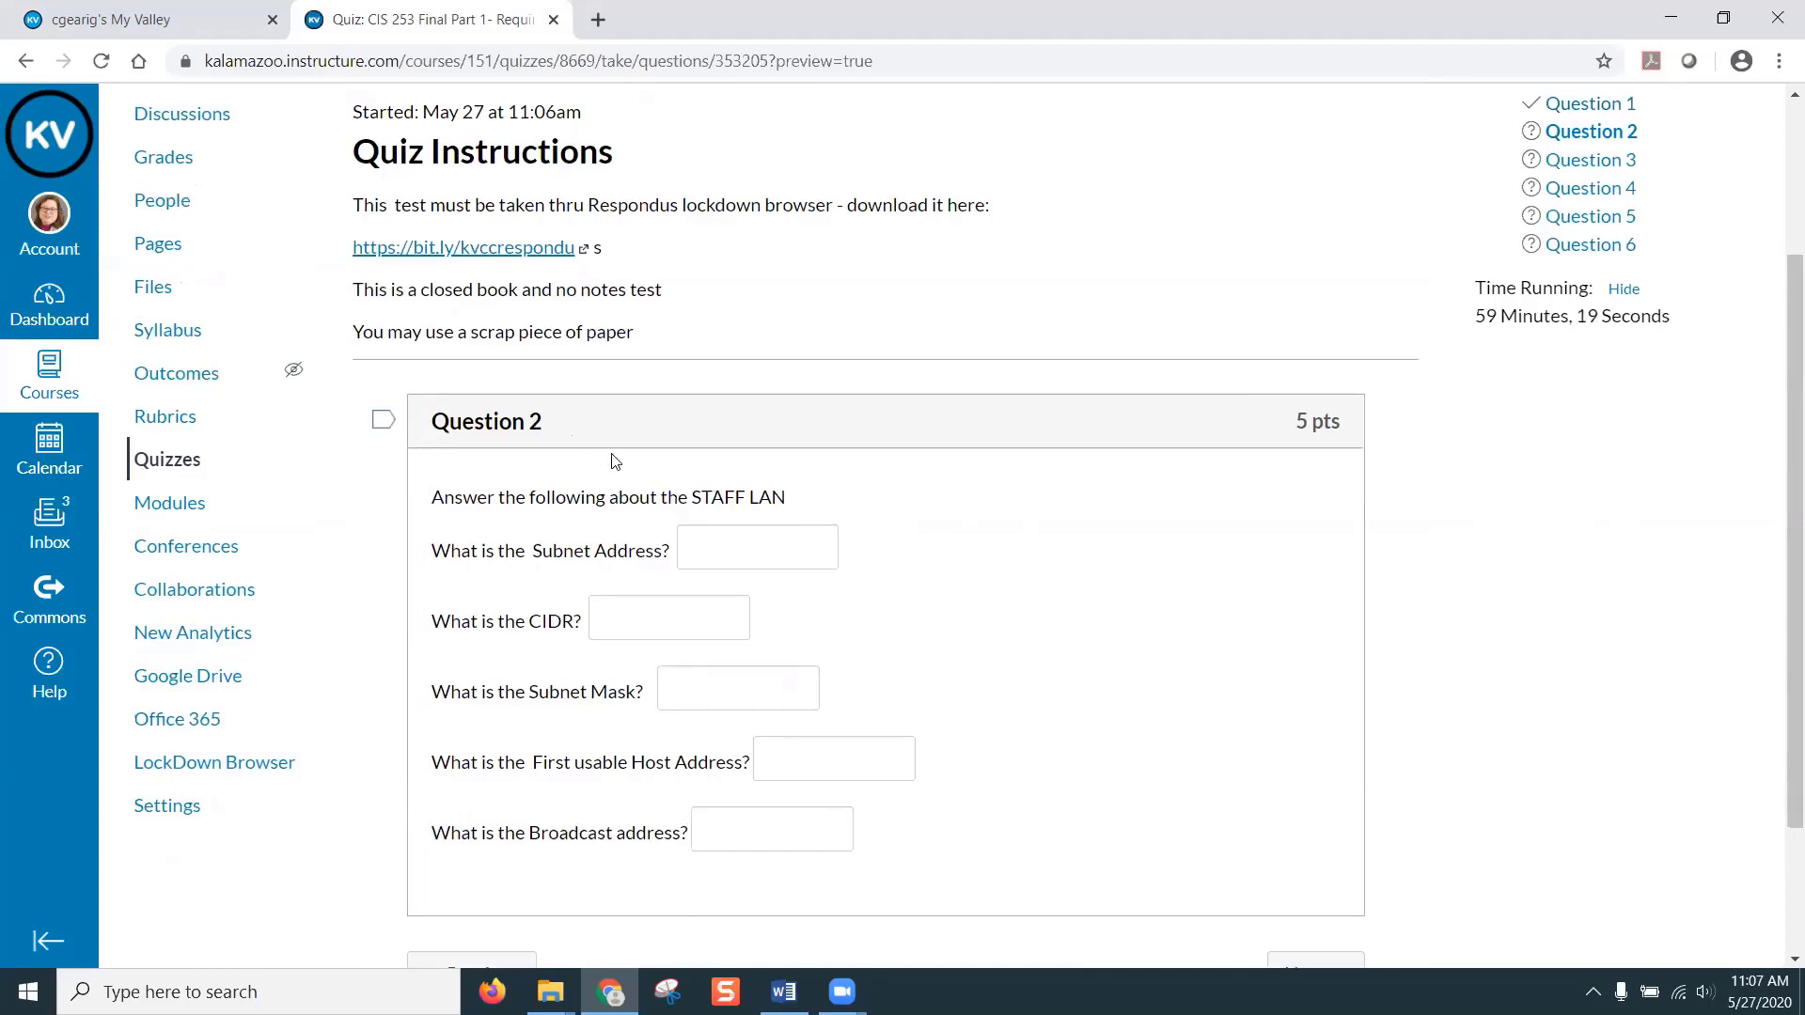
scroll(1122, 484, "down", 1)
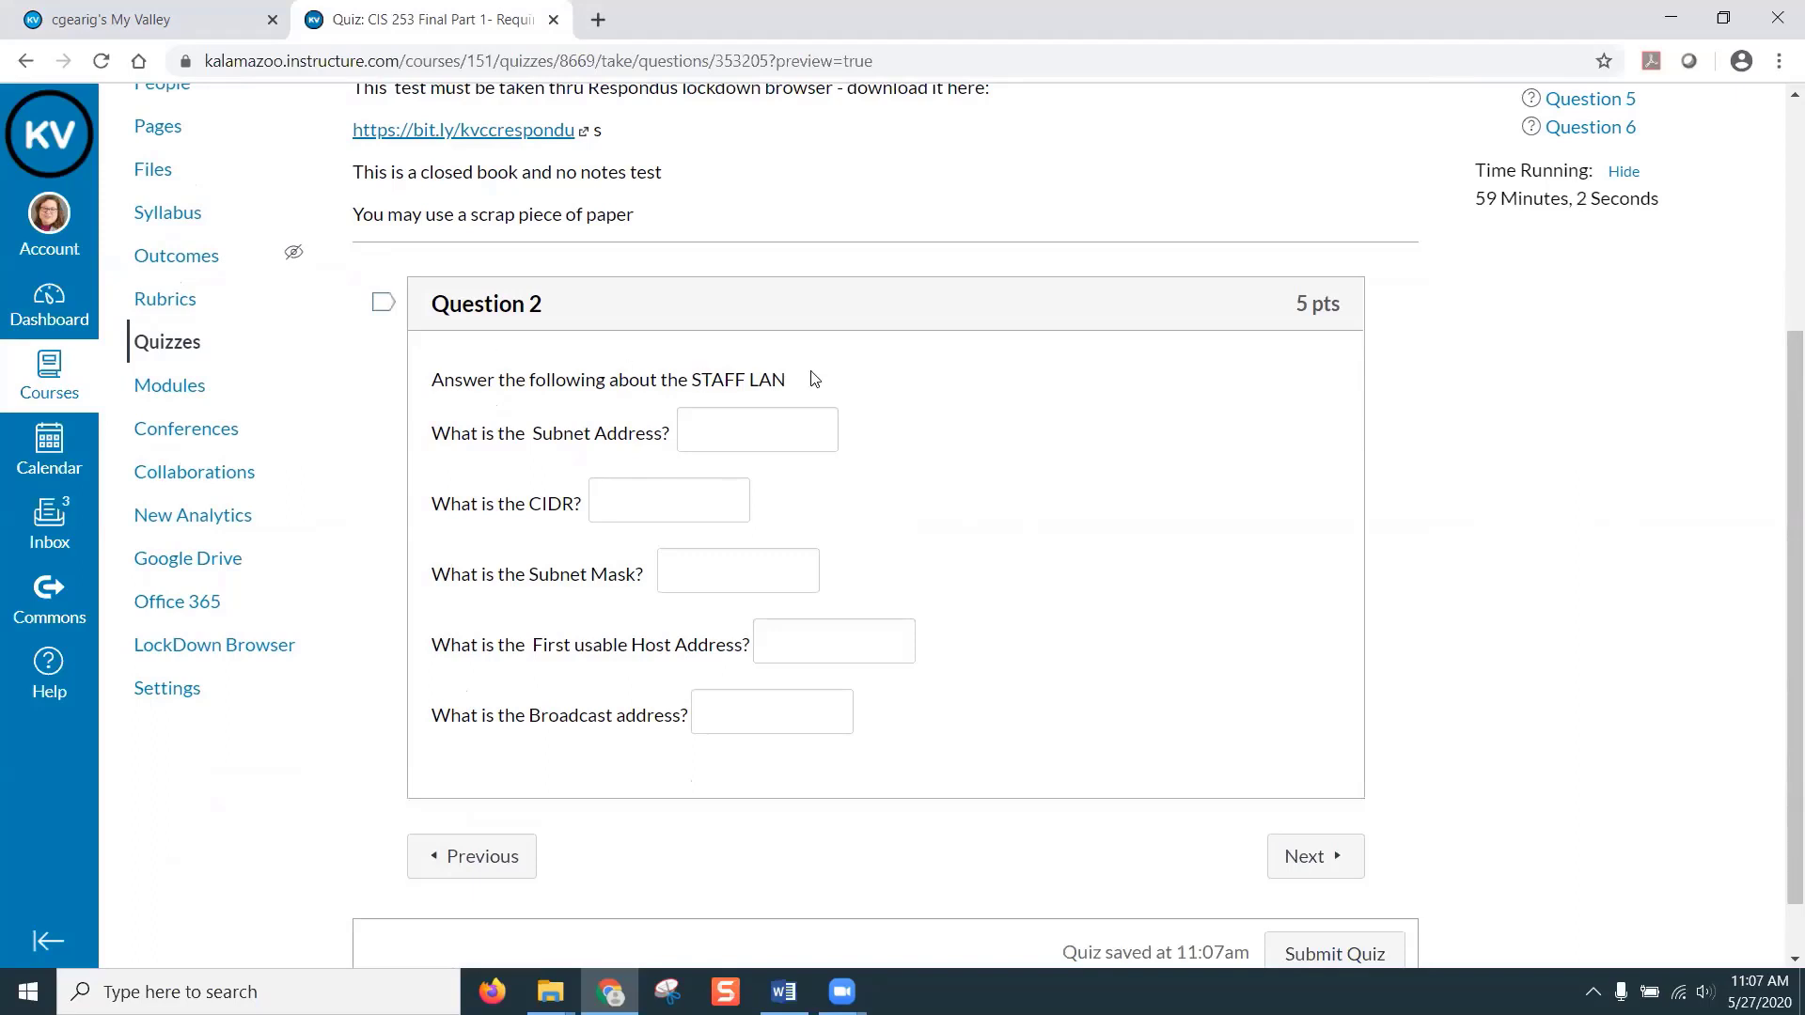
left_click(1319, 855)
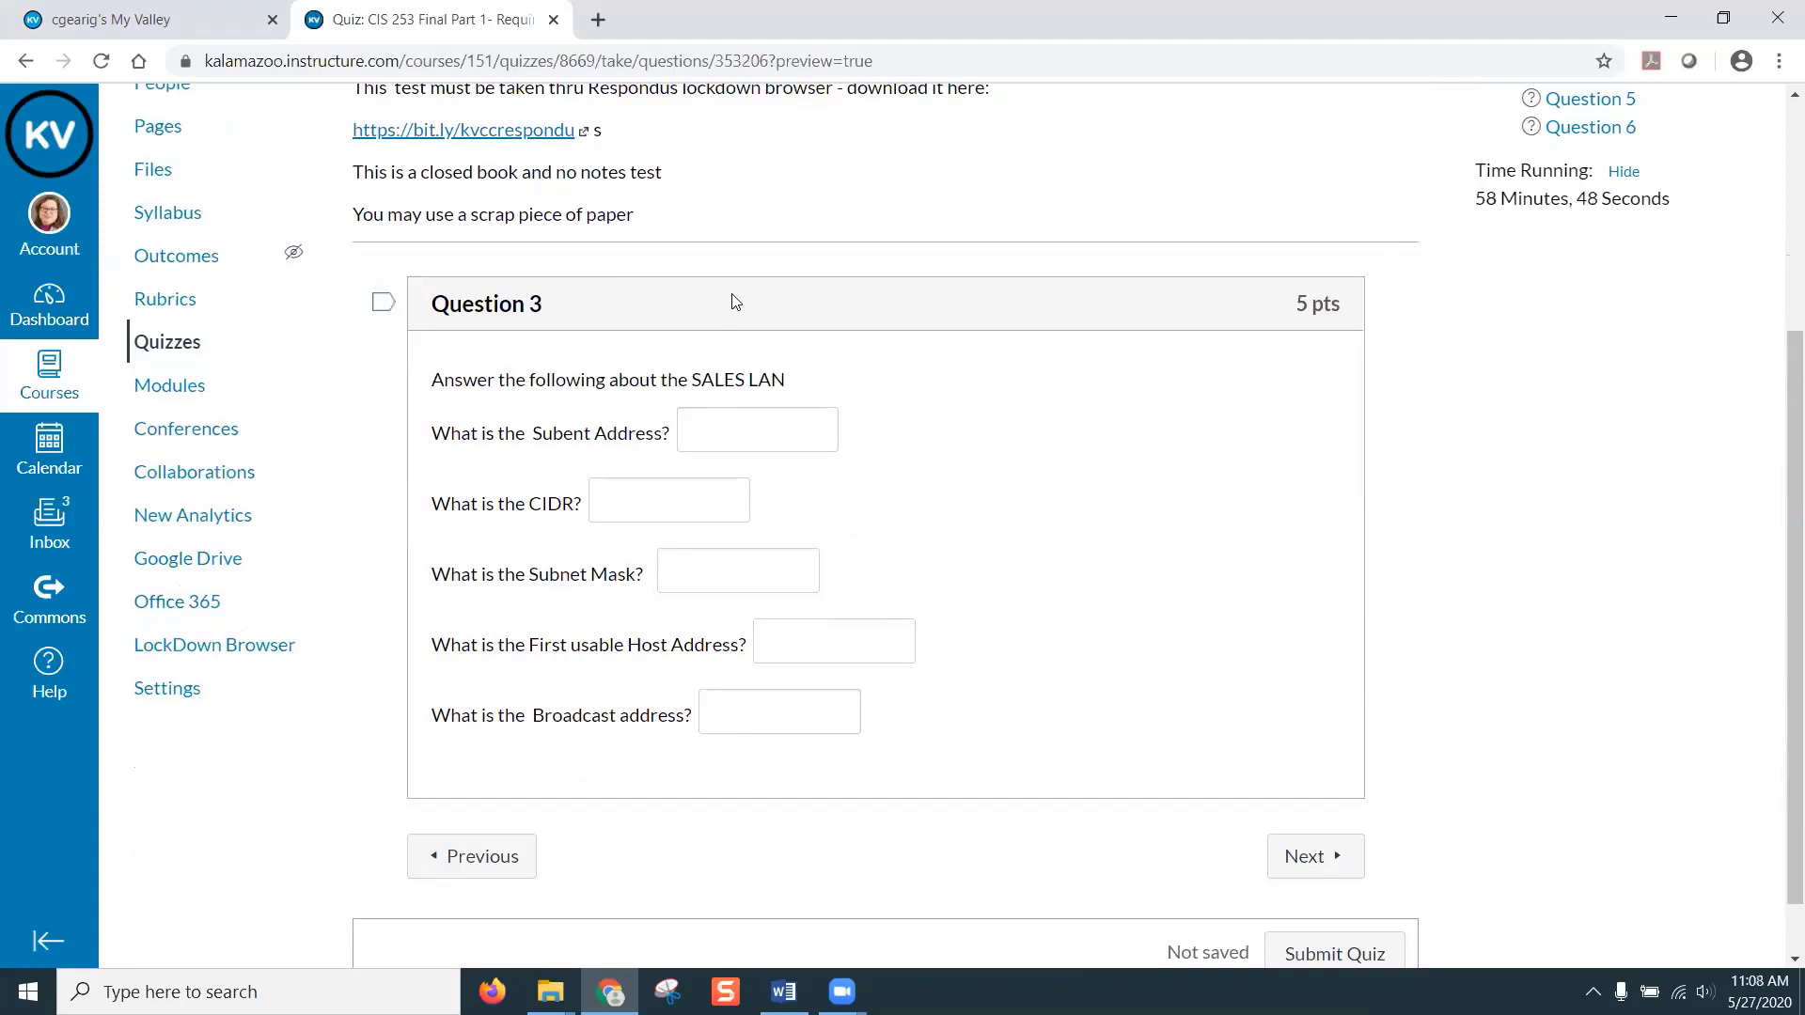
left_click(1320, 867)
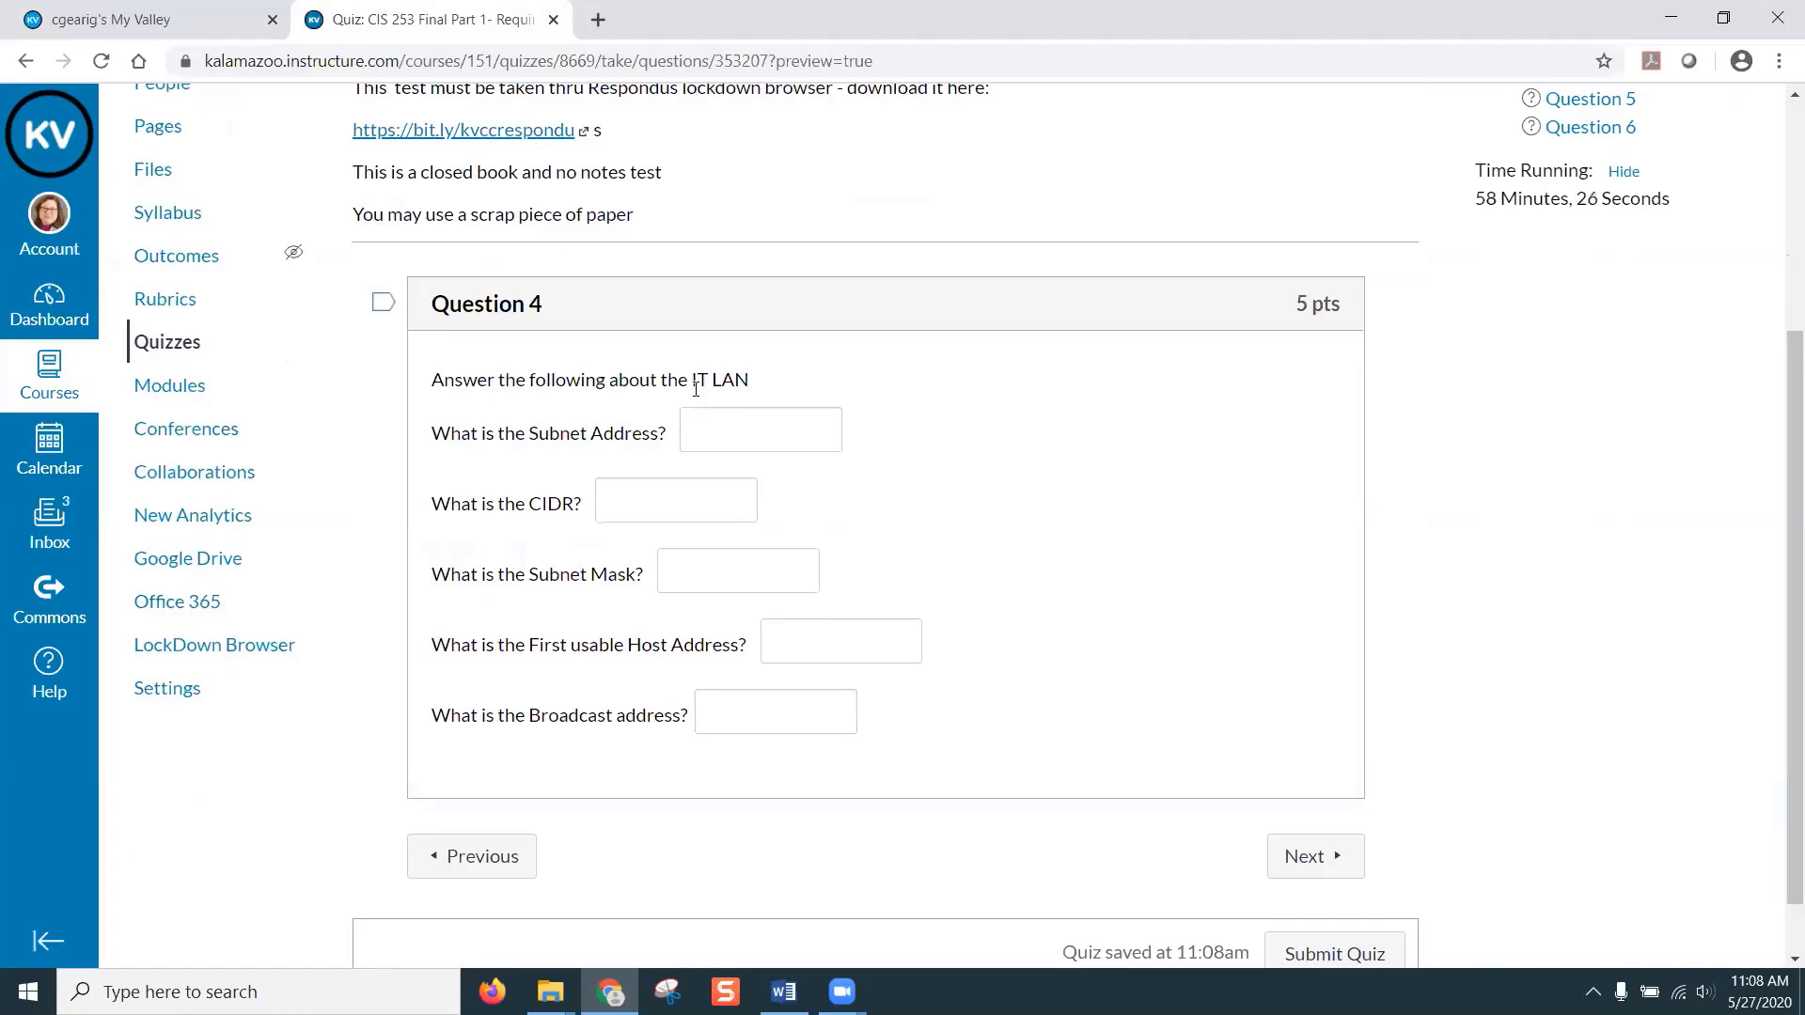
left_click(1309, 860)
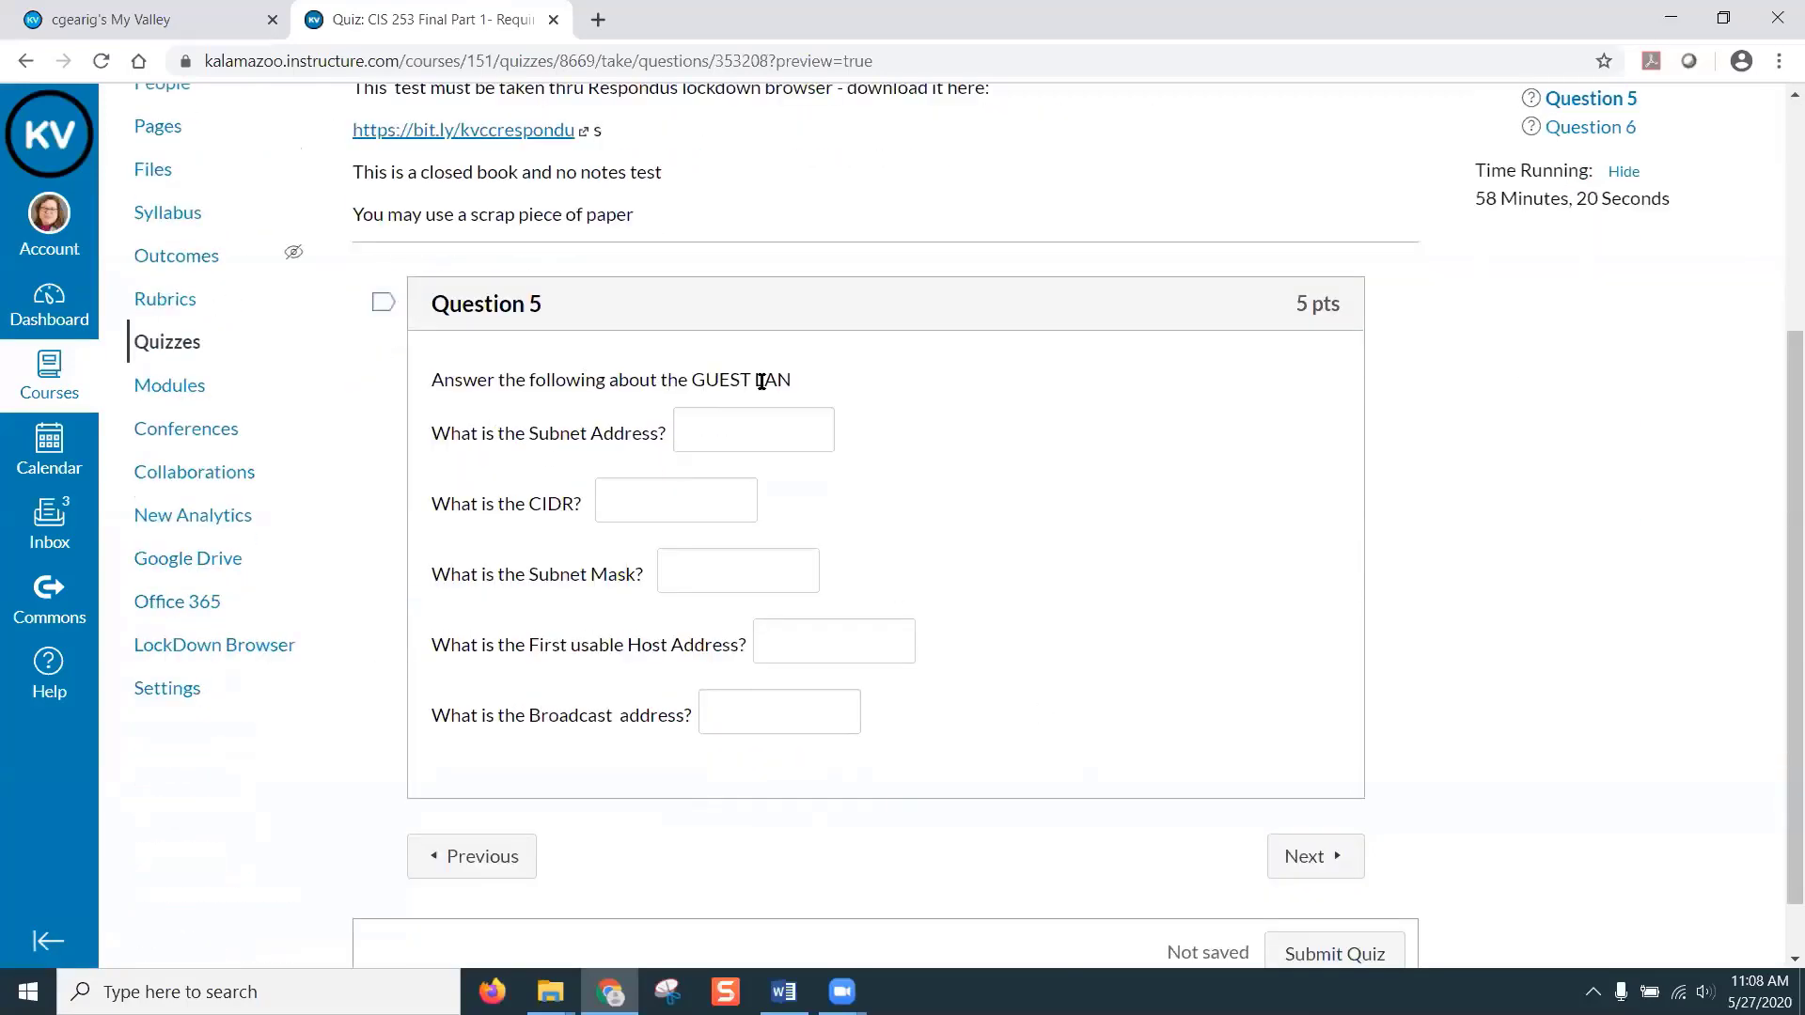
- Open Question 6 and examine its topology image, addressing table and IP assignment rules through to the end of the quiz
left_click(1310, 879)
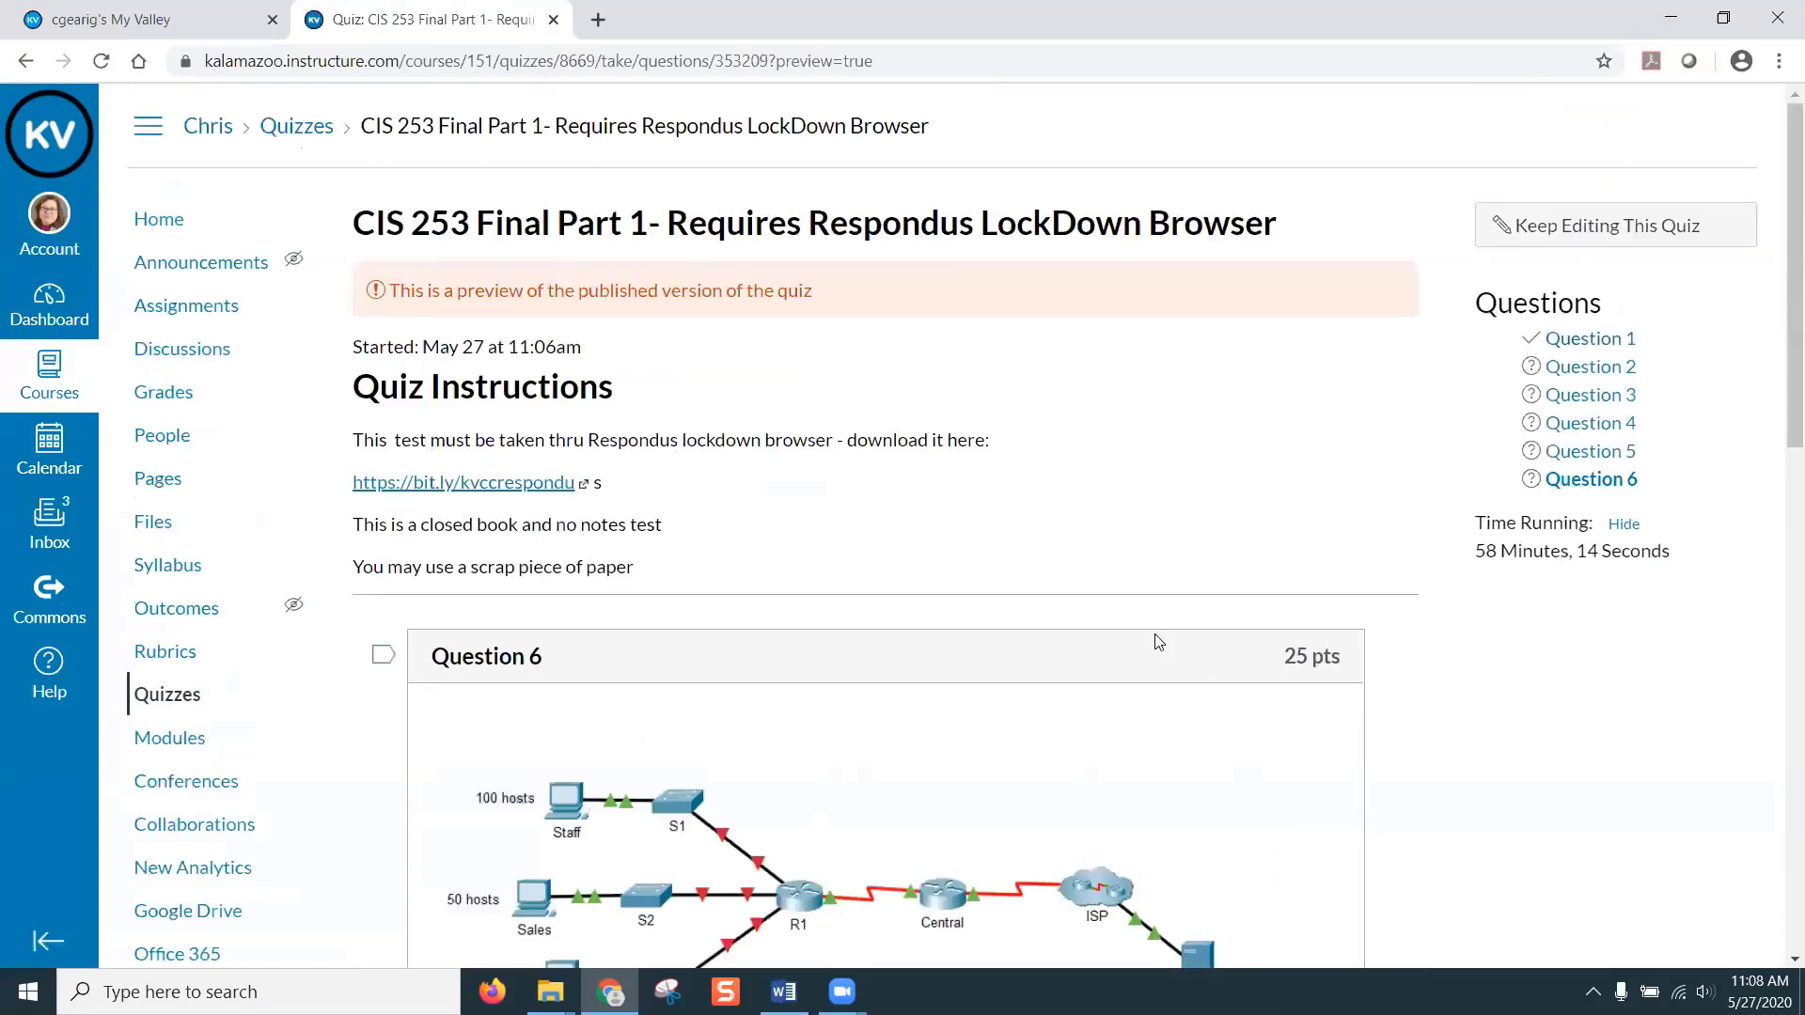
scroll(1156, 636, "down", 2)
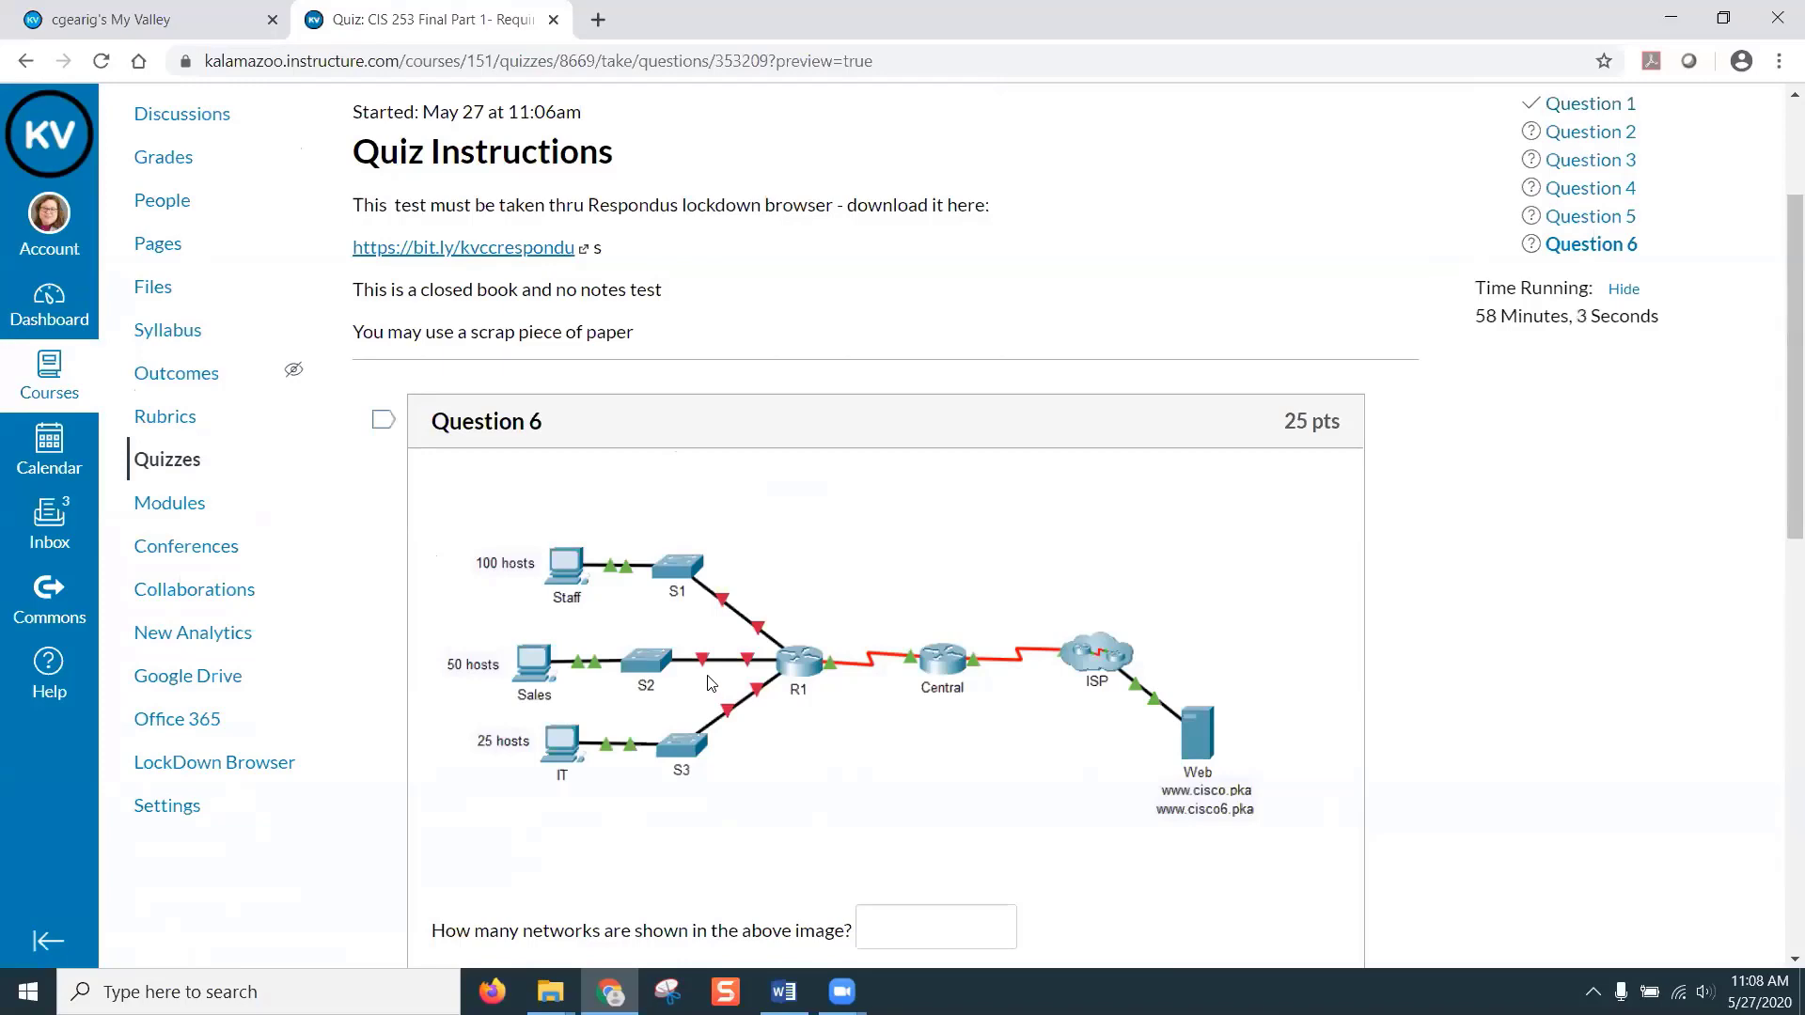
scroll(710, 683, "down", 2)
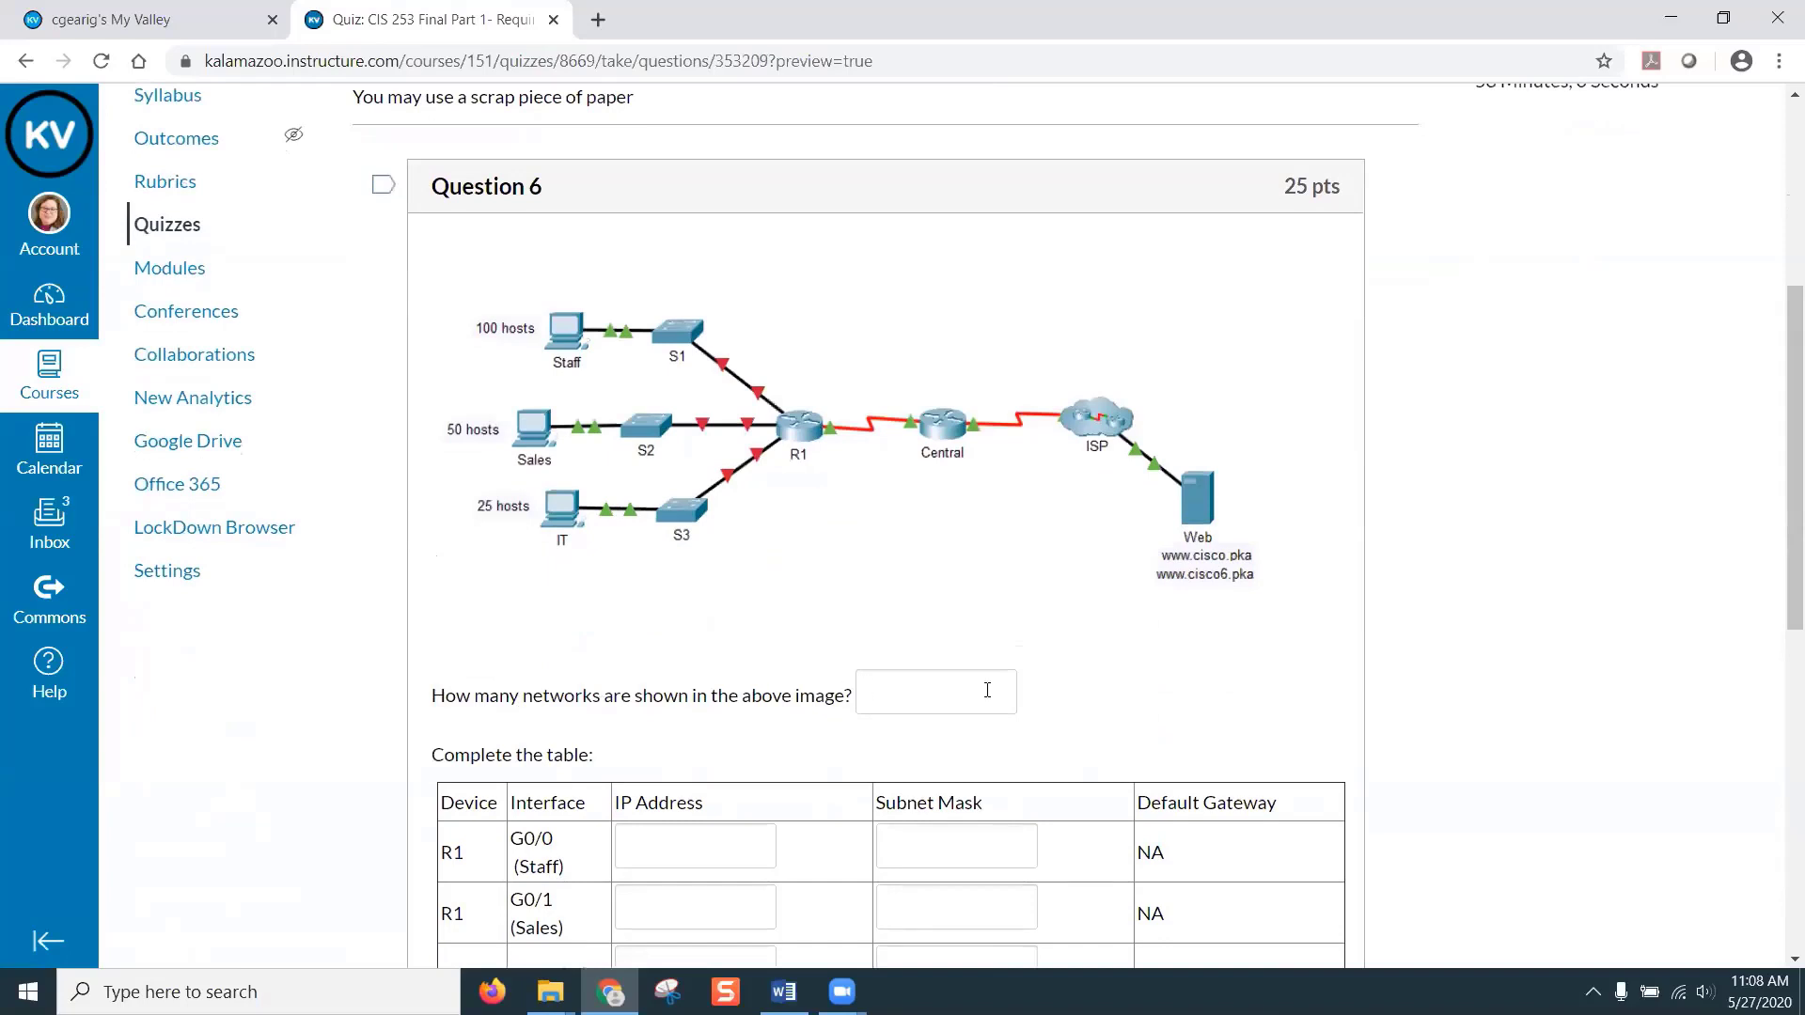
scroll(1004, 692, "down", 2)
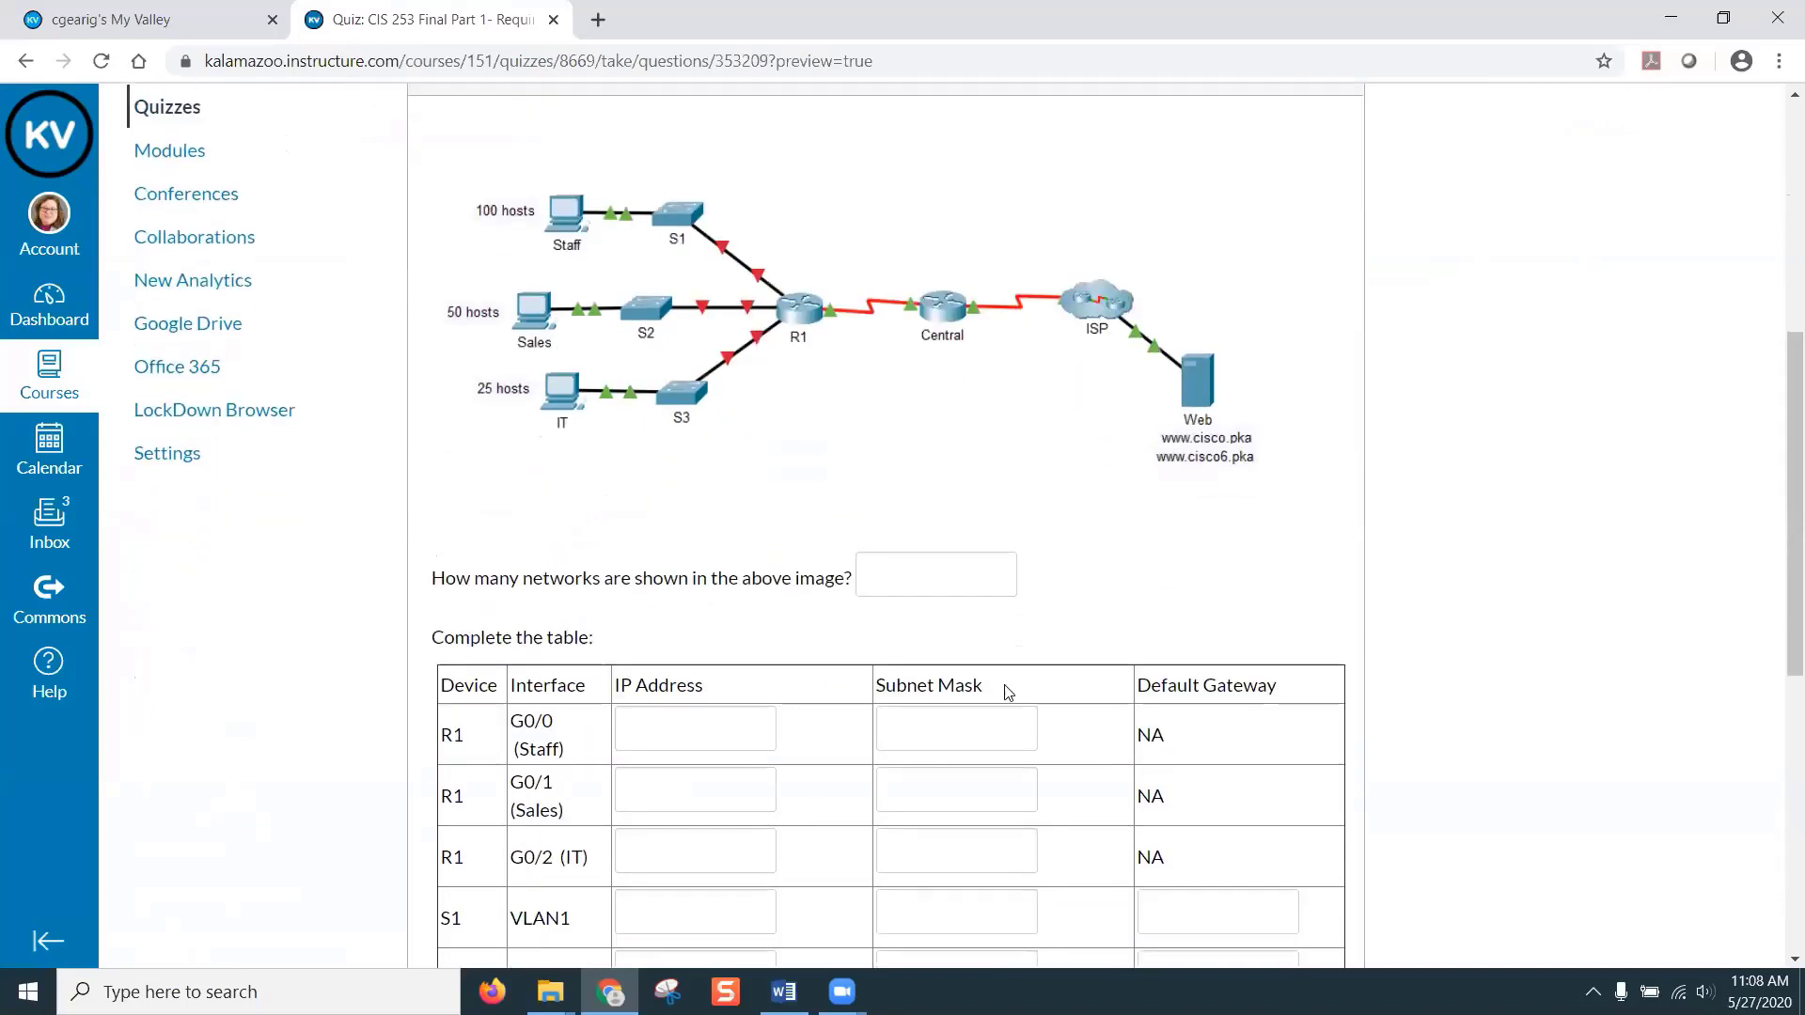
scroll(653, 630, "down", 1)
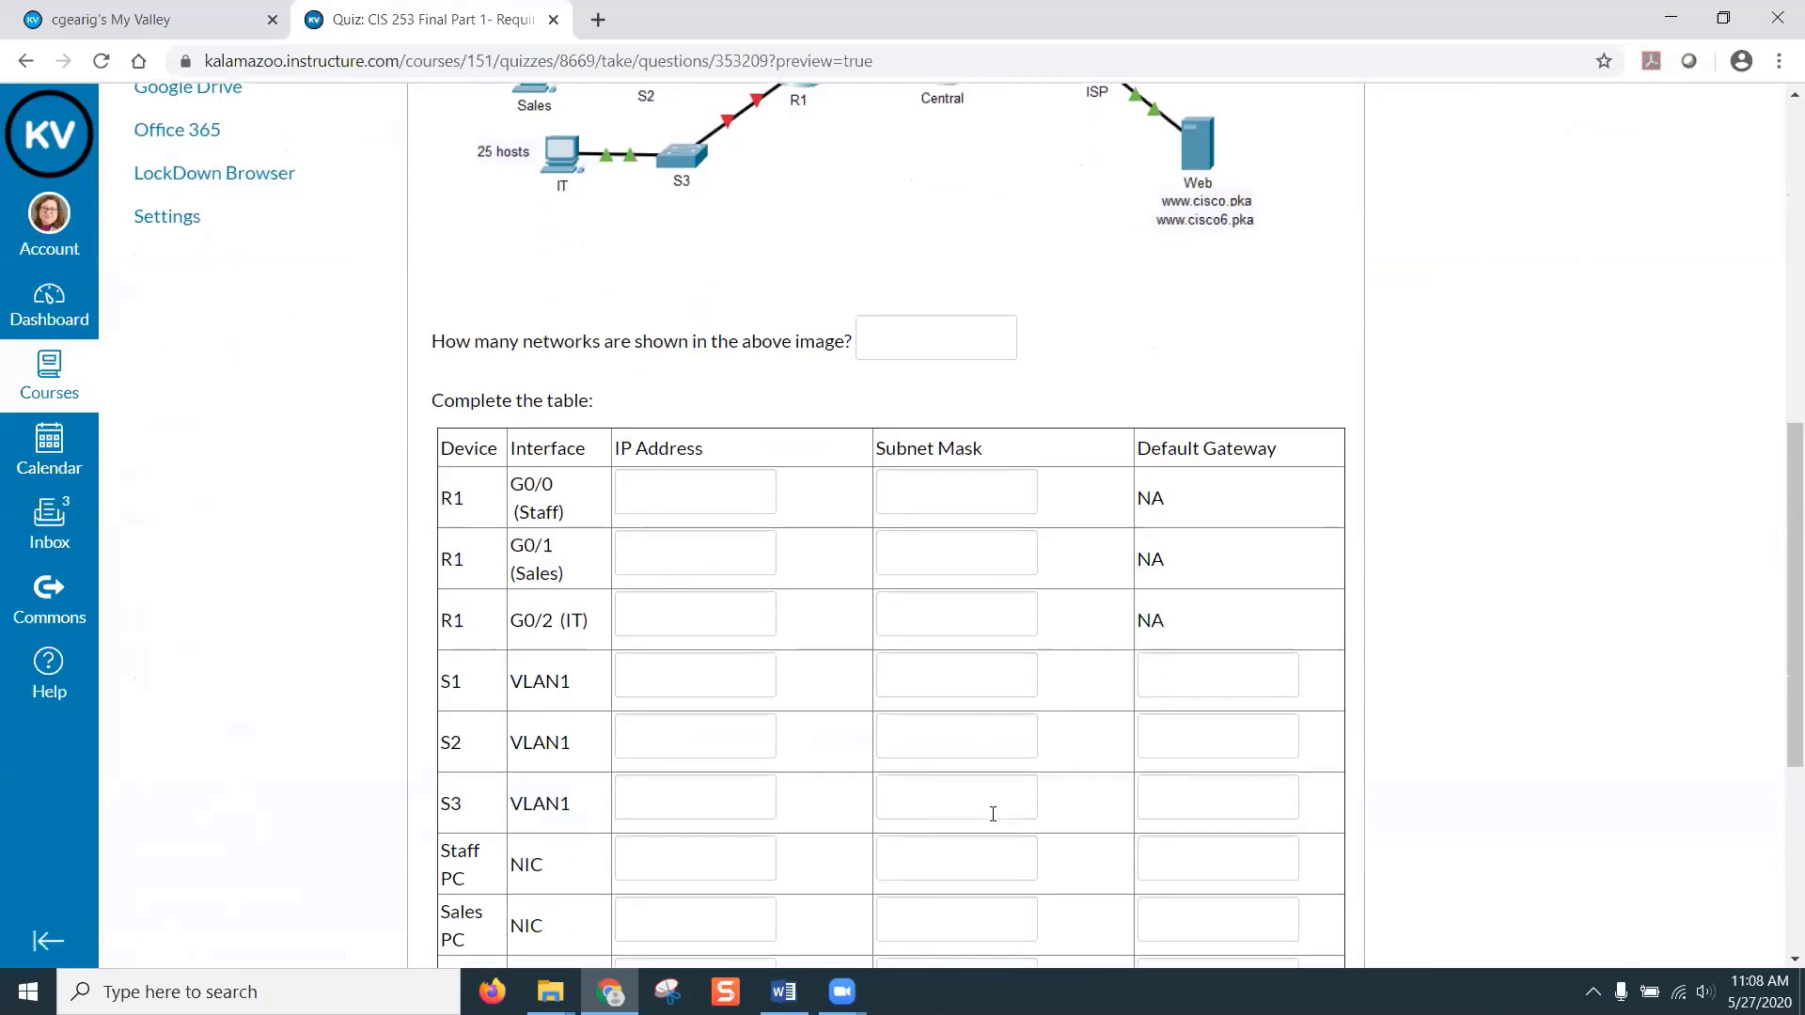
scroll(993, 812, "down", 1)
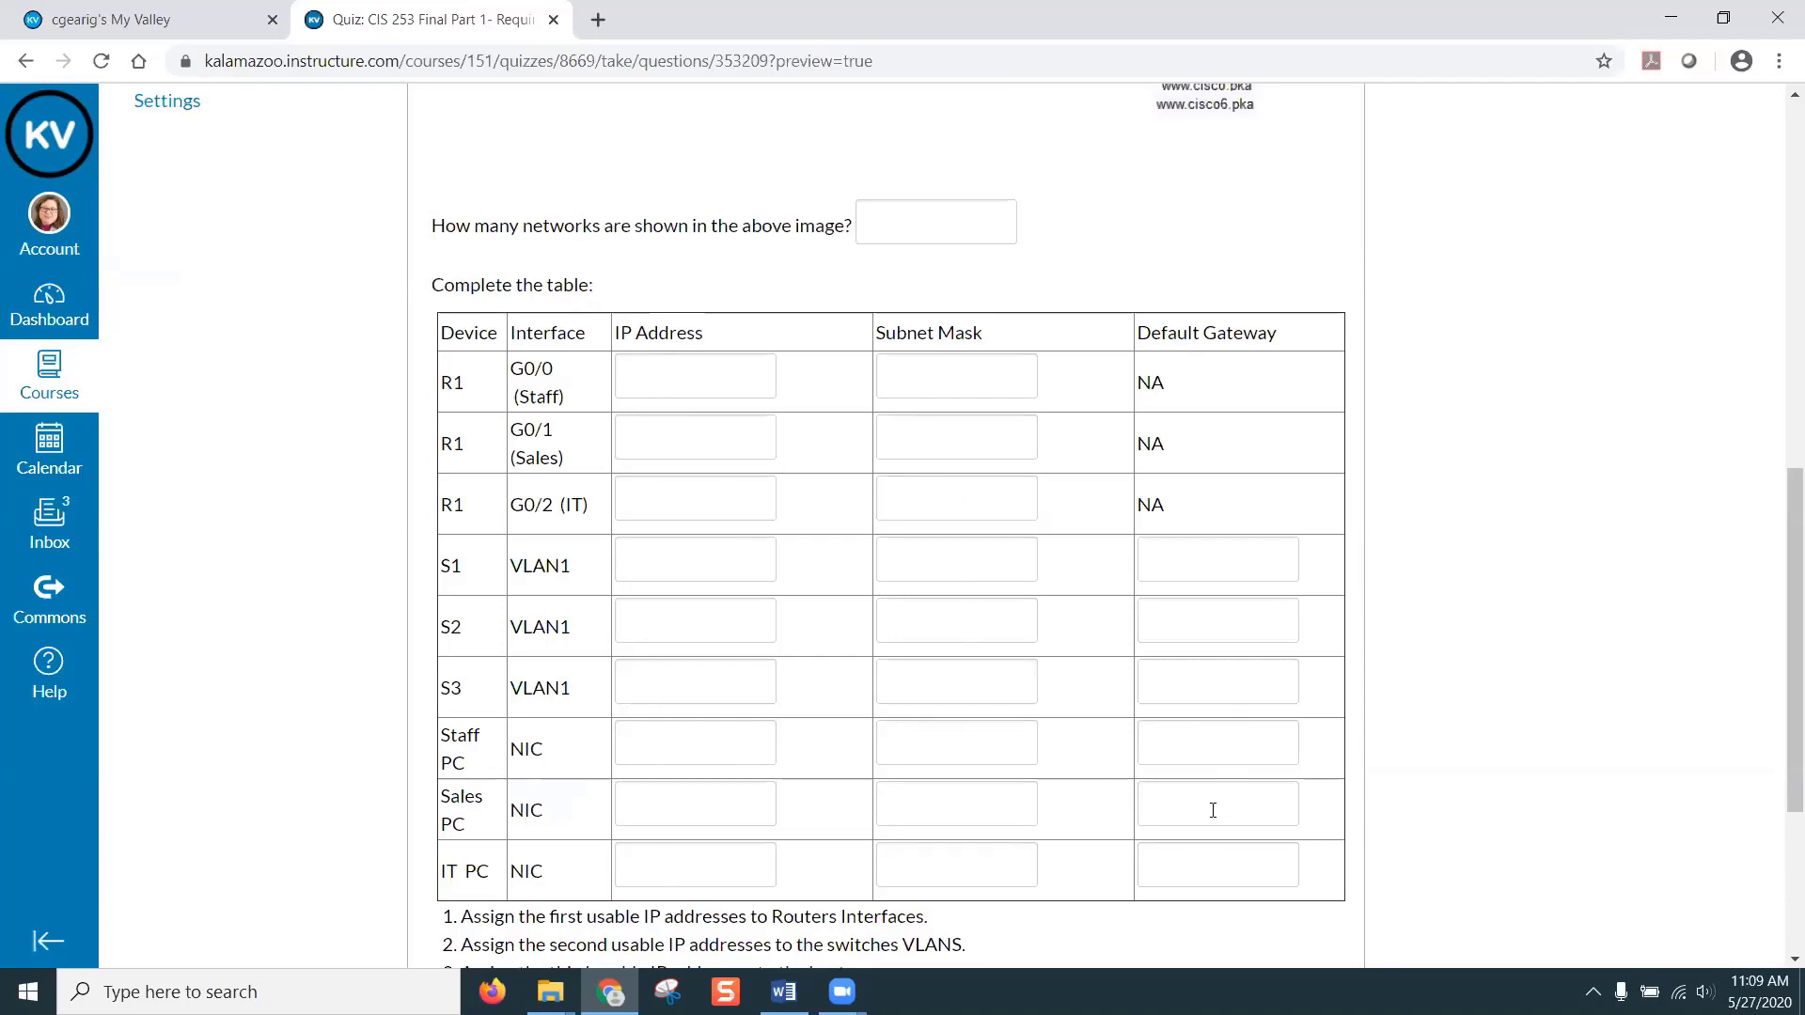
scroll(1167, 789, "down", 1)
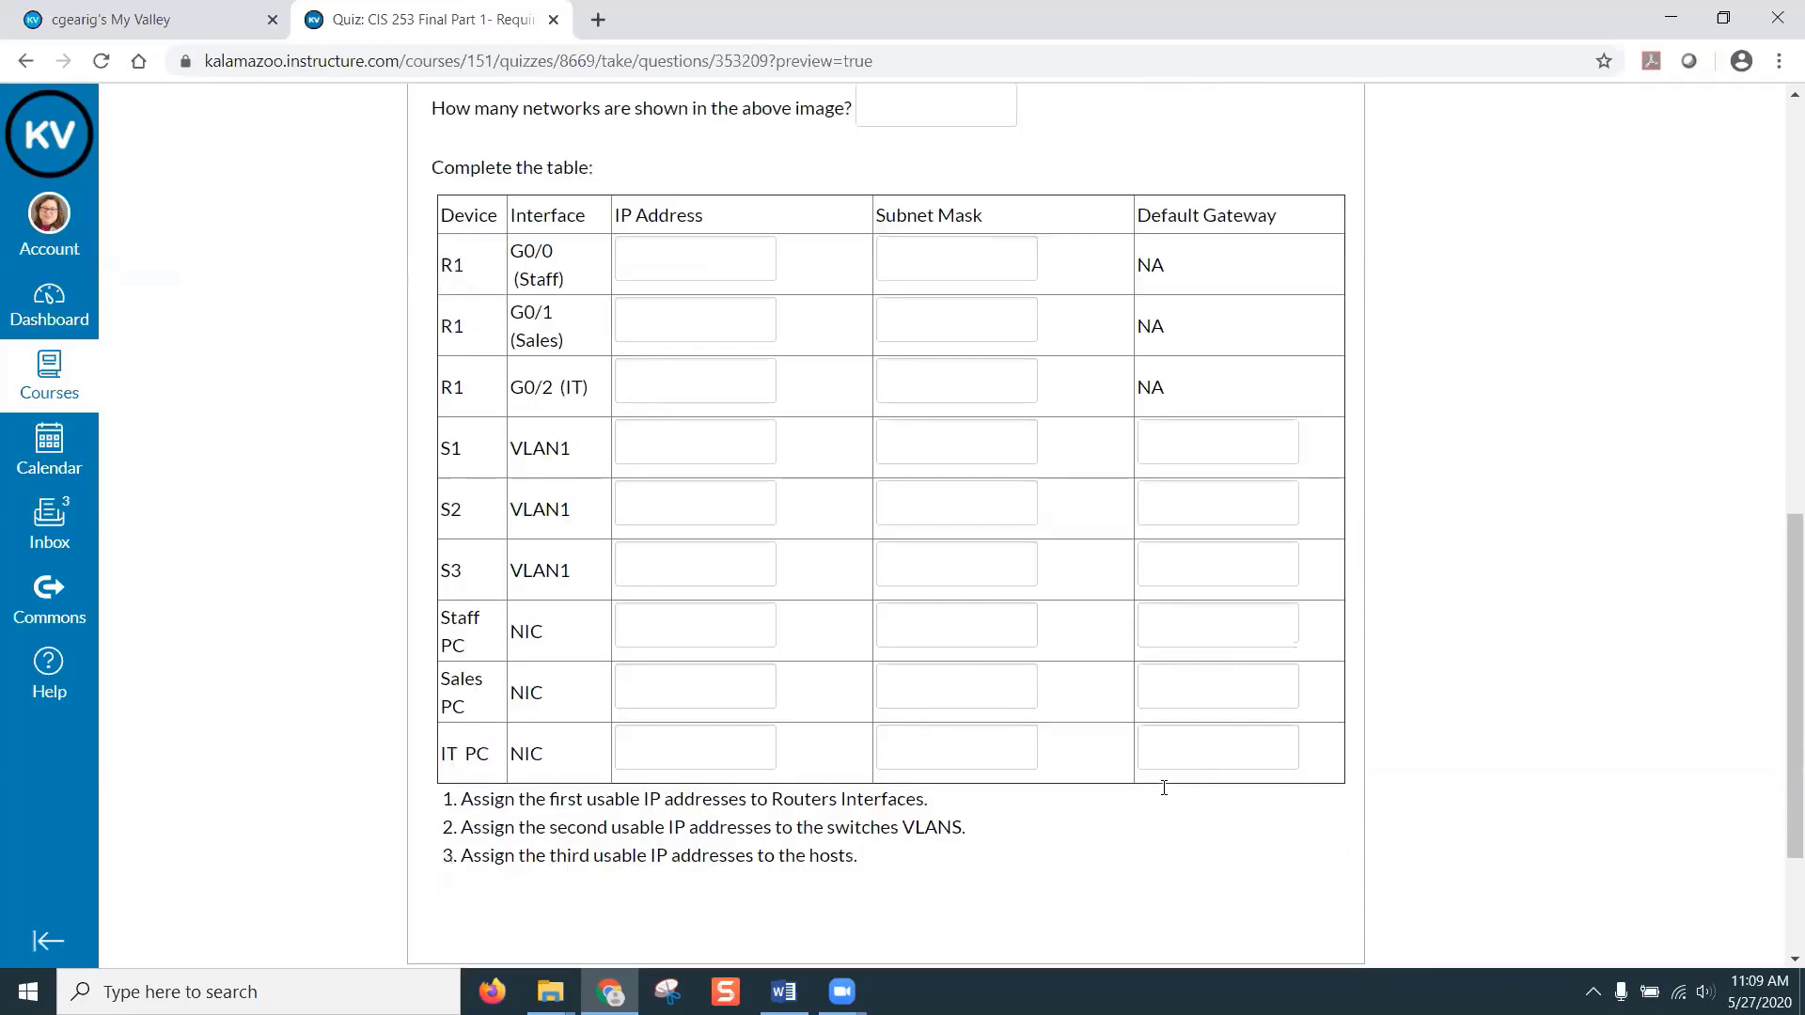
scroll(1158, 786, "down", 2)
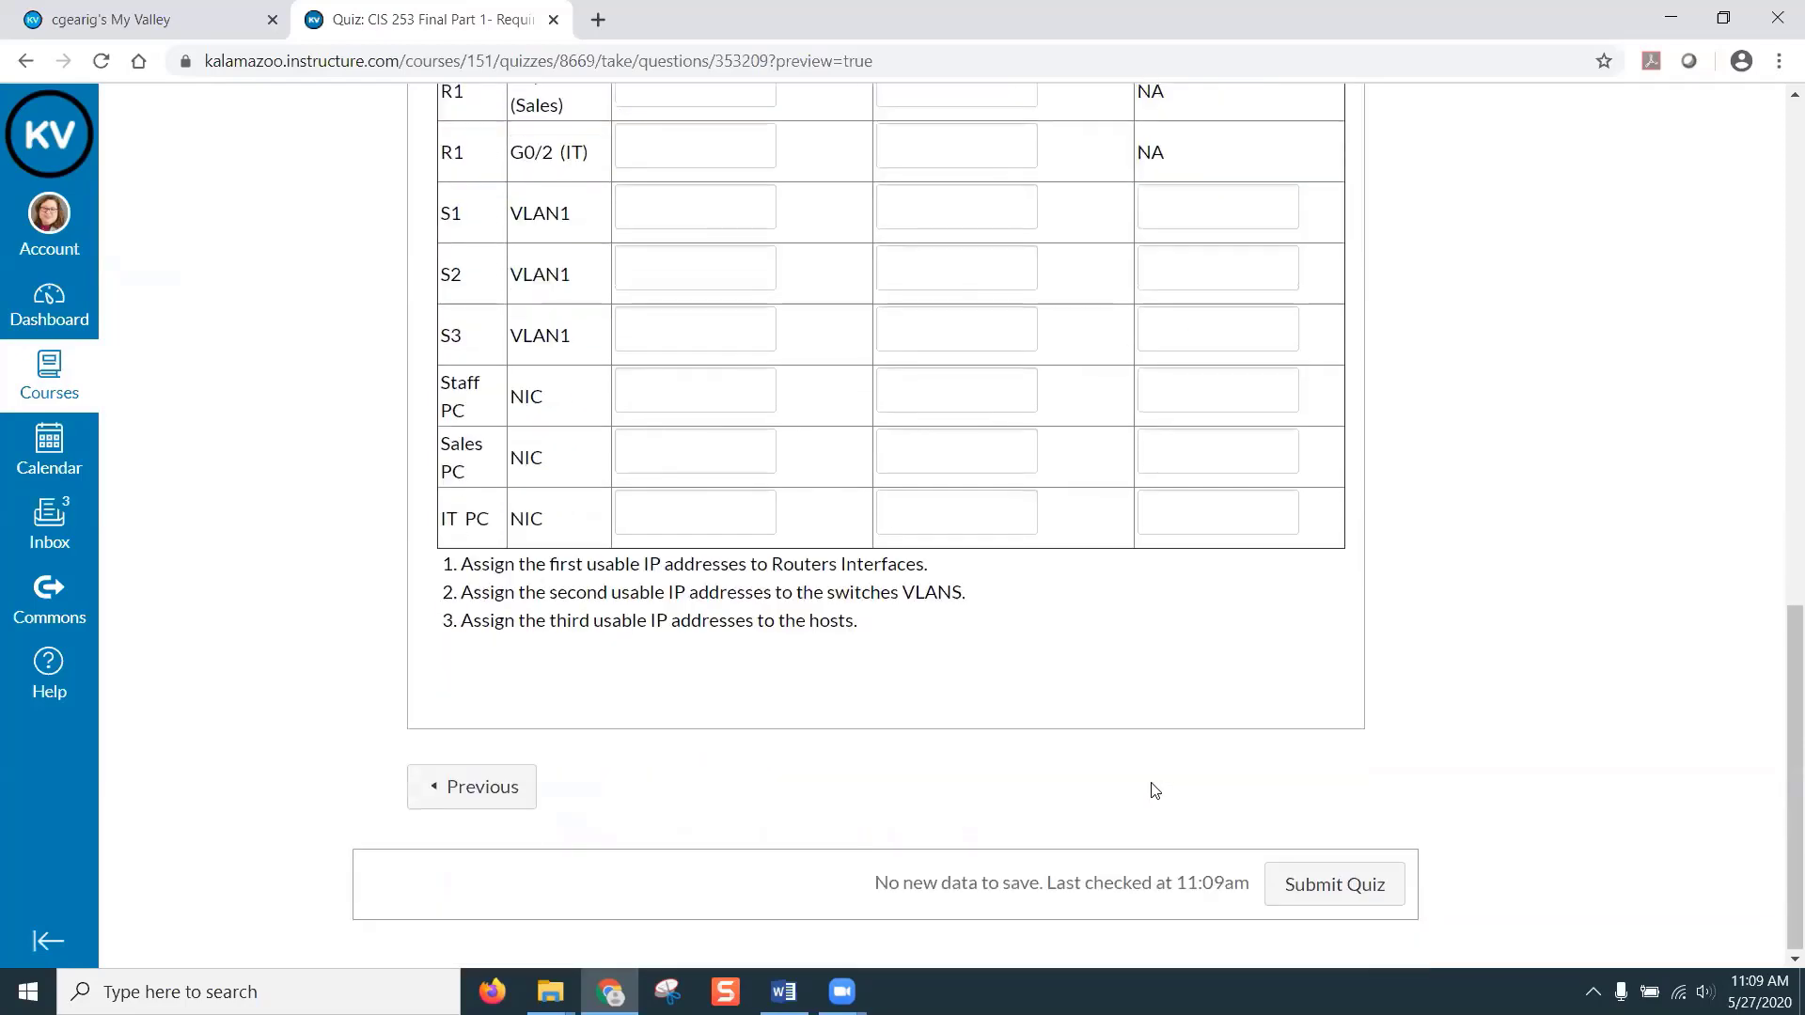
- Review Question 6's topology image, the networks question, the addressing table and the IP assignment rules again
scroll(1149, 782, "up", 2)
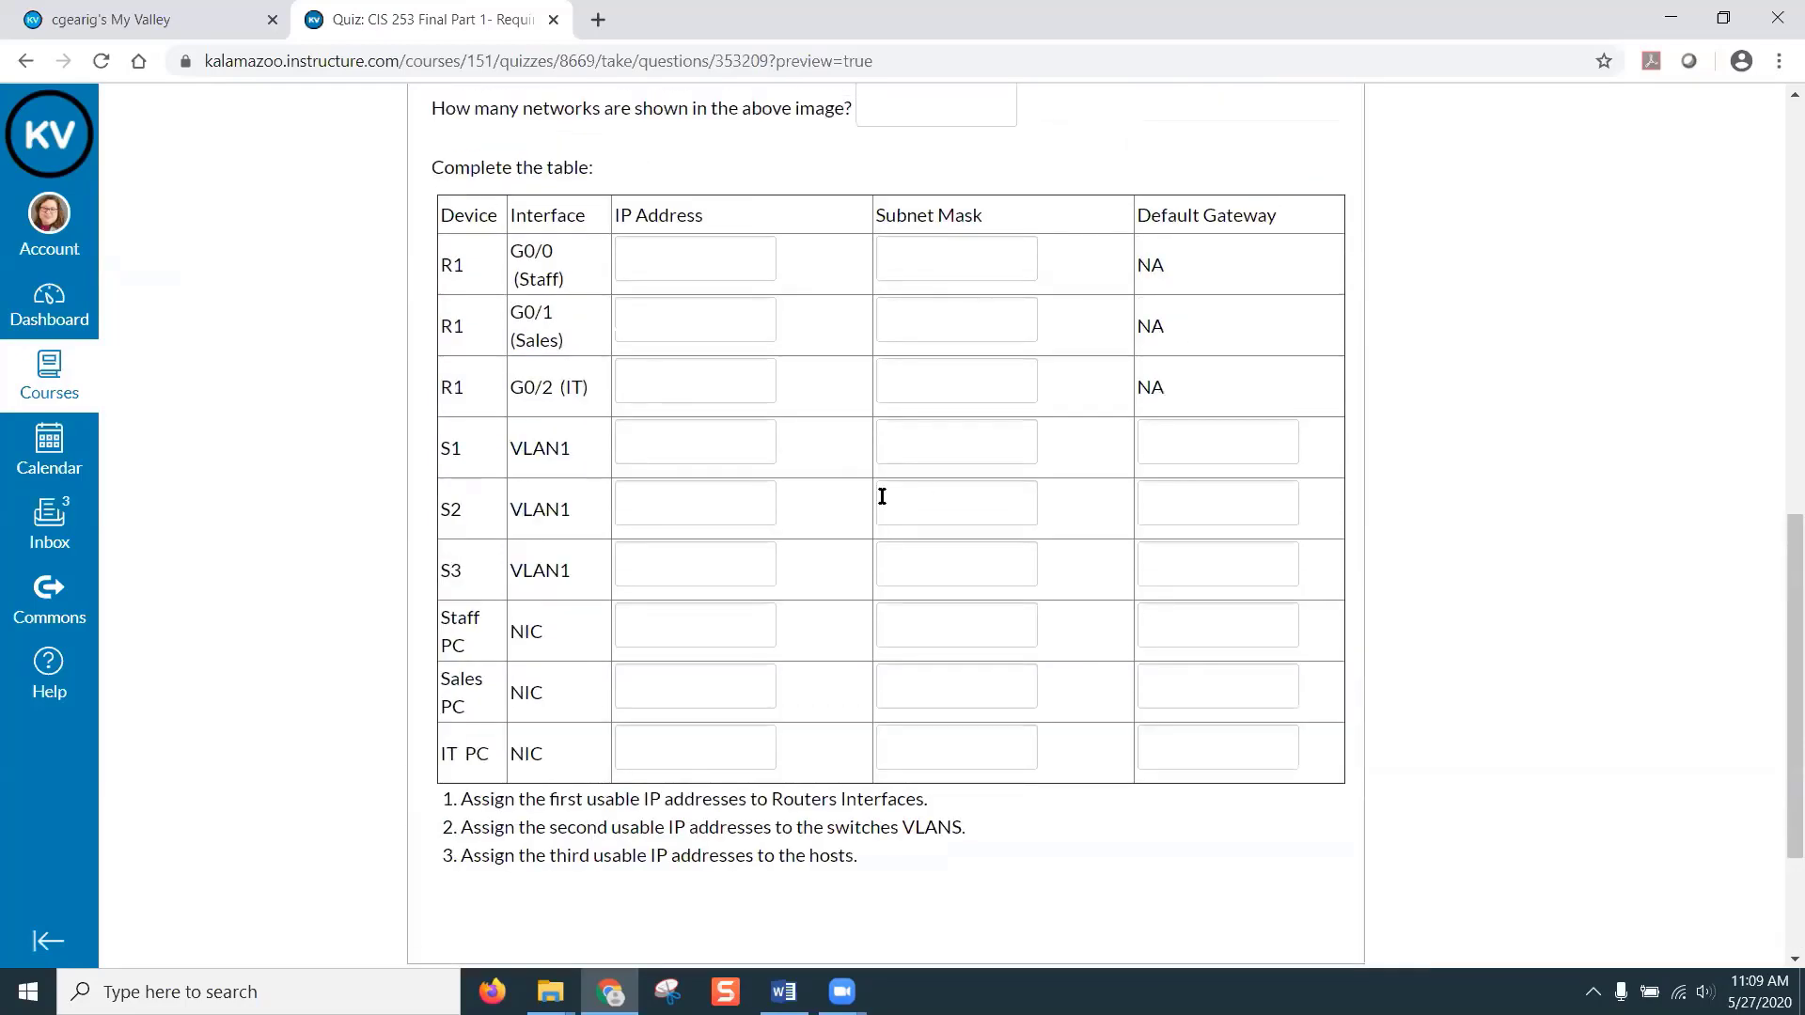
scroll(884, 550, "up", 5)
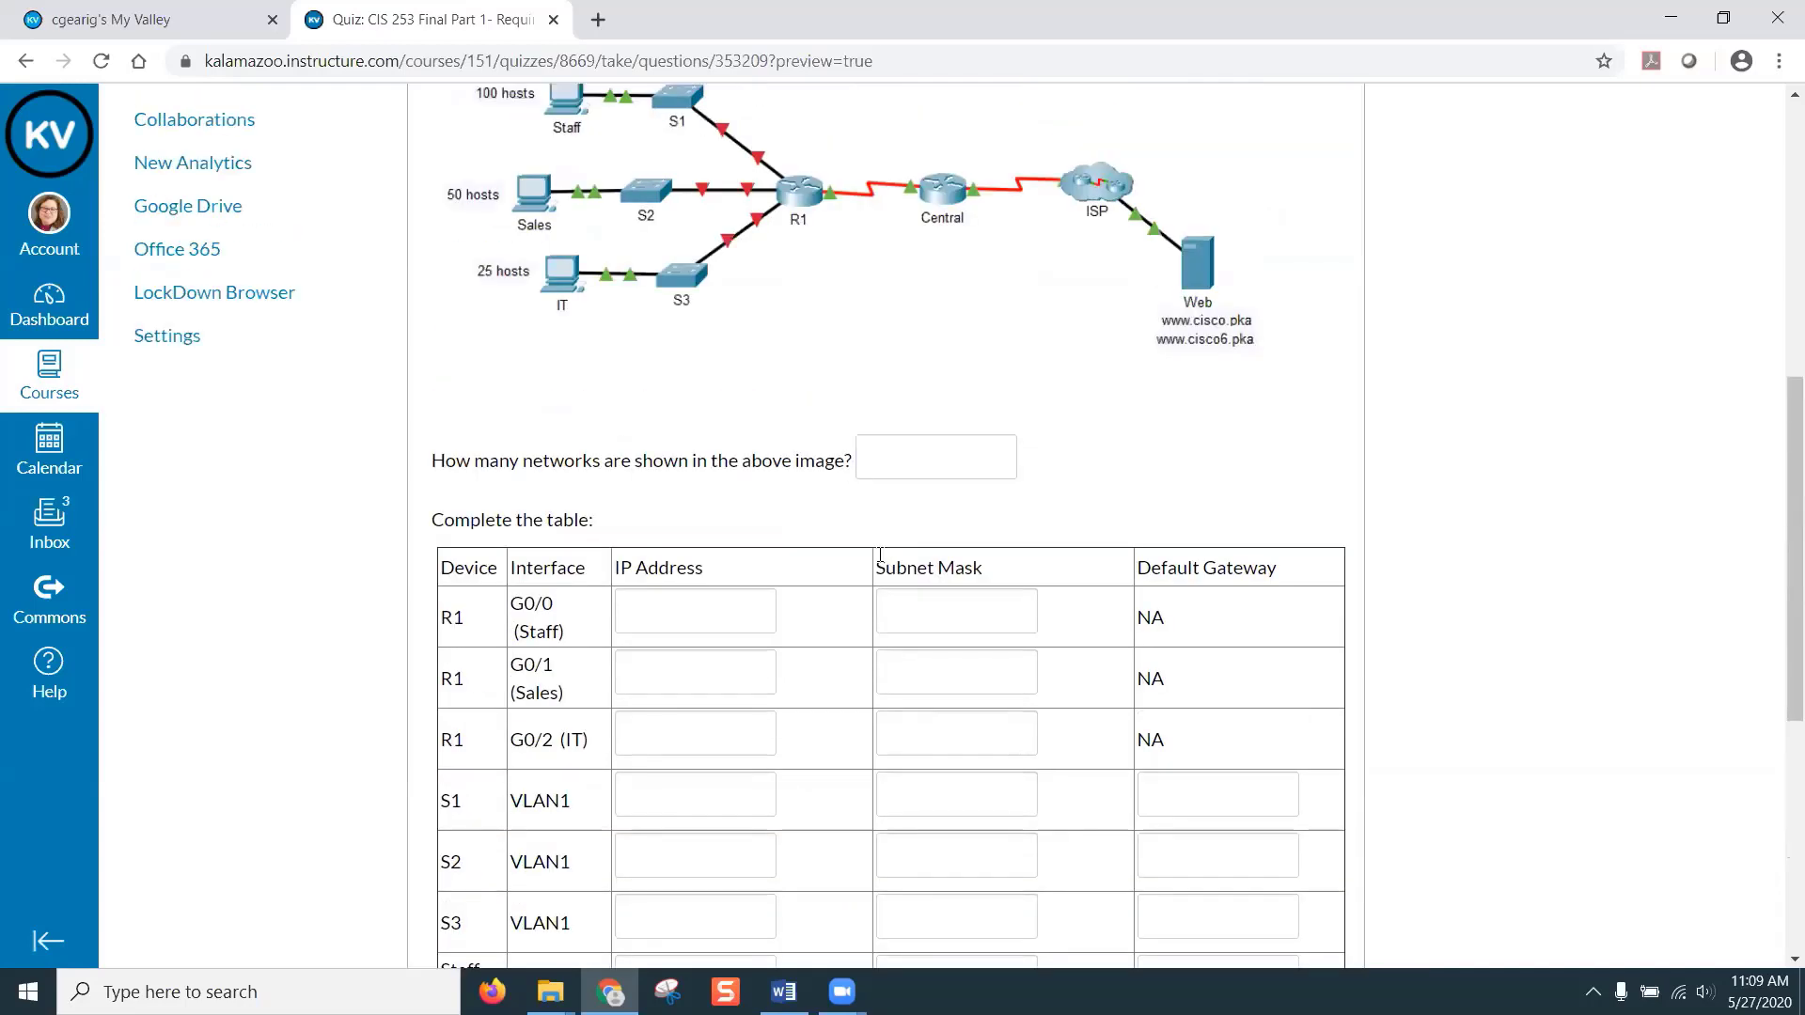
scroll(881, 562, "up", 1)
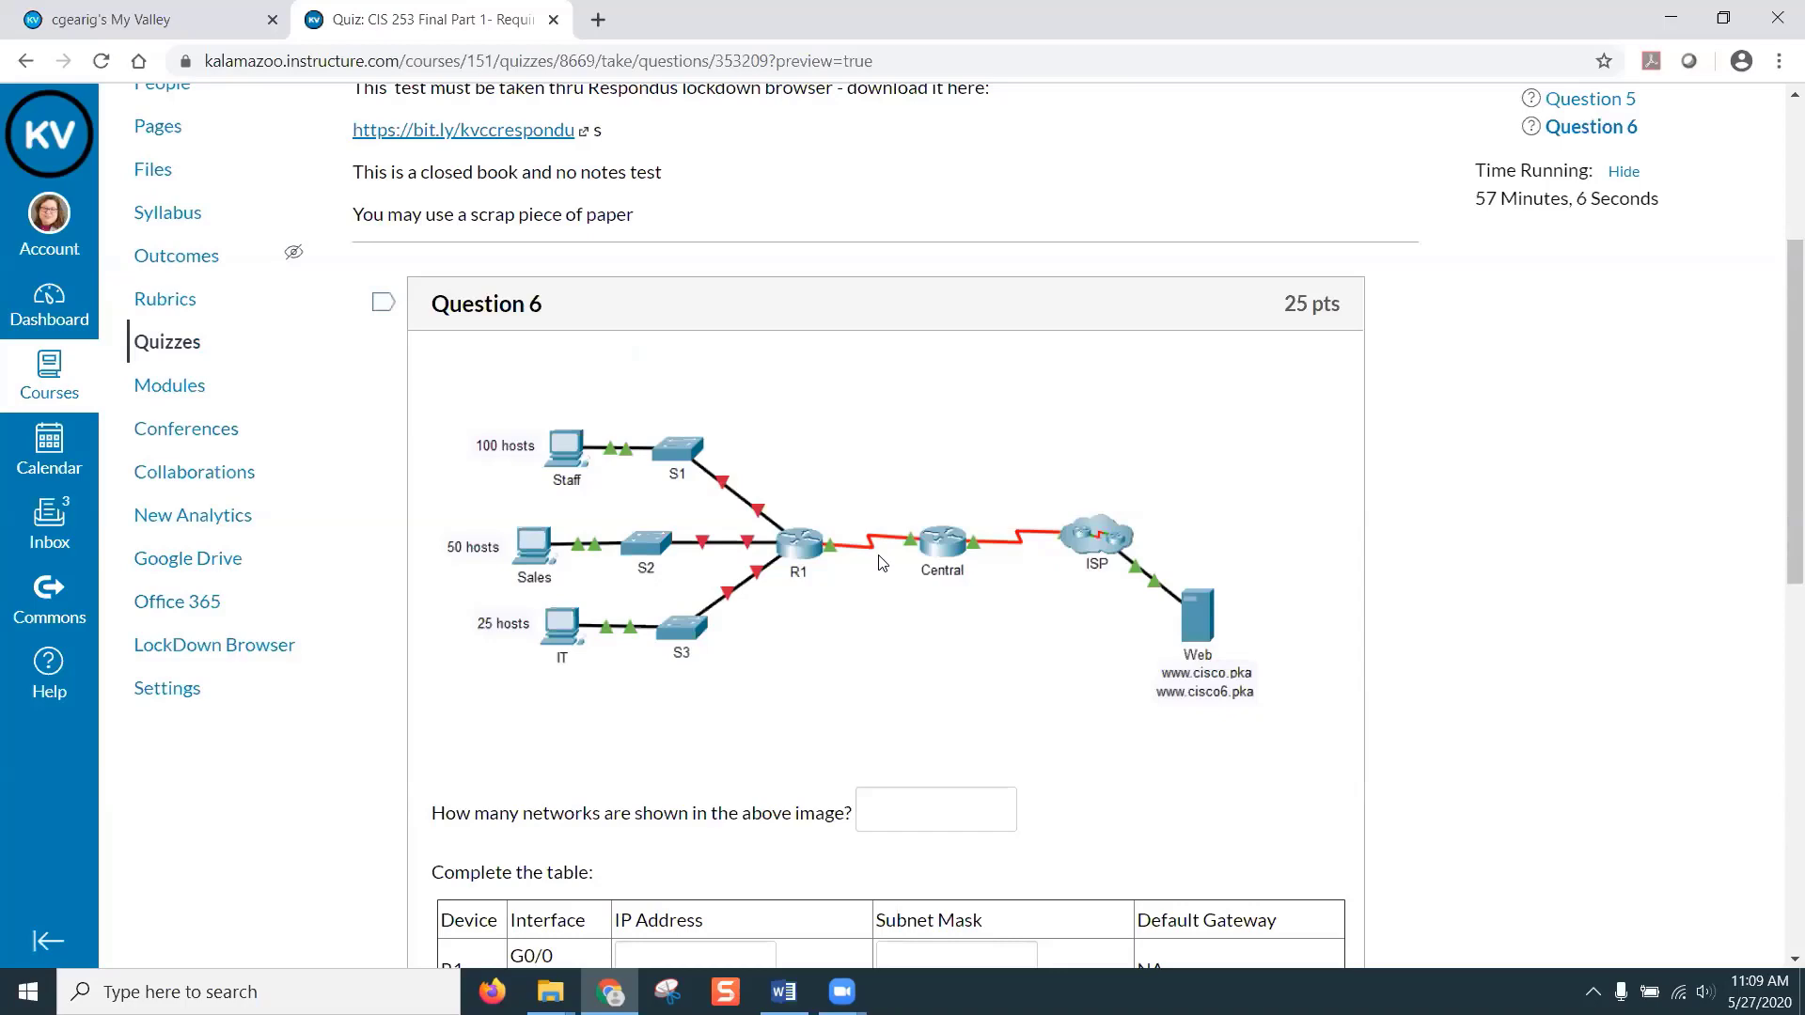
scroll(877, 559, "down", 10)
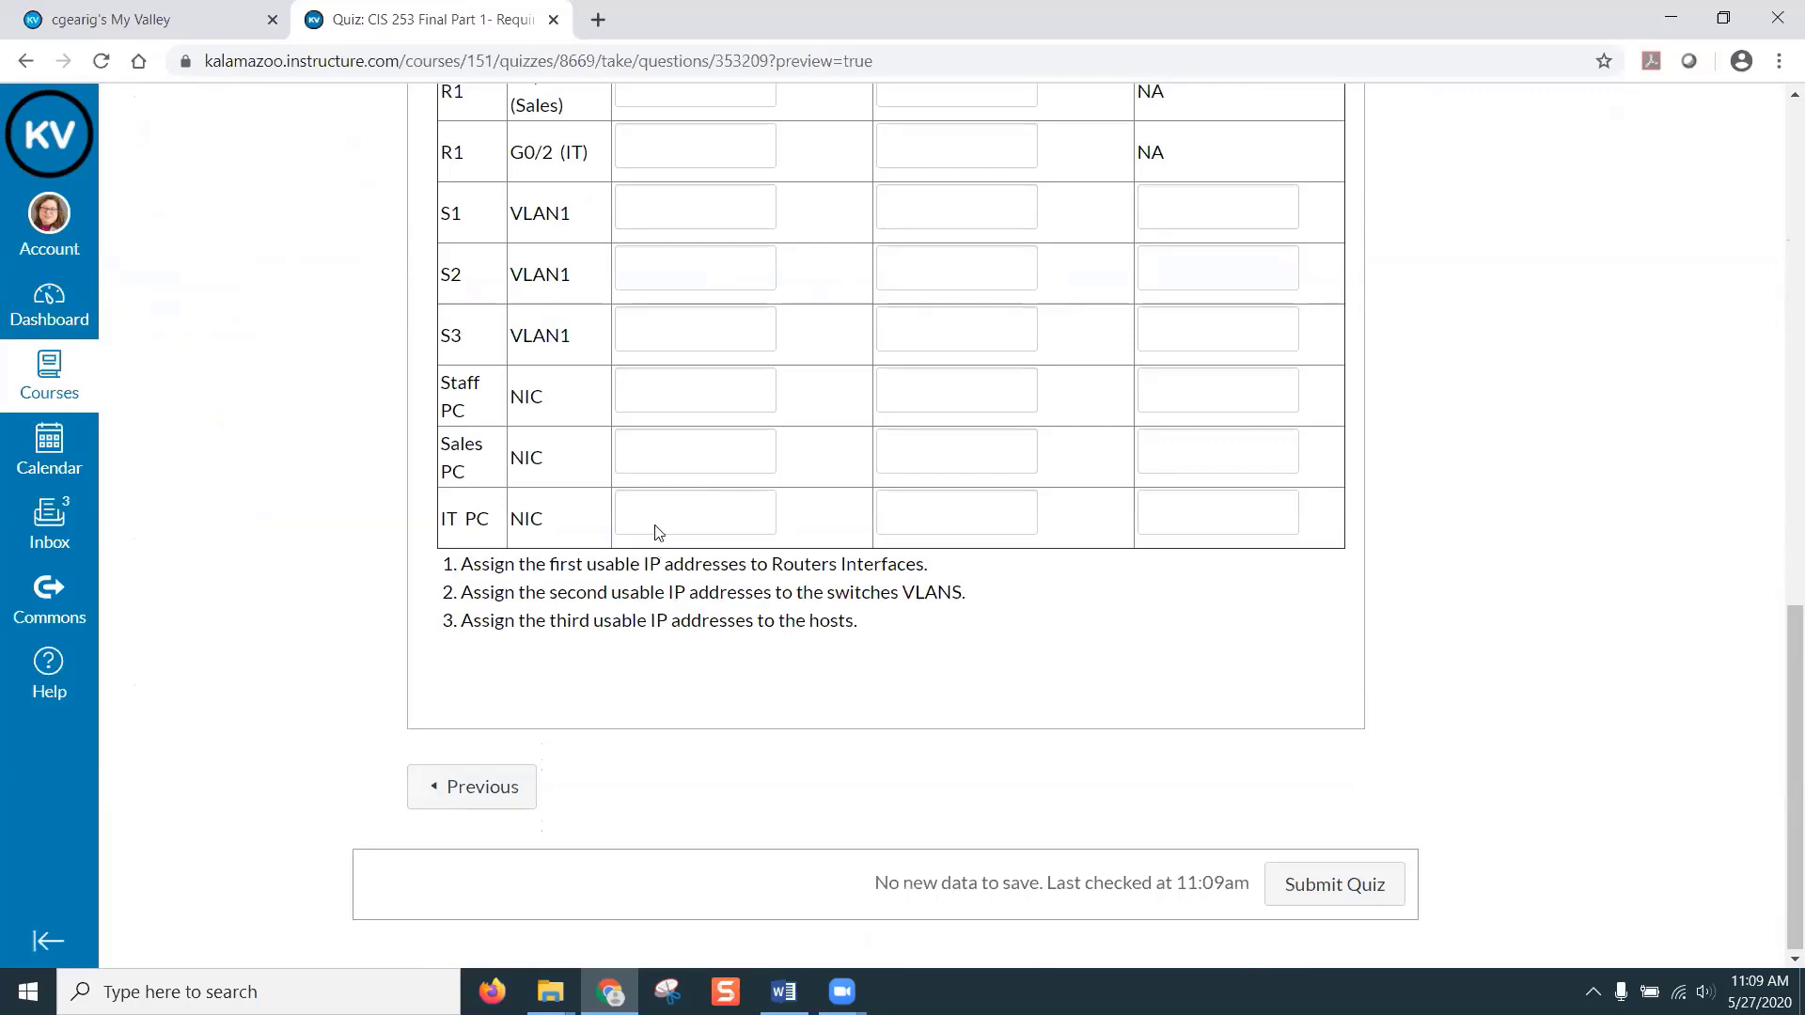
scroll(718, 542, "up", 1)
scroll(719, 542, "up", 7)
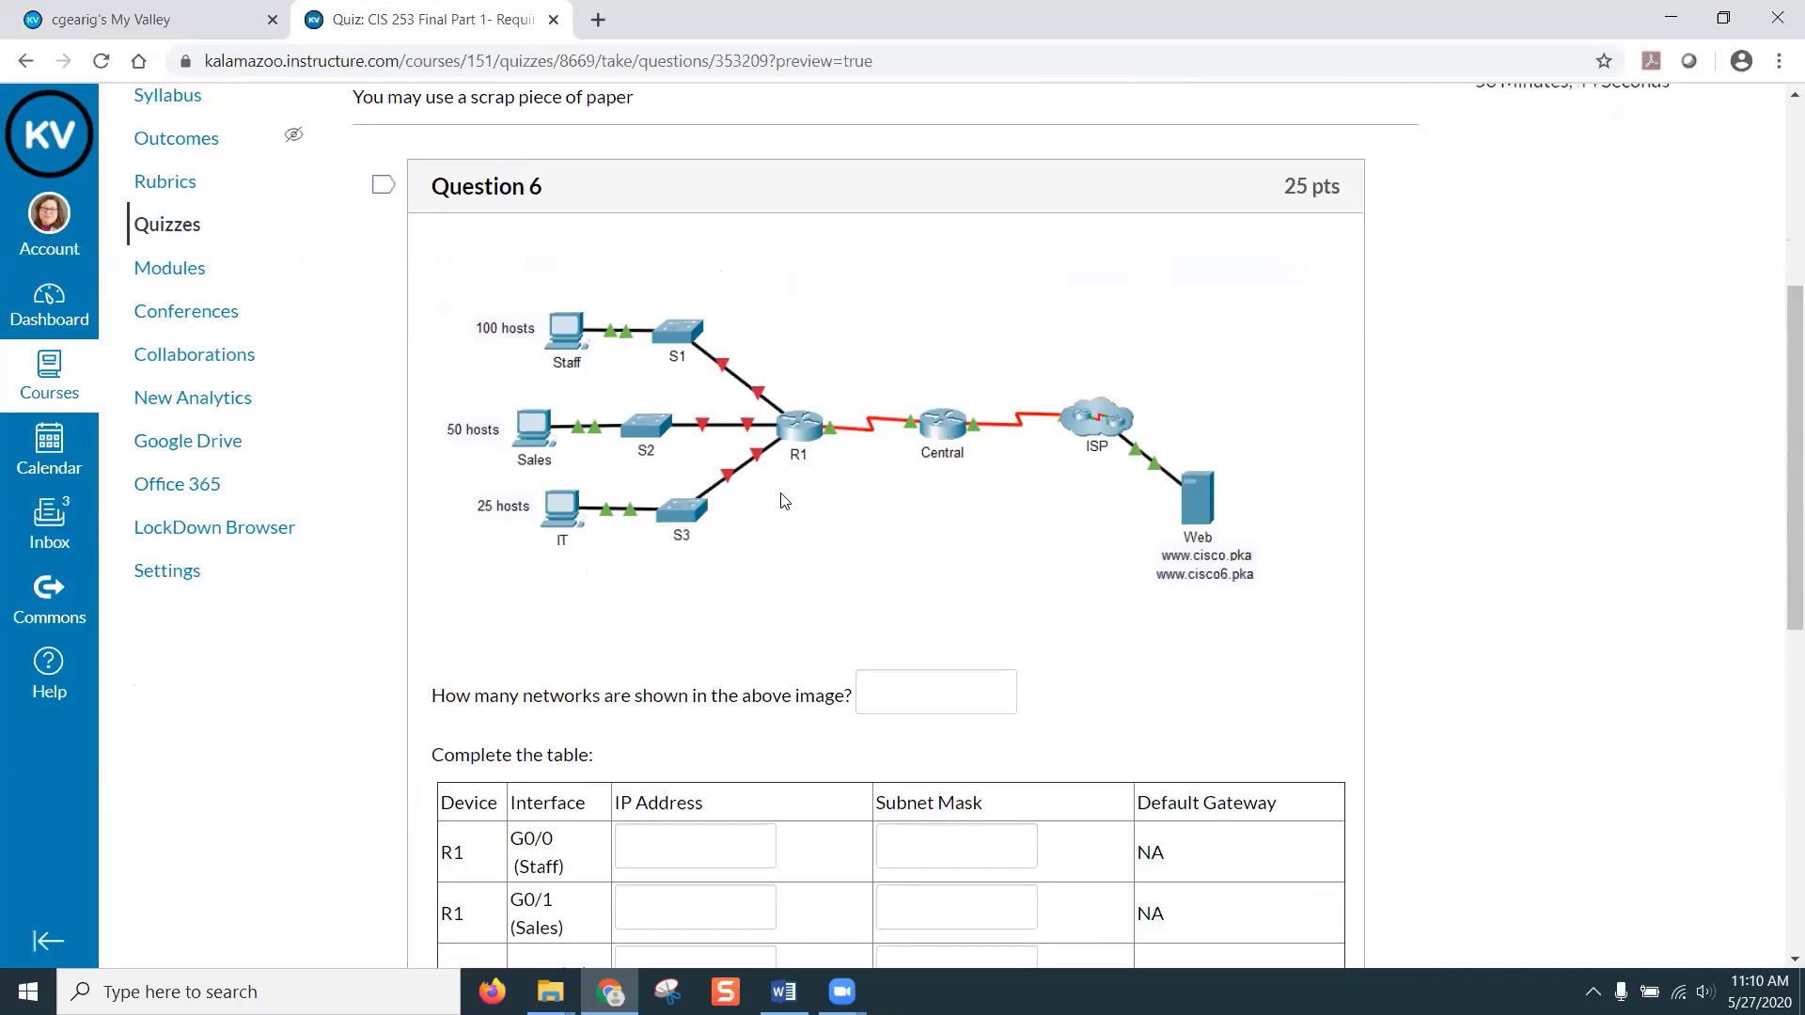
scroll(780, 498, "up", 4)
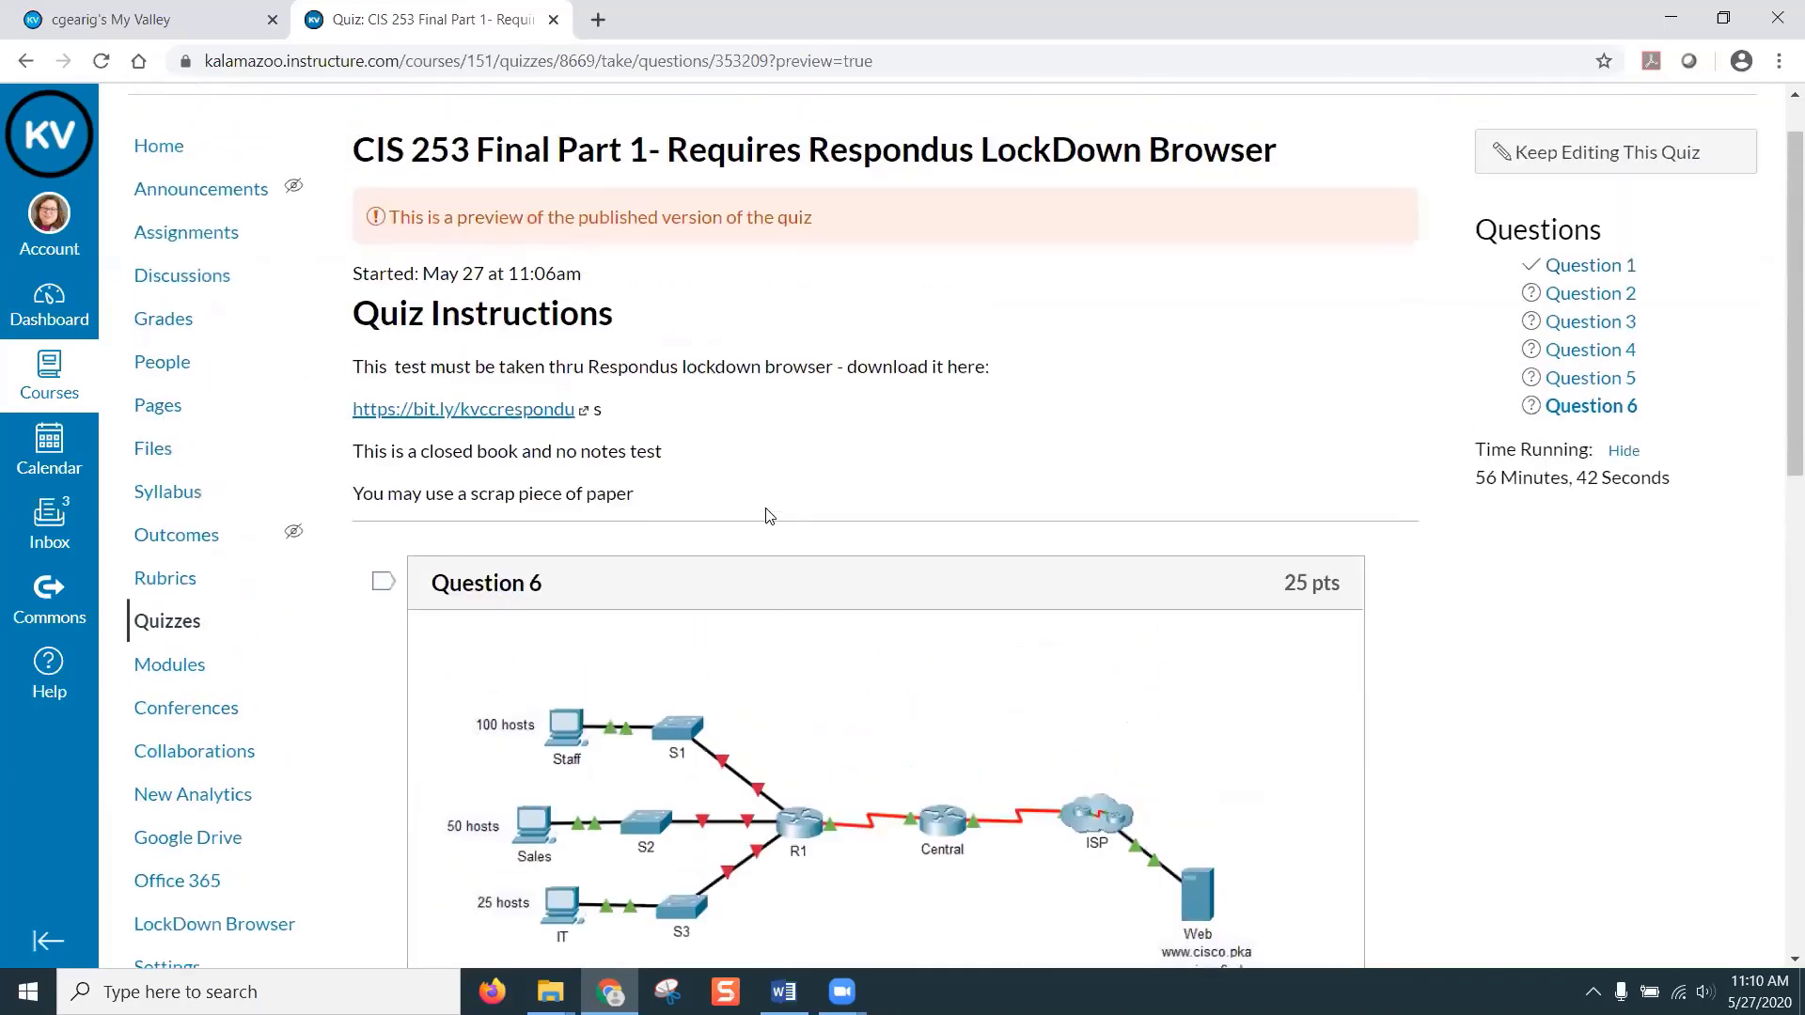
scroll(765, 515, "up", 1)
scroll(769, 516, "down", 3)
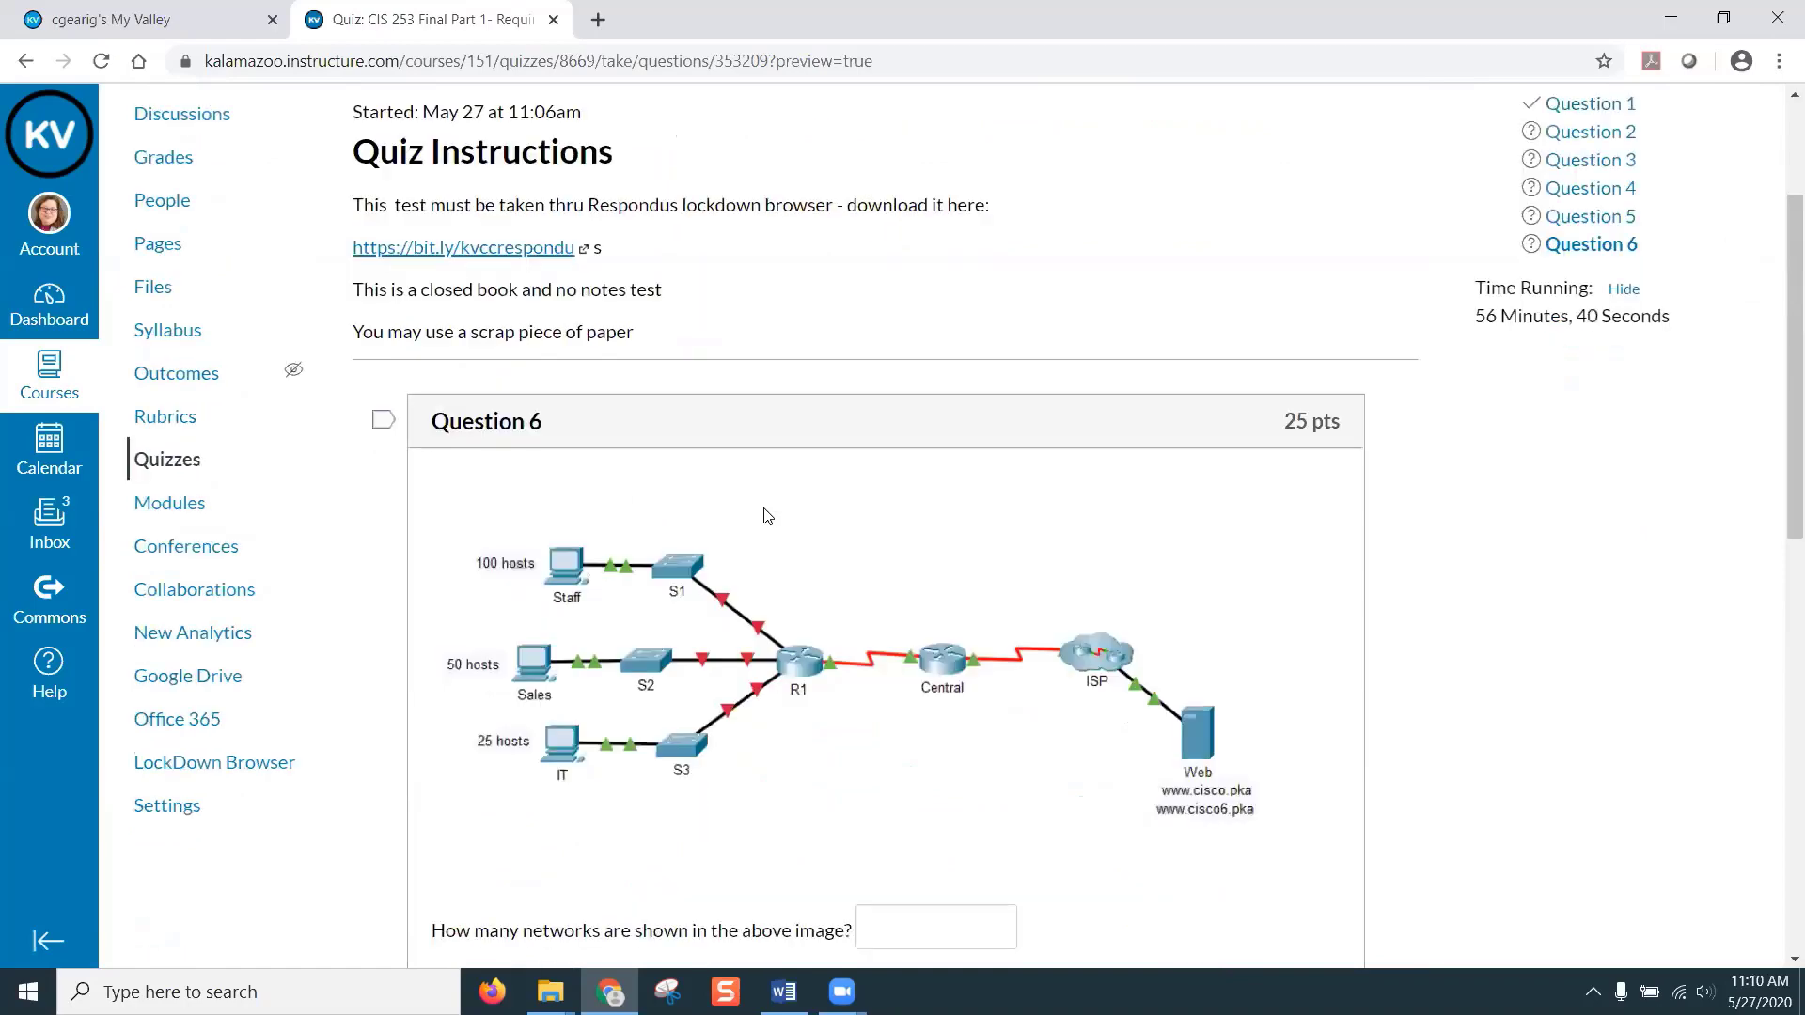
scroll(767, 512, "down", 7)
scroll(766, 507, "down", 4)
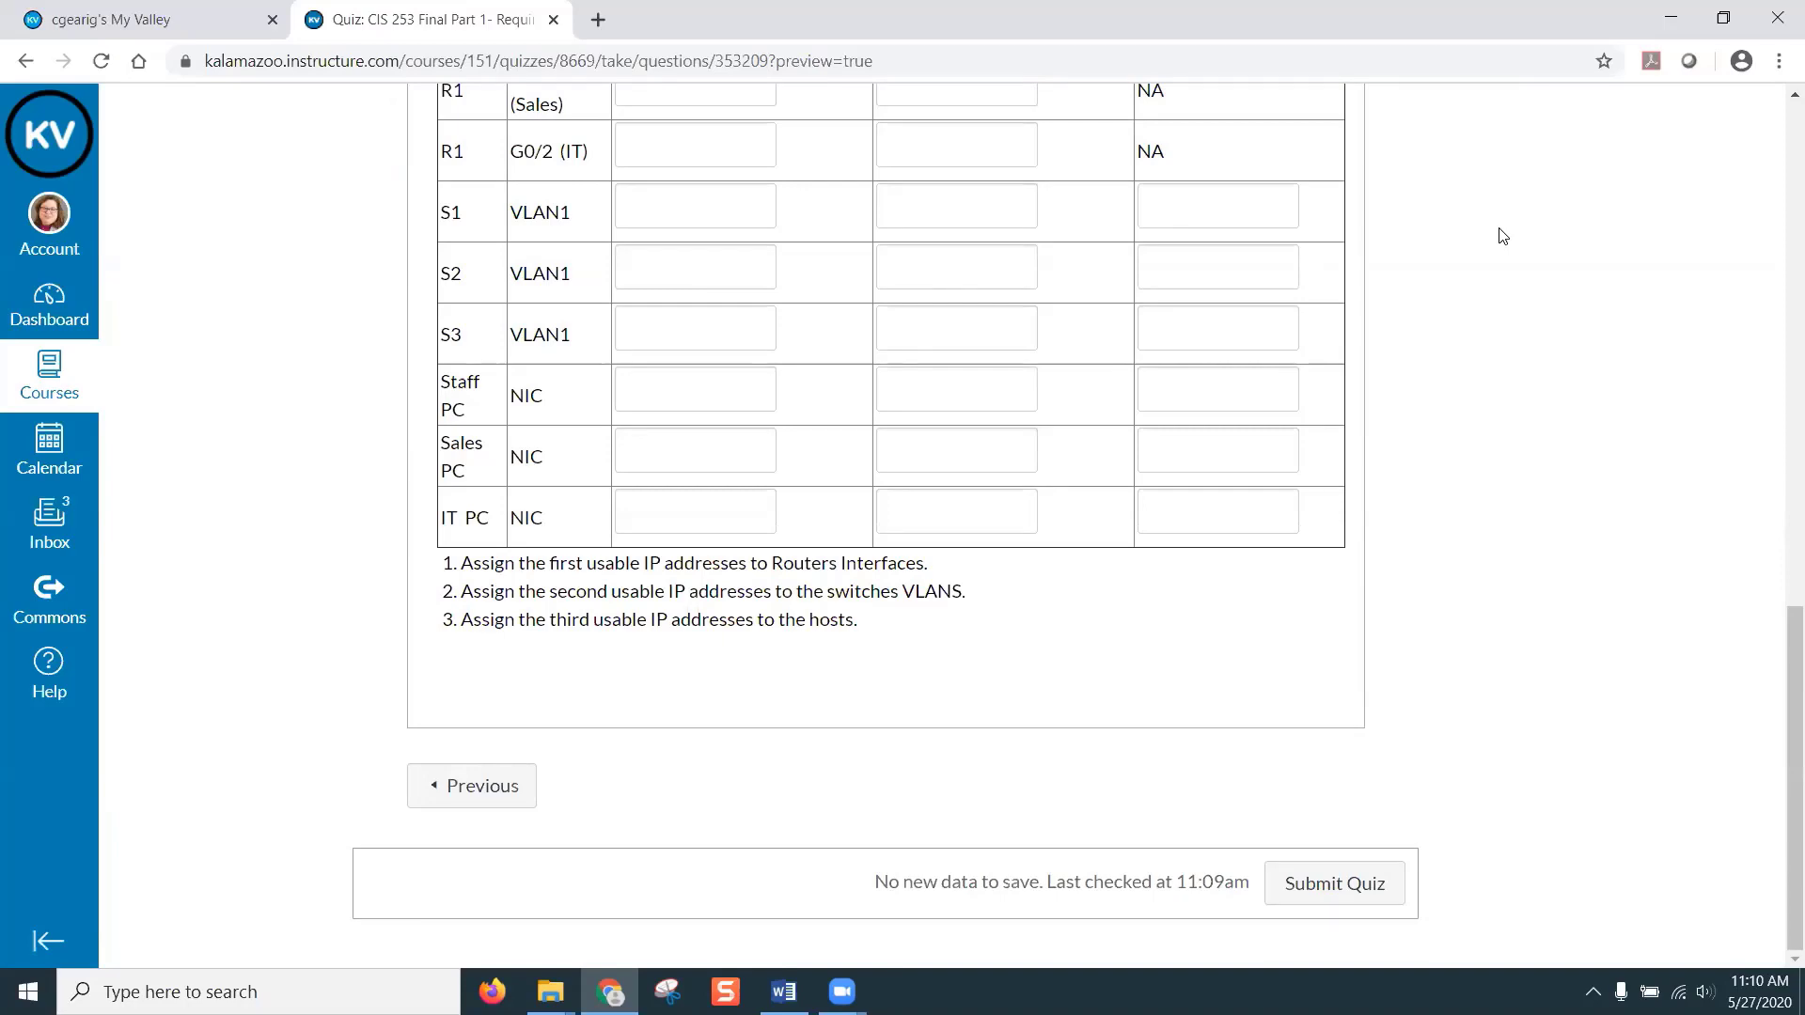
- Leave the preview to edit the quiz's questions and open the 10-point VLSM addressing question for editing
scroll(1573, 516, "up", 14)
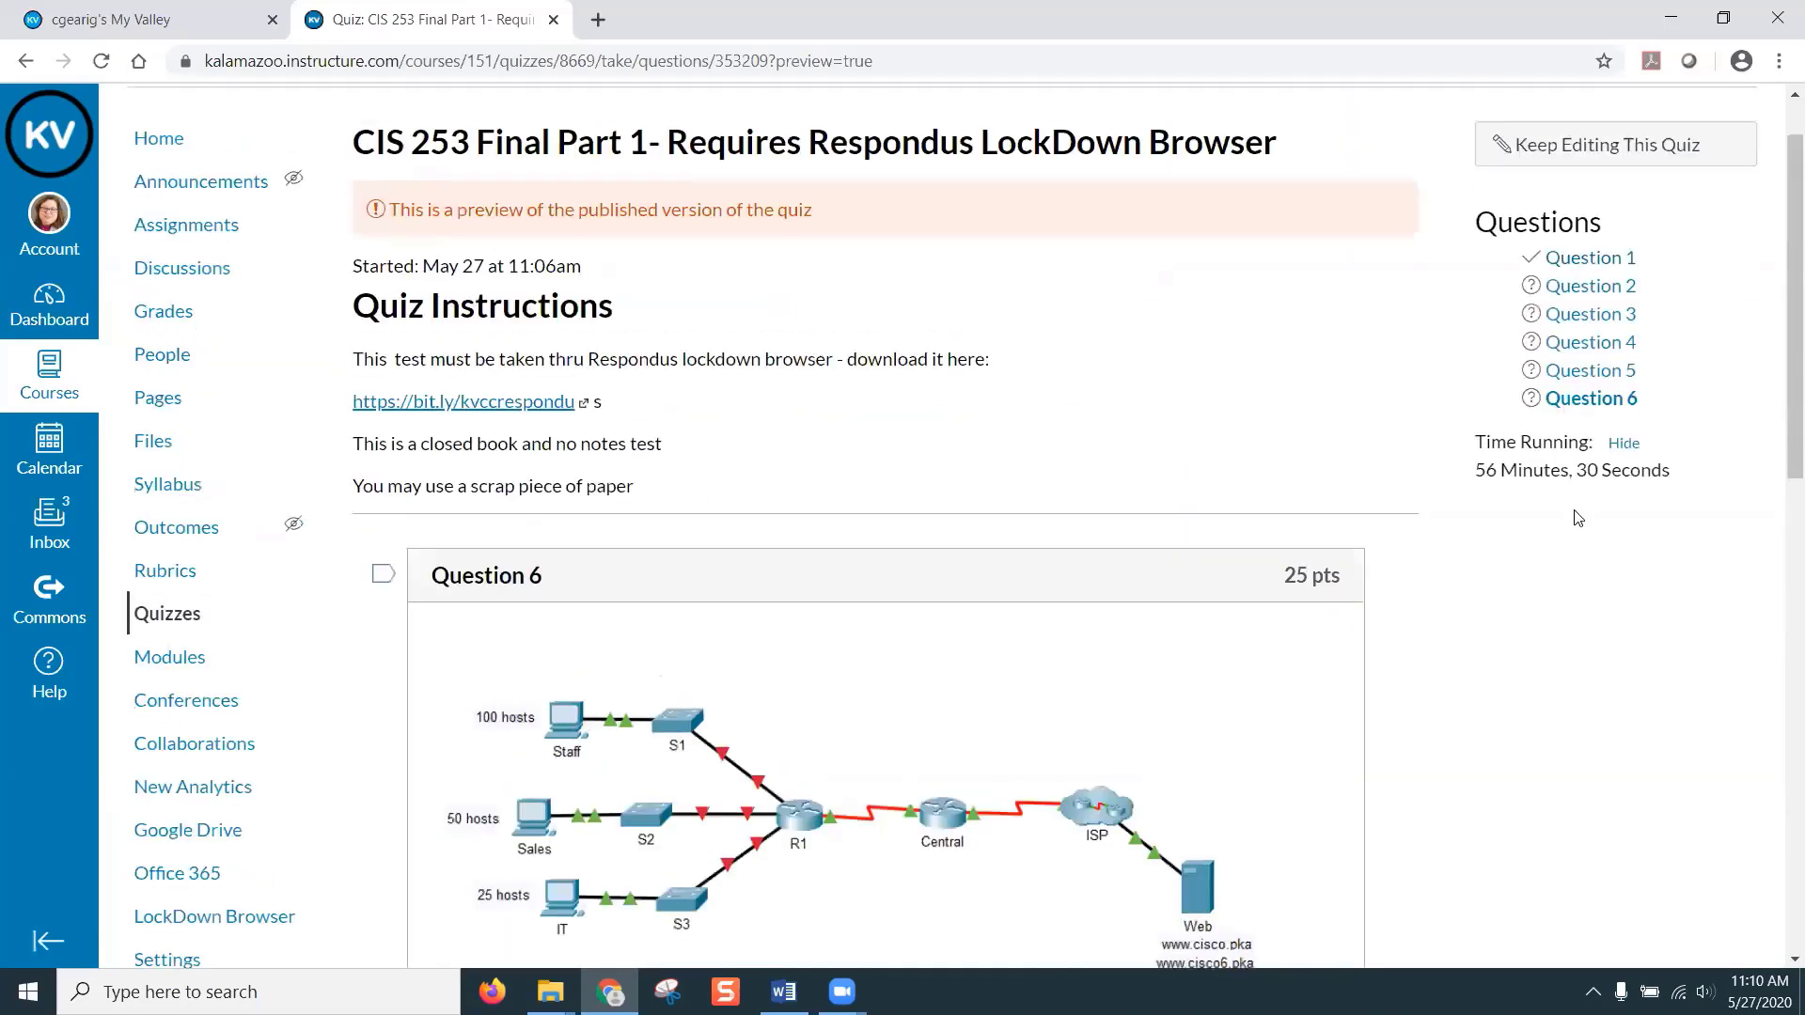
left_click(1558, 230)
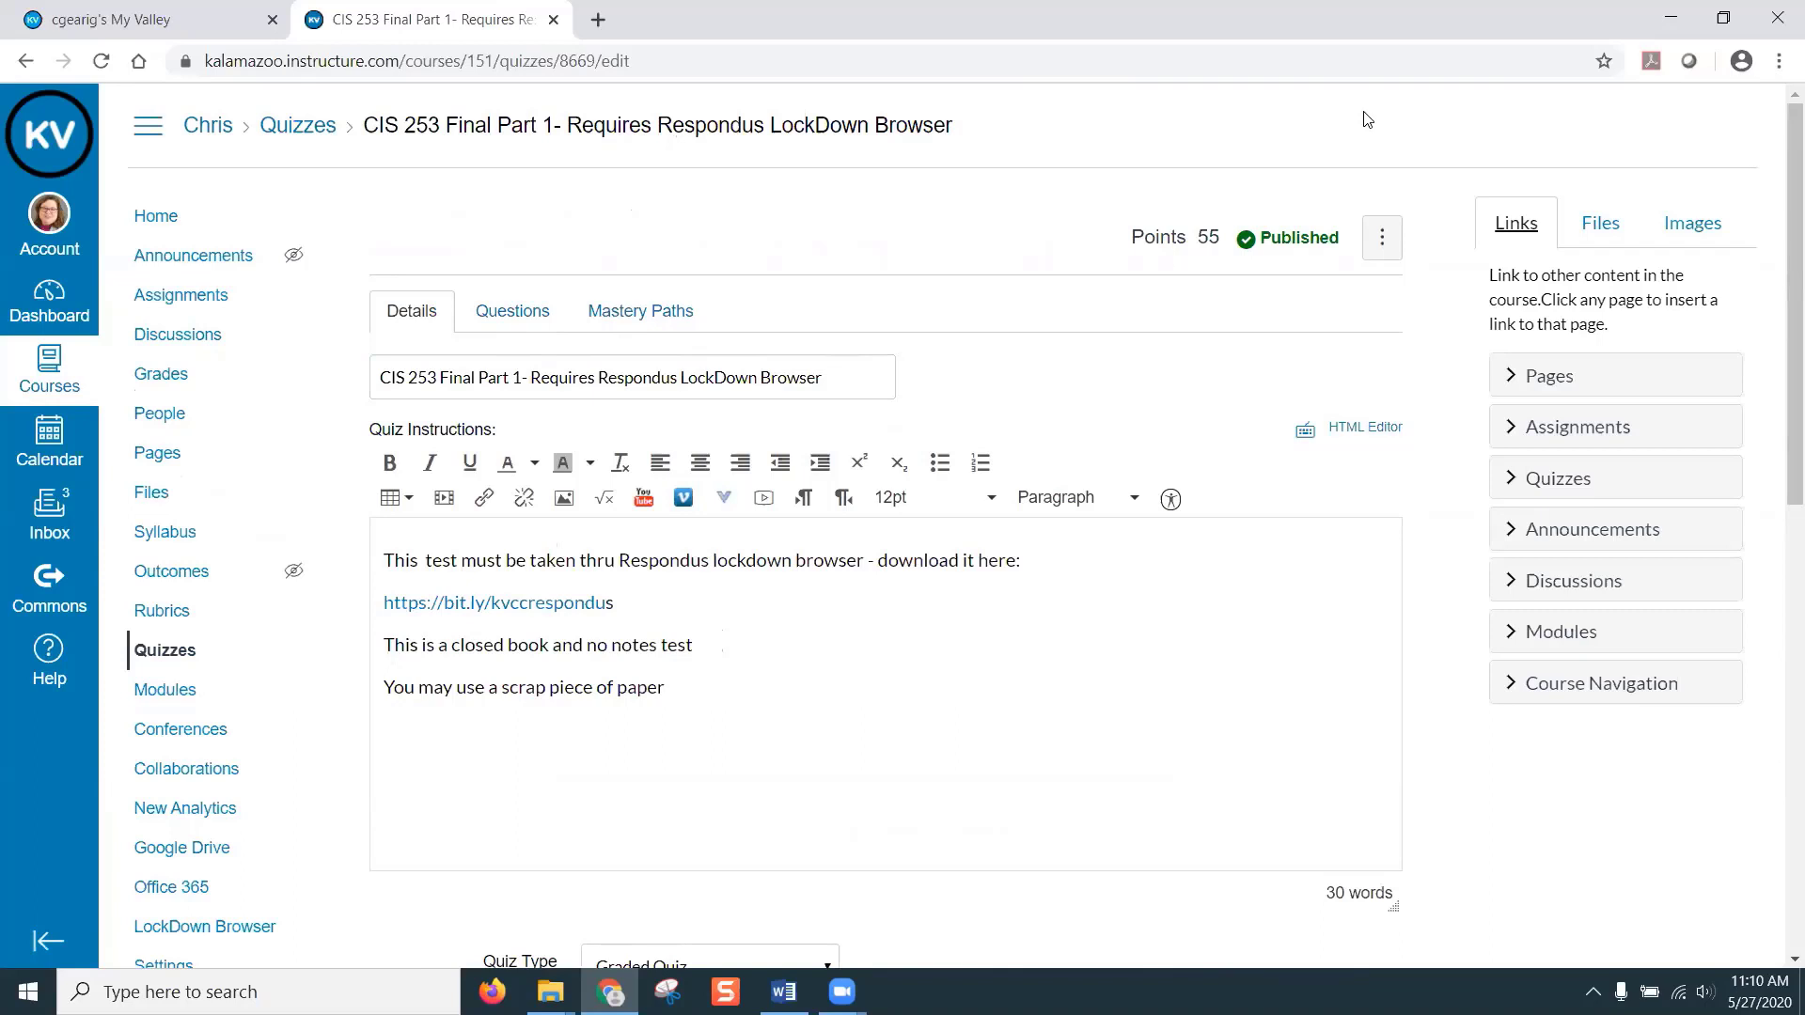
left_click(512, 310)
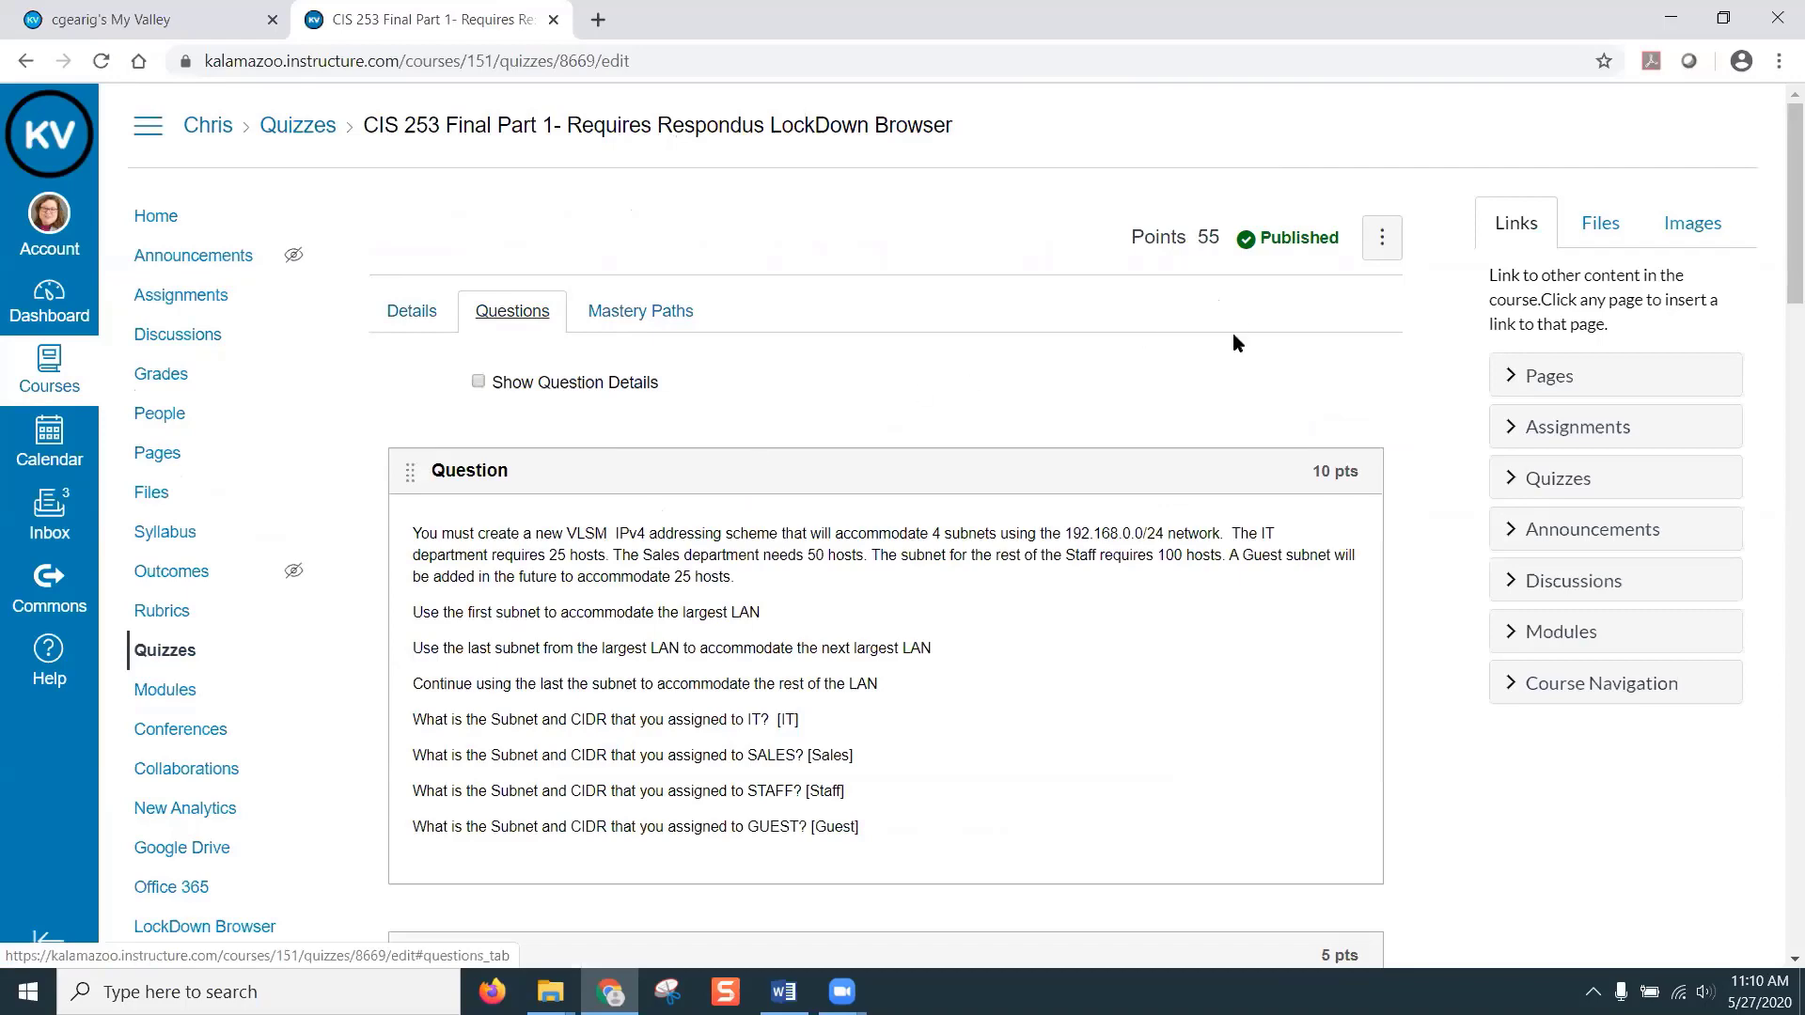
scroll(1154, 414, "down", 1)
mouse_move(1246, 388)
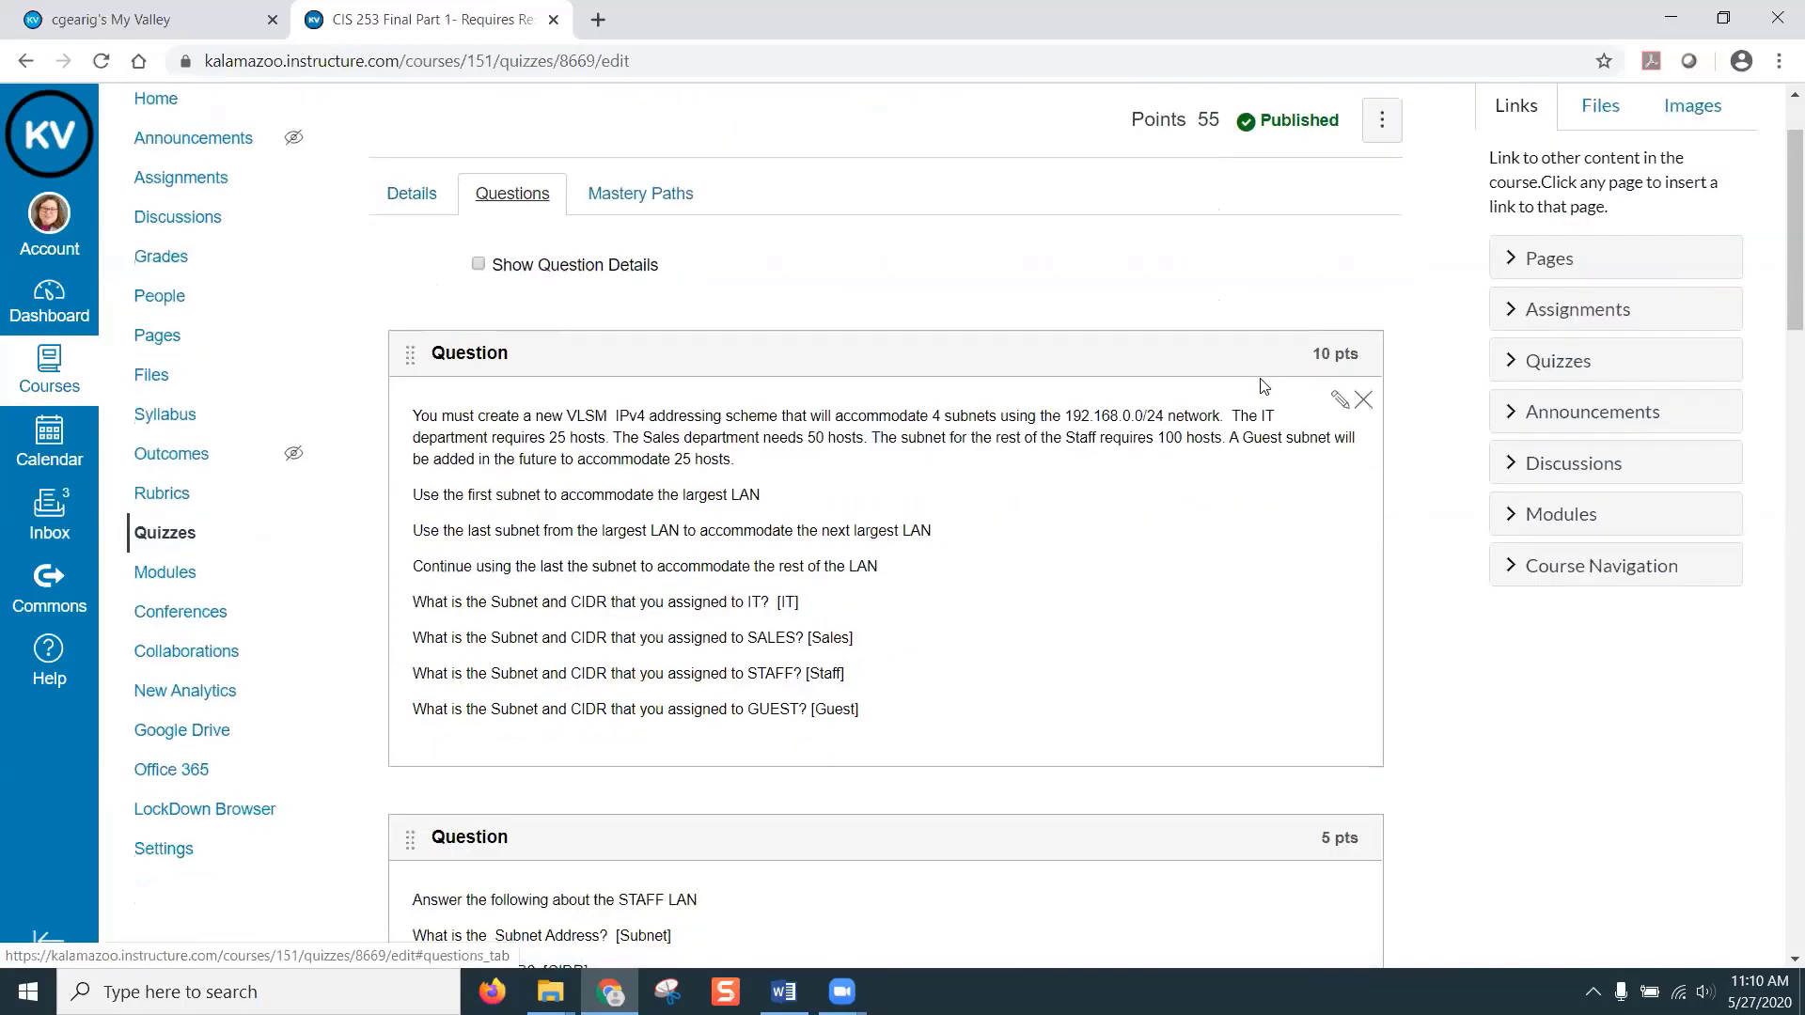
left_click(1341, 406)
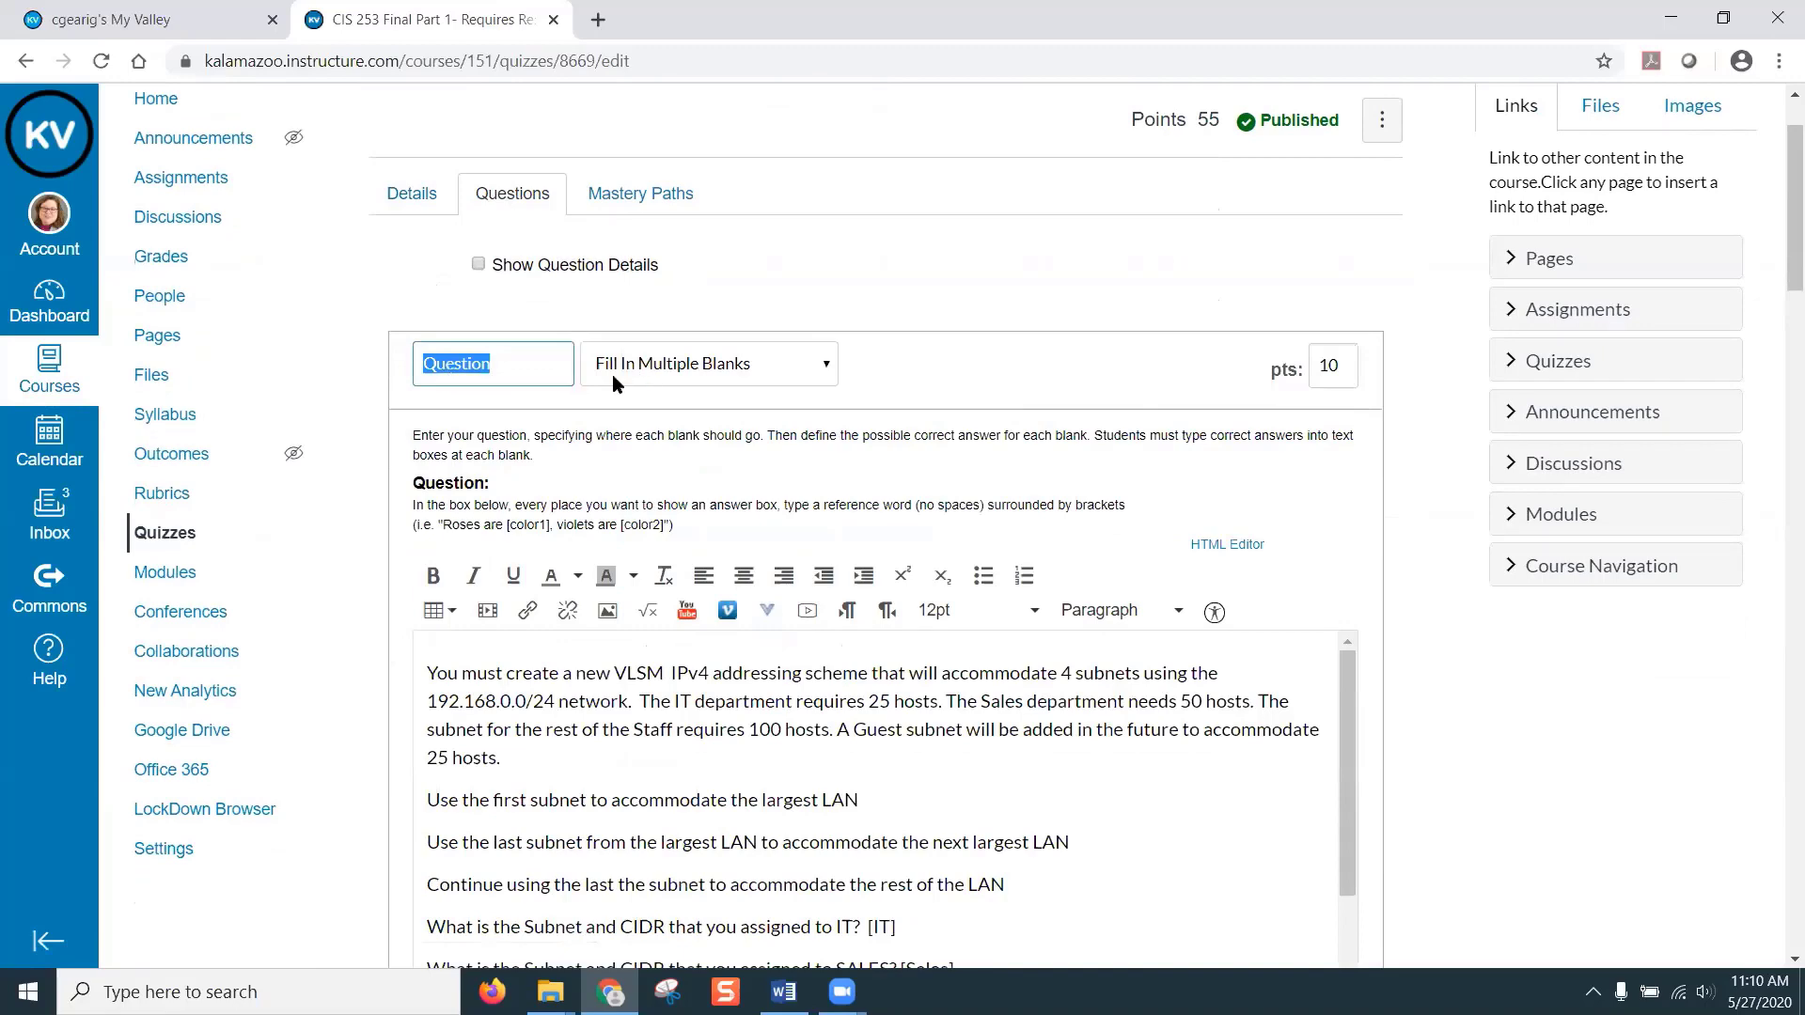
- Examine the VLSM question's text, its bracketed [IT] blank and the possible answers defined for IT
scroll(767, 381, "down", 3)
scroll(900, 436, "down", 3)
scroll(941, 460, "up", 3)
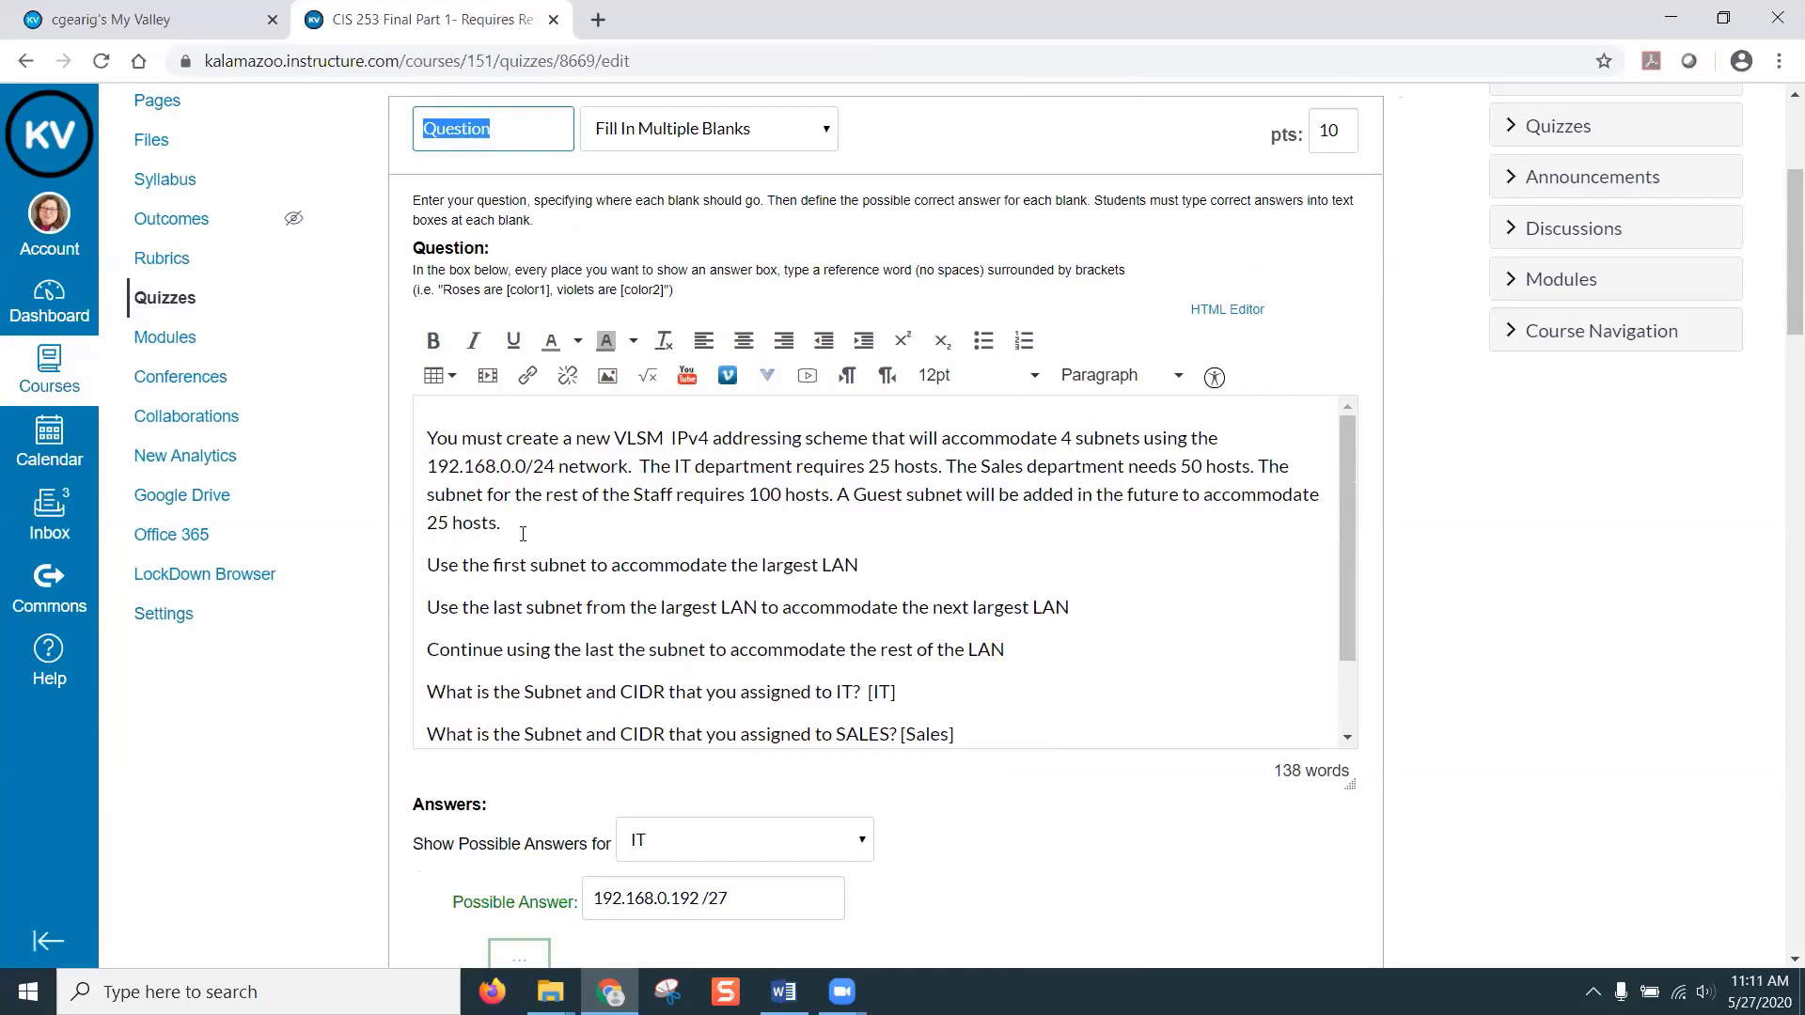
scroll(522, 534, "down", 2)
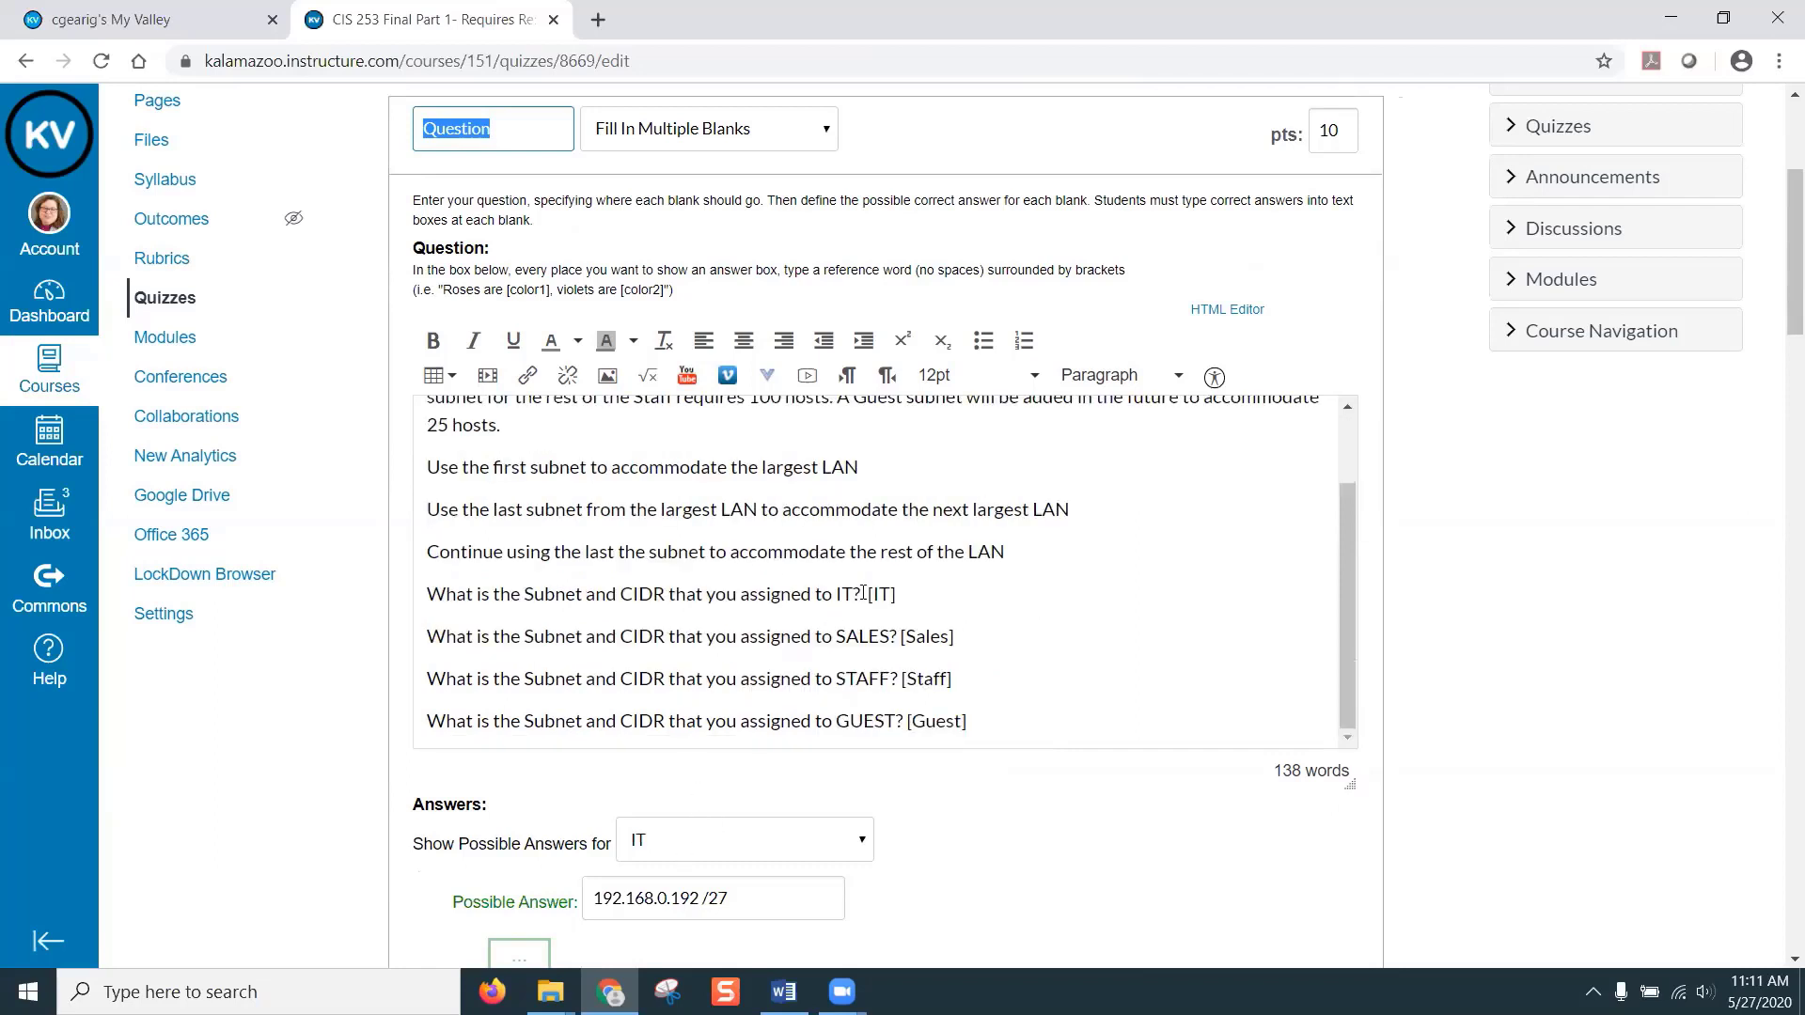
left_click_drag(862, 593, 916, 596)
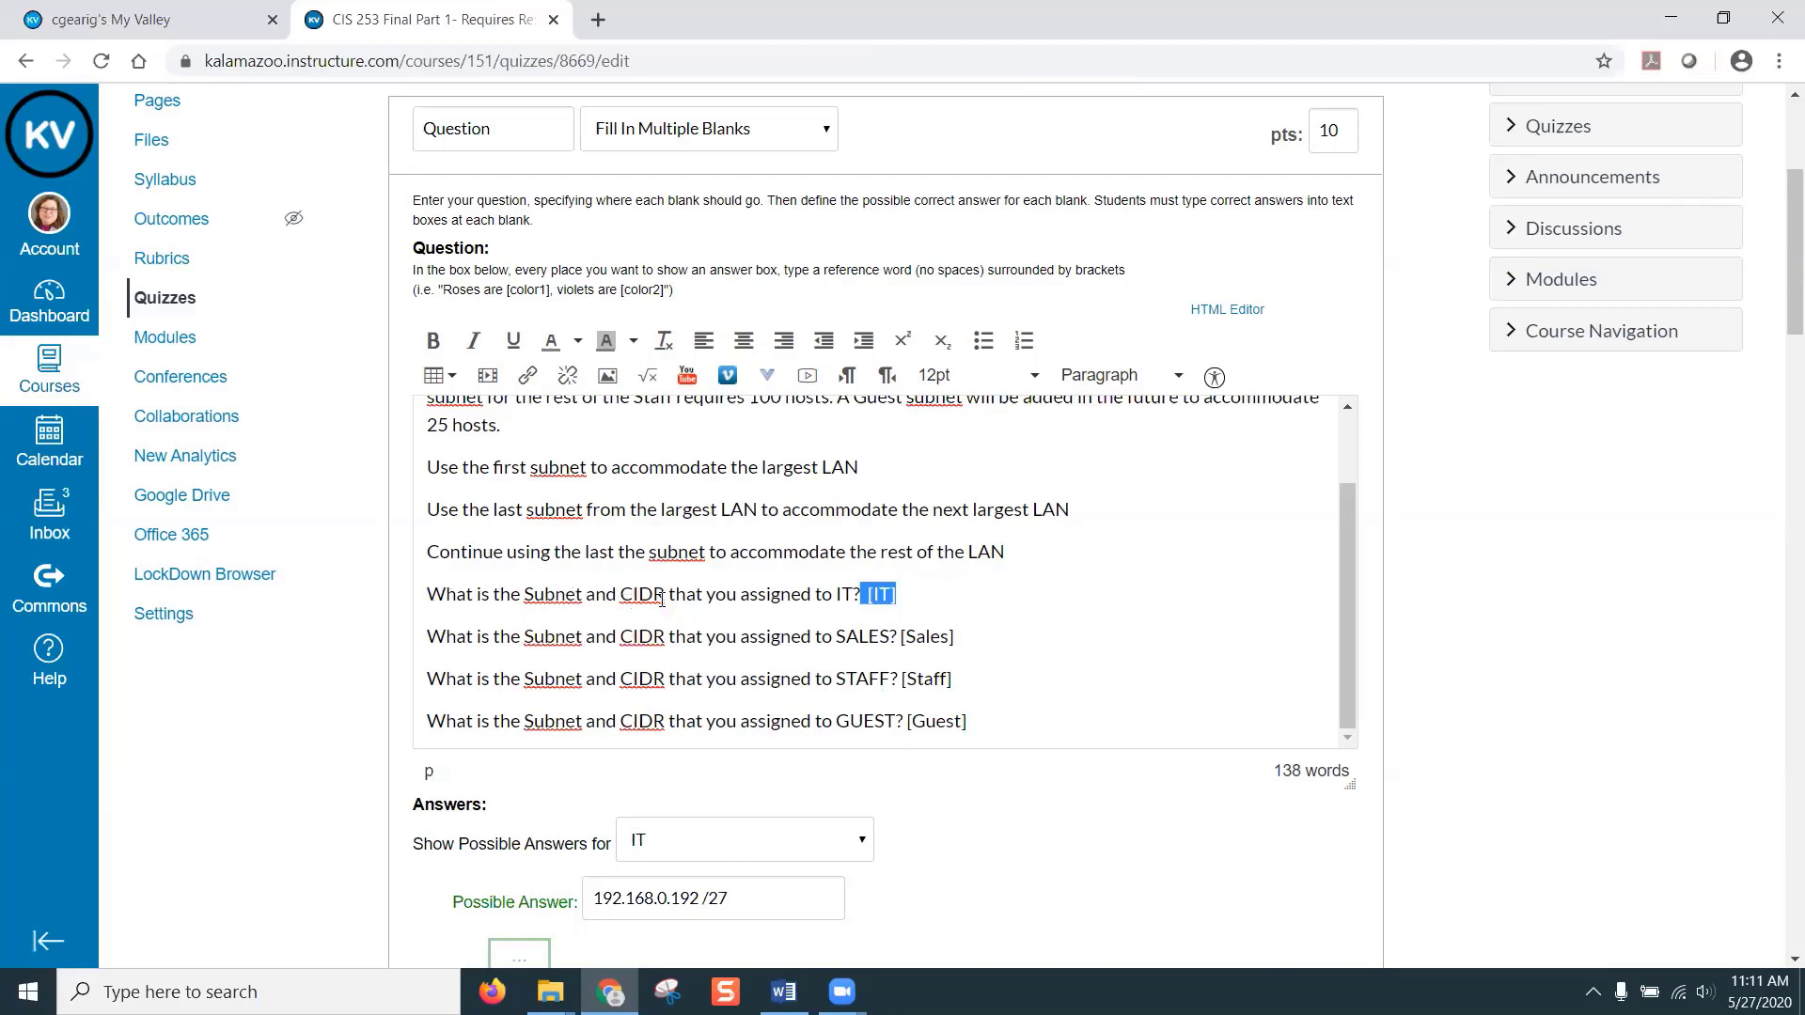
left_click(870, 594)
scroll(976, 549, "down", 1)
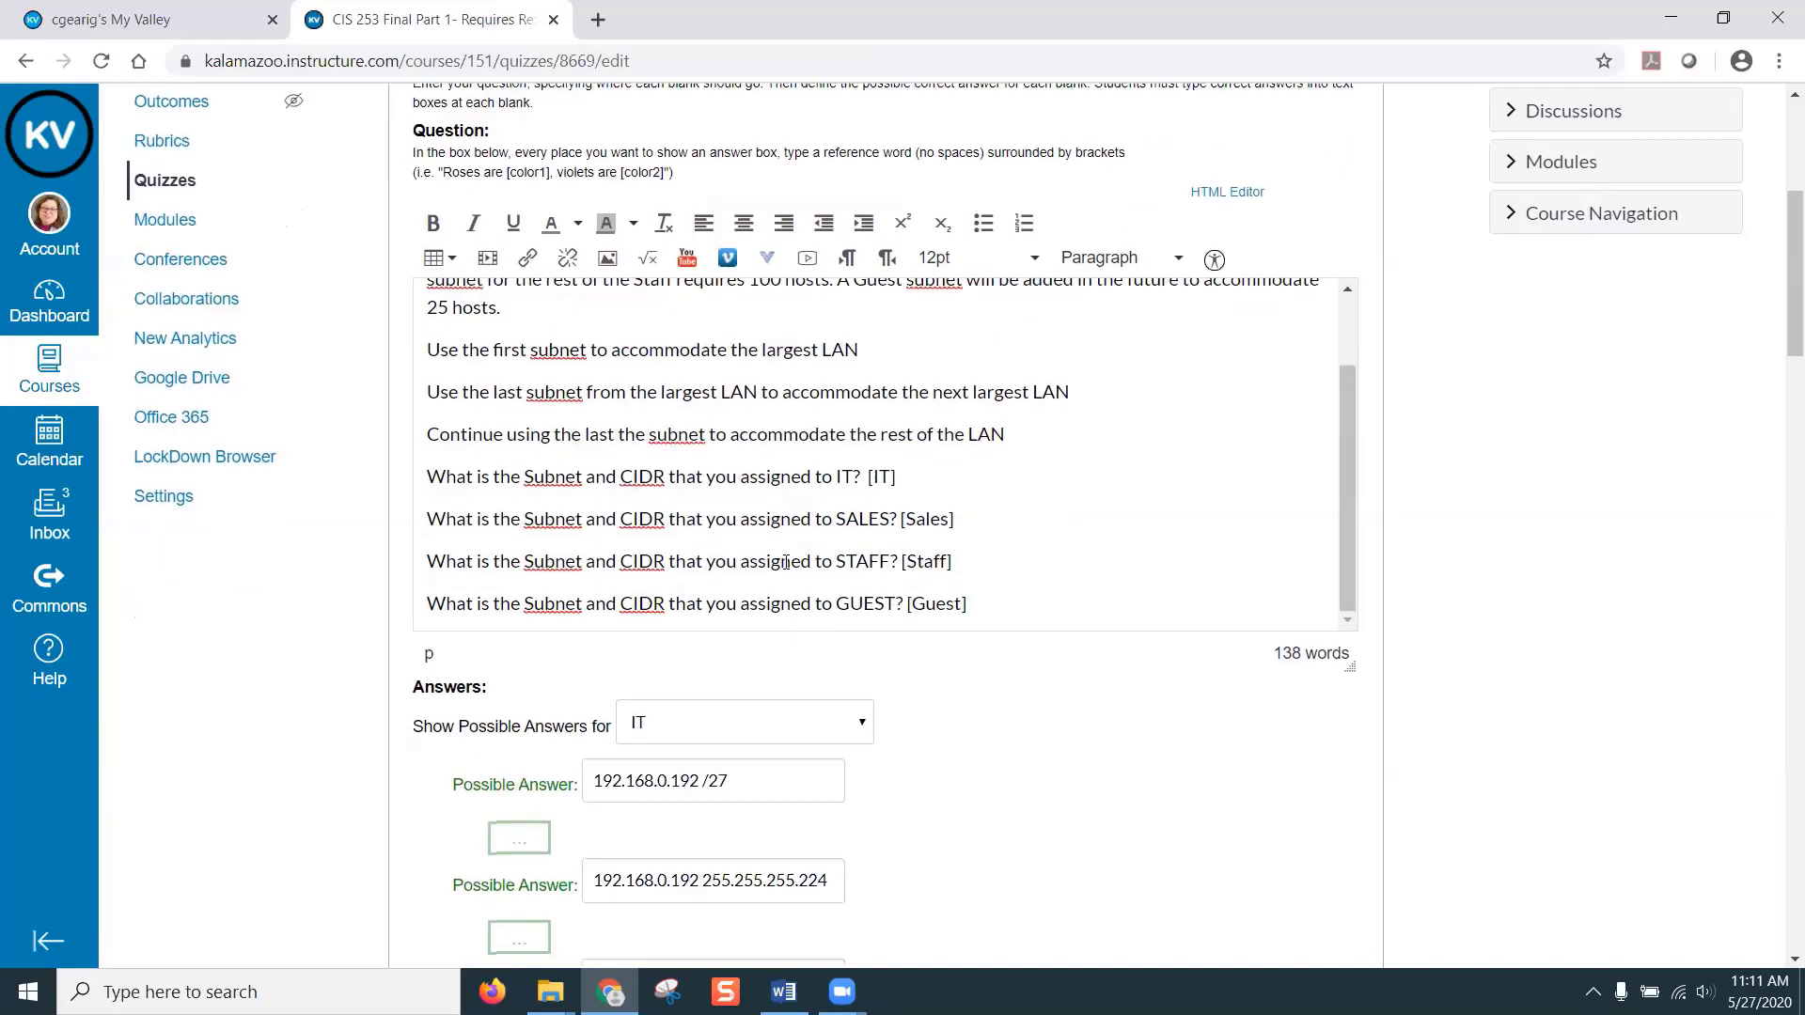
scroll(1034, 555, "down", 2)
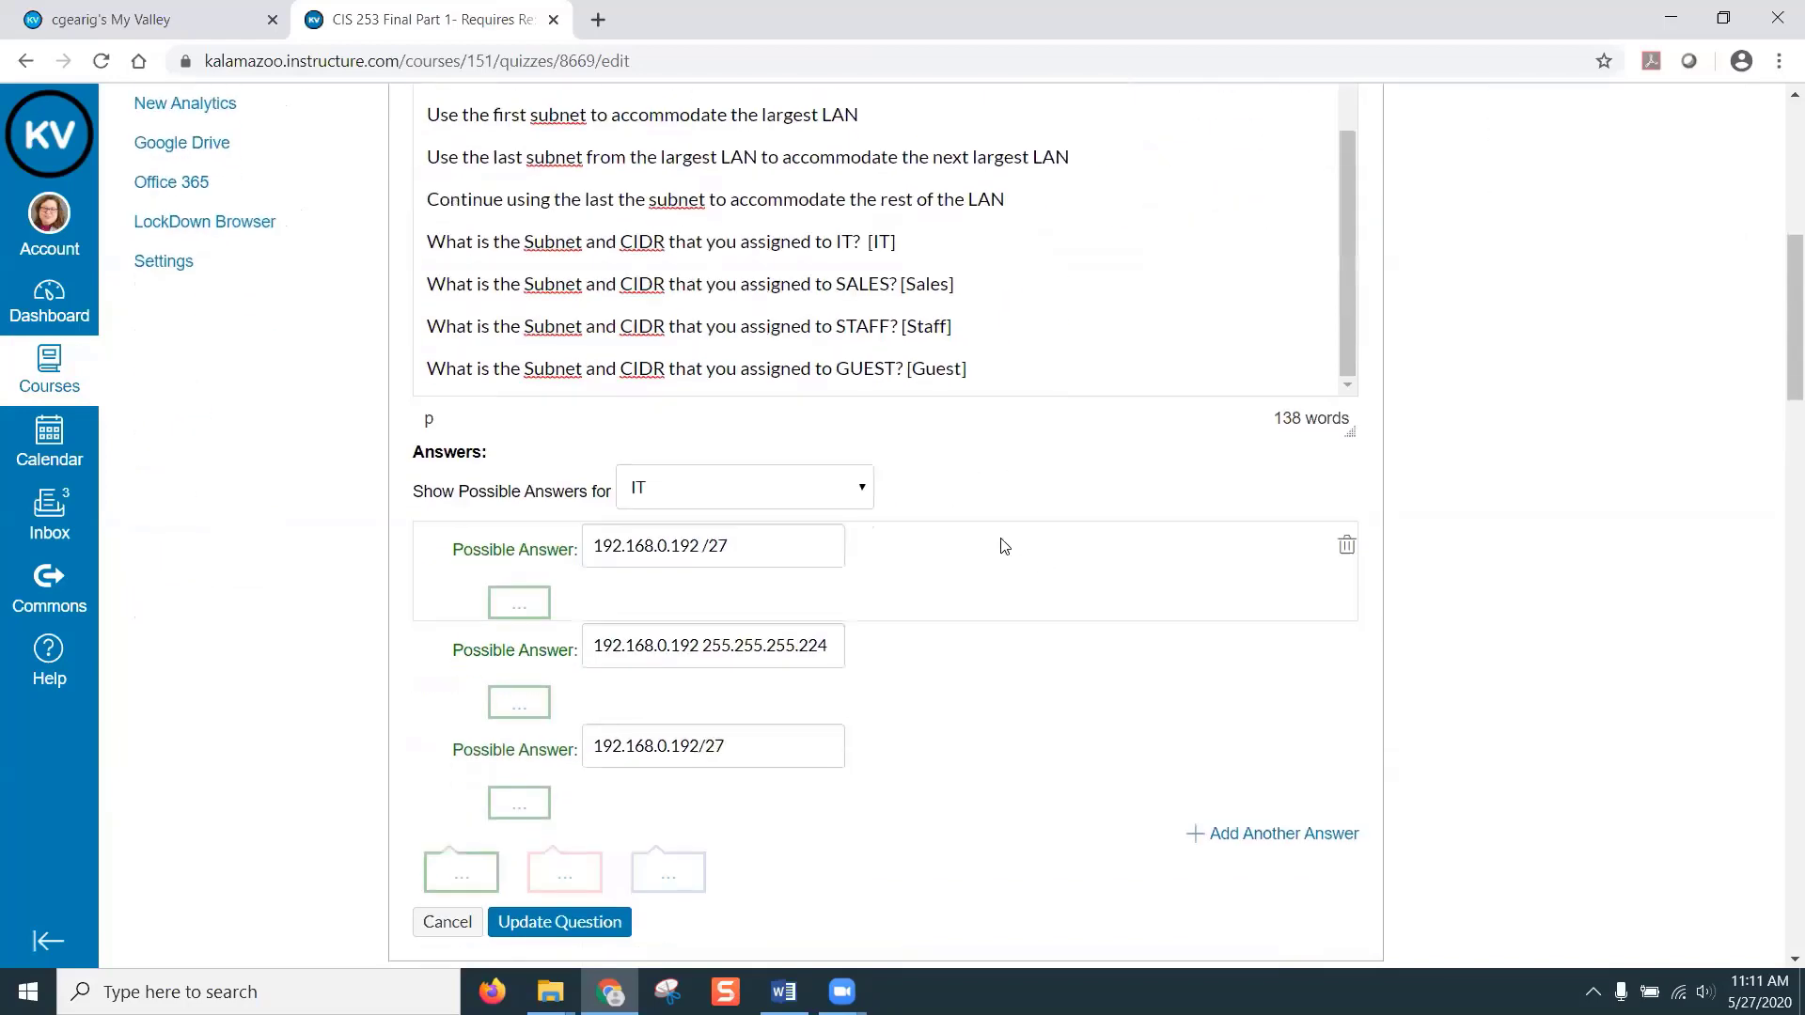
scroll(1006, 524, "down", 1)
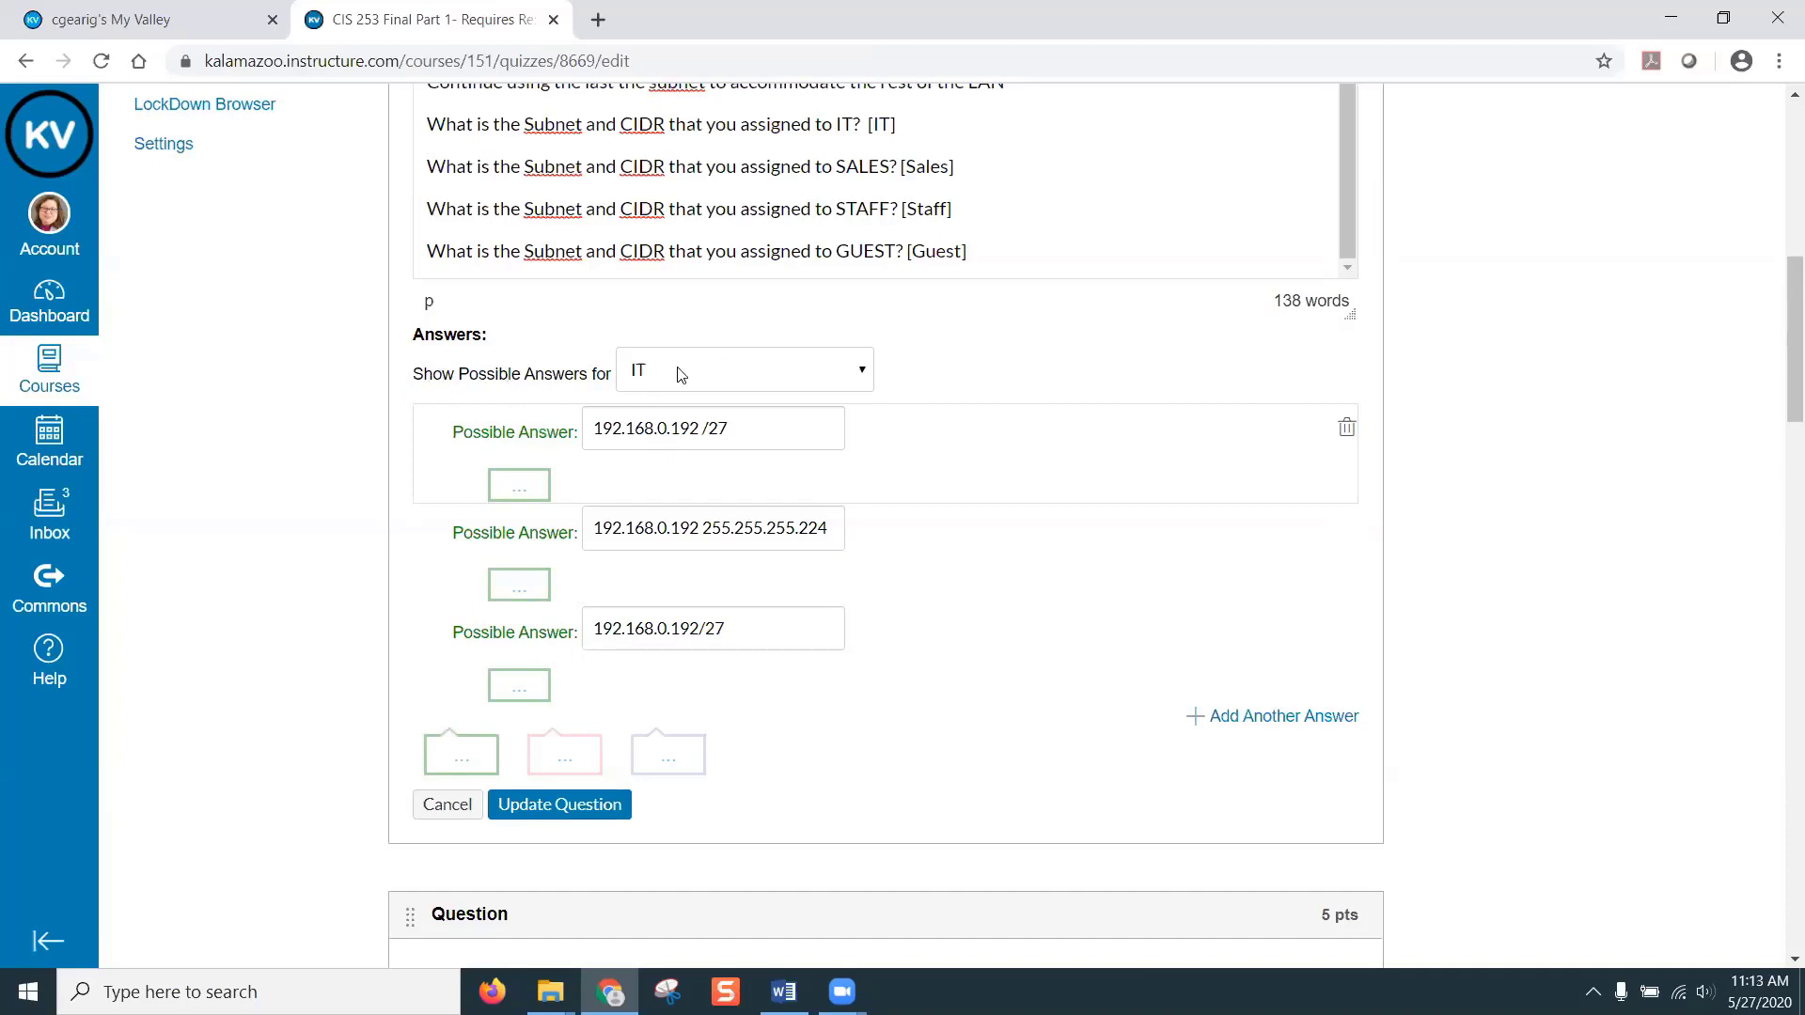
- Show the possible answers for the Sales, Staff and Guest blanks in turn and reread the VLSM question's subnet instructions
left_click(859, 372)
left_click(784, 423)
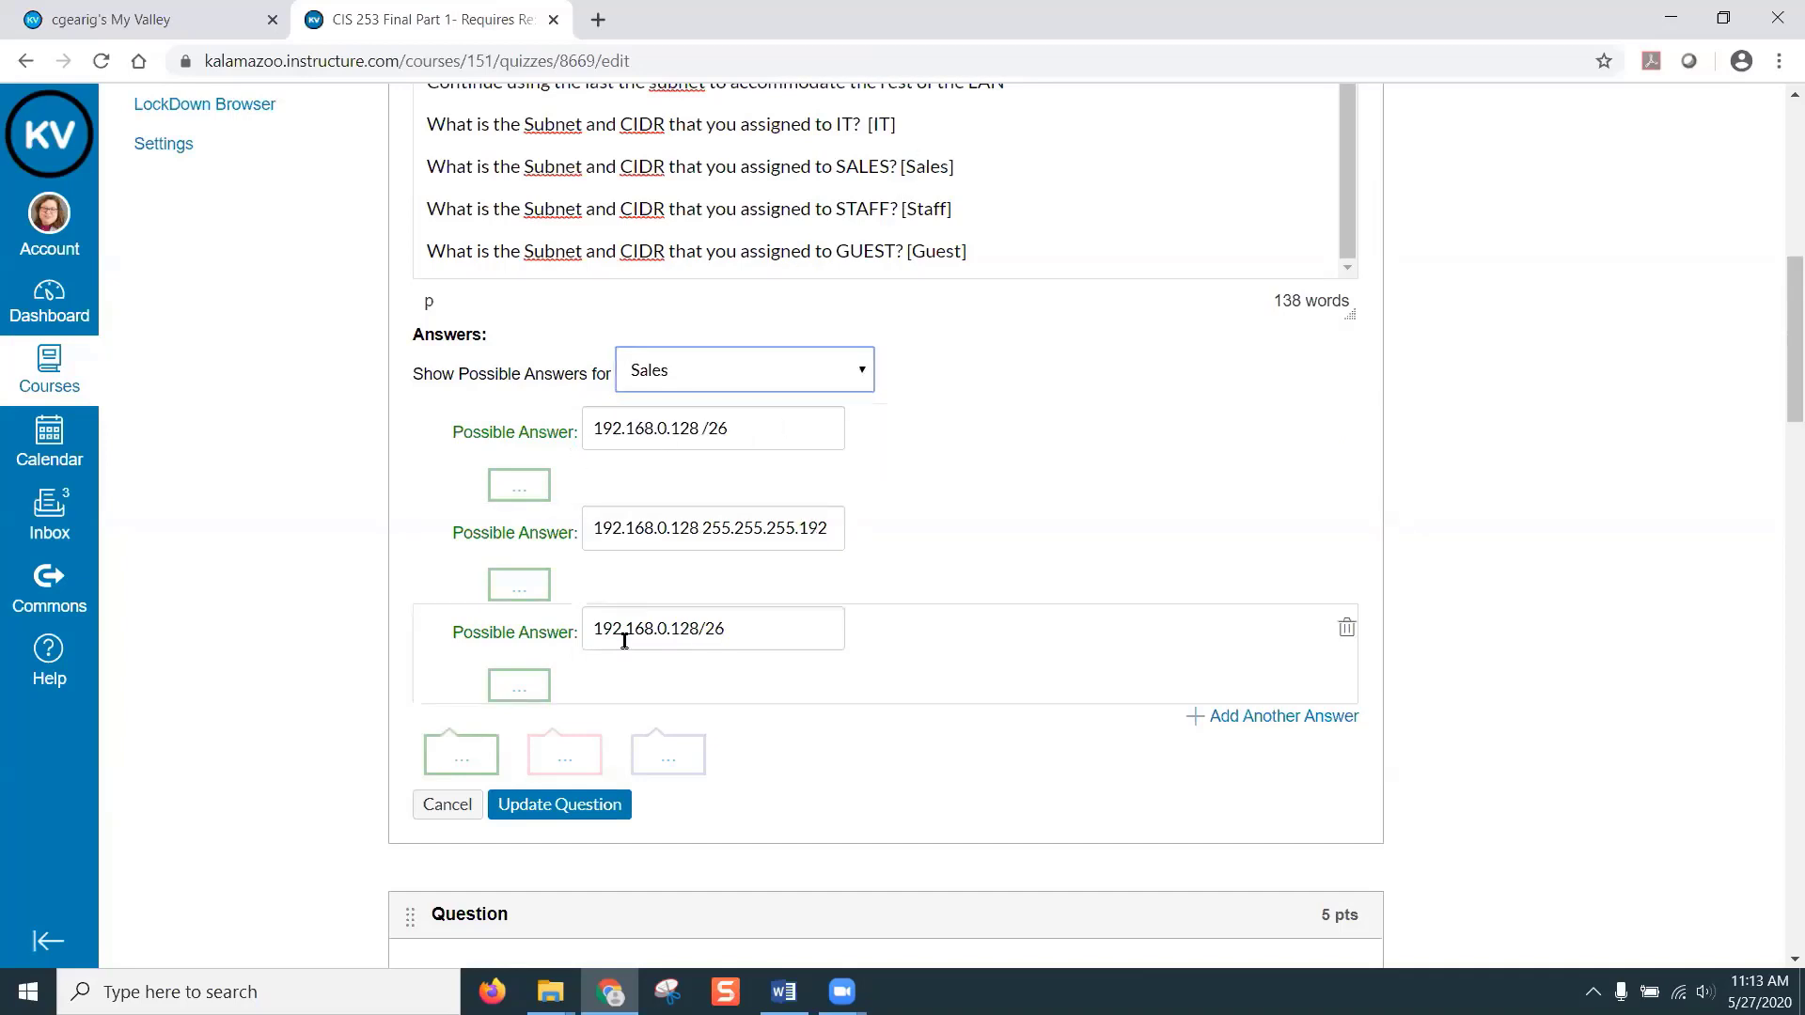
left_click(837, 369)
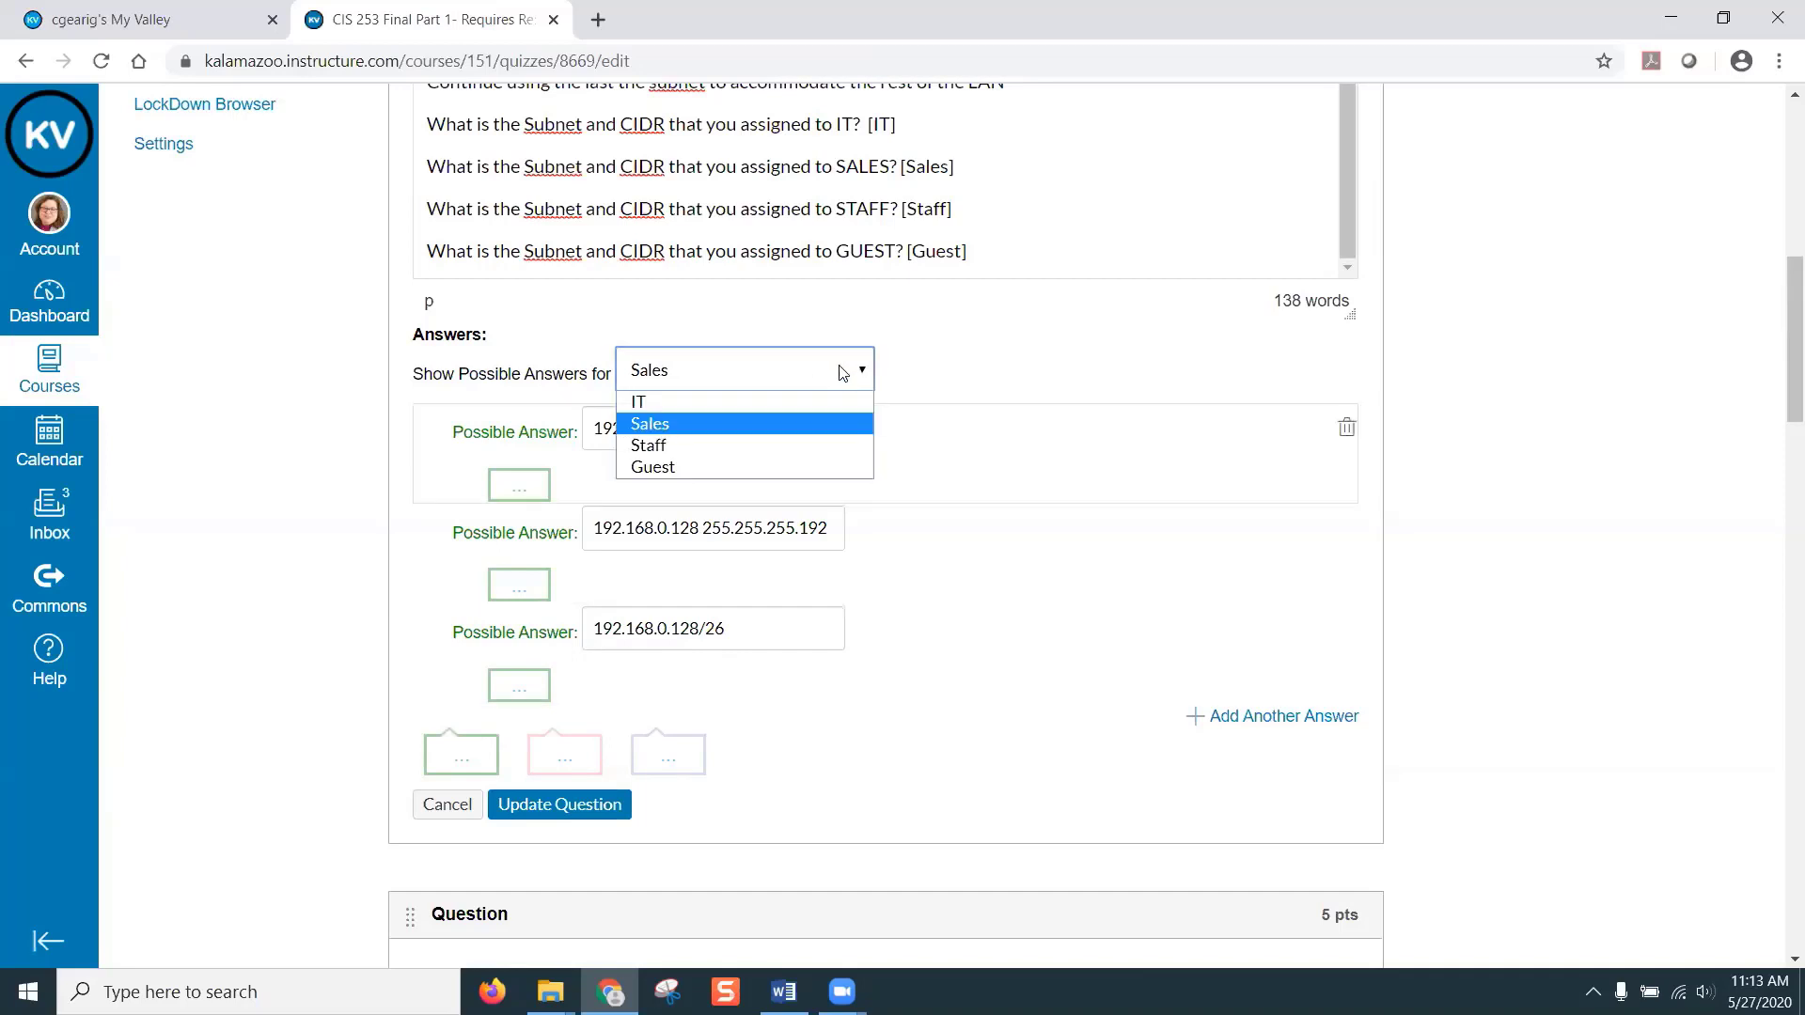
left_click(781, 446)
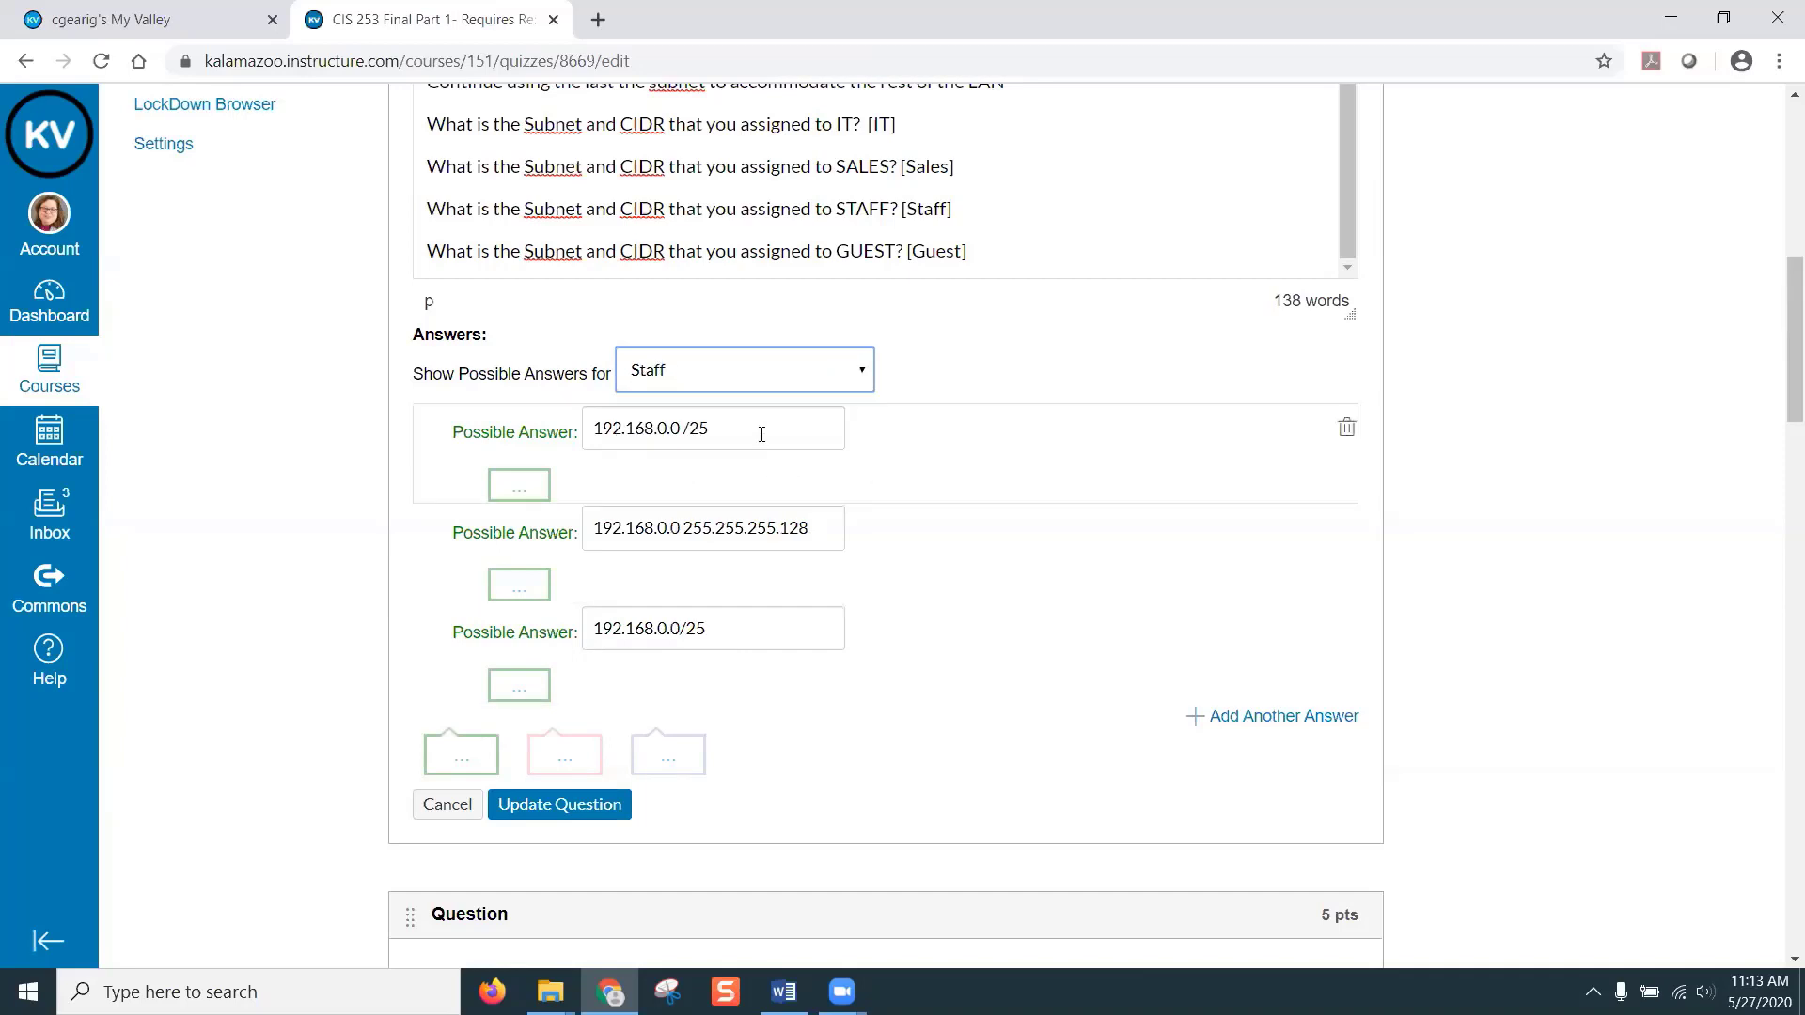
left_click(858, 371)
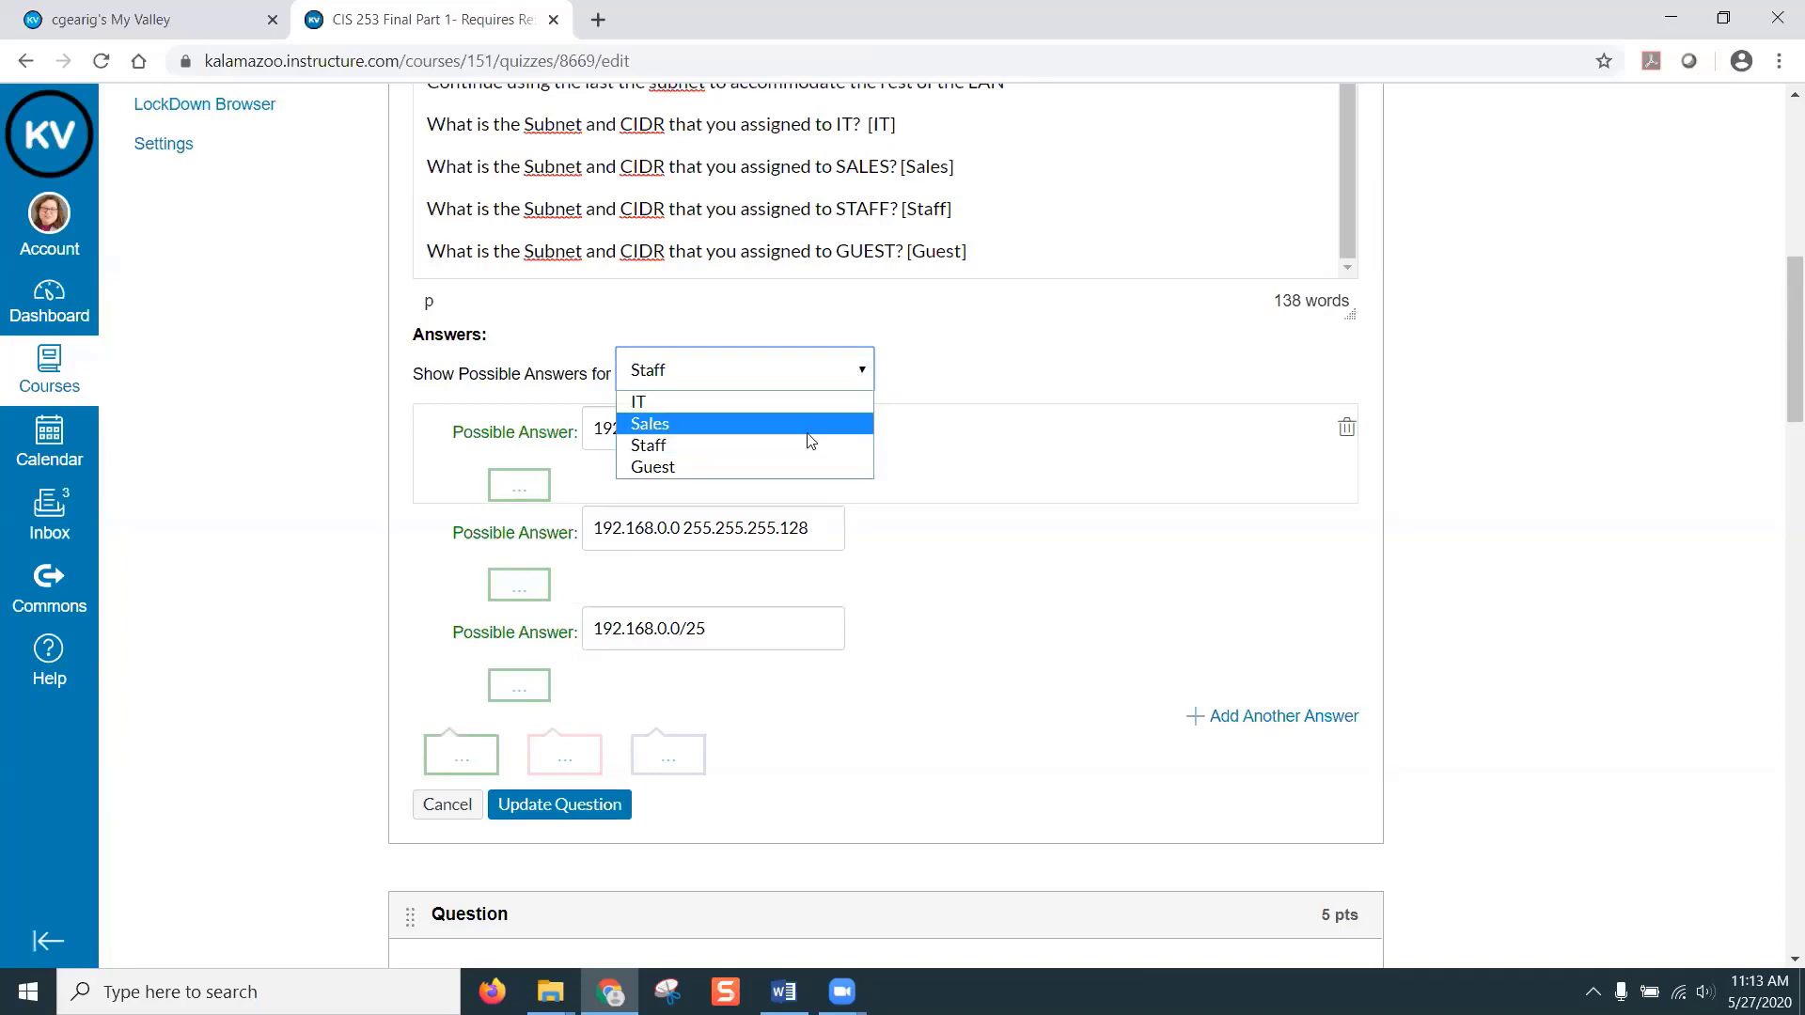
left_click(800, 464)
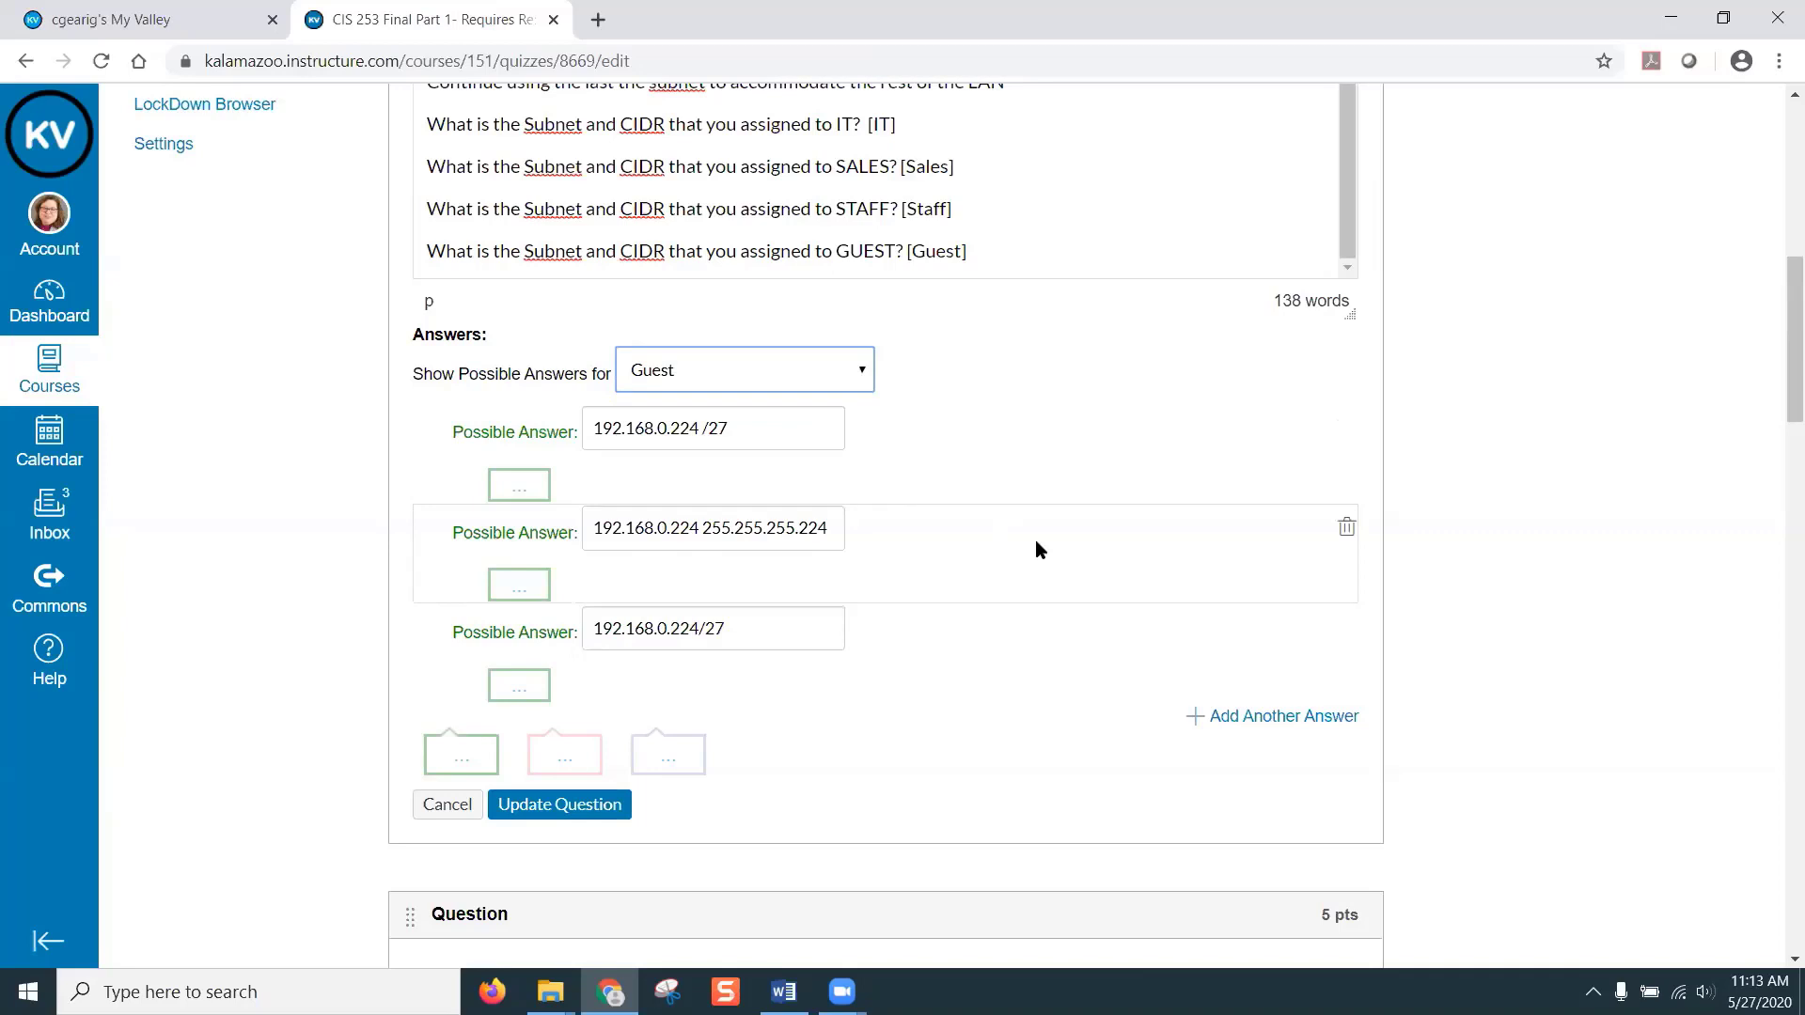
scroll(1035, 540, "up", 1)
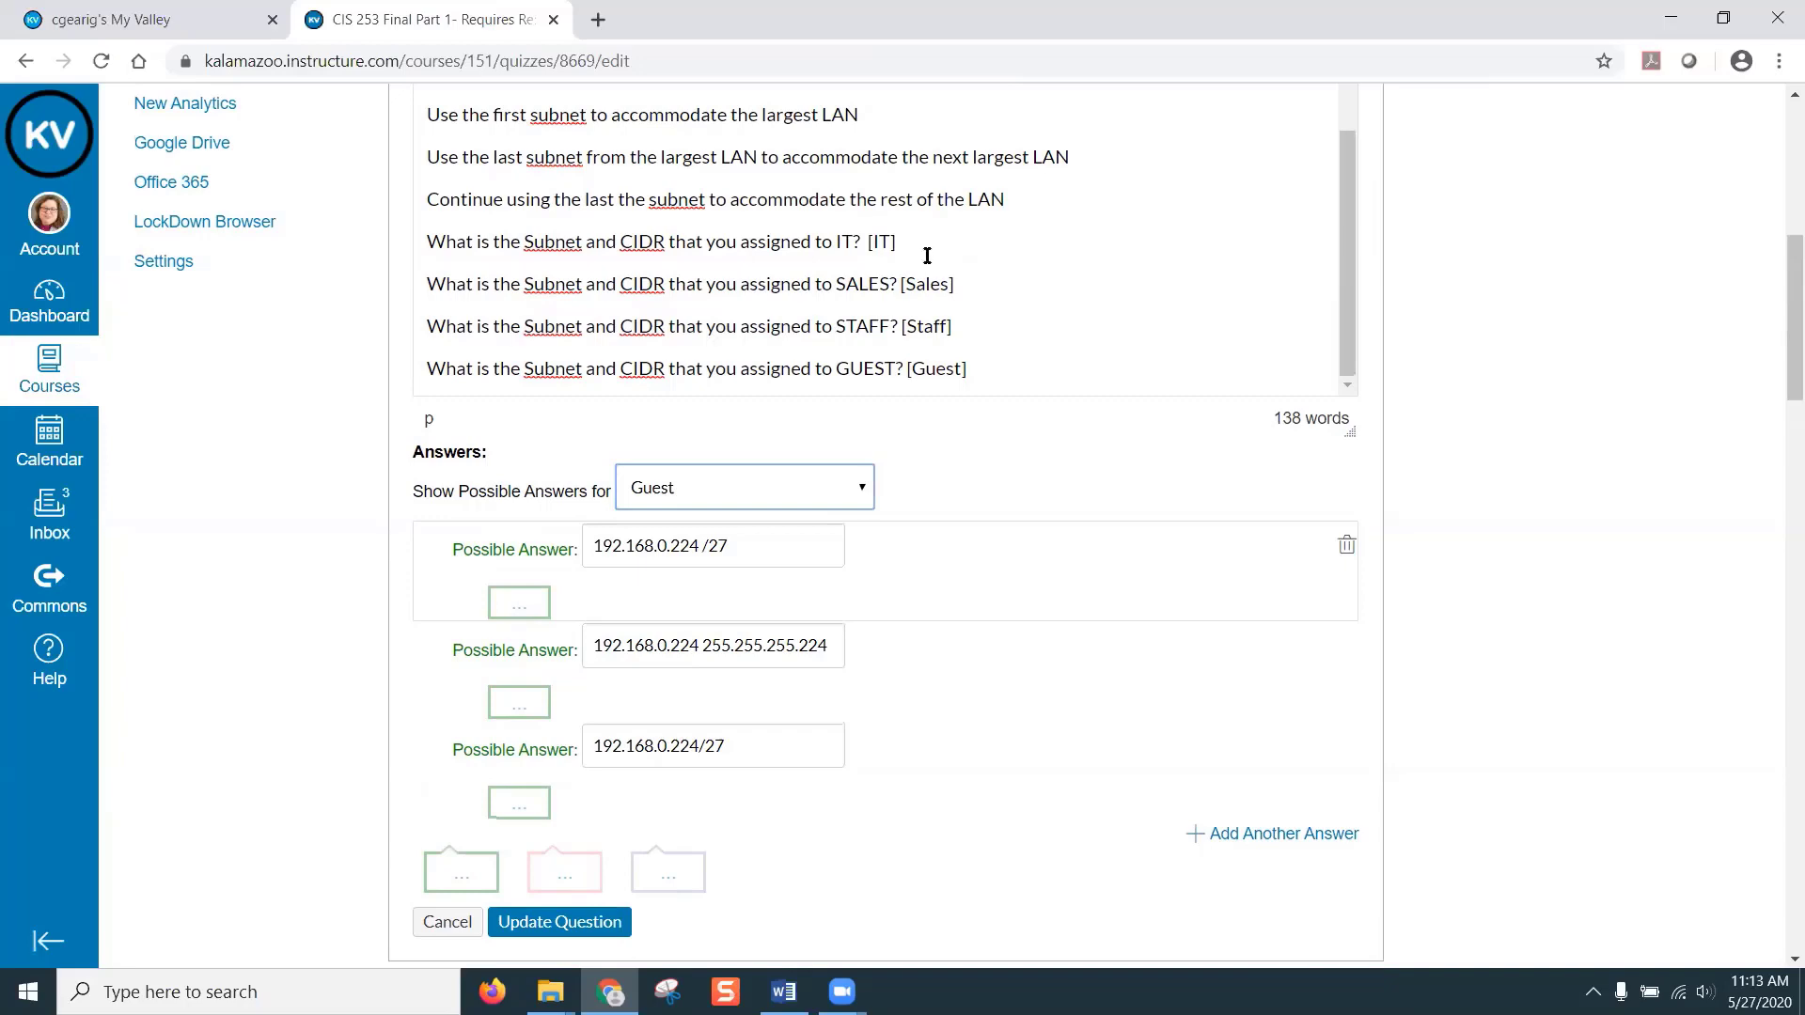
scroll(942, 299, "up", 1)
scroll(942, 299, "up", 1)
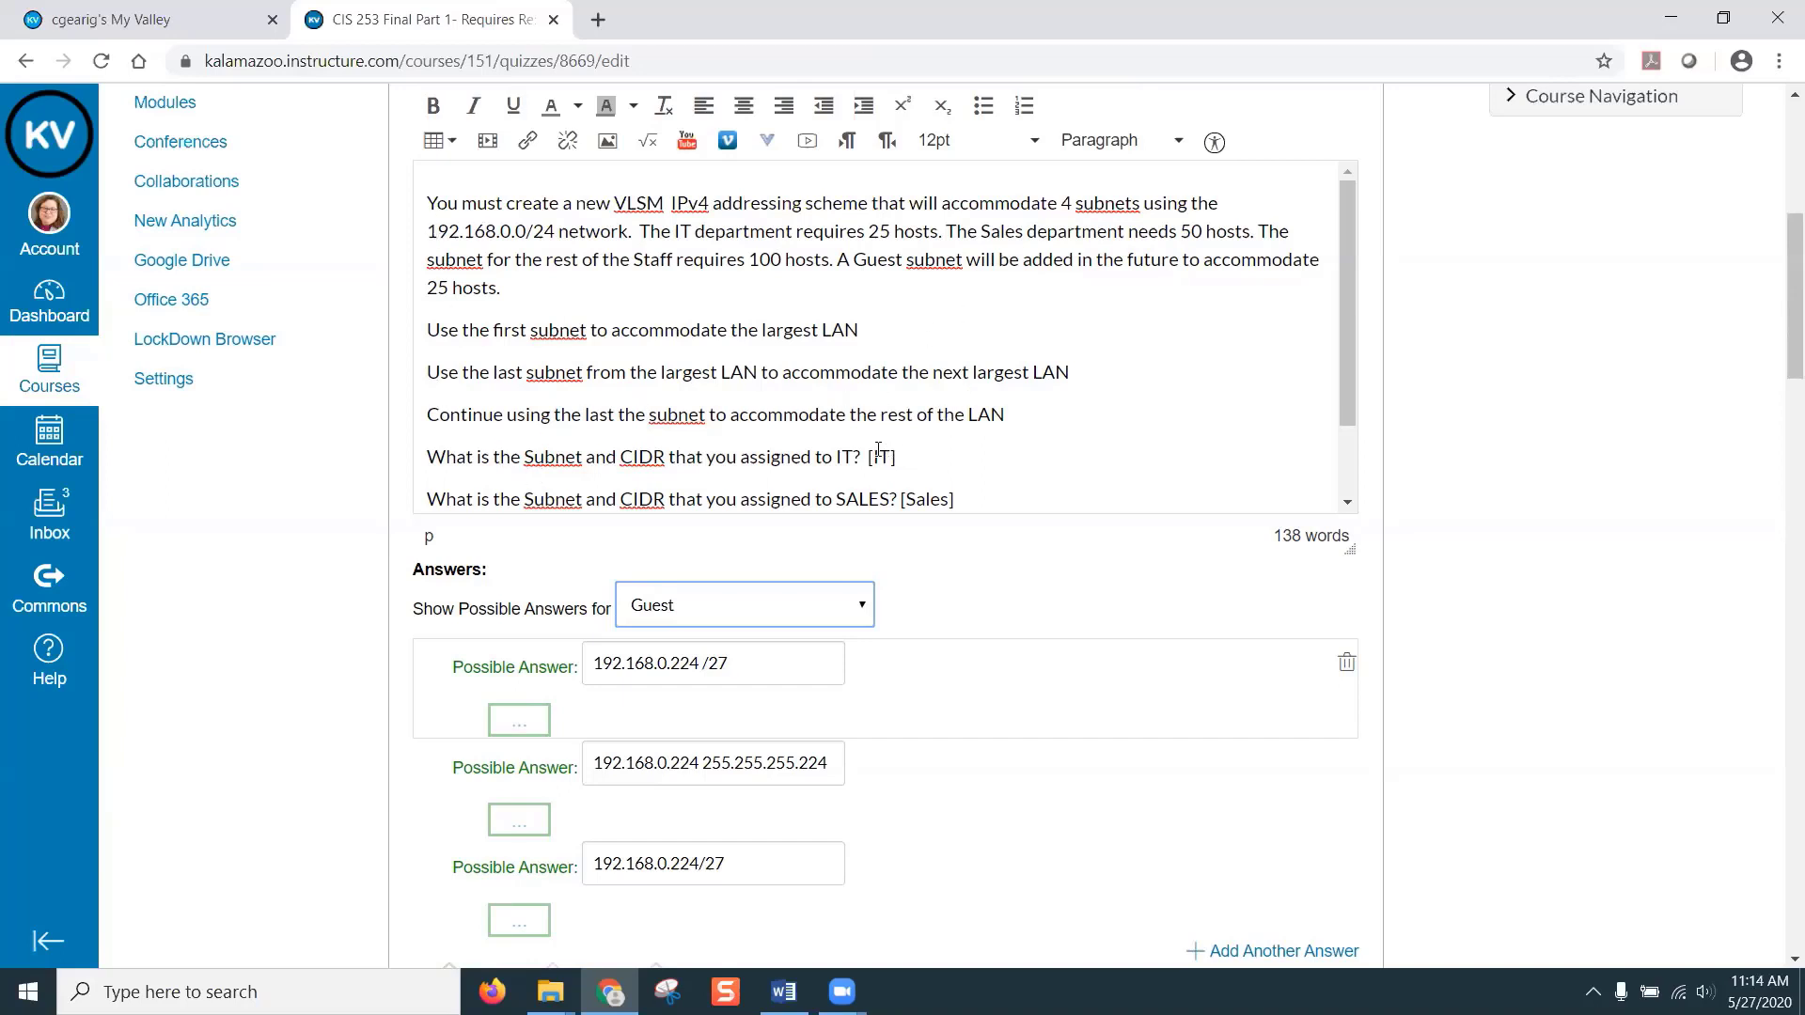
scroll(964, 448, "down", 1)
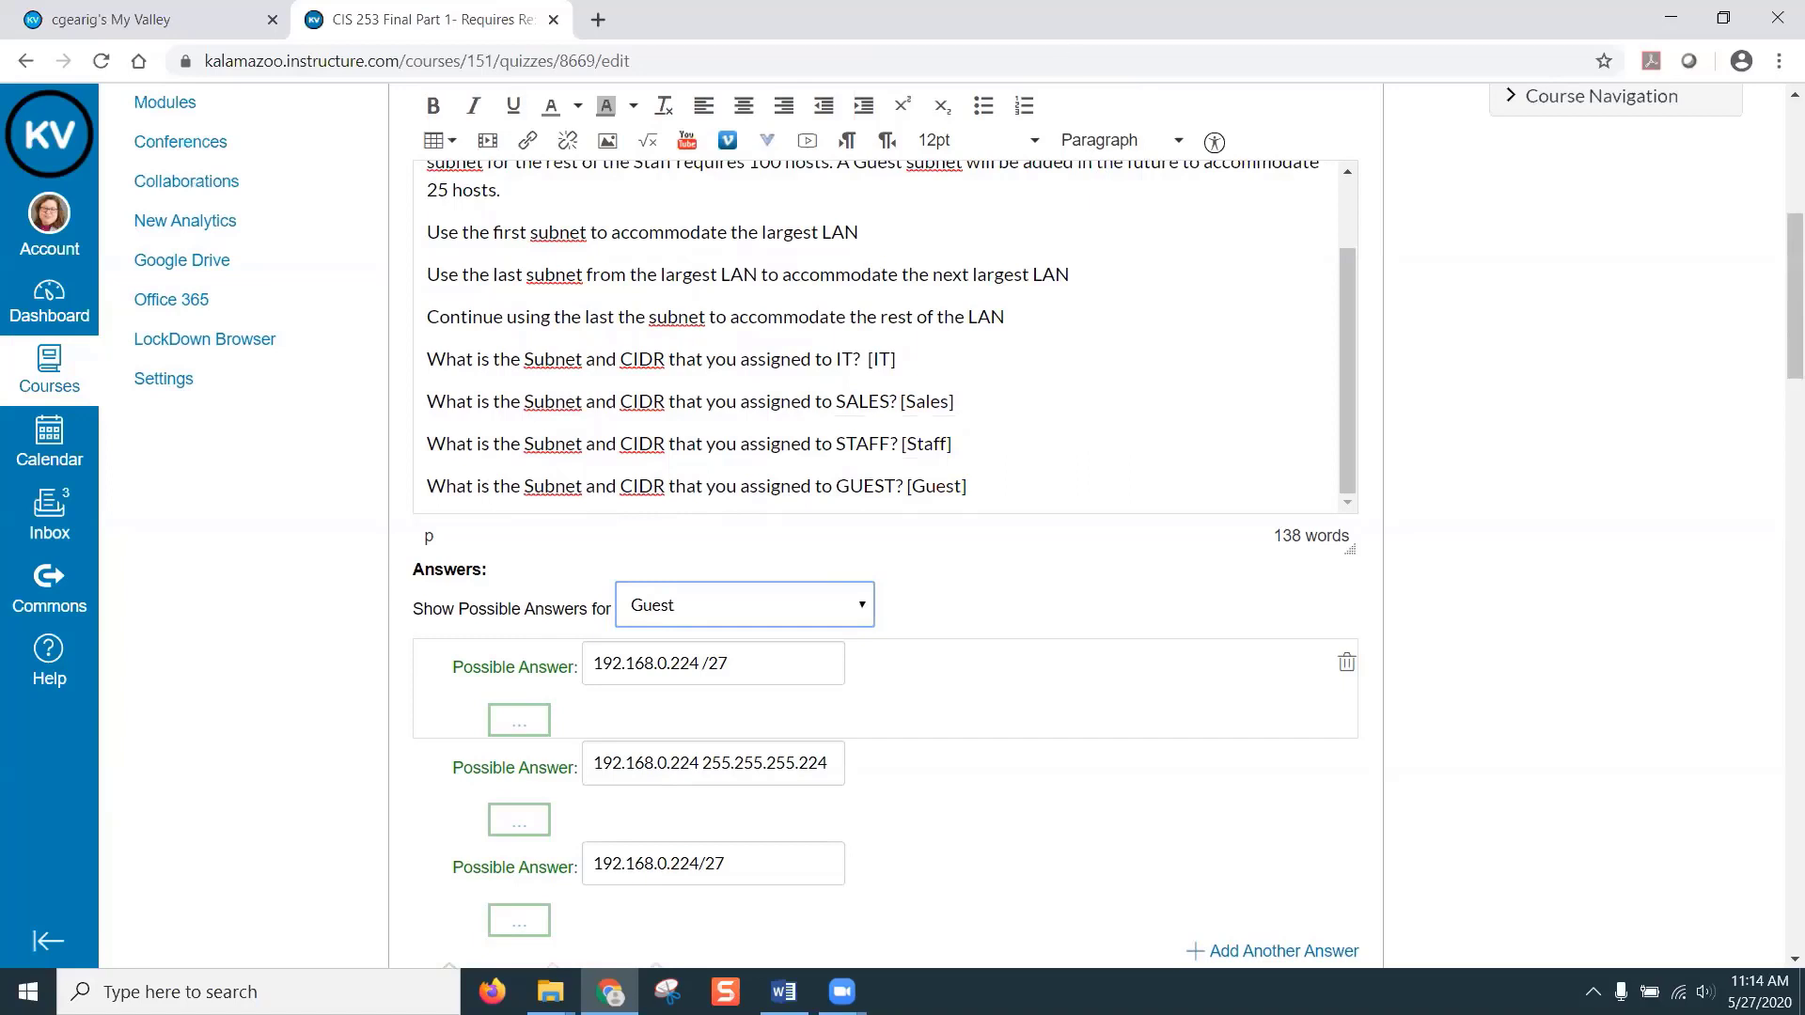
left_click(1164, 281)
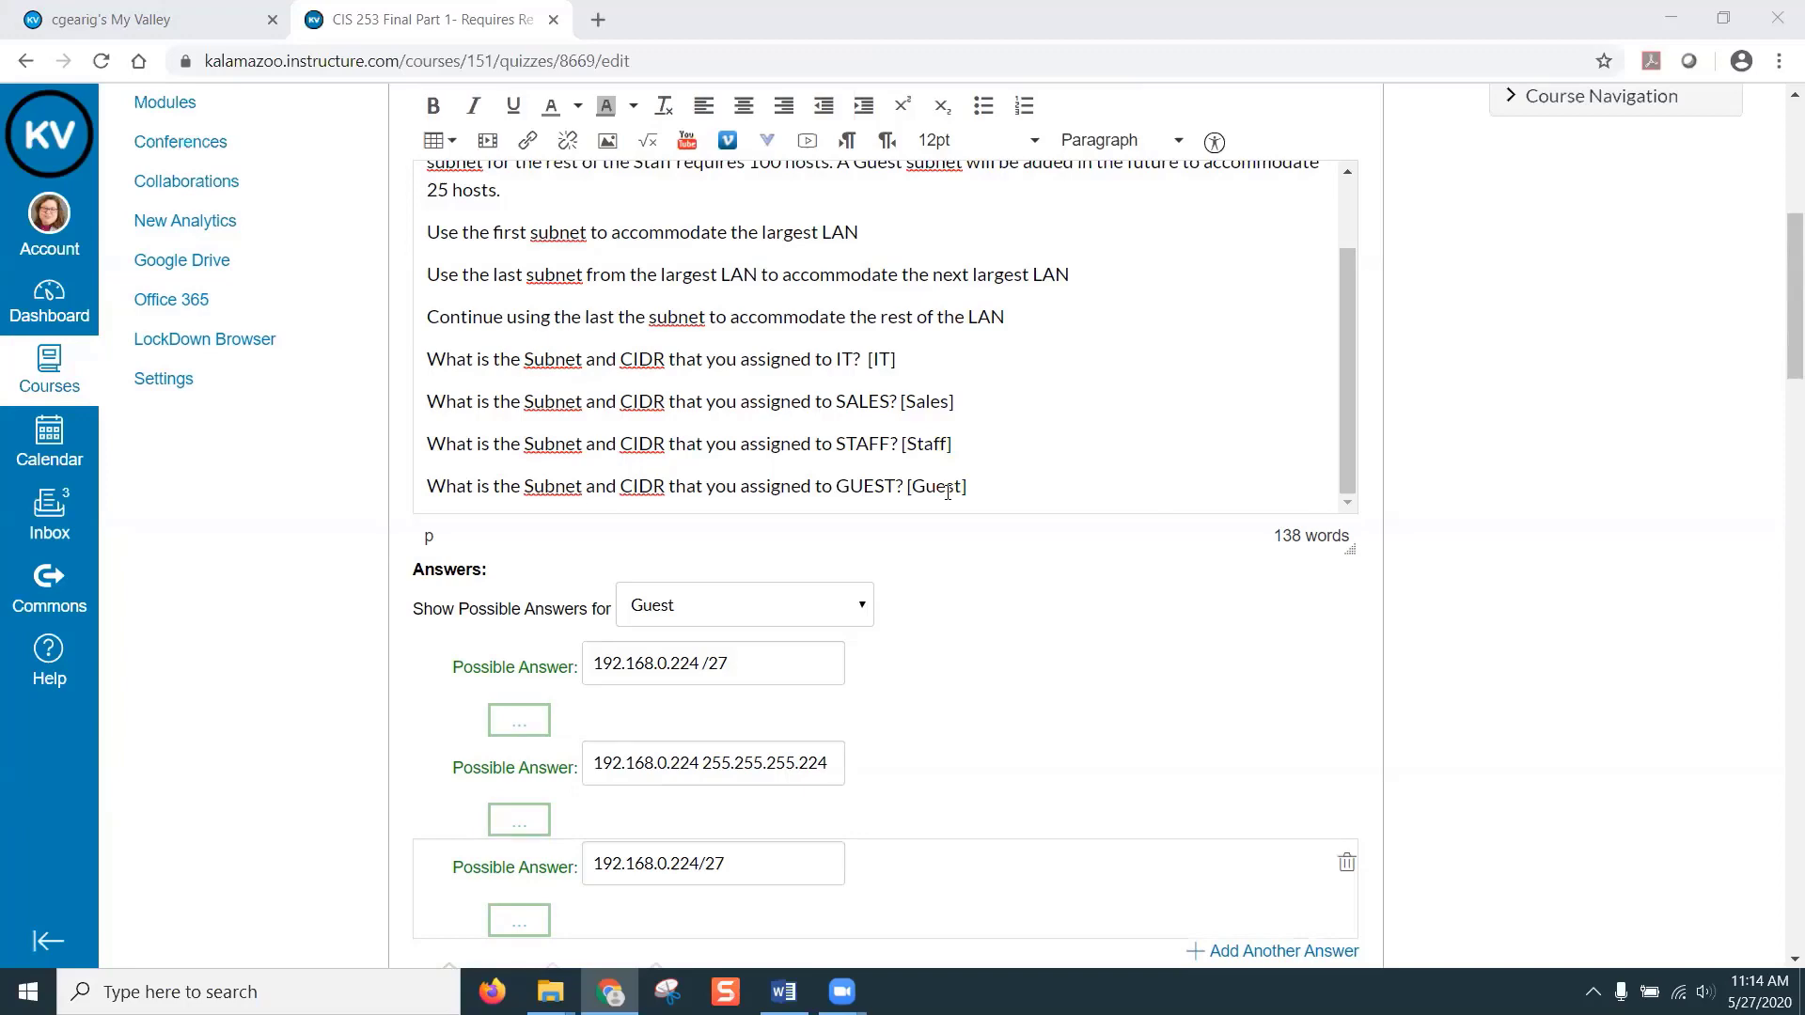
- Open the STAFF LAN question for editing and view the possible answer for its Subnet blank
scroll(945, 493, "down", 2)
scroll(945, 498, "down", 8)
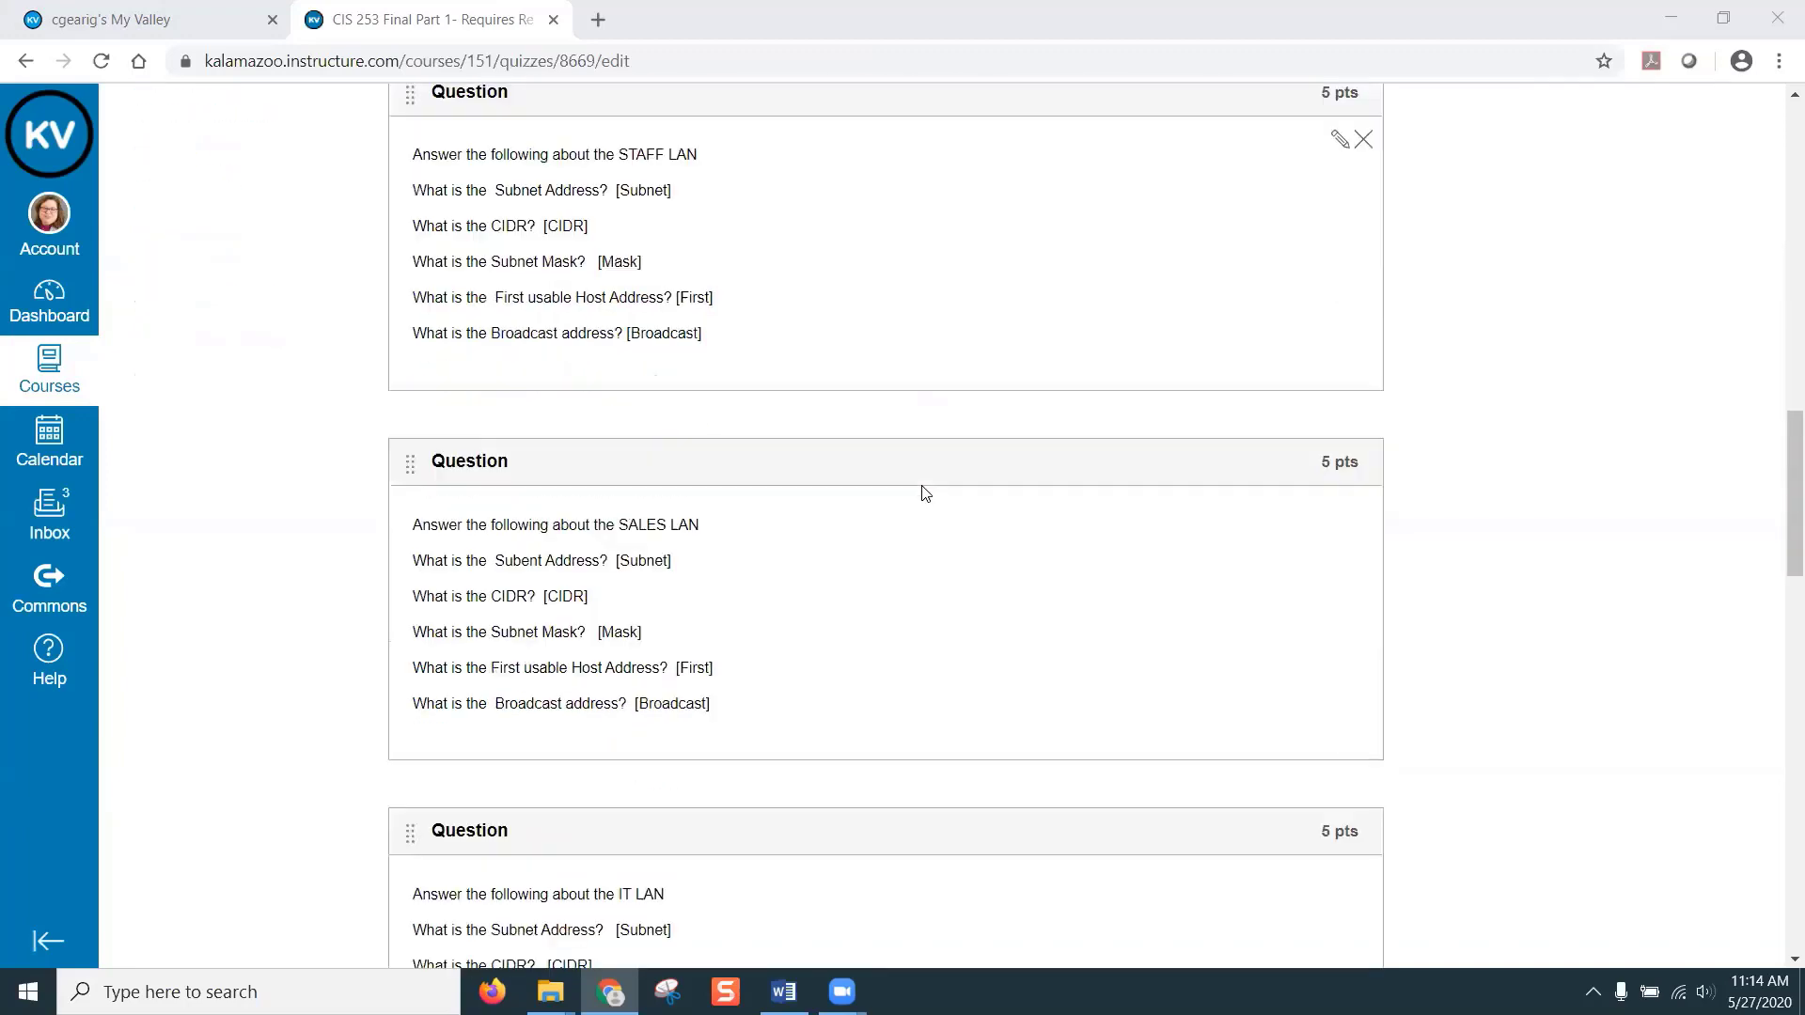
scroll(924, 492, "up", 2)
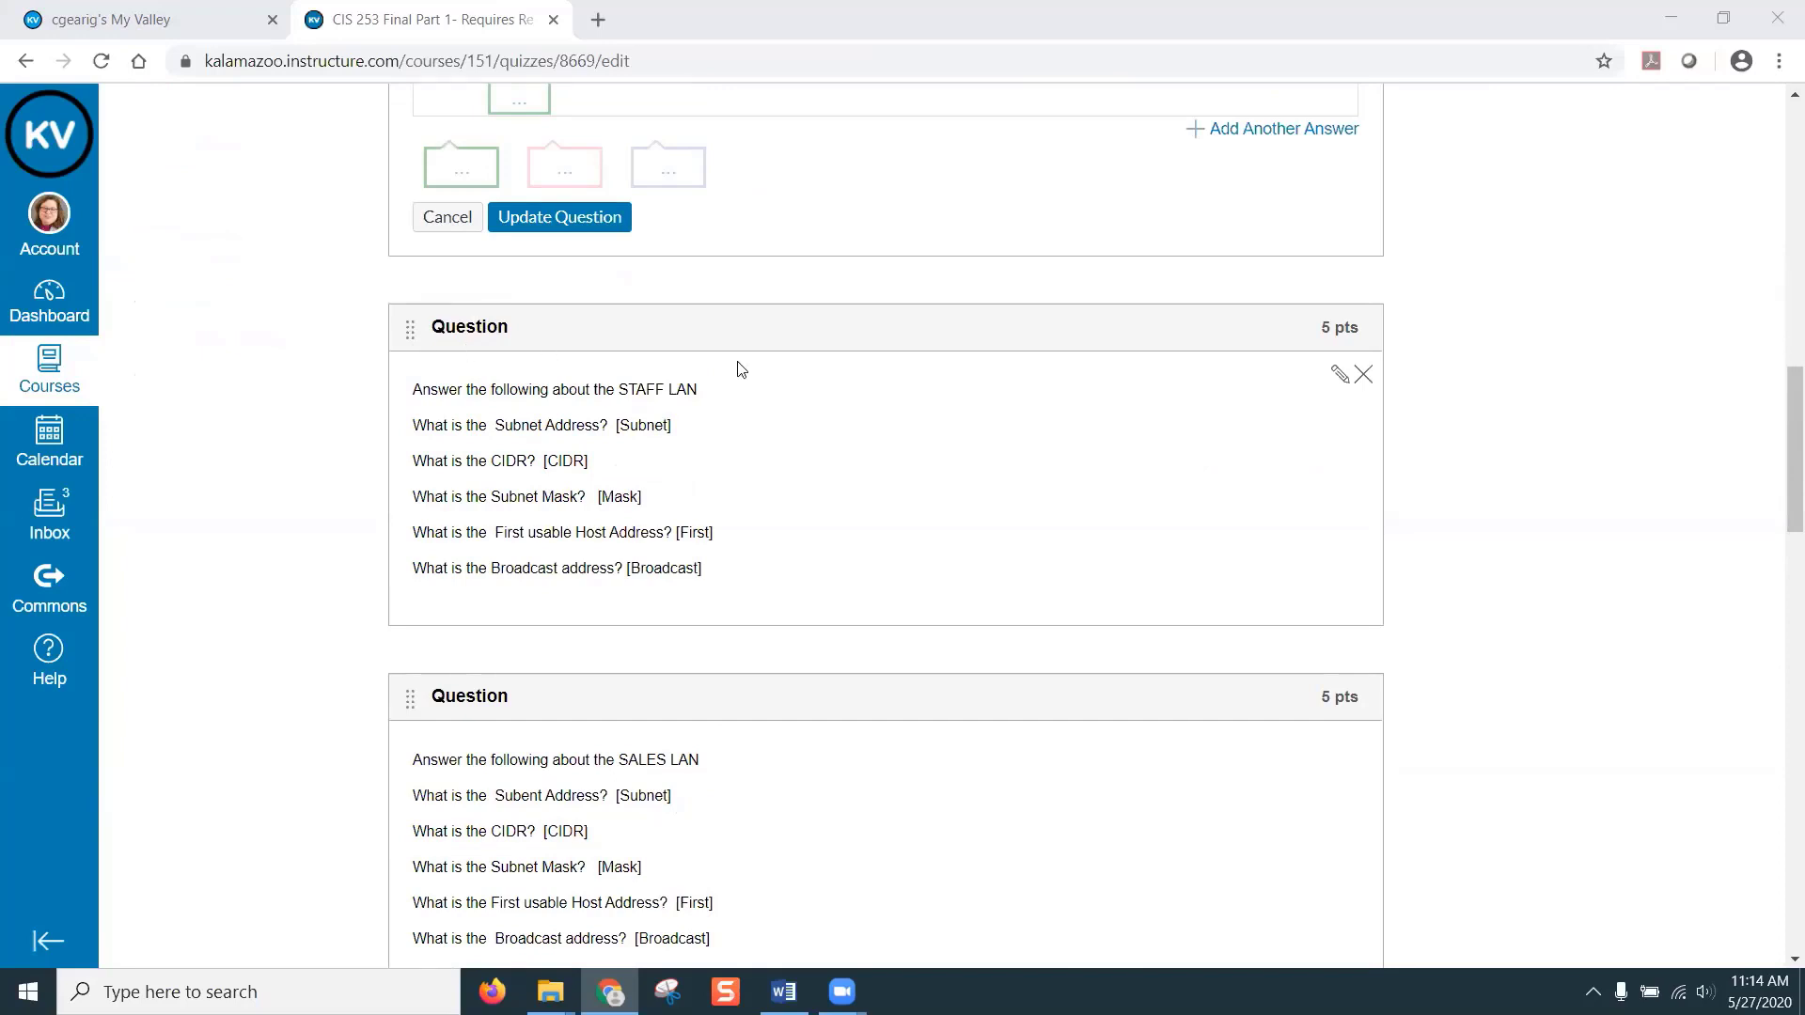
left_click(1339, 379)
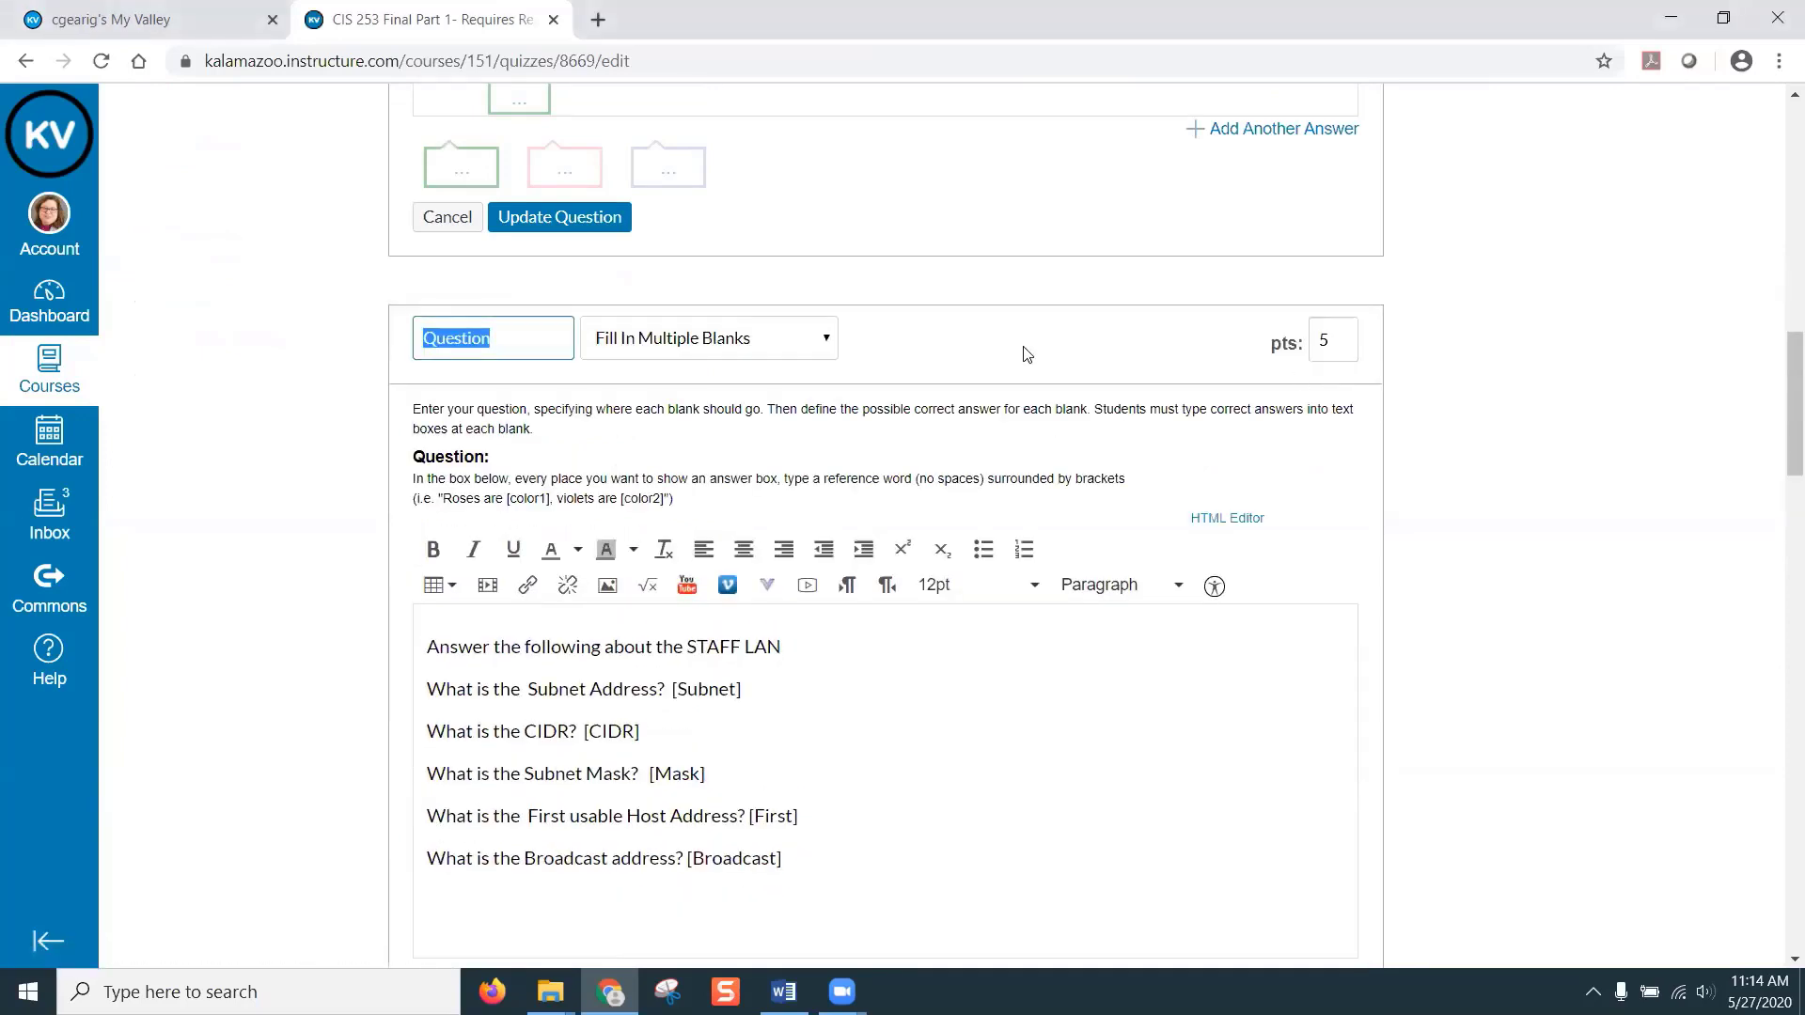
scroll(1028, 353, "down", 5)
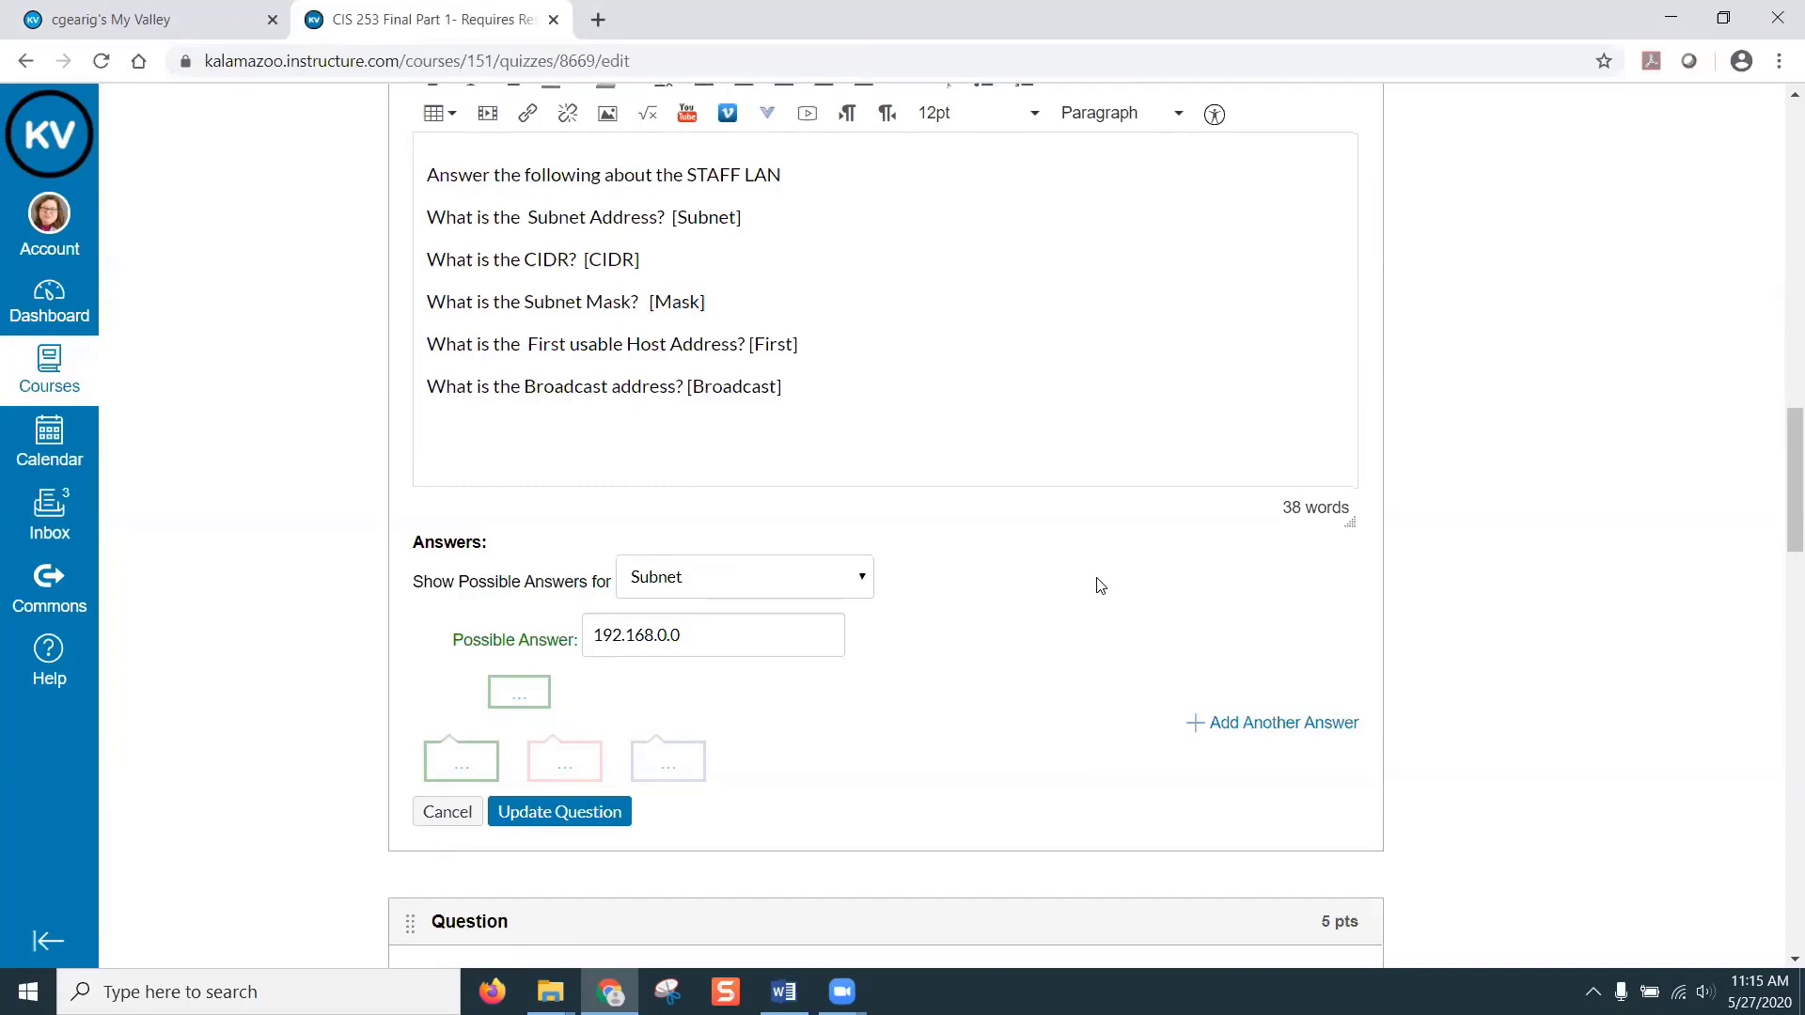
- Look past the SALES, IT and GUEST LAN questions to the 25-point topology question and its addressing table blanks
scroll(1100, 585, "down", 9)
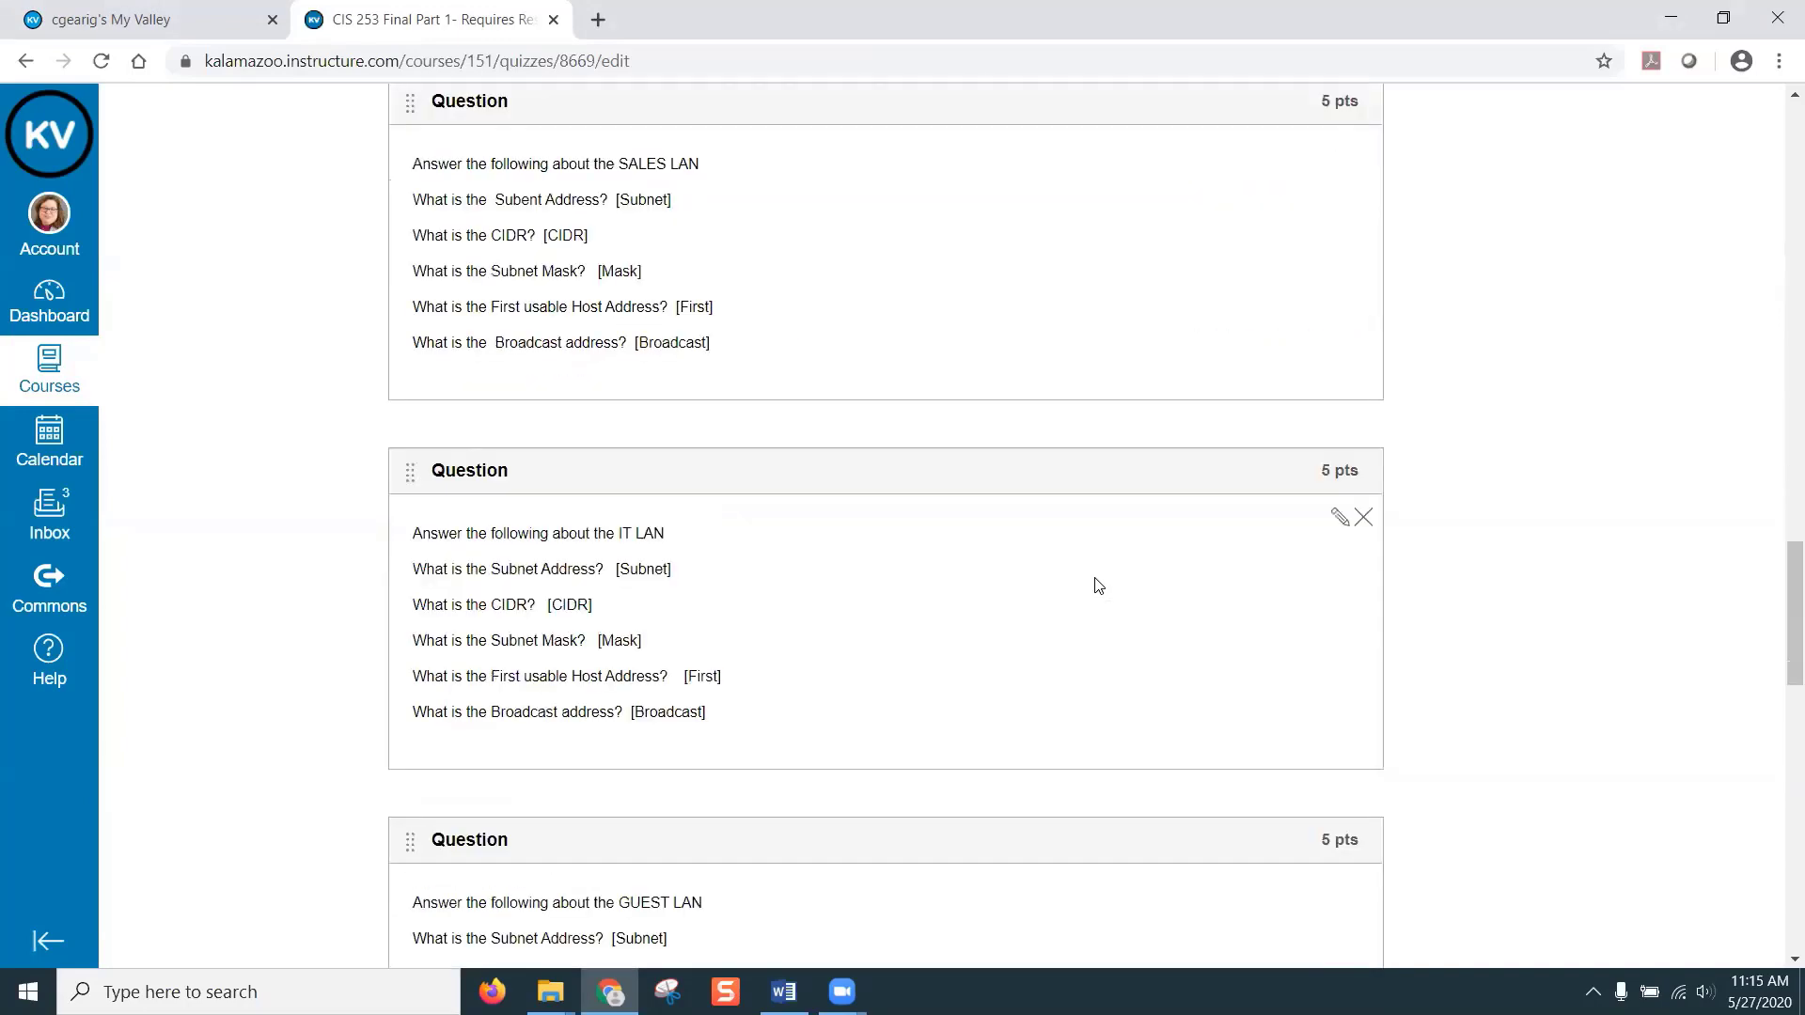
scroll(1098, 585, "down", 9)
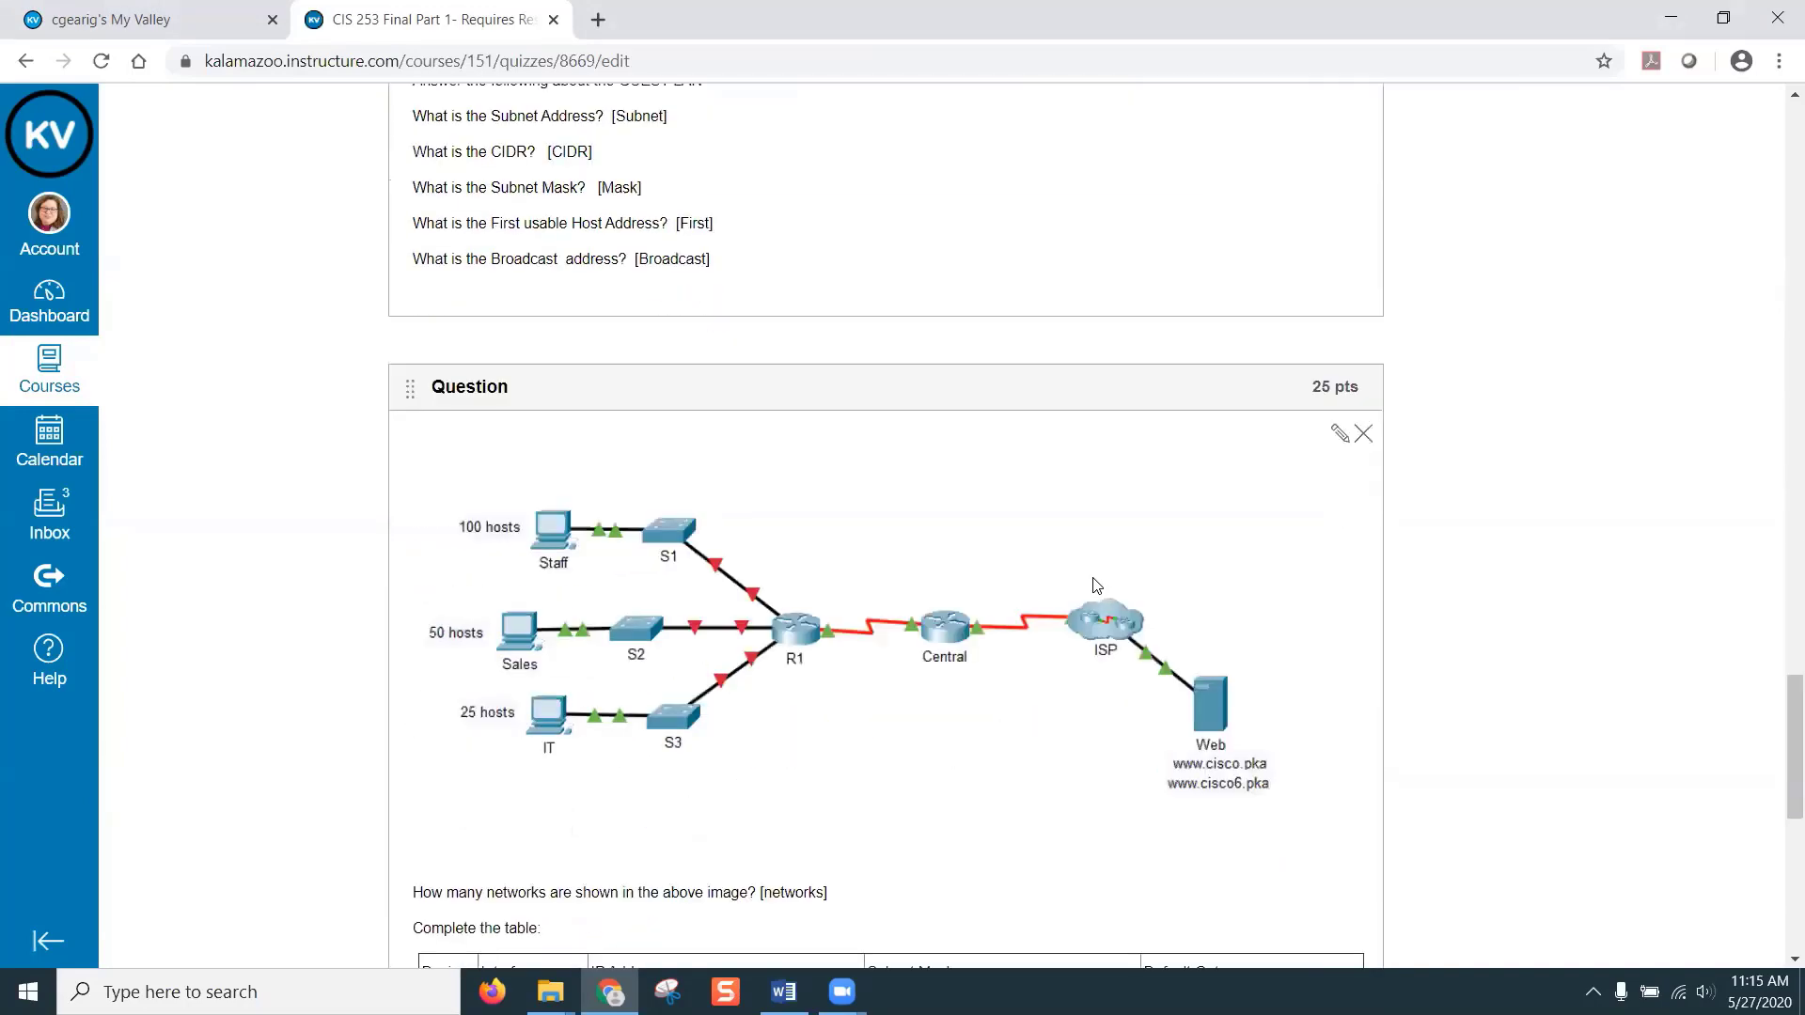
scroll(1096, 586, "down", 4)
scroll(1093, 583, "up", 3)
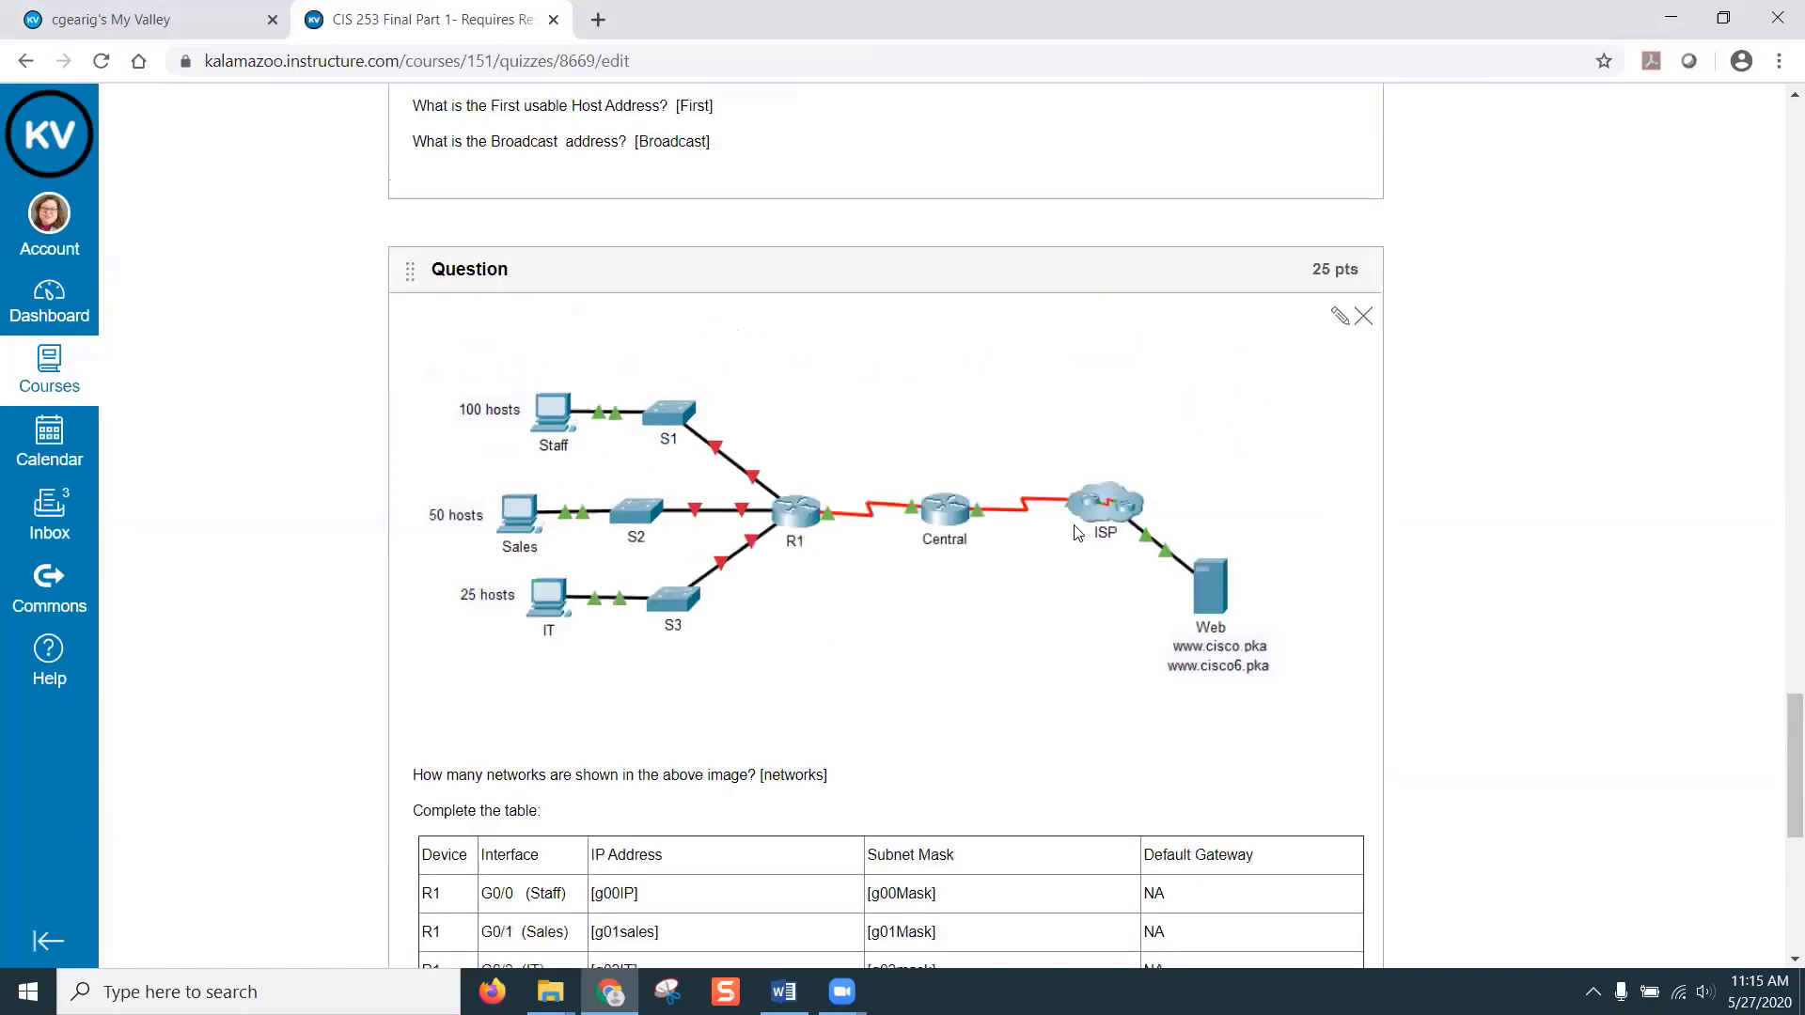
- Open the 25-point topology question for editing and read its networks blank, addressing table blanks and IP assignment instructions
left_click(1338, 318)
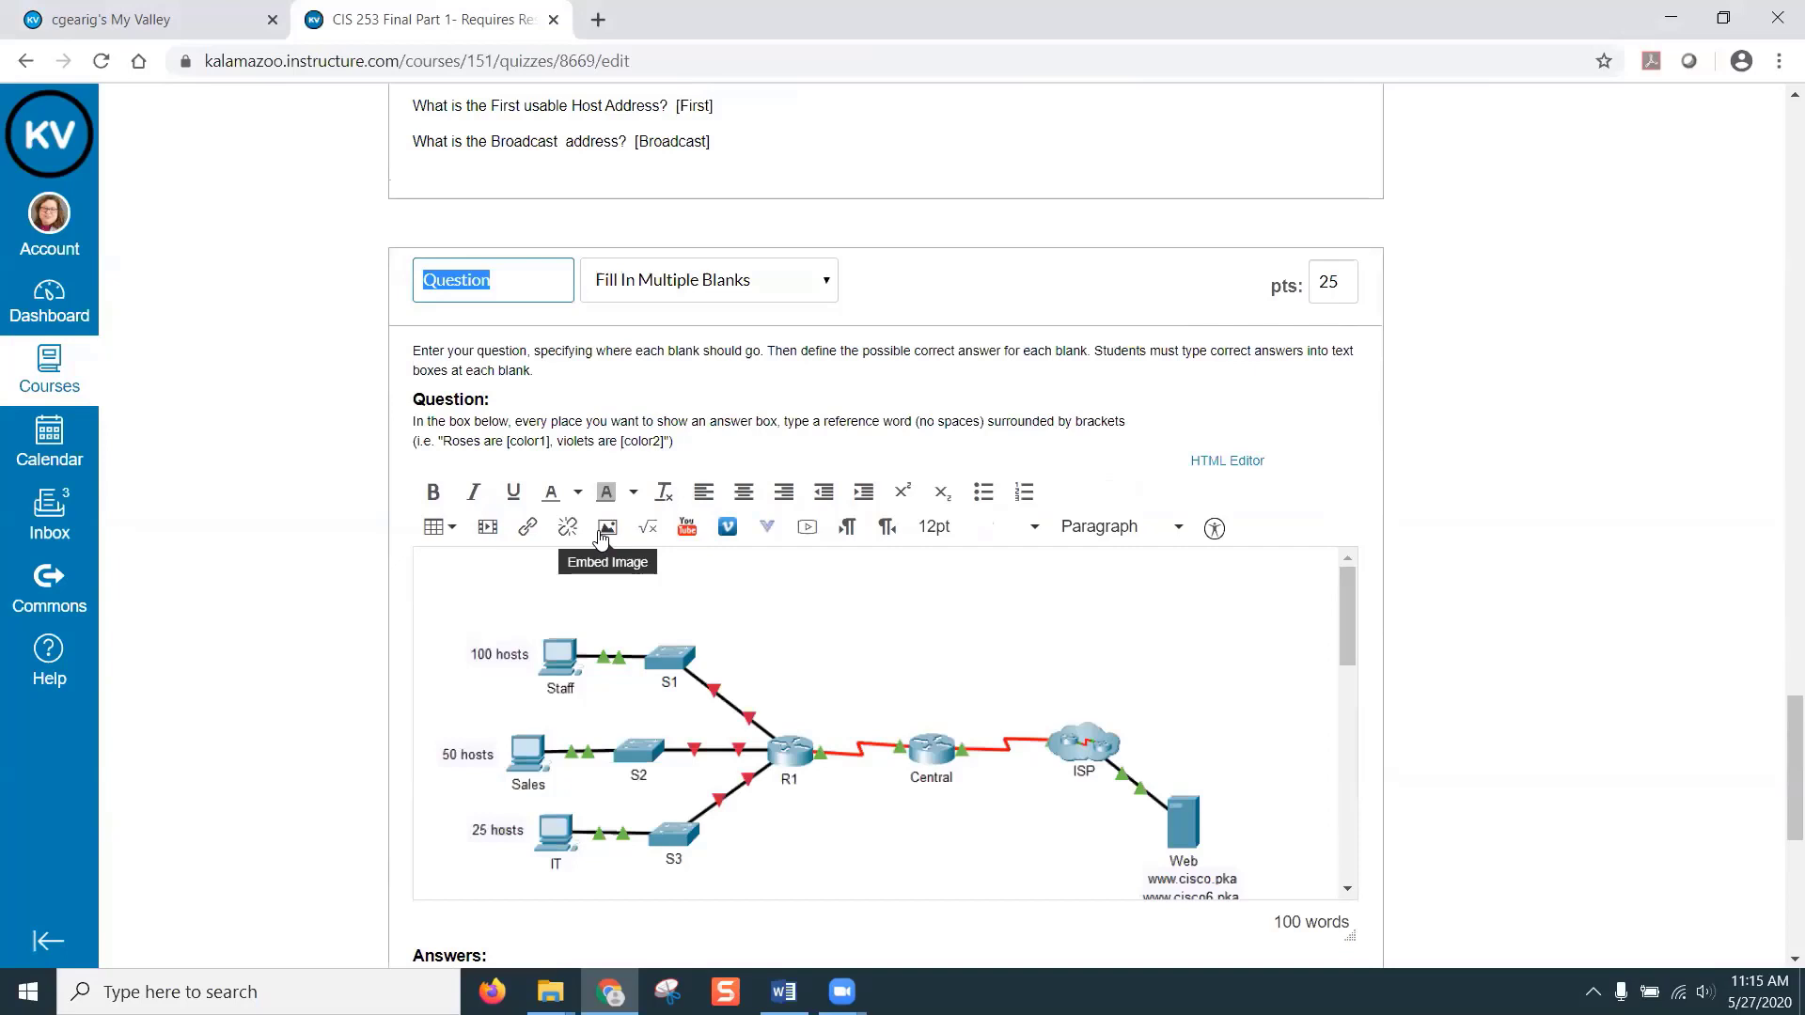
scroll(636, 665, "down", 4)
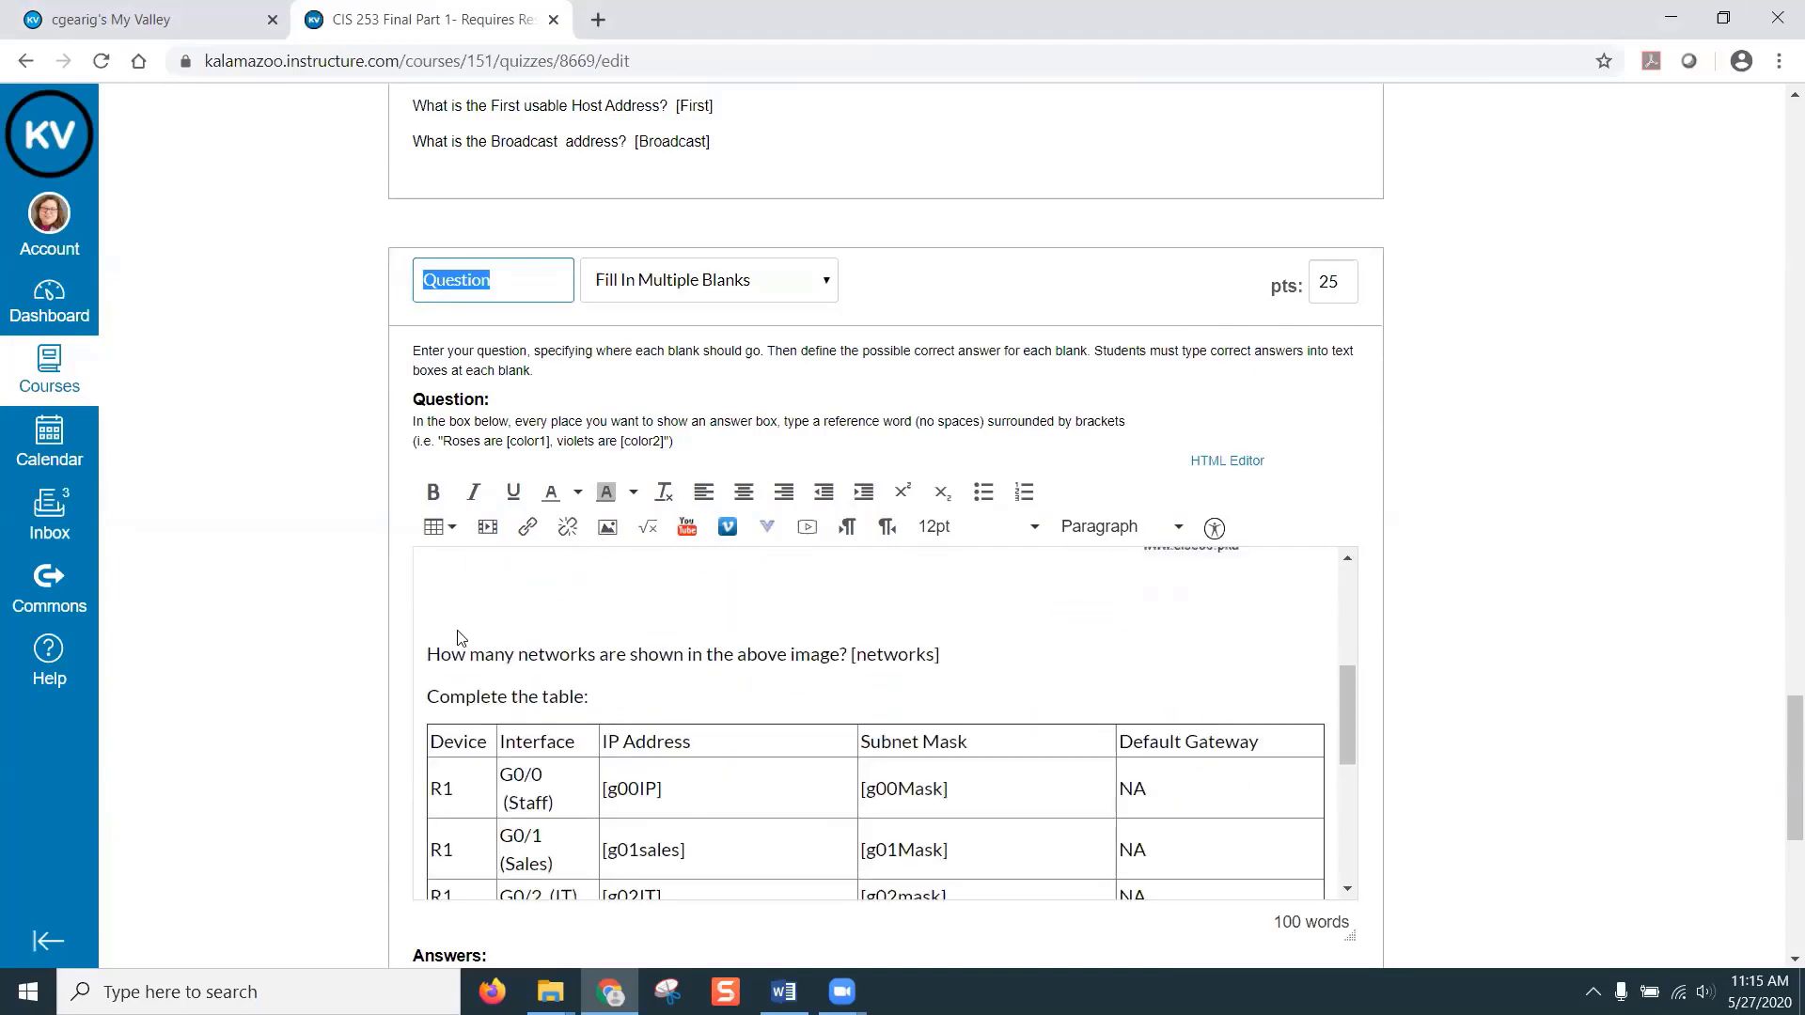
scroll(806, 642, "down", 1)
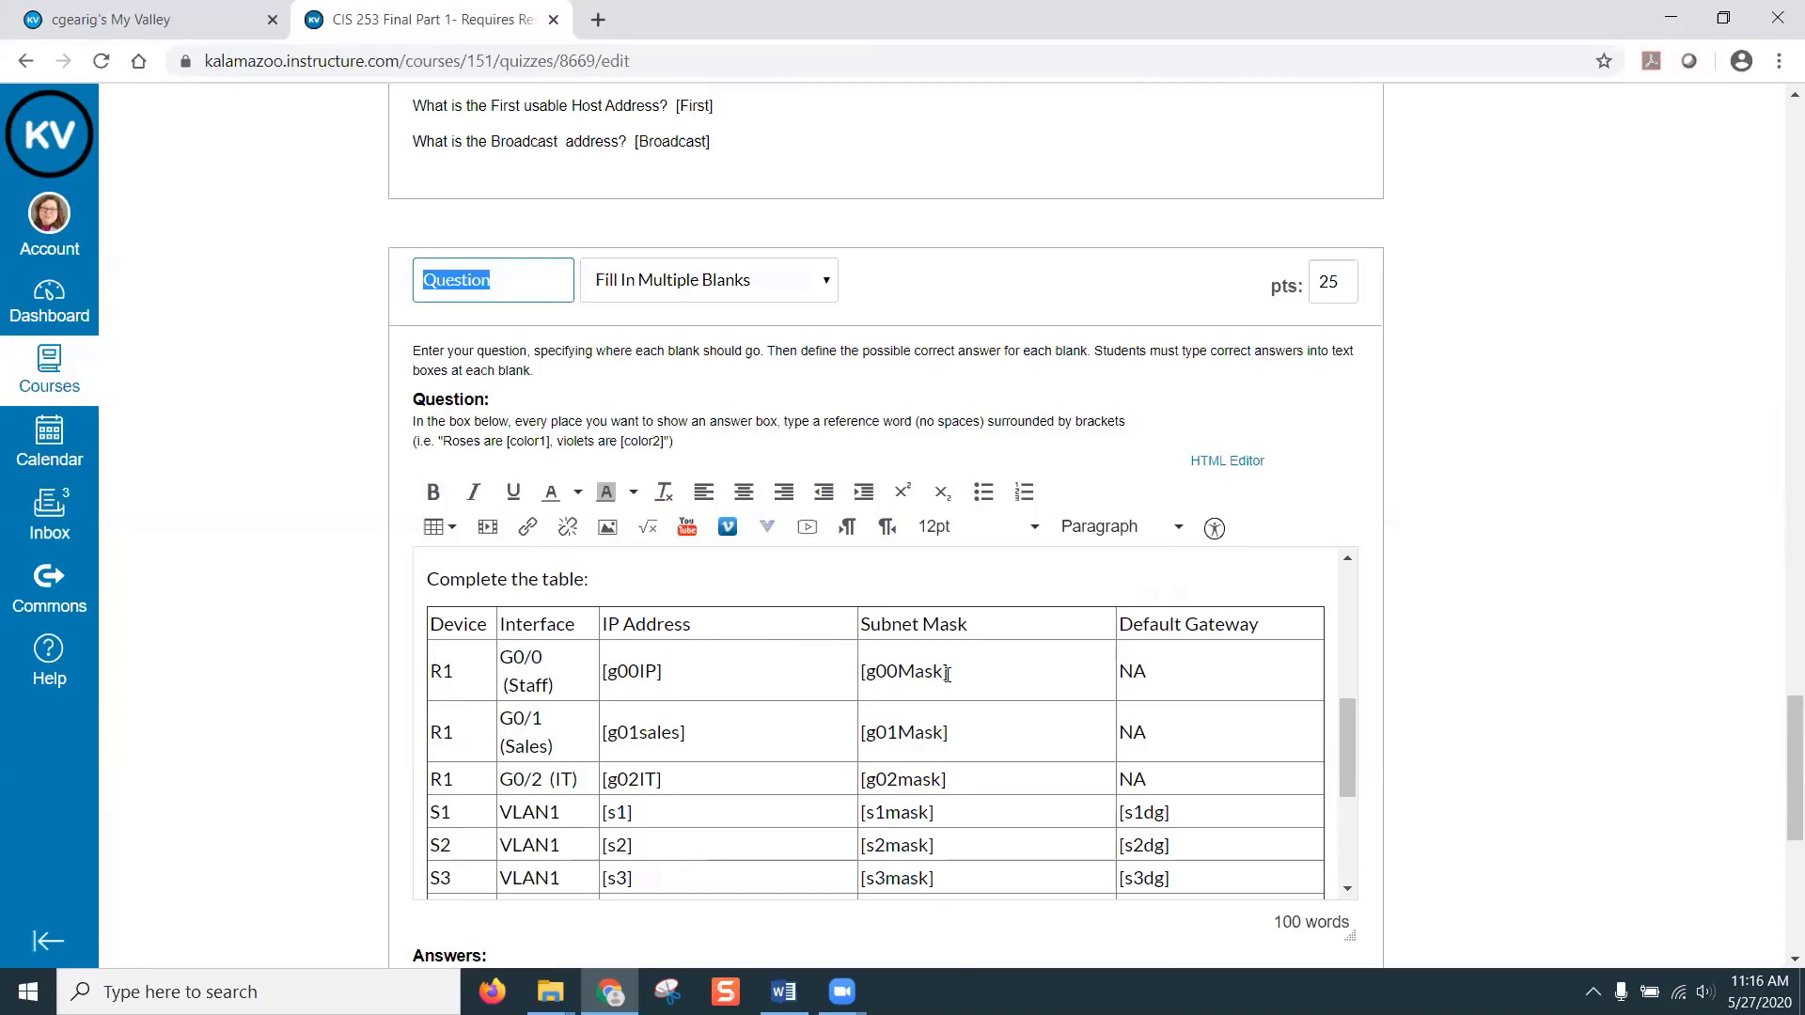
left_click_drag(1354, 745, 1352, 820)
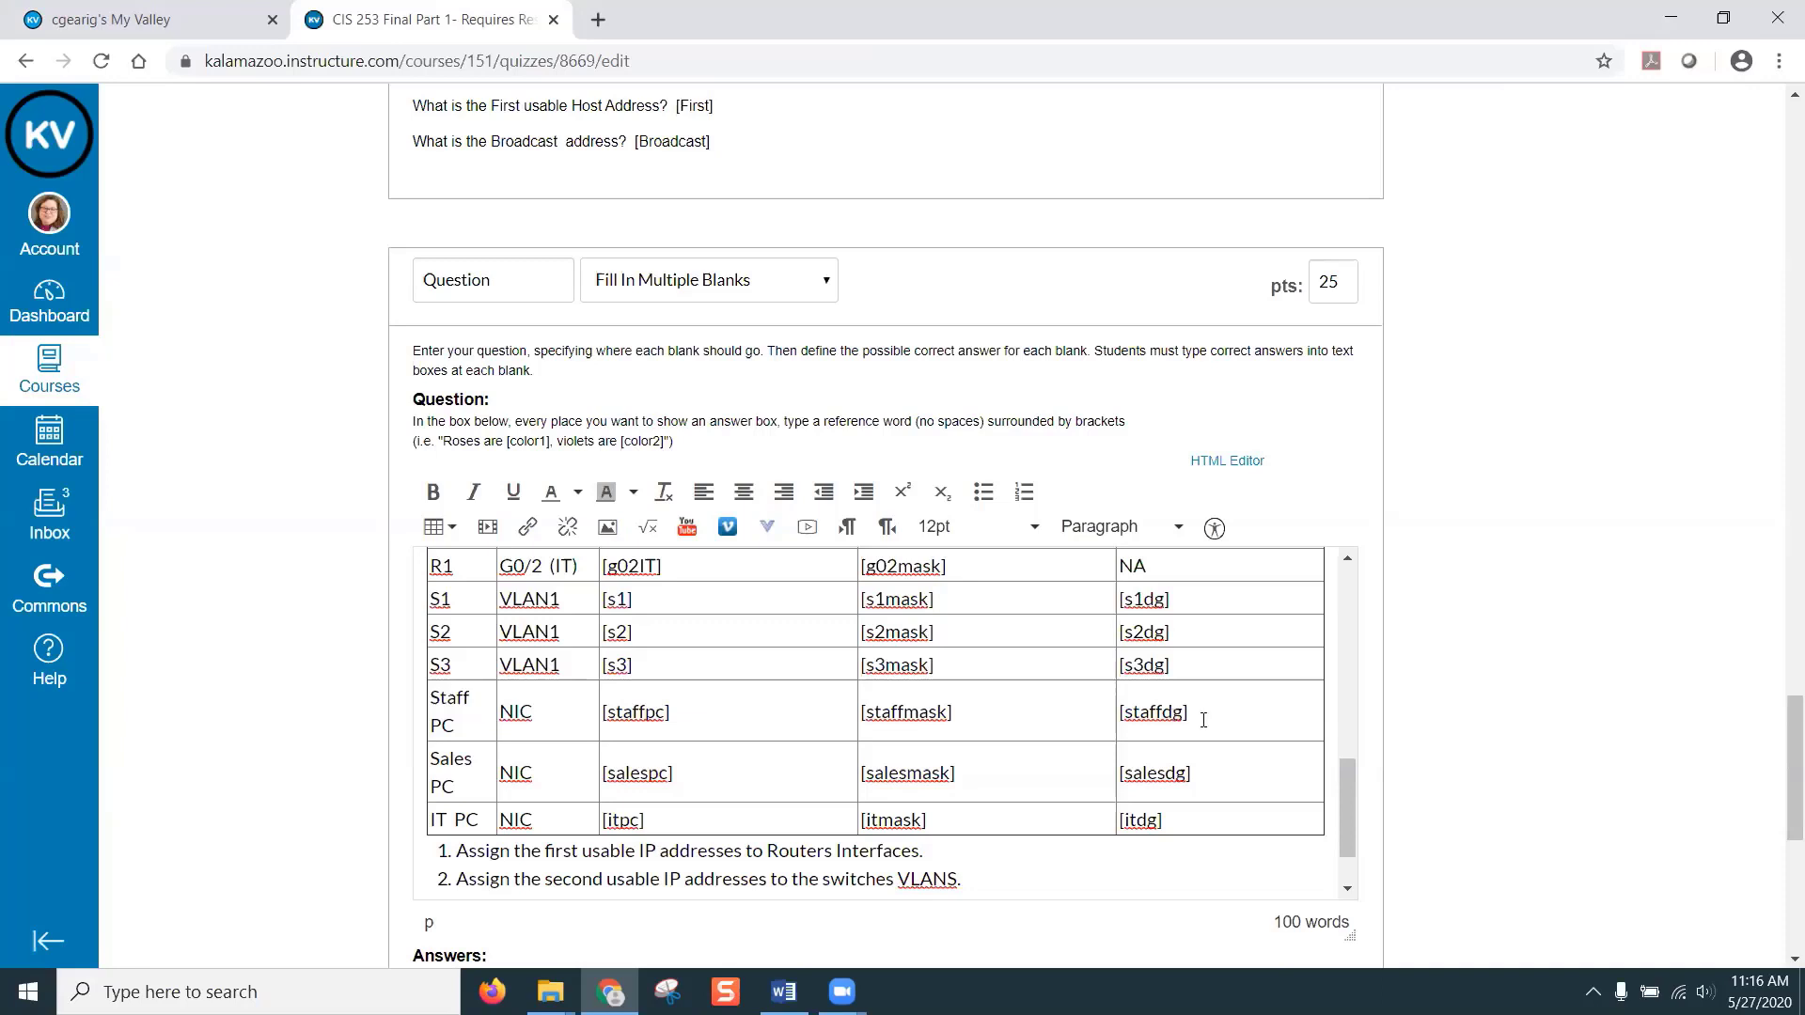
left_click_drag(1348, 794, 1348, 814)
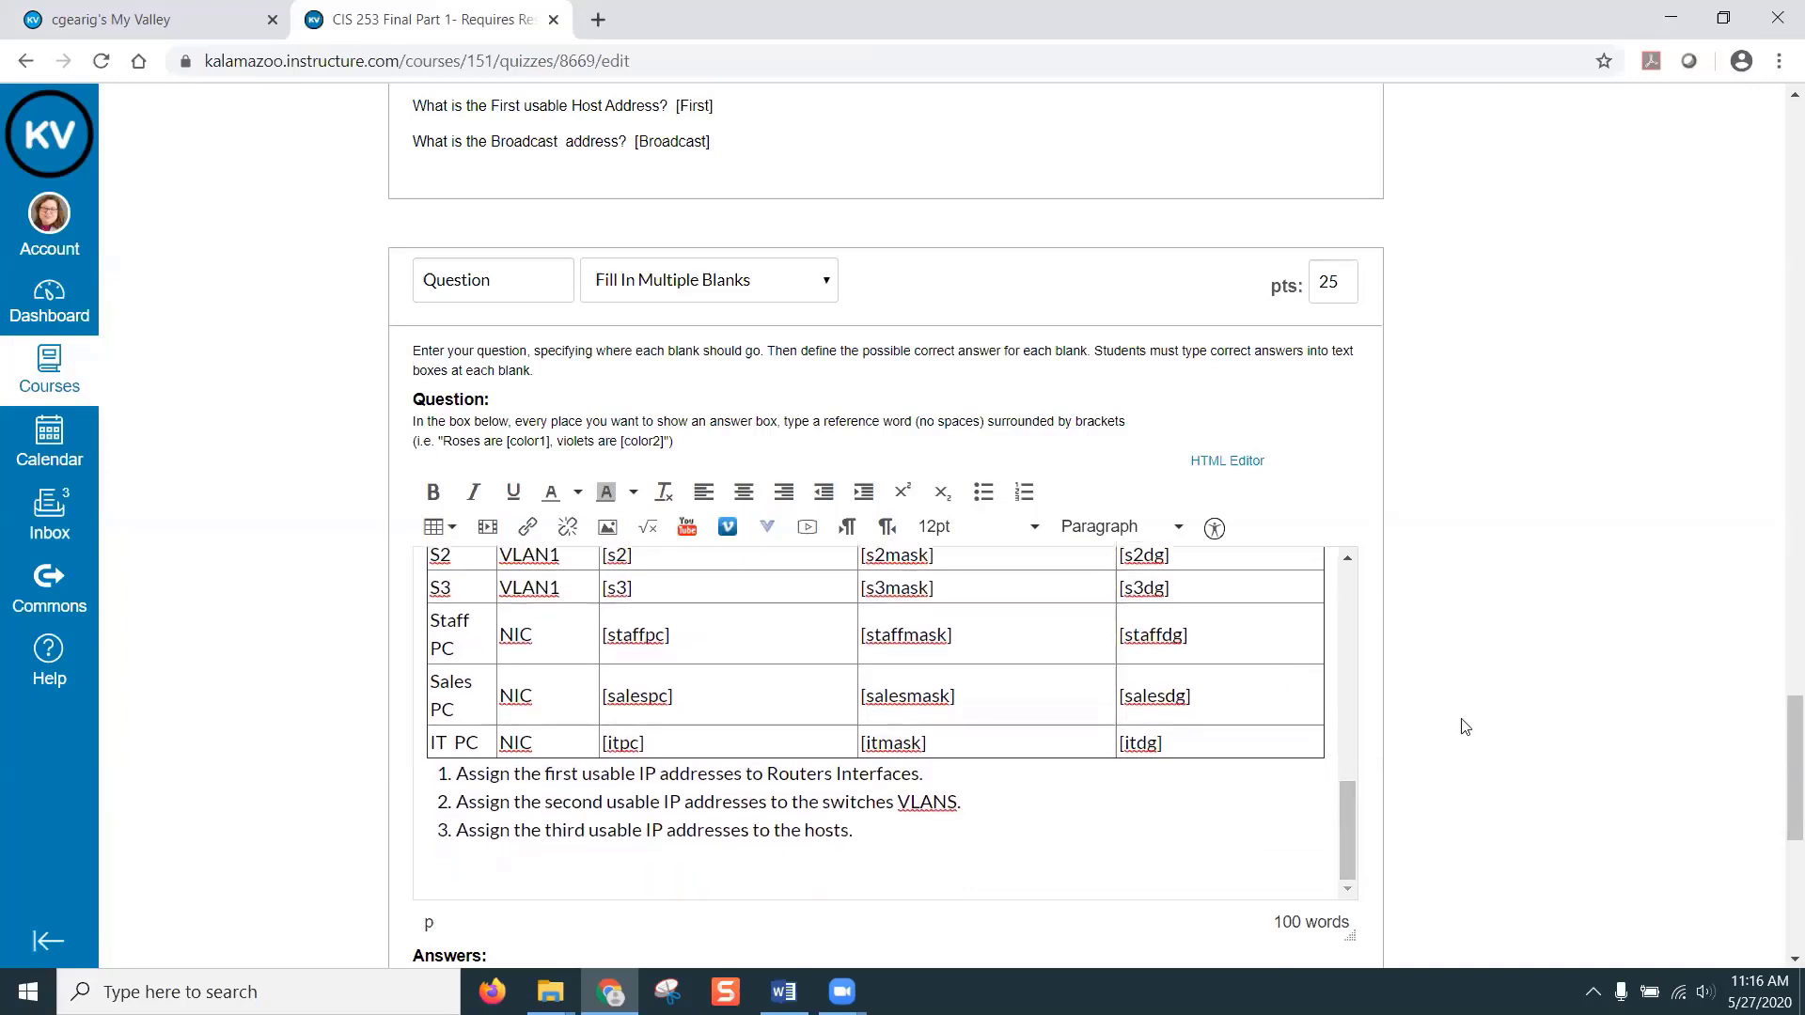
- View the topology question's possible answers for the networks, g00IP and g00Mask blanks, looking through the full list of blanks
left_click_drag(1781, 745, 1782, 821)
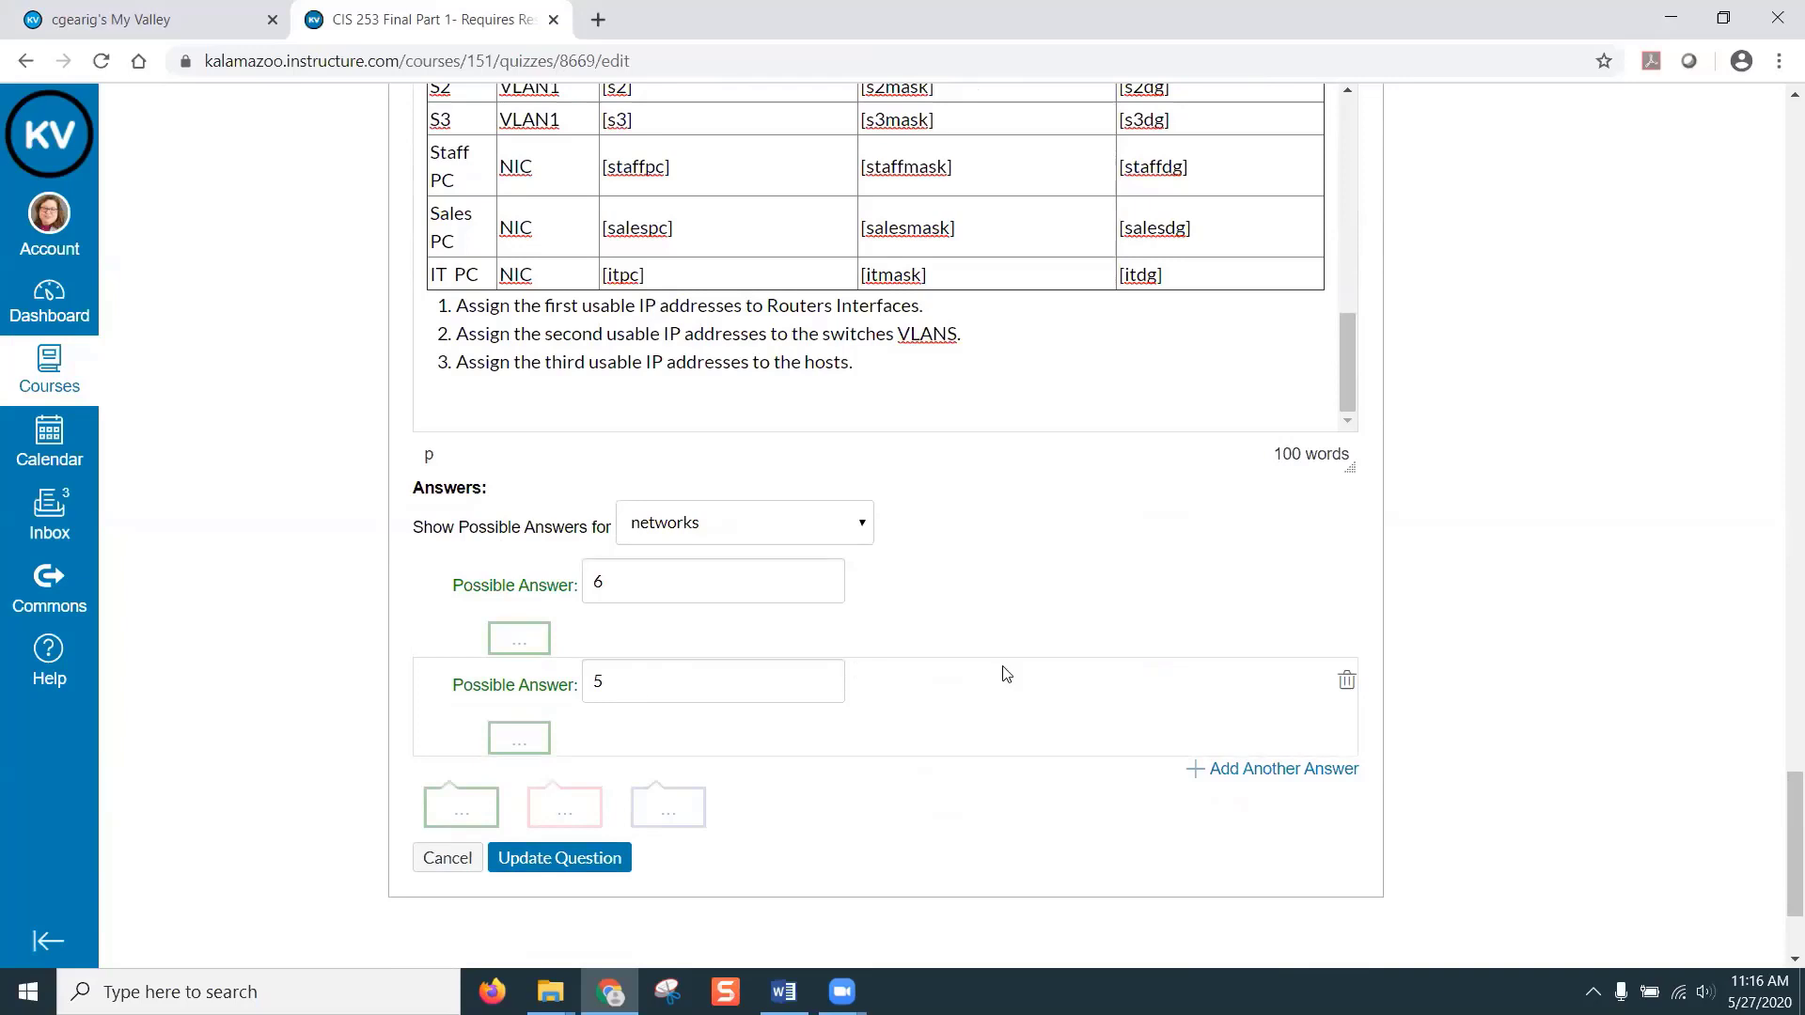
left_click(816, 524)
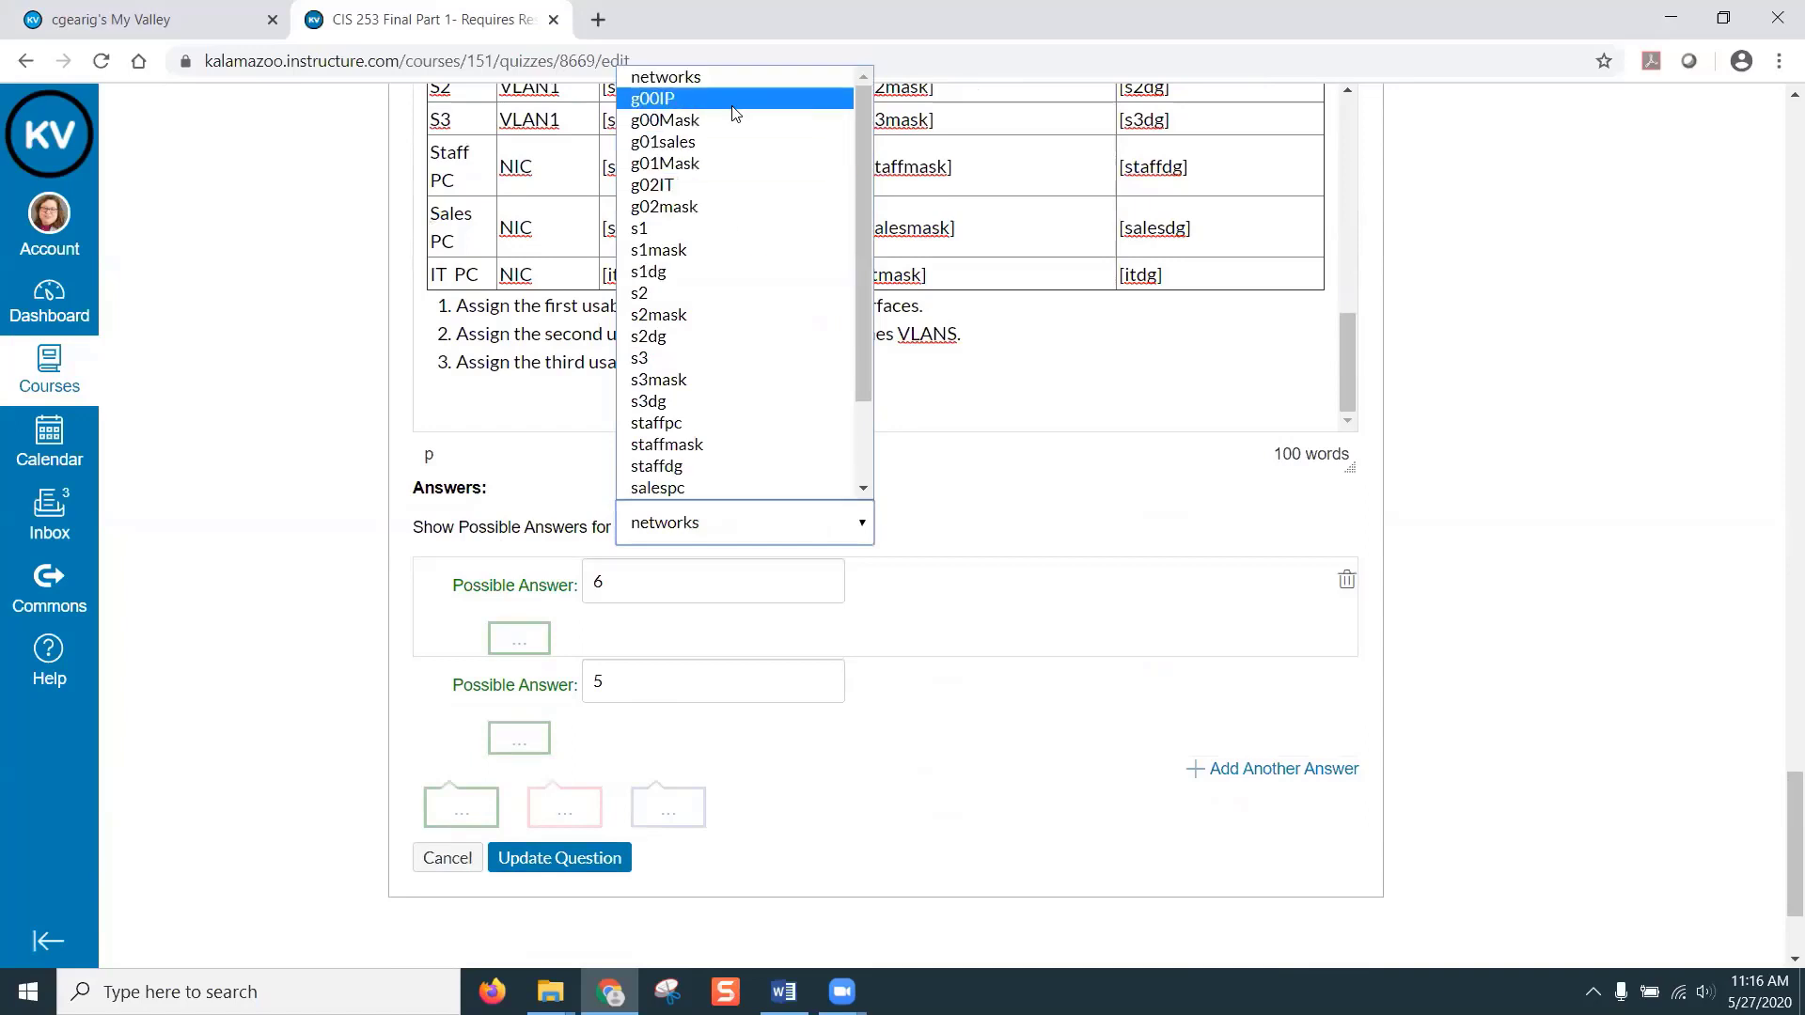
scroll(724, 218, "down", 2)
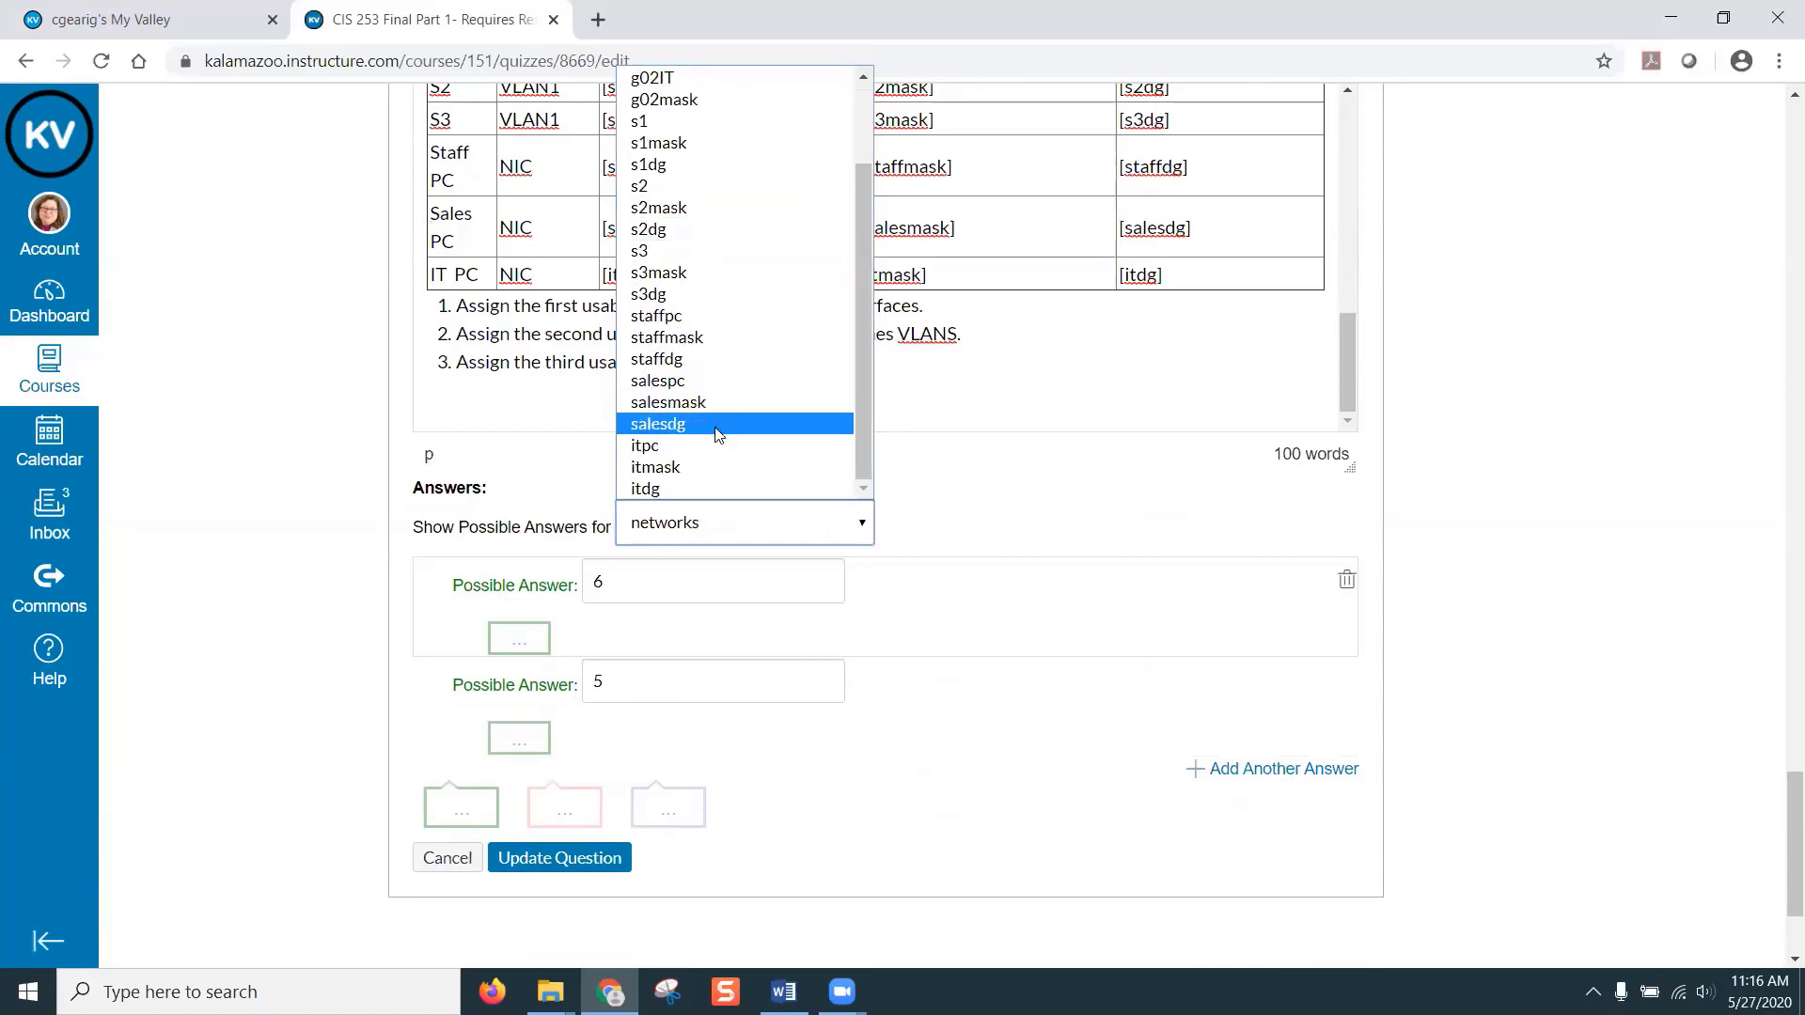
scroll(724, 393, "up", 1)
scroll(722, 391, "up", 2)
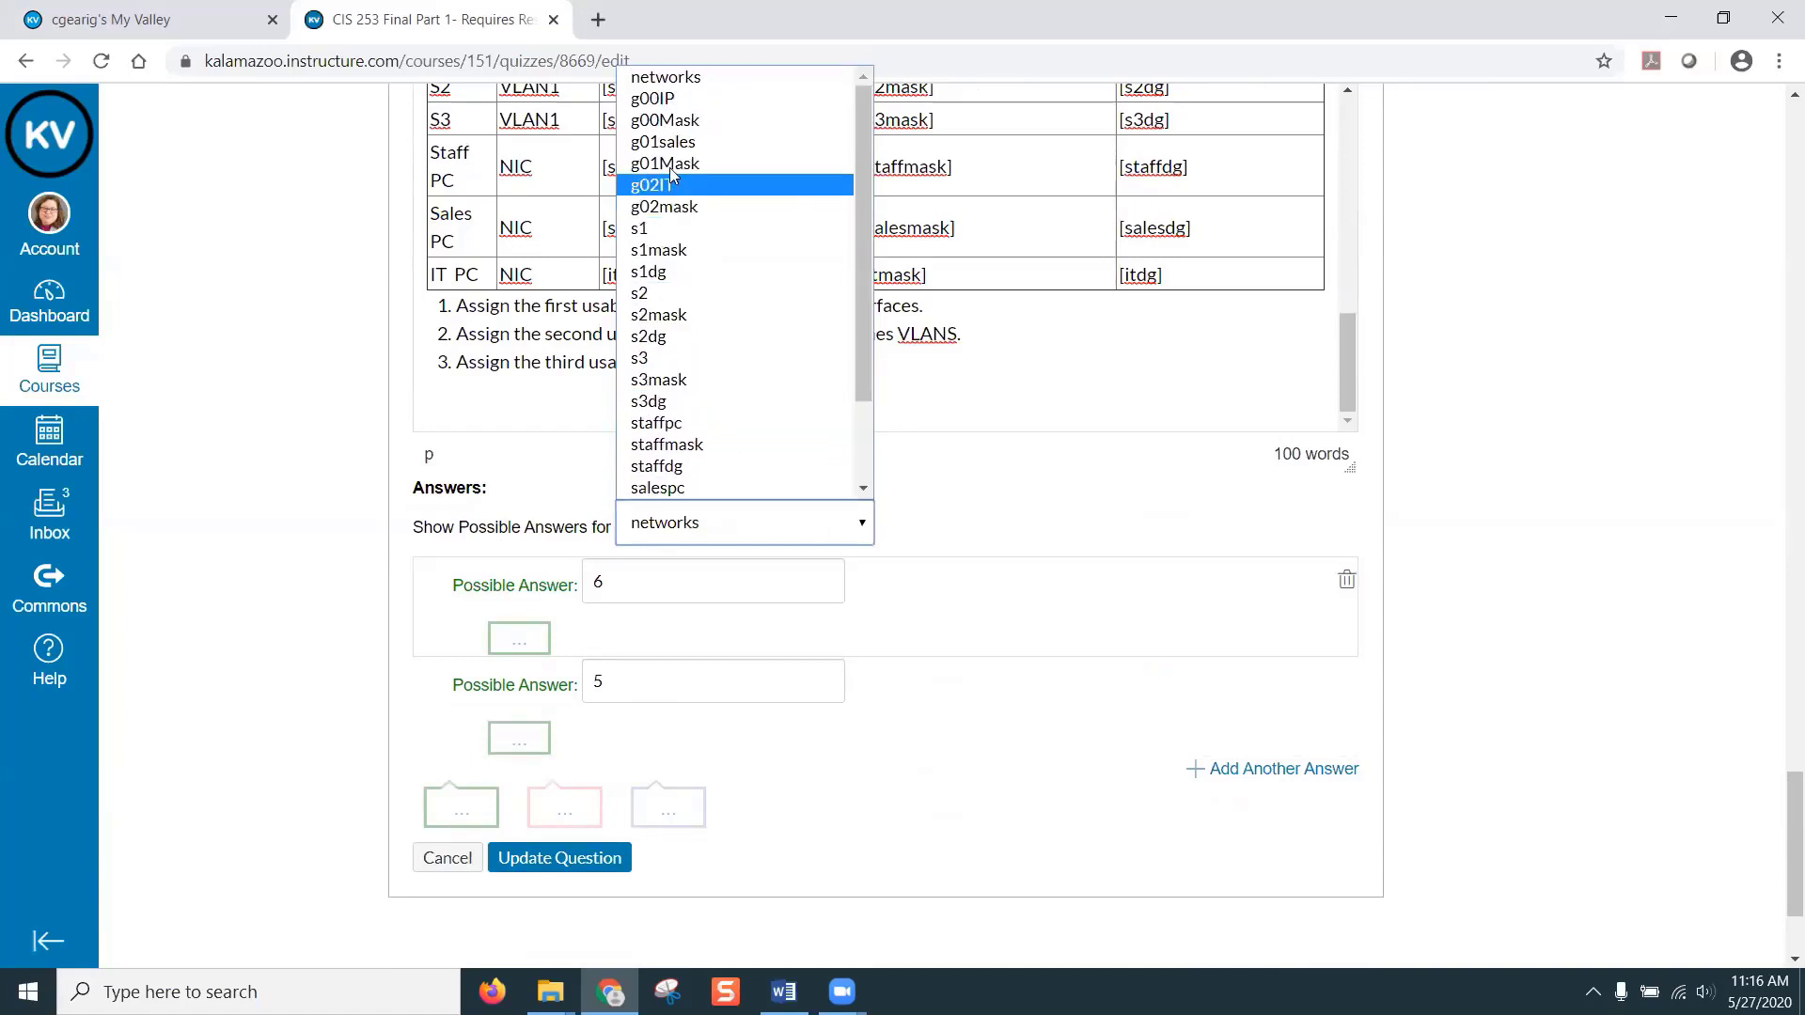
left_click(691, 101)
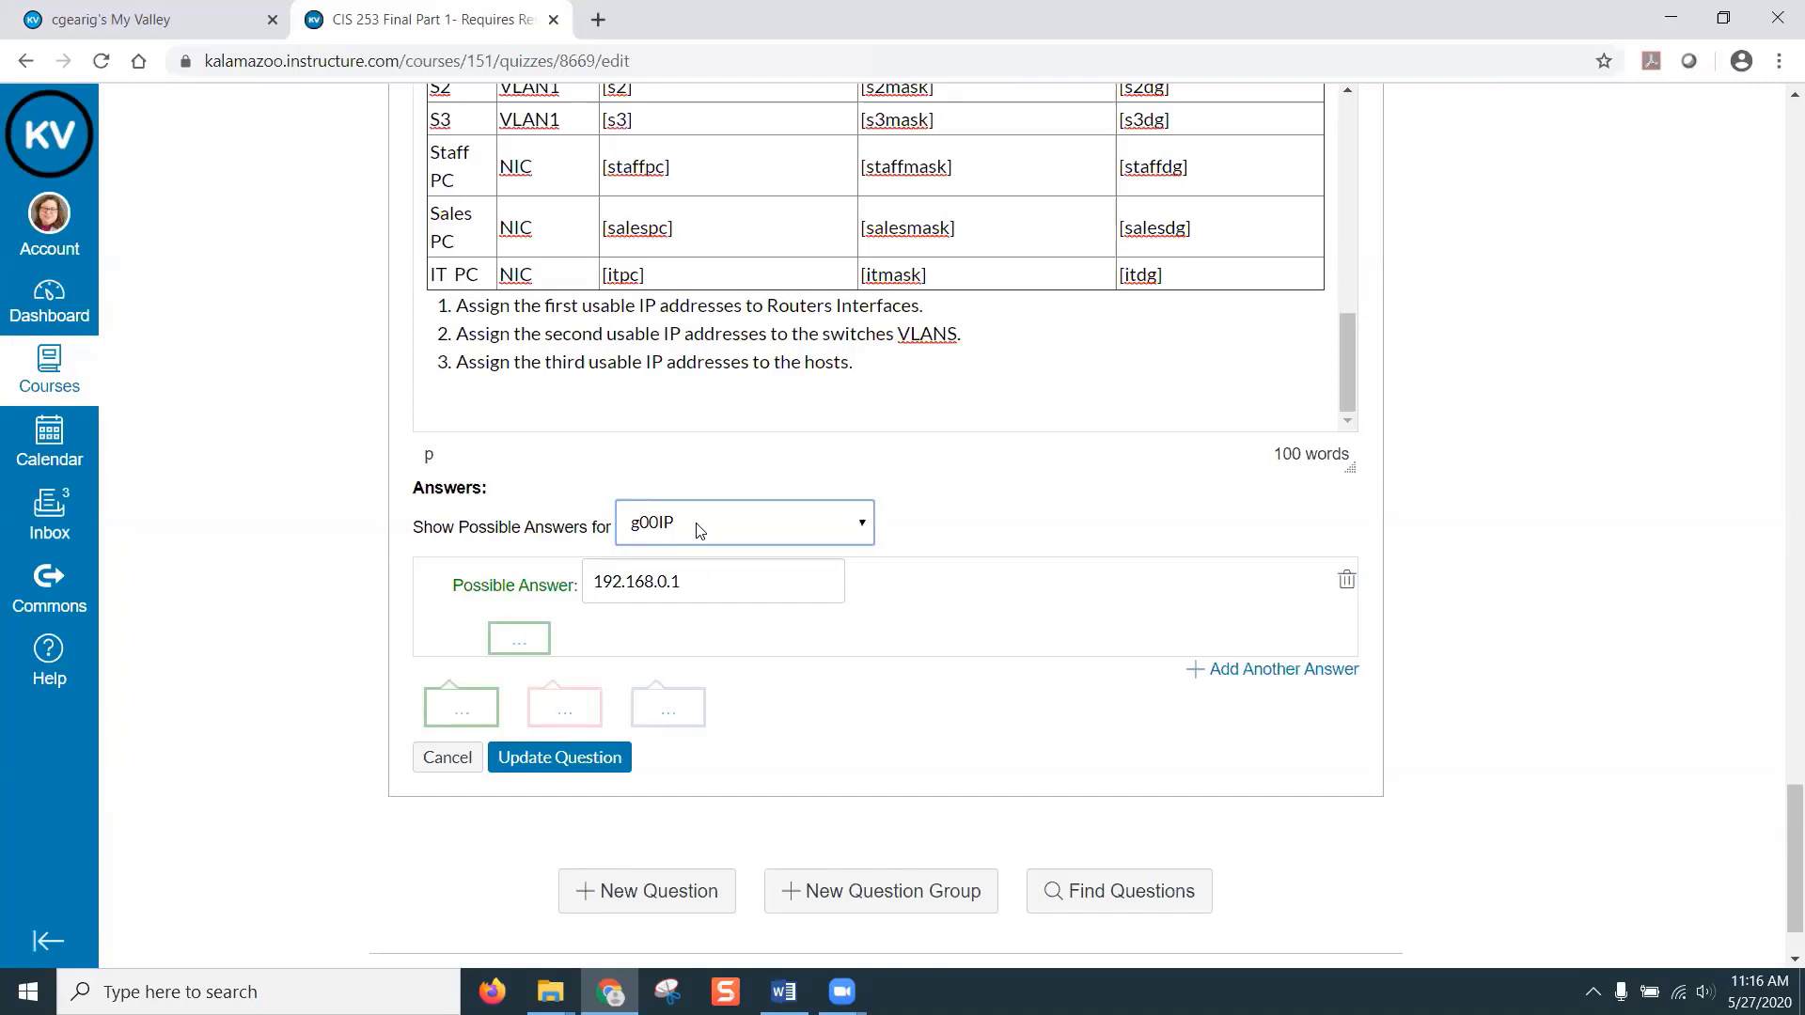
left_click(719, 527)
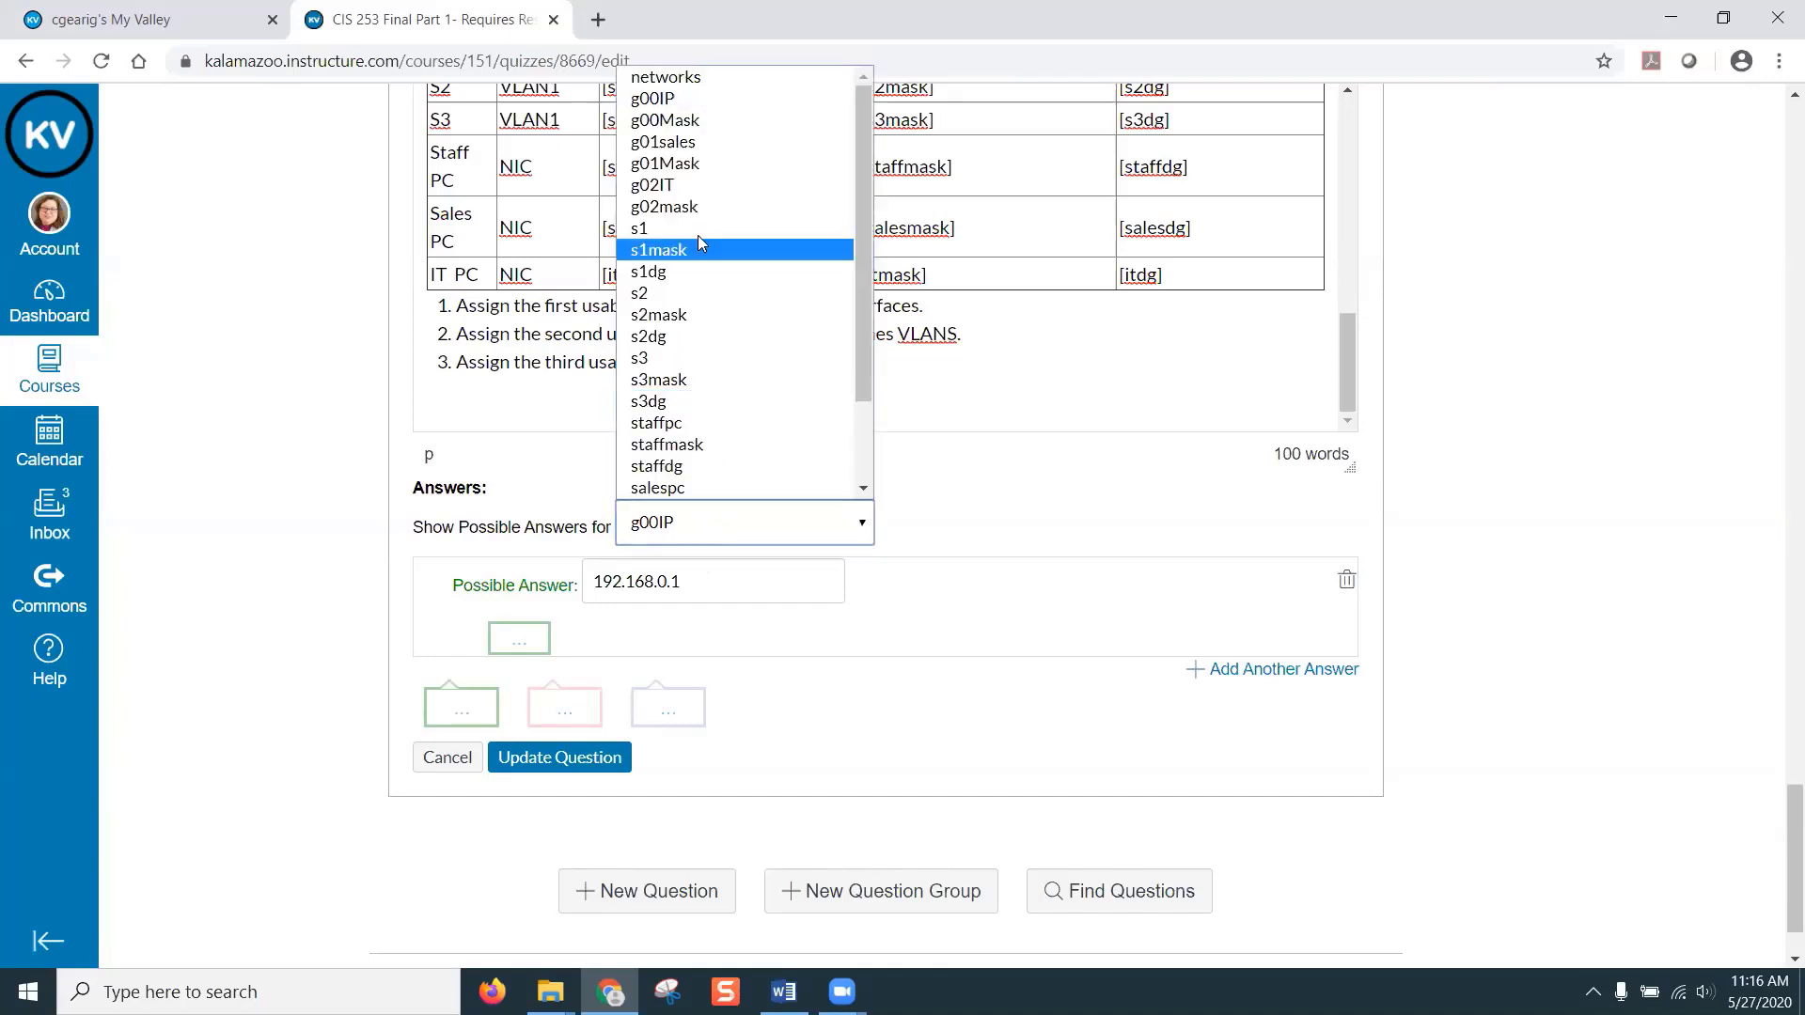
left_click(687, 123)
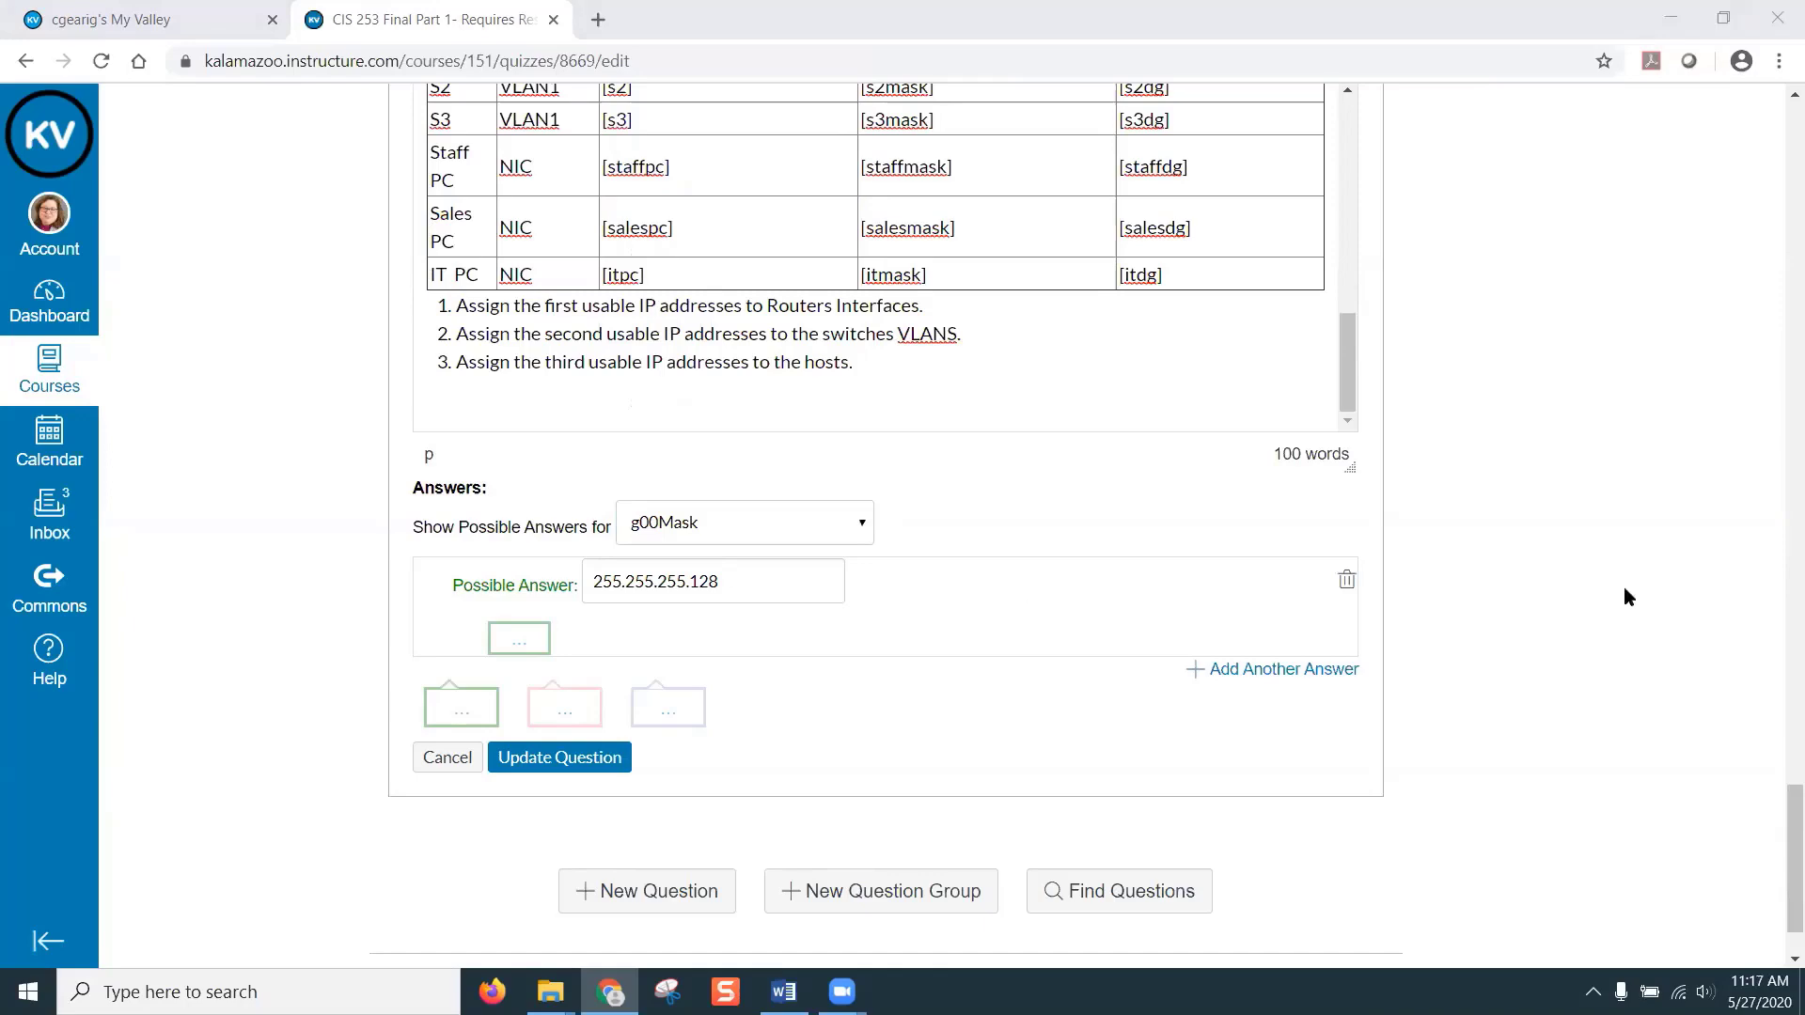
- Reread the topology question's addressing table and networks blank, and return to the VLSM question at the start of the quiz
scroll(1631, 606, "up", 5)
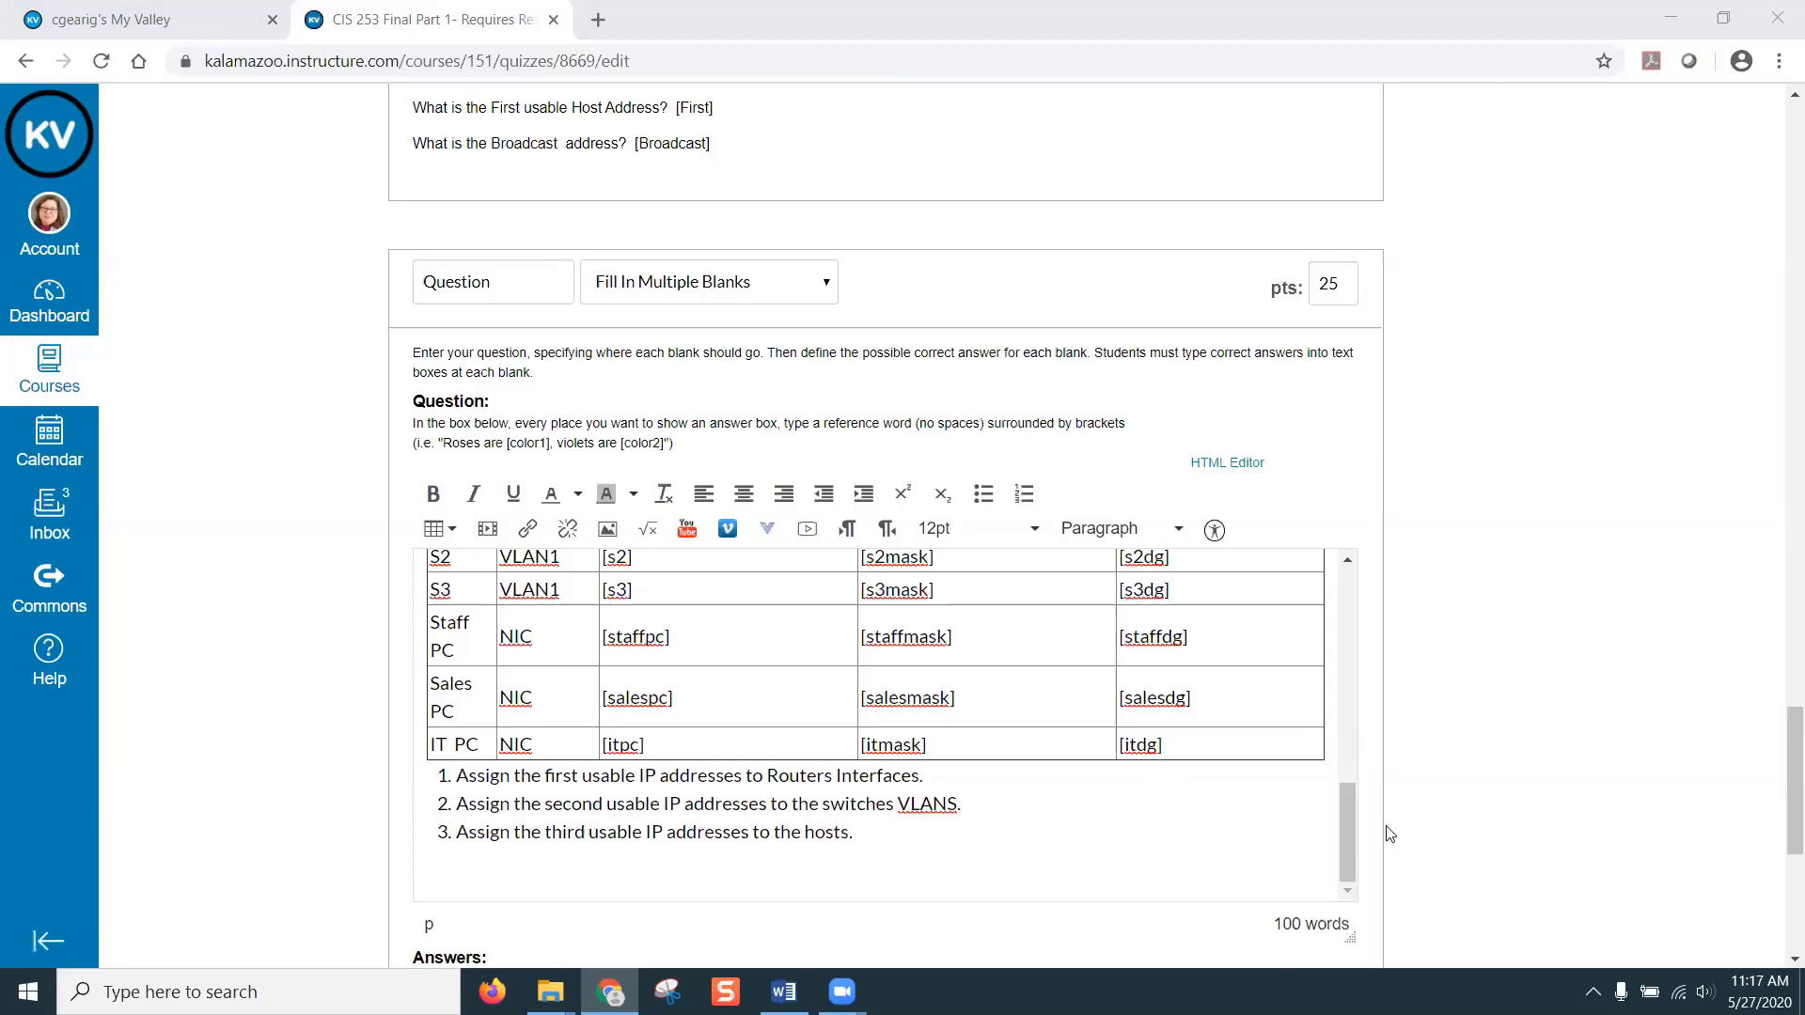
left_click_drag(1346, 827, 1341, 756)
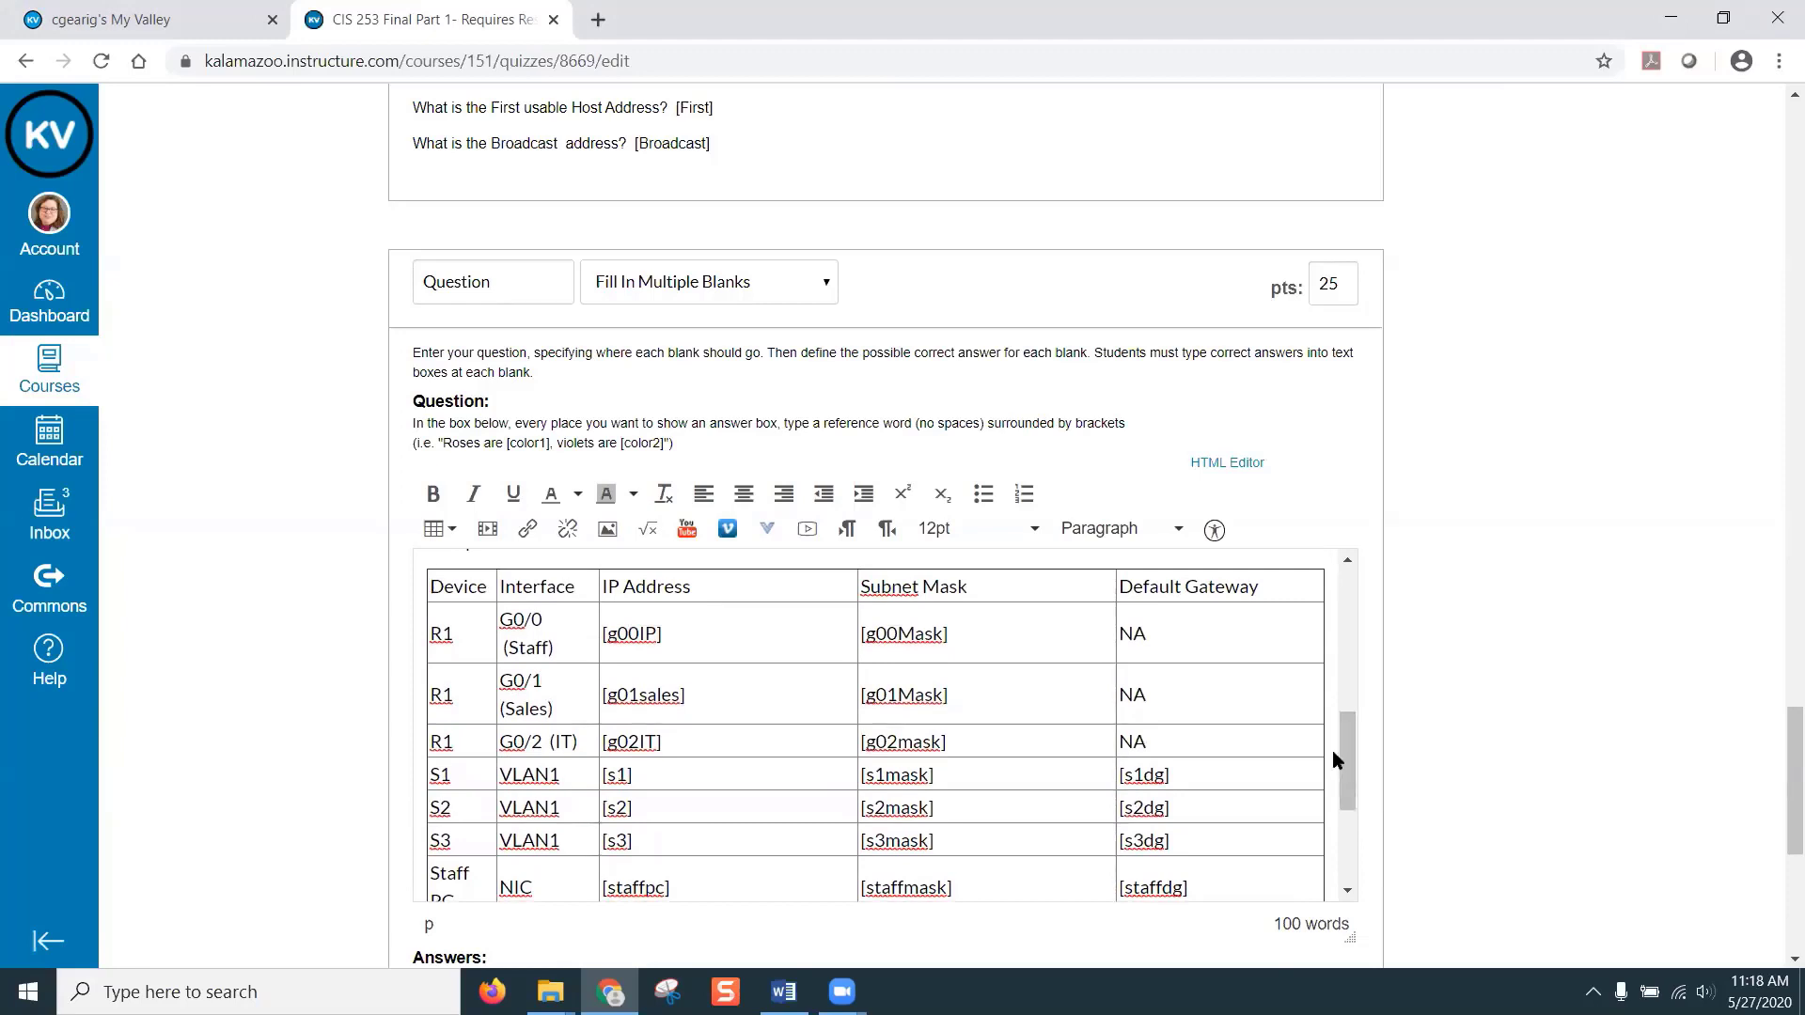
left_click_drag(1346, 758, 1342, 685)
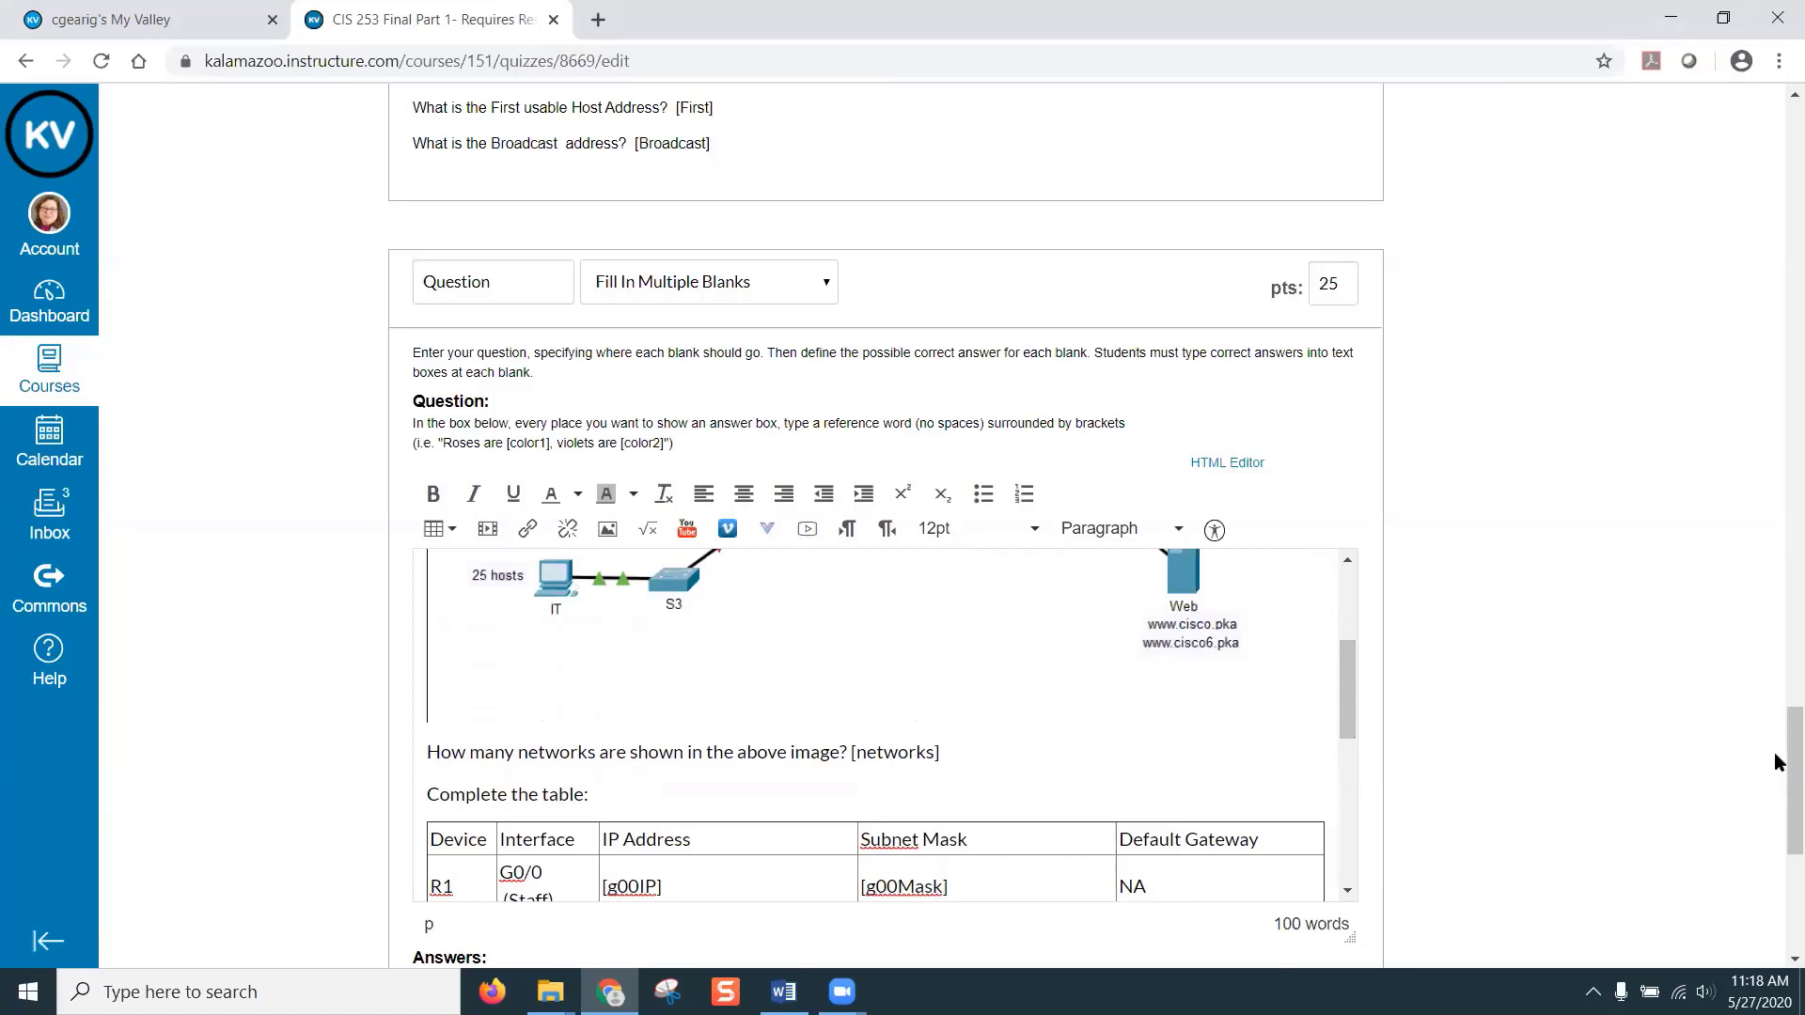
left_click_drag(1780, 814, 1654, 265)
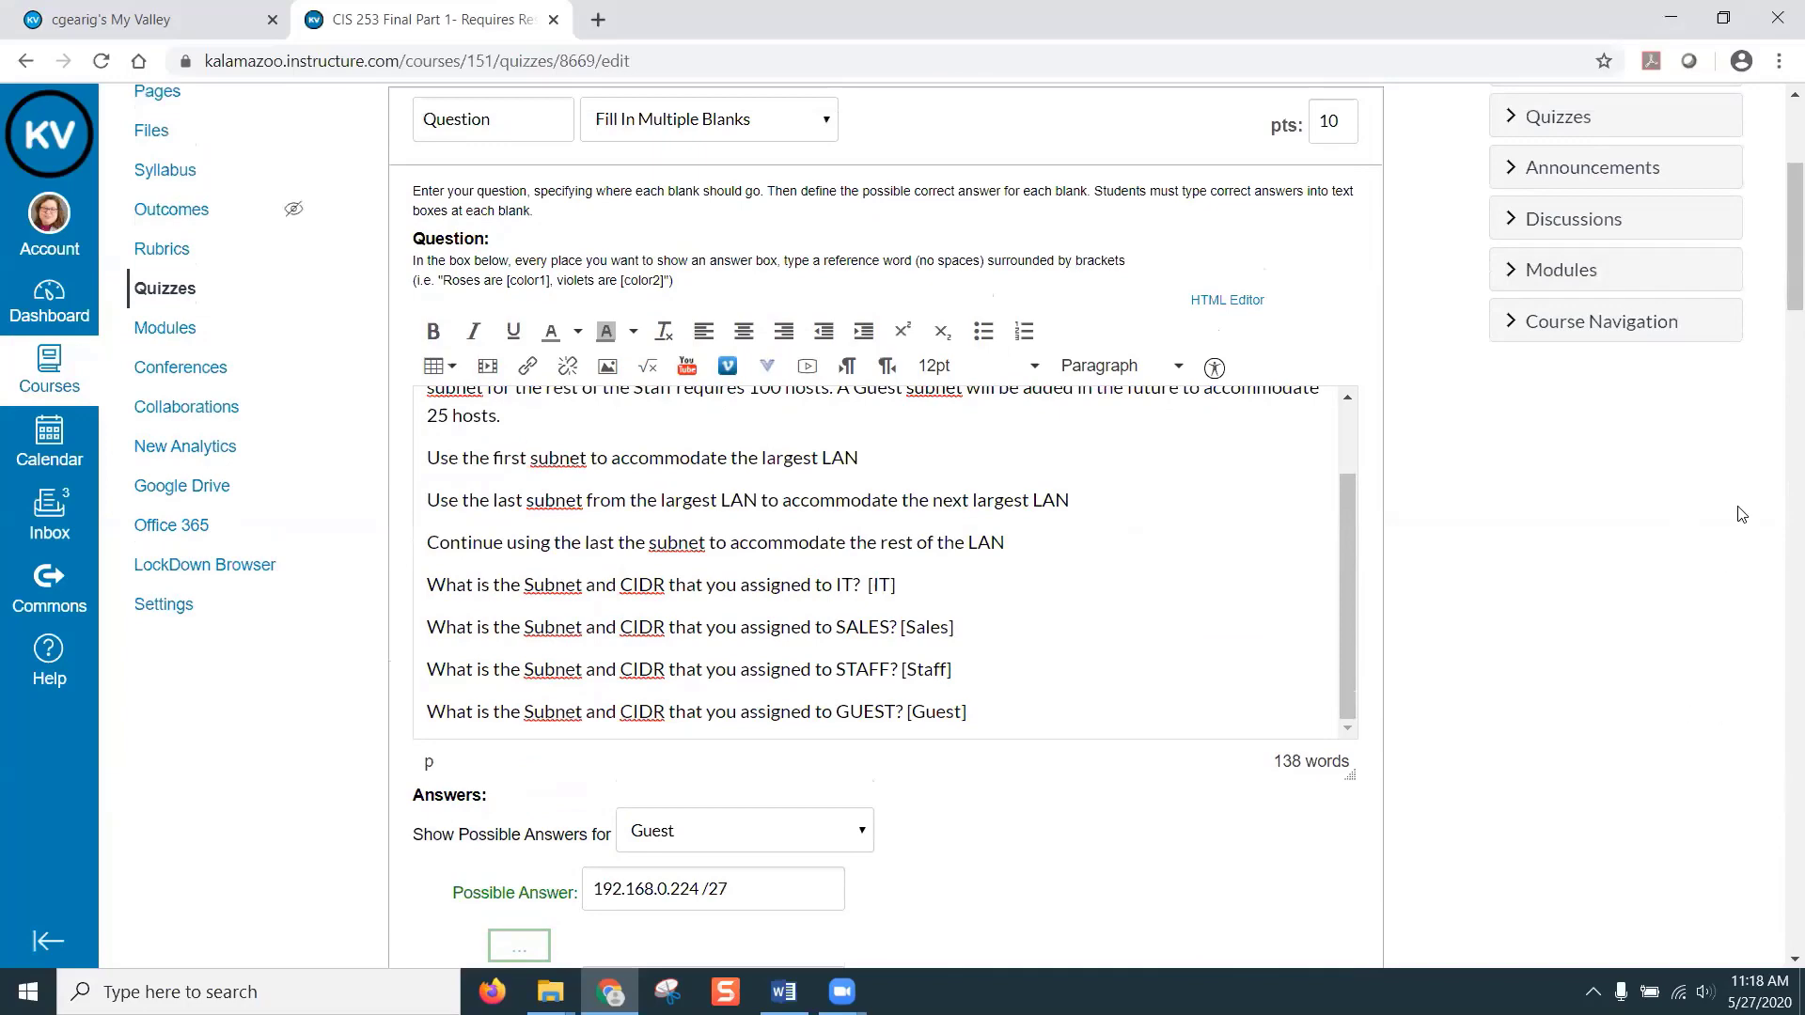
left_click_drag(1781, 283, 1781, 241)
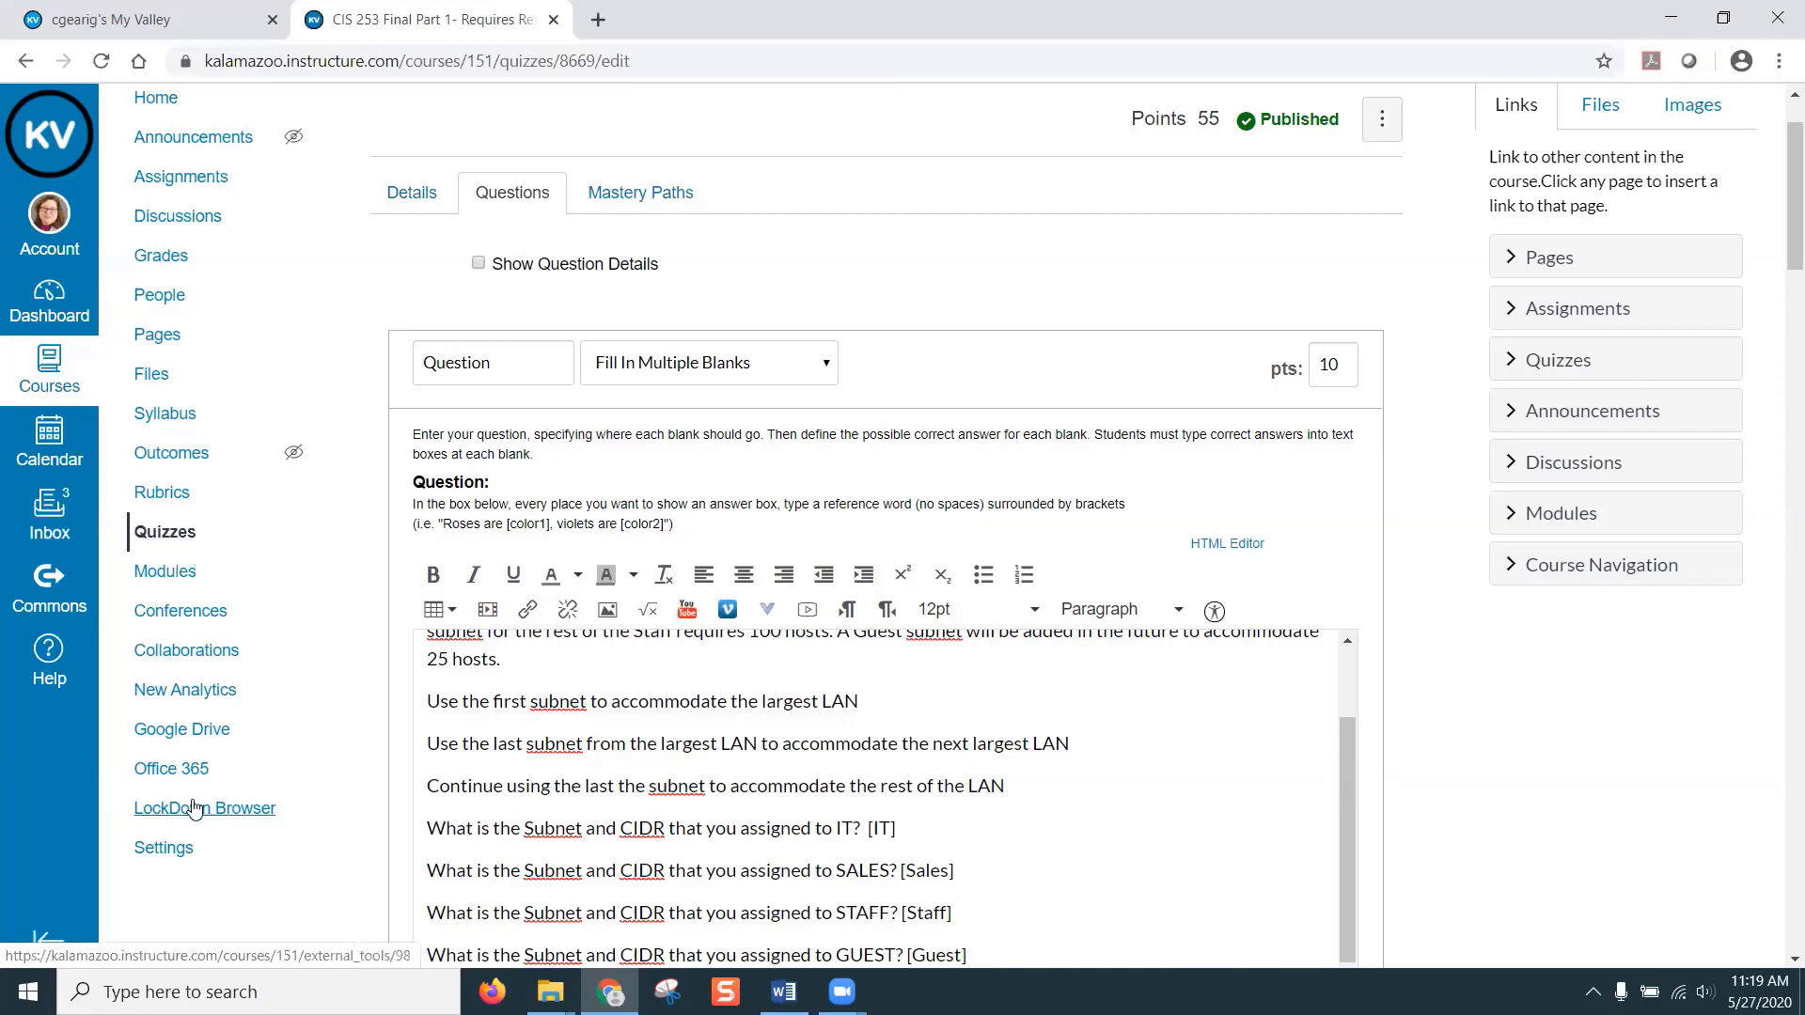
- Return to the course's quiz list and create a new quiz with the Classic Quizzes engine
left_click(167, 533)
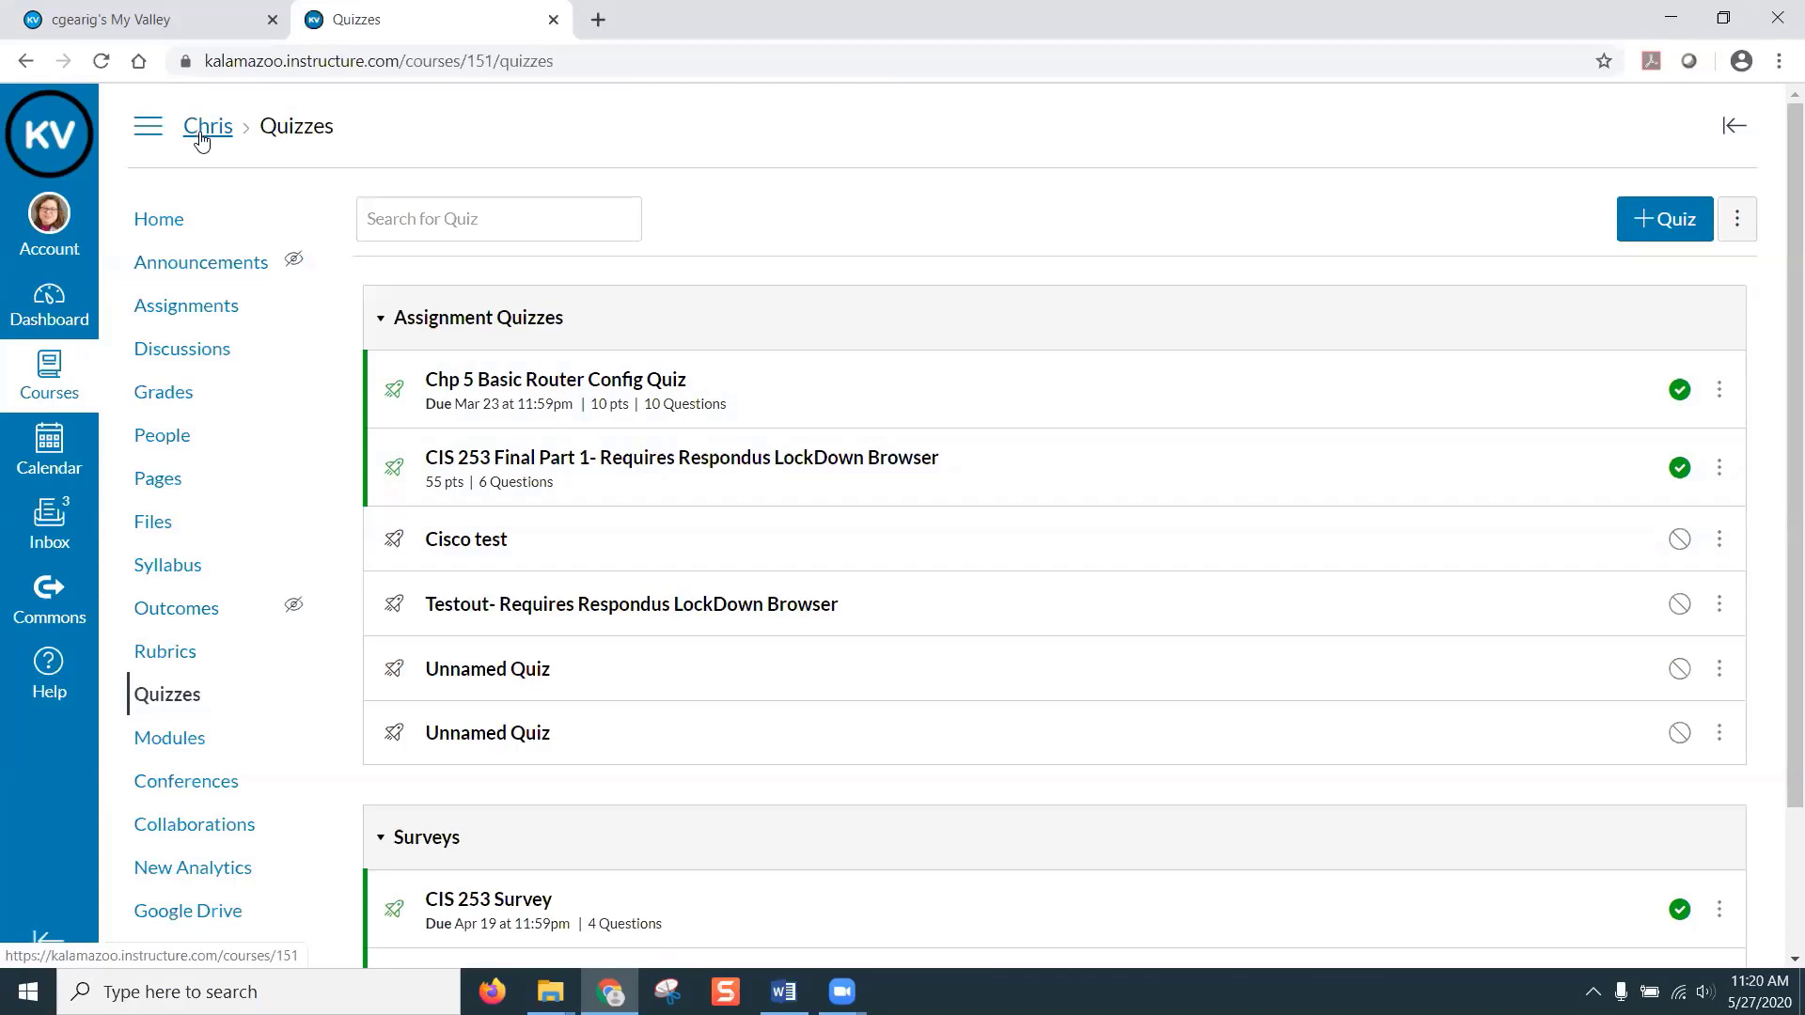
left_click(163, 697)
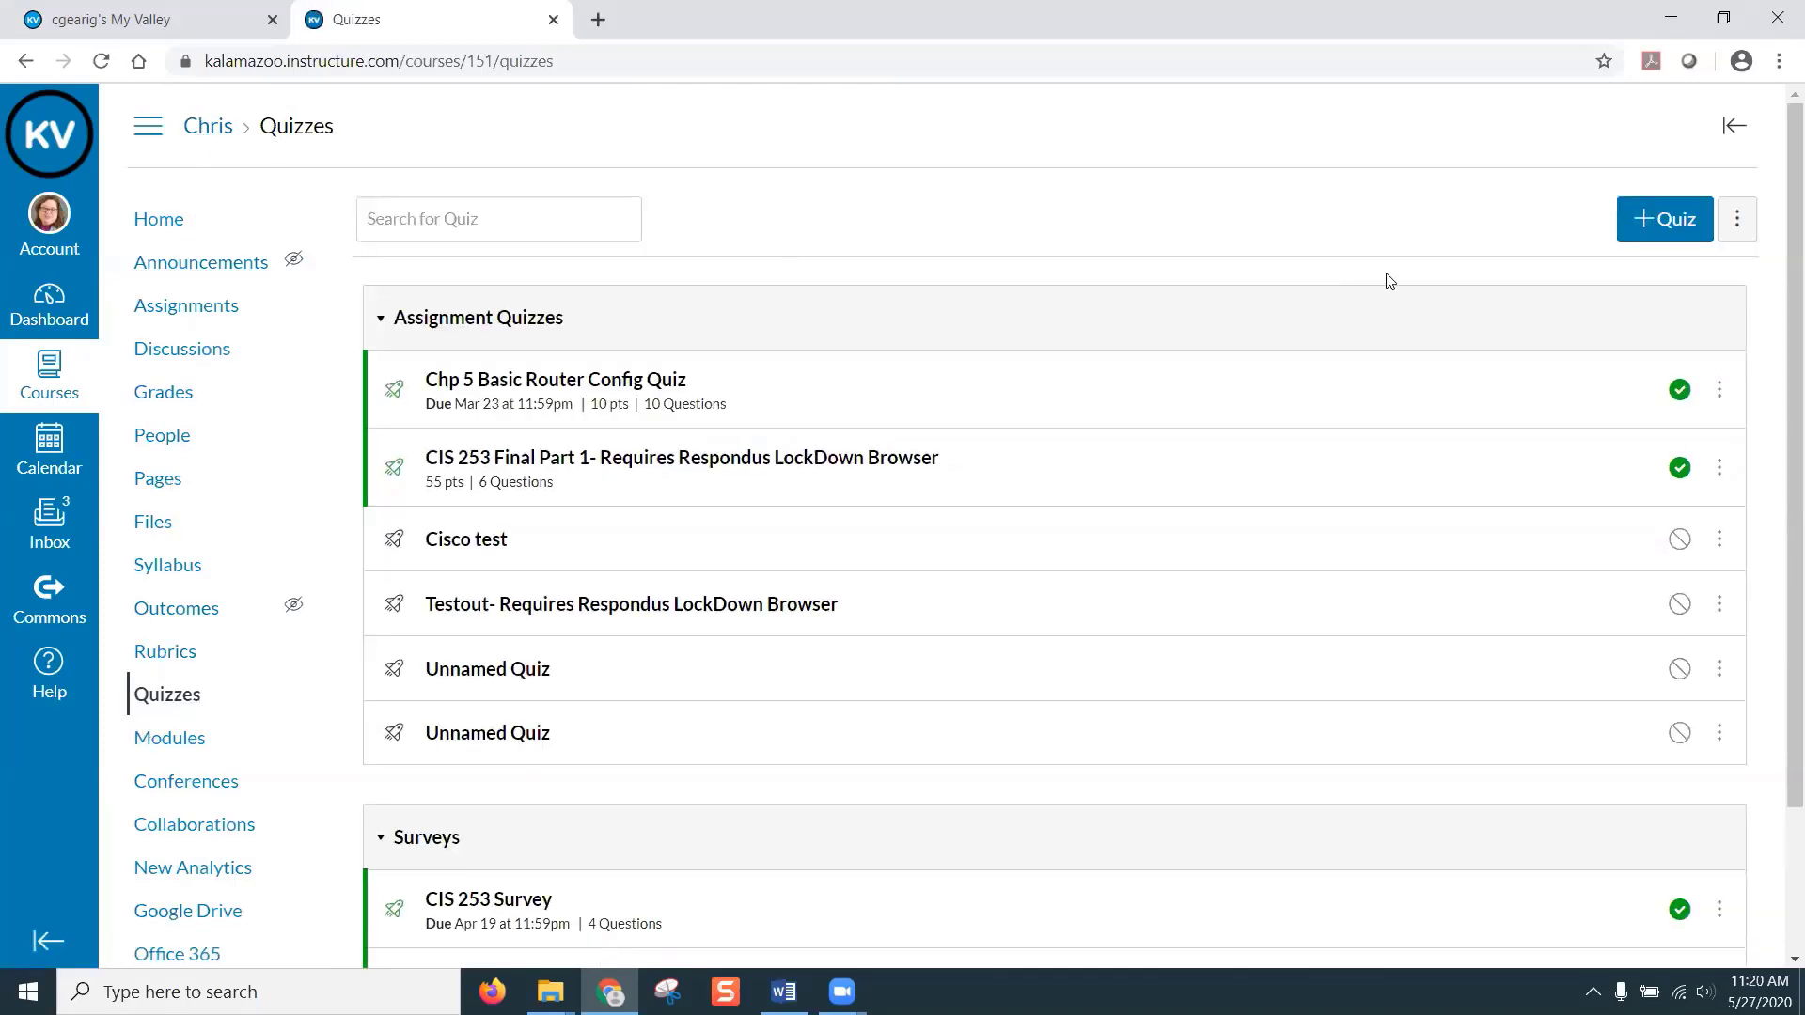
left_click(1666, 224)
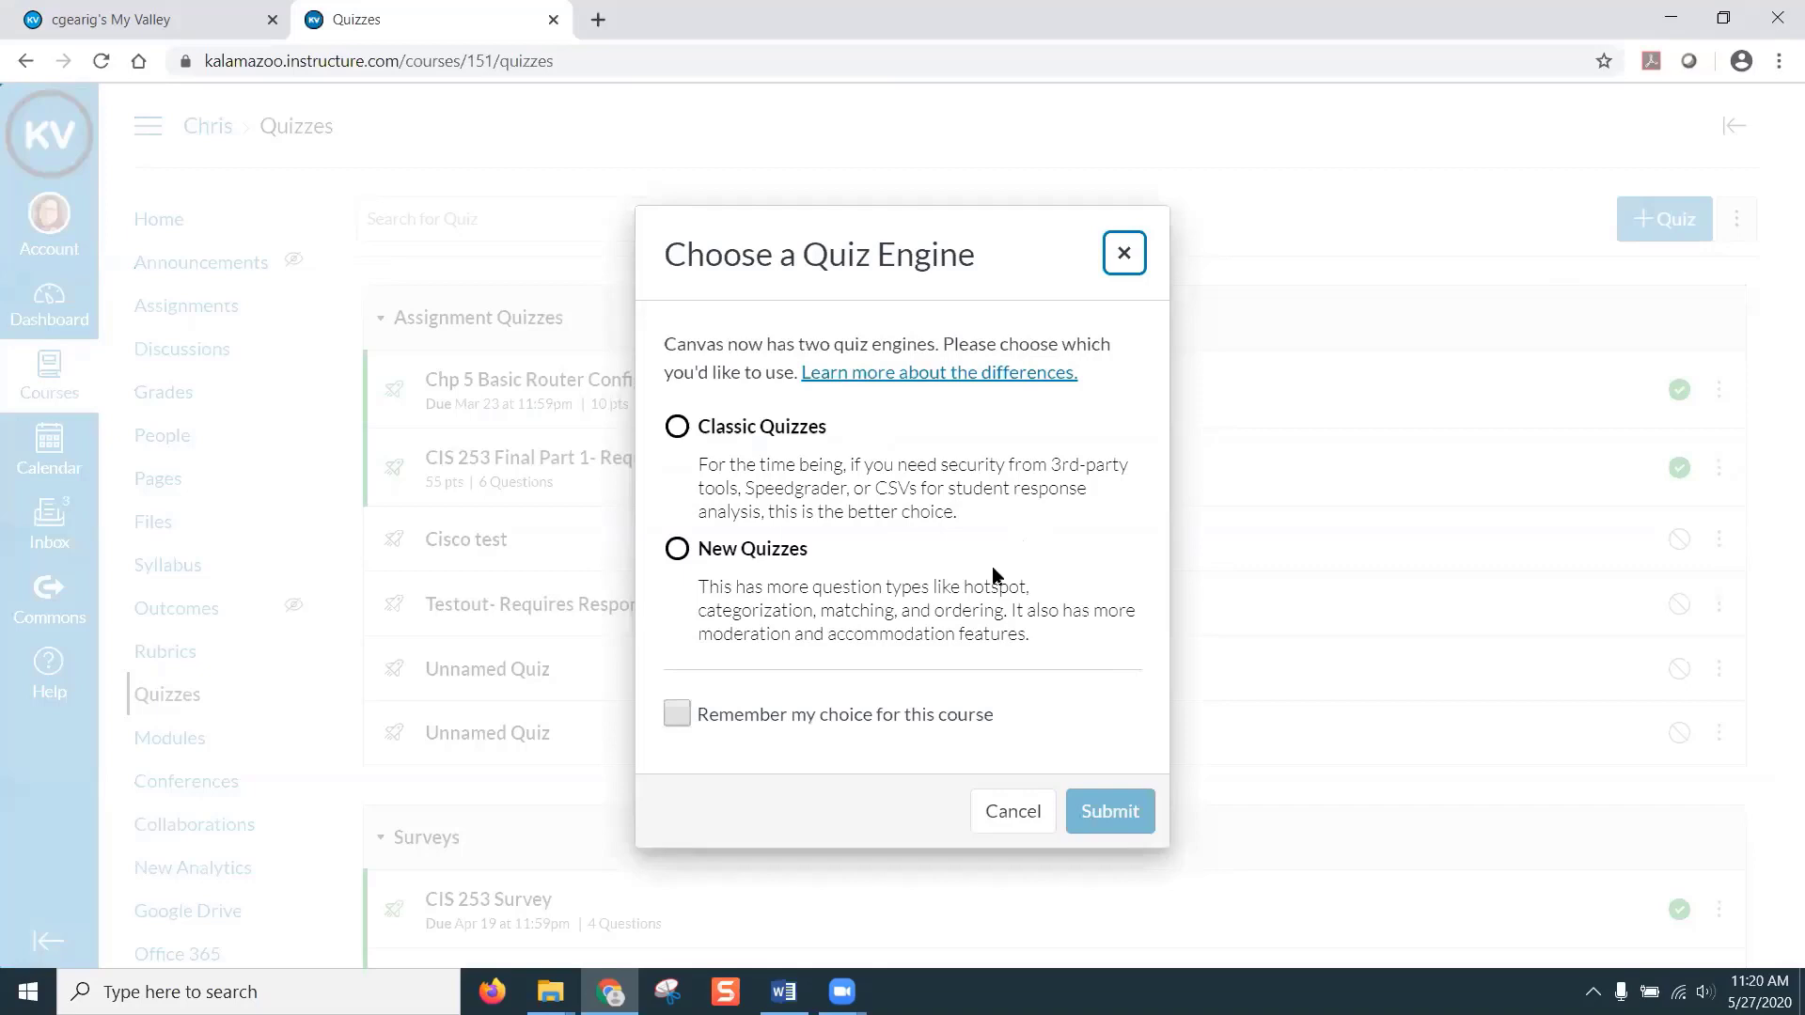
left_click(676, 427)
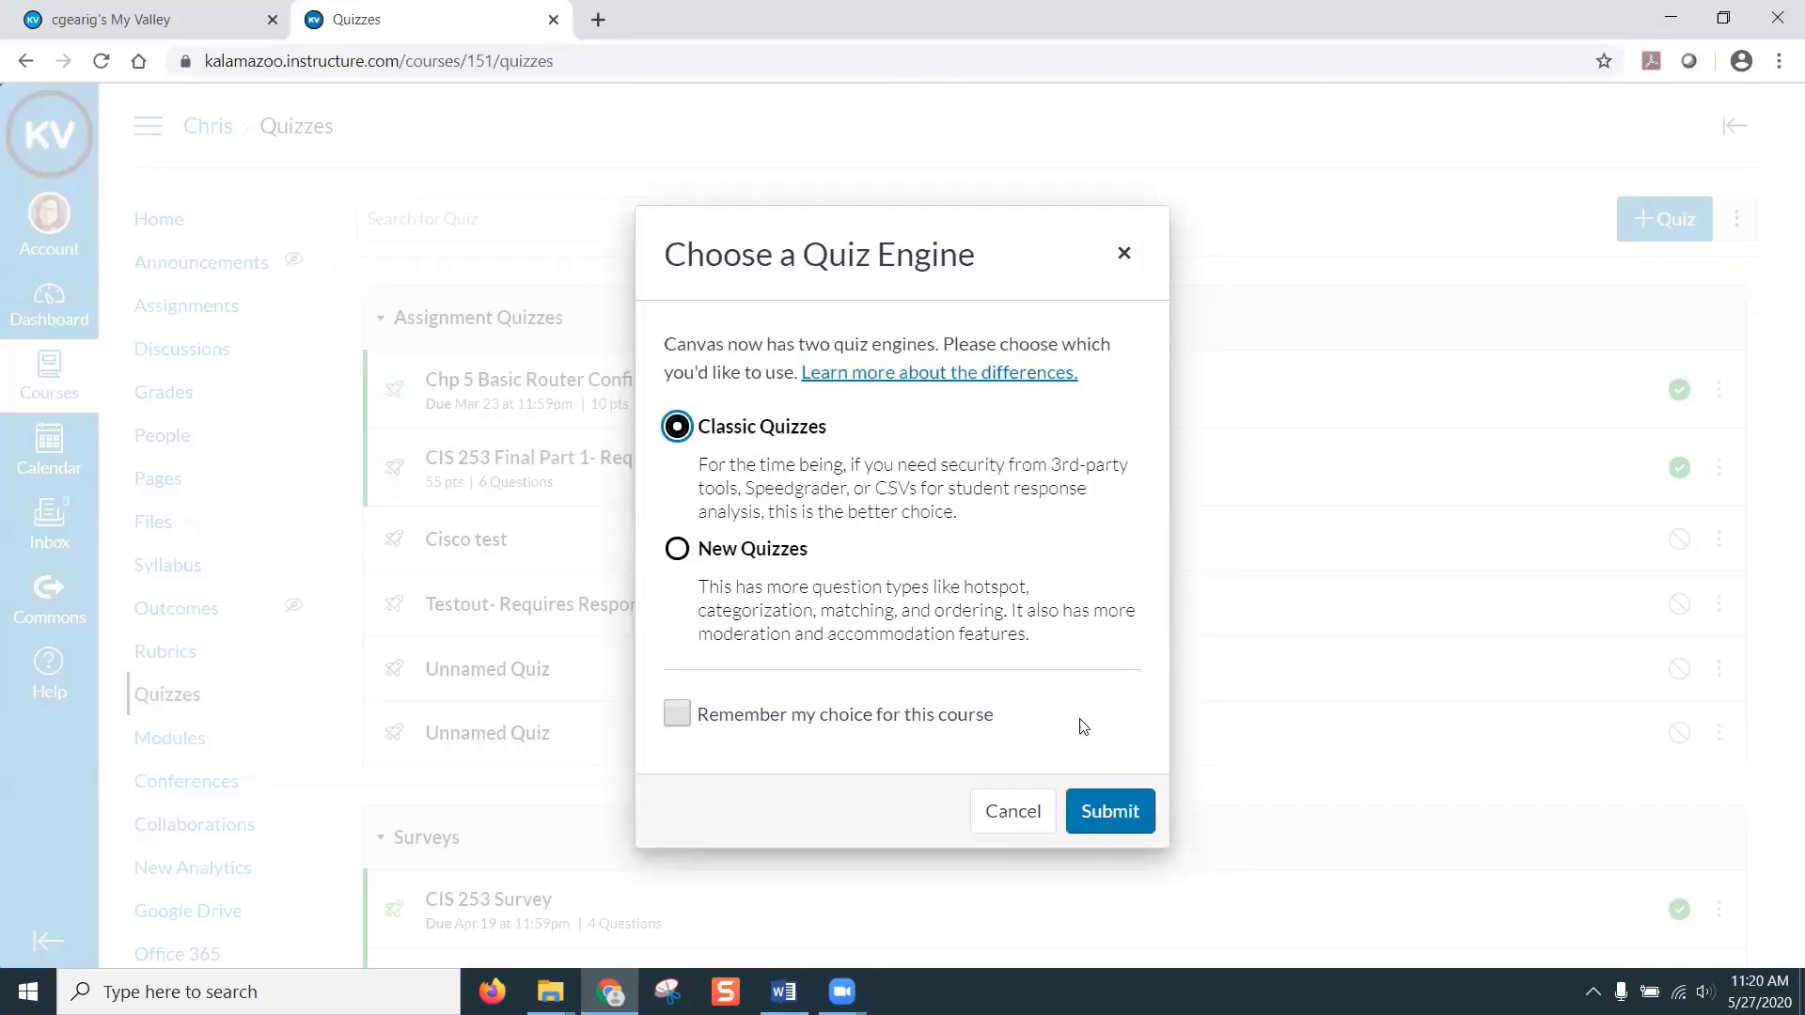
left_click(1112, 812)
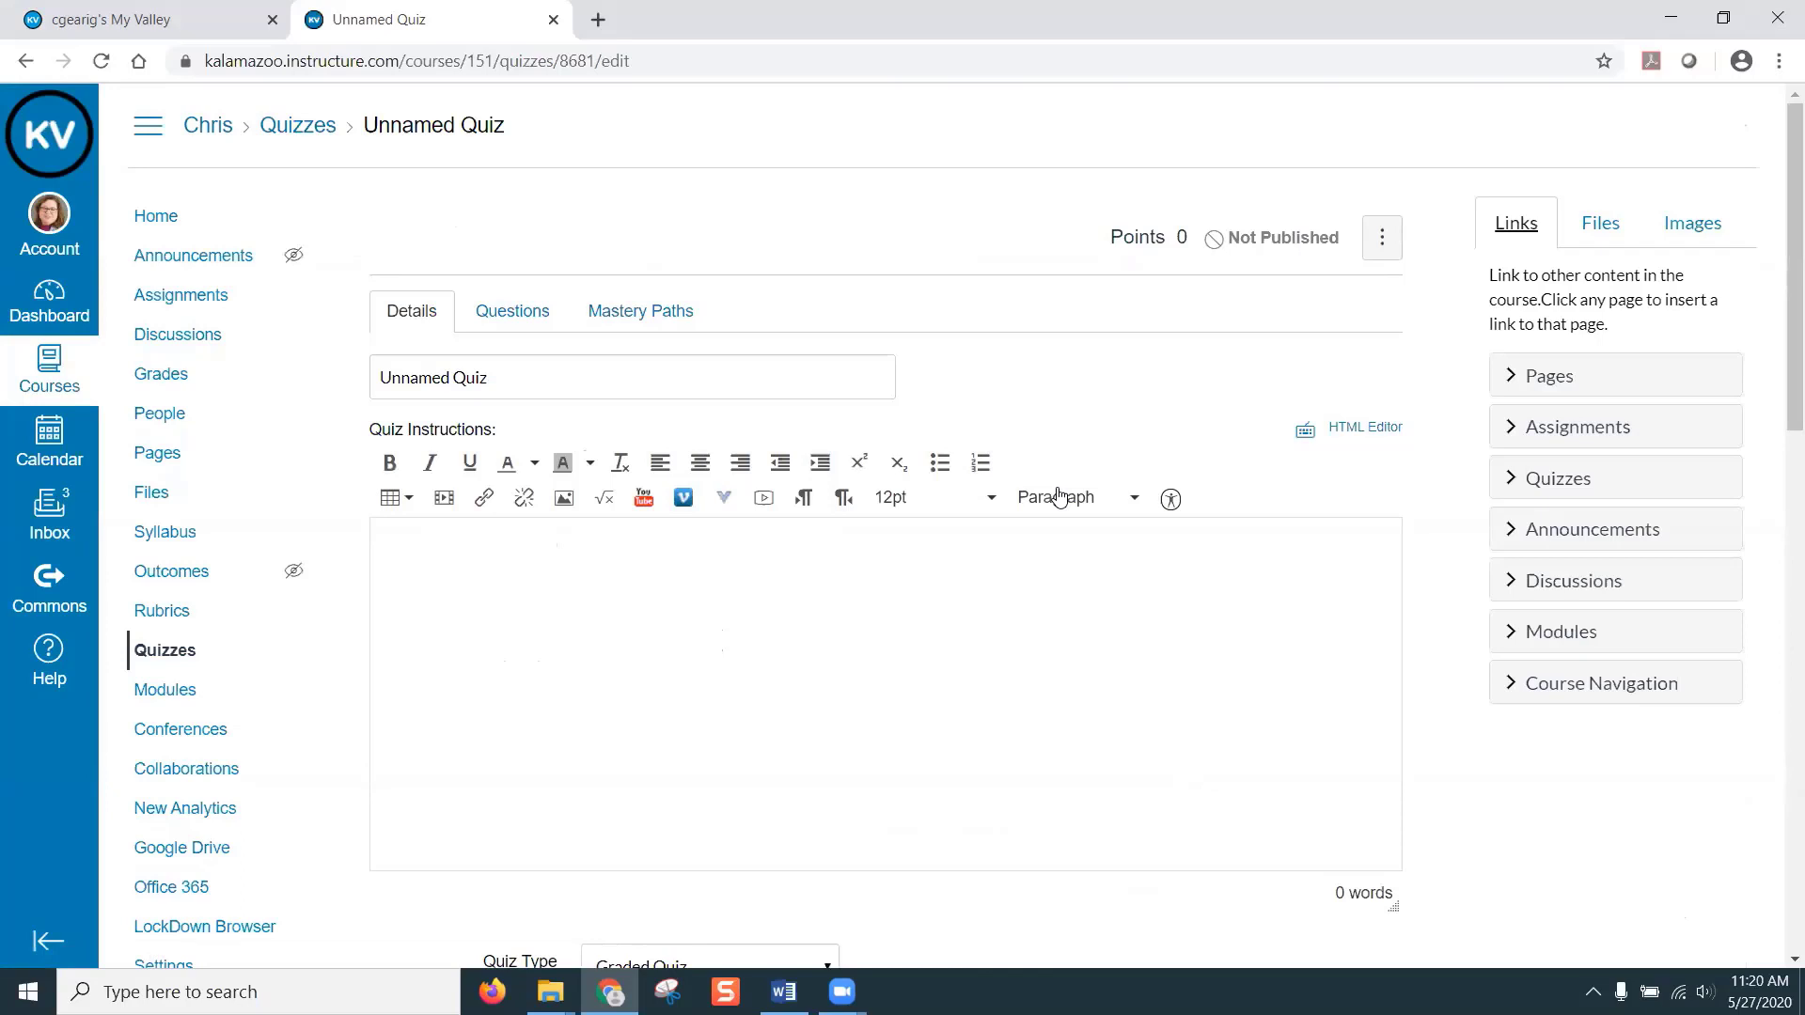
- Name the quiz "CIS 115 Quiz #1" and enter "details information test" as its instructions
left_click_drag(527, 376, 322, 377)
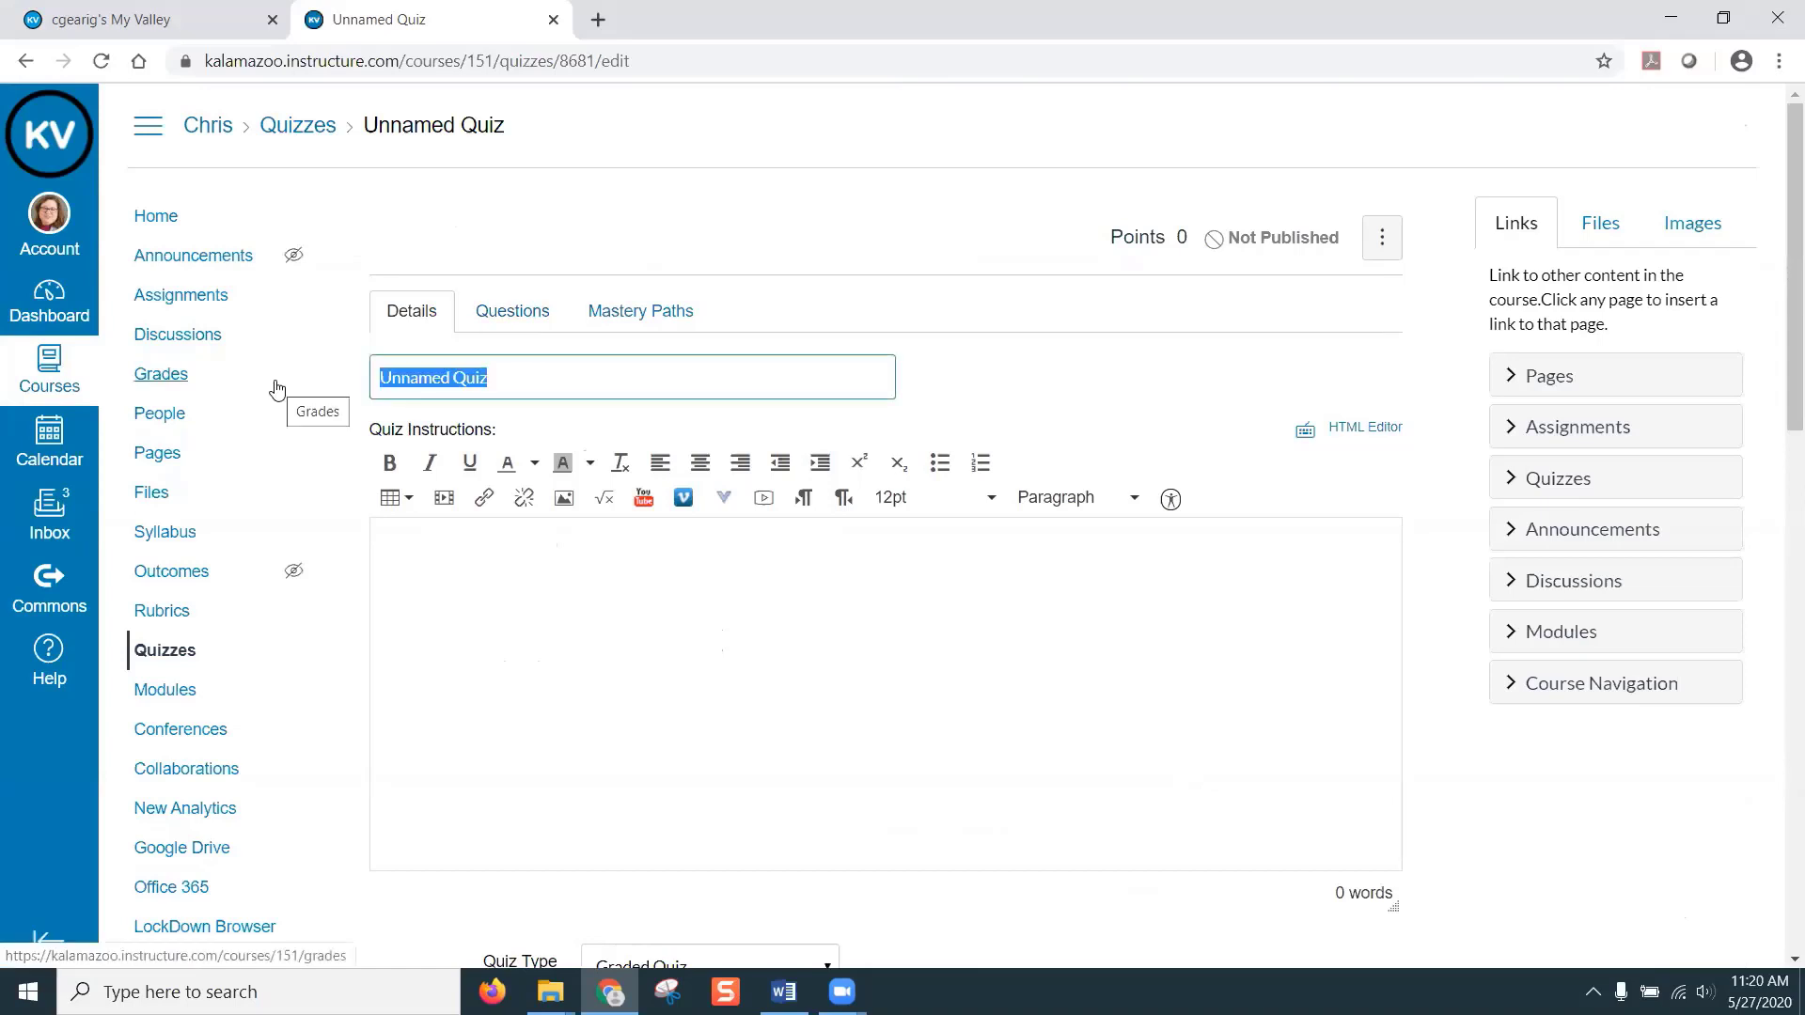
type("CIS 115")
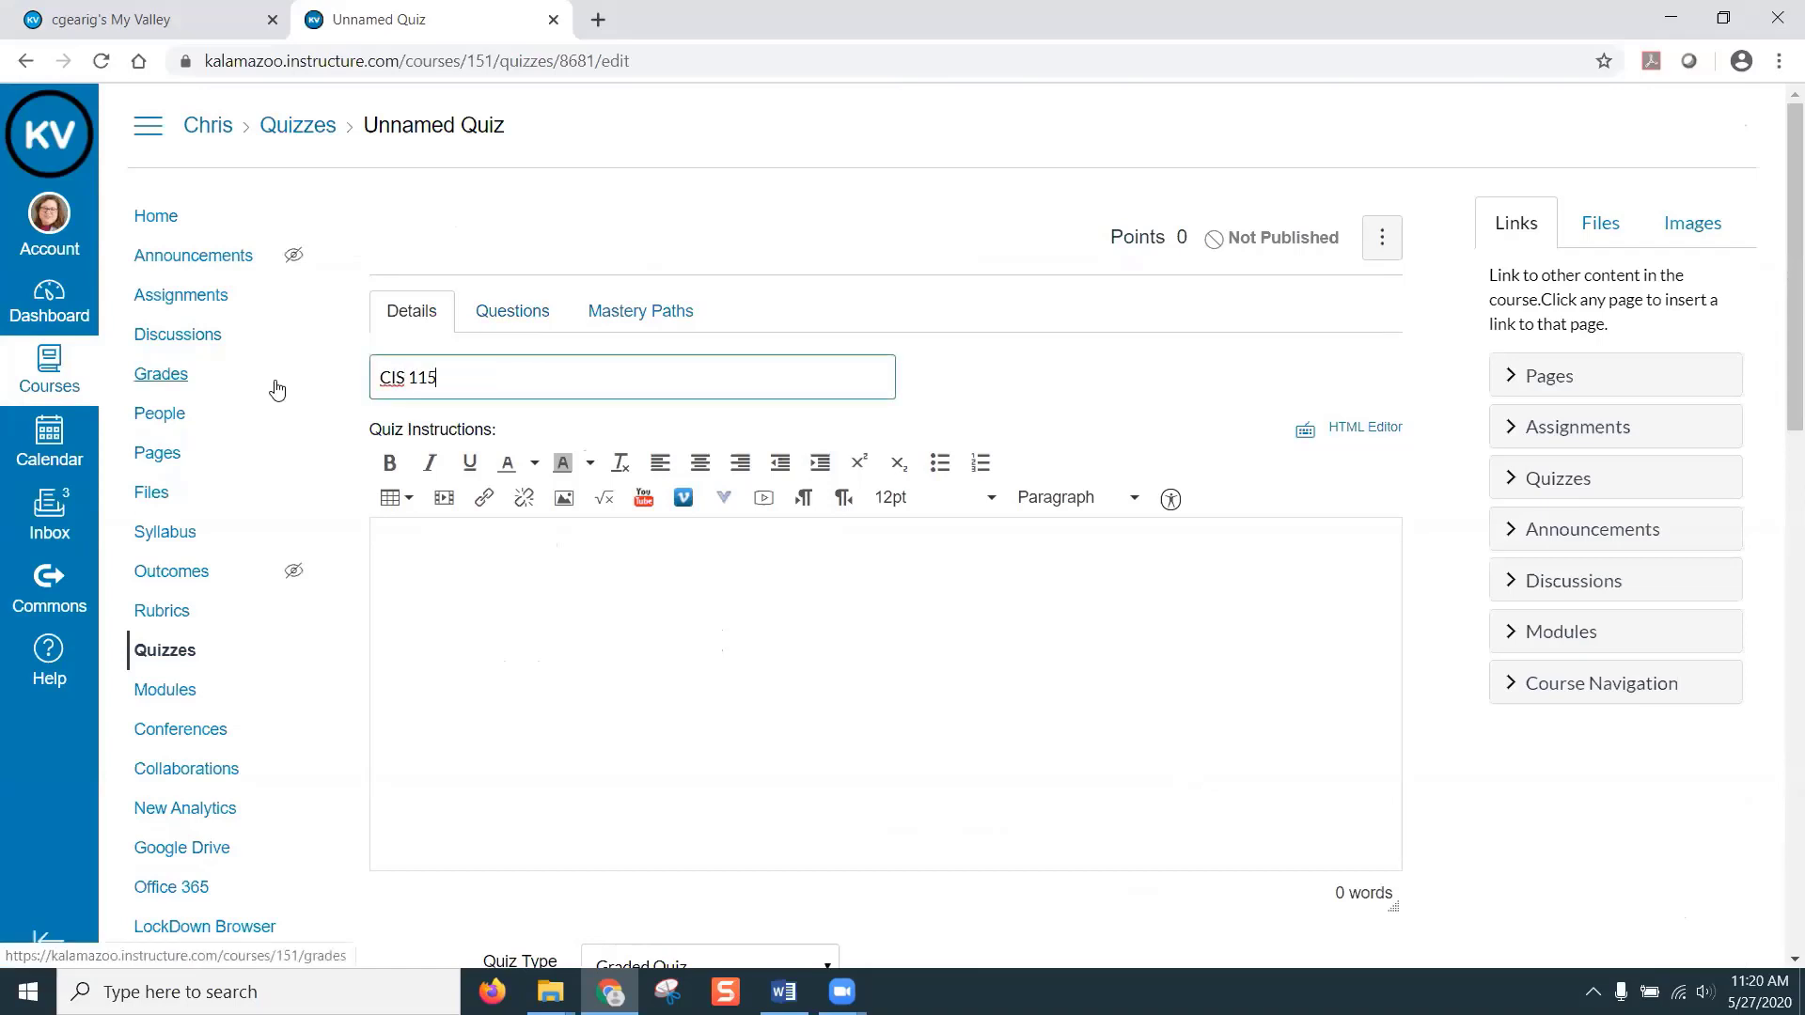
type(" Quiz #1")
left_click(441, 564)
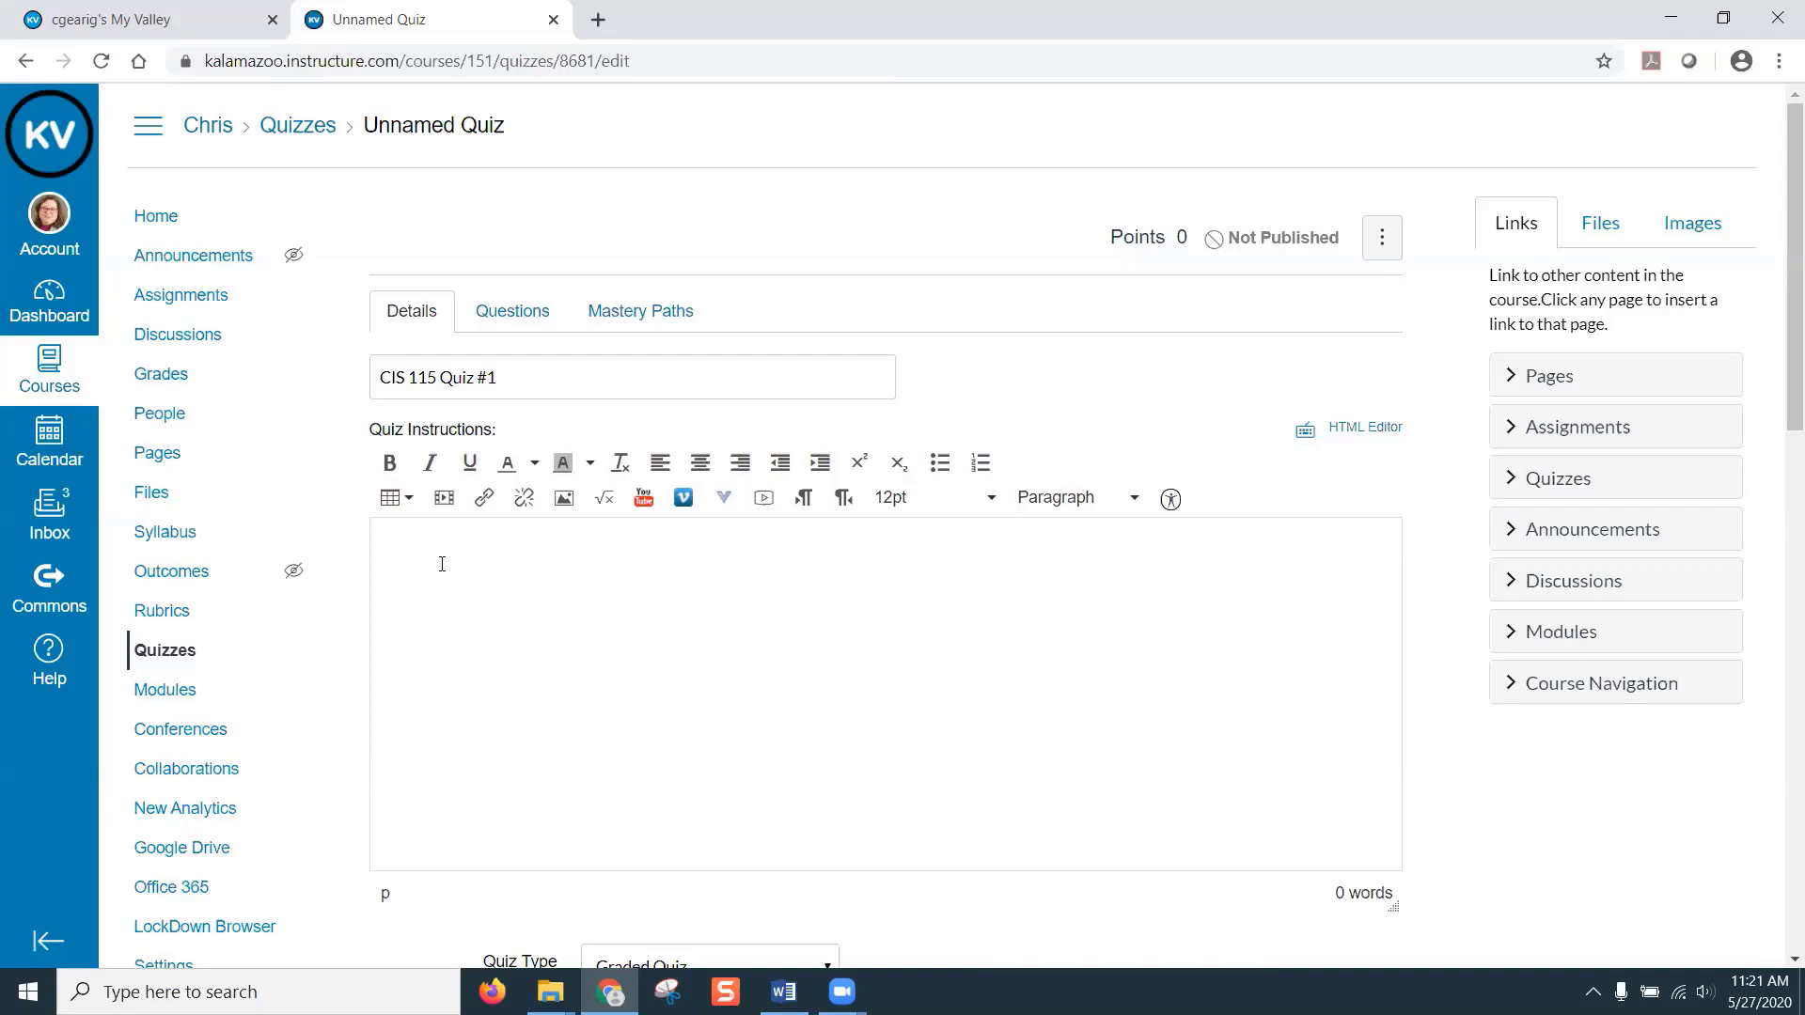
type("details information test")
- Keep the quiz in the Assignments group and set a time limit of 45 minutes
scroll(940, 836, "down", 4)
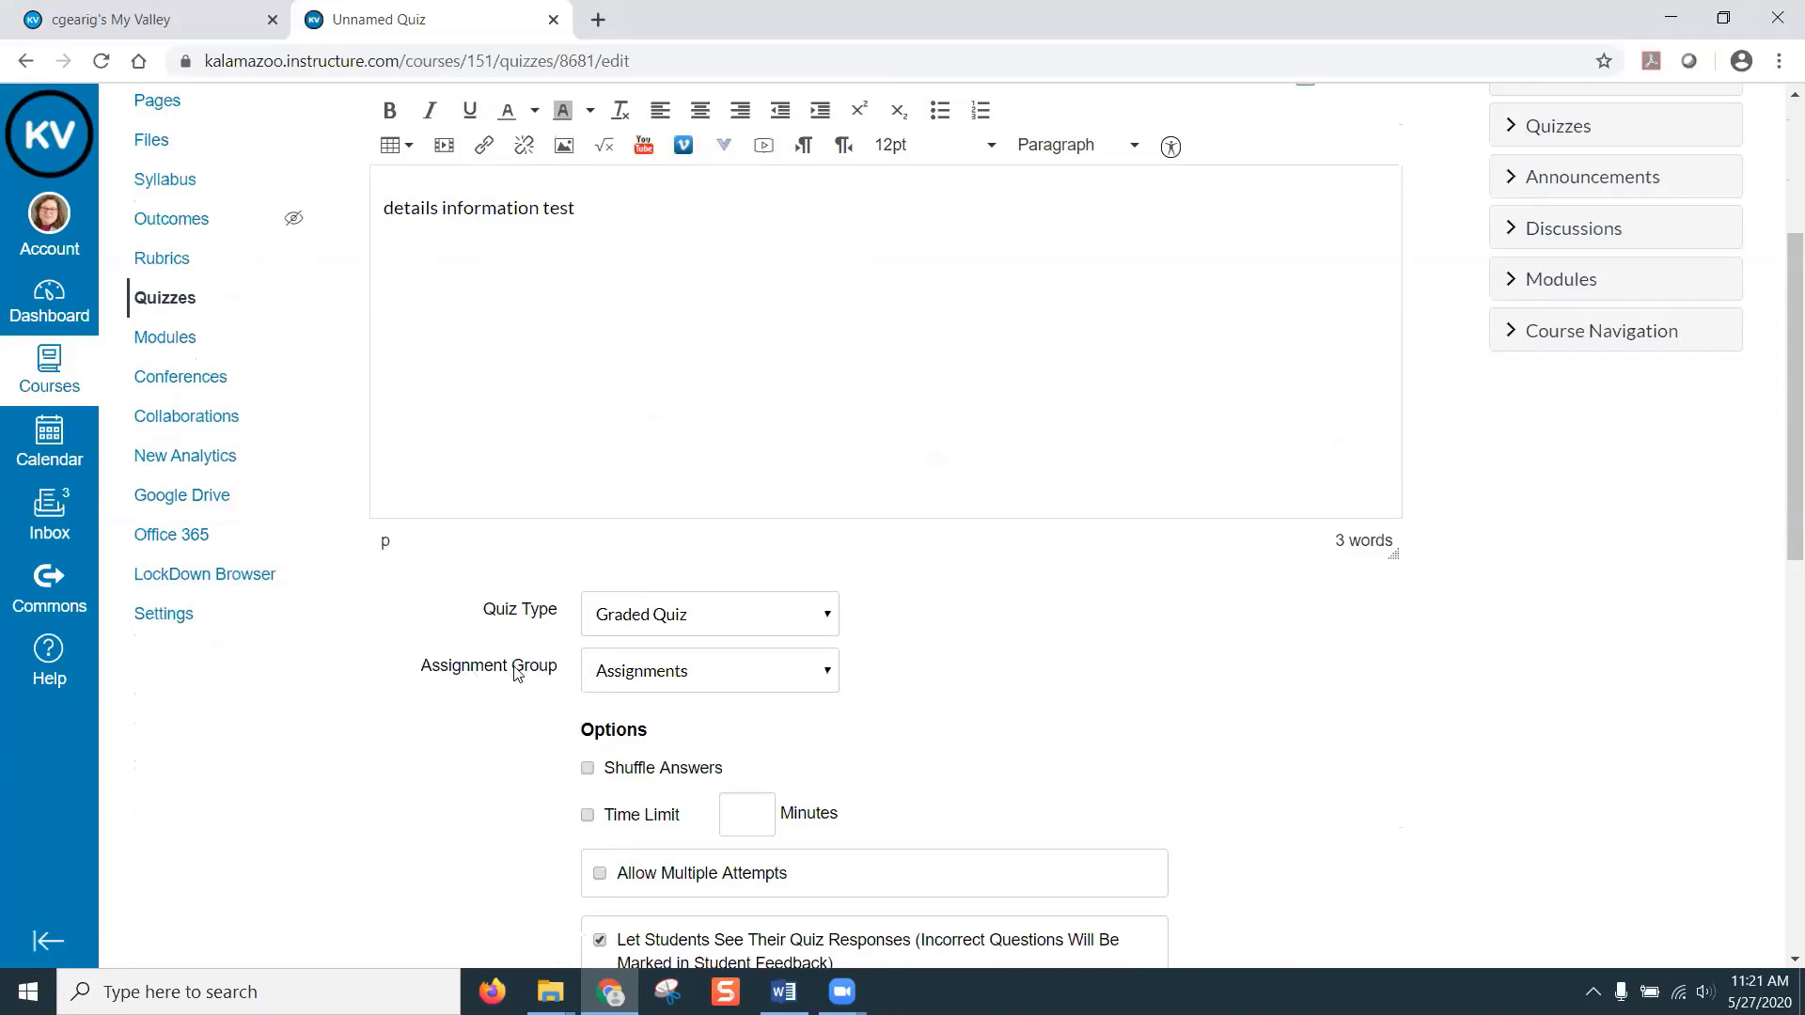
left_click(753, 683)
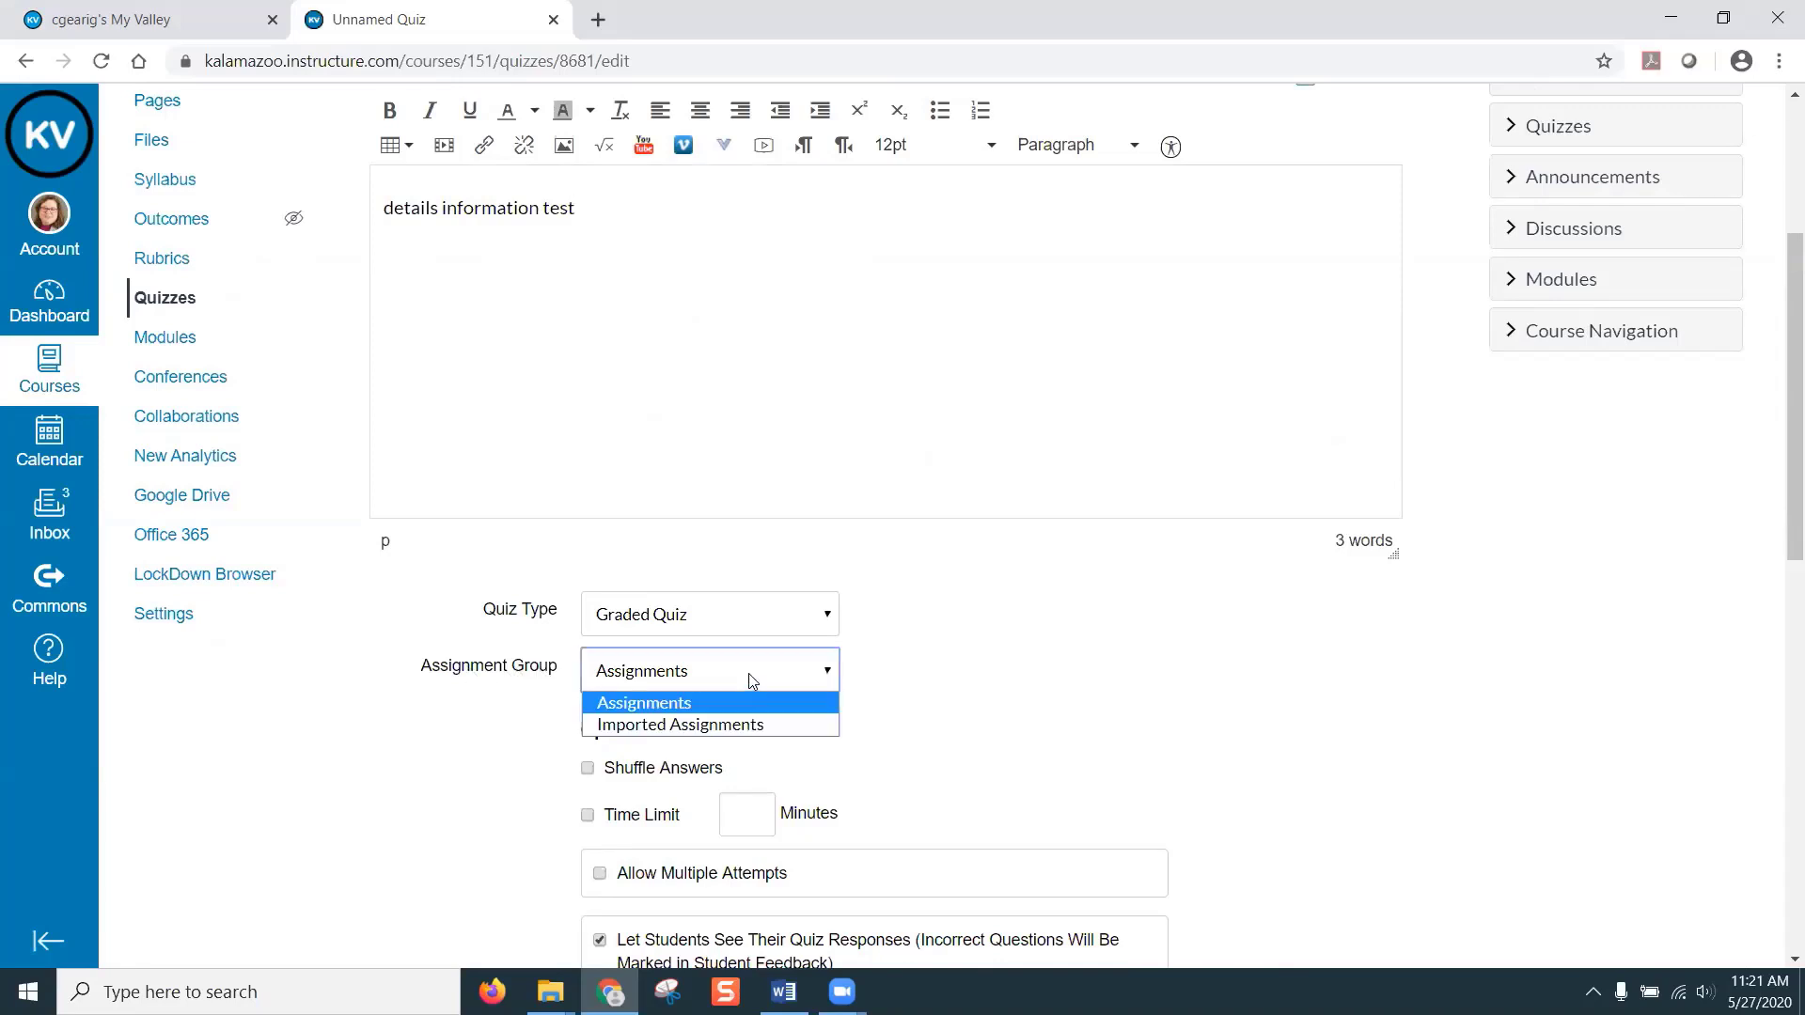
left_click(696, 675)
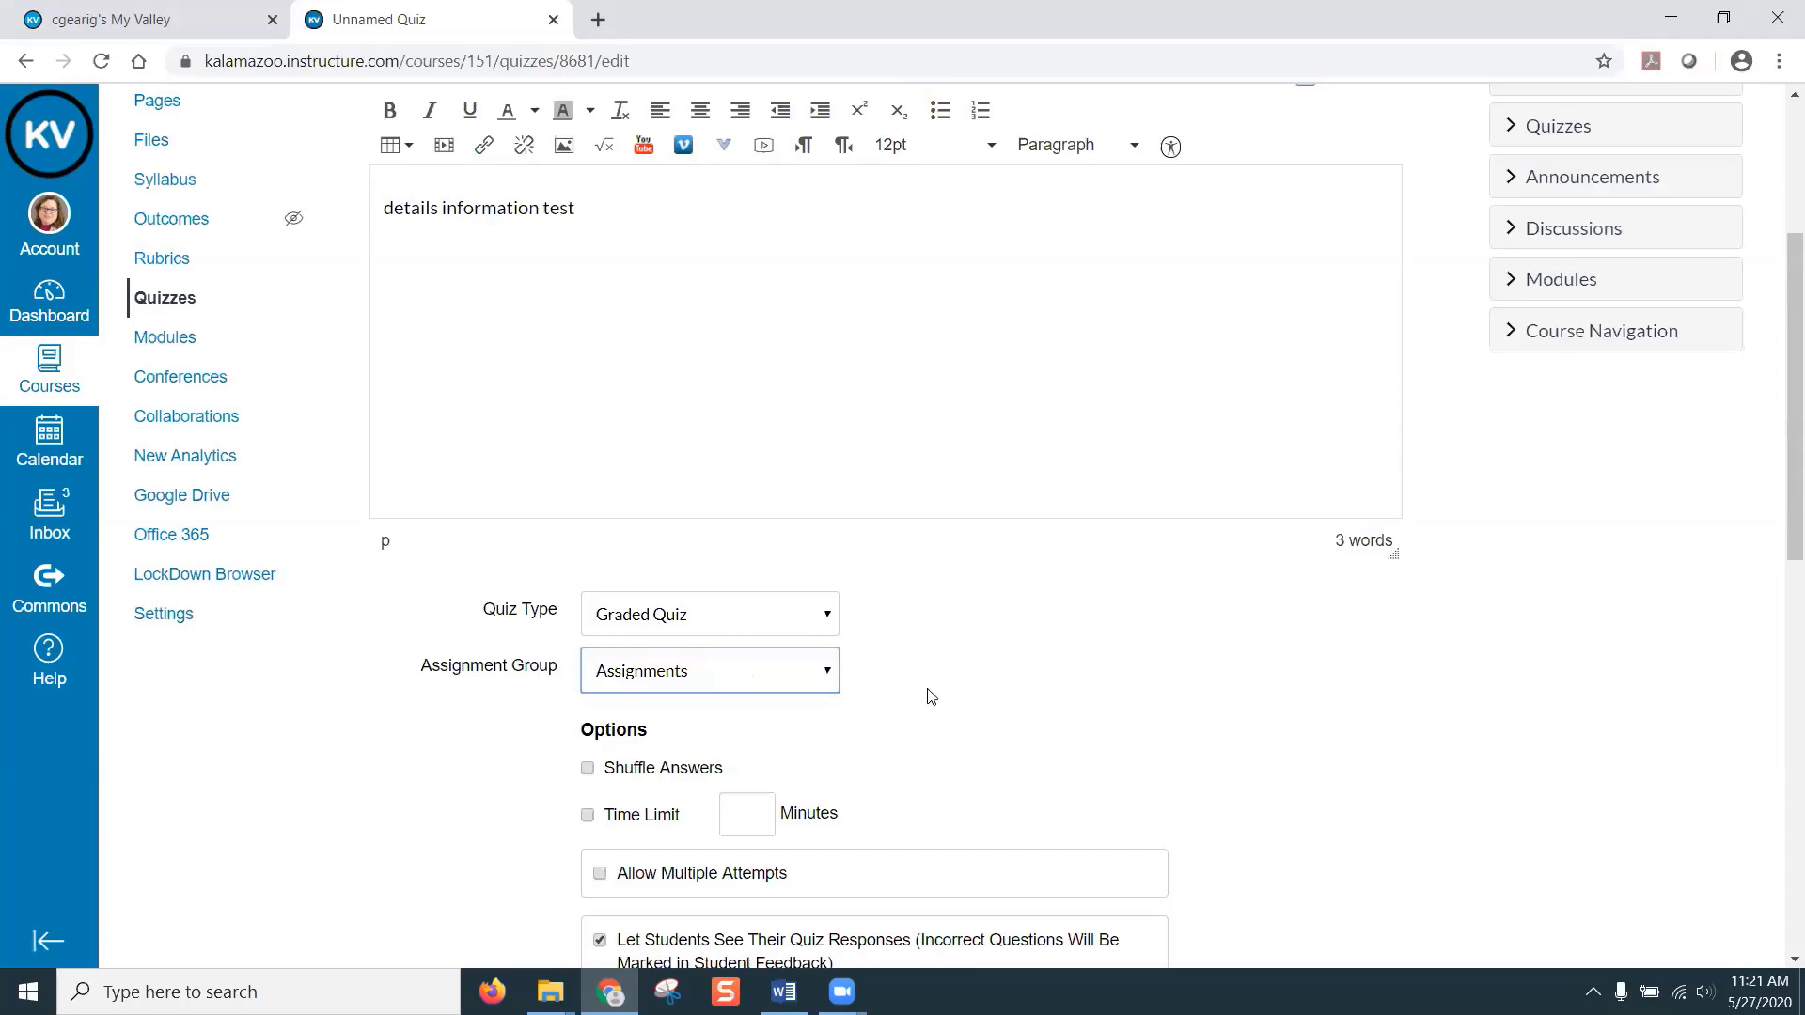
scroll(931, 686, "down", 1)
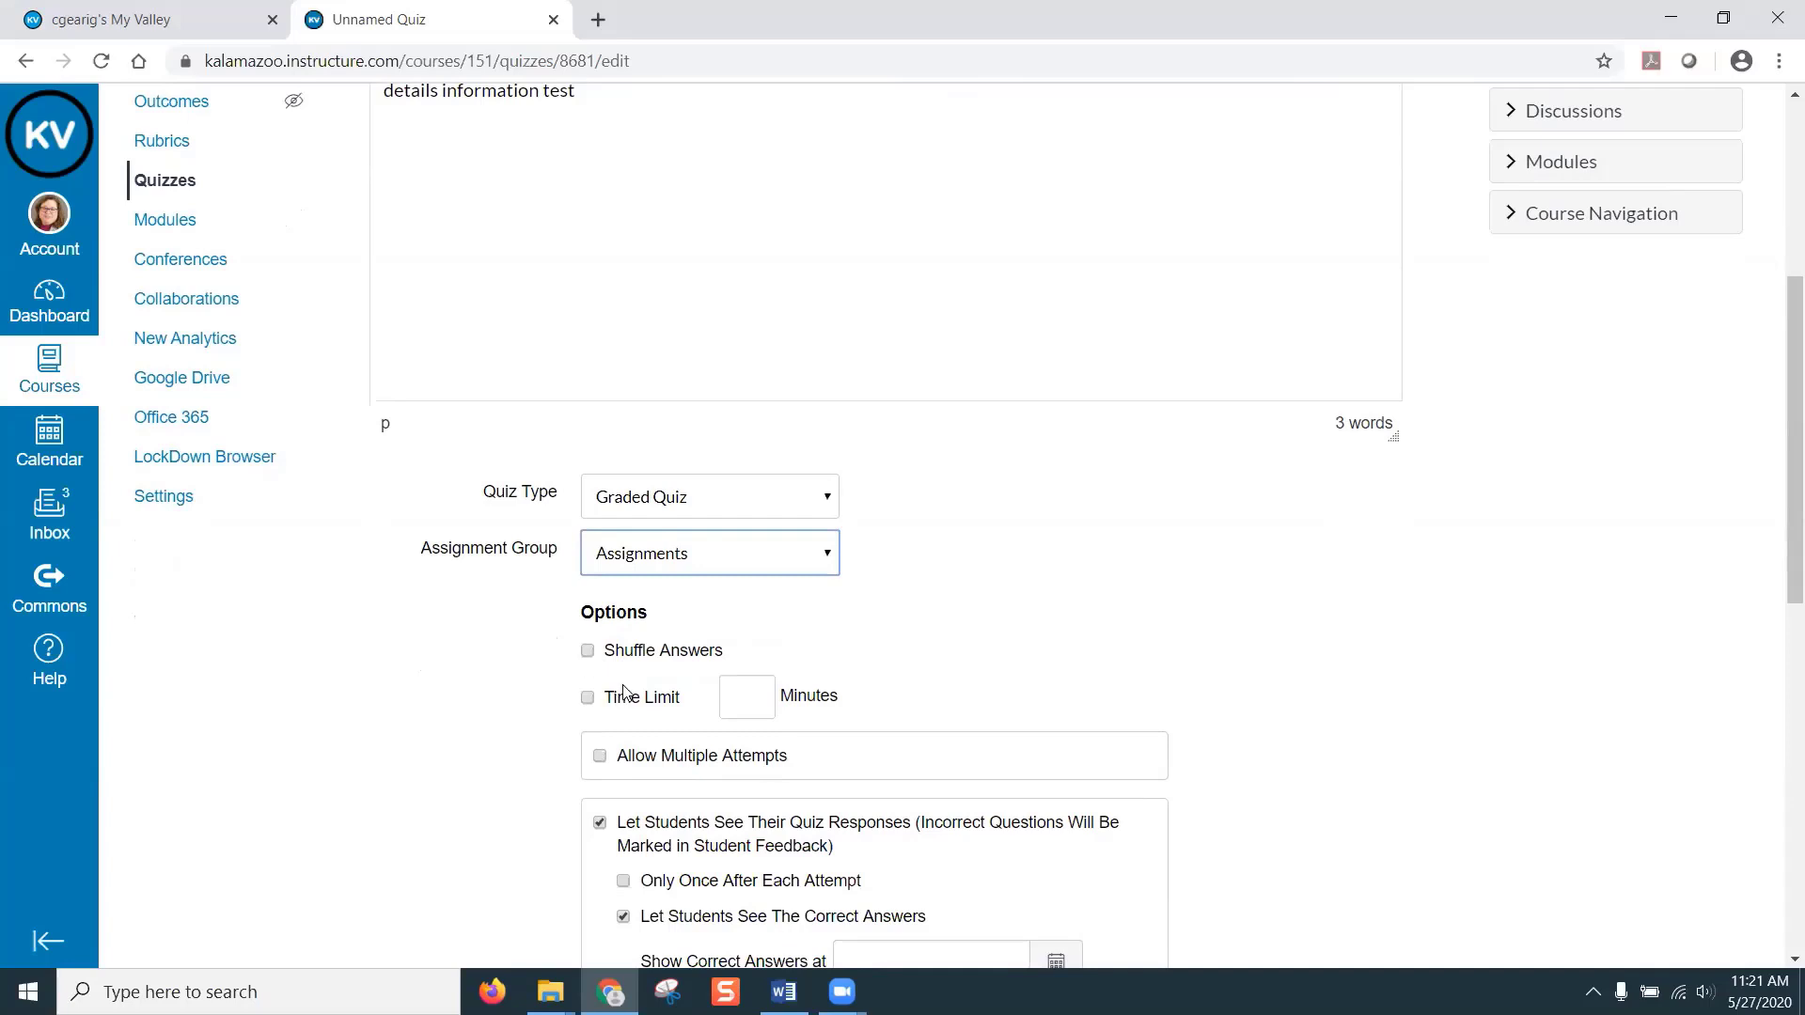
scroll(622, 696, "down", 1)
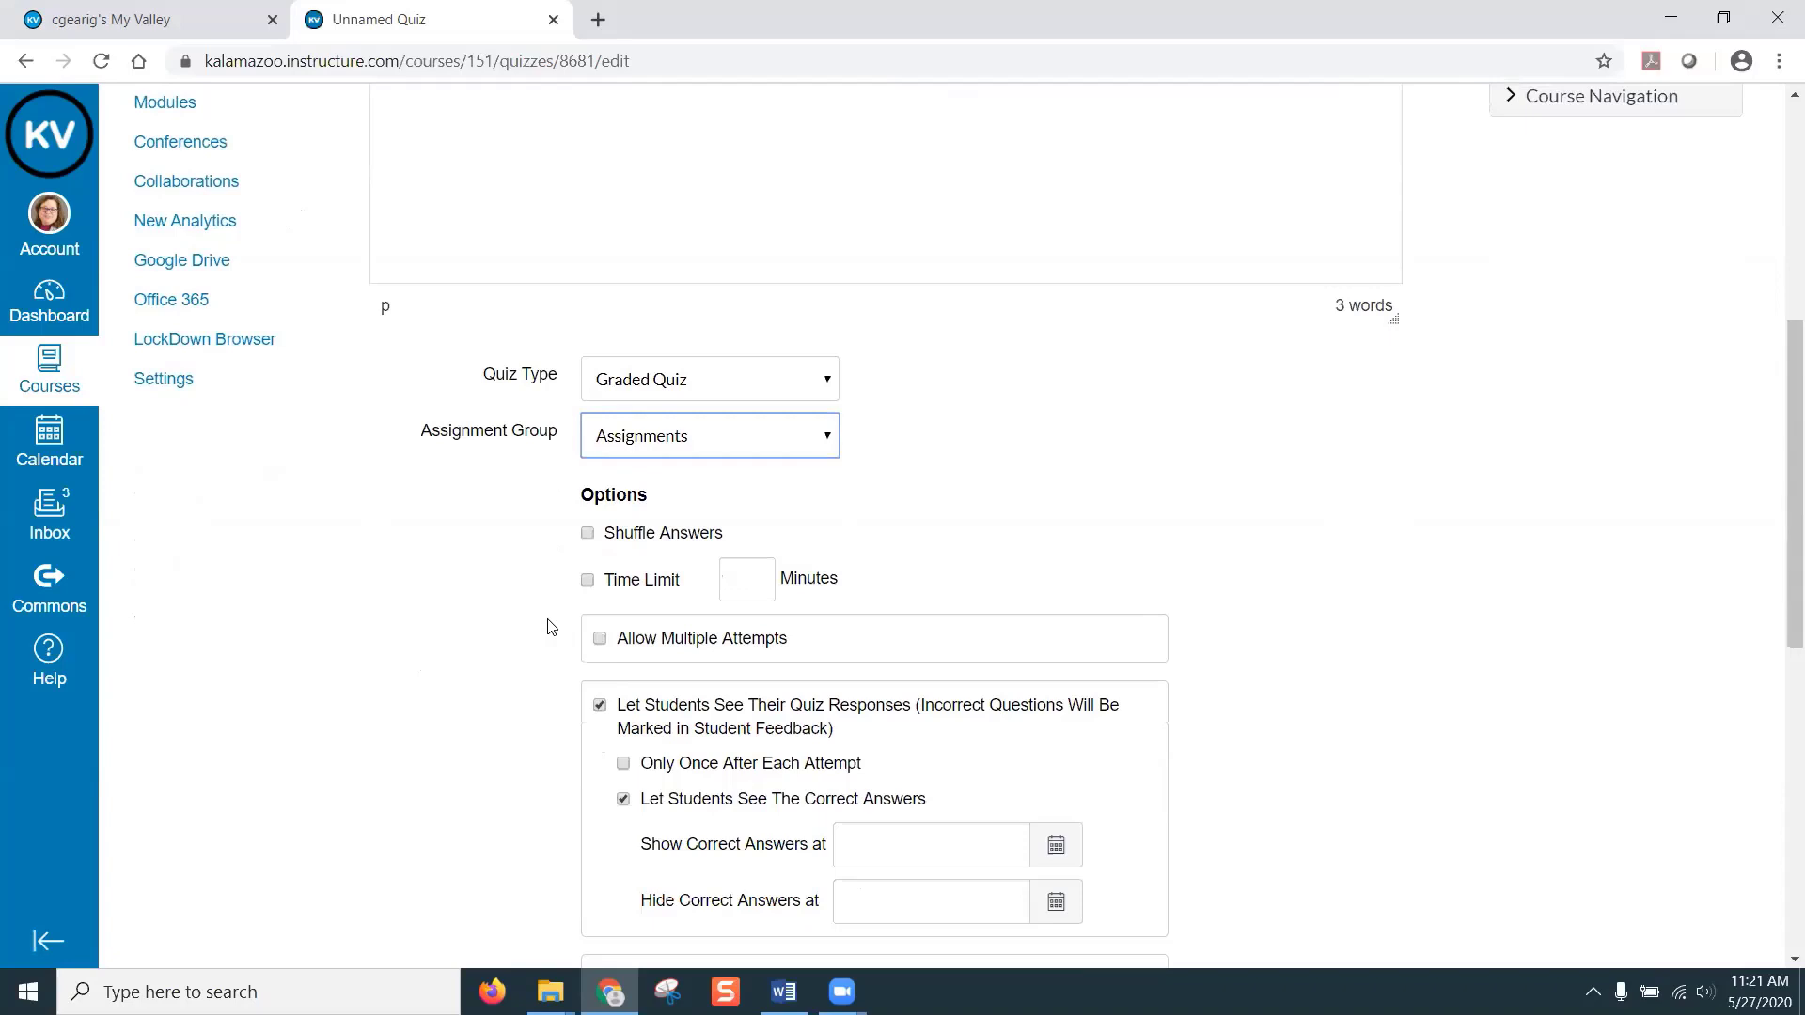
left_click(586, 581)
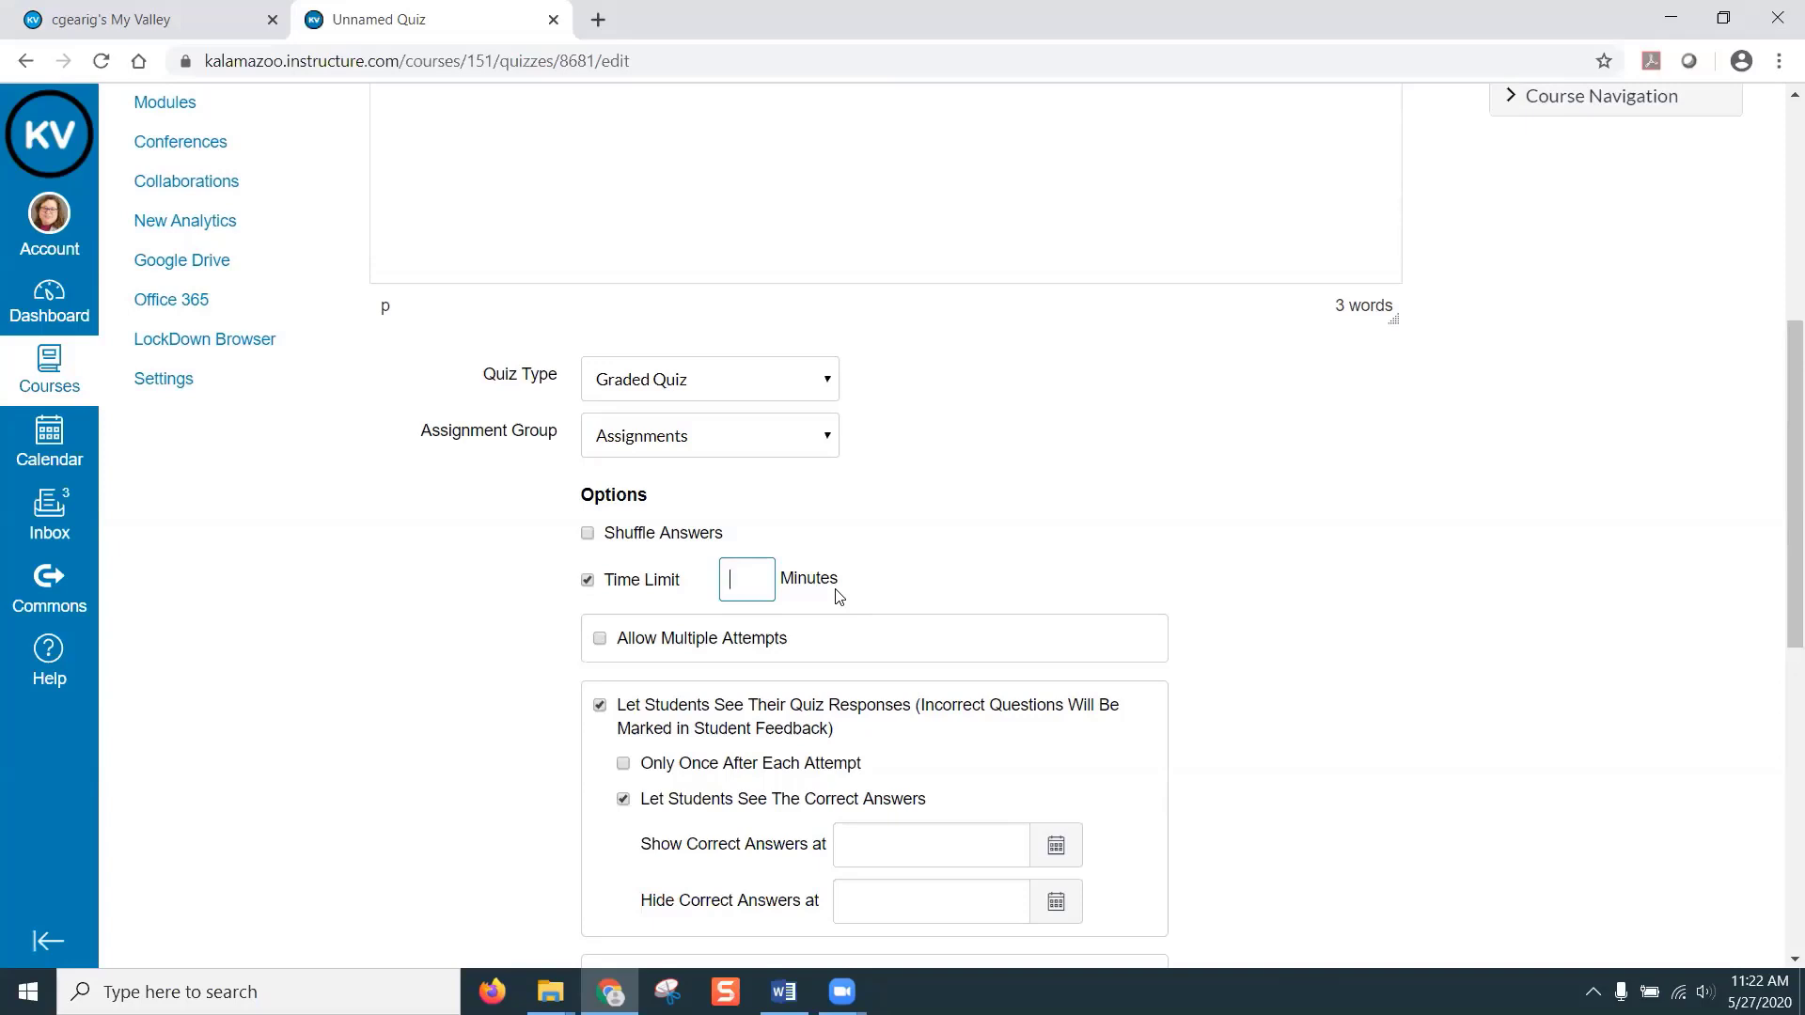
type("45")
- Stop letting students see their quiz responses after taking the quiz
scroll(1063, 592, "down", 2)
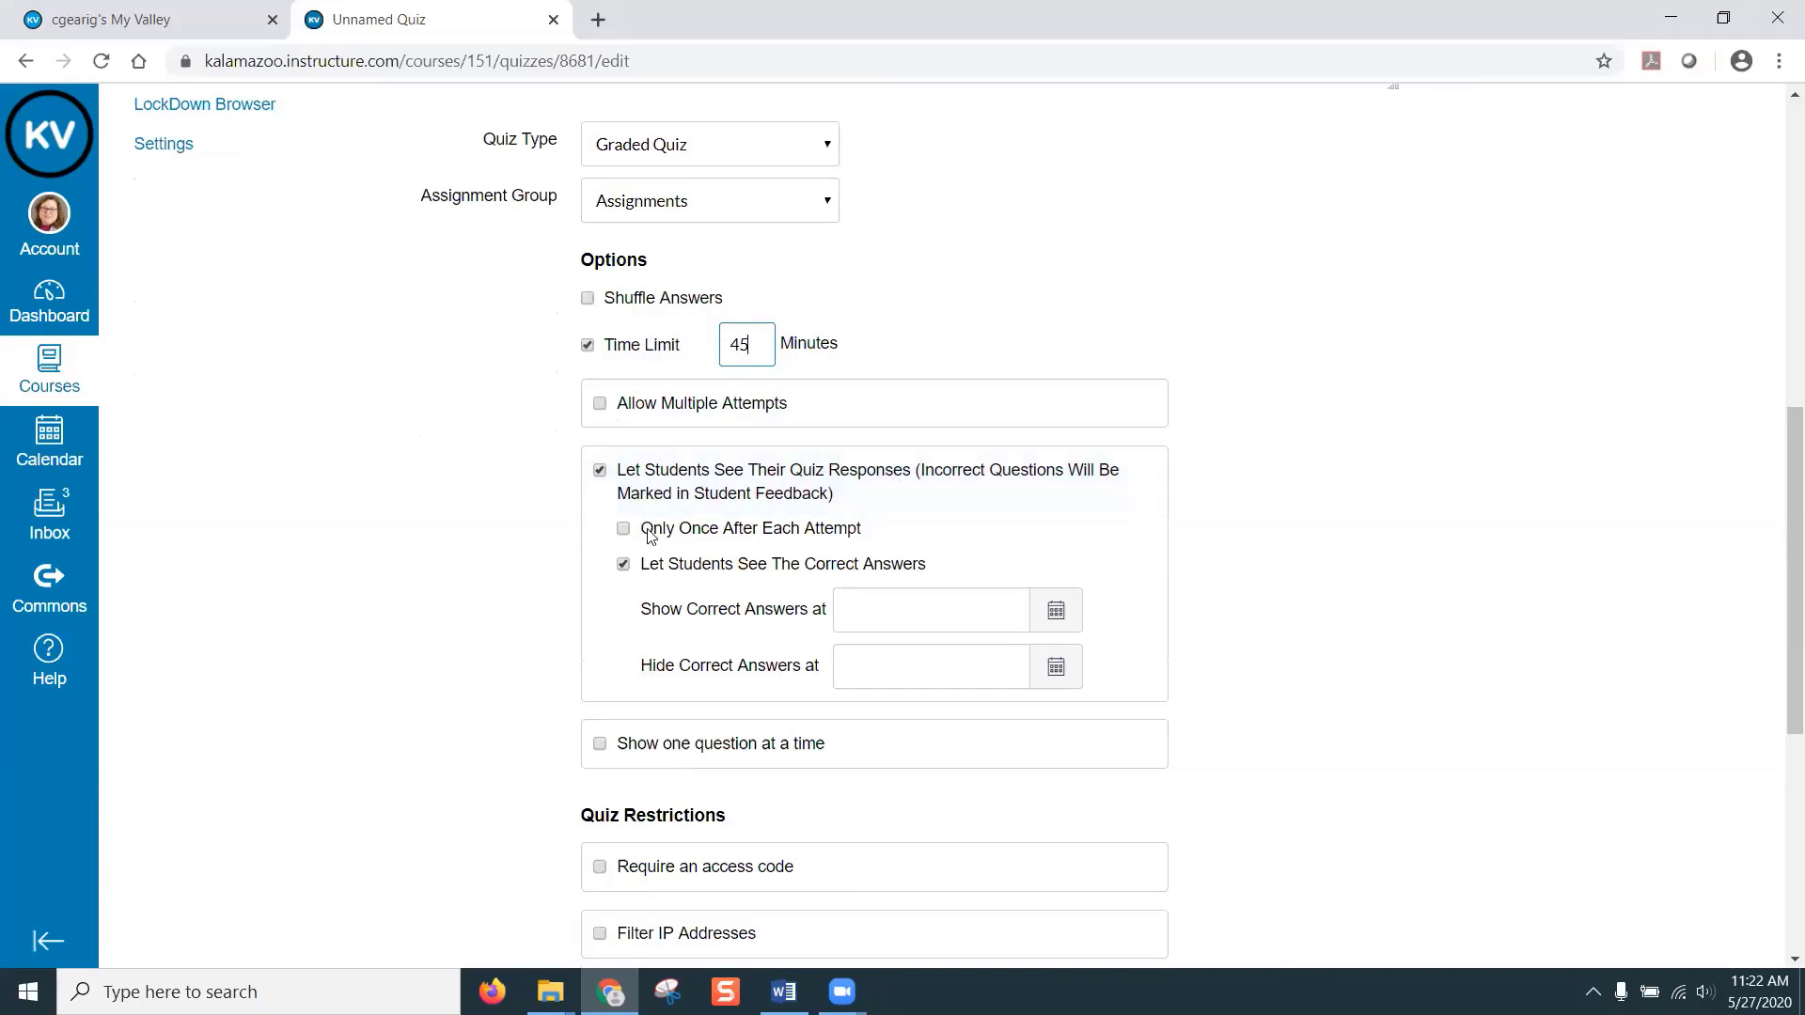
left_click(600, 470)
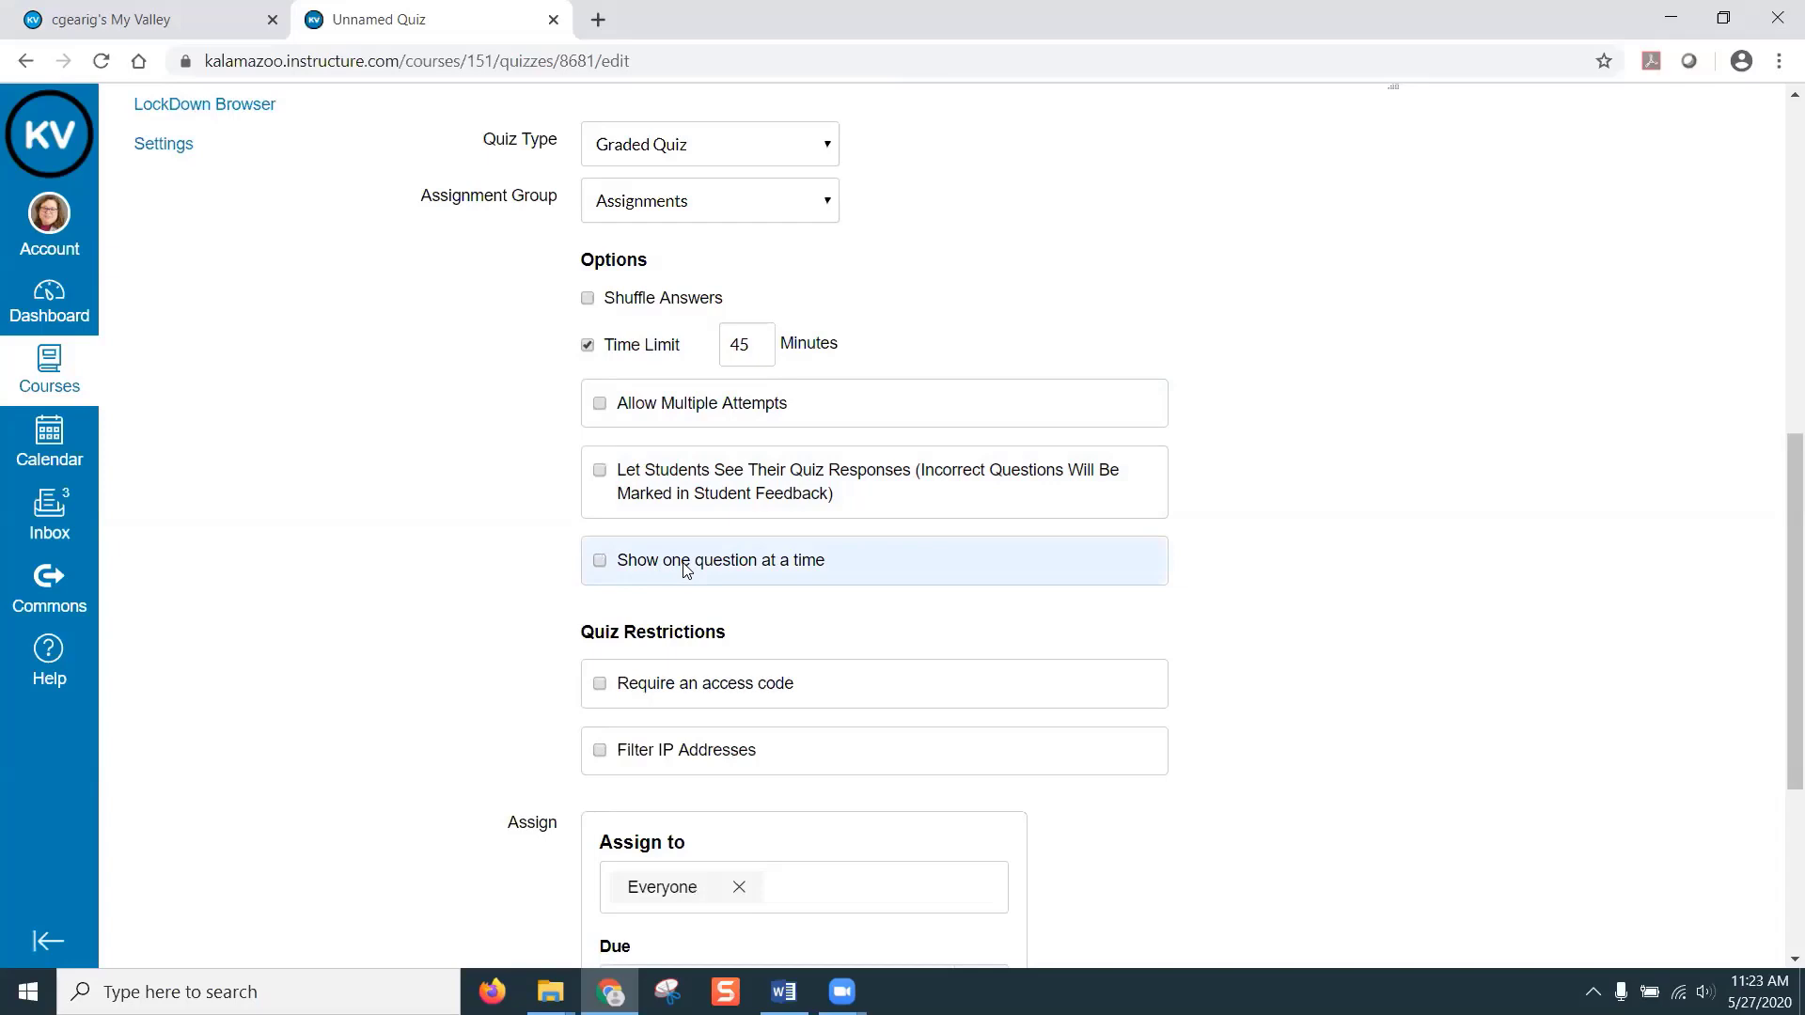
scroll(841, 606, "down", 1)
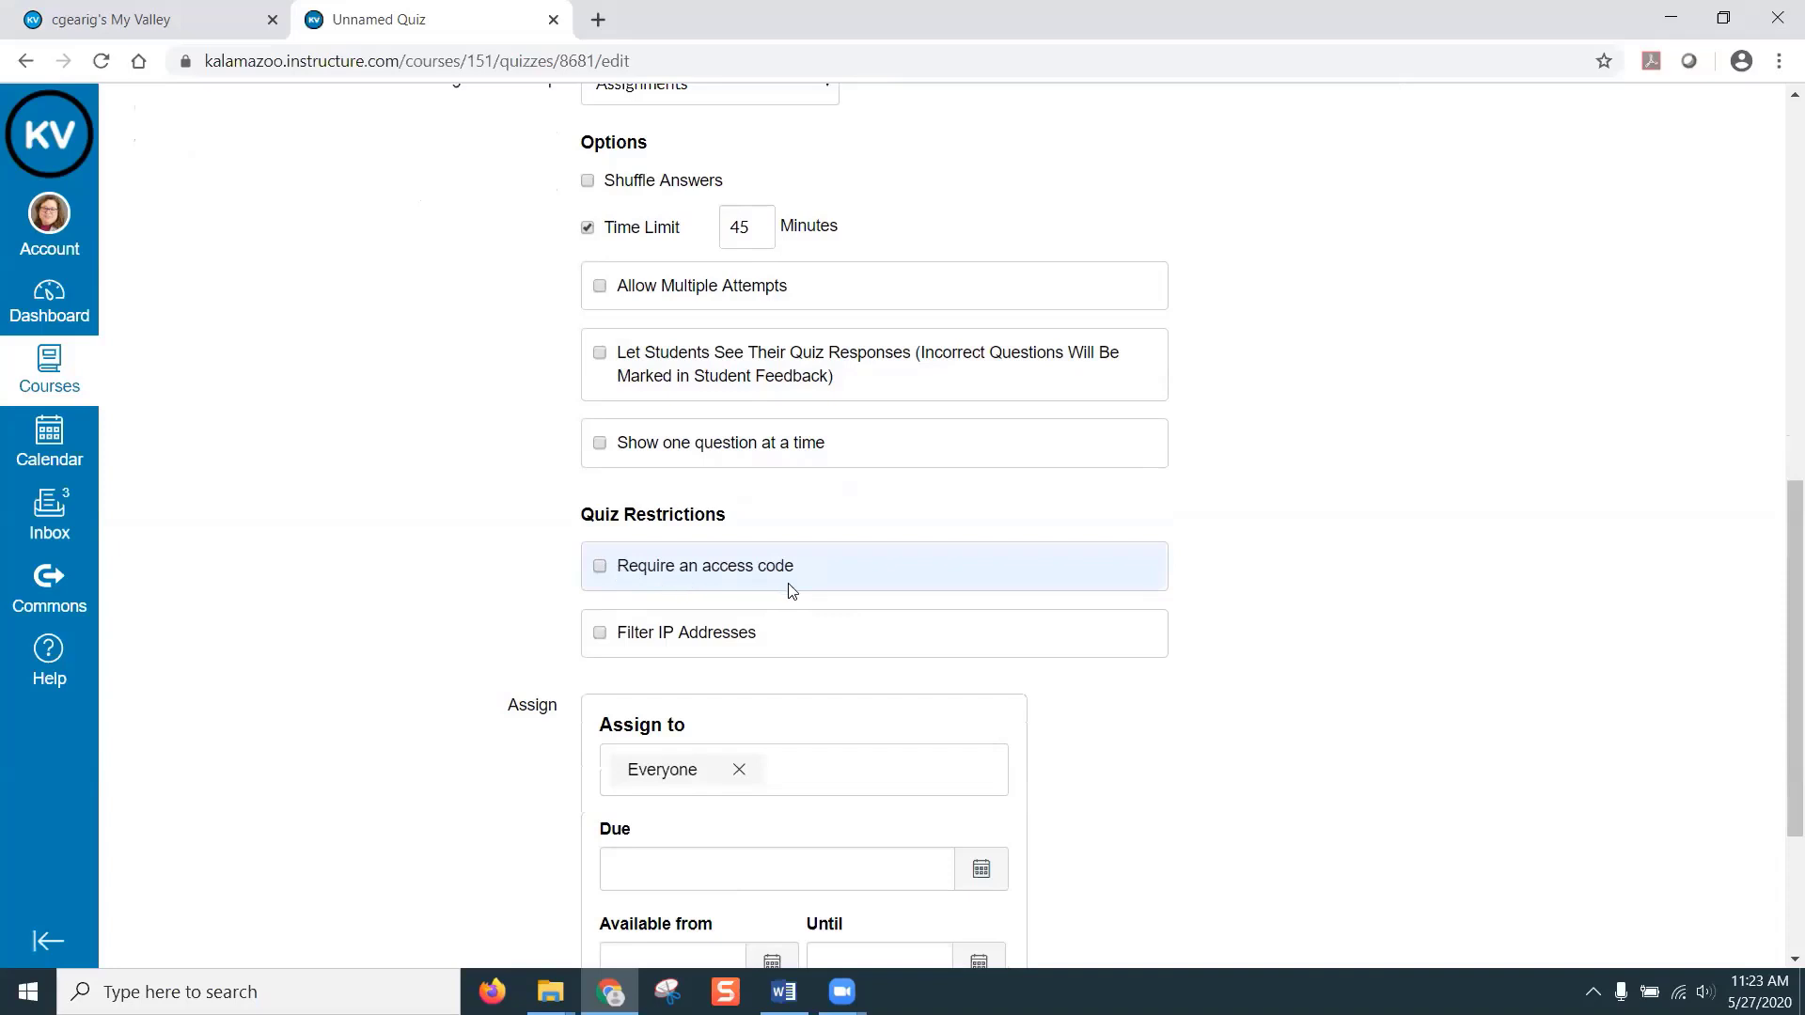
left_click(602, 569)
left_click(703, 618)
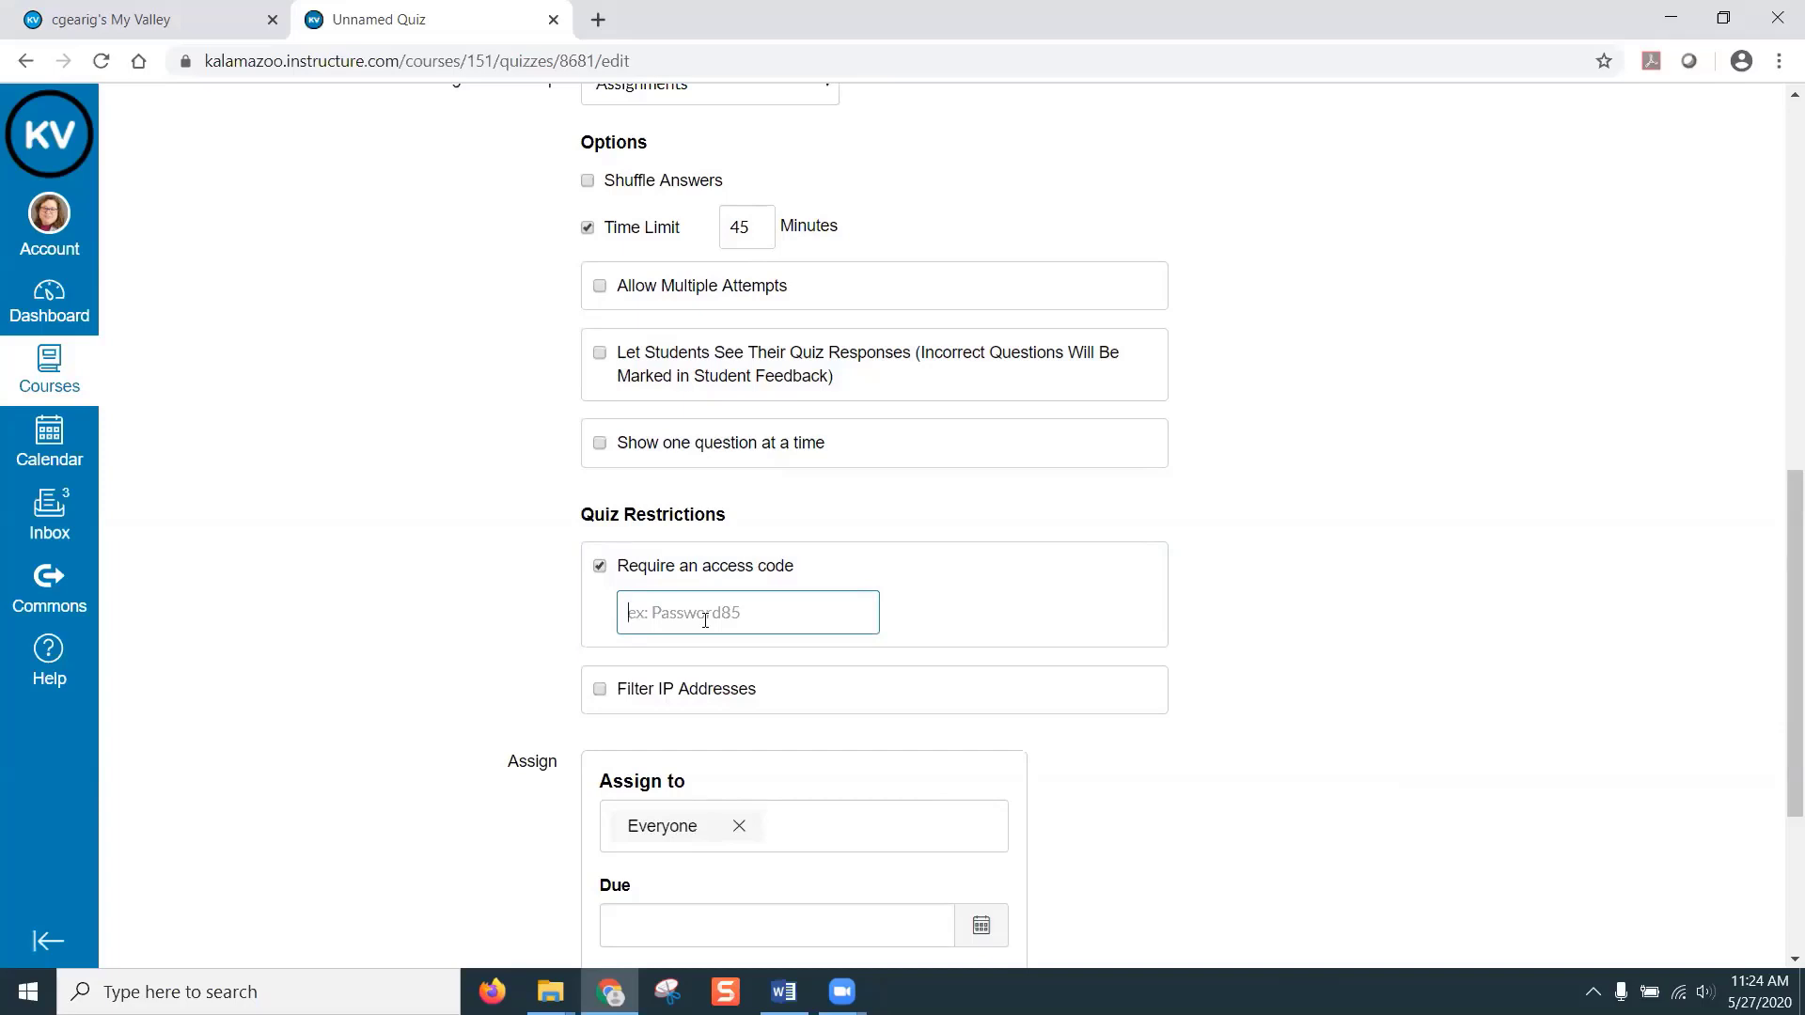
scroll(705, 621, "down", 1)
scroll(1157, 526, "down", 2)
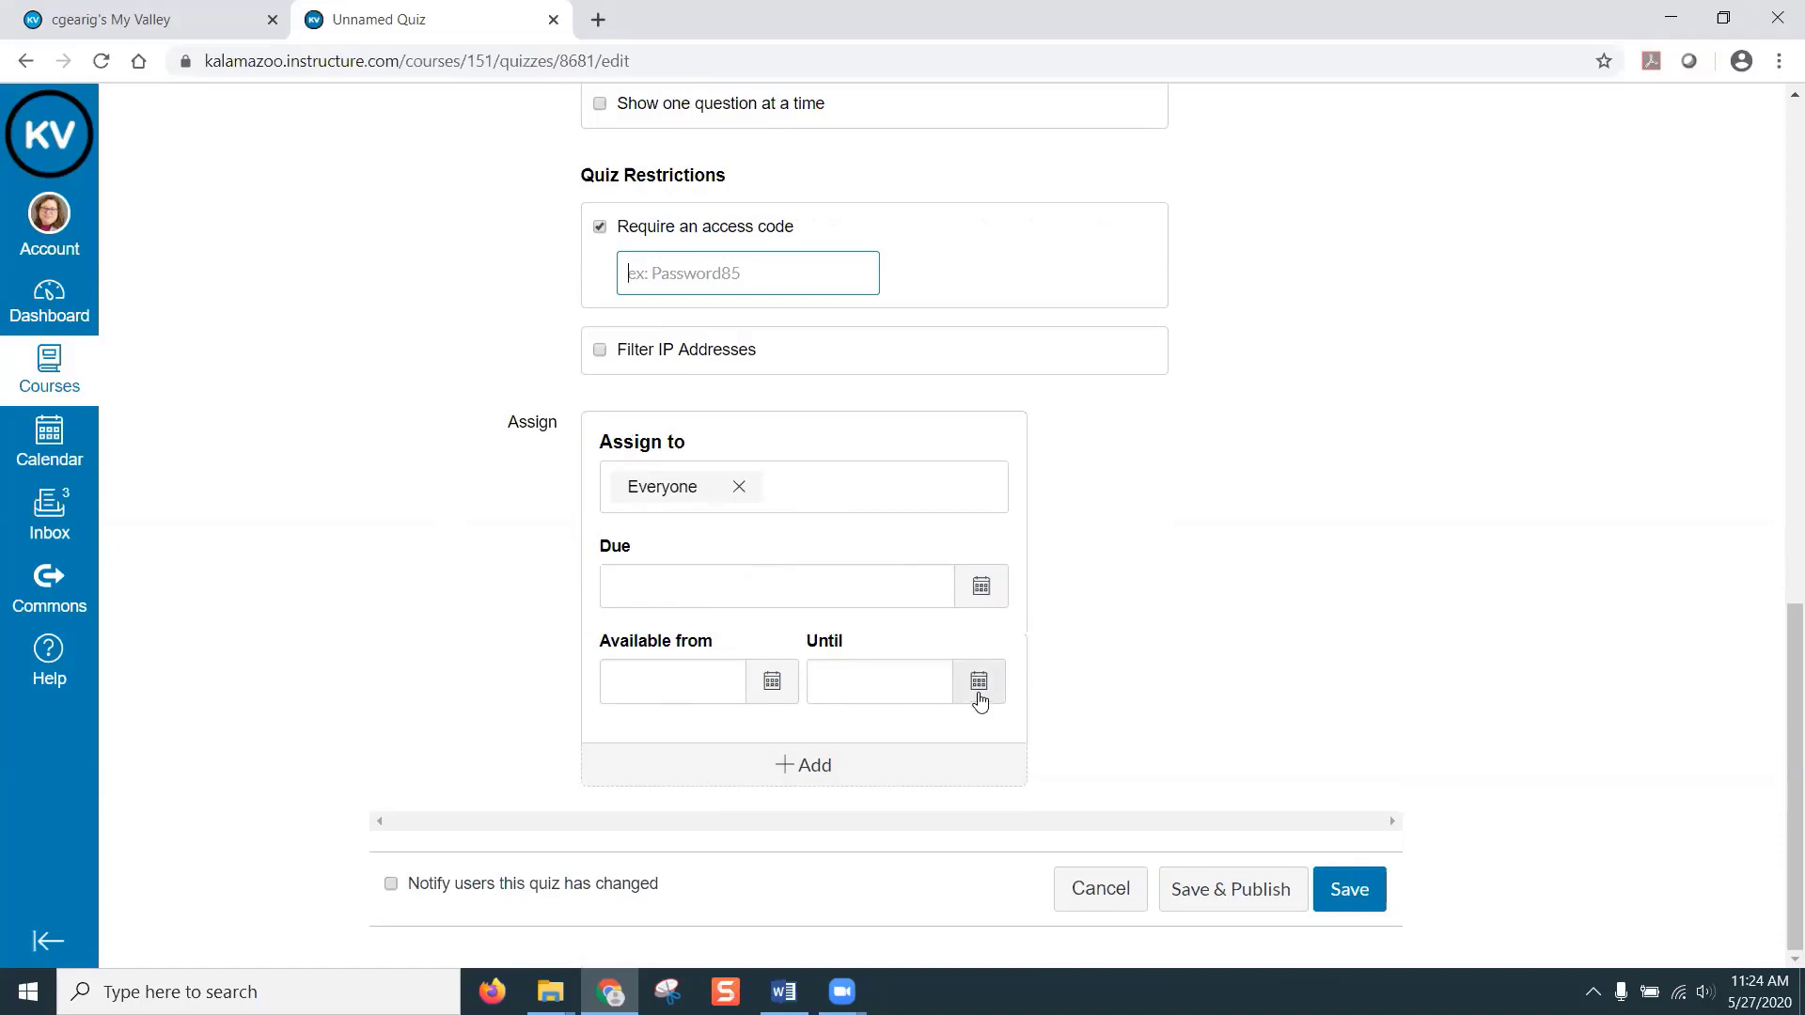
left_click(599, 226)
- Insert links to the course files Final.PNG and the CIS253TR winter .xls file on separate lines below the quiz instructions
scroll(1027, 504, "up", 9)
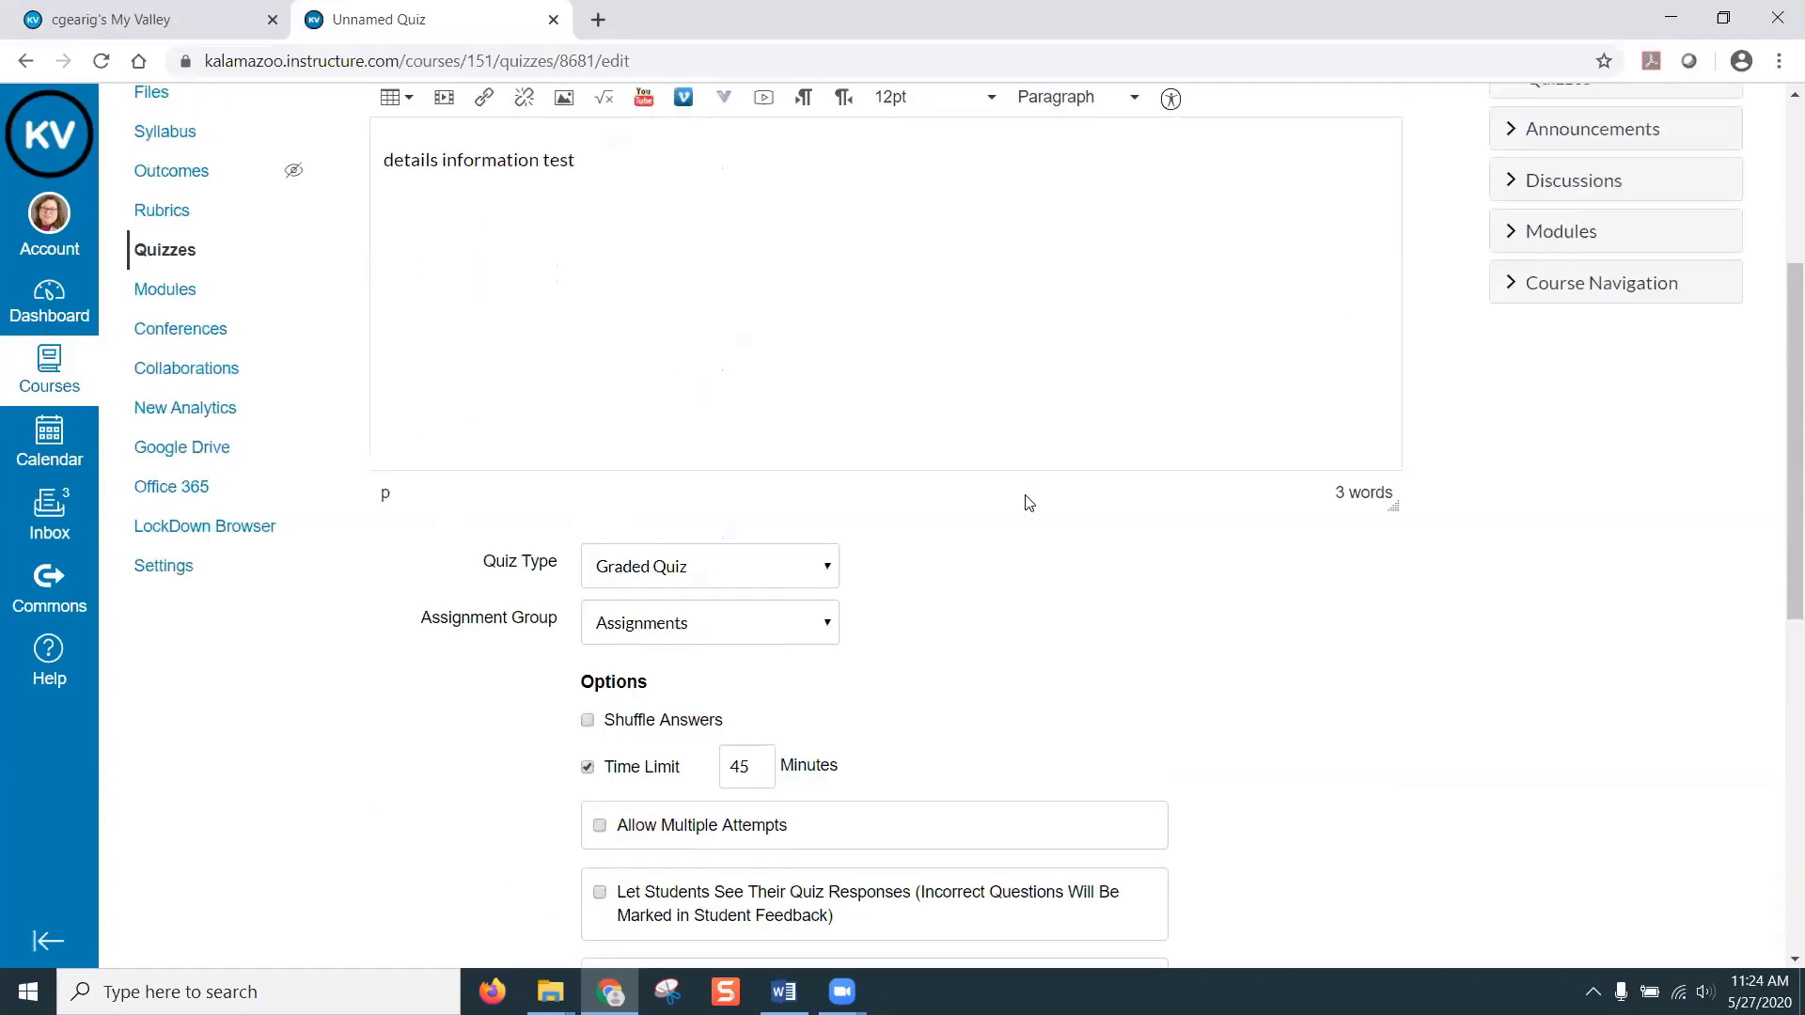
scroll(1016, 499, "up", 4)
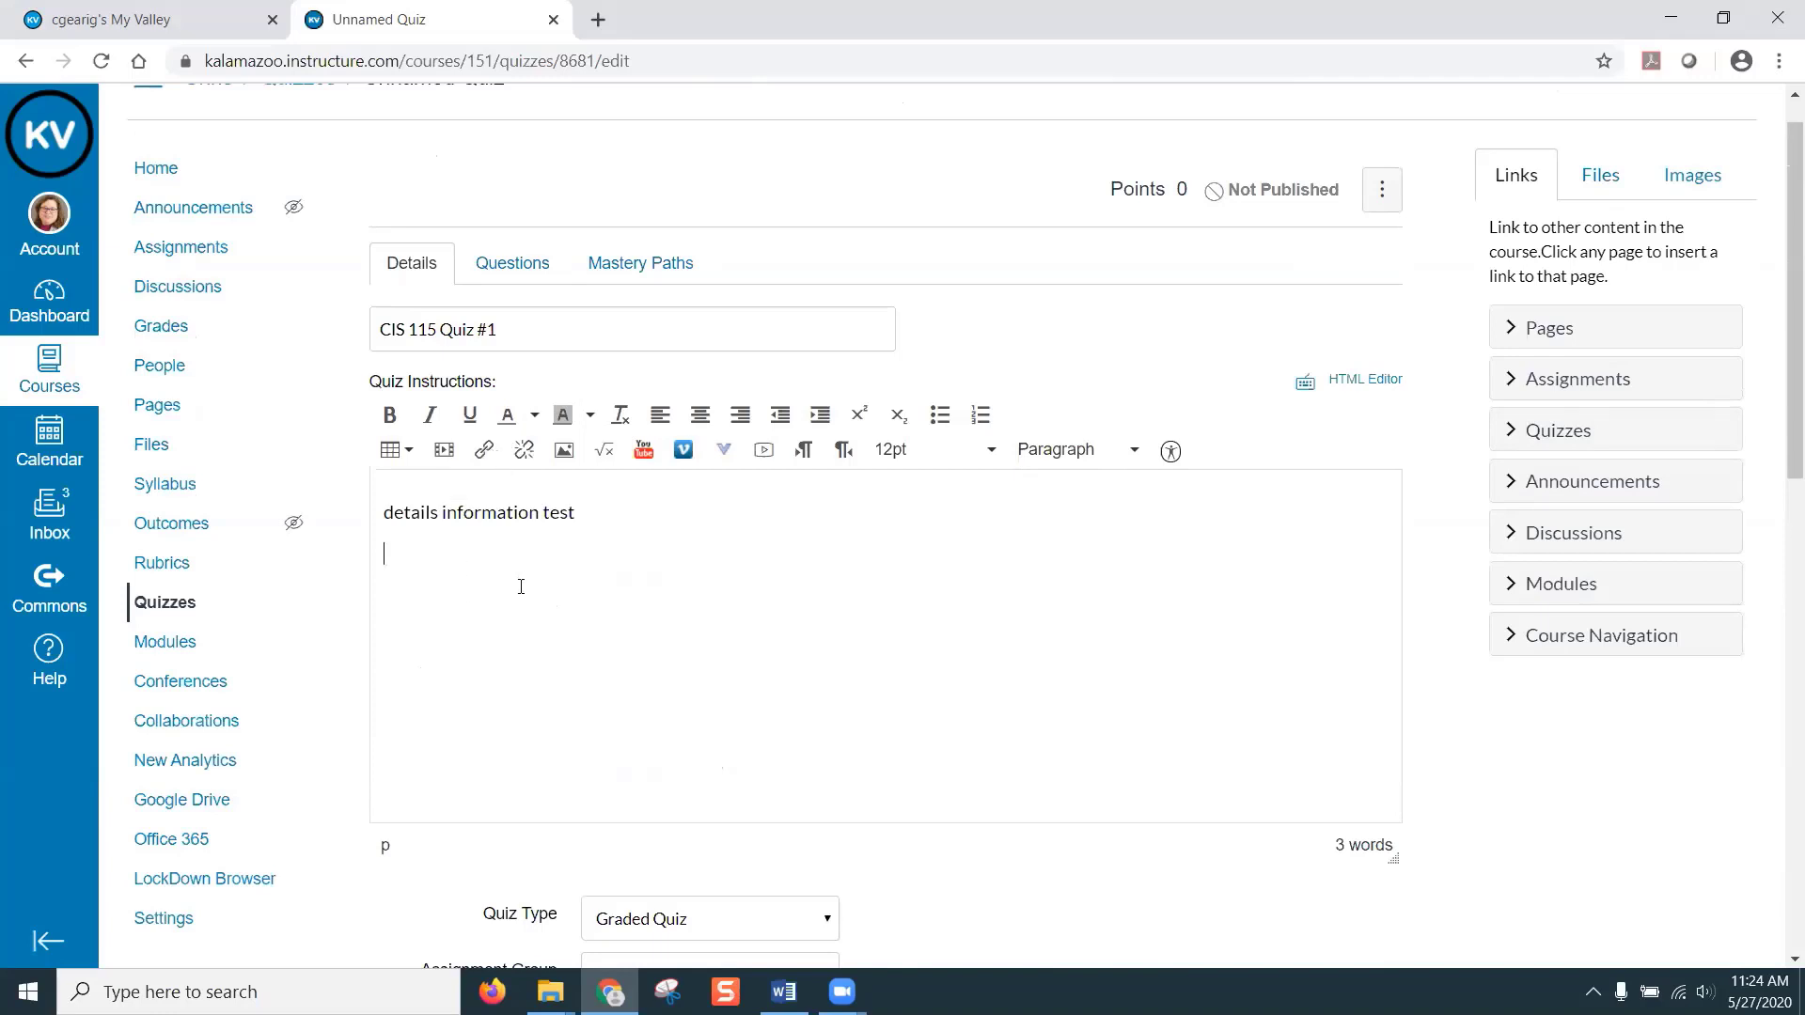
left_click(1593, 185)
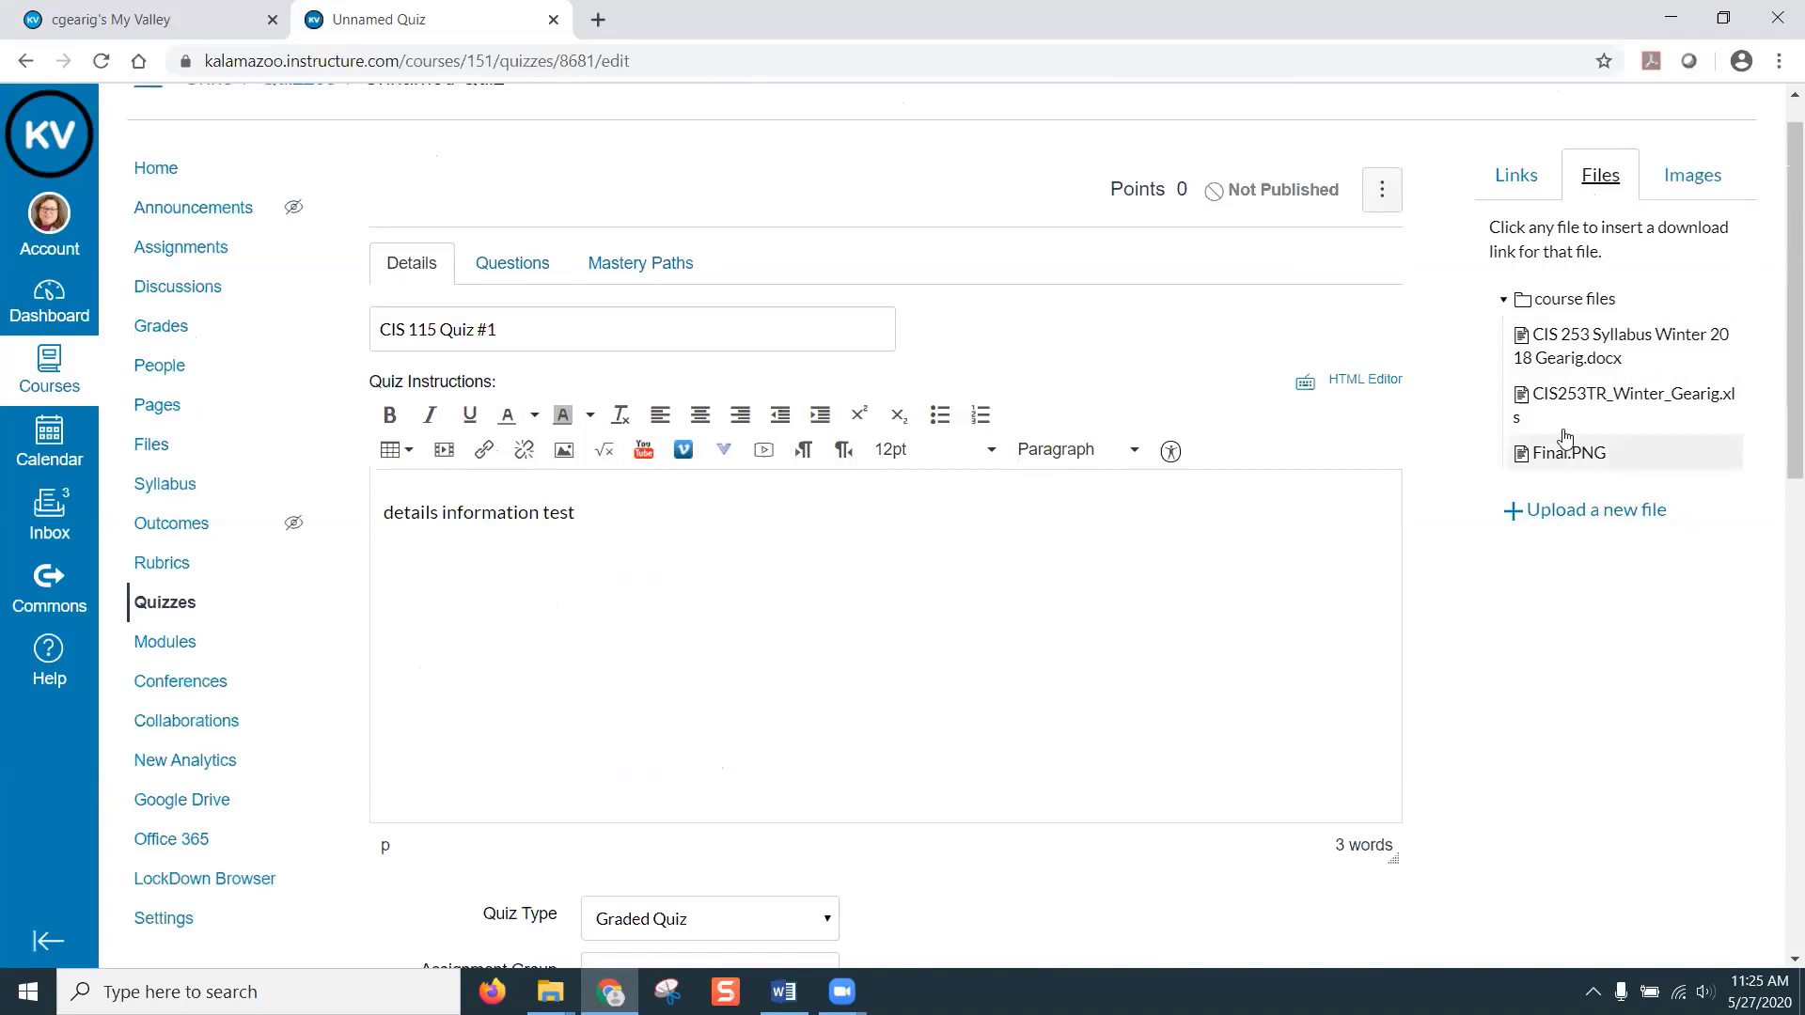
left_click(1545, 458)
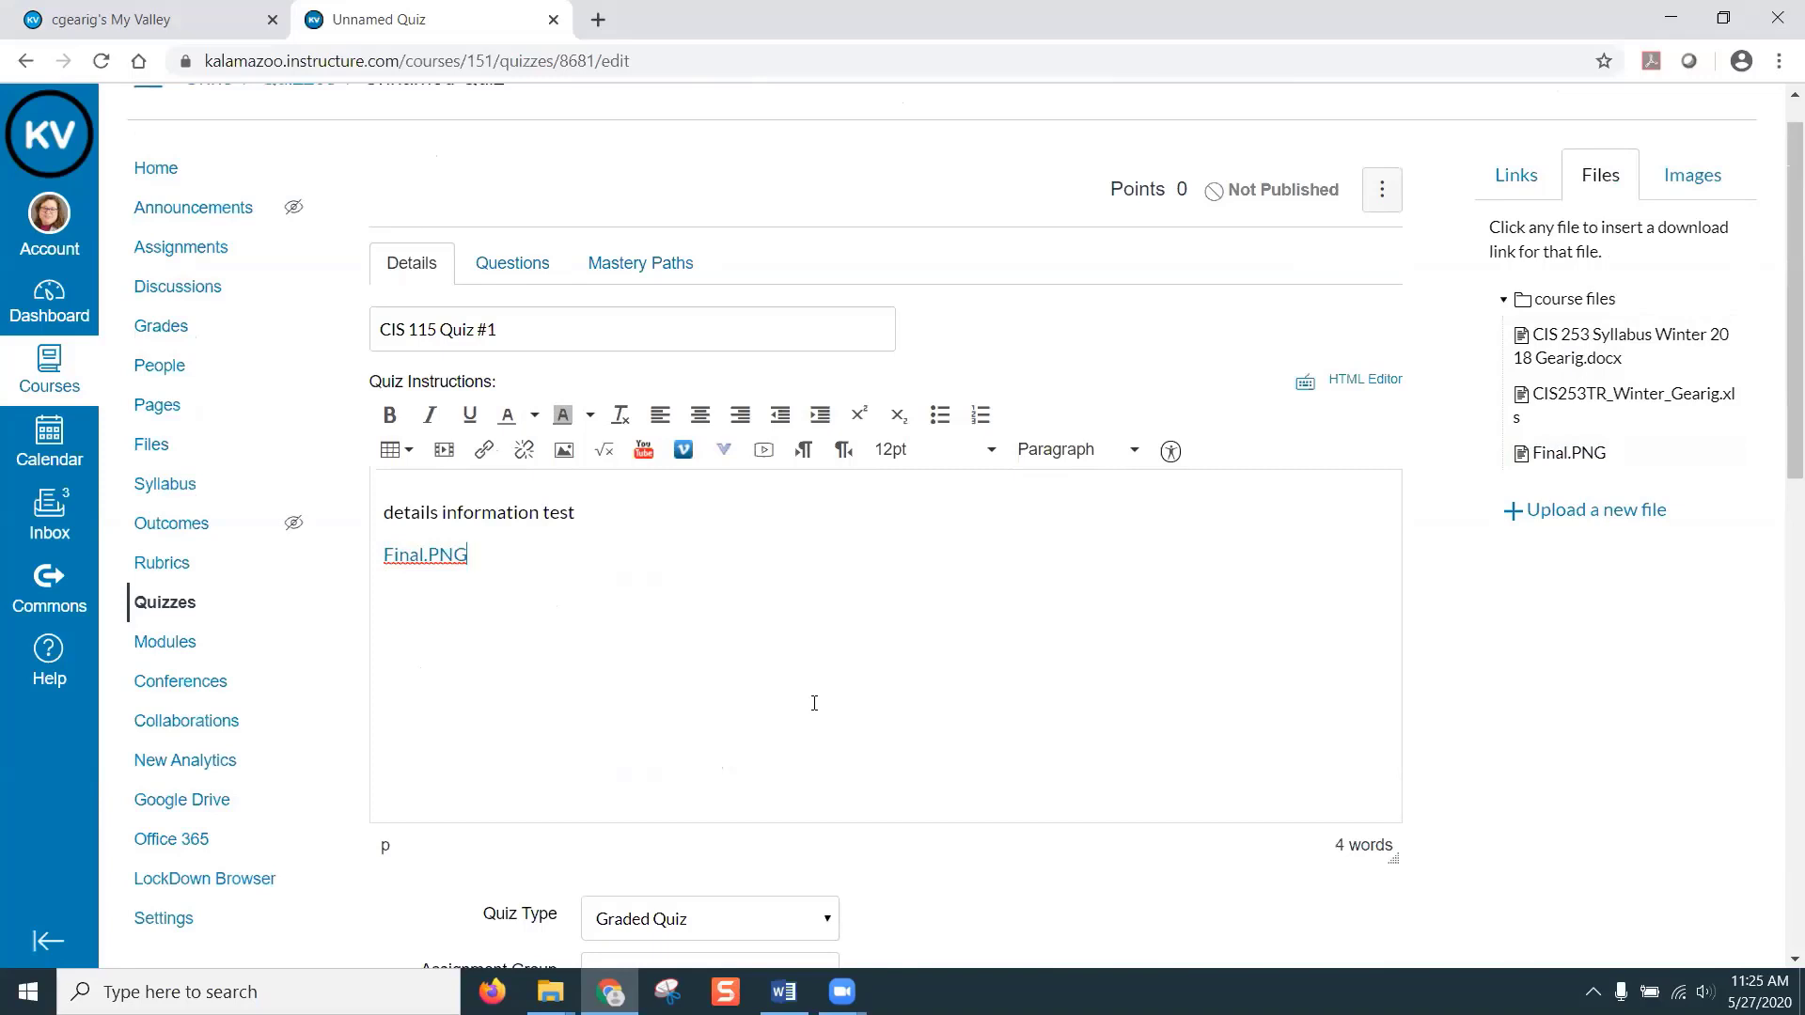
scroll(760, 613, "down", 2)
left_click(626, 532)
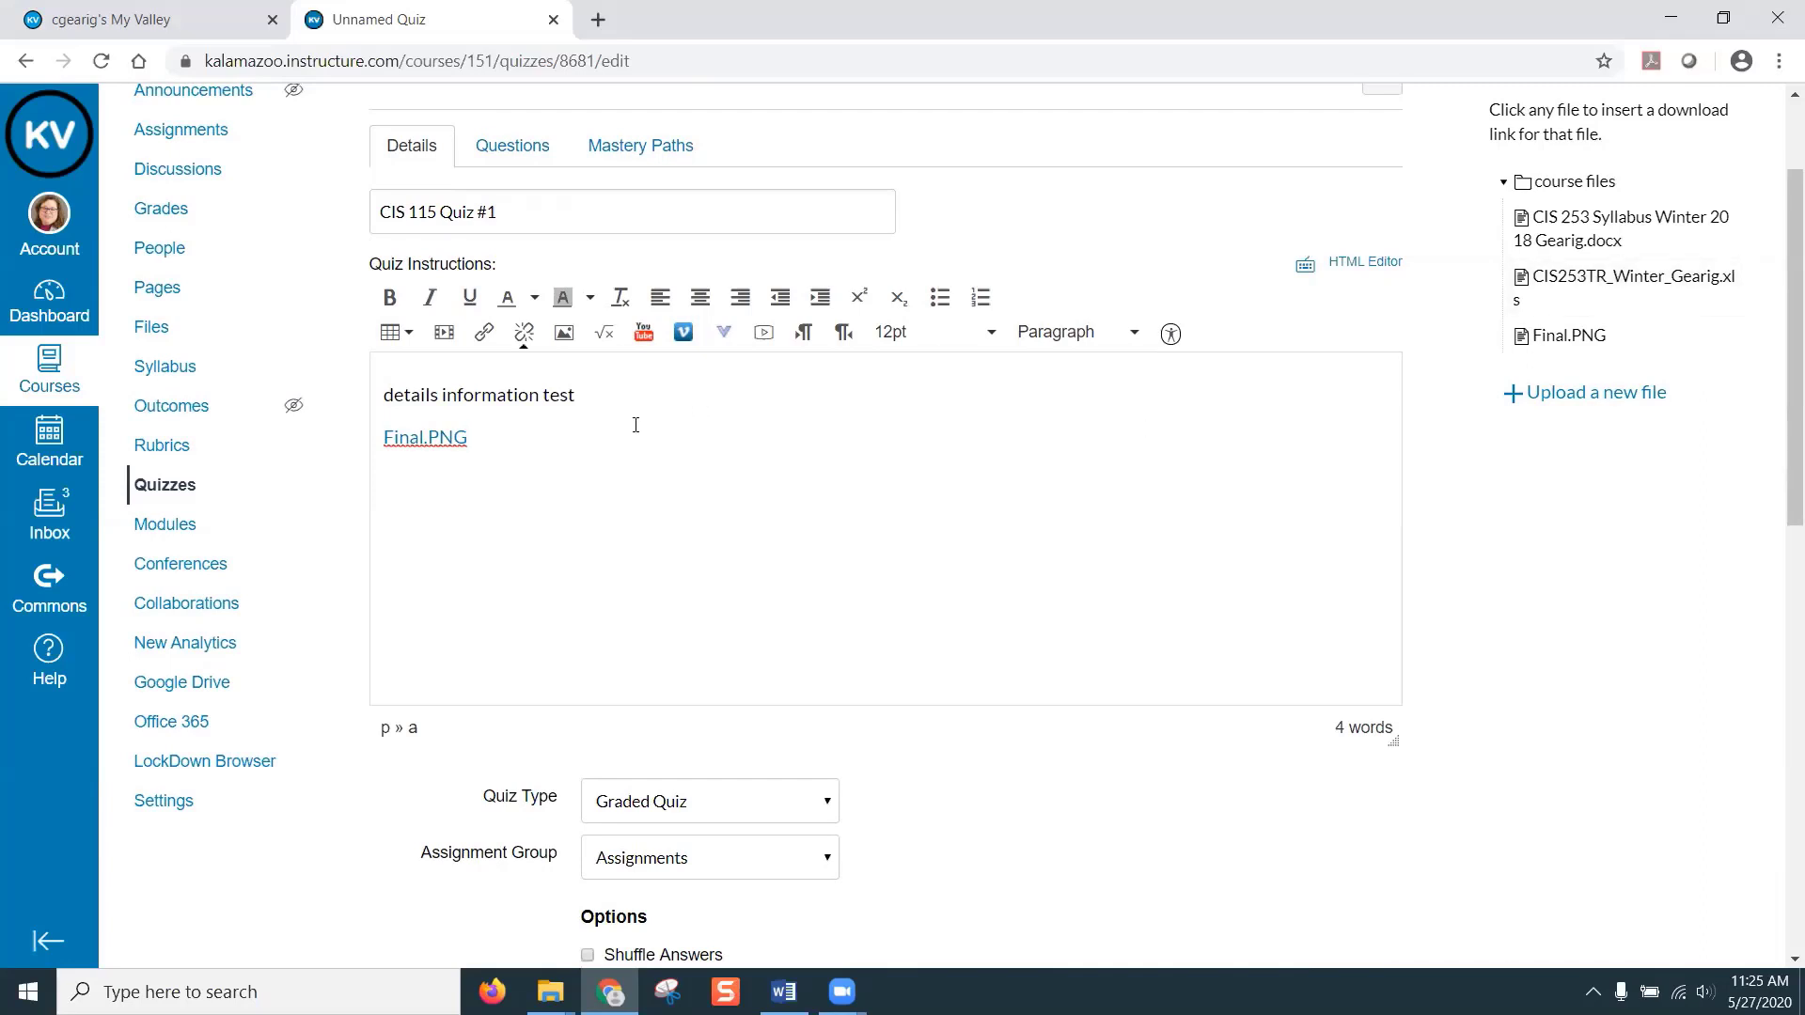
left_click(1573, 278)
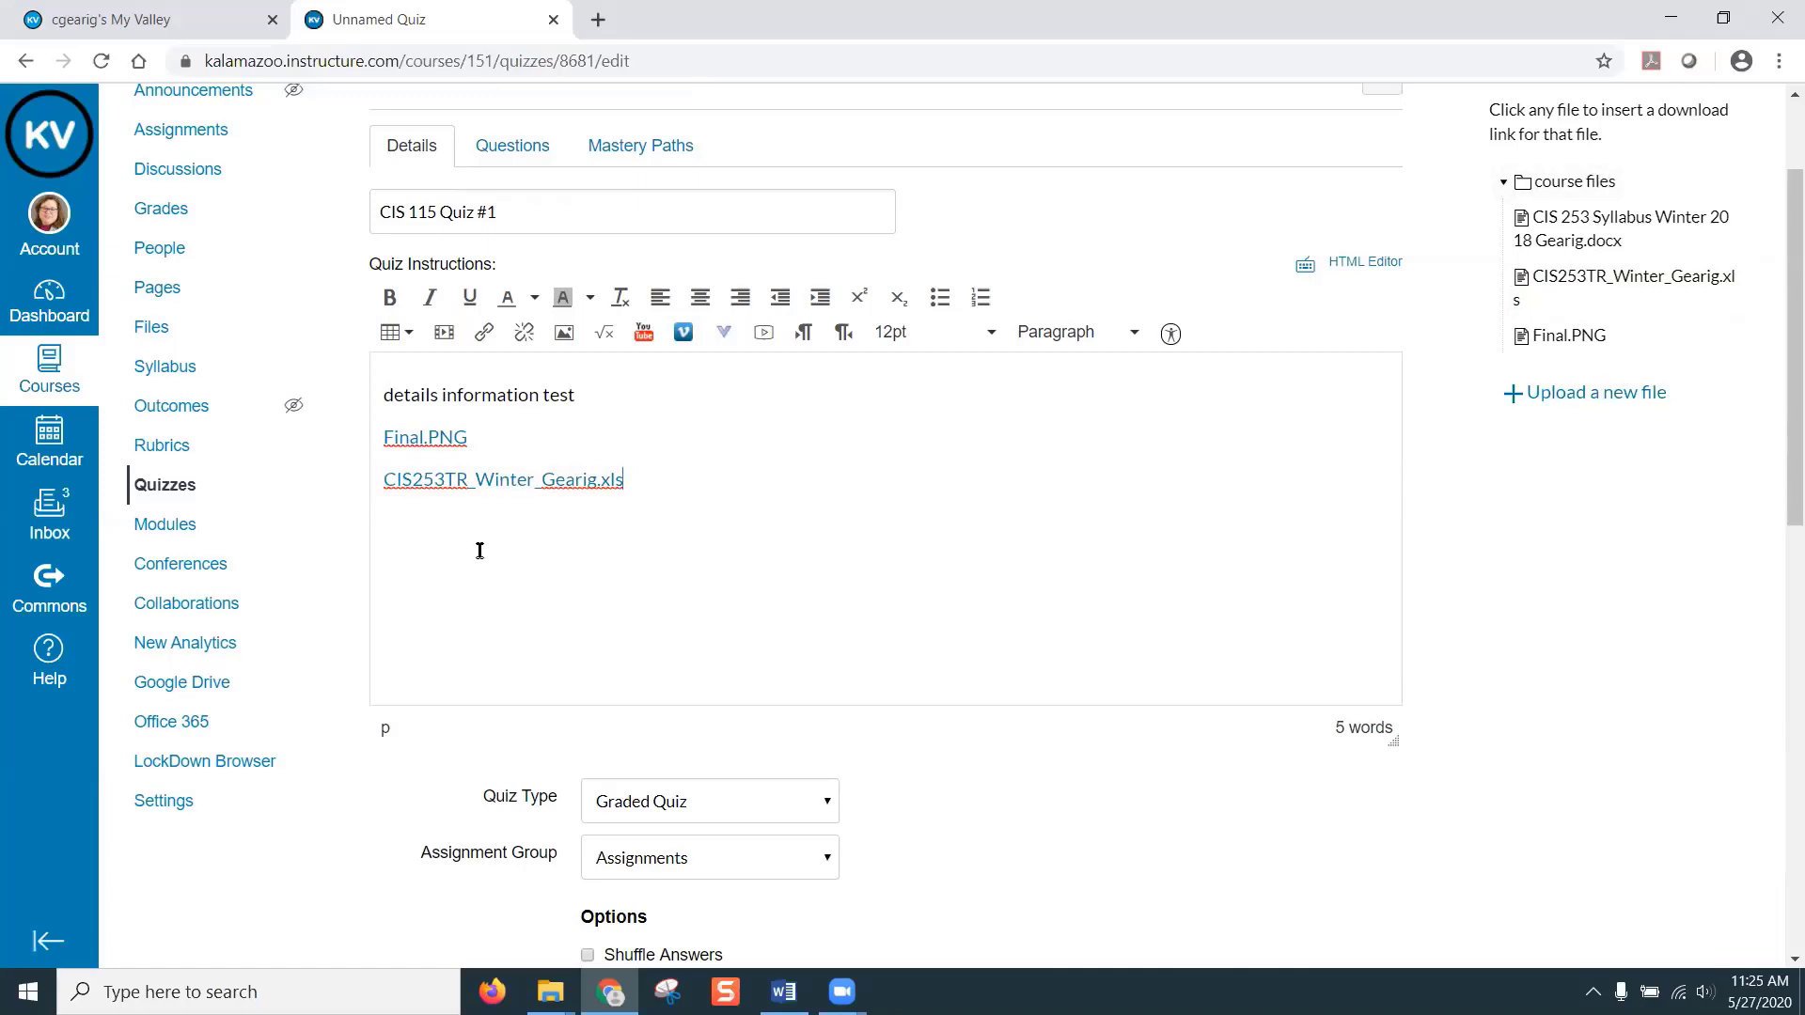
key("Return")
scroll(748, 584, "up", 2)
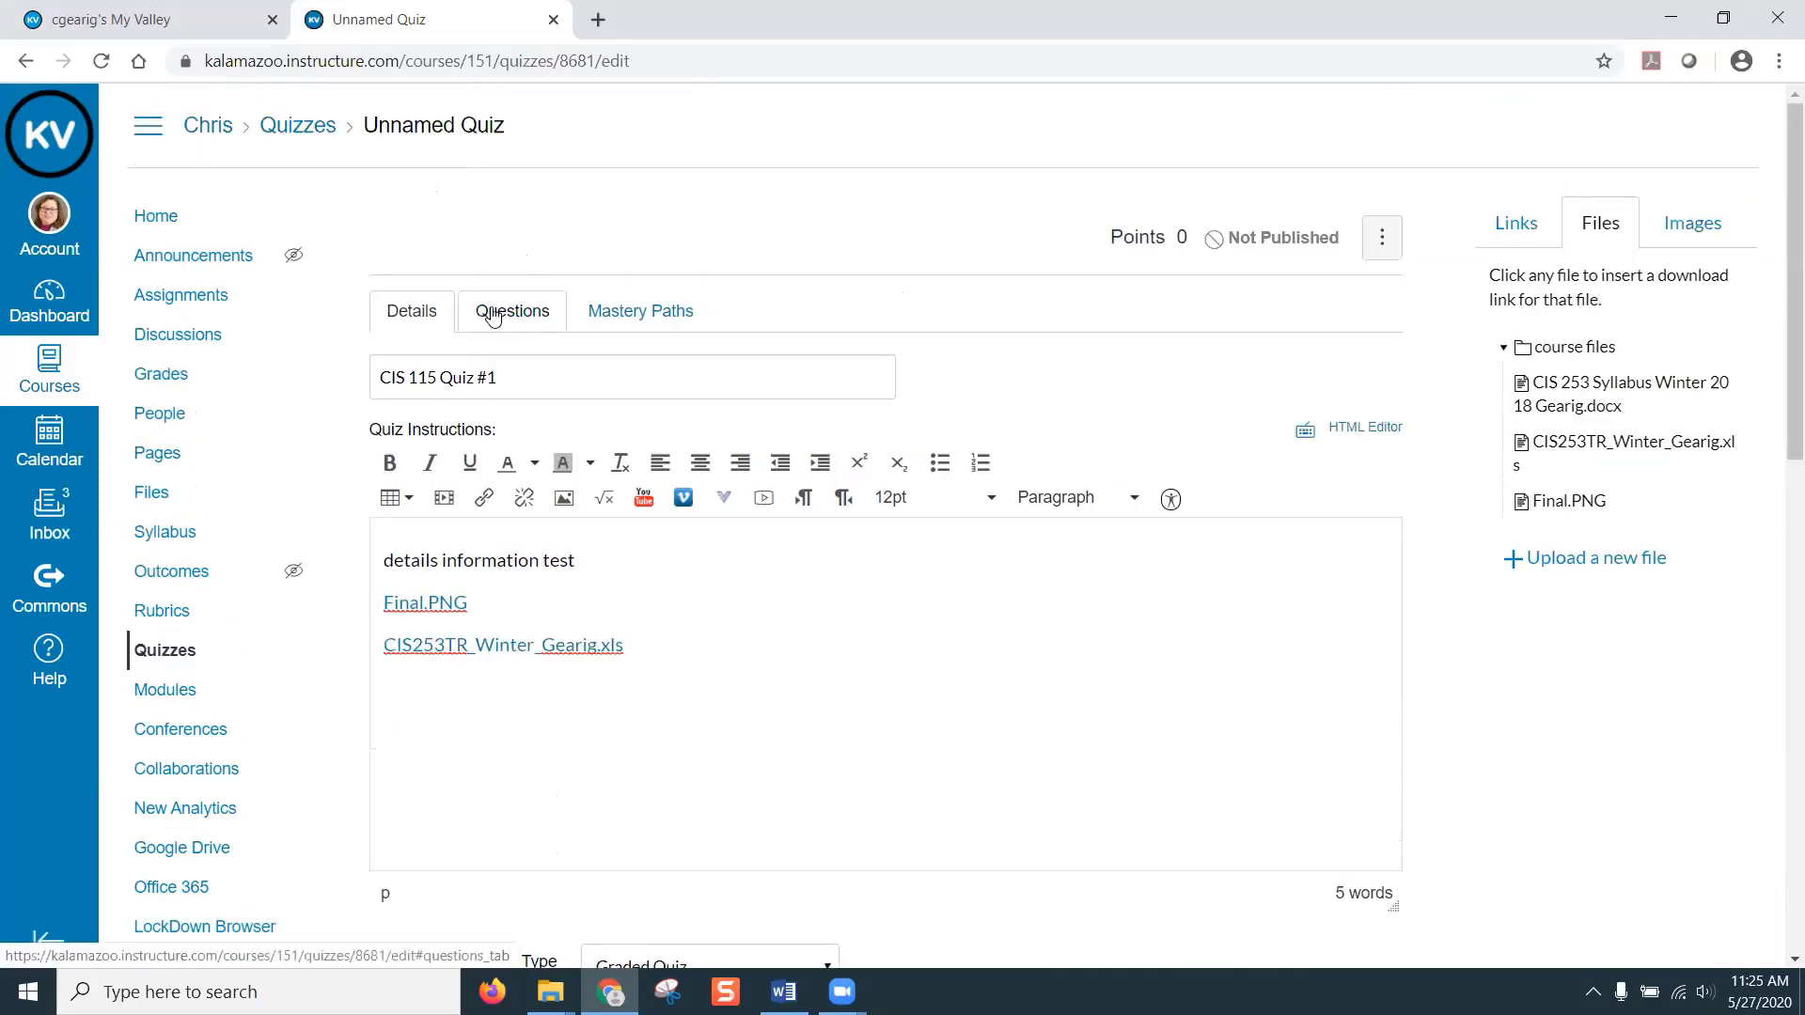
- Add a new Fill In Multiple Blanks question to the quiz and make it worth 5 points
left_click(493, 310)
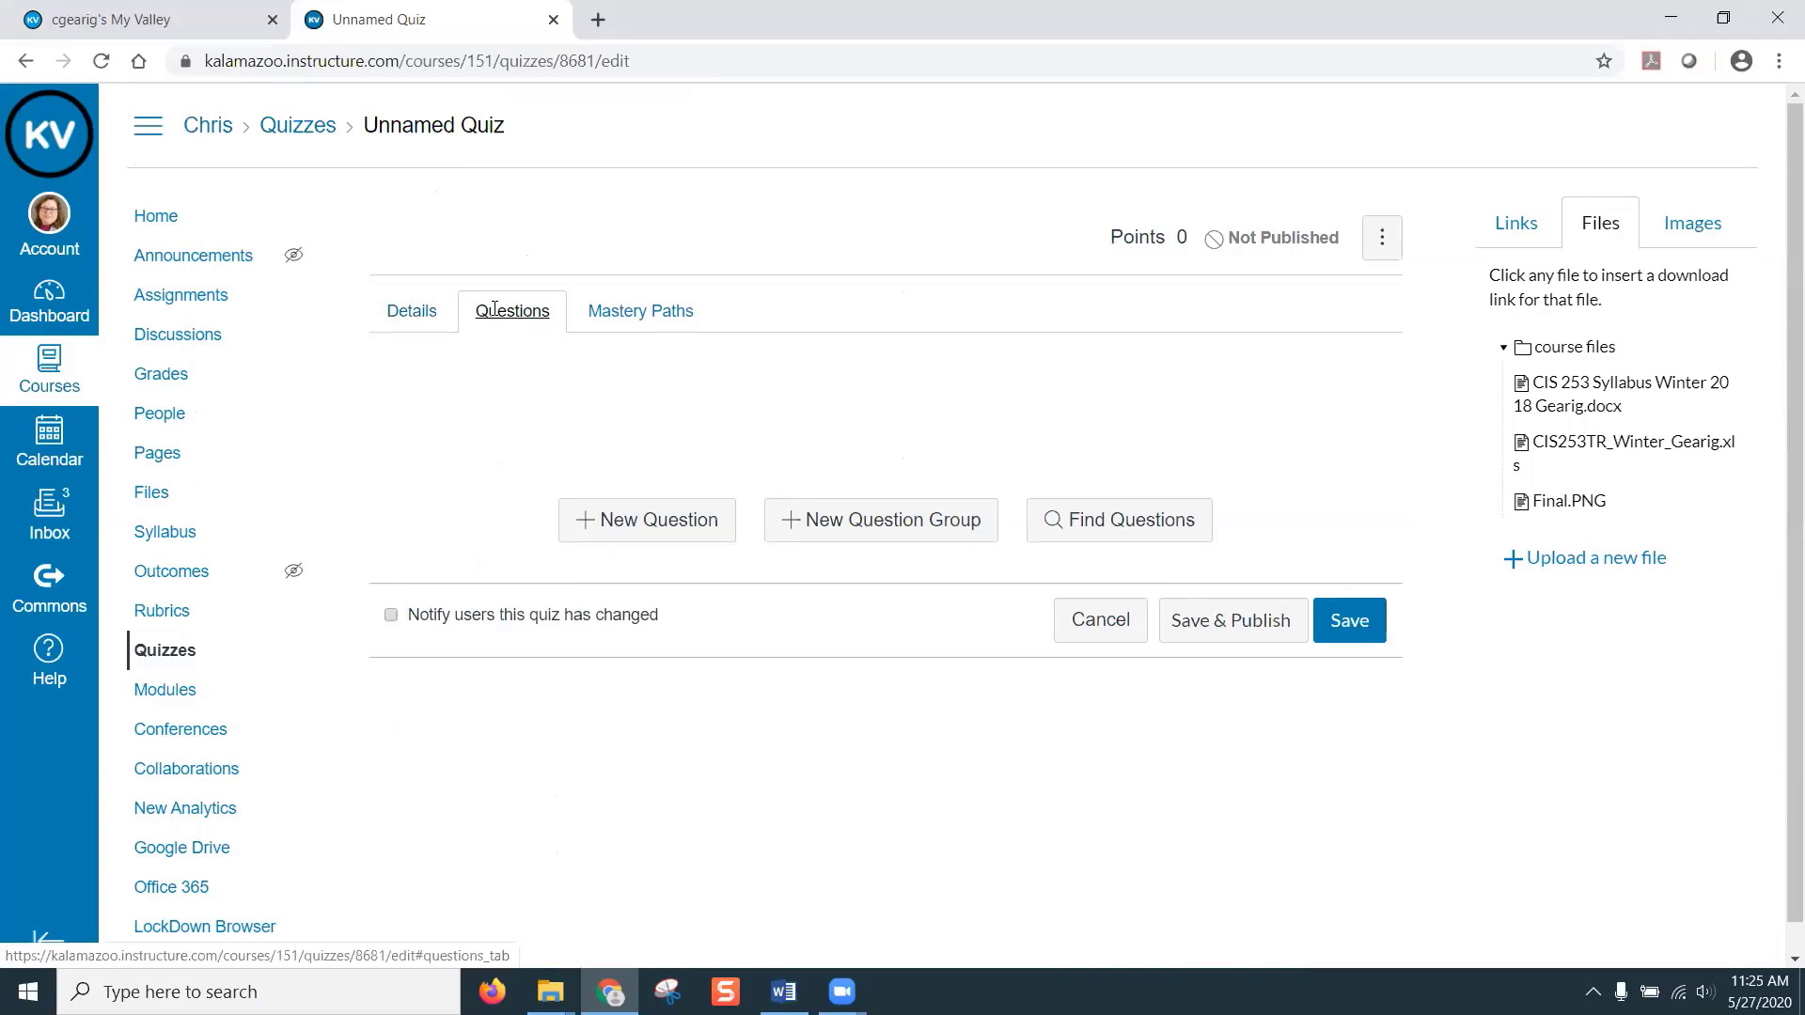
scroll(658, 414, "down", 1)
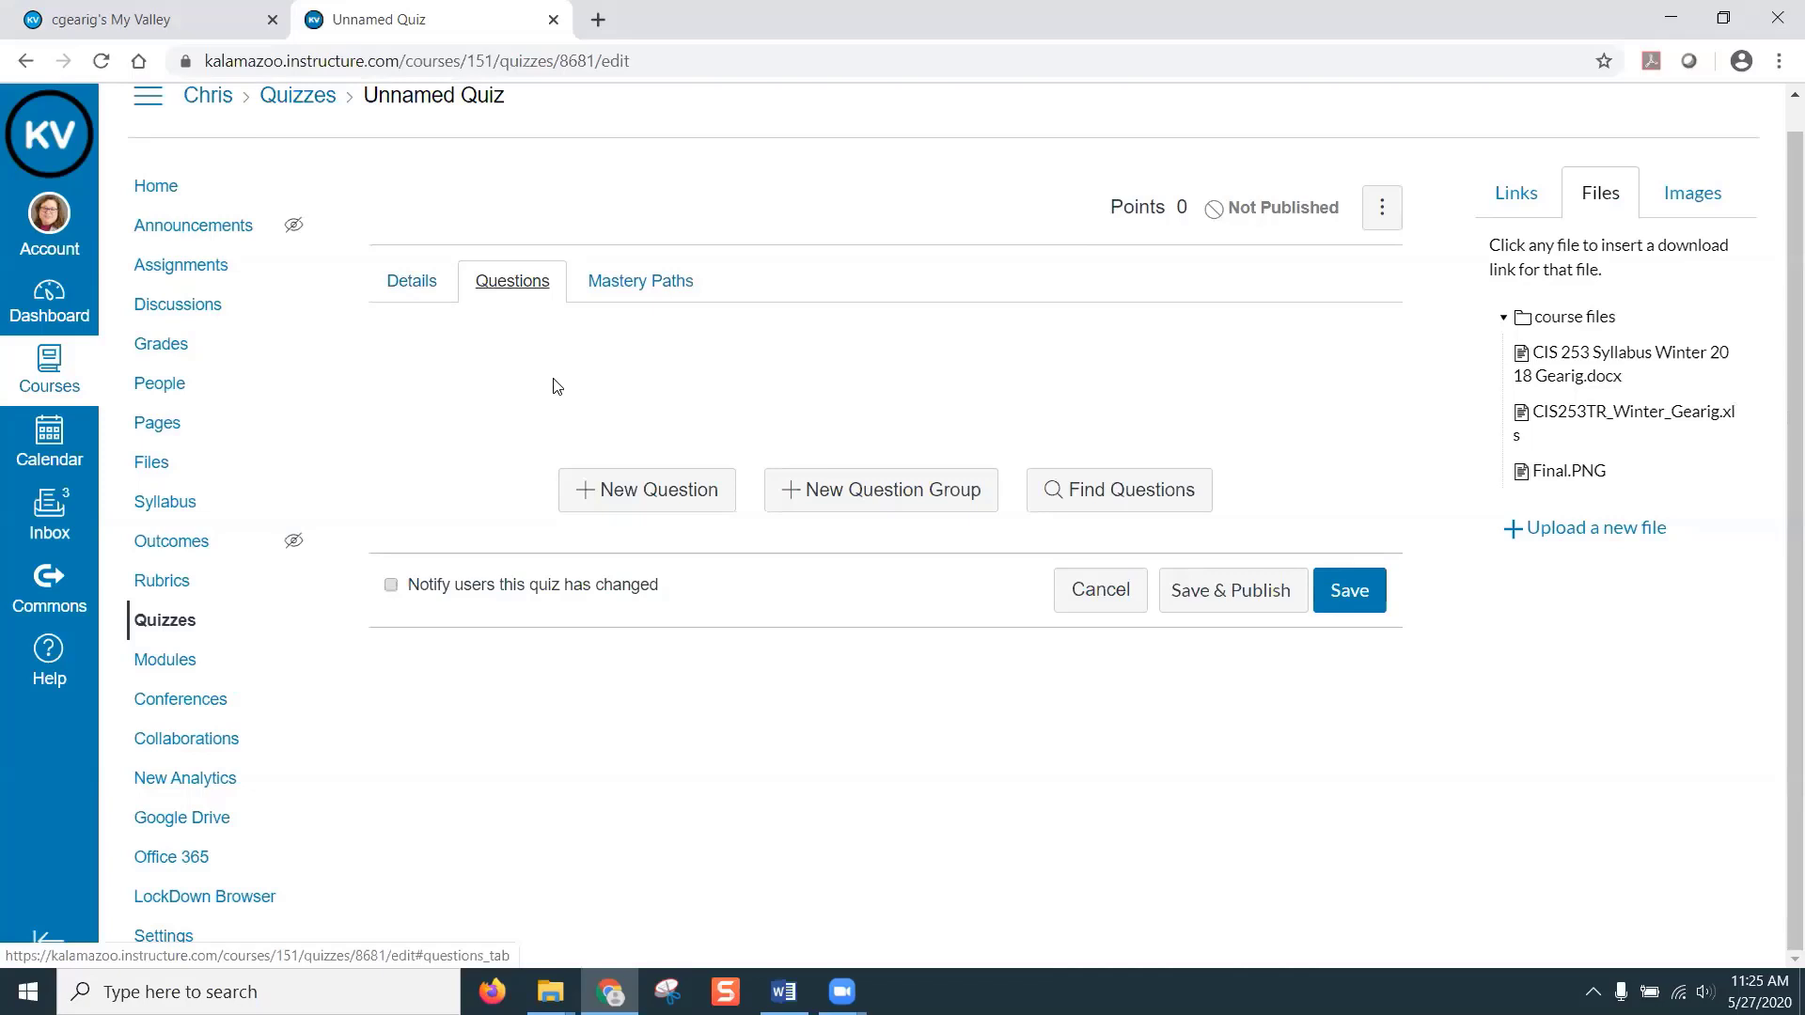
left_click(602, 489)
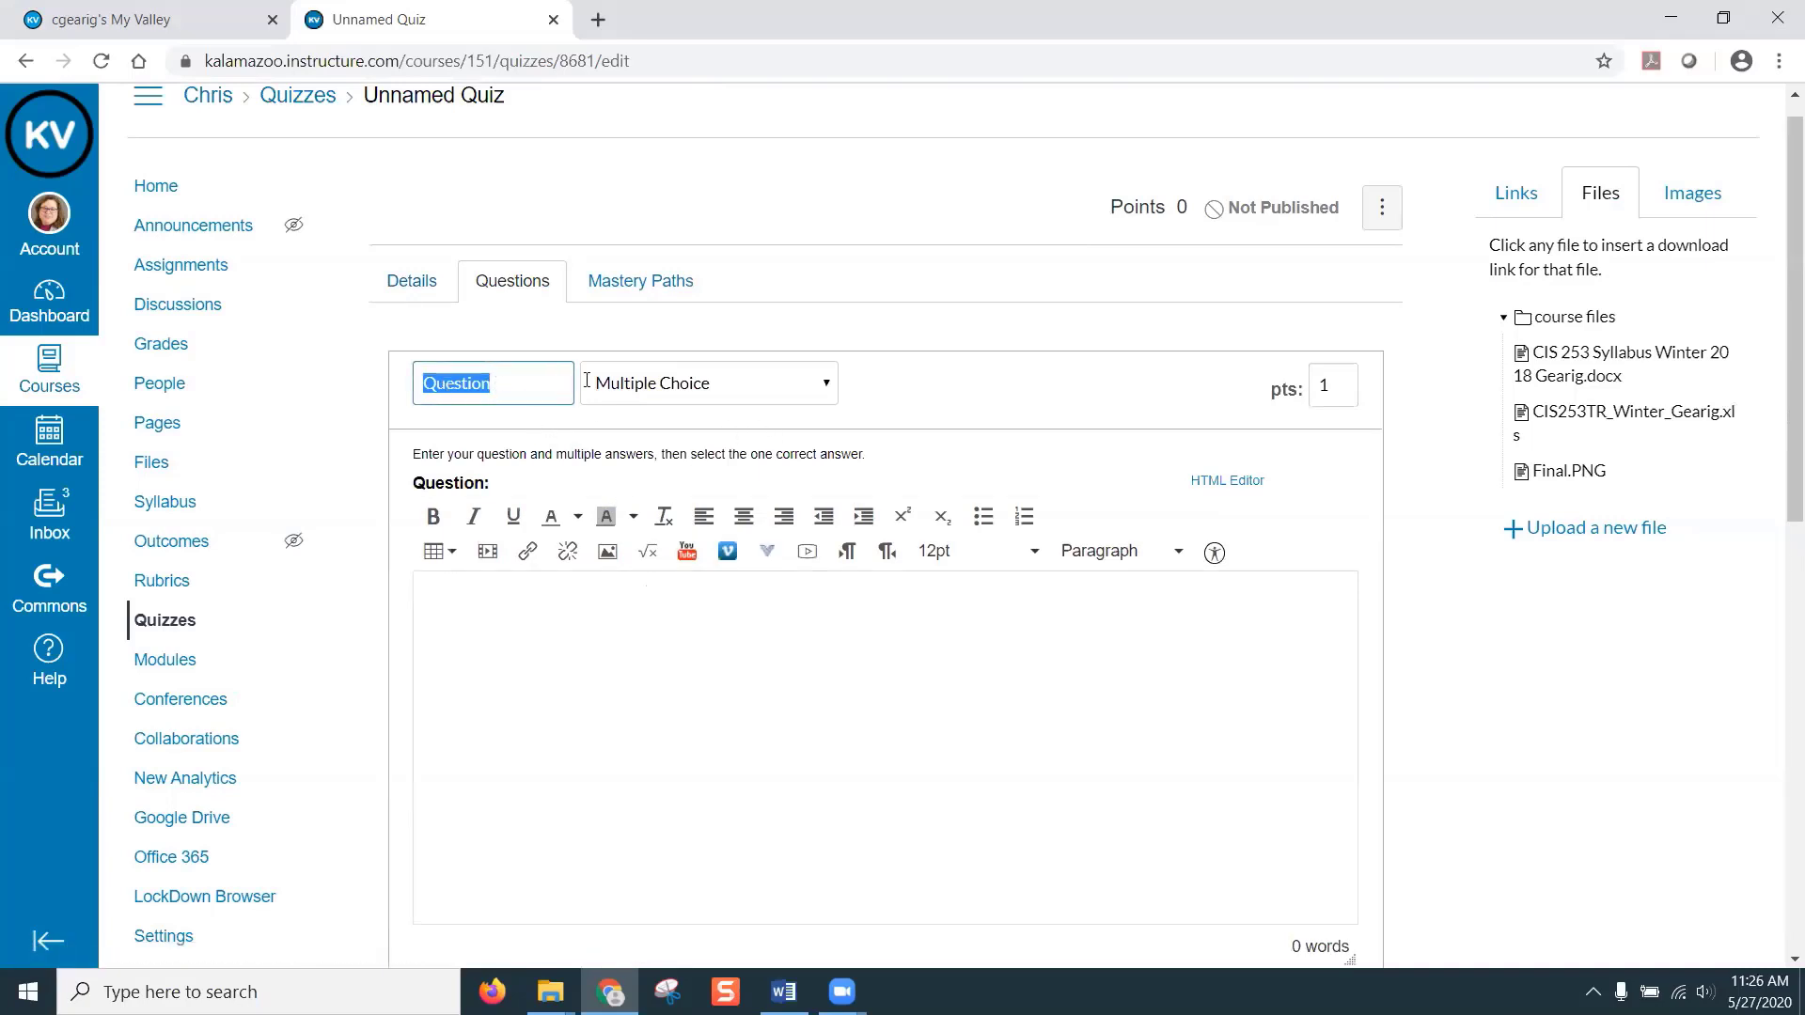
left_click(799, 391)
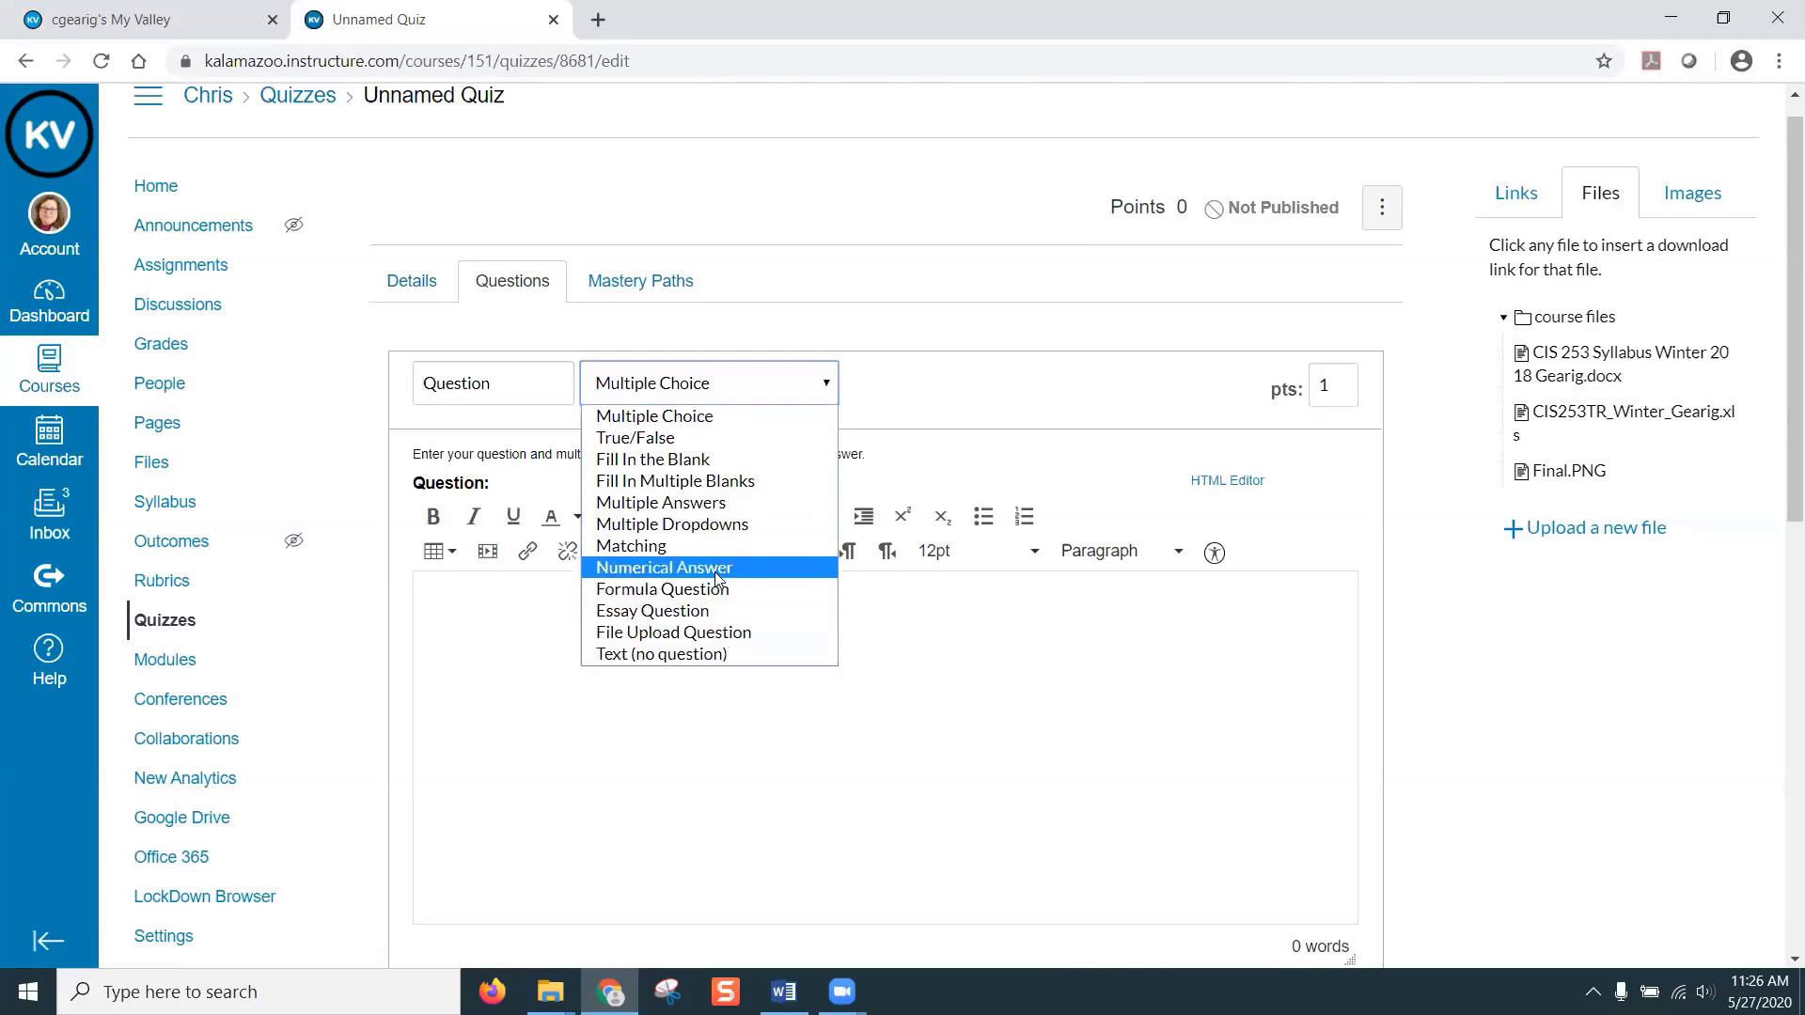
left_click(655, 484)
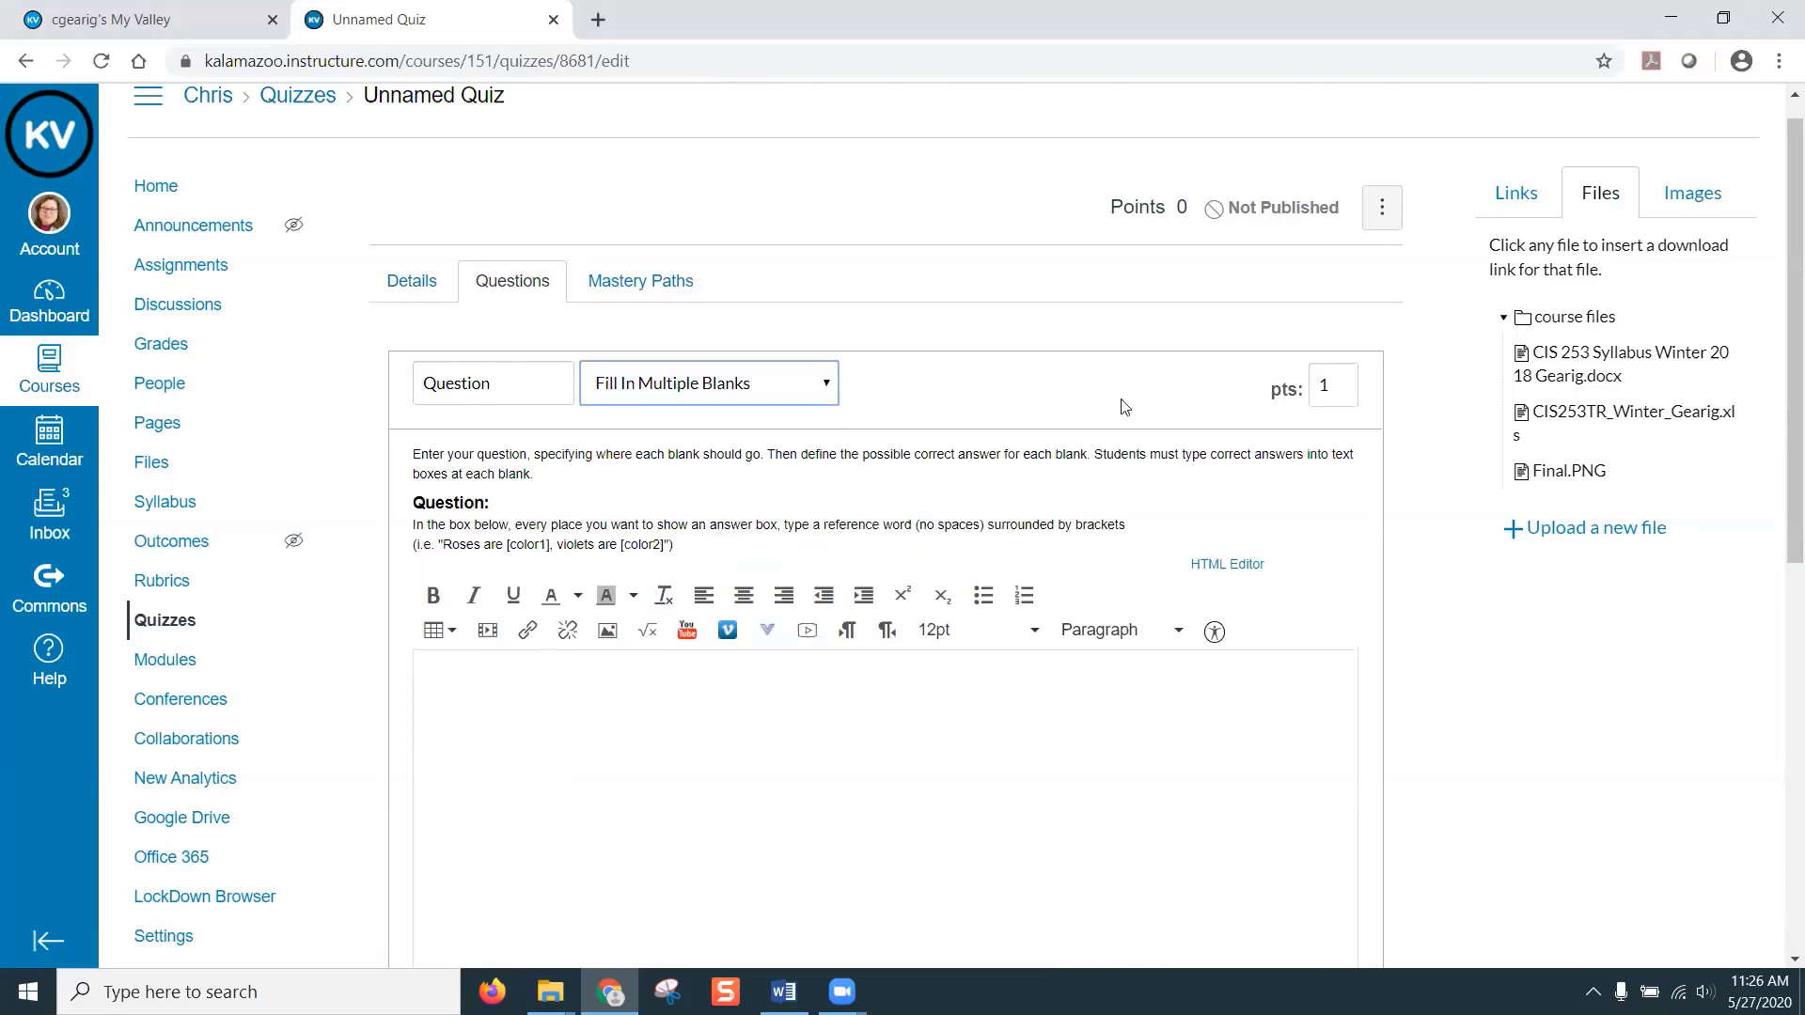
left_click(1274, 389)
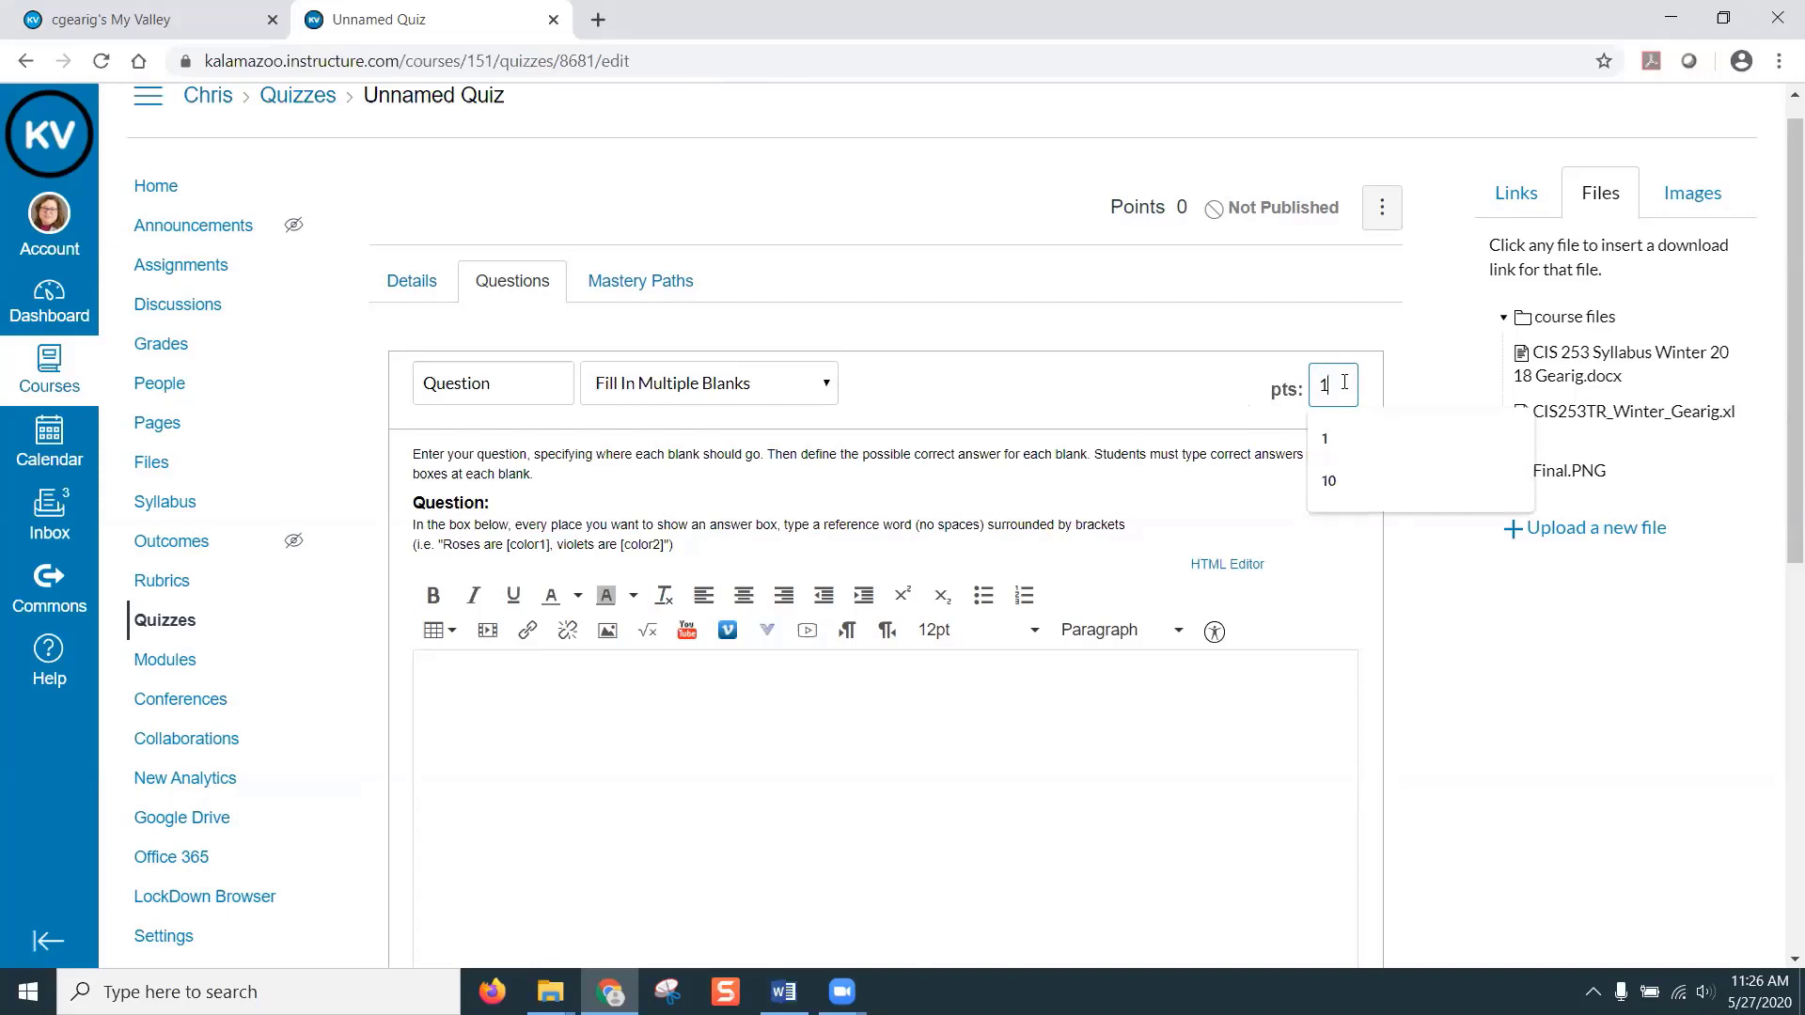
key("BackSpace")
type("5")
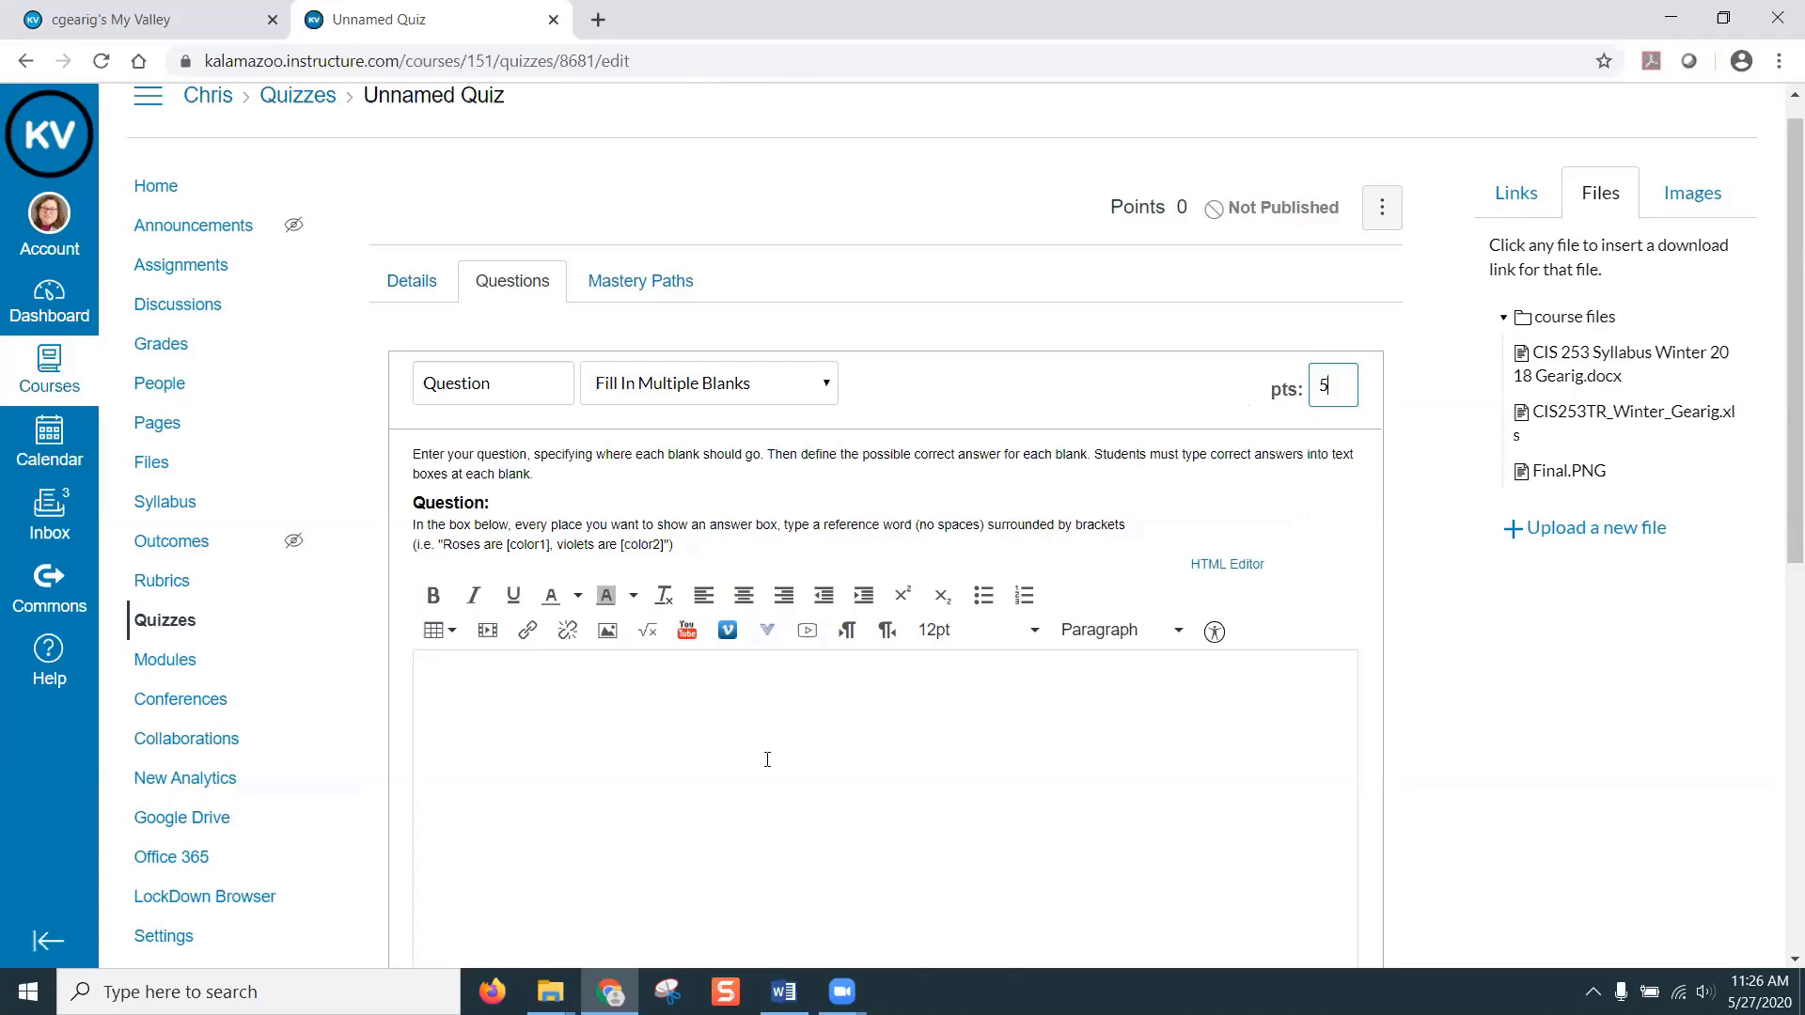
- Switch to the CIS 253 Final W2020 Part 1 document in Word and copy its opening VLSM IPv4 addressing scheme paragraph
scroll(592, 583, "down", 3)
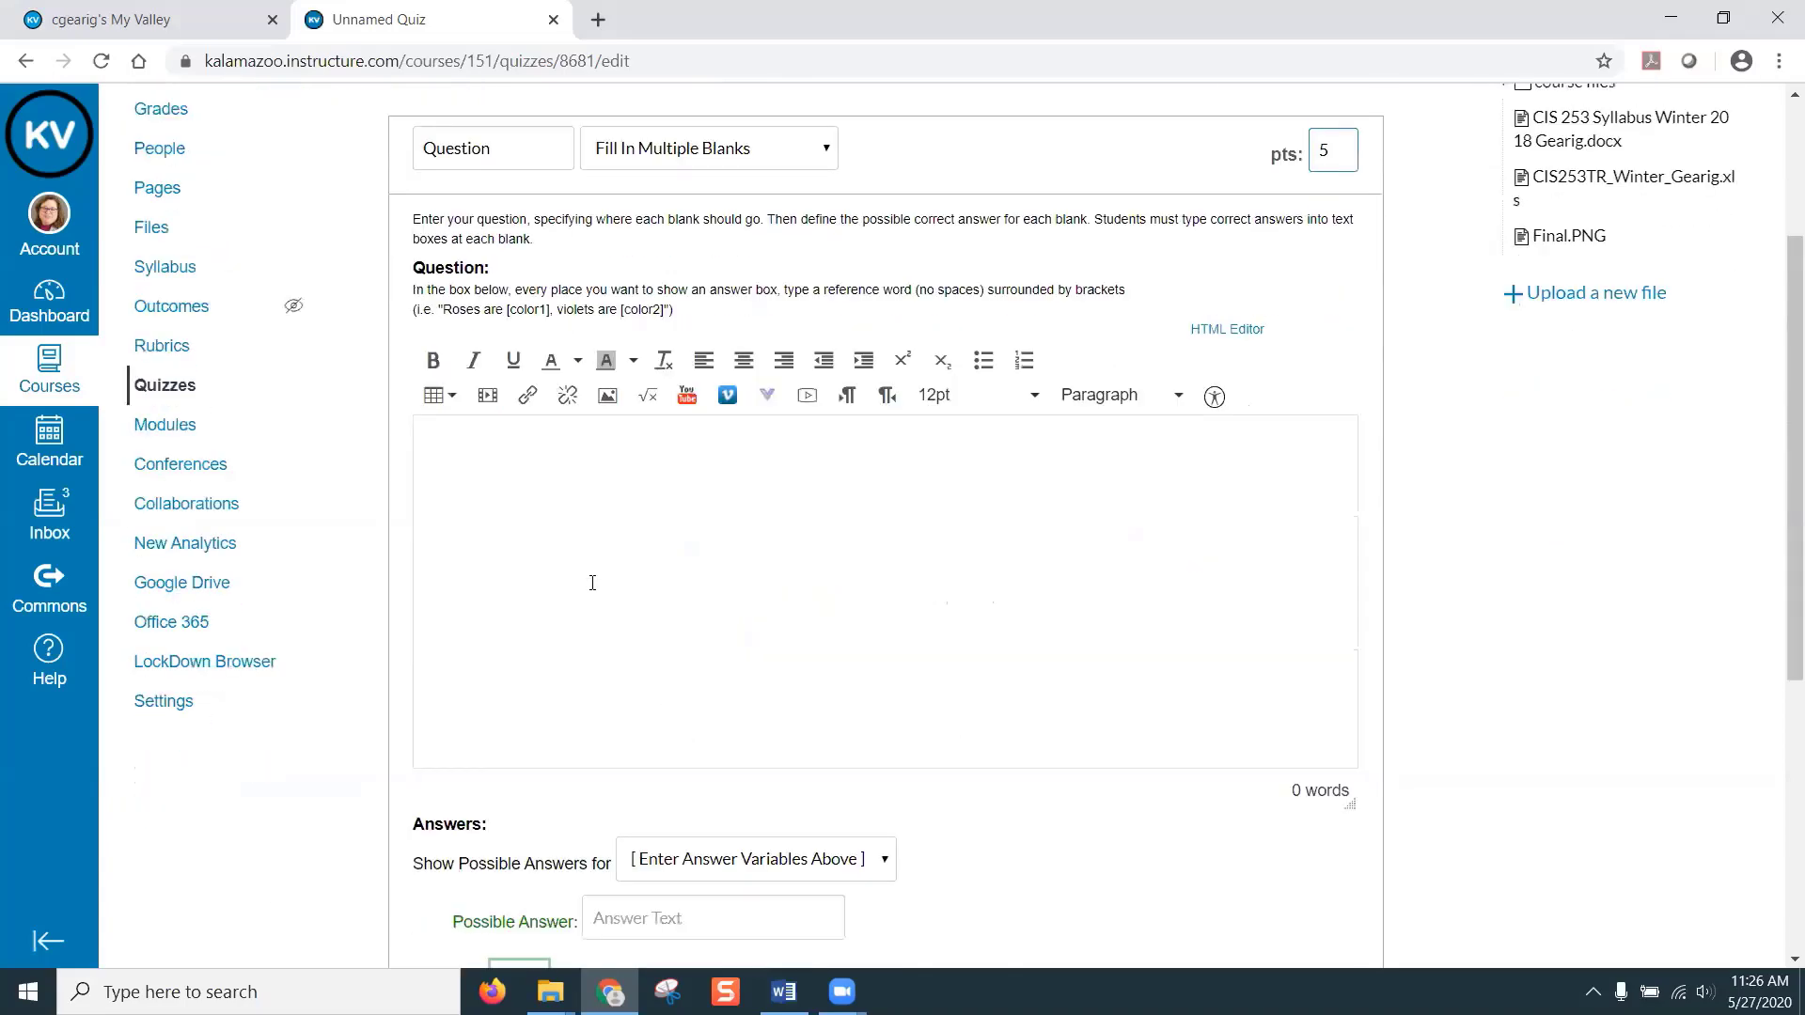
left_click(472, 437)
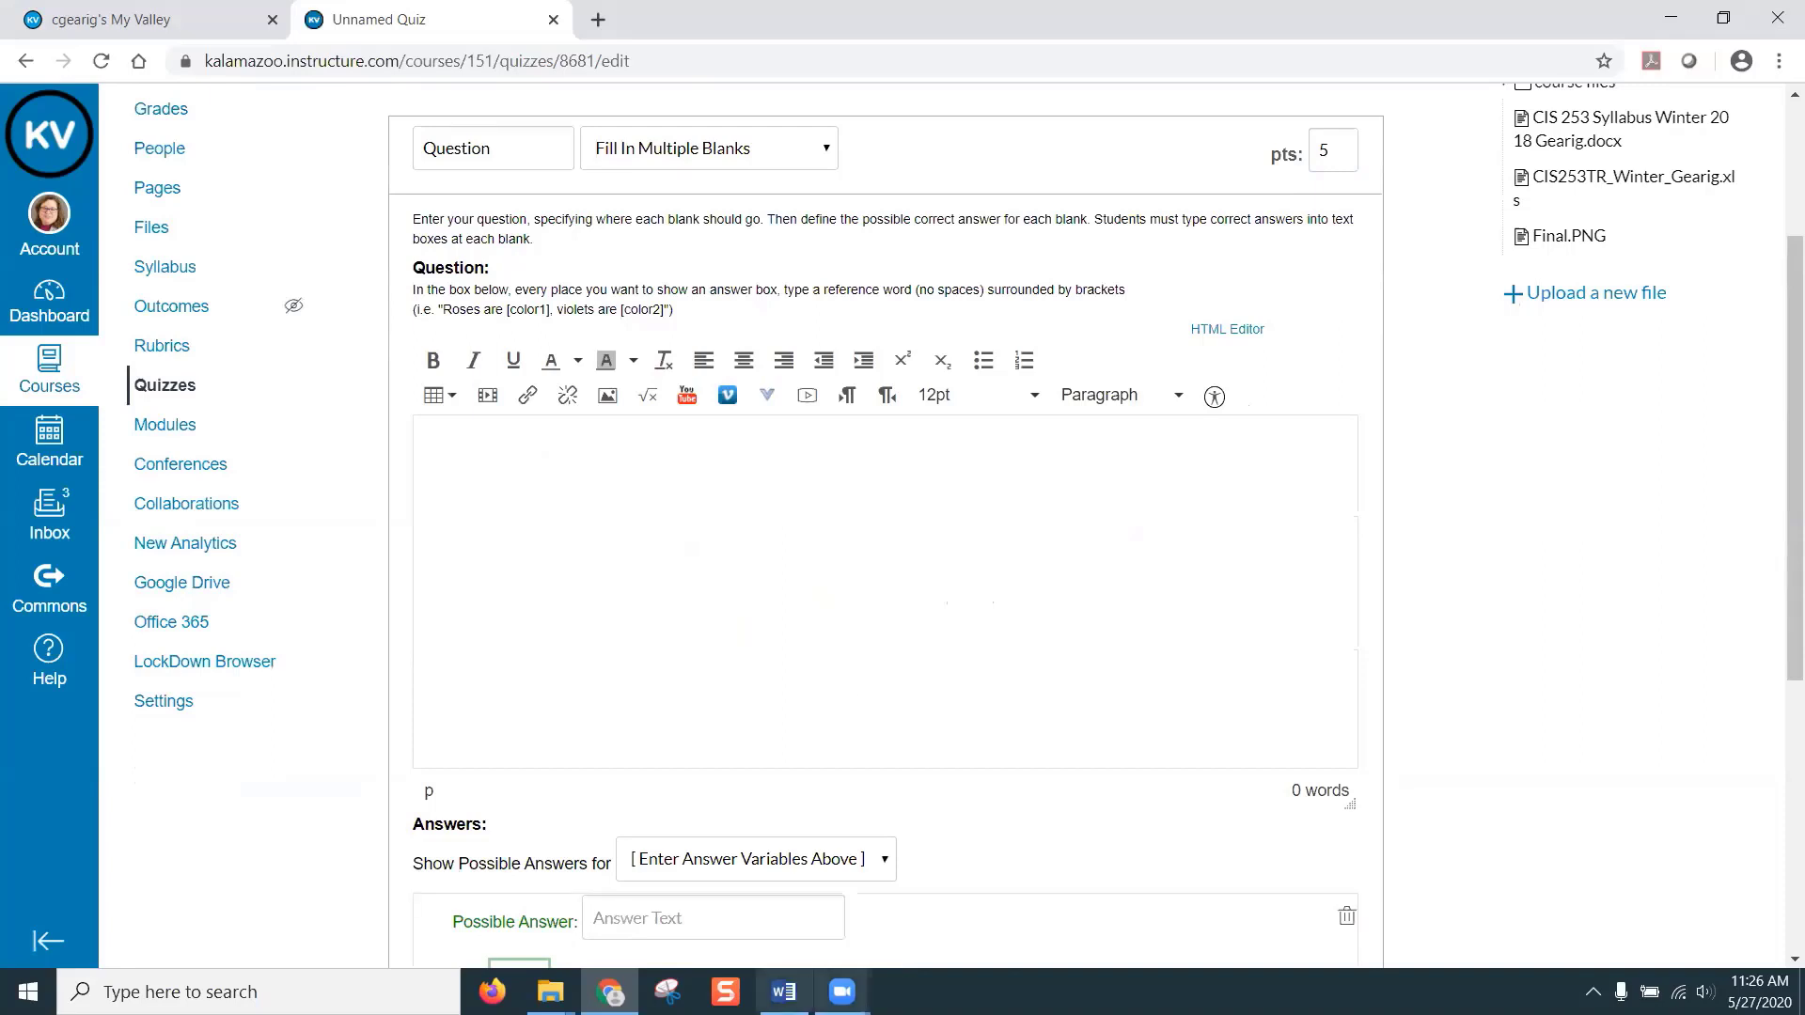
mouse_move(784, 991)
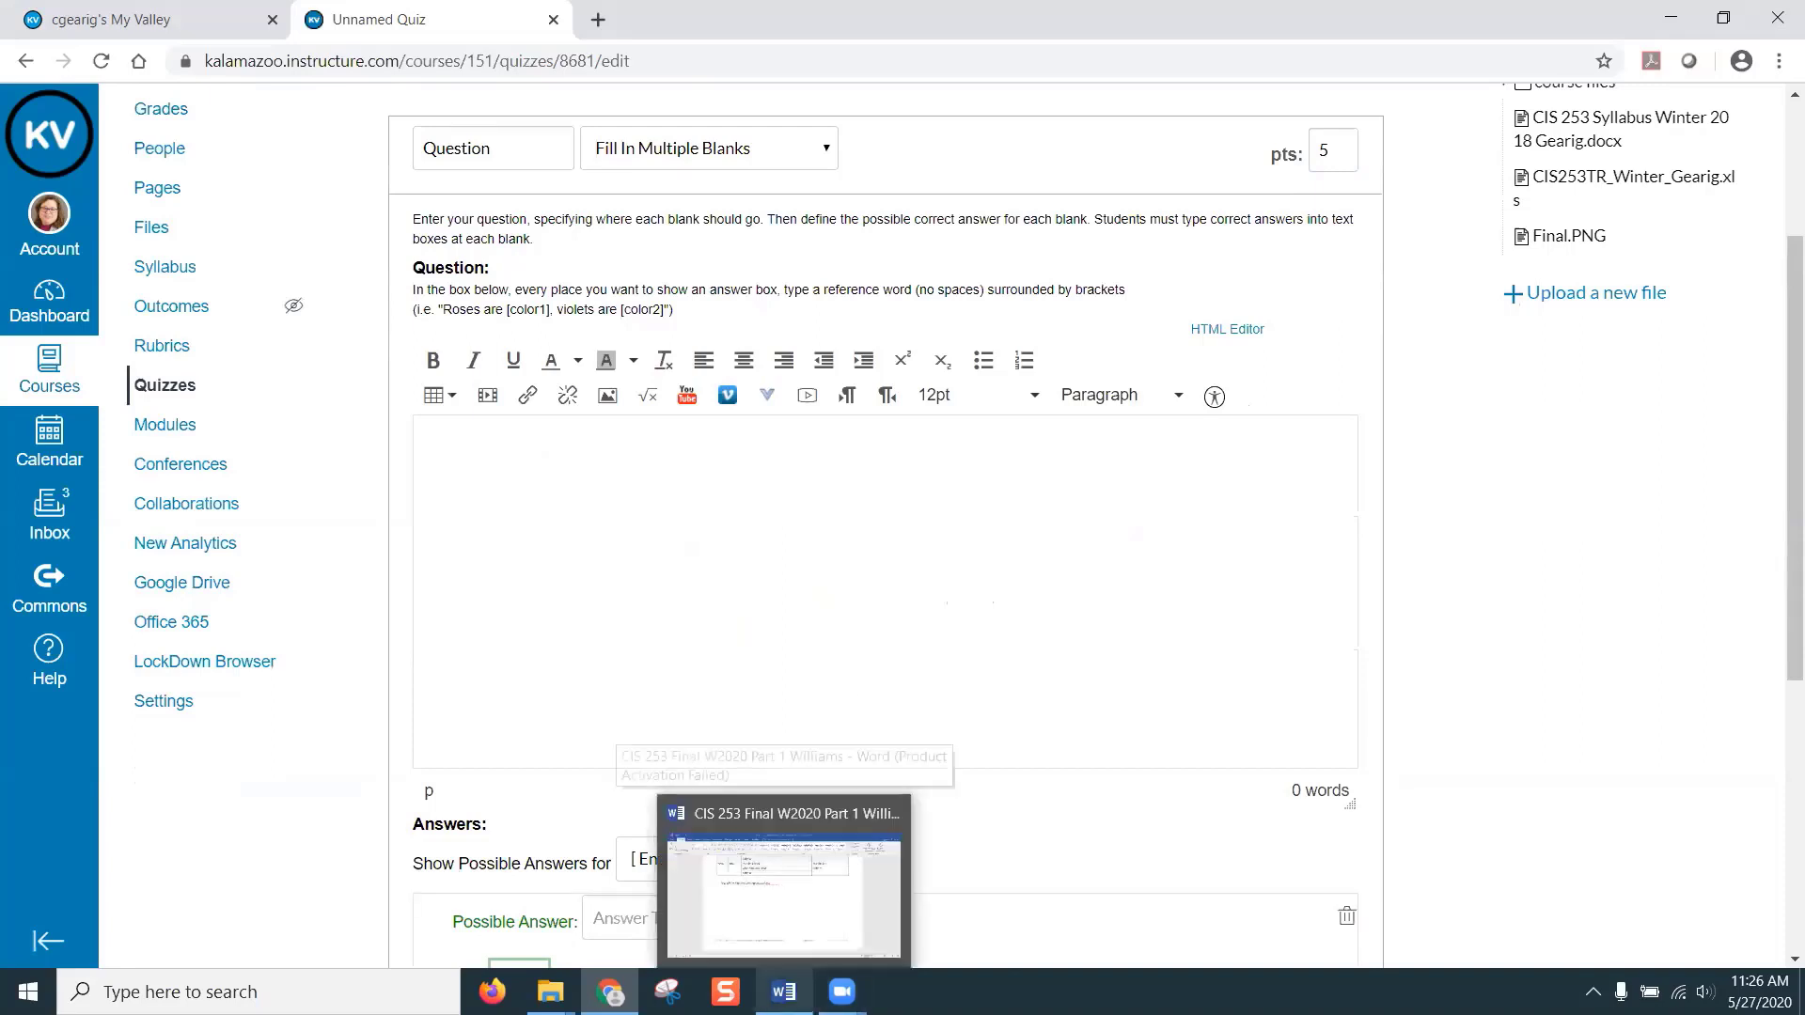
left_click(750, 817)
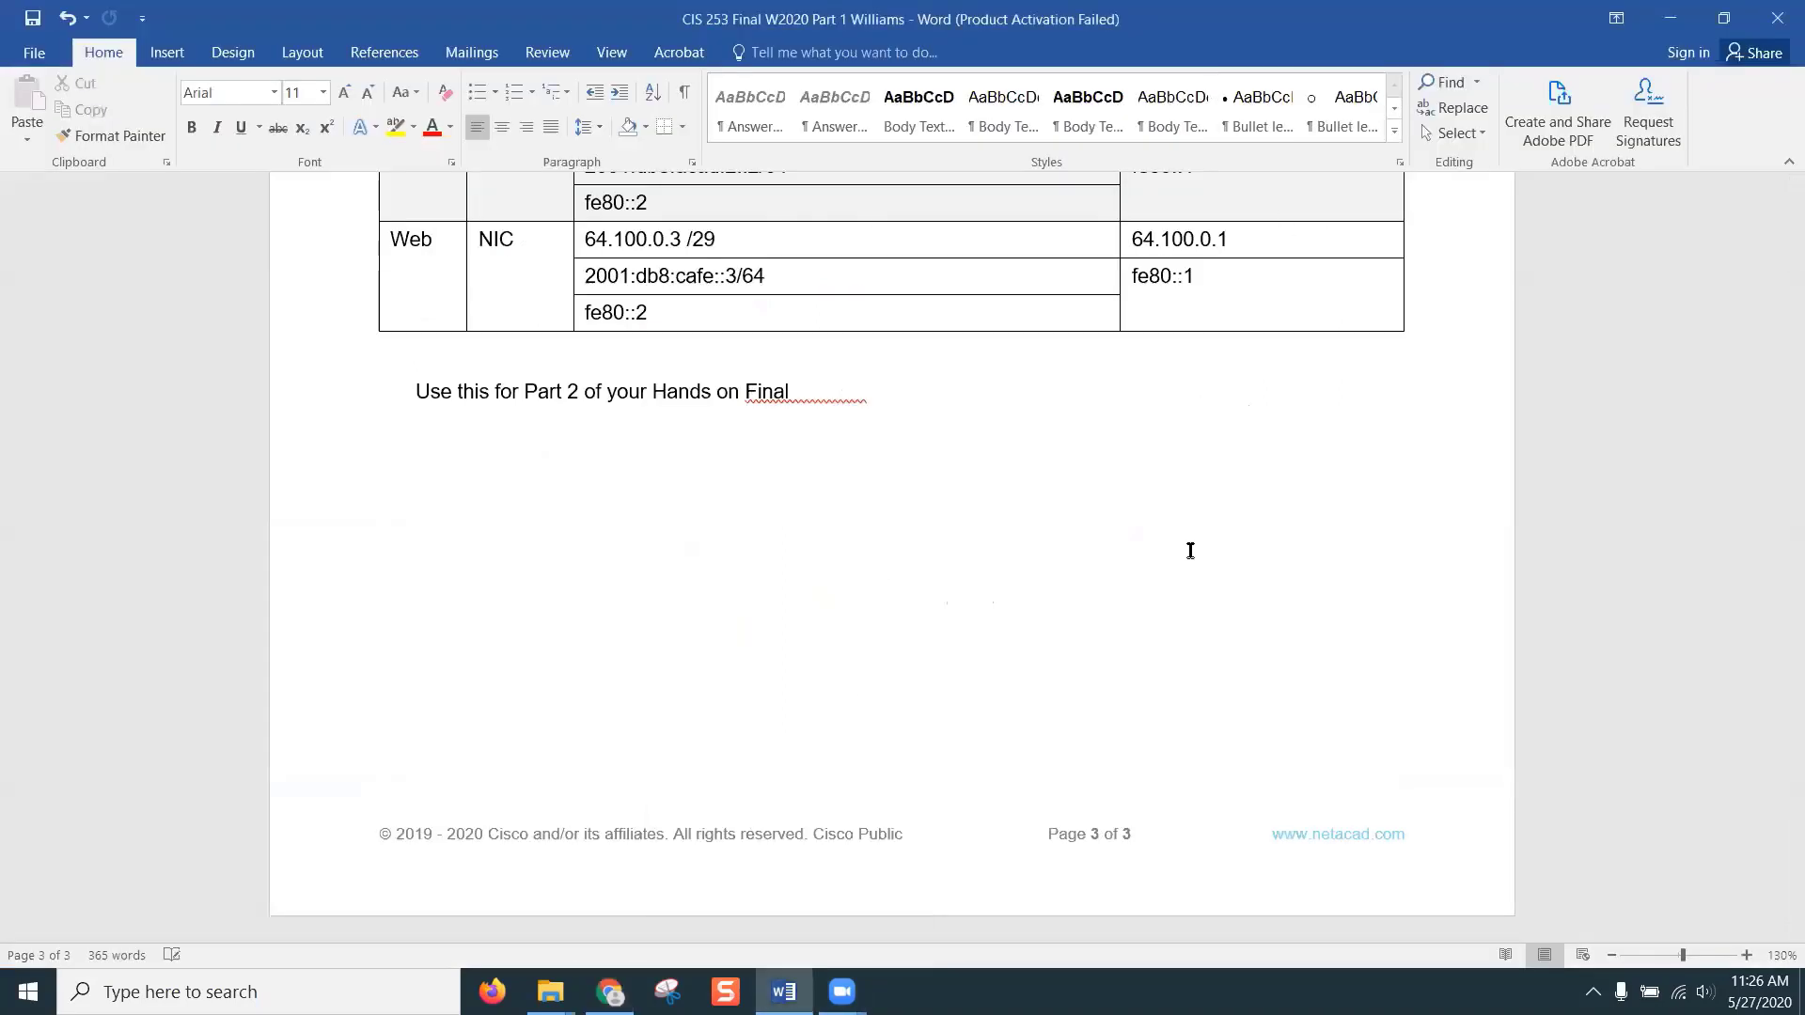
scroll(1038, 564, "up", 12)
scroll(1038, 564, "up", 12)
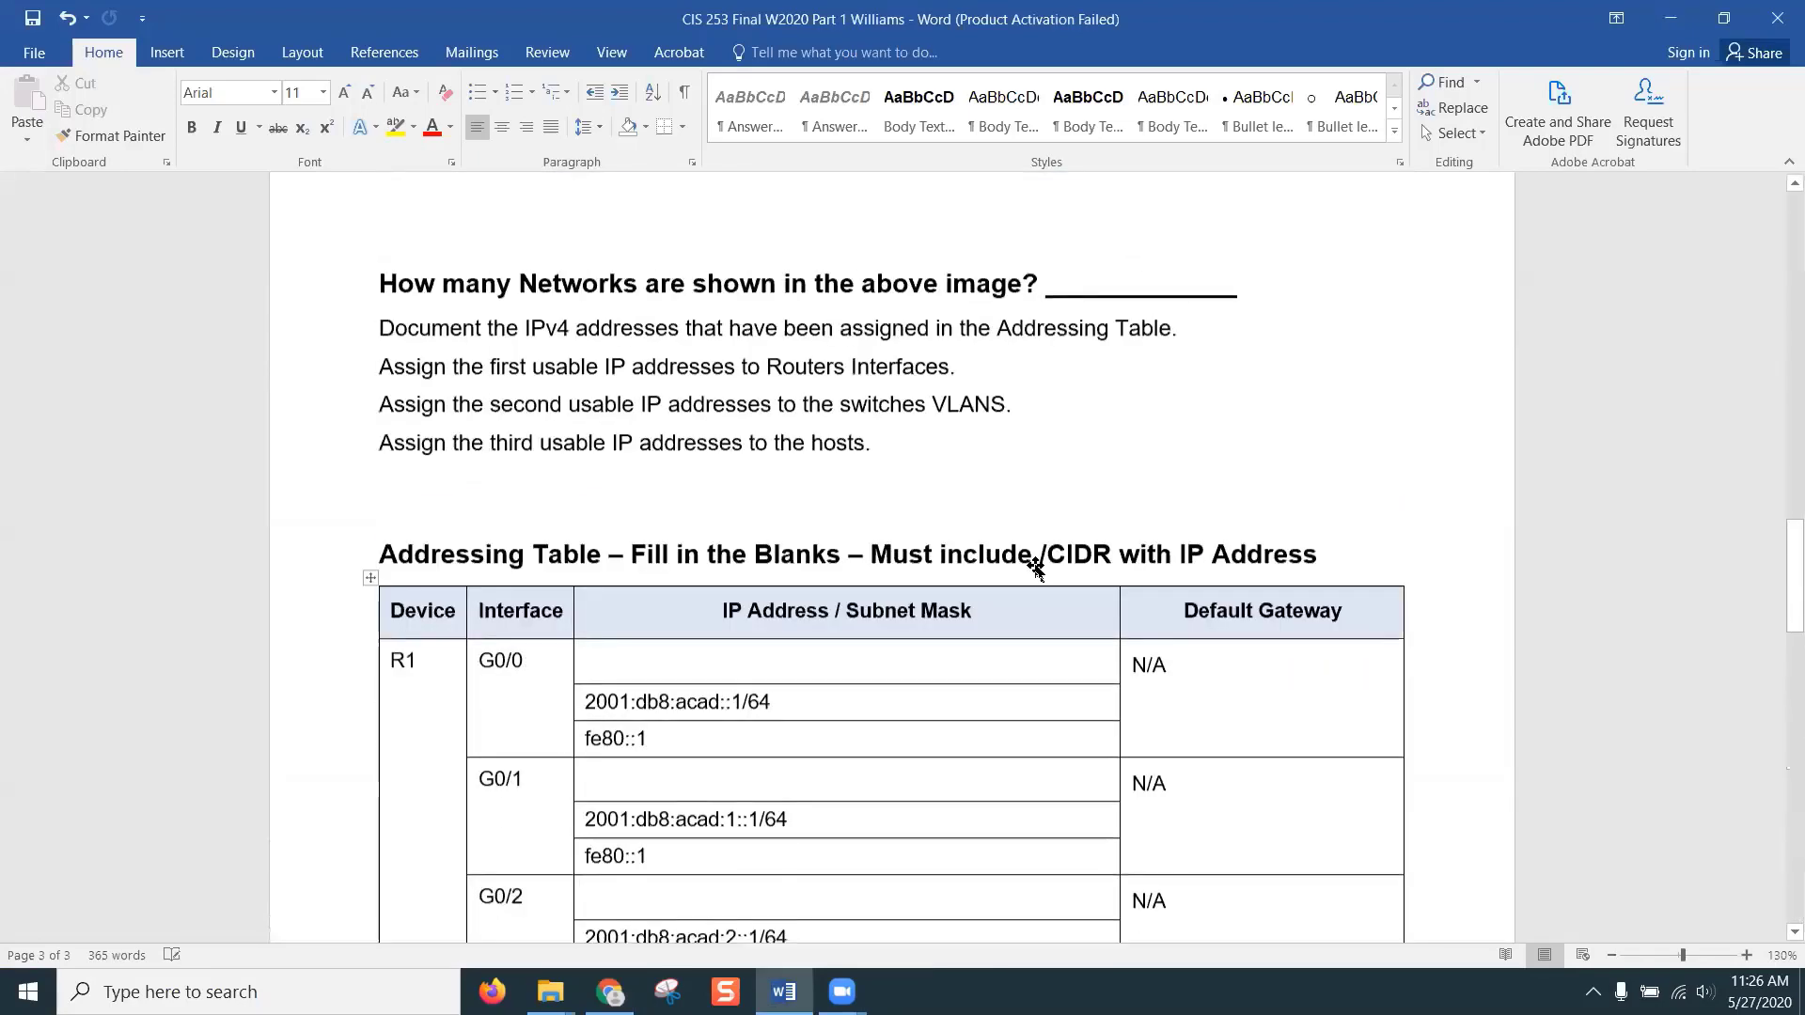
scroll(1031, 568, "down", 2)
scroll(1025, 569, "up", 15)
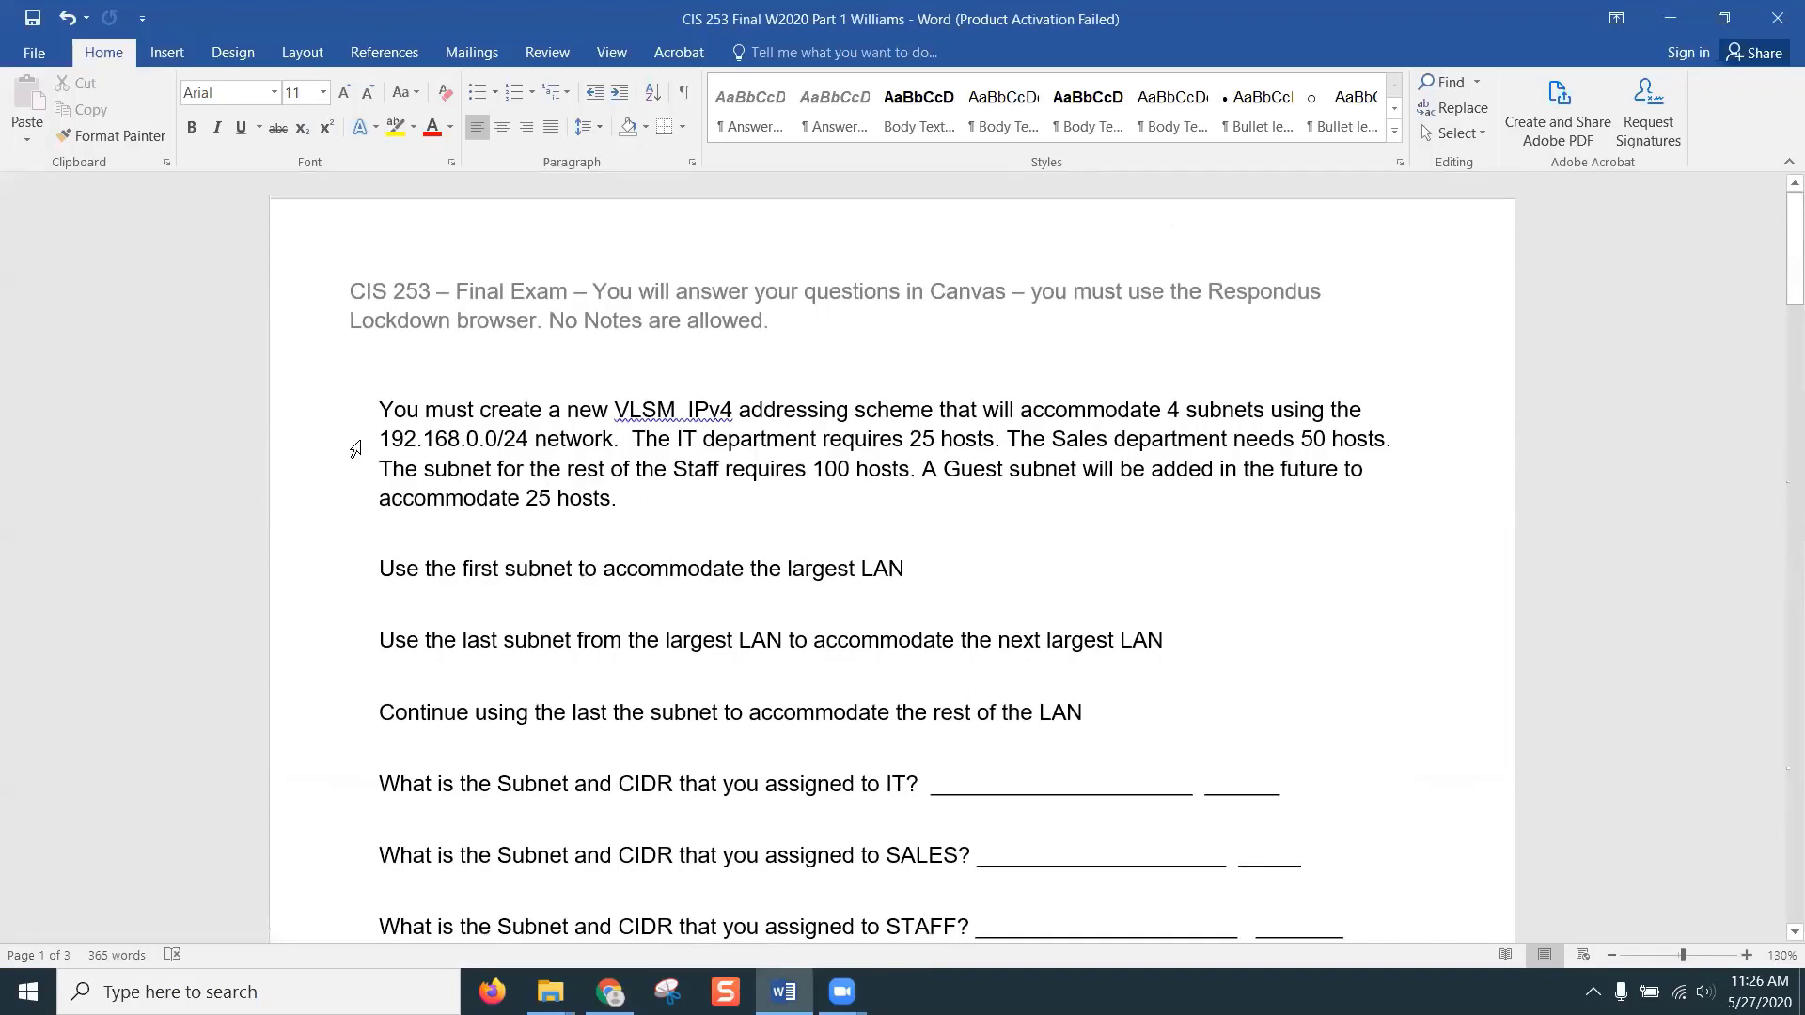
left_click_drag(380, 403, 664, 505)
key("ctrl+c")
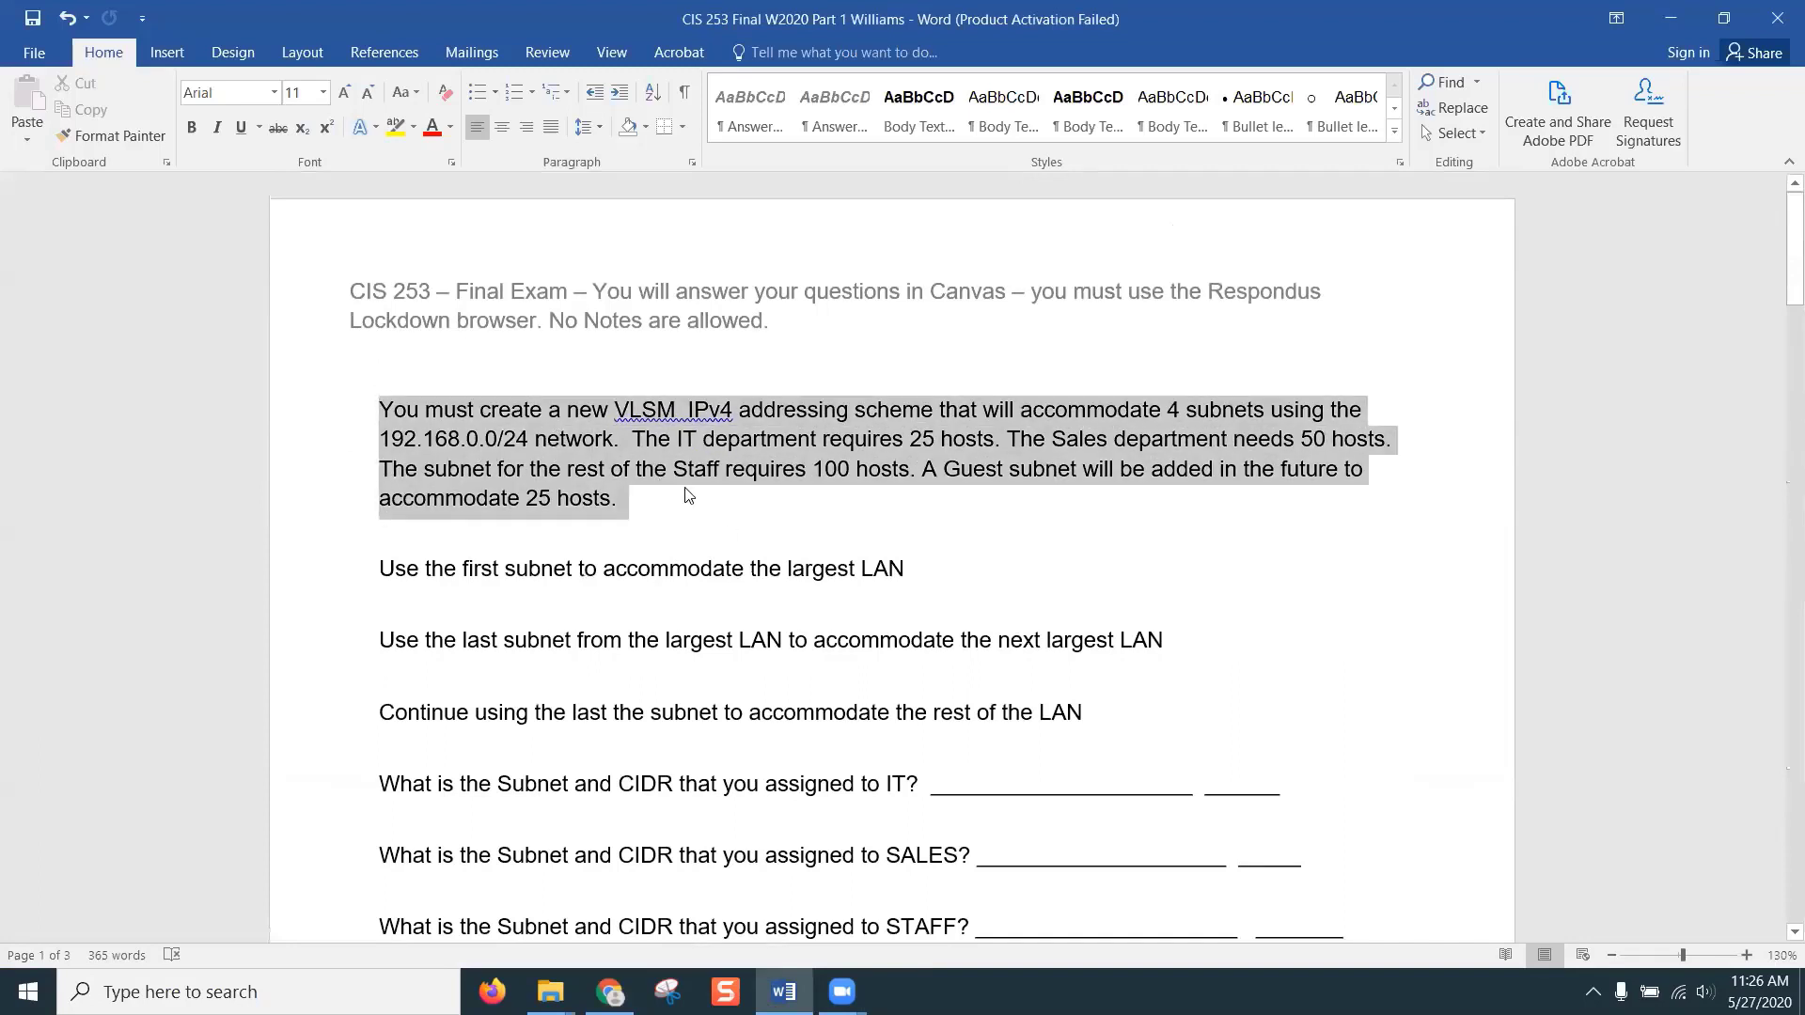
right_click(1046, 424)
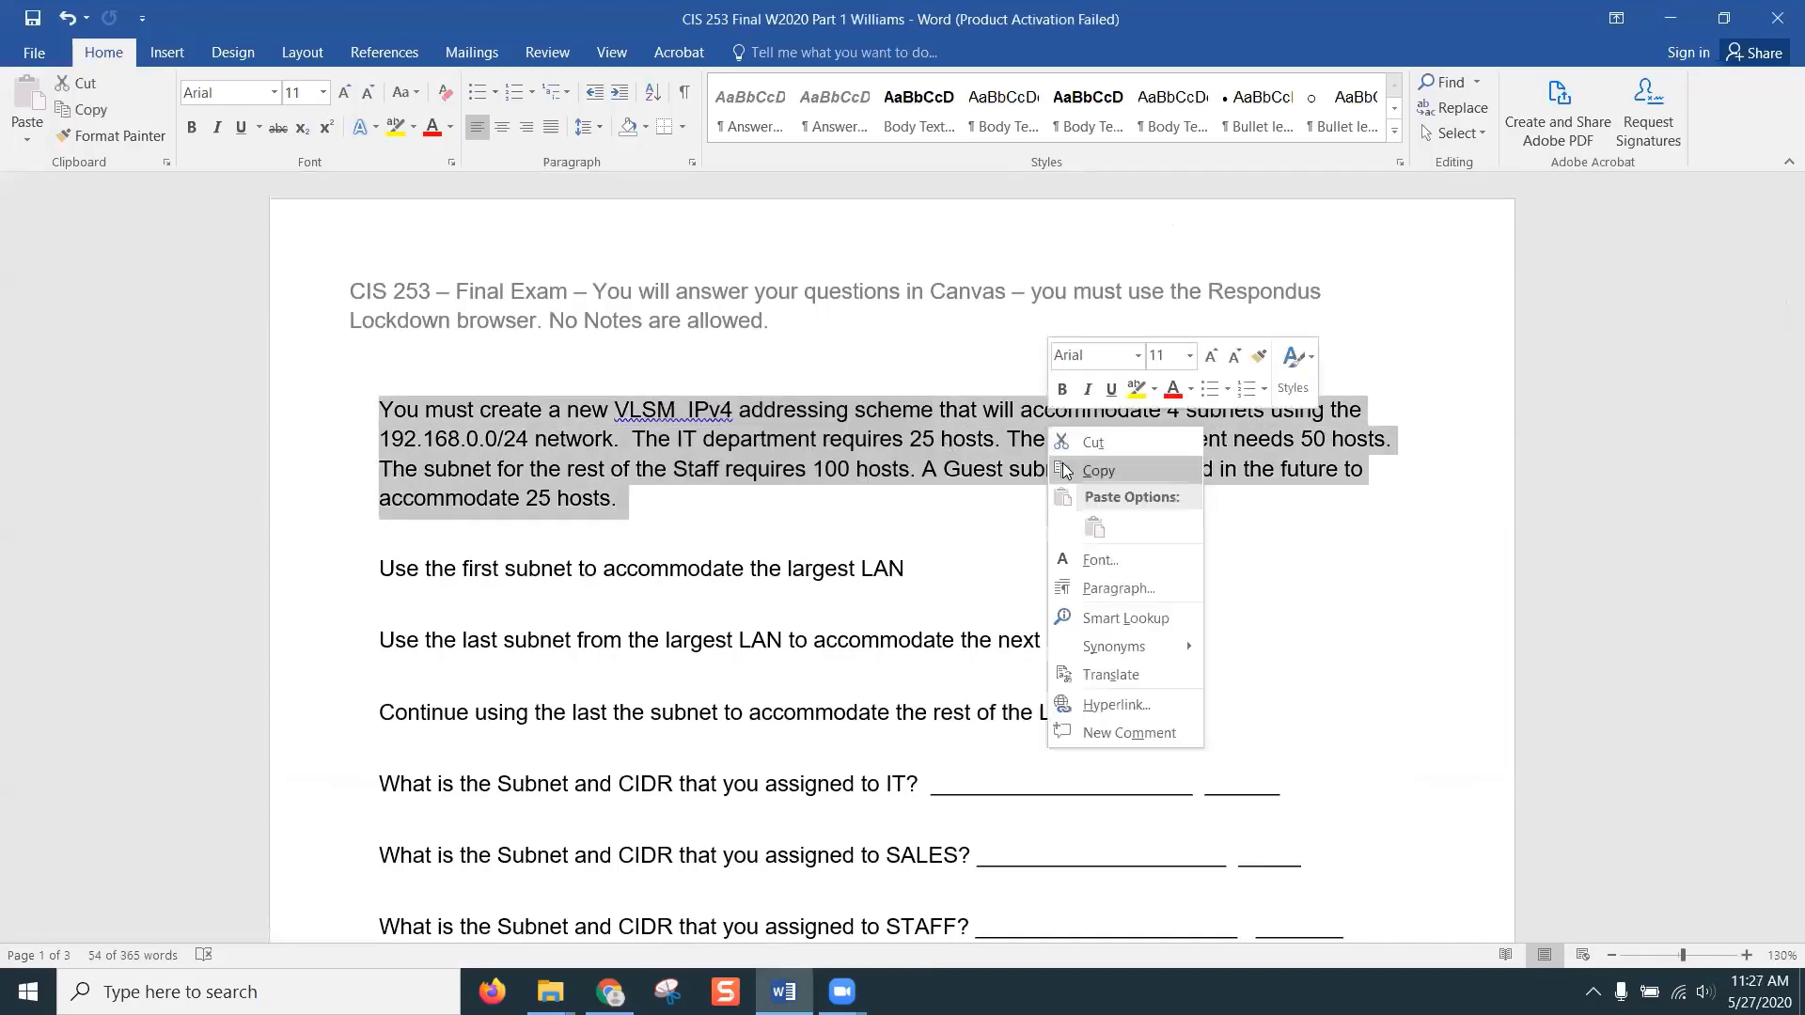
left_click(1128, 469)
- Return to the quiz in Chrome and paste the VLSM paragraph into the question body
mouse_move(609, 991)
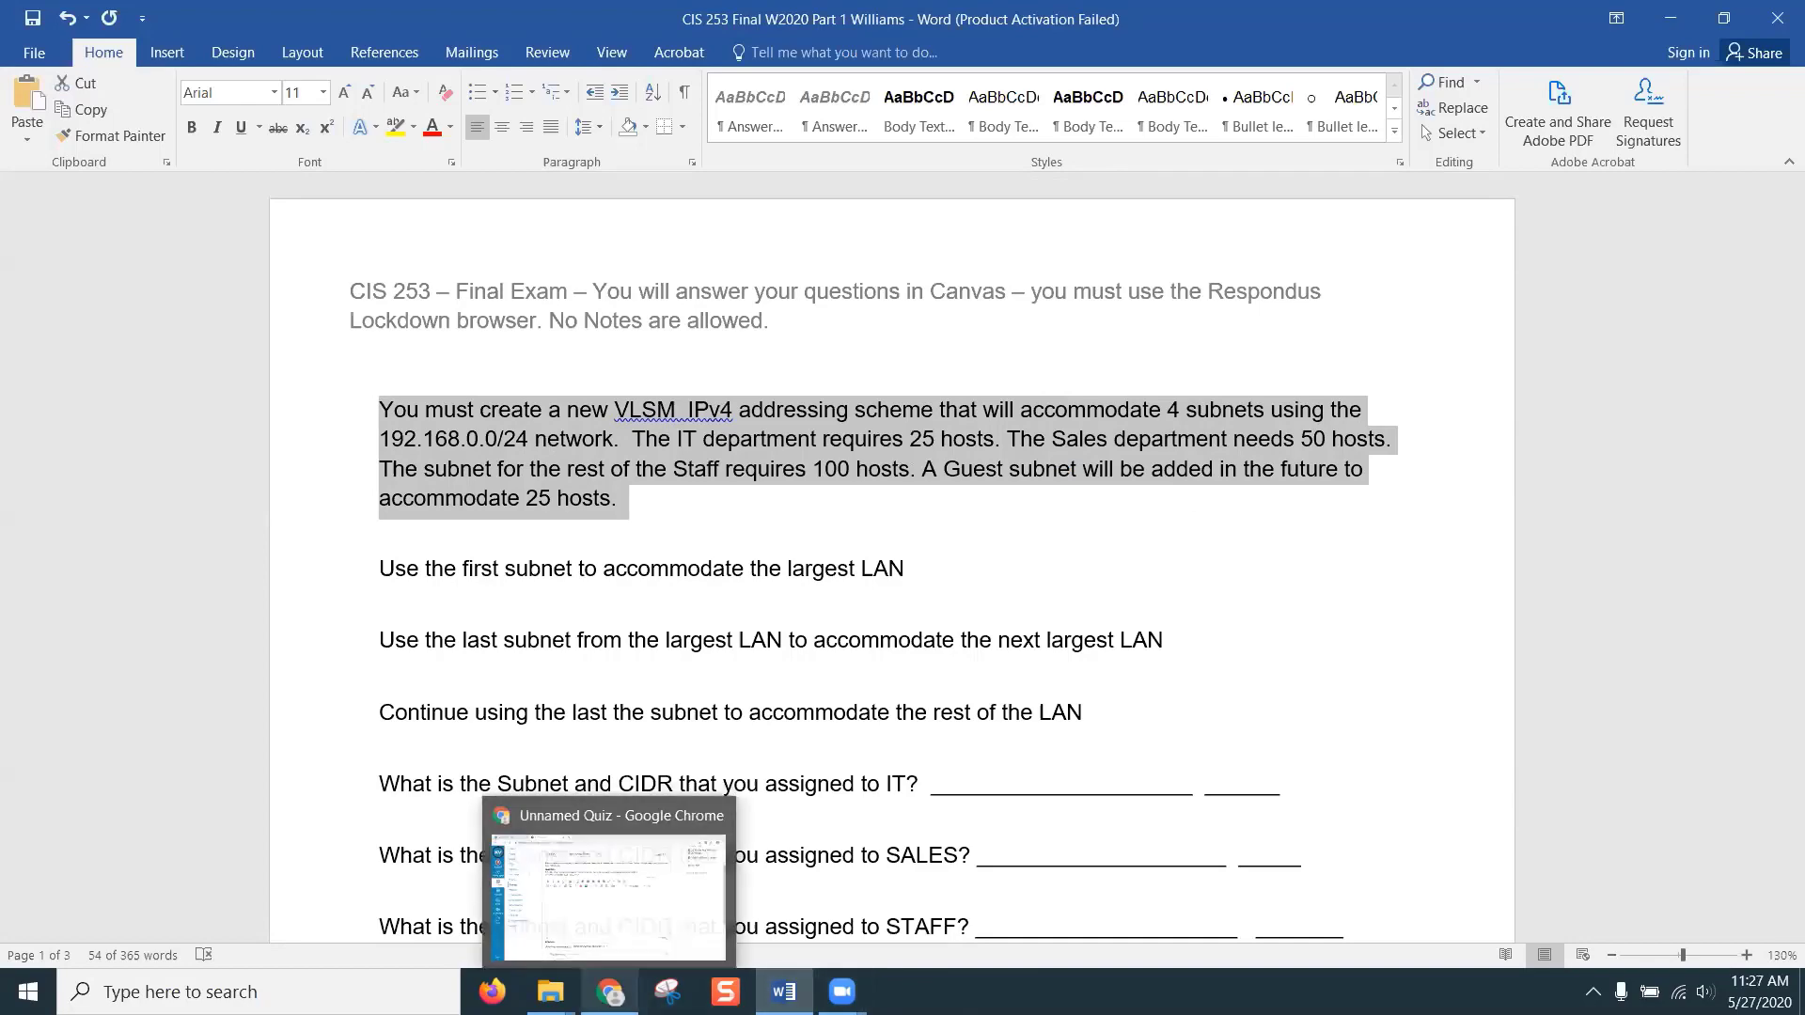
left_click(604, 902)
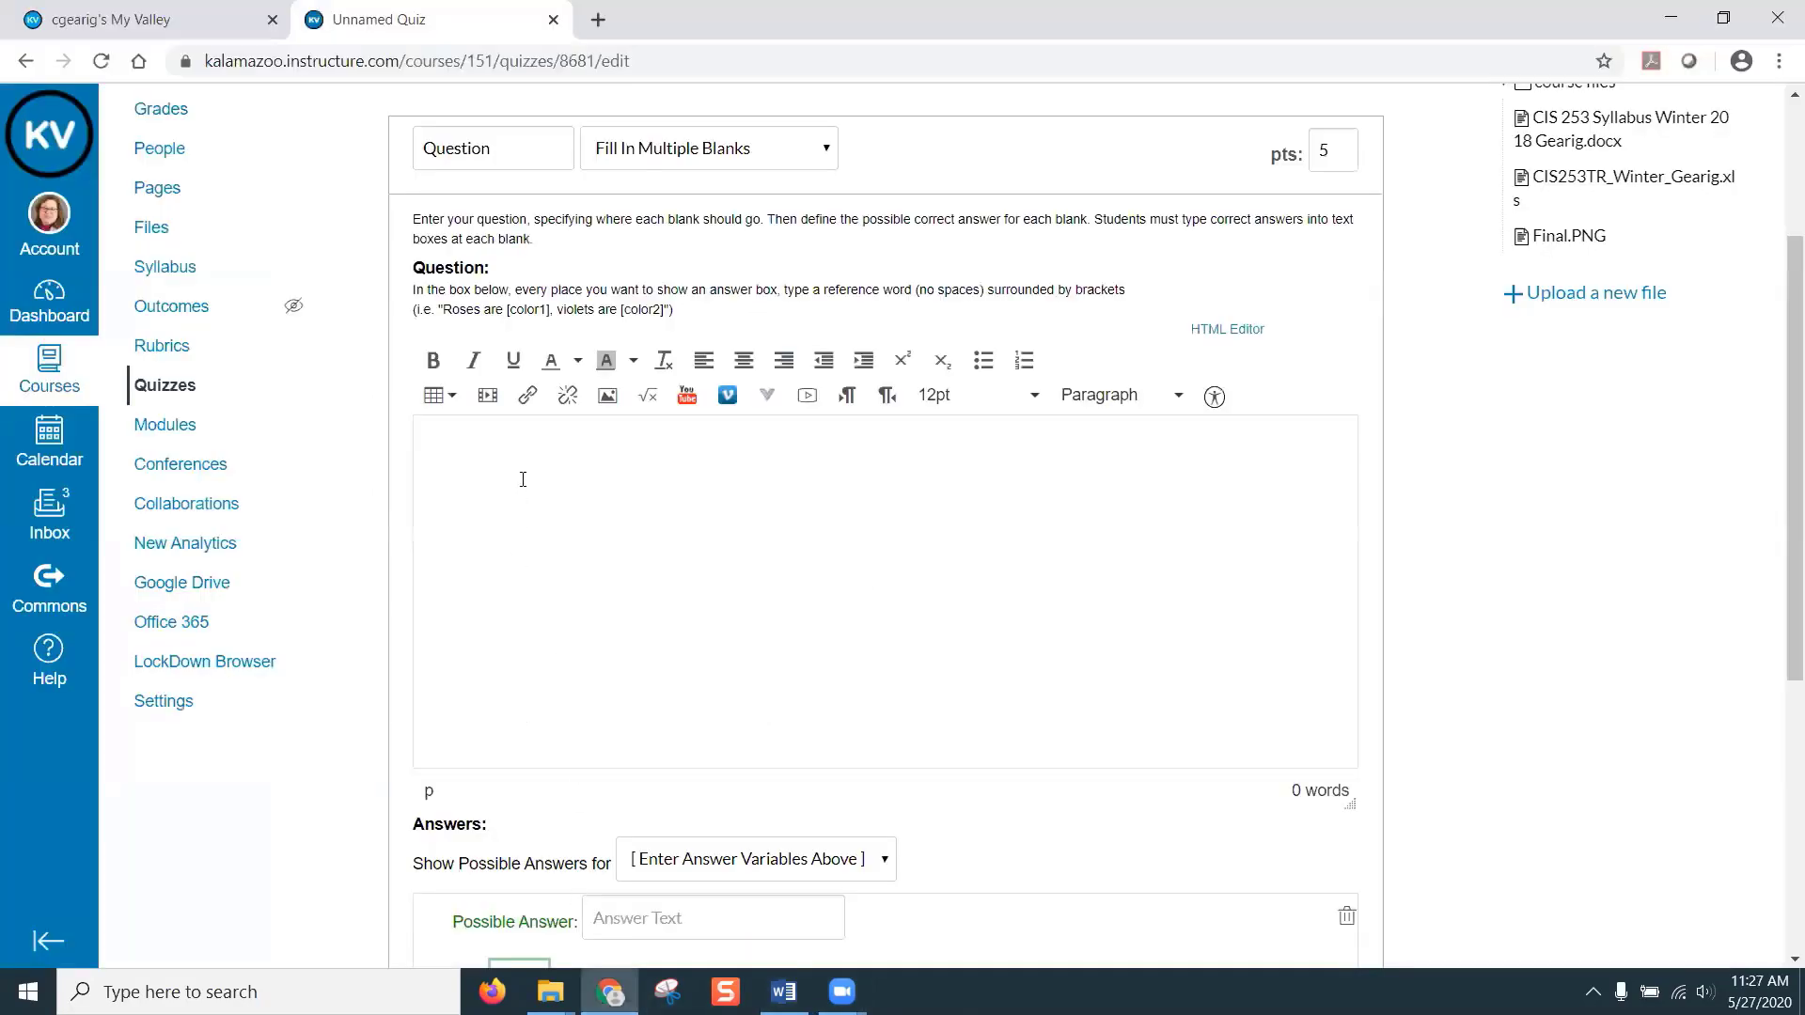
key("ctrl+v")
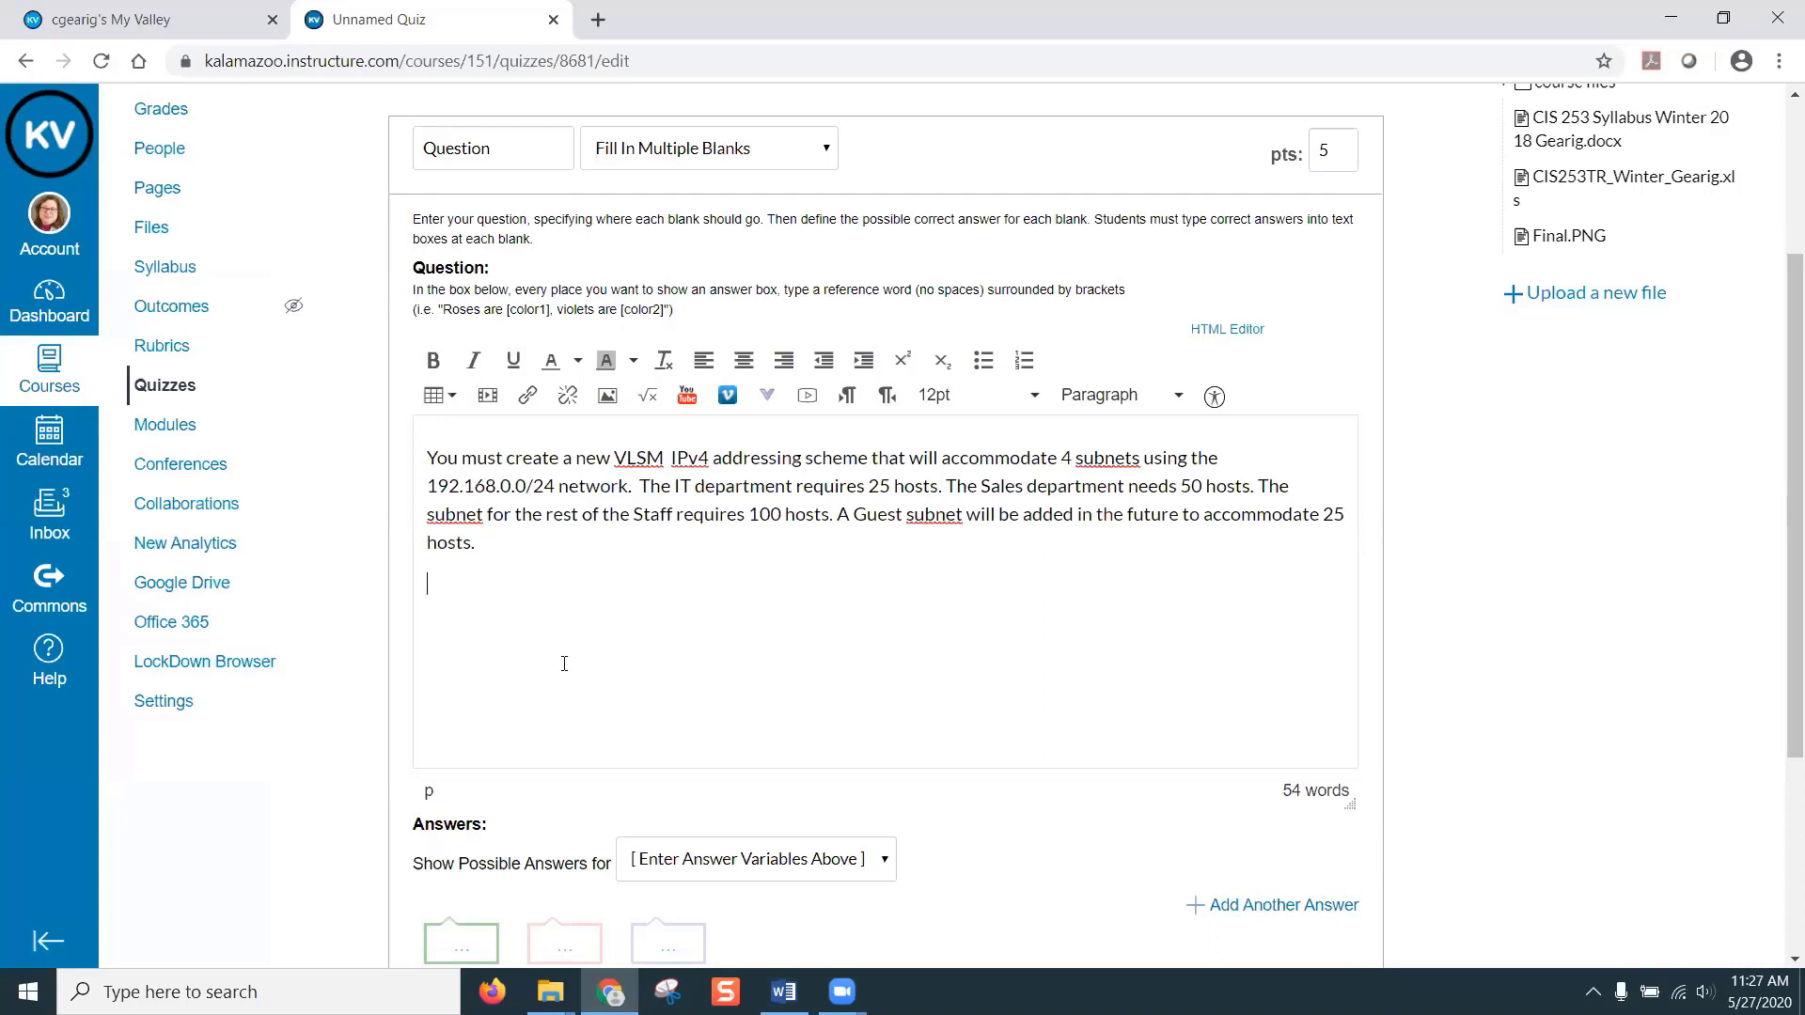
- Switch to the CIS 253 Final W2020 Part 1 document in Word and copy the question about the Subnet and CIDR assigned to IT
mouse_move(783, 992)
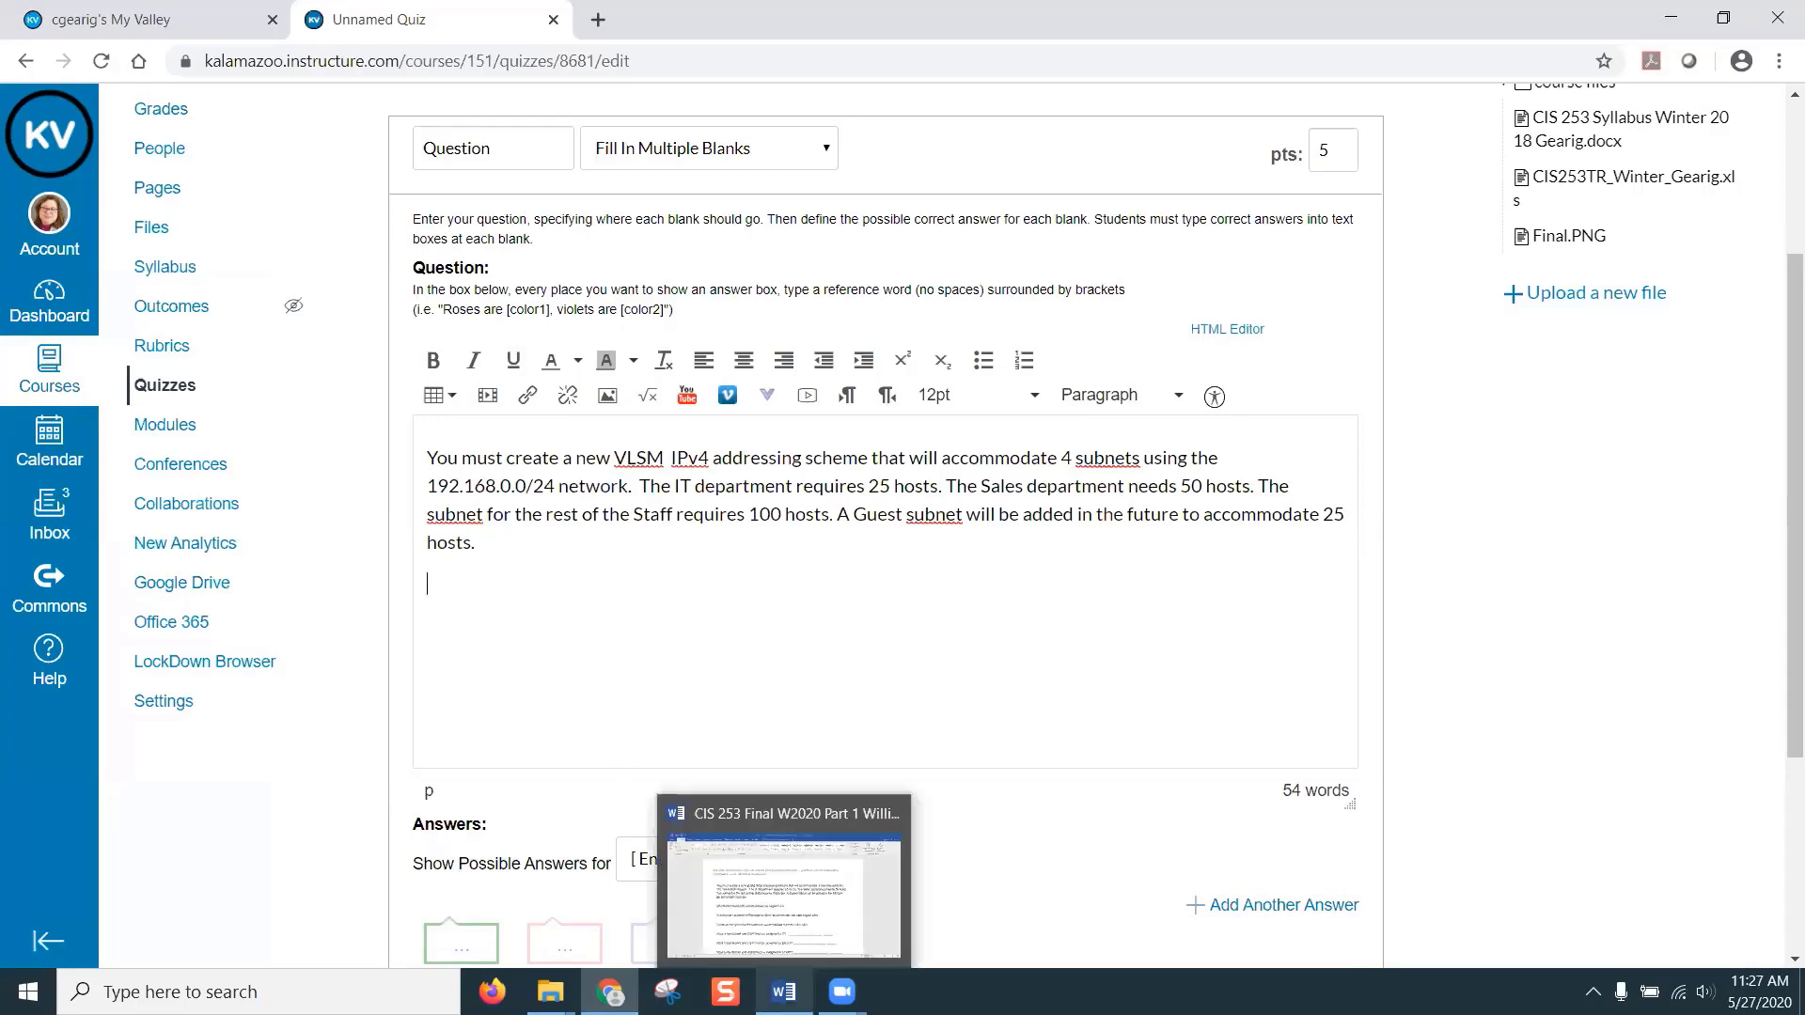
left_click(805, 919)
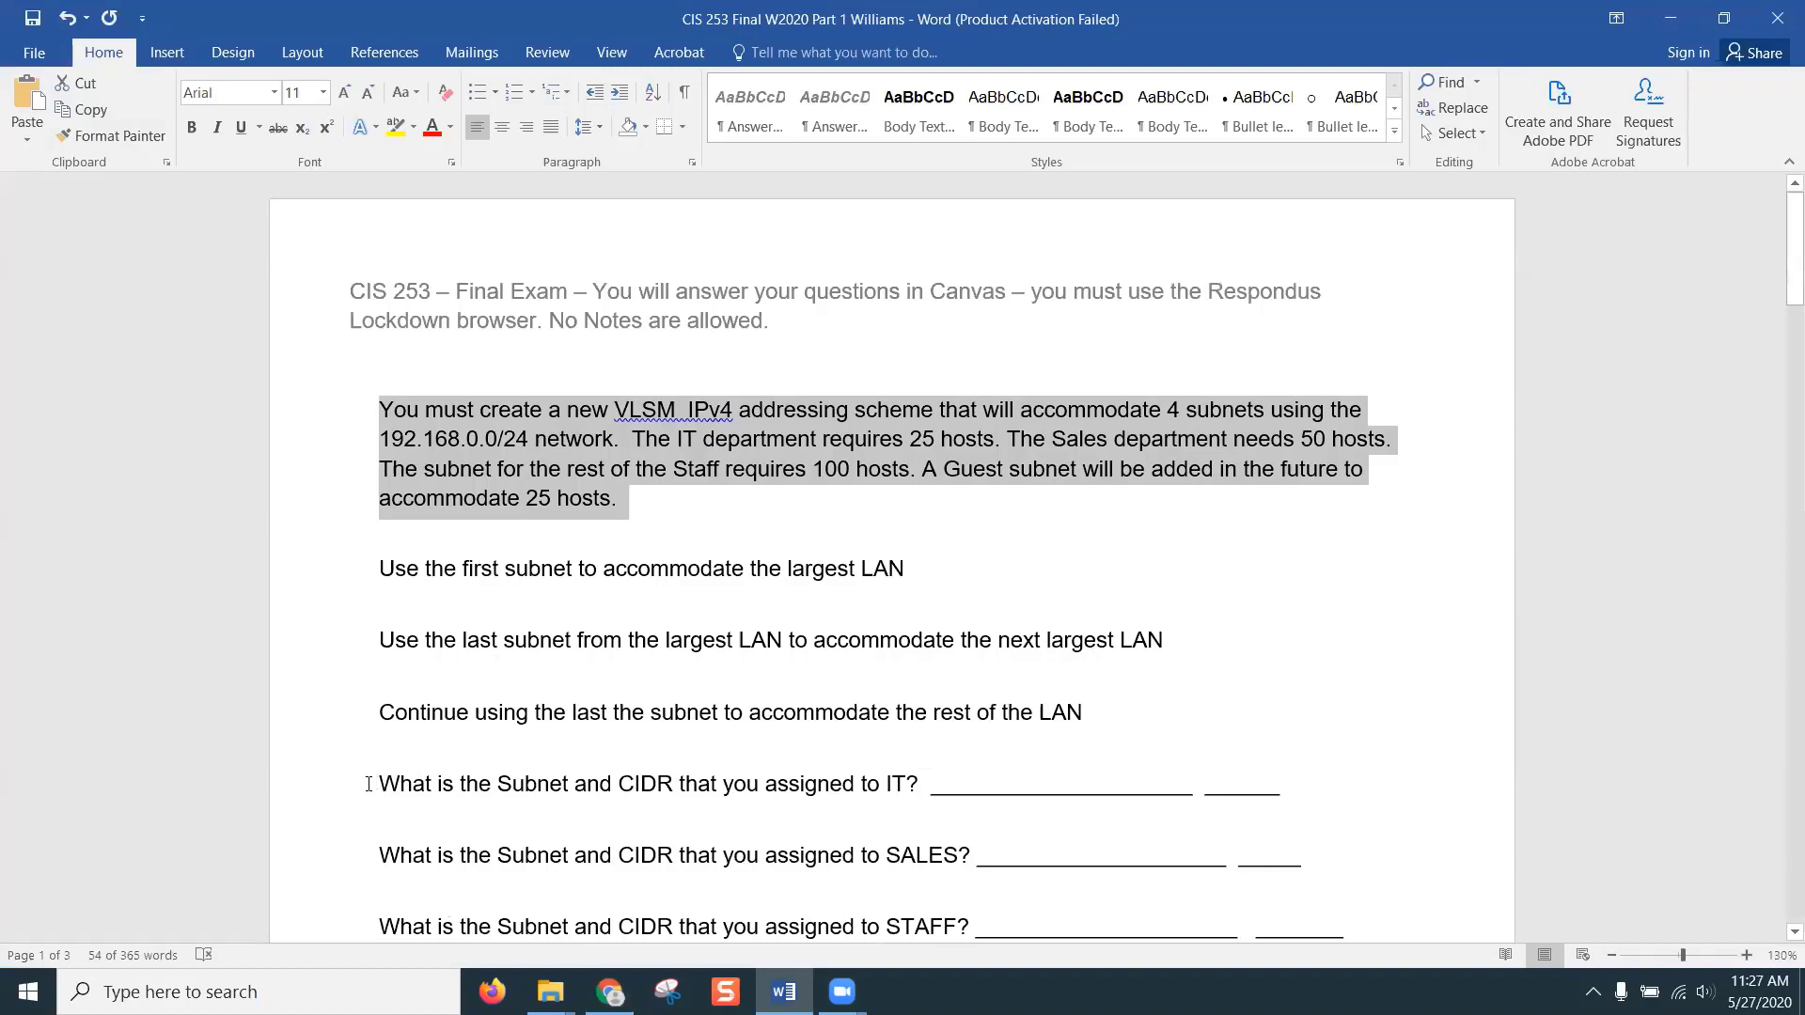
left_click_drag(374, 783, 912, 775)
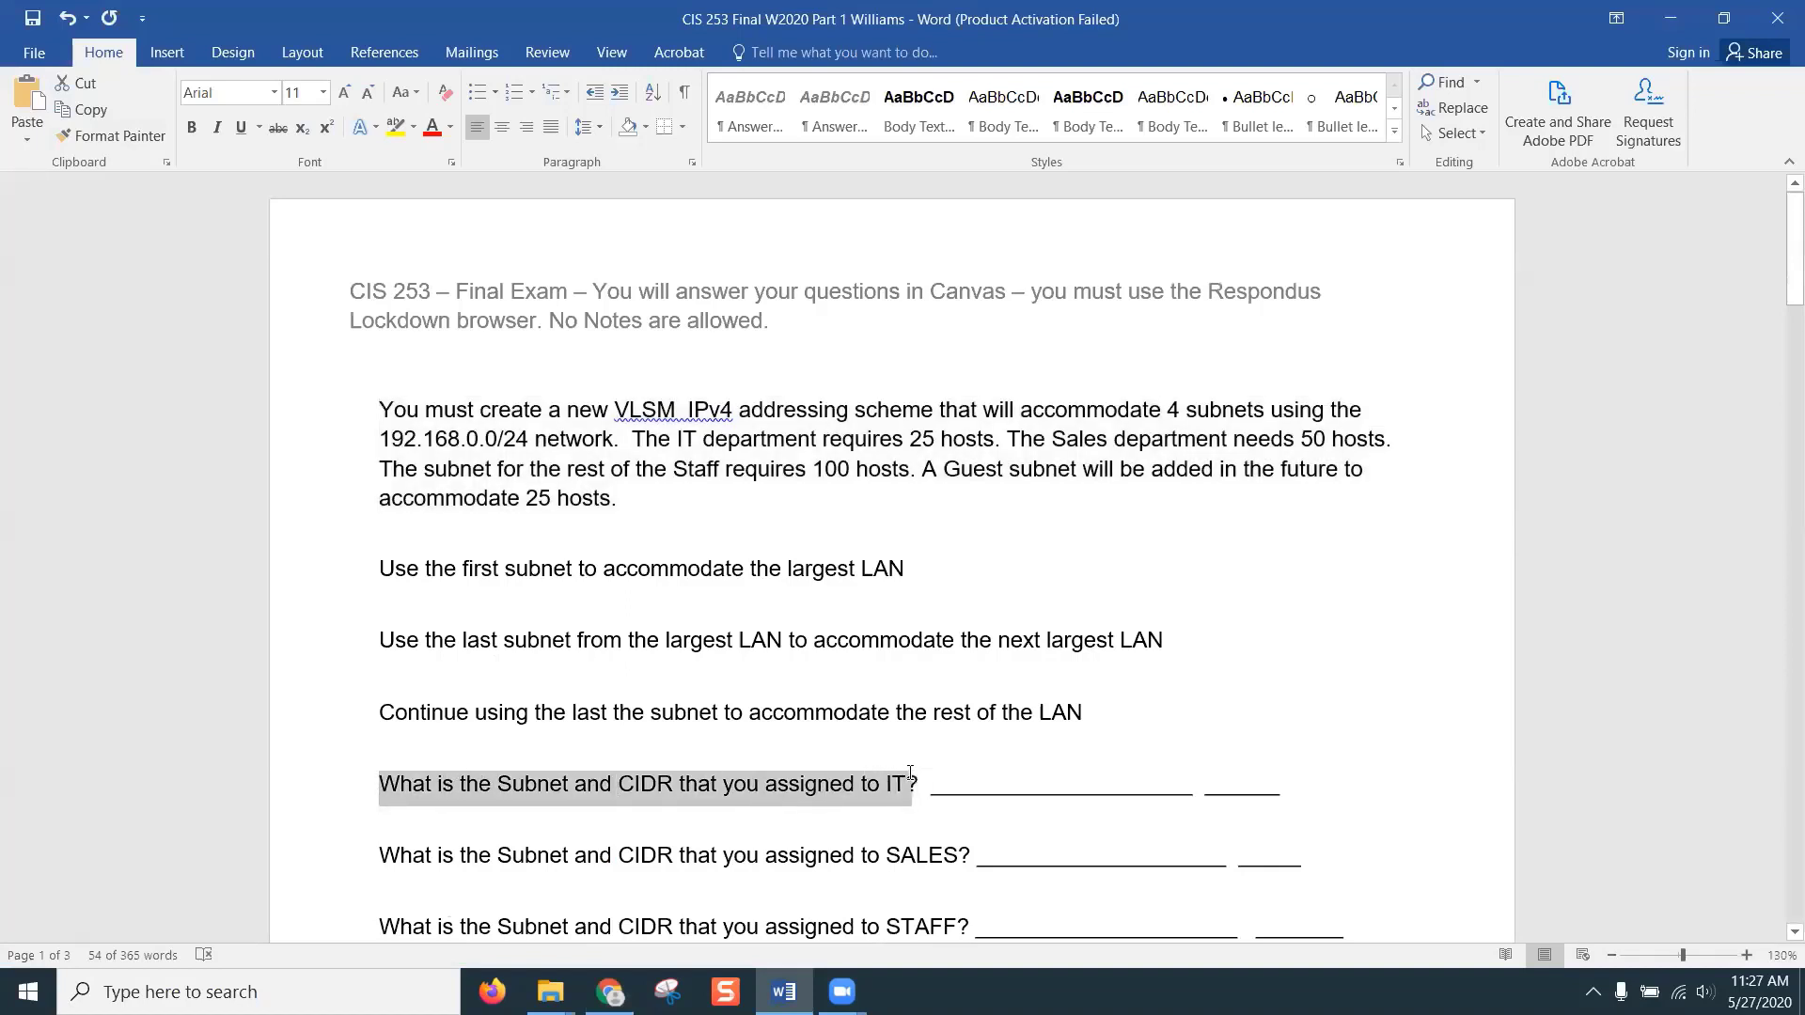
right_click(694, 790)
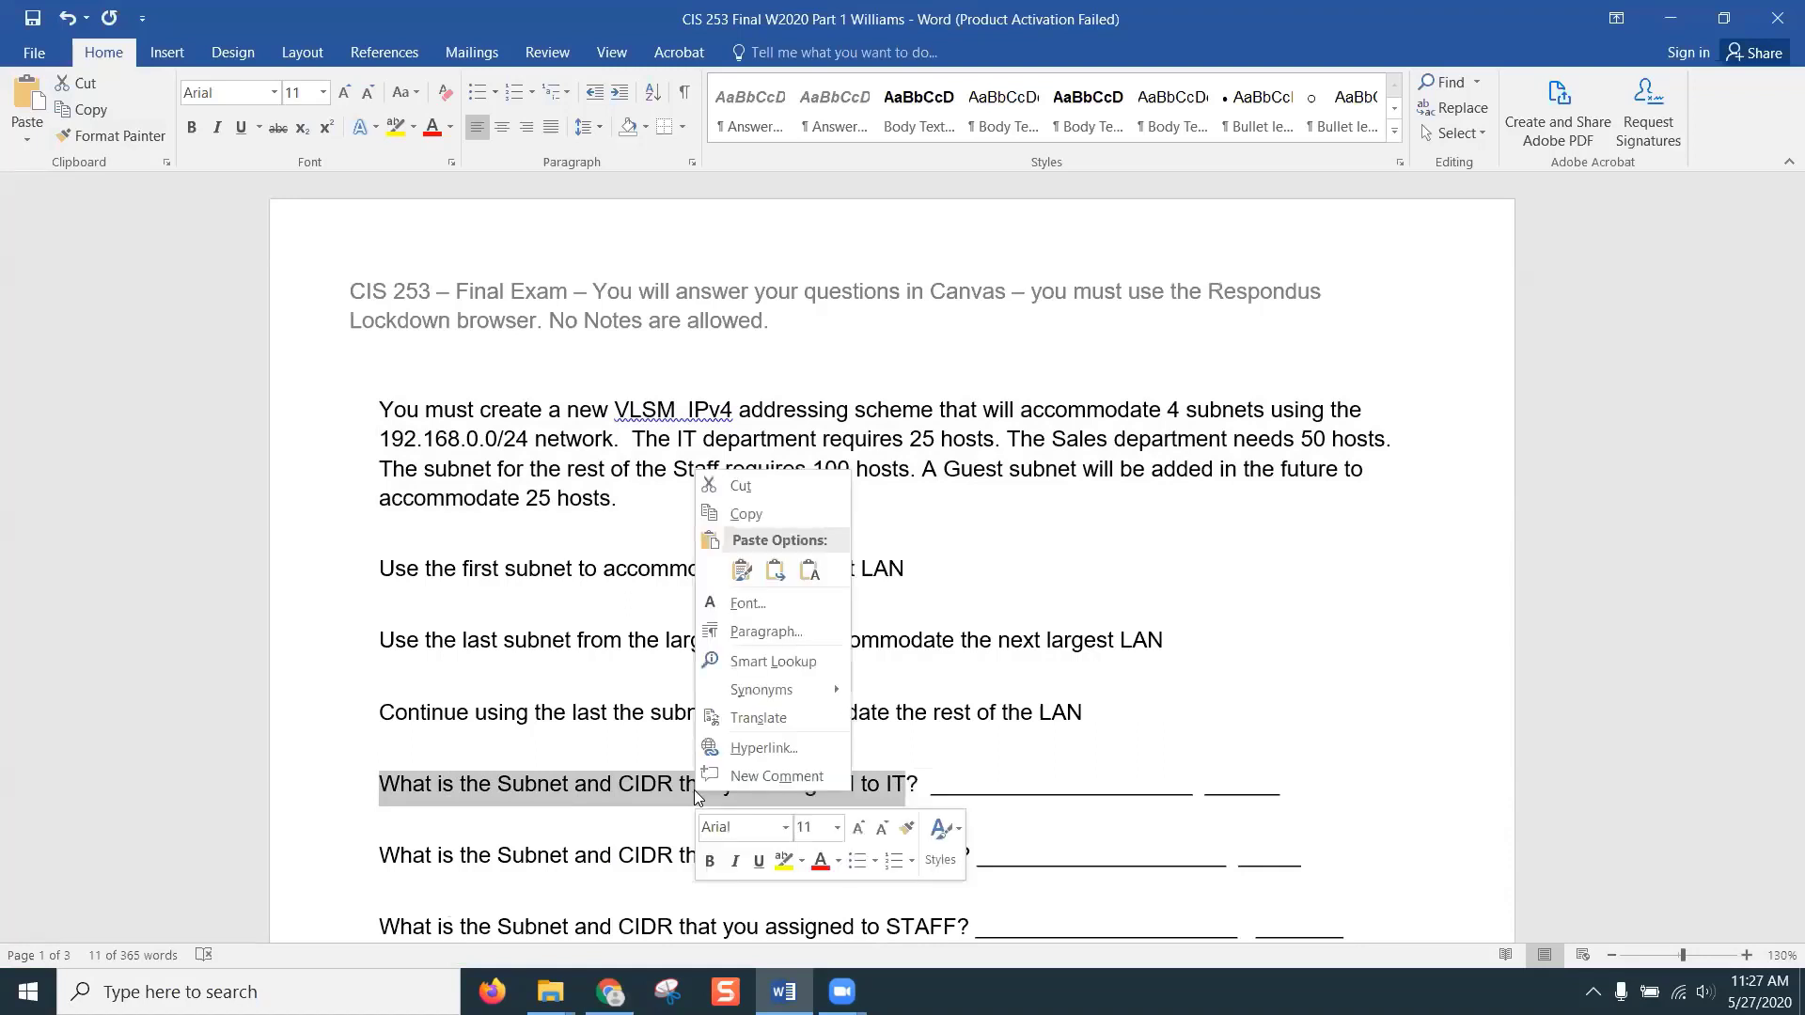
left_click(733, 511)
- Return to the quiz in Chrome and add "1. What is the Subnet and CIDR that you assigned to IT? [IT]" below the VLSM paragraph
mouse_move(609, 992)
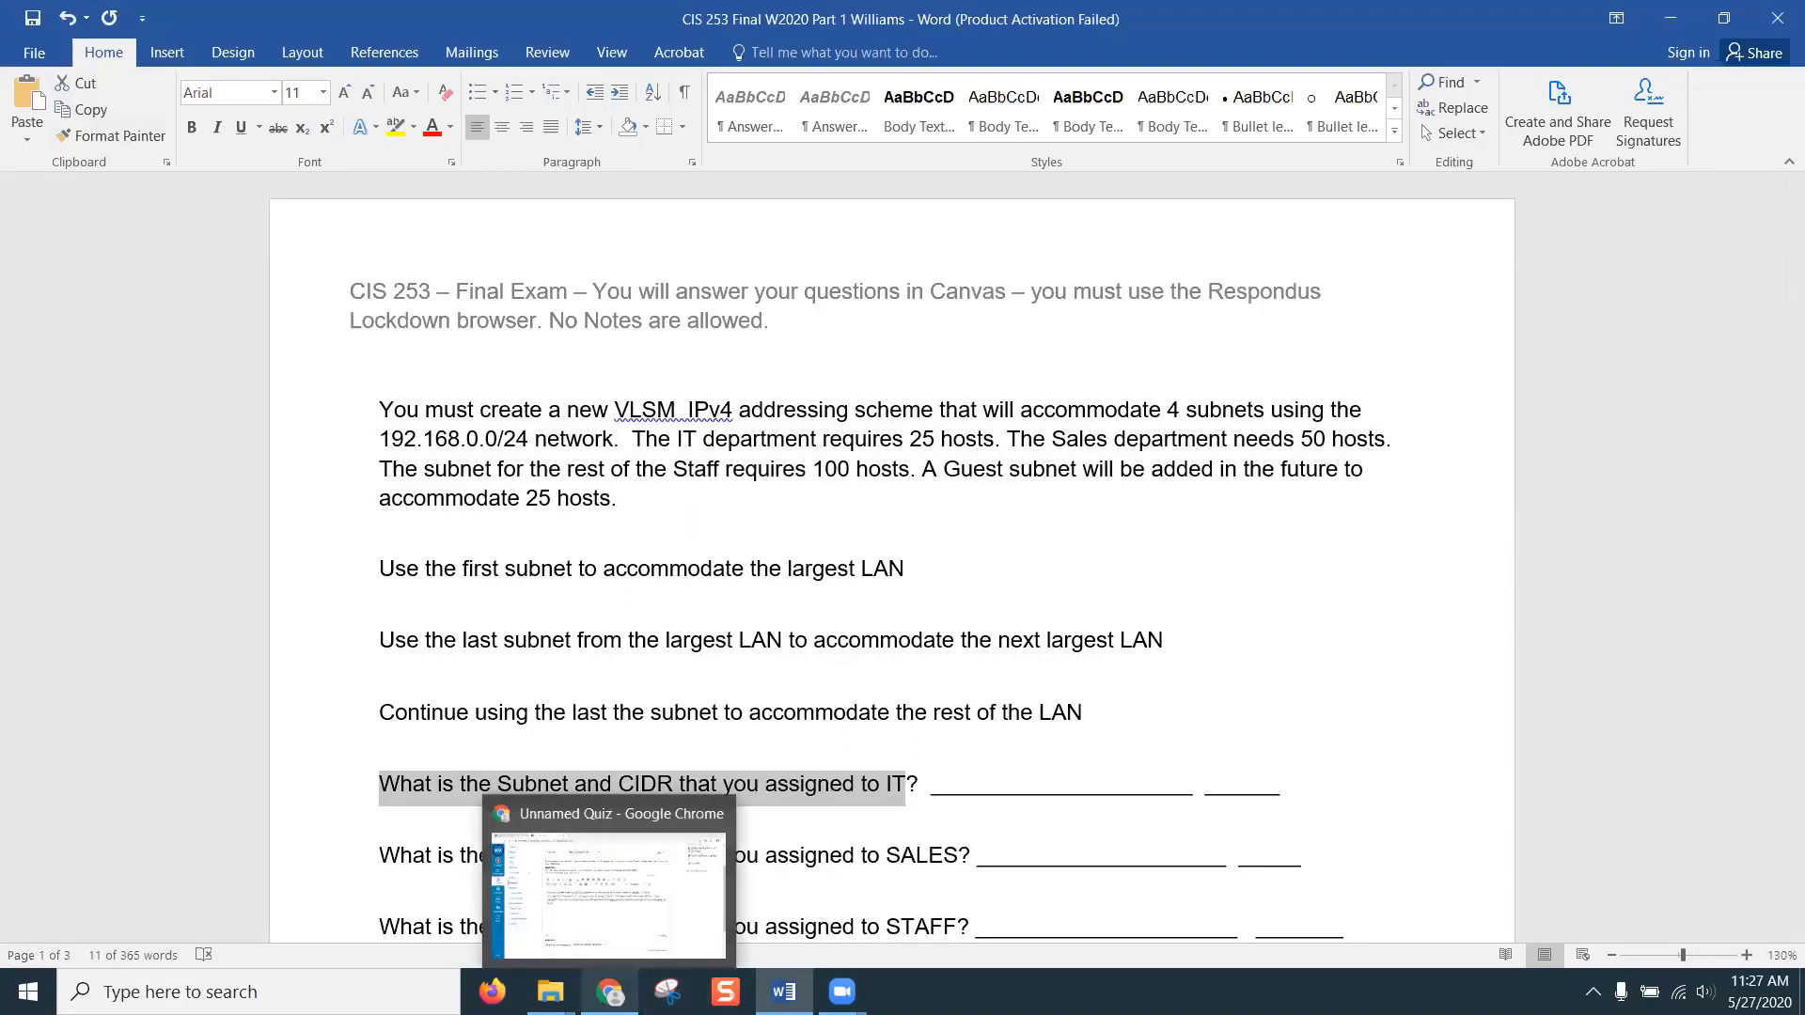
left_click(595, 933)
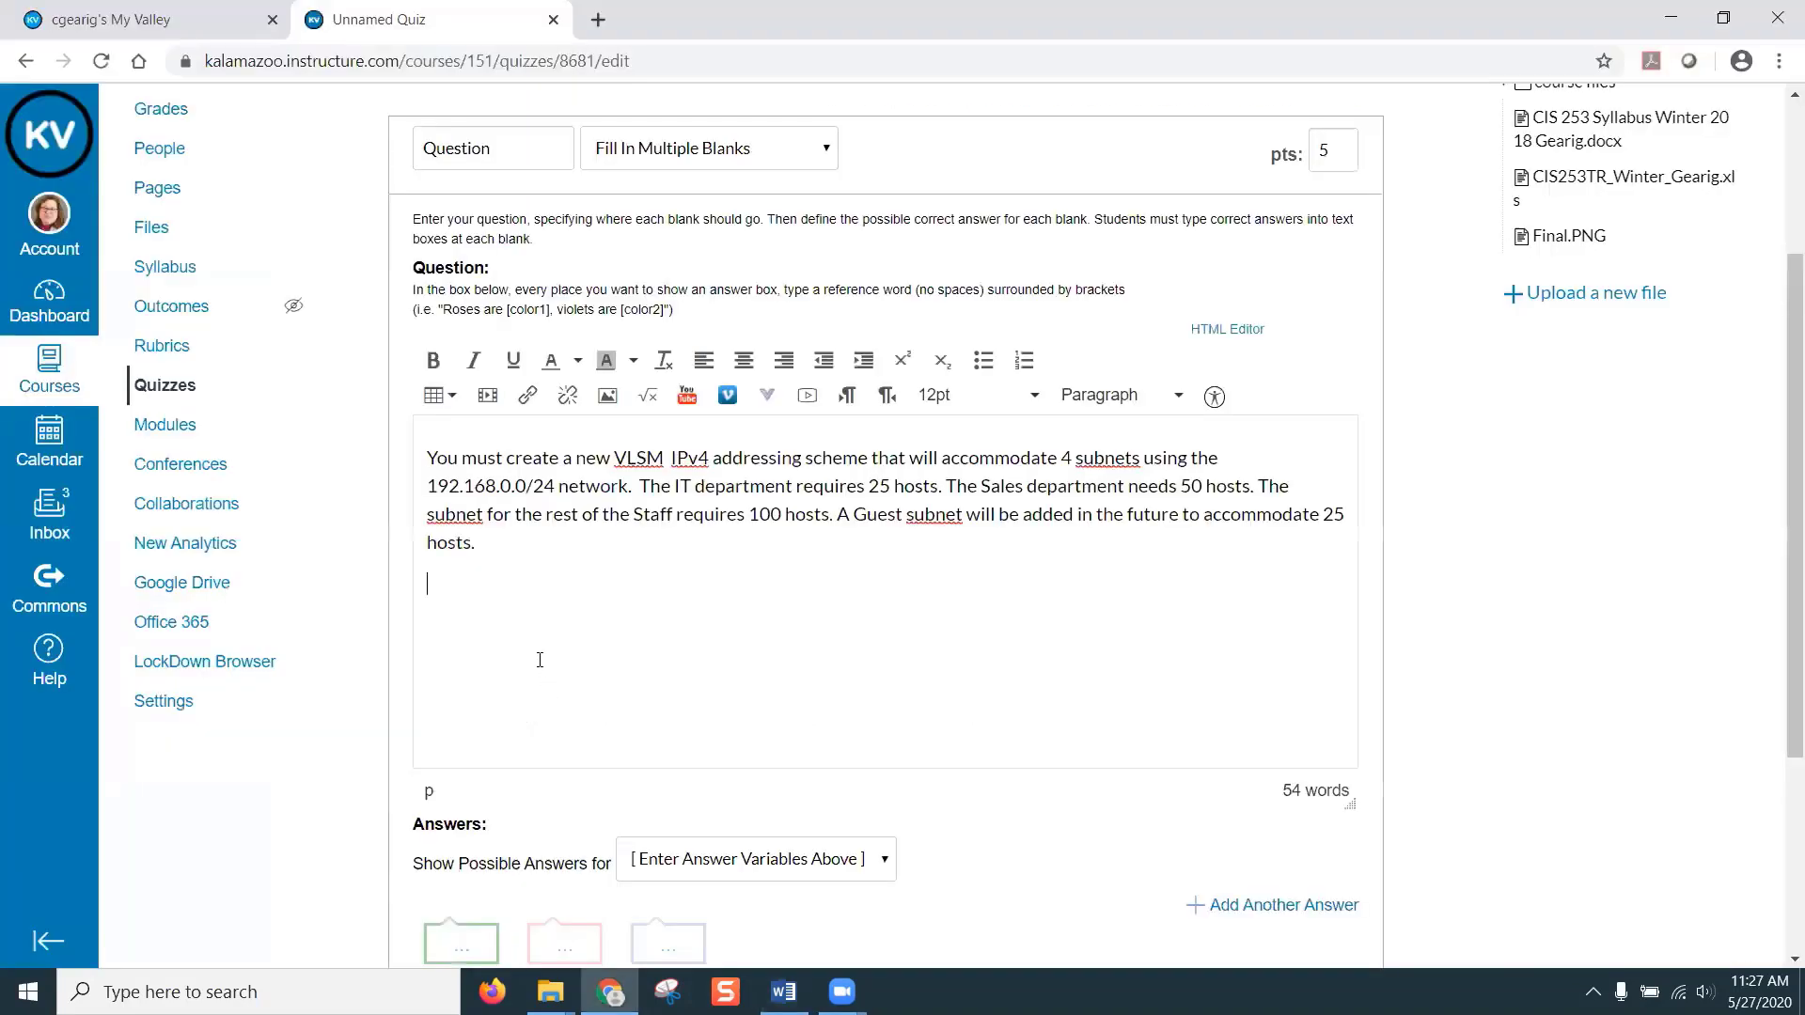
type("1. What is the Subnet and CIDR that you assigned to IT")
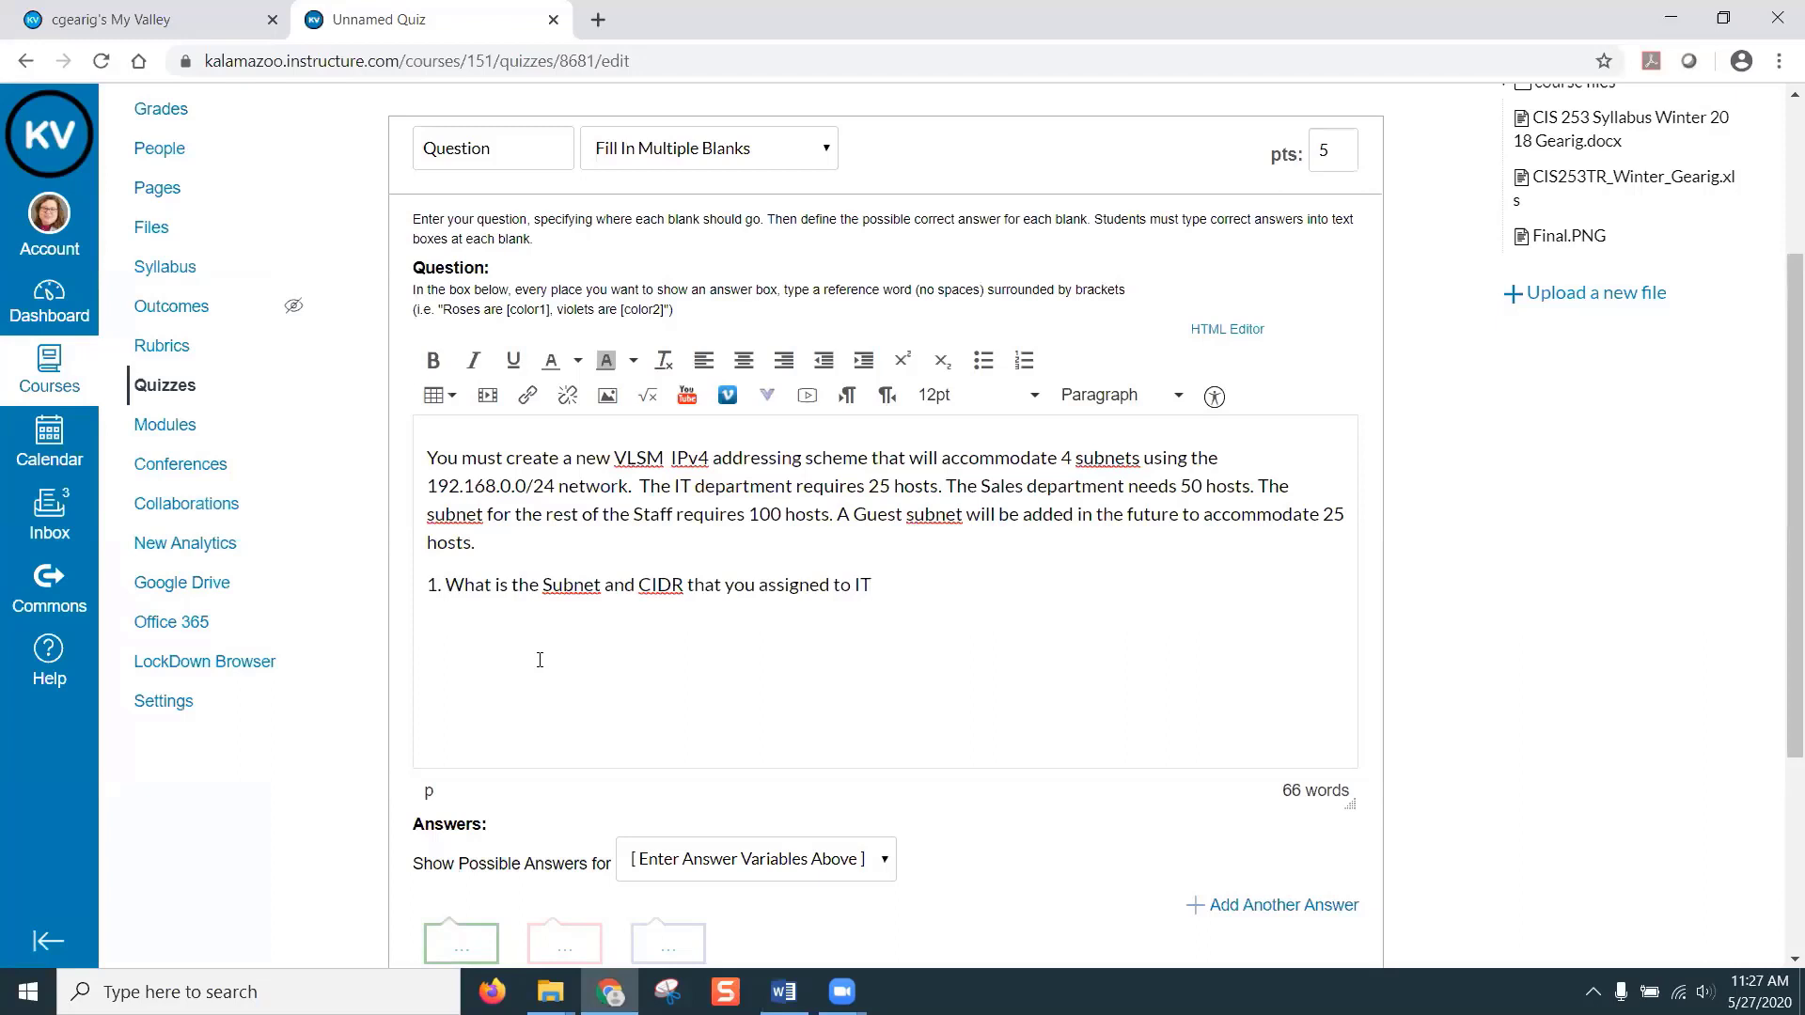
type("? [")
type("IT]")
key("Return")
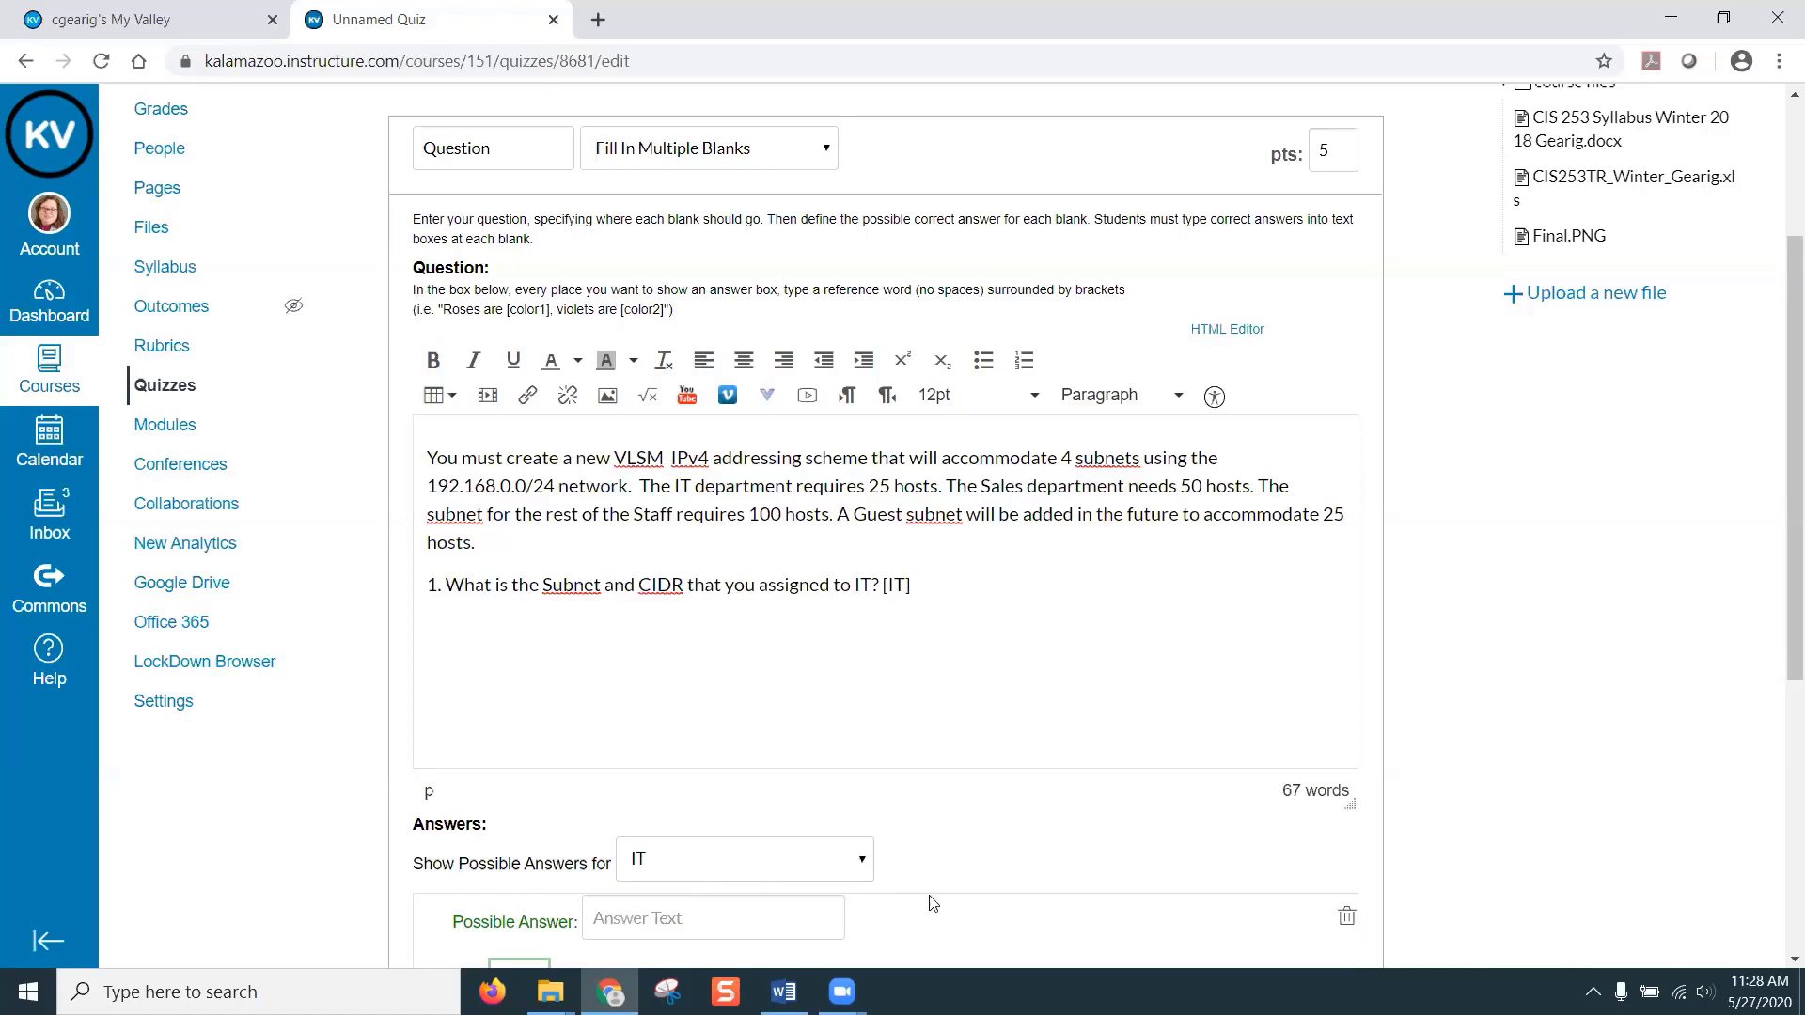
- Enter 192.168.0.224 /27 as a possible answer for the IT blank and add another empty answer slot
scroll(1020, 887, "down", 3)
left_click(663, 567)
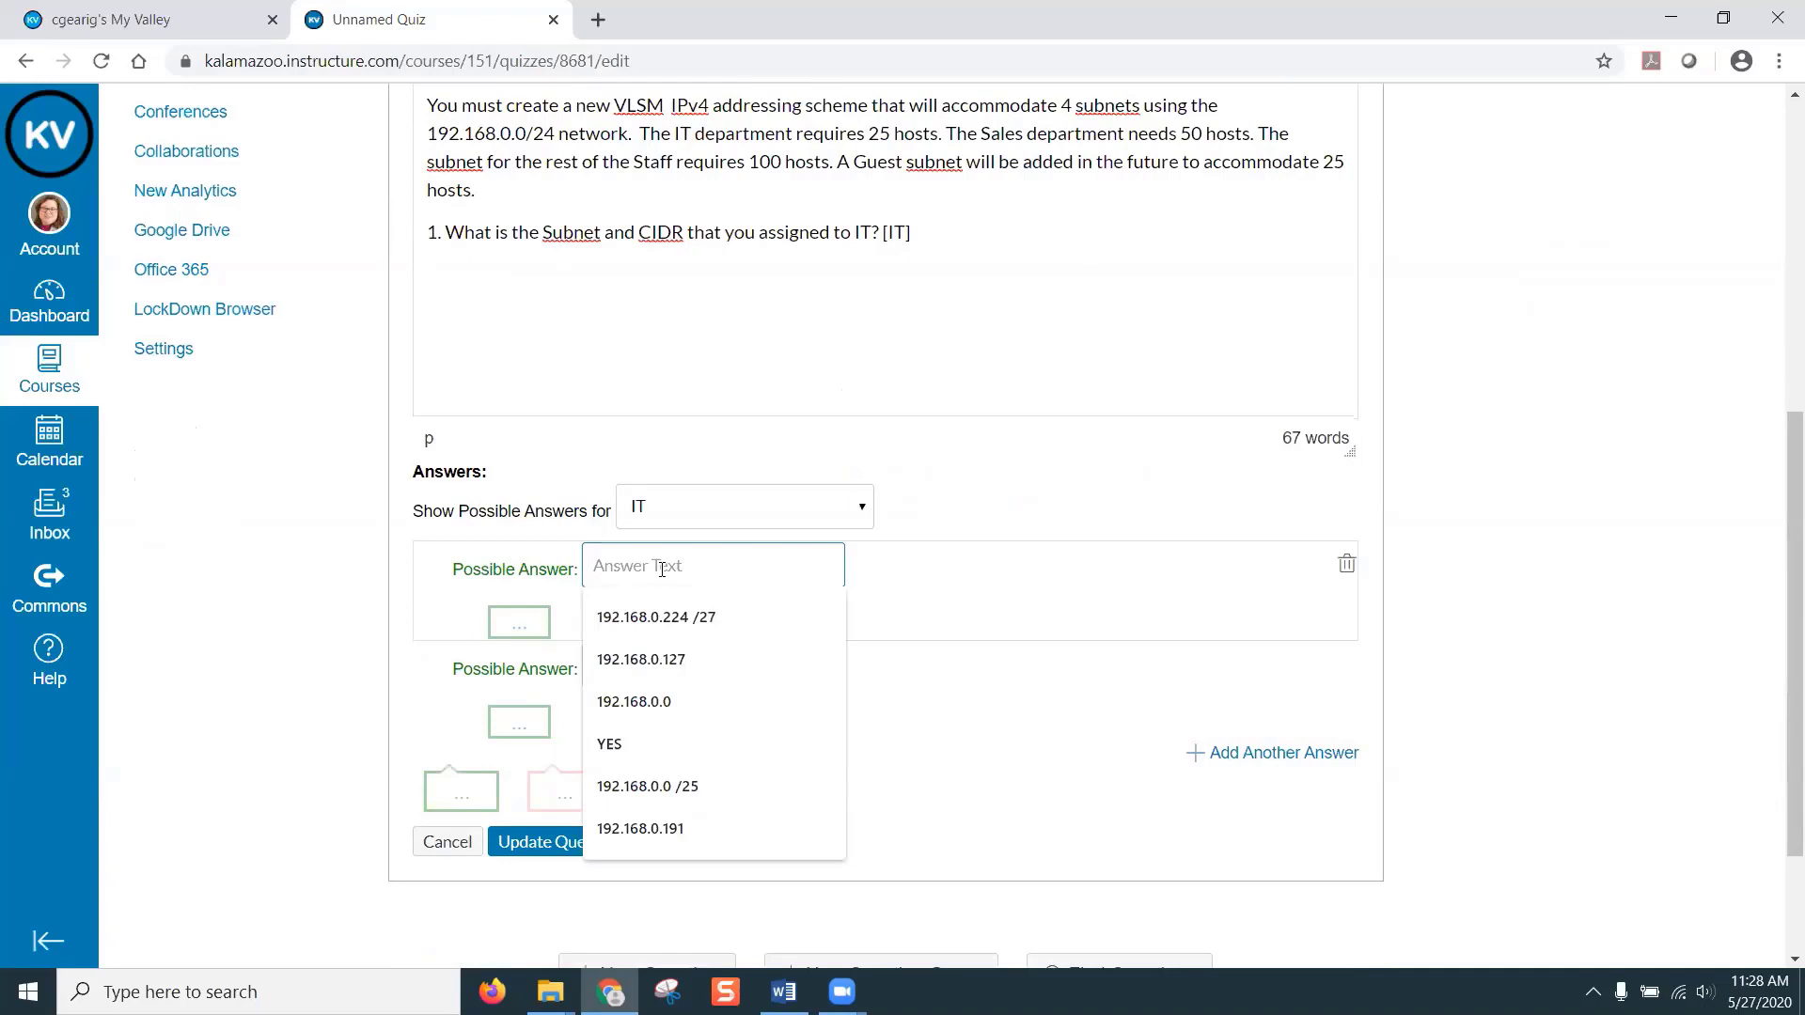
left_click(668, 620)
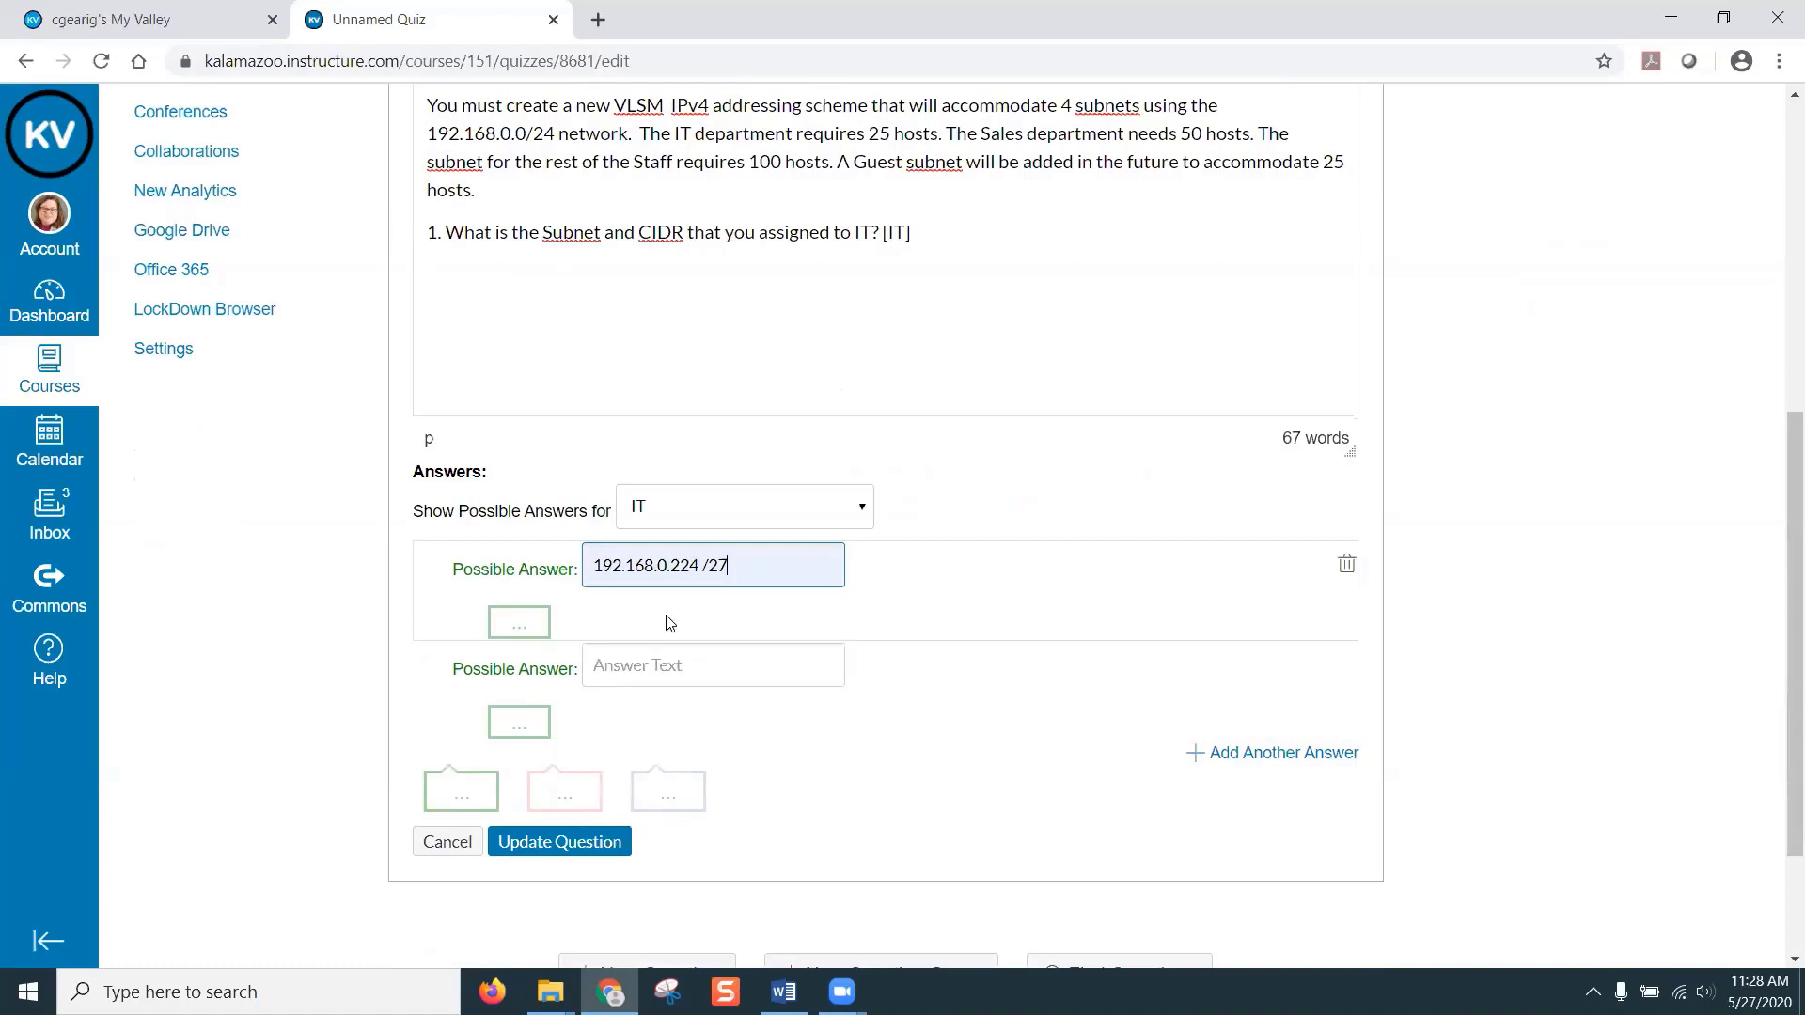
left_click(621, 669)
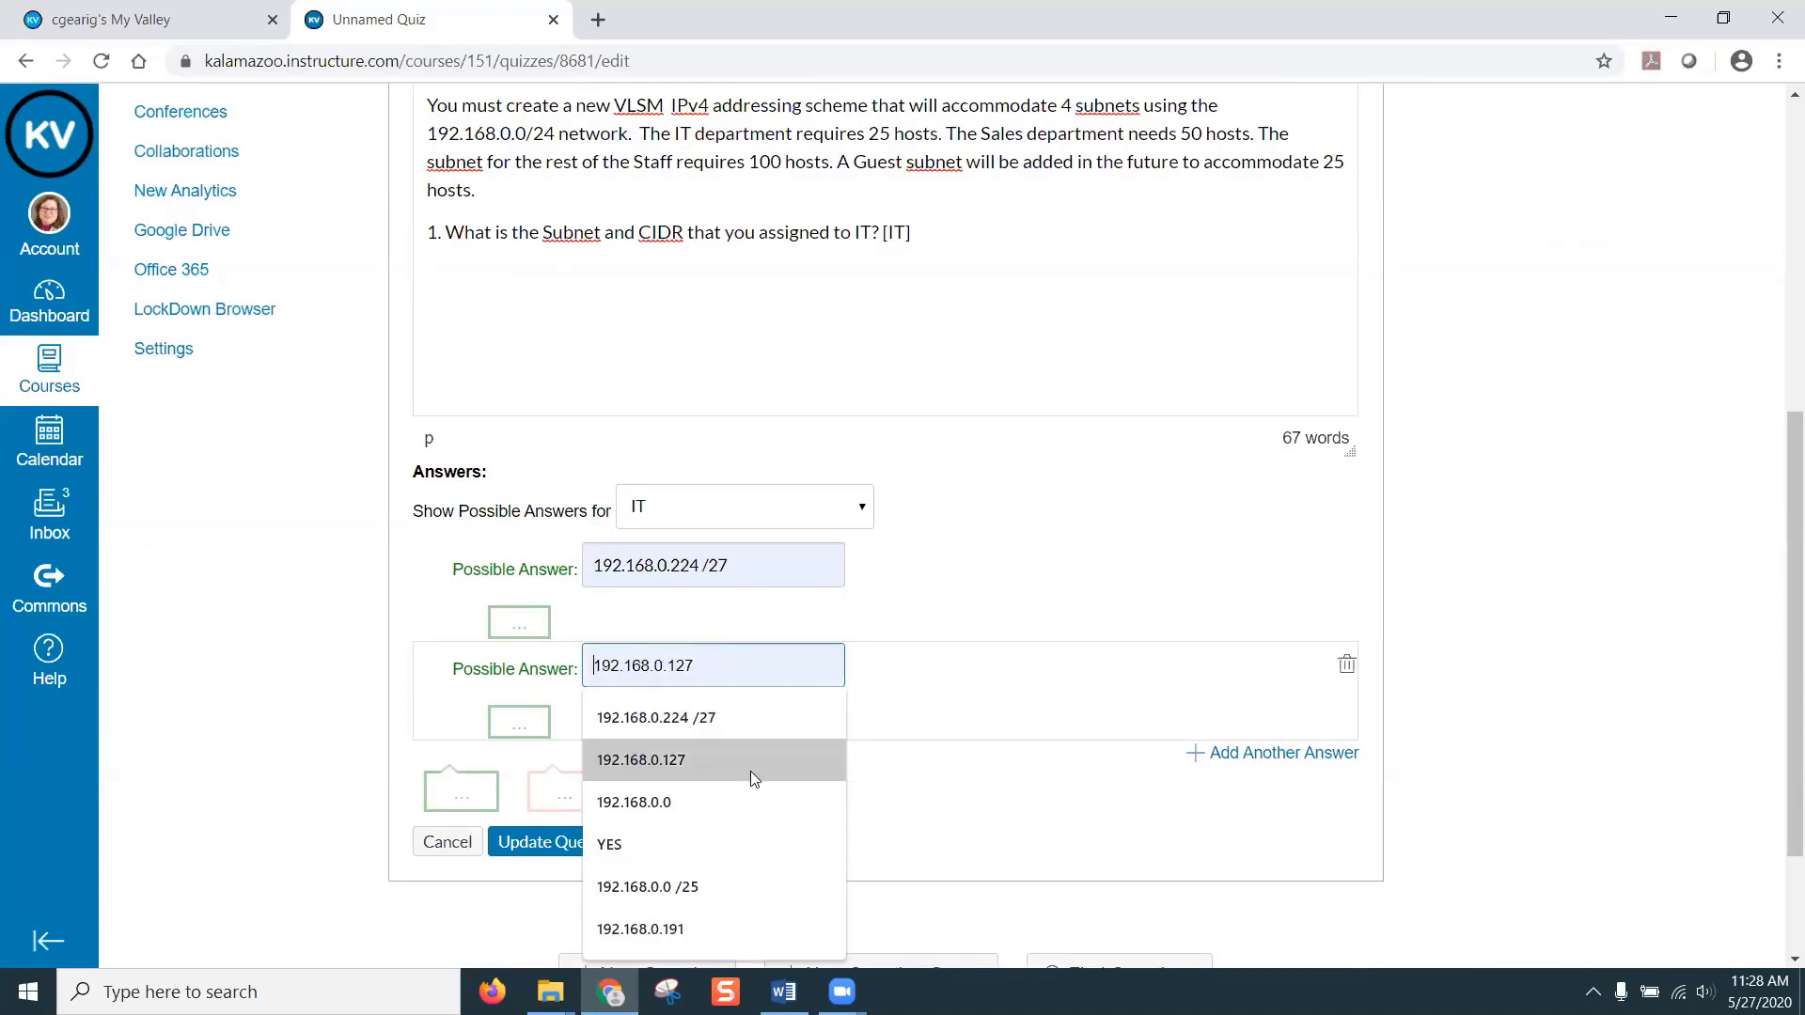
left_click(1090, 842)
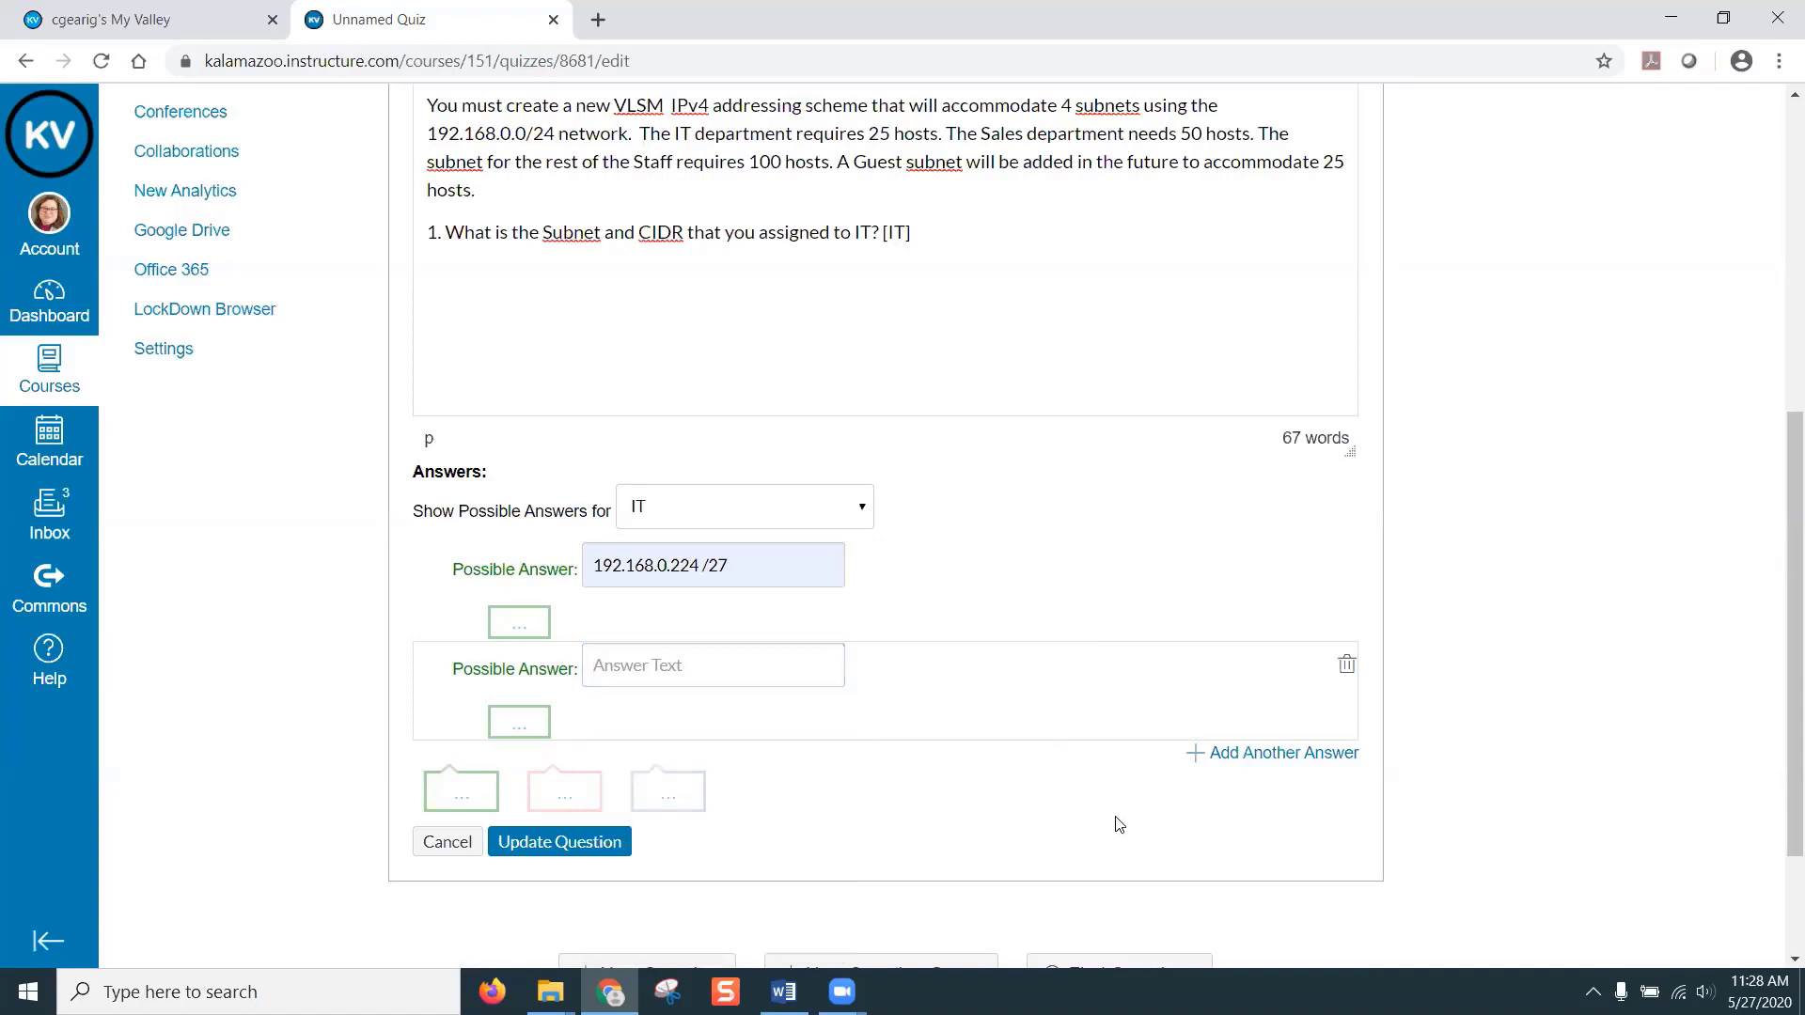
left_click(1256, 754)
scroll(1052, 826, "down", 3)
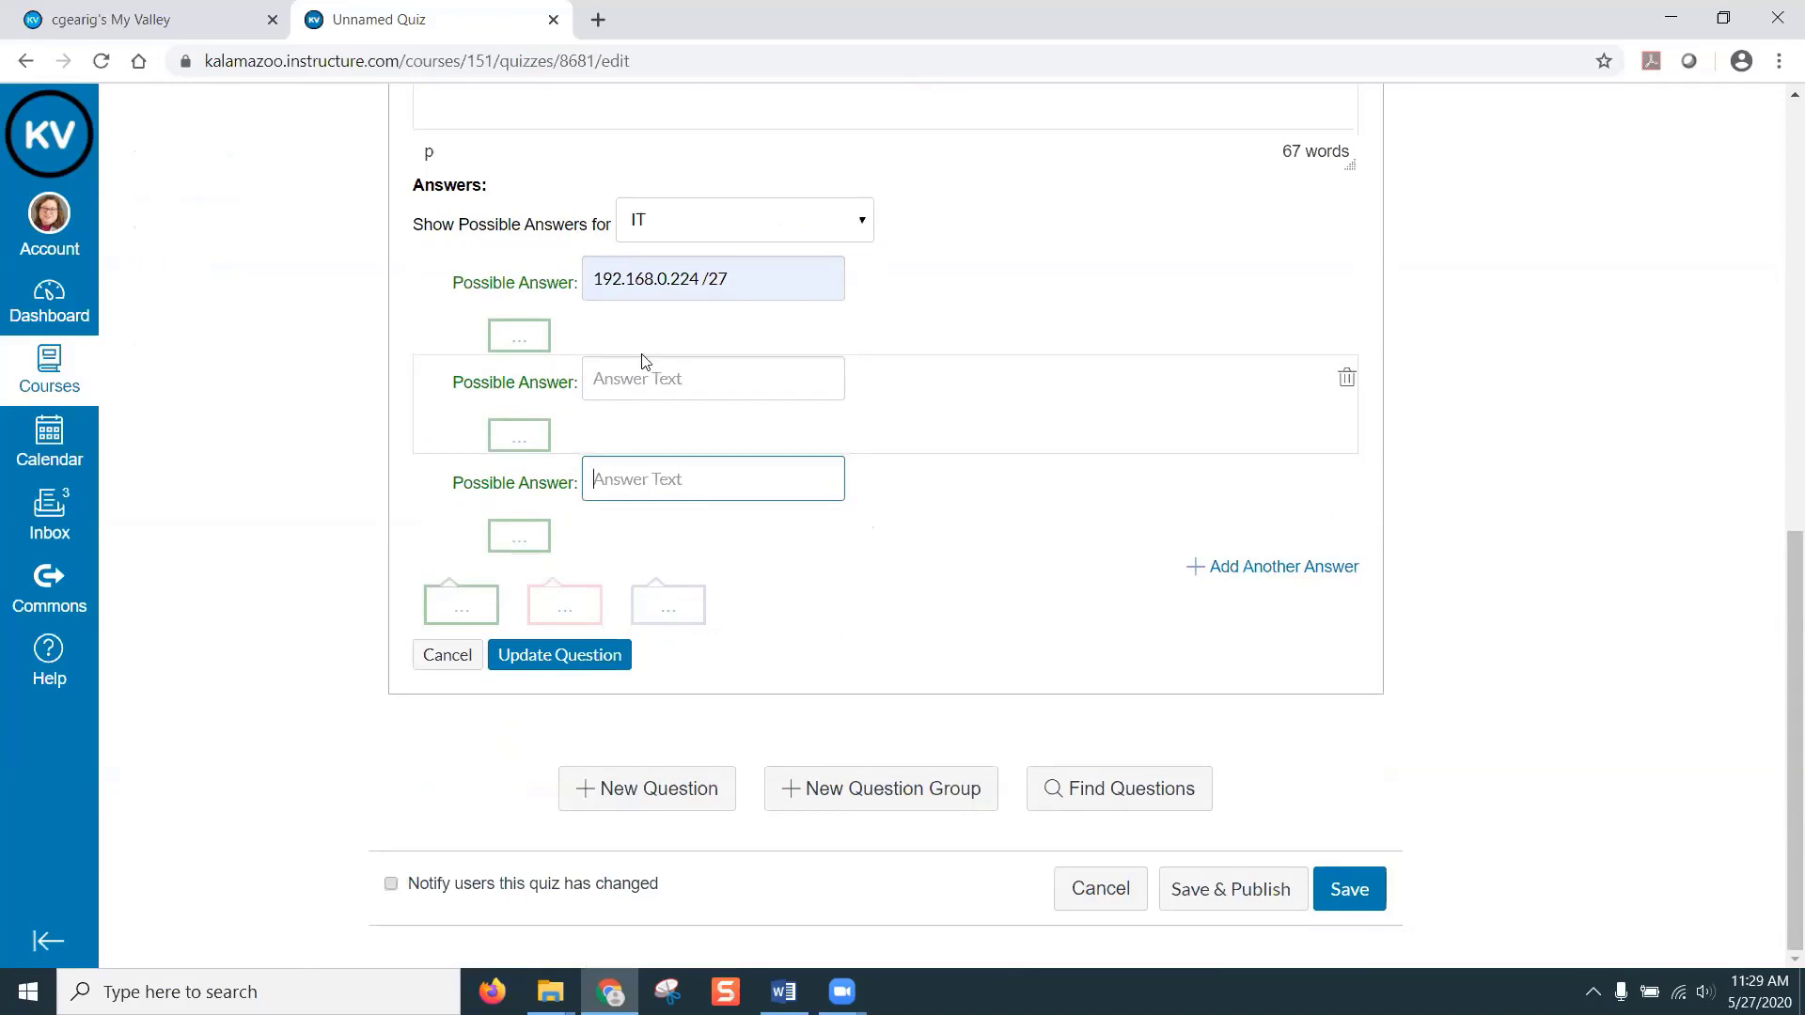
- Start a new line numbered "2." below the IT question in the question body
scroll(854, 737, "up", 3)
left_click(974, 185)
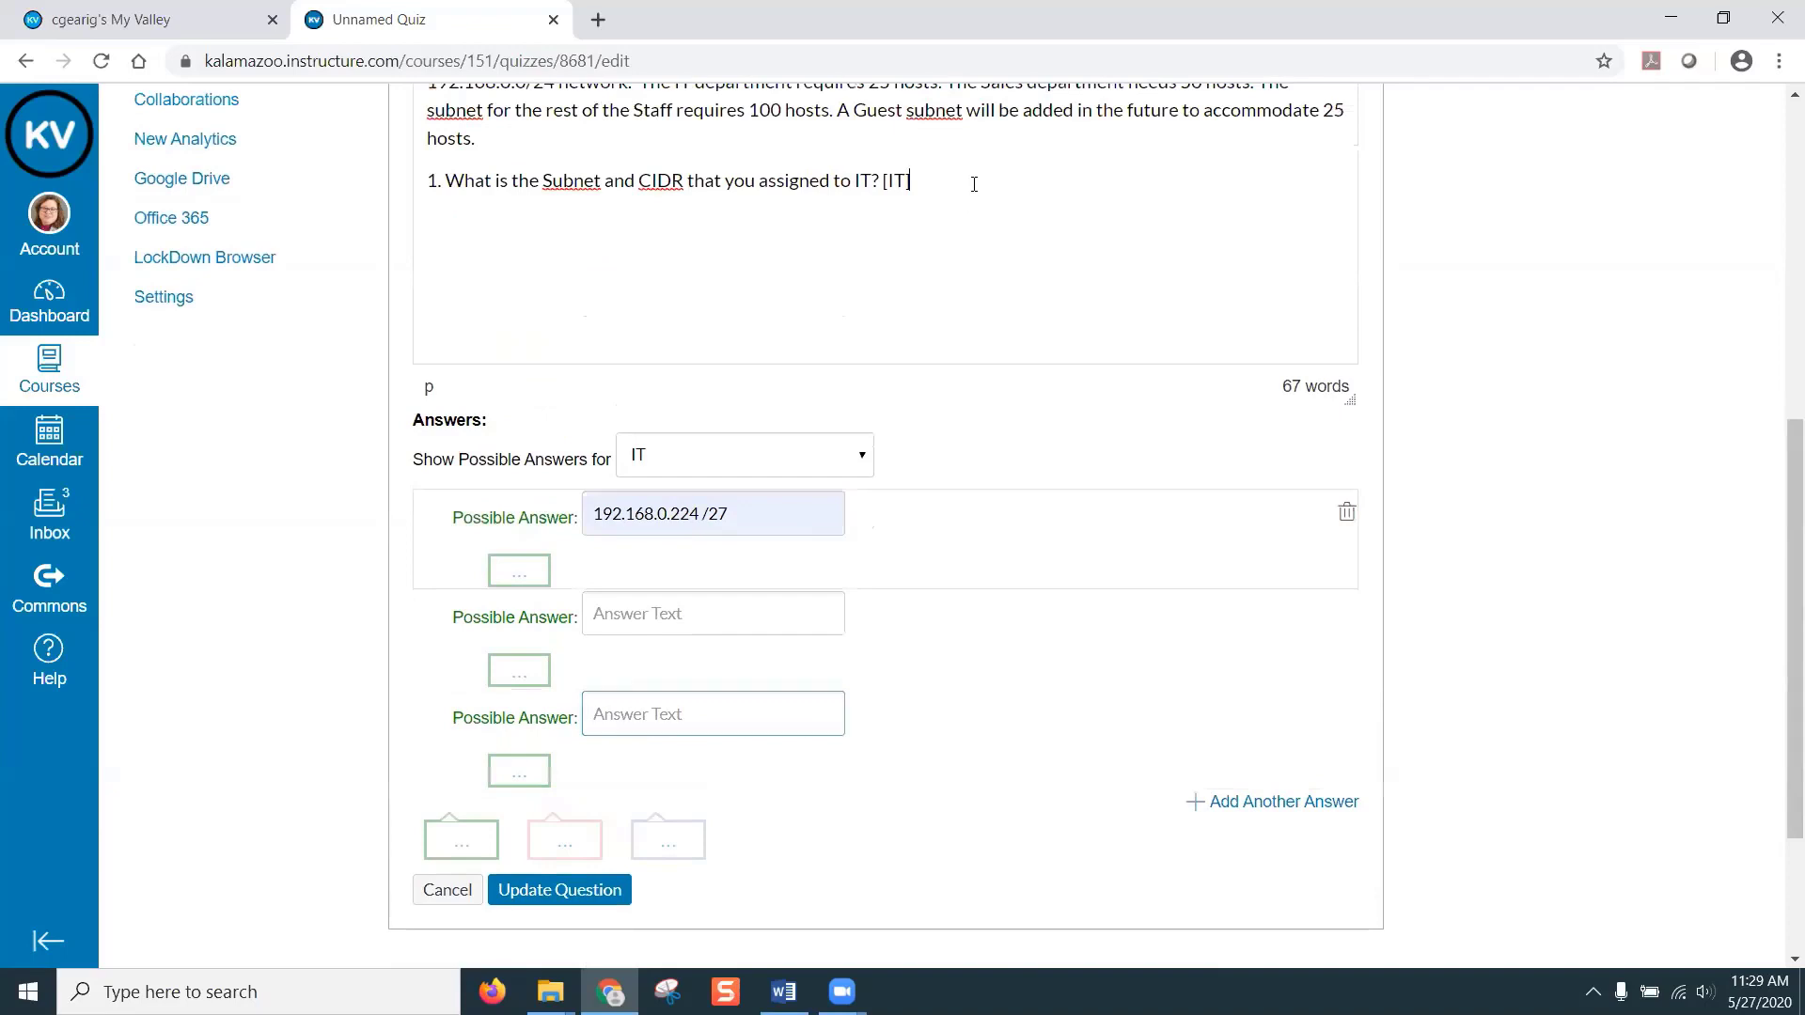
key("Return")
type("2.")
scroll(976, 187, "up", 1)
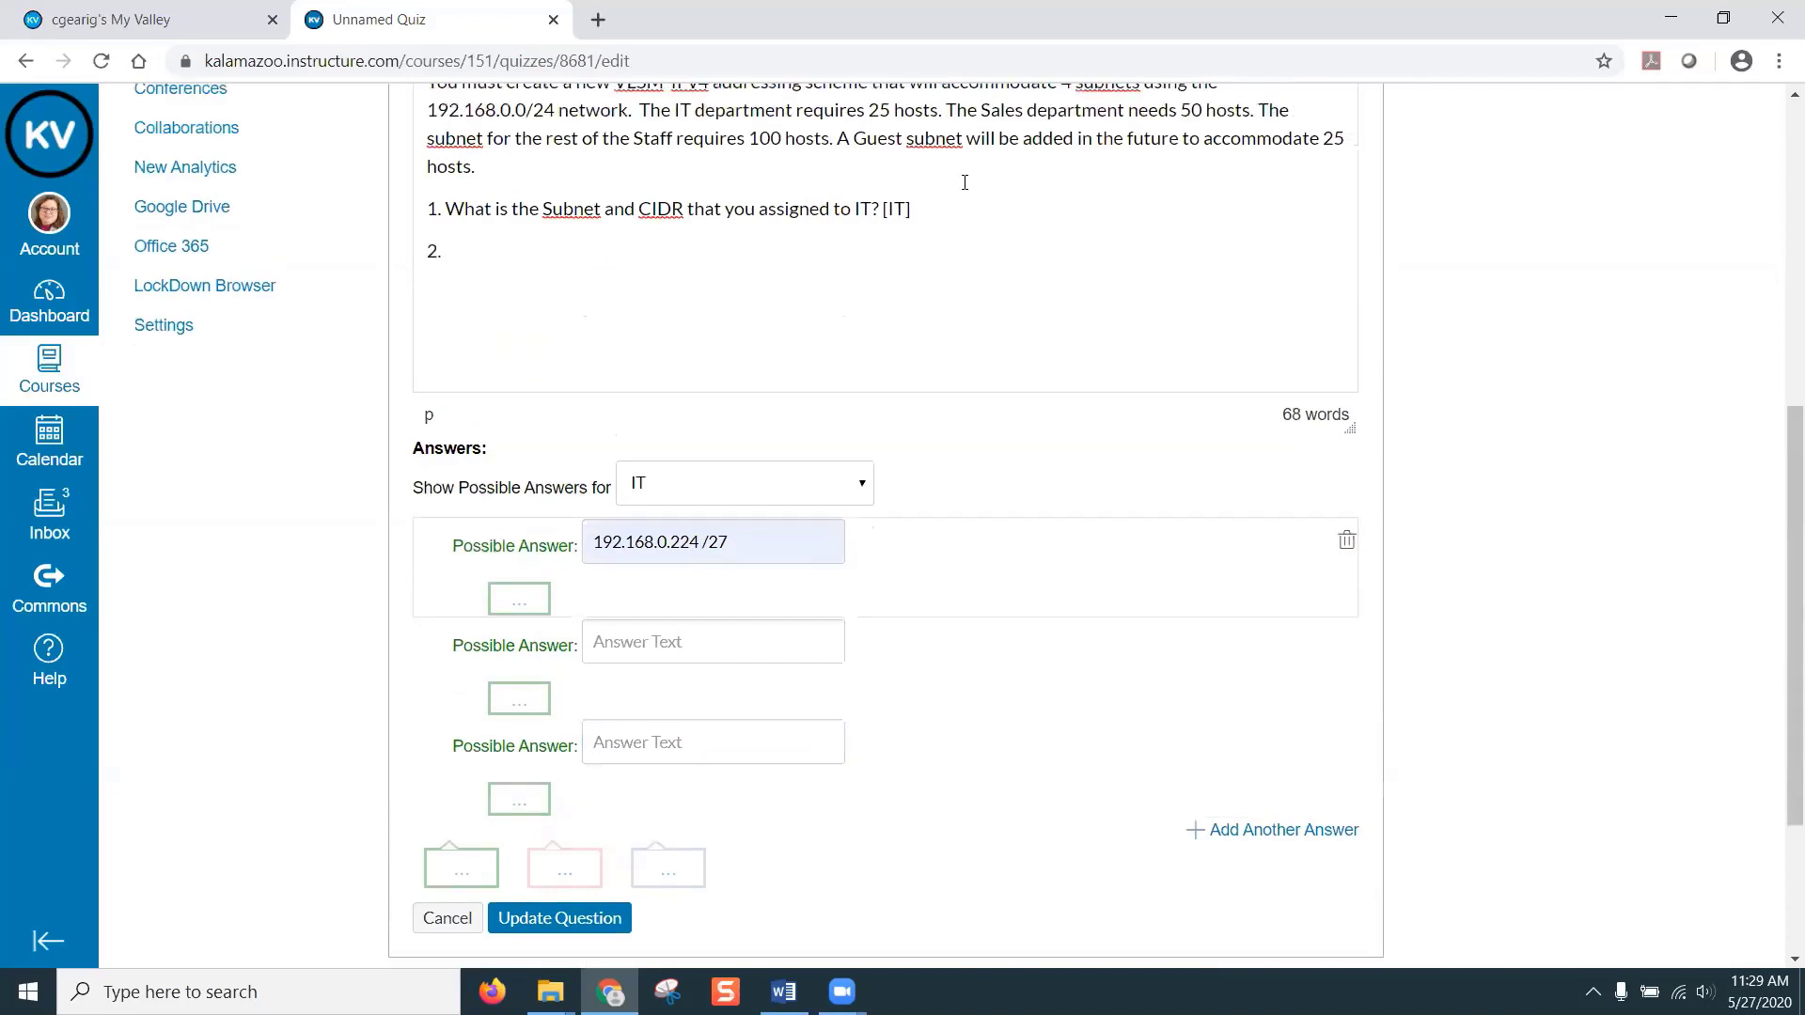
- Switch to the Word exam document and copy the question about the Subnet and CIDR assigned to SALES
mouse_move(784, 992)
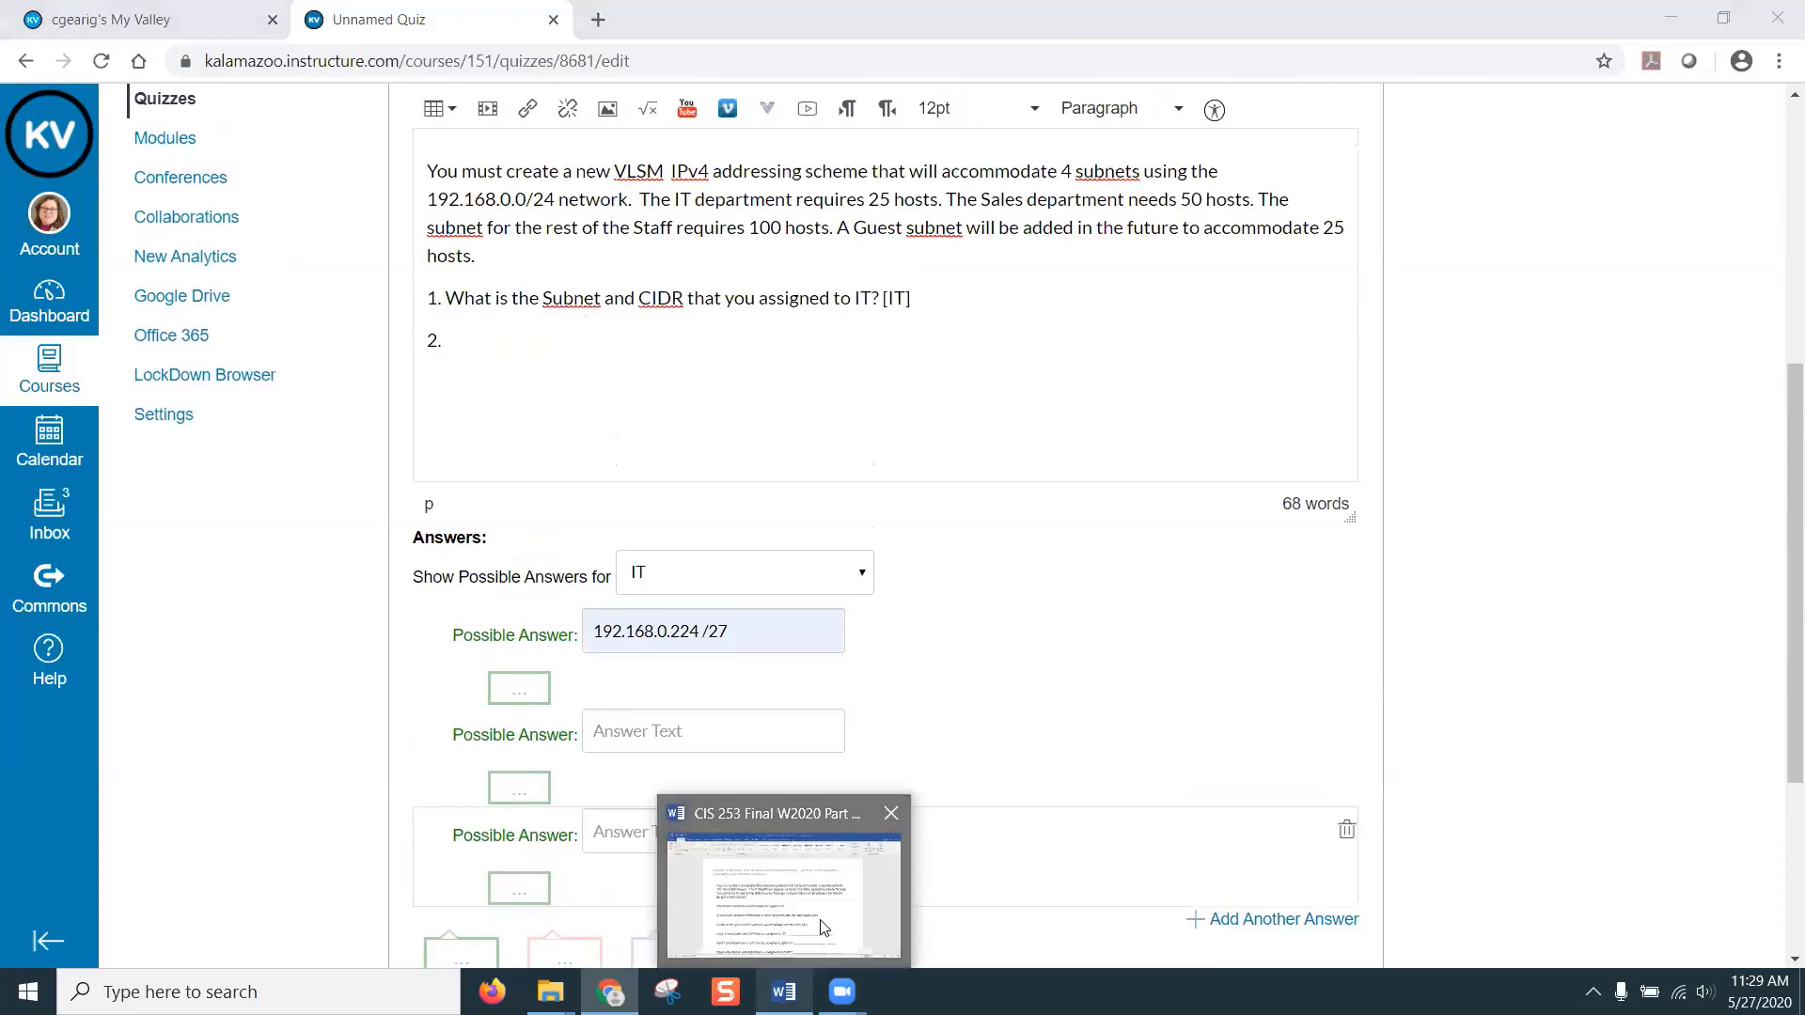
left_click(713, 825)
scroll(472, 733, "down", 2)
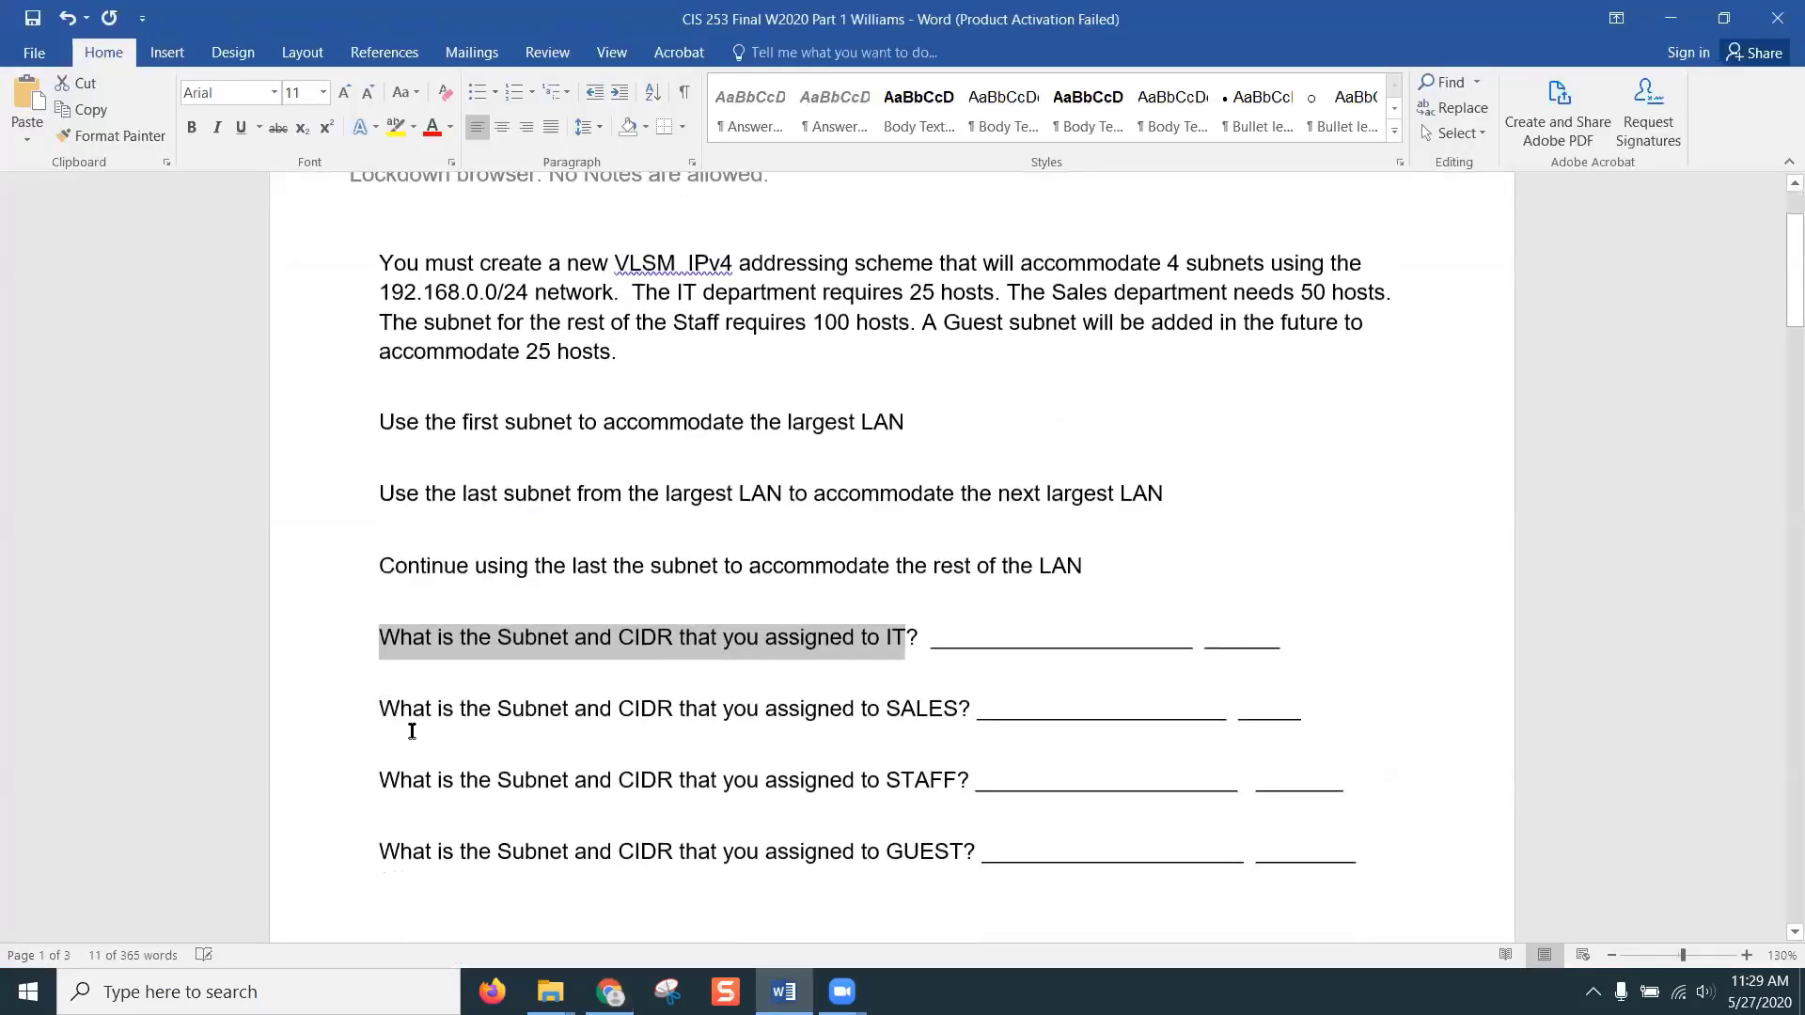
left_click_drag(378, 707, 970, 705)
right_click(809, 716)
left_click(873, 441)
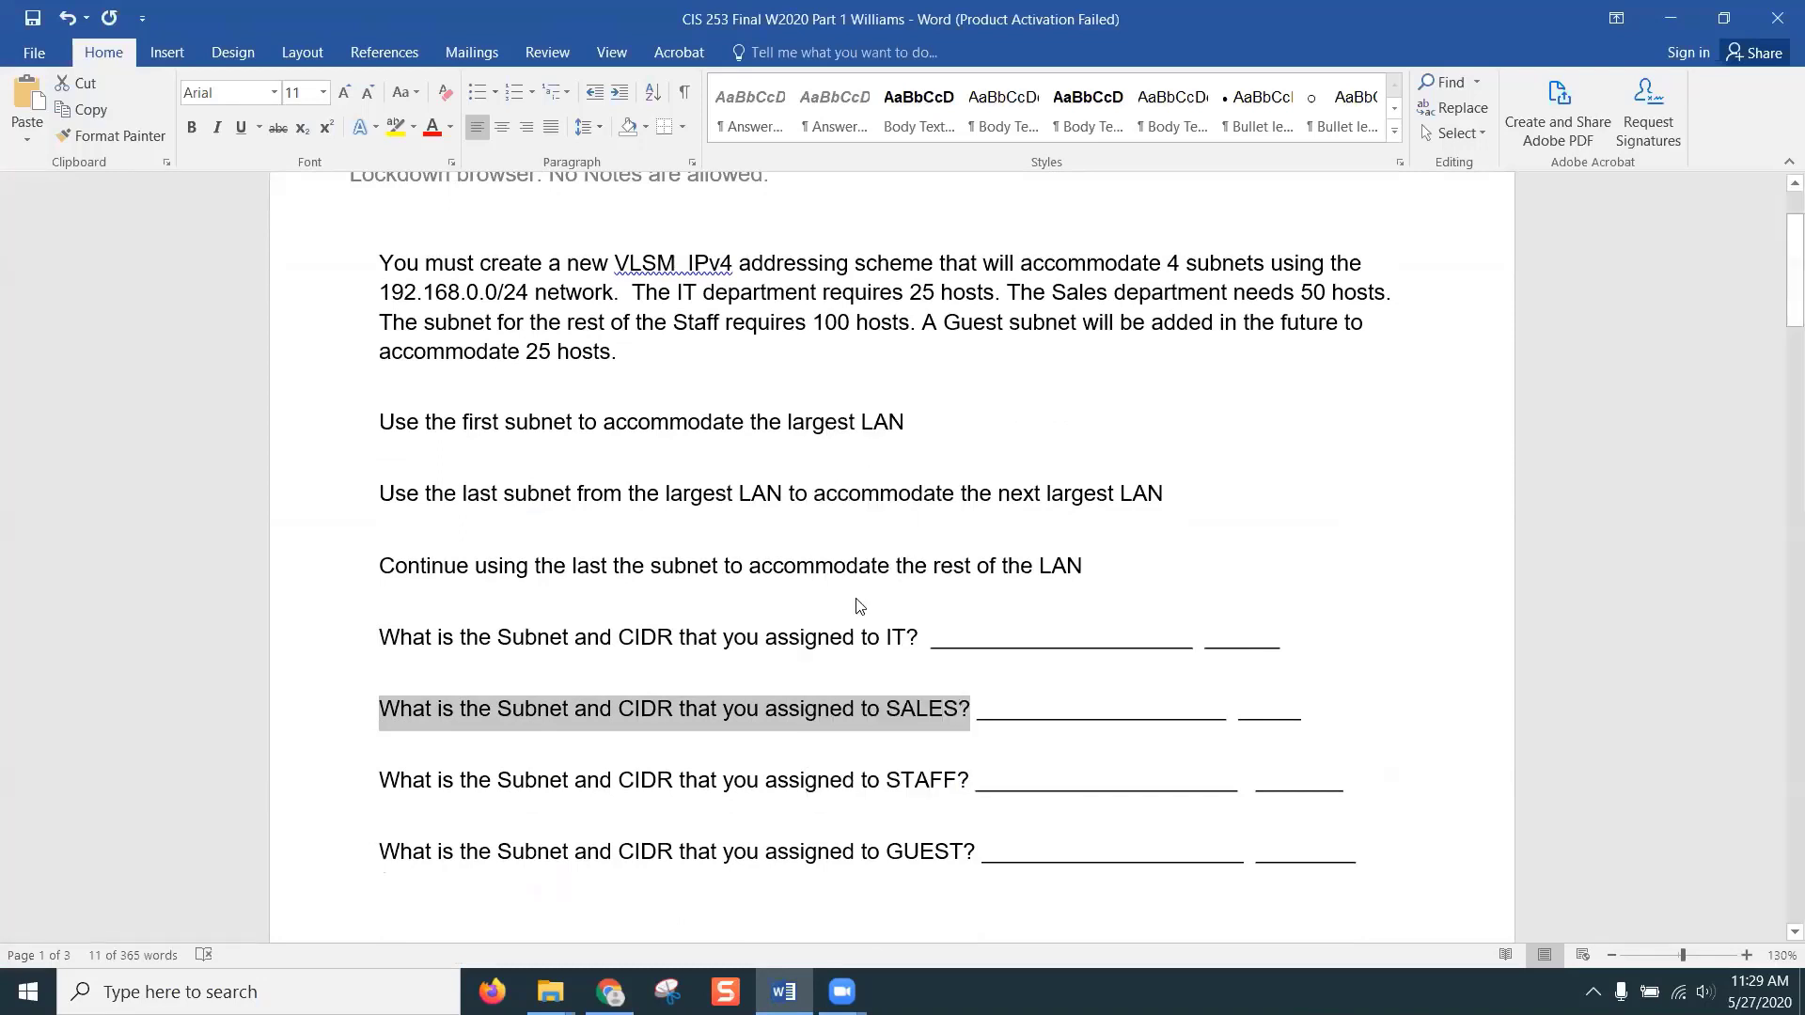
- Return to the quiz in Chrome, paste the SALES question after "2." and append the blank [SALES]
mouse_move(610, 992)
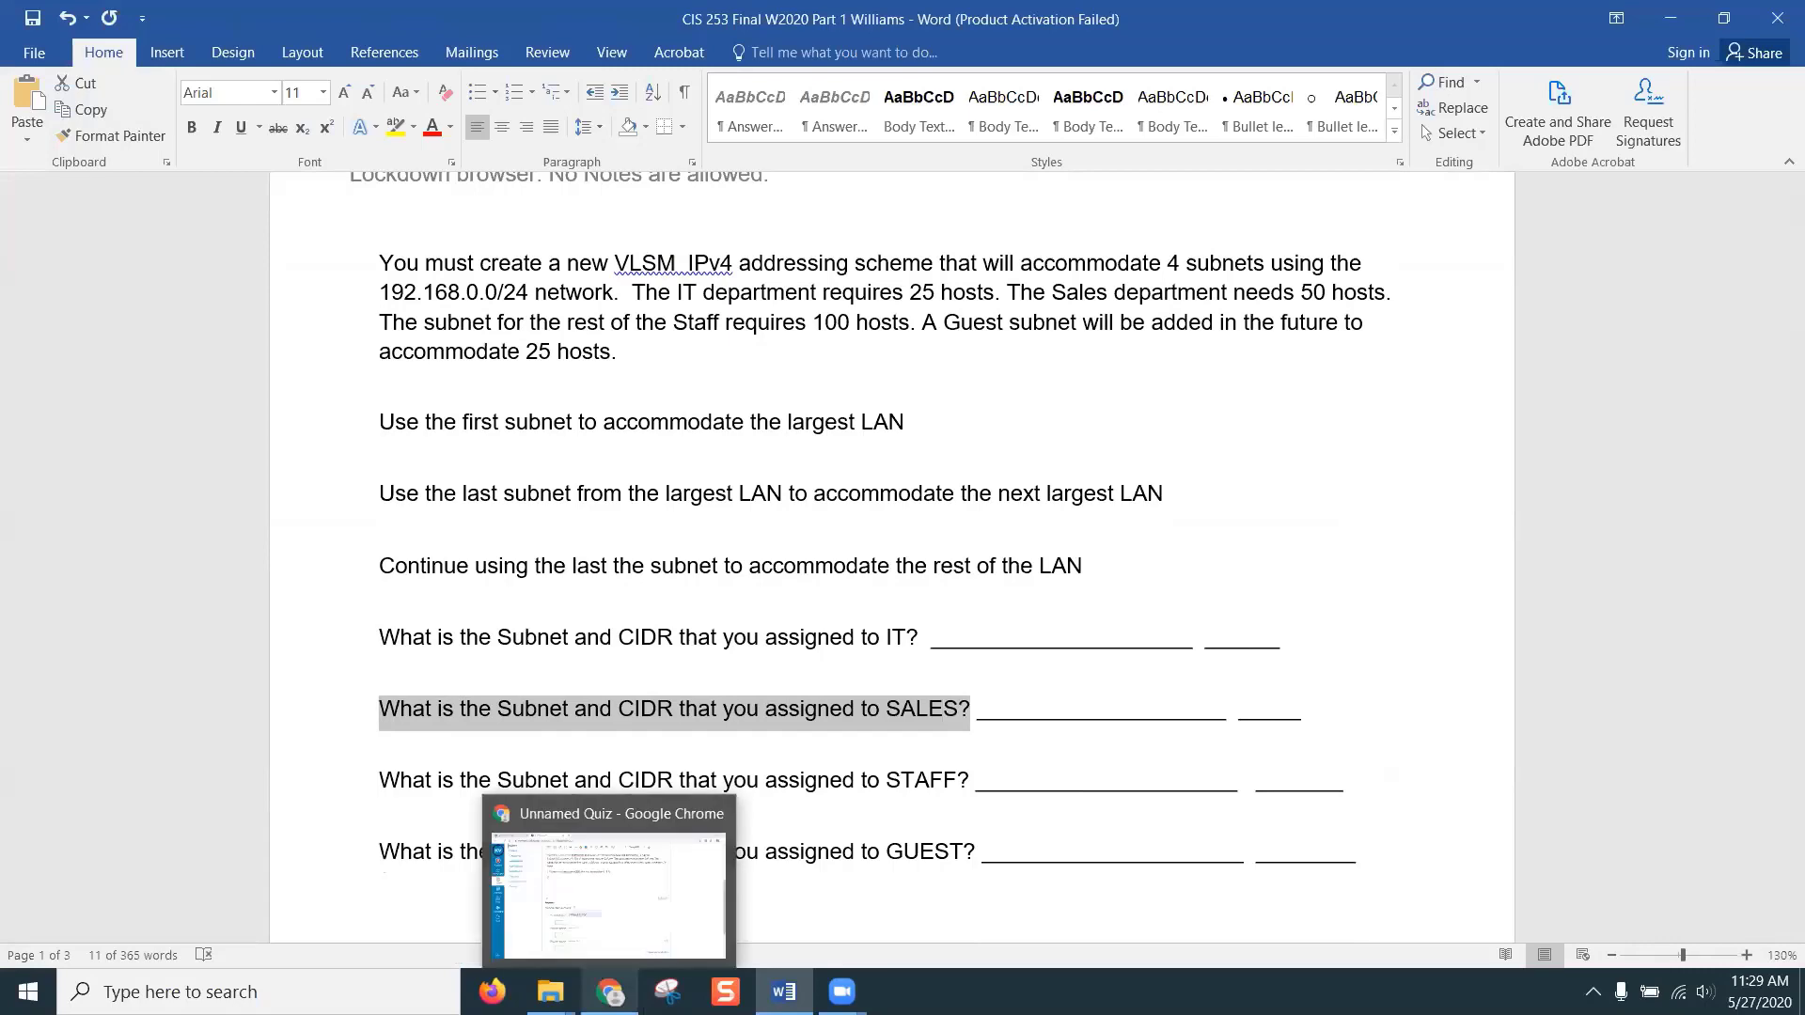
left_click(617, 904)
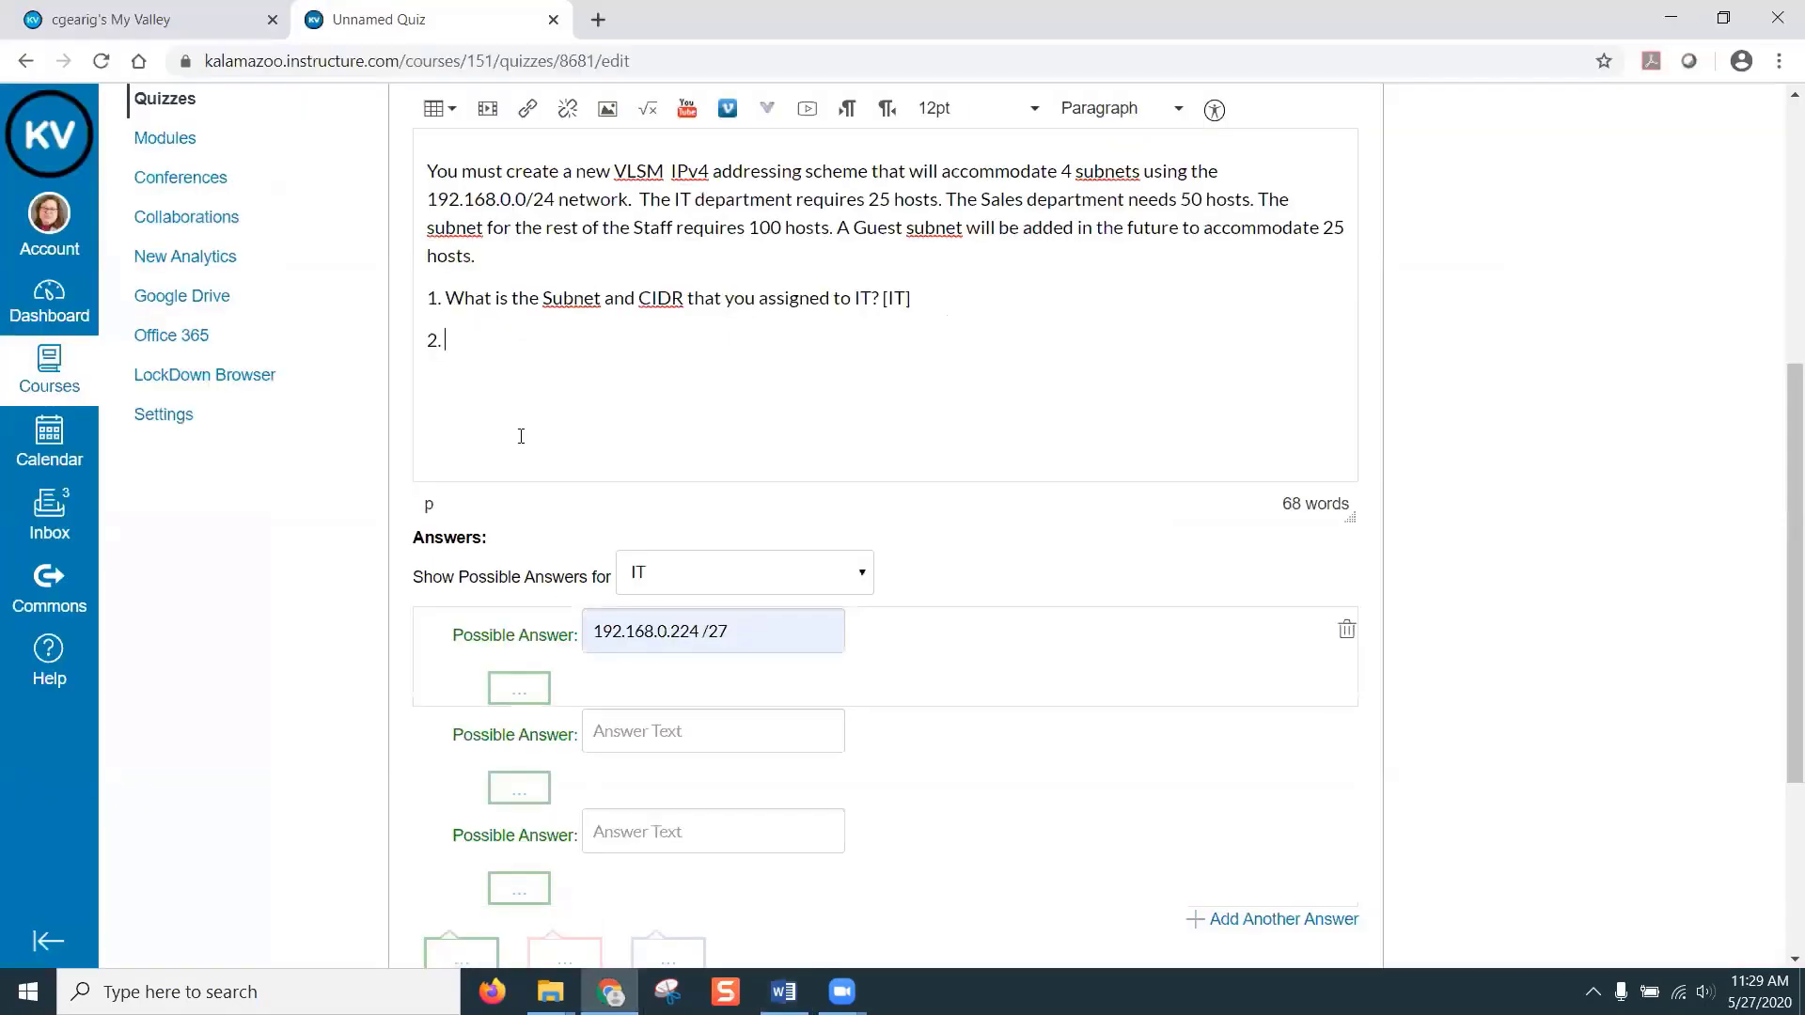
key("ctrl+v")
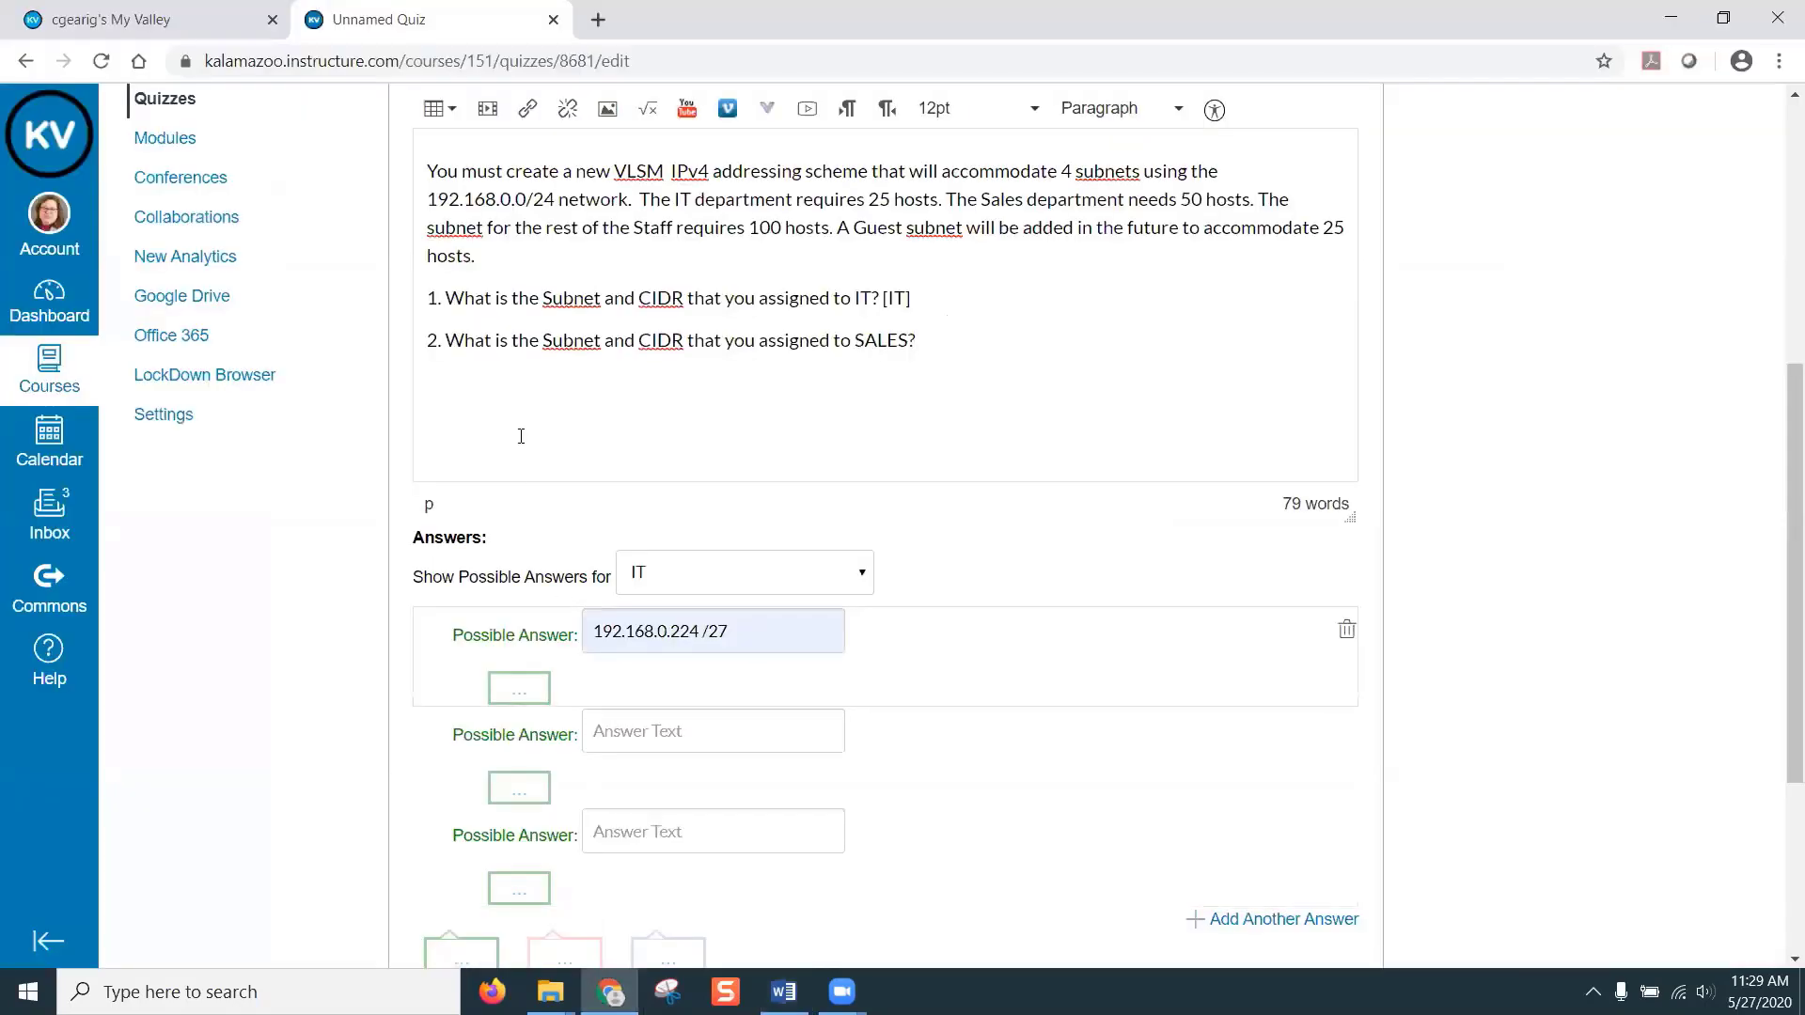
type("[SALES]")
- Enter 192.168.0.0 /25 as the possible answer for the SALES blank and save the question
left_click(693, 576)
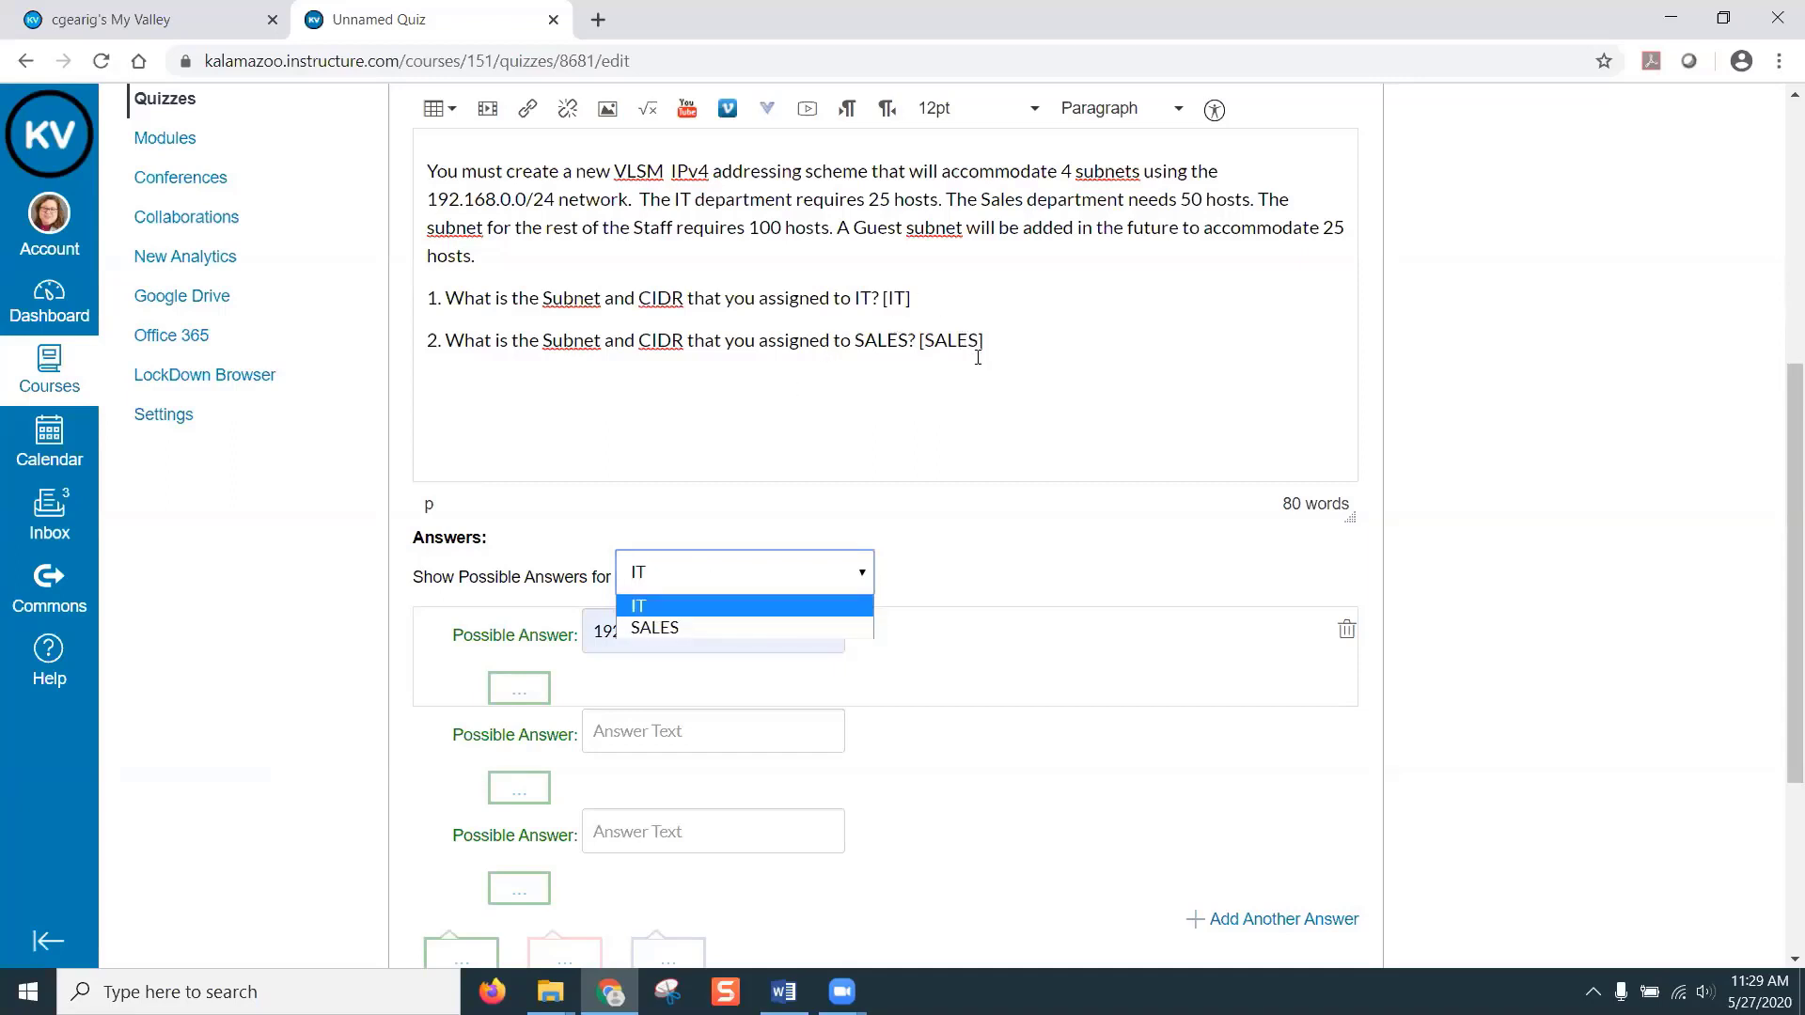
left_click(684, 624)
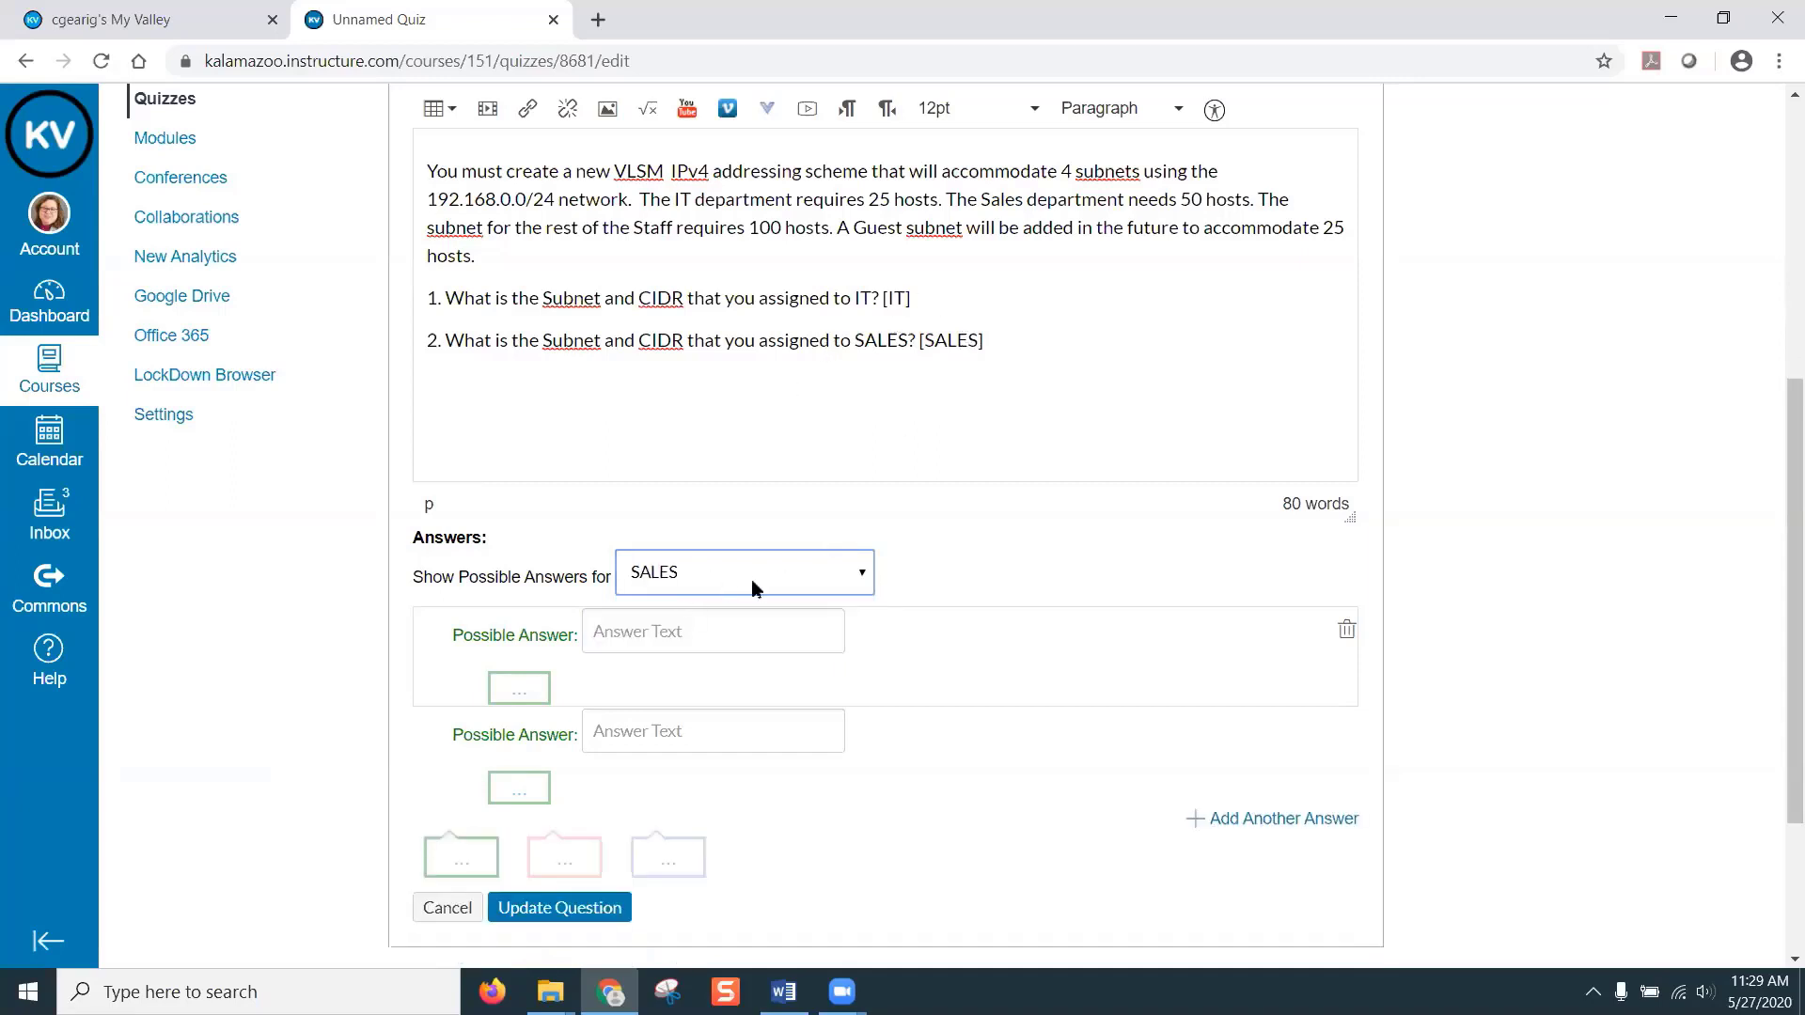
left_click(671, 640)
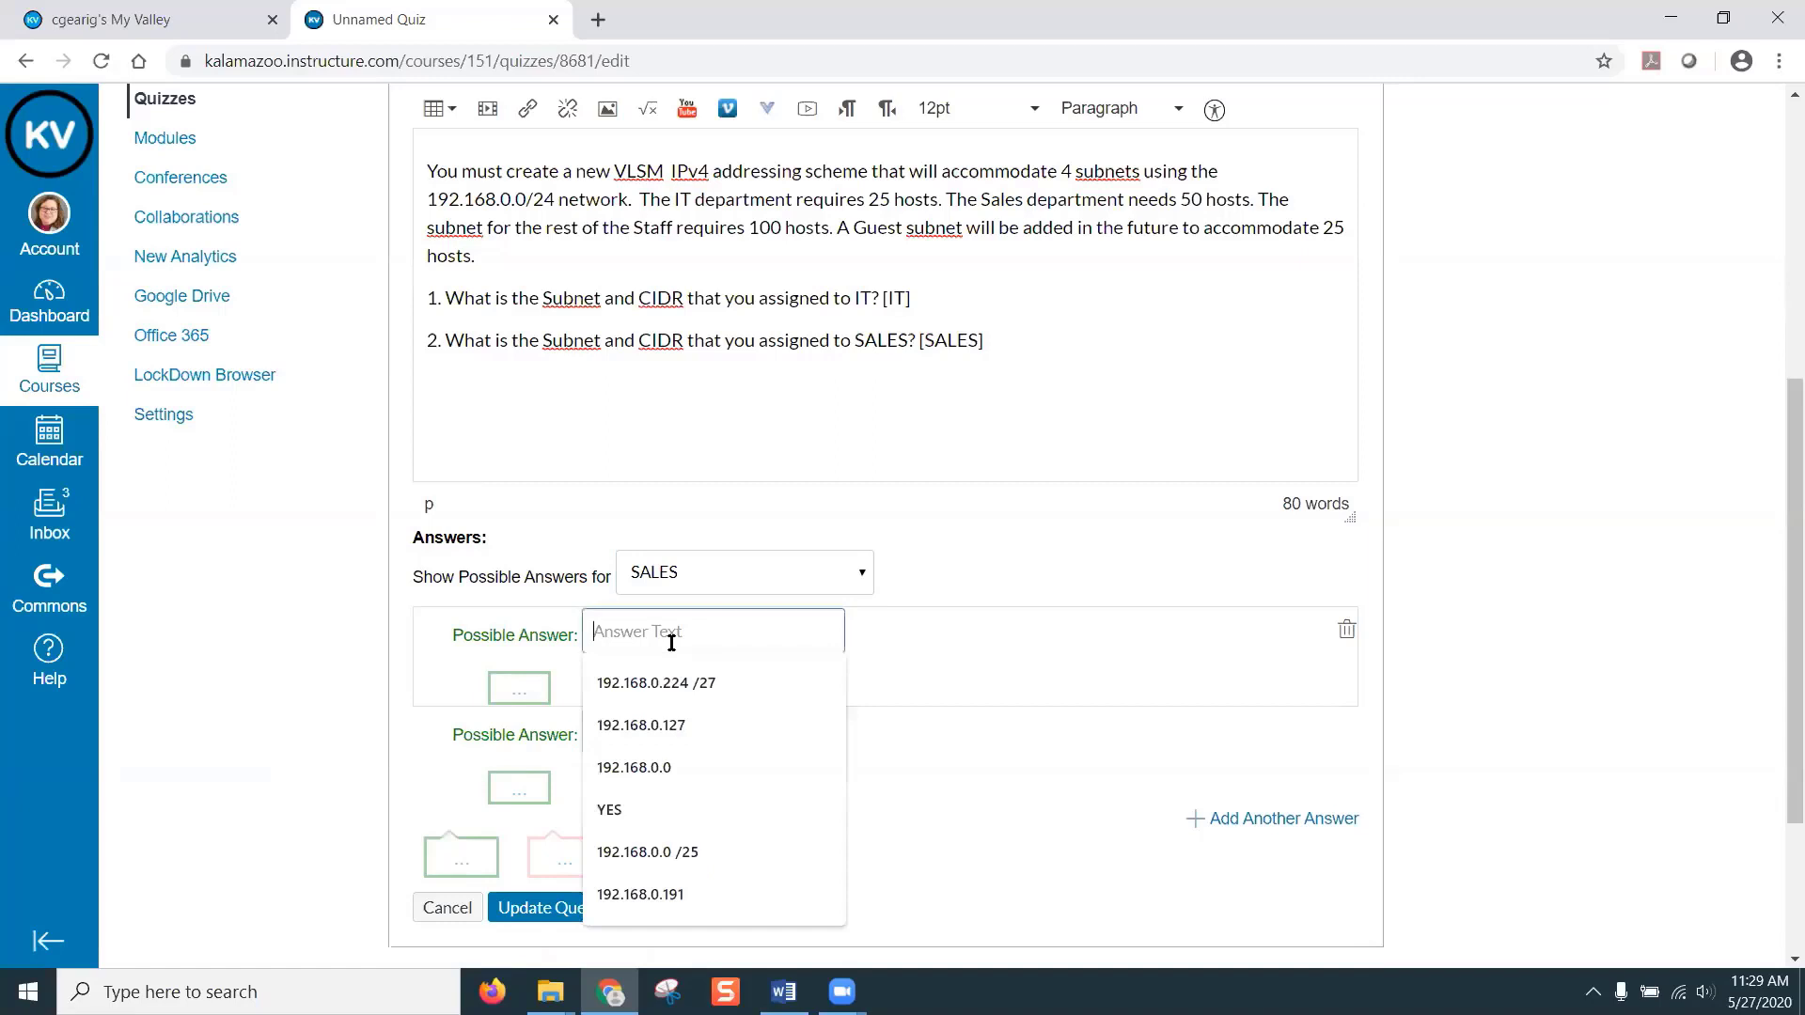
left_click(684, 852)
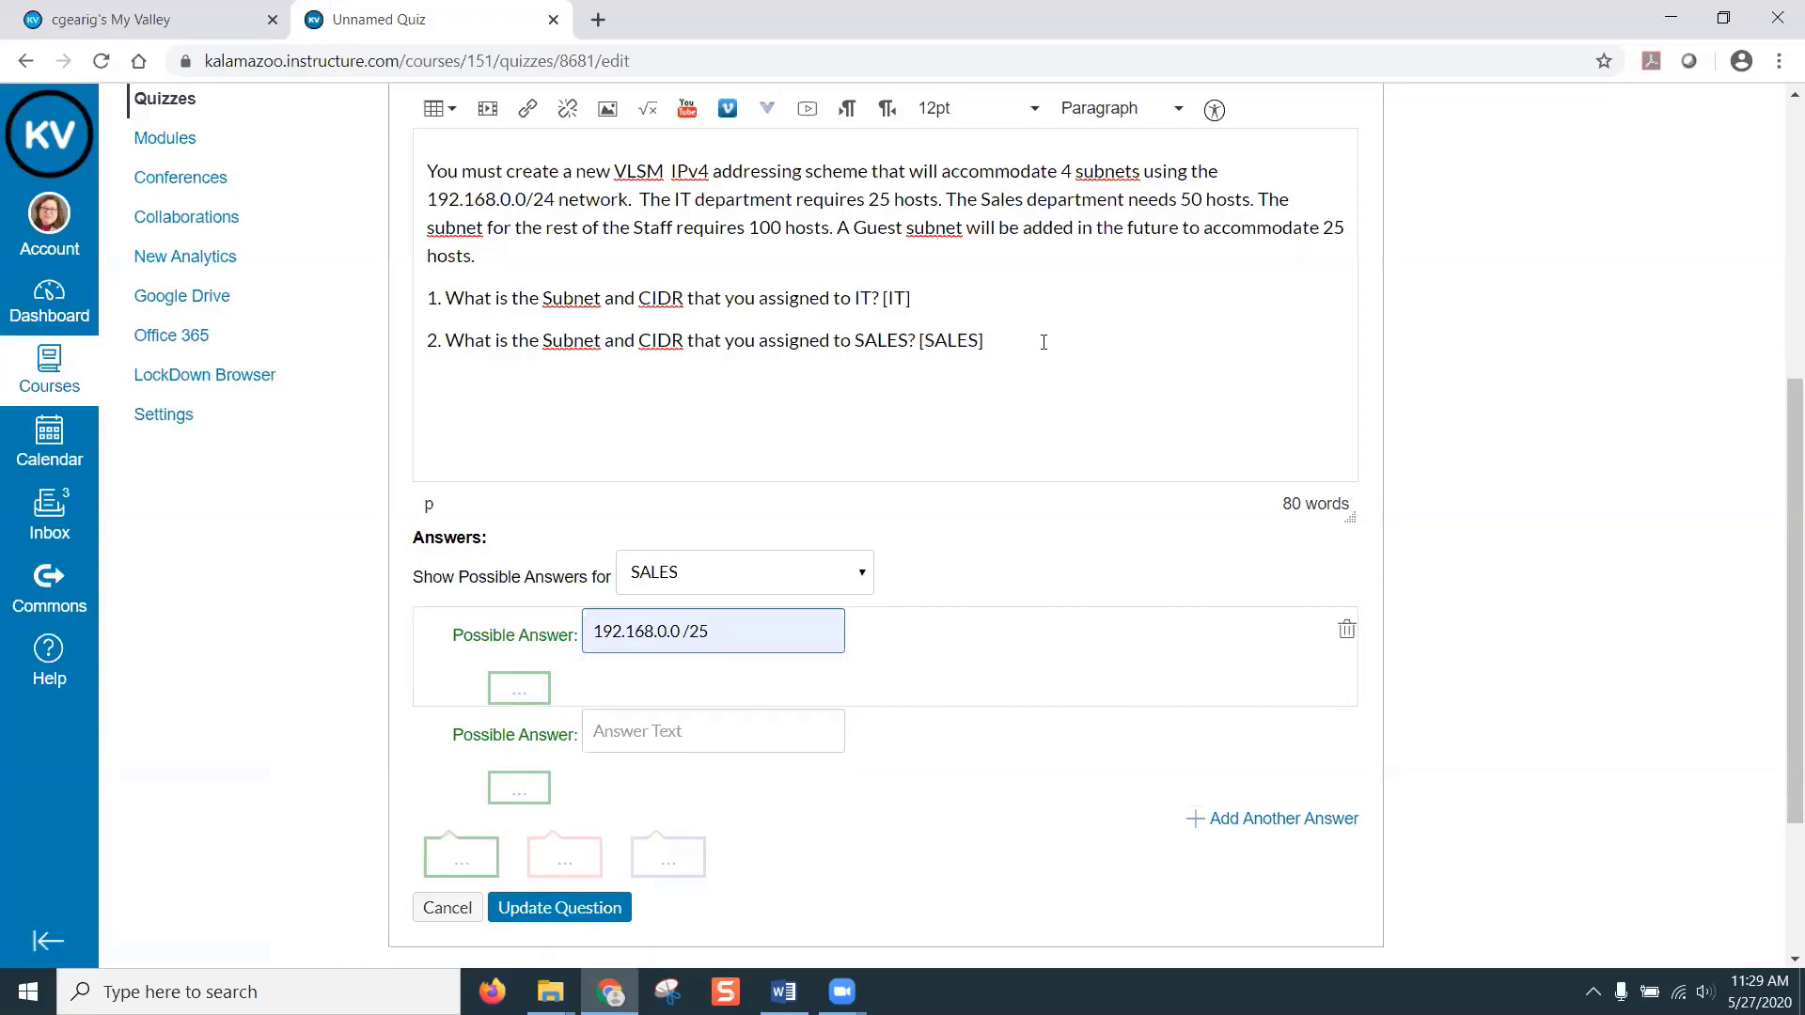
scroll(1044, 343, "down", 3)
scroll(1041, 352, "up", 3)
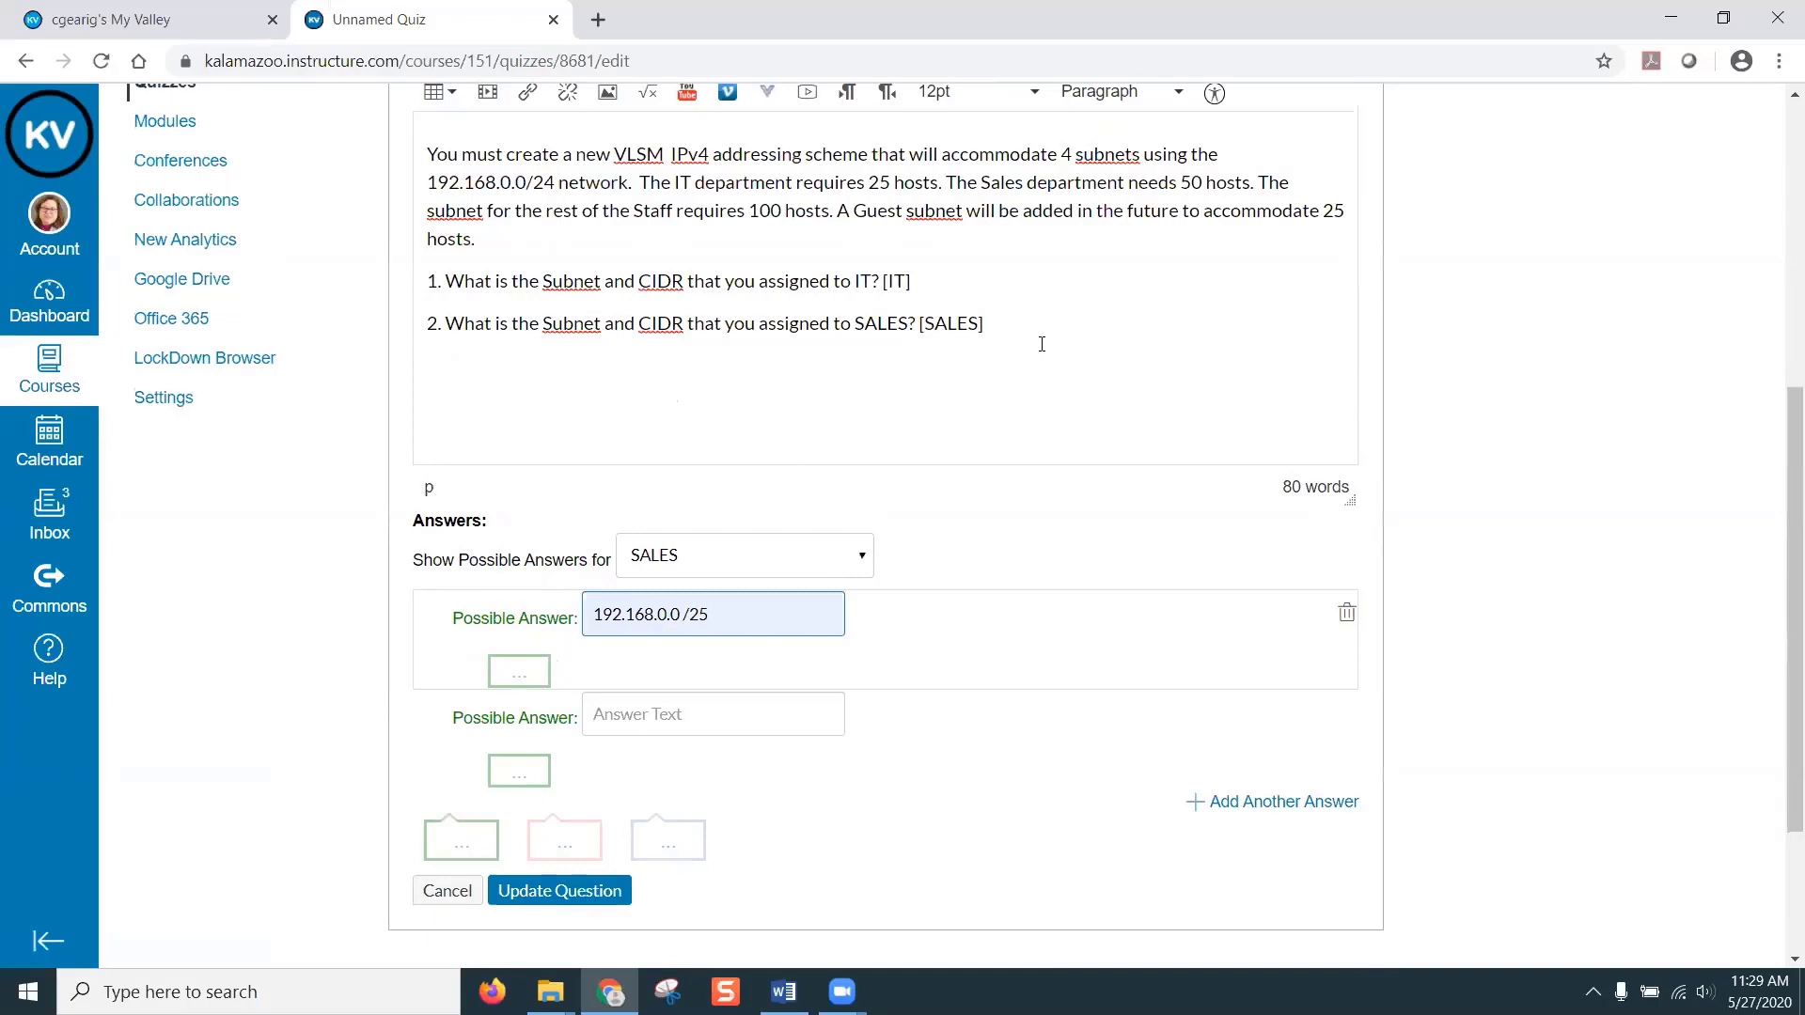
scroll(1044, 479, "down", 3)
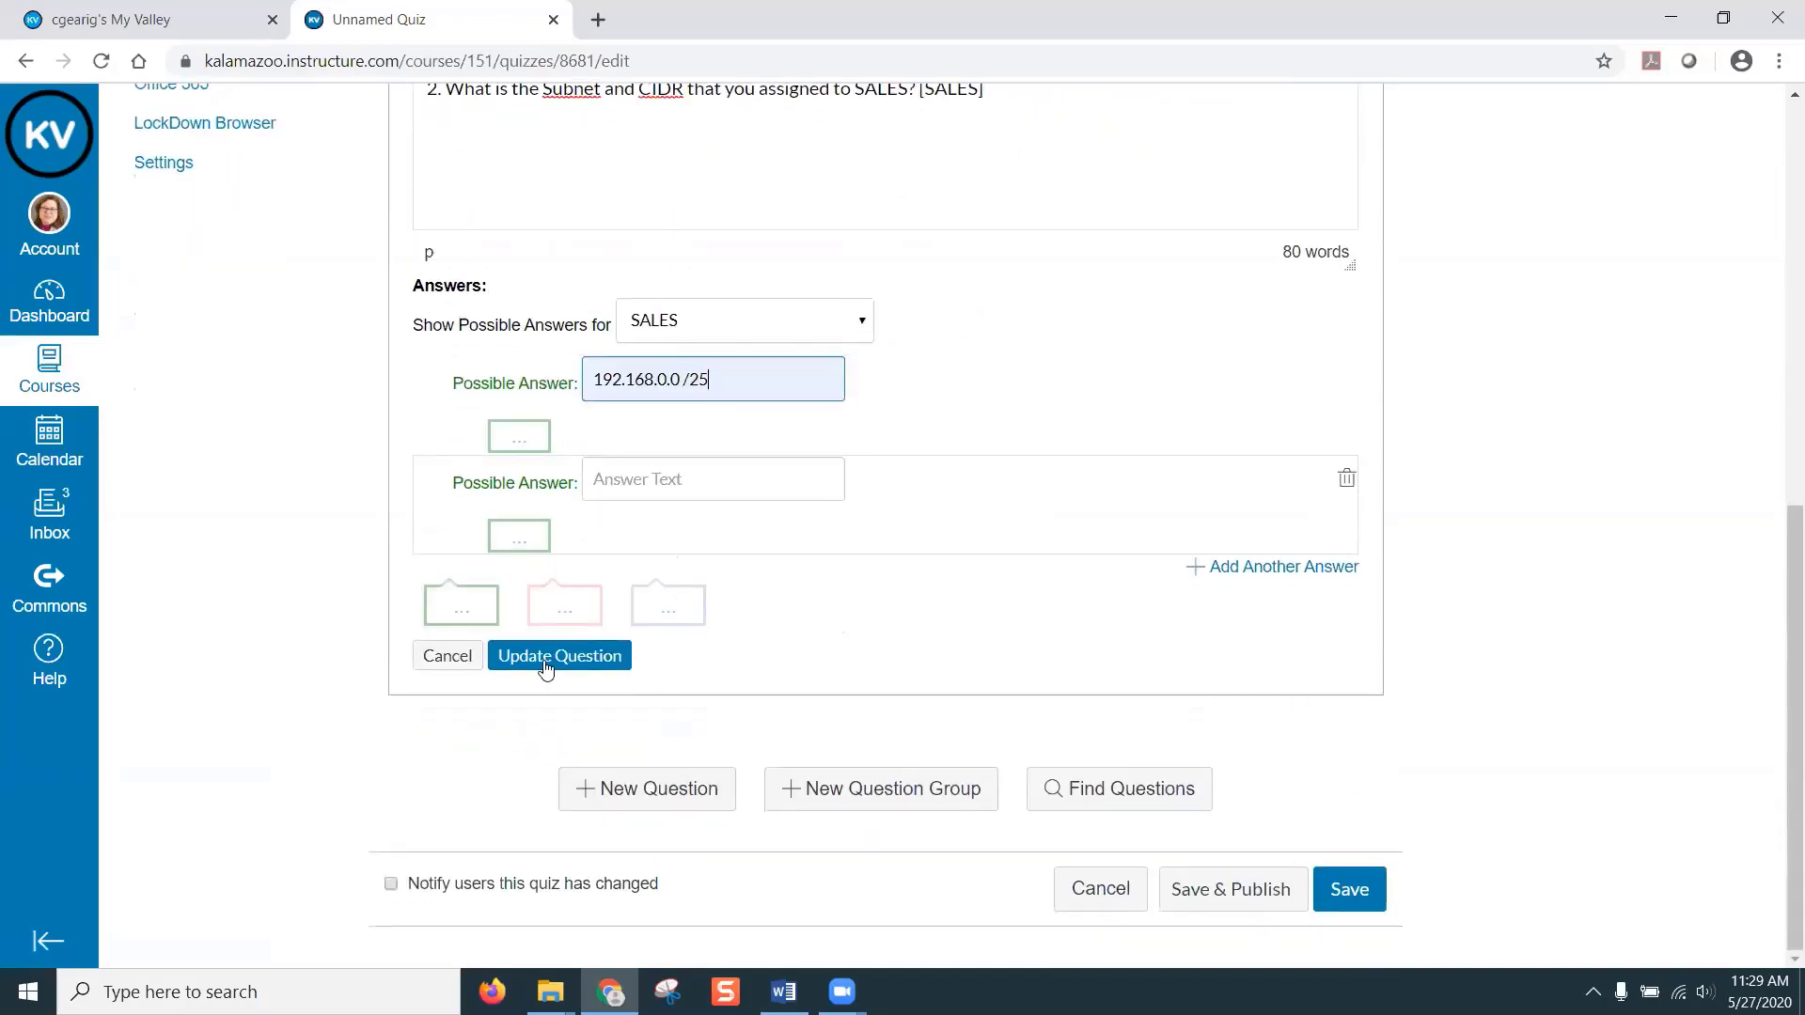
left_click(545, 661)
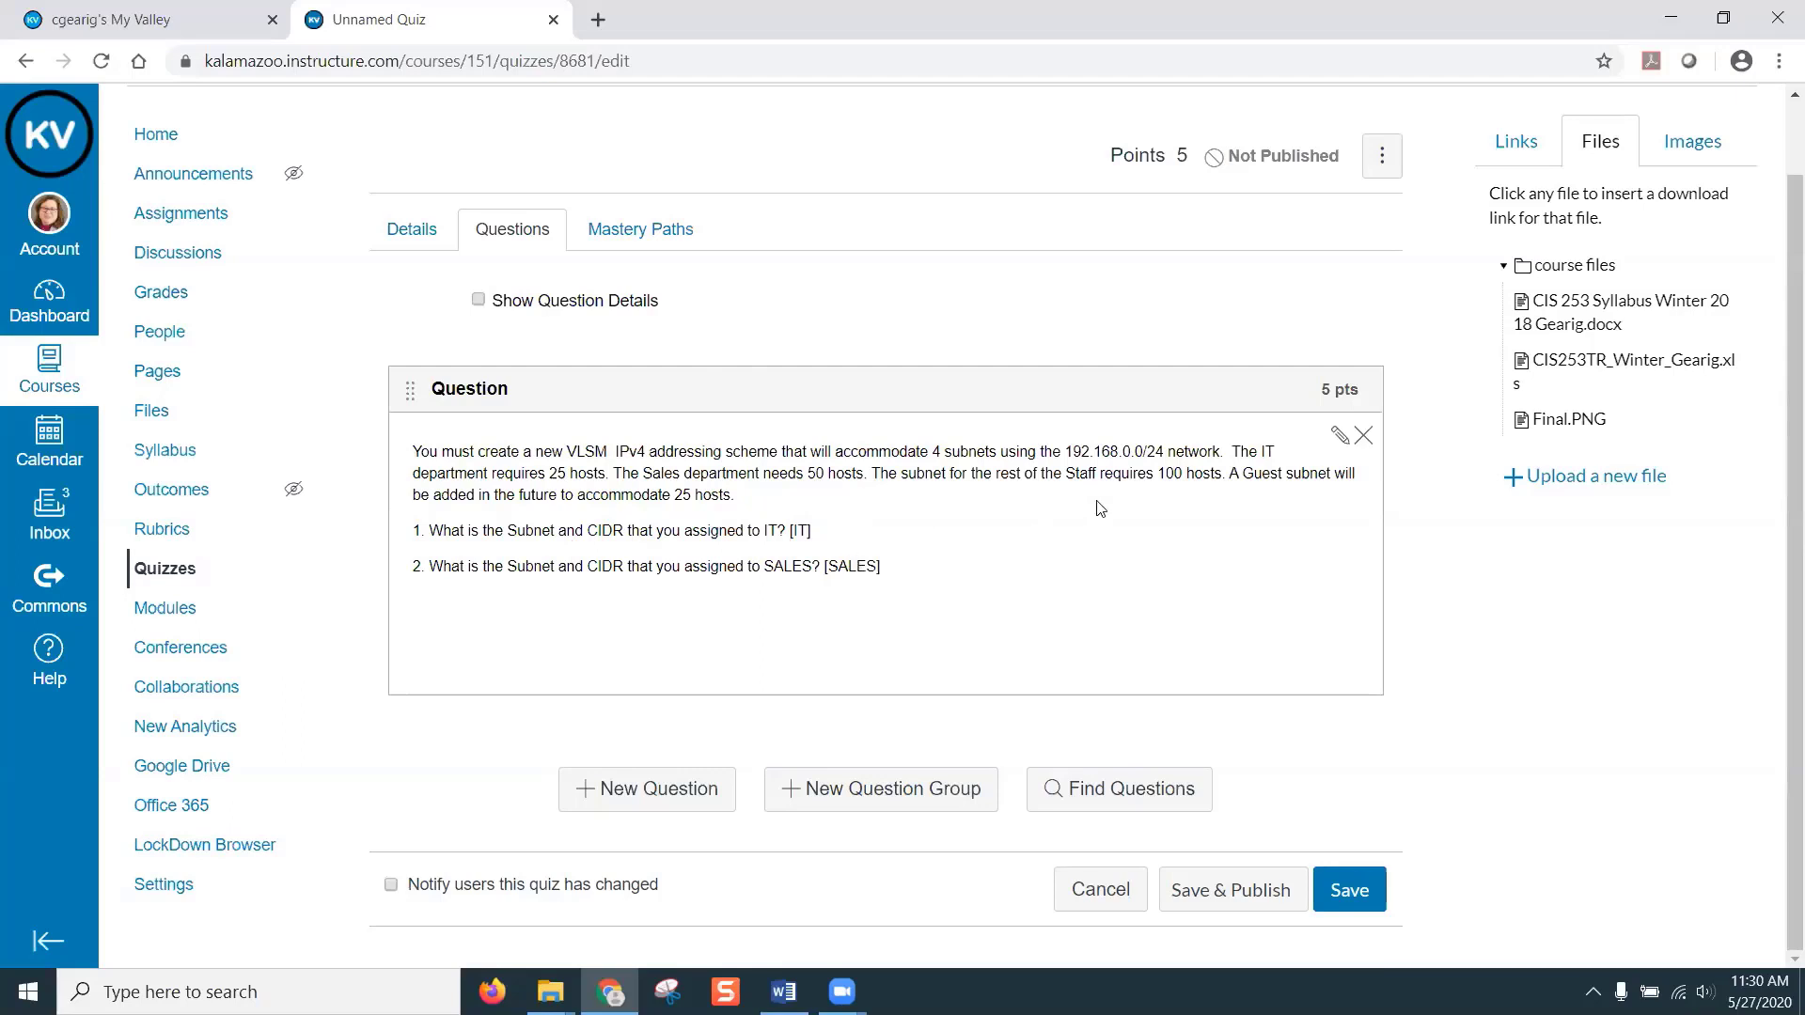
- Open the saved question's move options and cancel without moving it
left_click(410, 393)
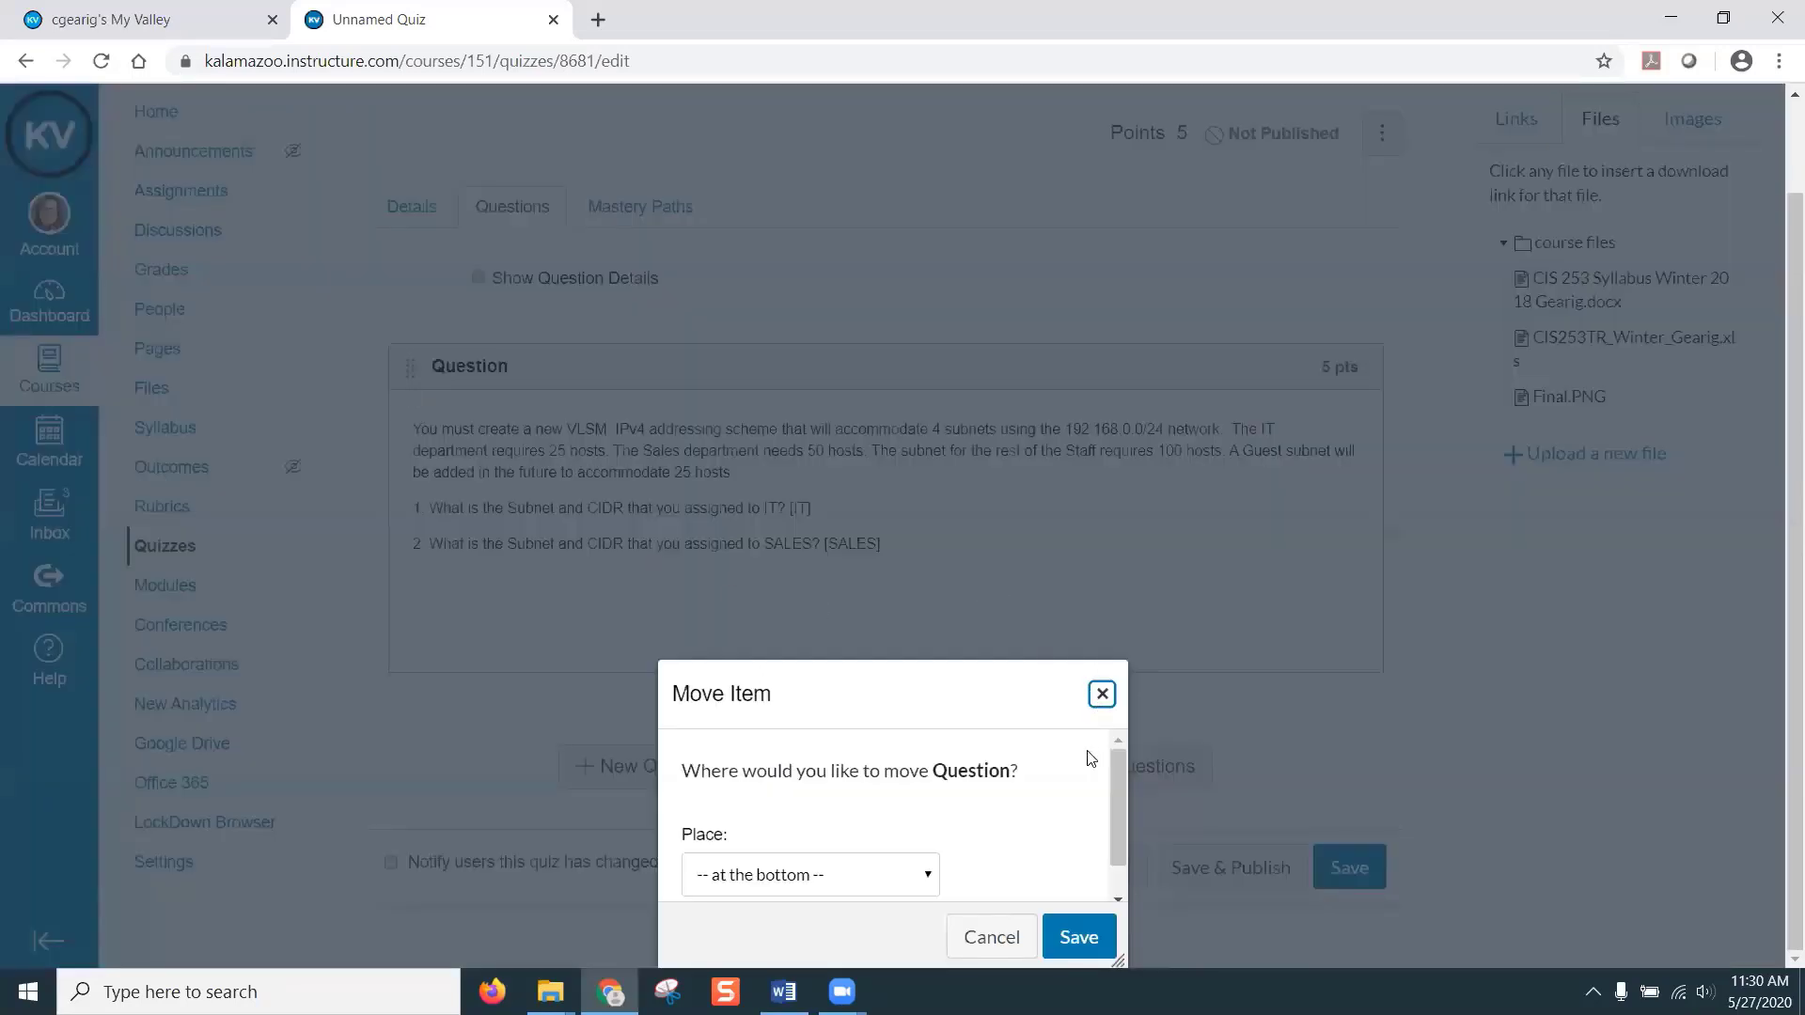
left_click(993, 935)
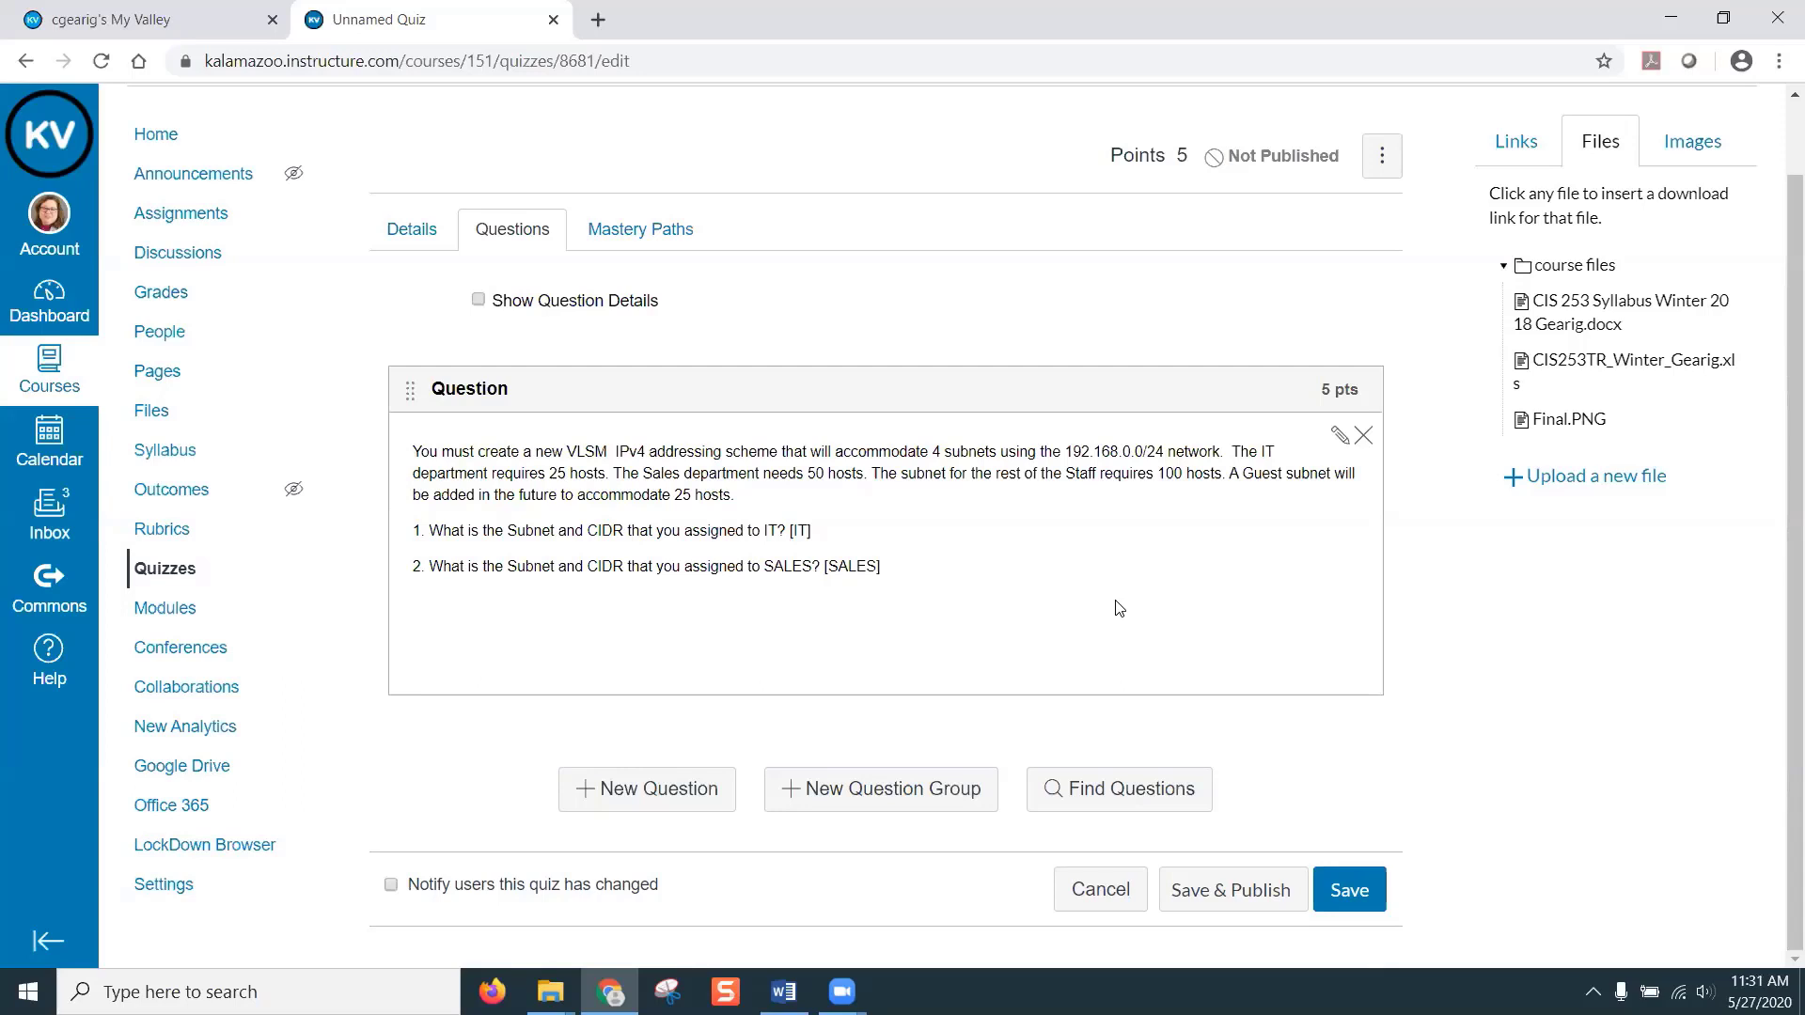
- Add another Fill In Multiple Blanks question and enter the prompt "Fill in the missing information on the table:" in its body
left_click(632, 789)
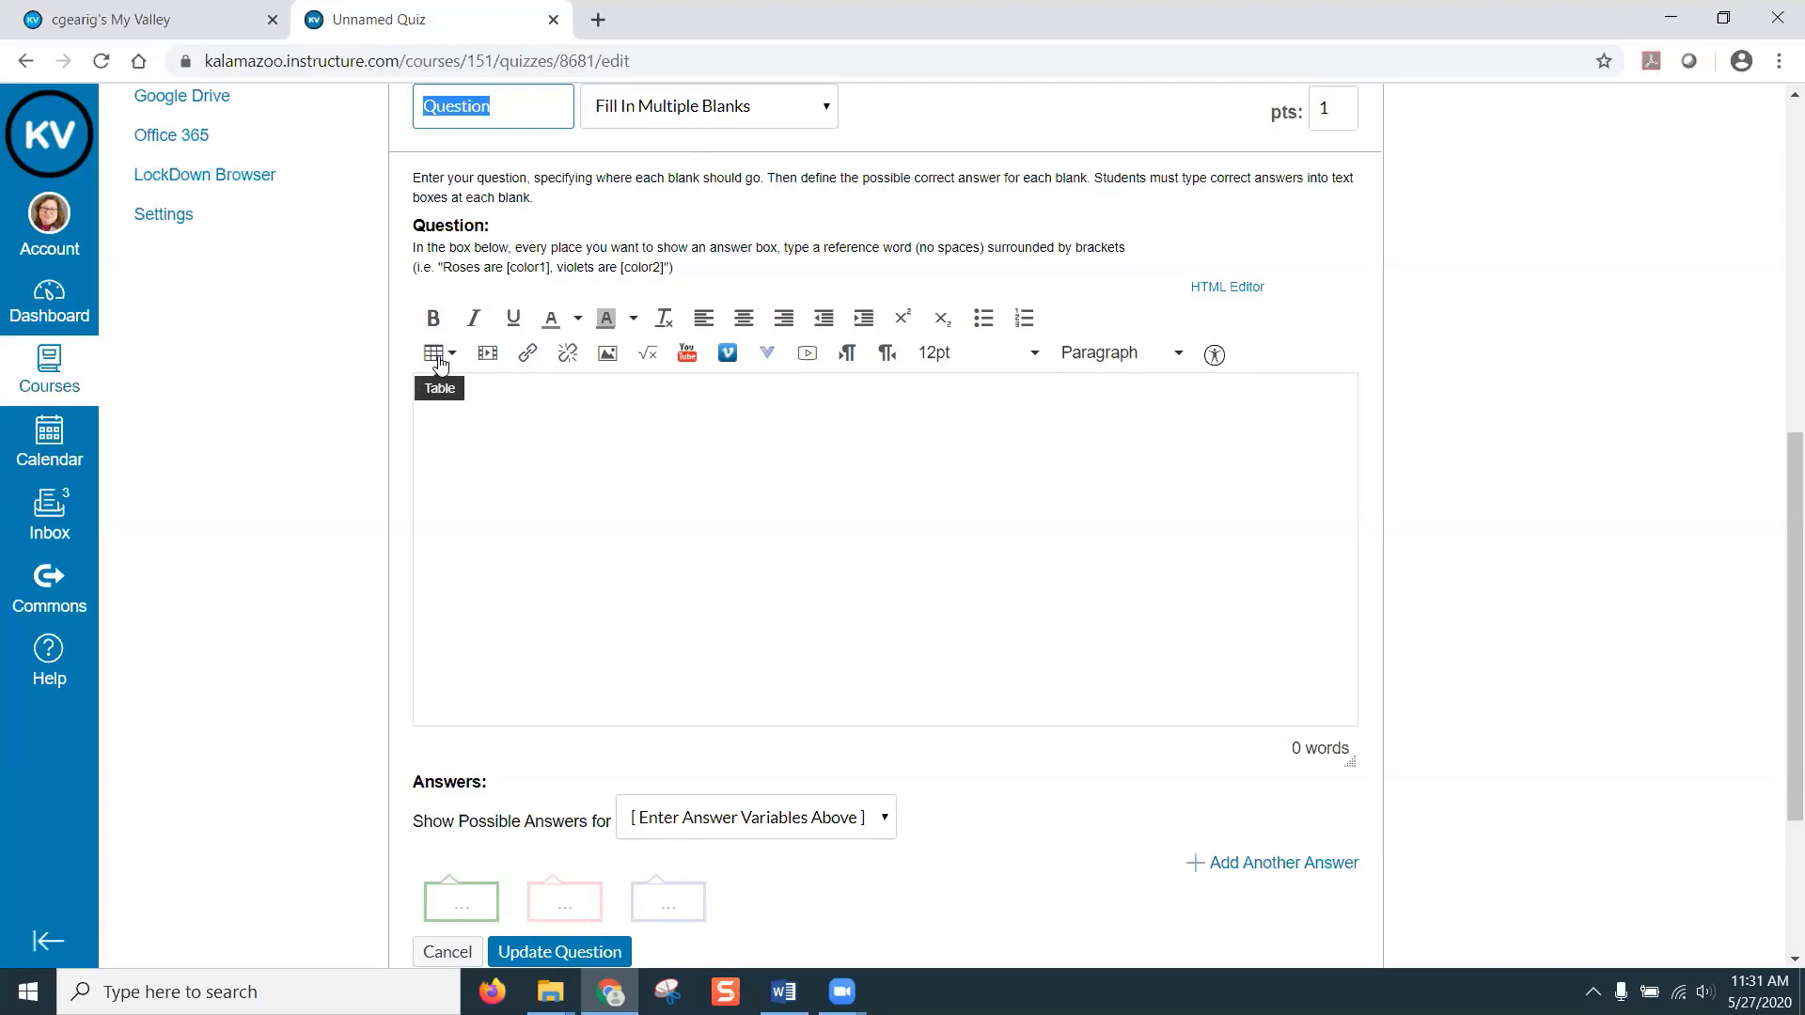
left_click(439, 380)
type("Fill in the  missing information: on the table:")
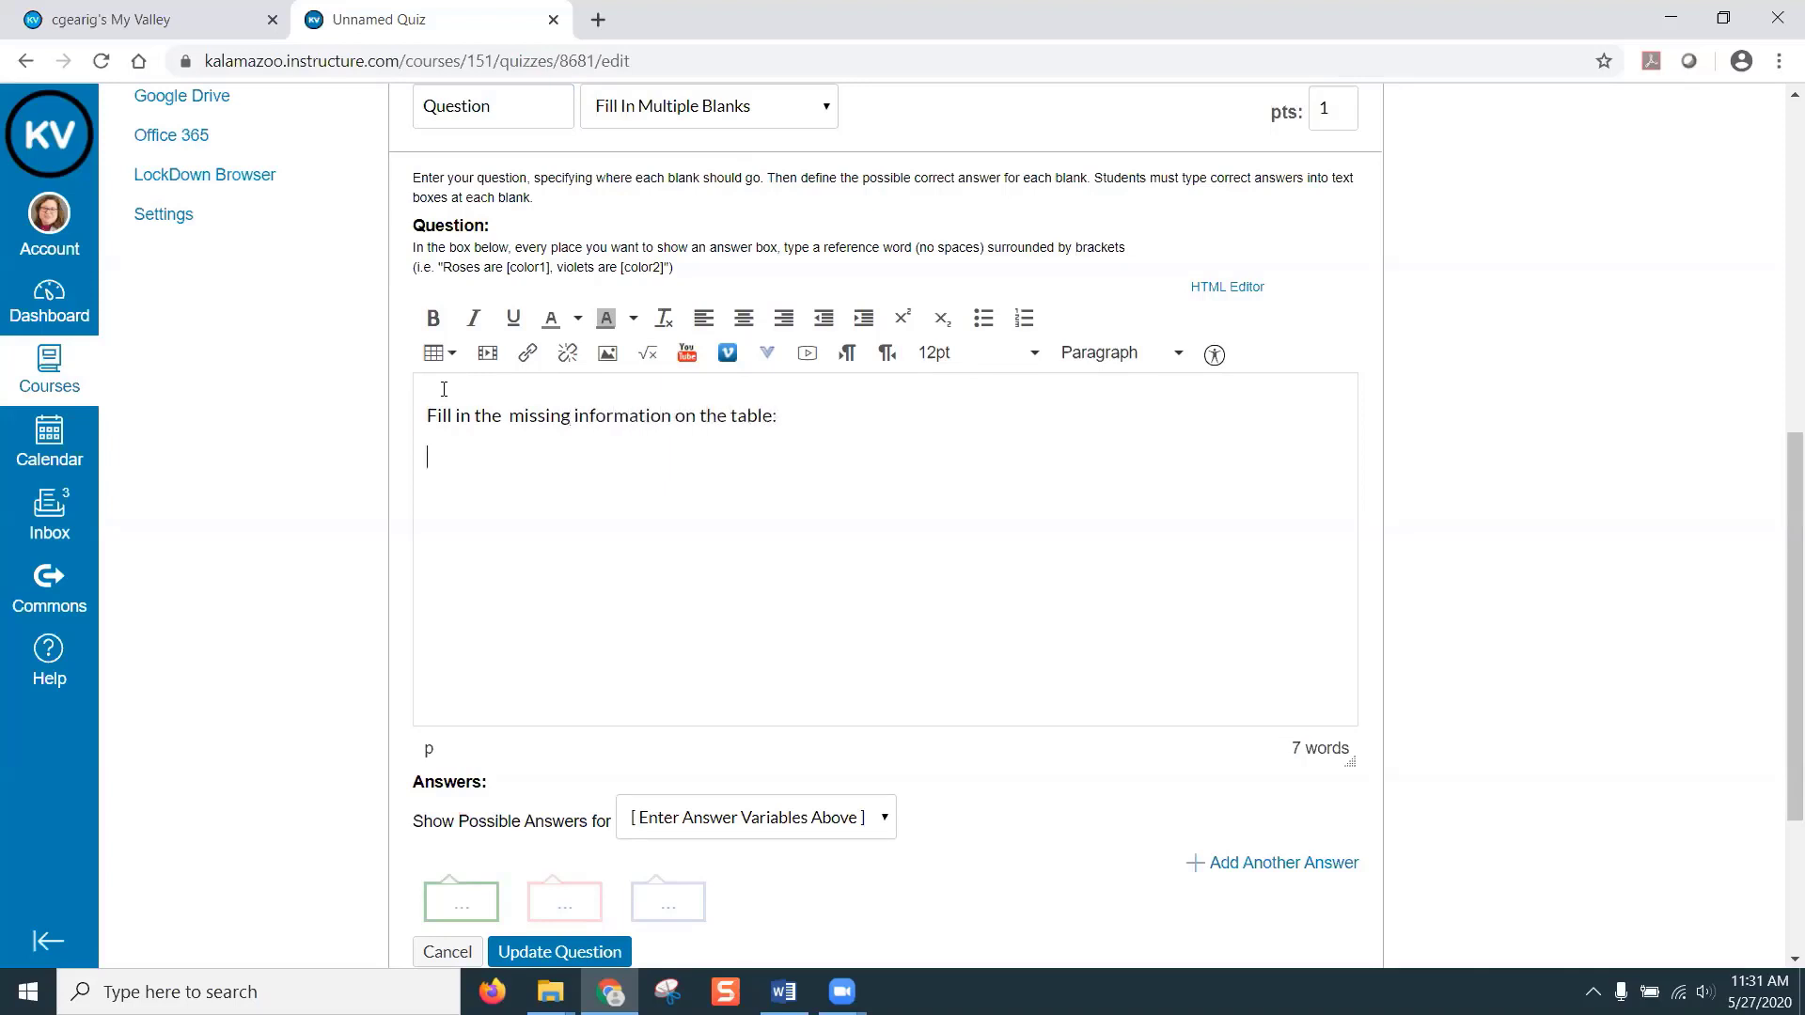
- Insert a table with 4 columns and 6 rows below the prompt in the new question's body
left_click(443, 357)
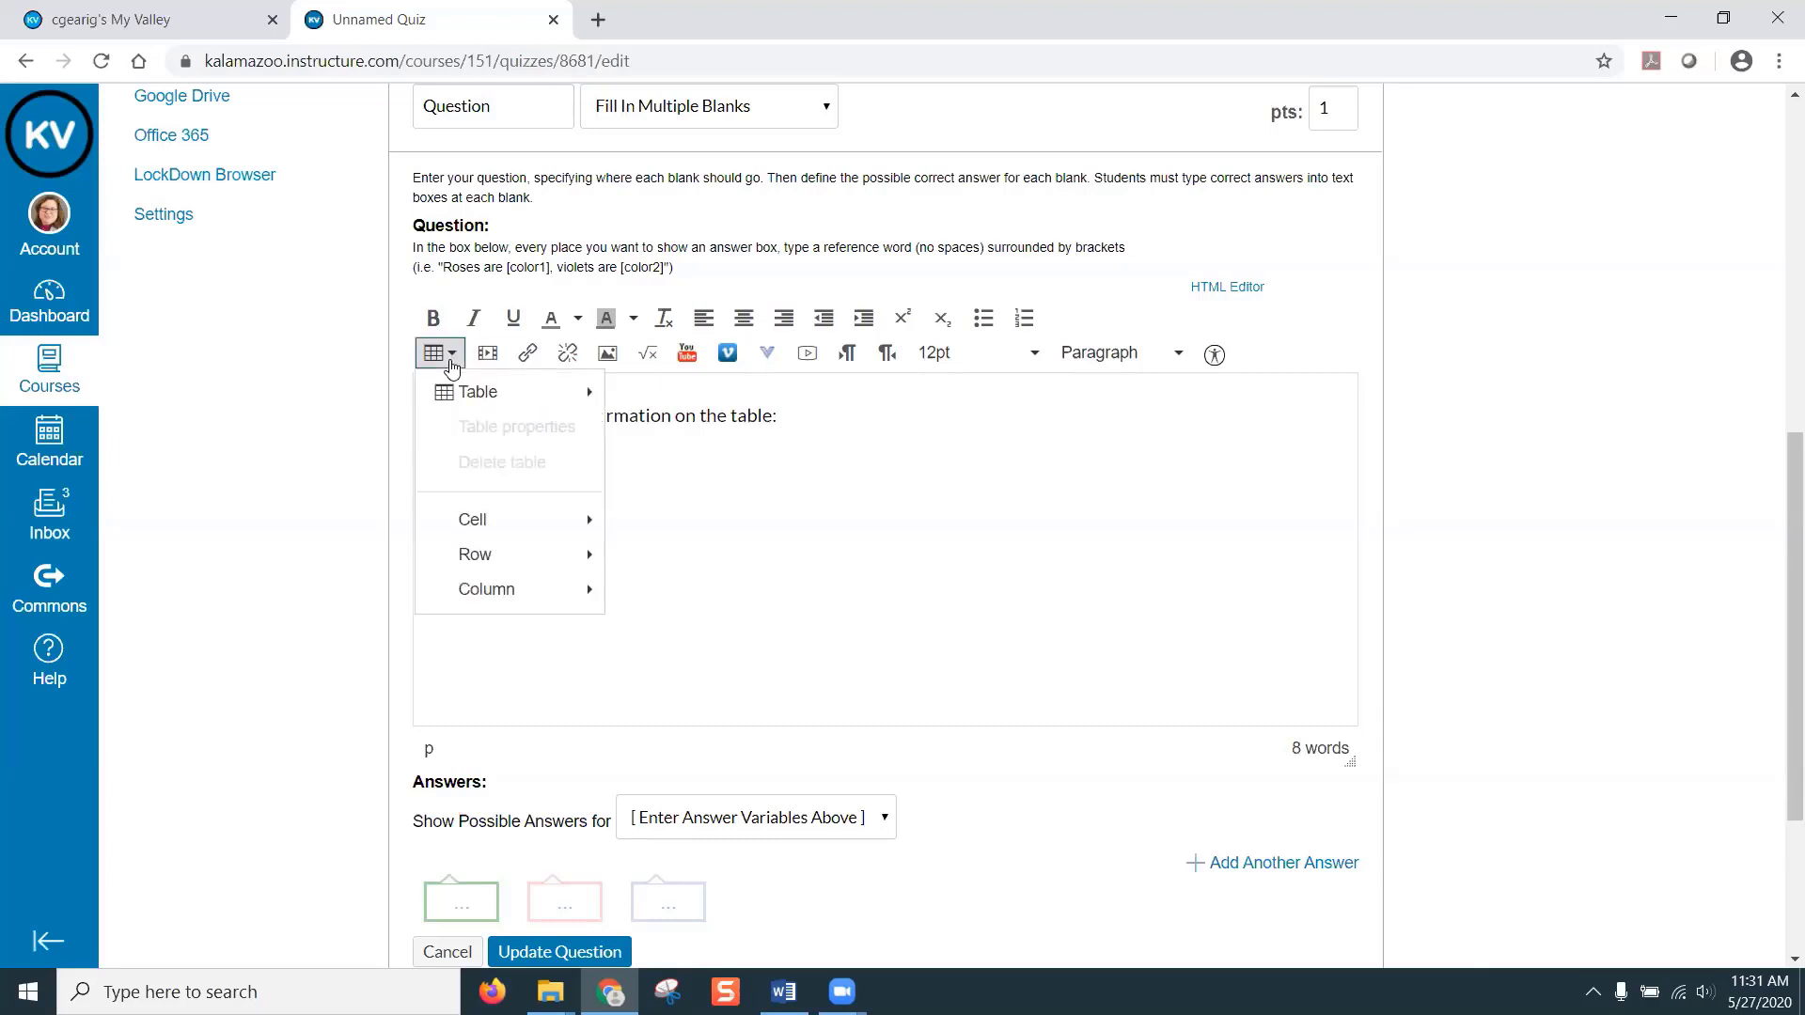
mouse_move(451, 392)
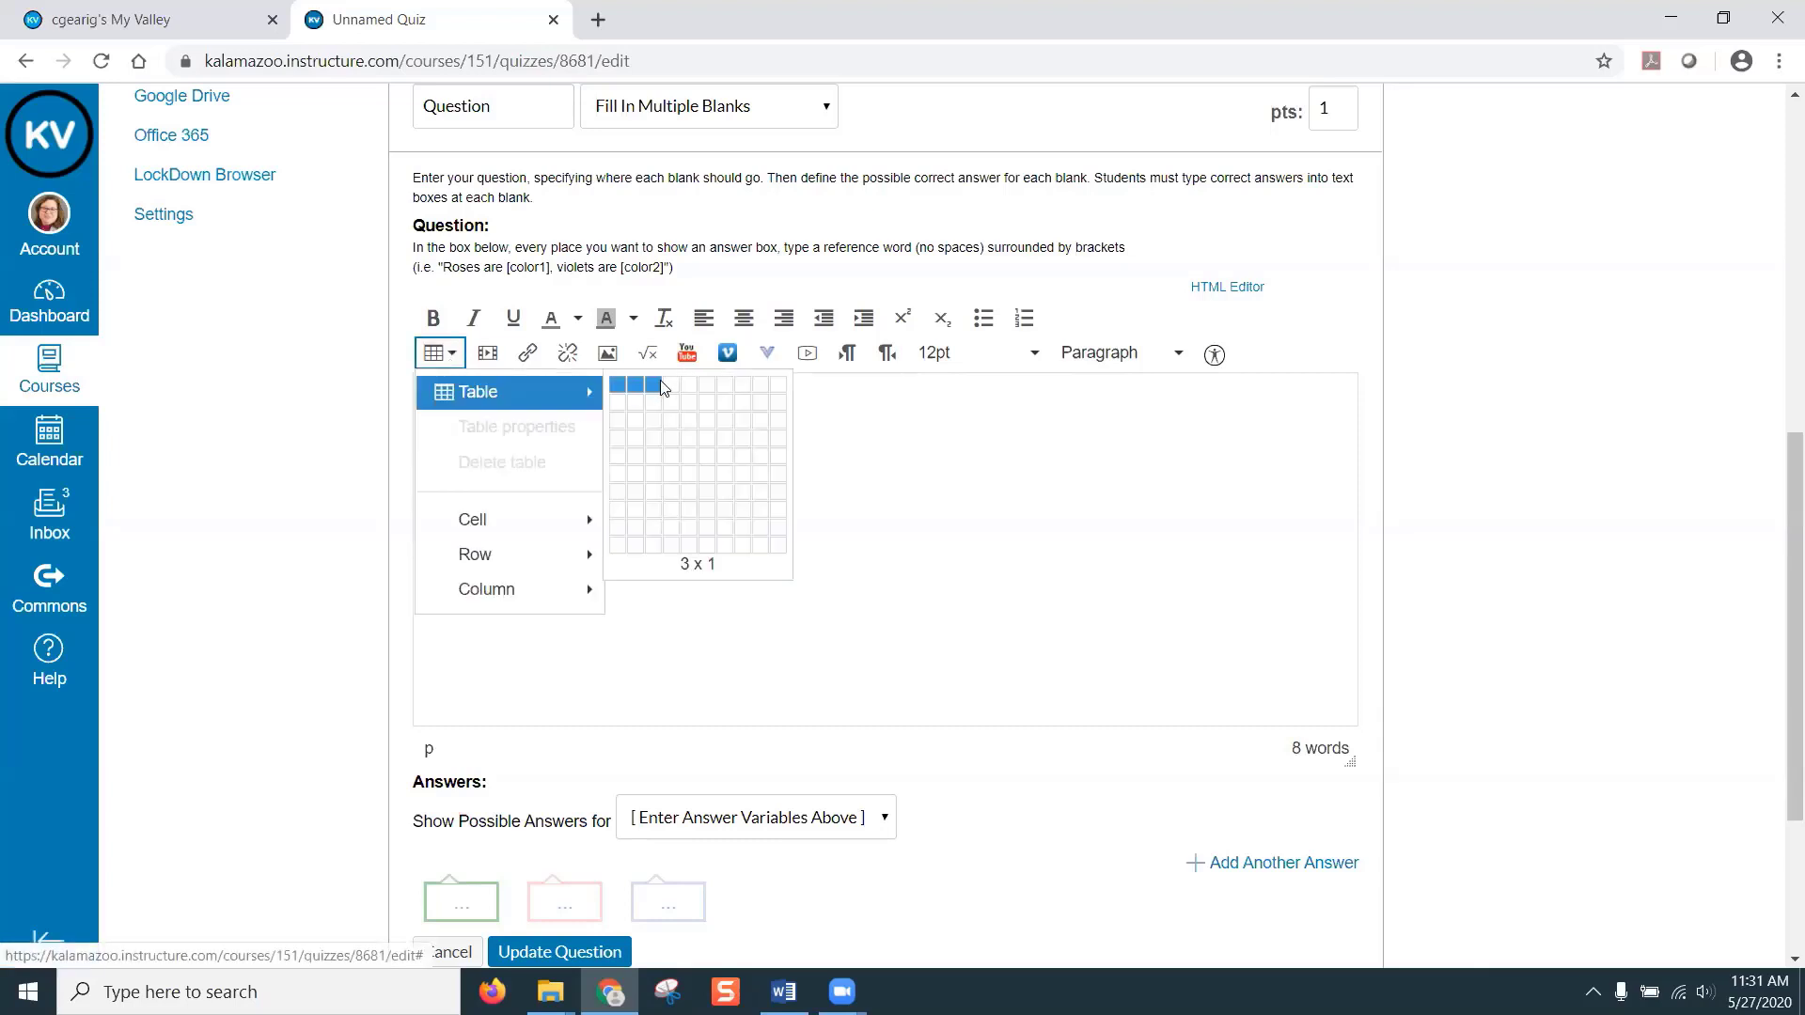
left_click(664, 472)
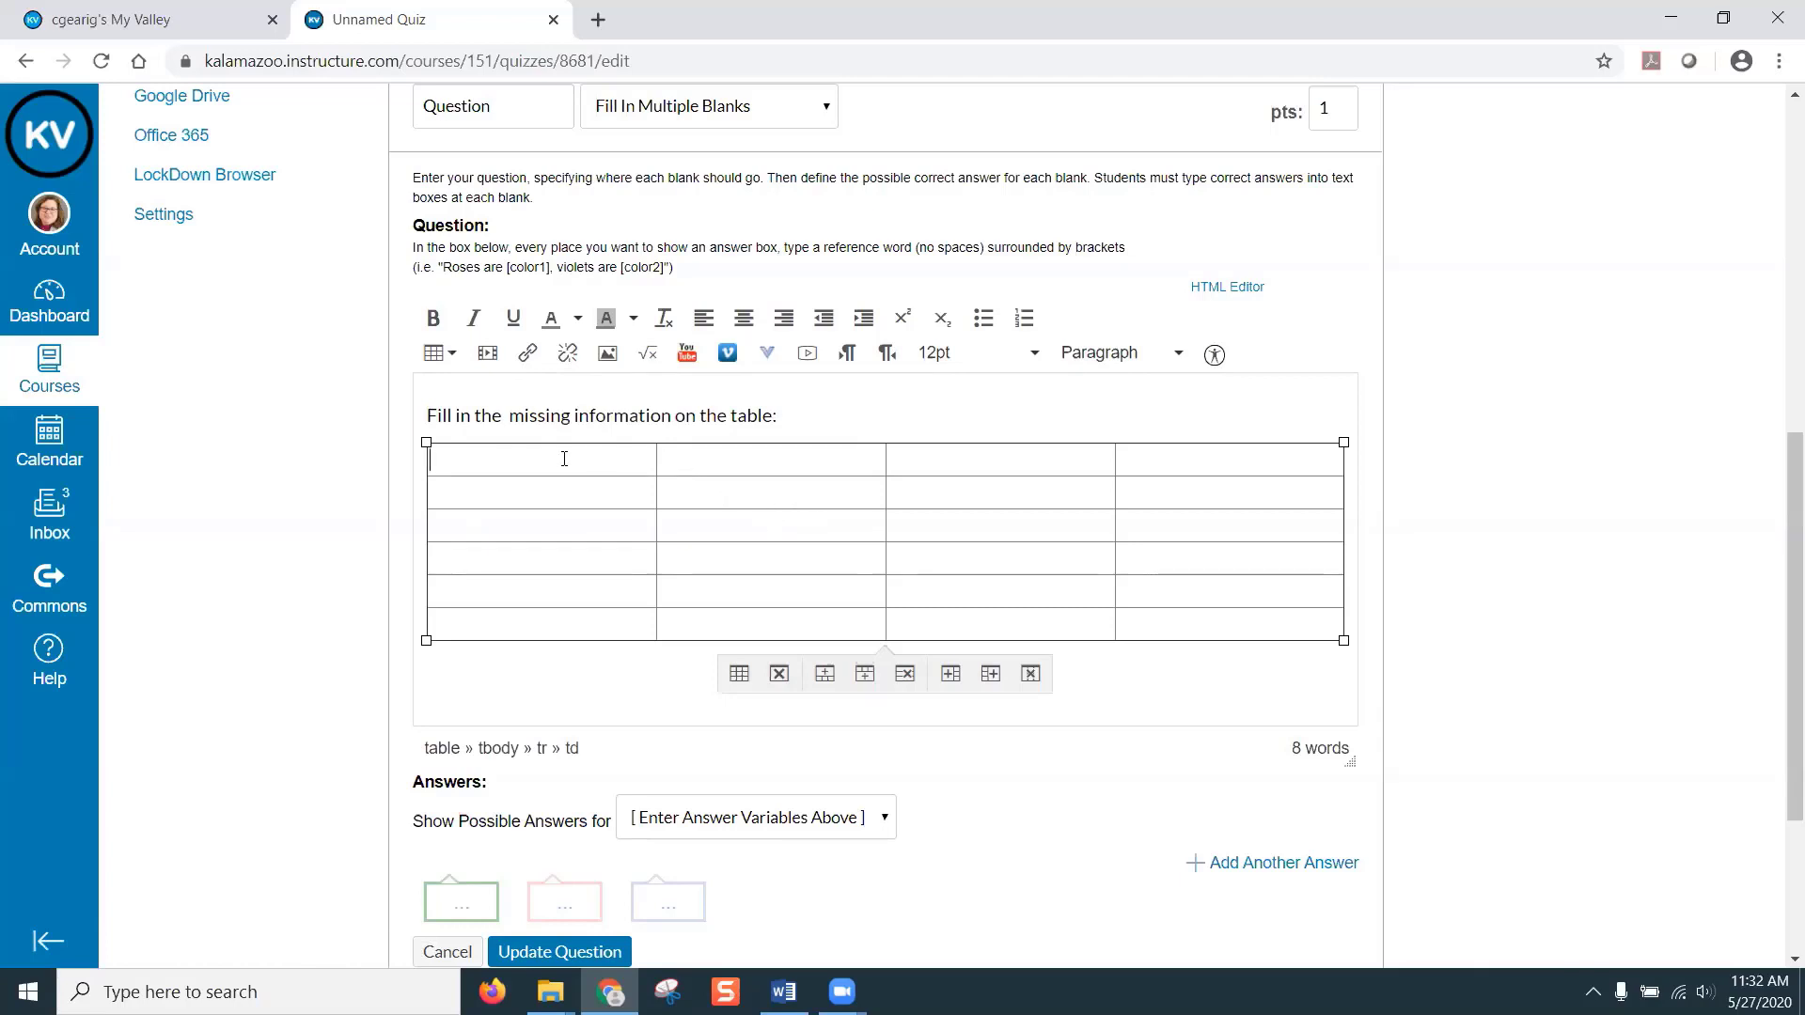
- Enter R1, R2 and R3 in the first three rows of the table's first column
type("R1")
left_click(509, 502)
type("R2")
scroll(472, 447, "down", 1)
left_click(468, 410)
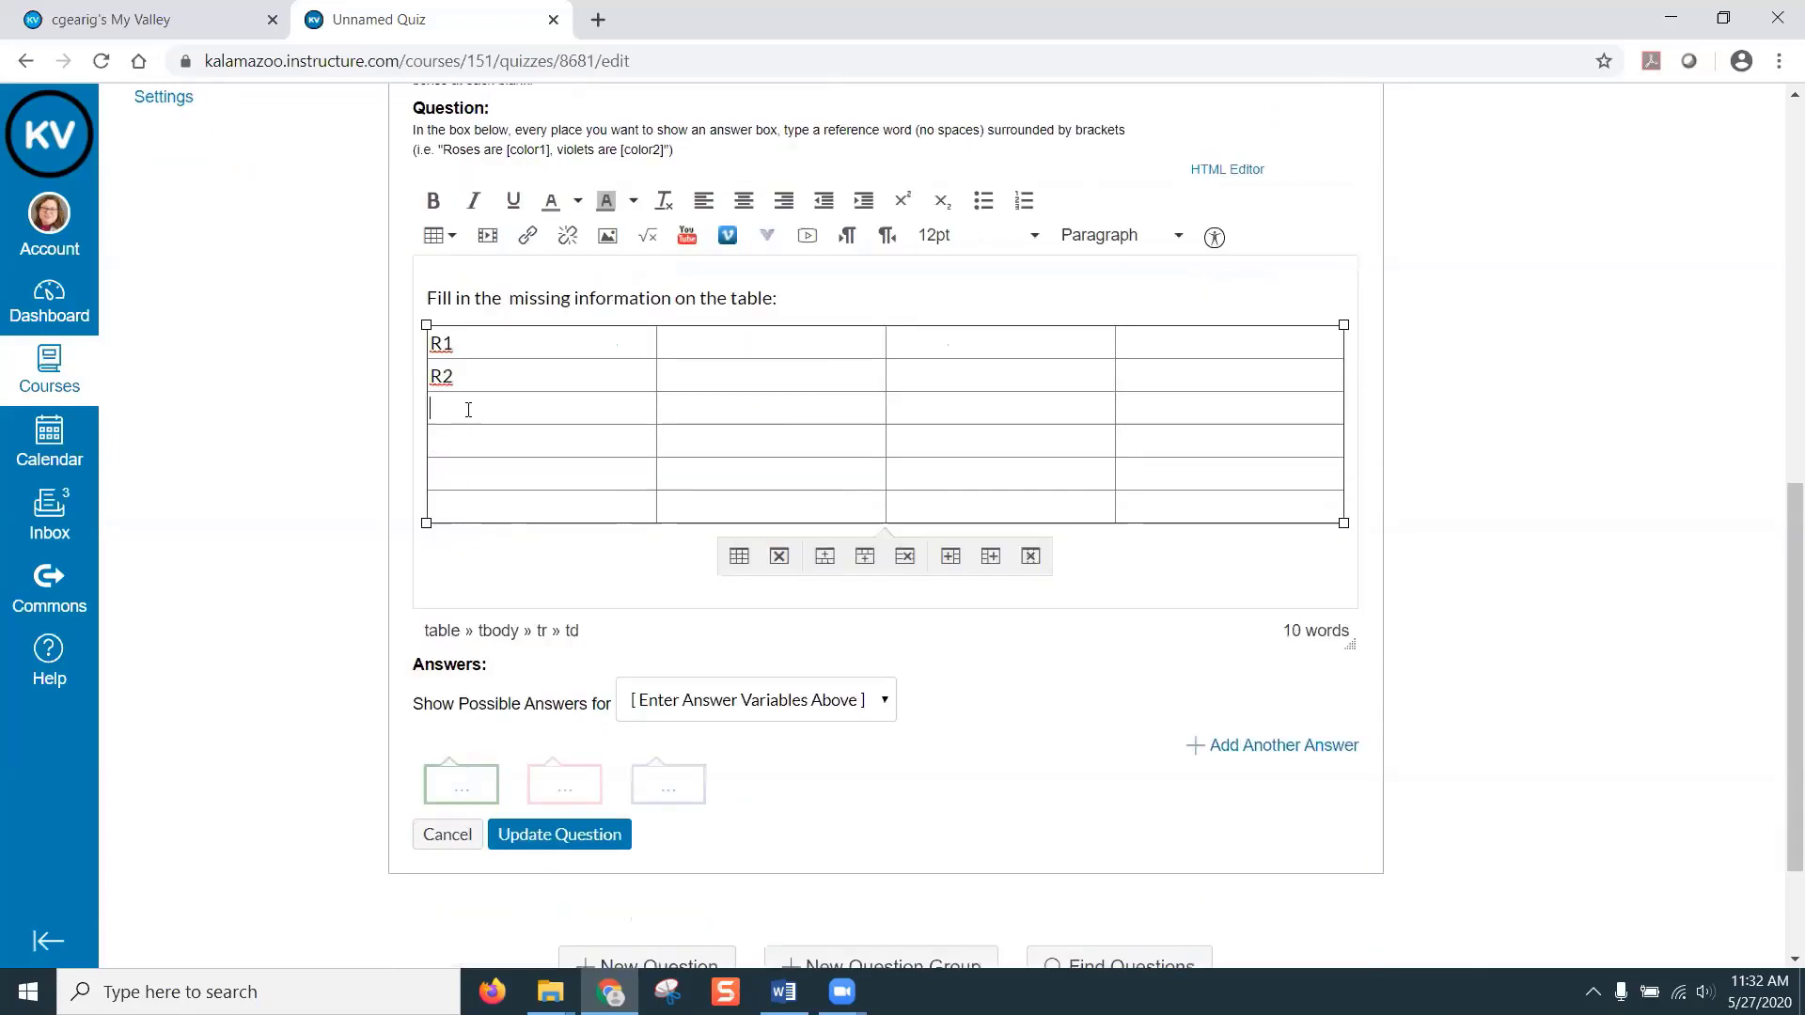
type("R3")
- Move the R1, R2 and R3 entries down one row to free the table's first row
left_click_drag(432, 342, 457, 412)
key("ctrl+c")
right_click(457, 345)
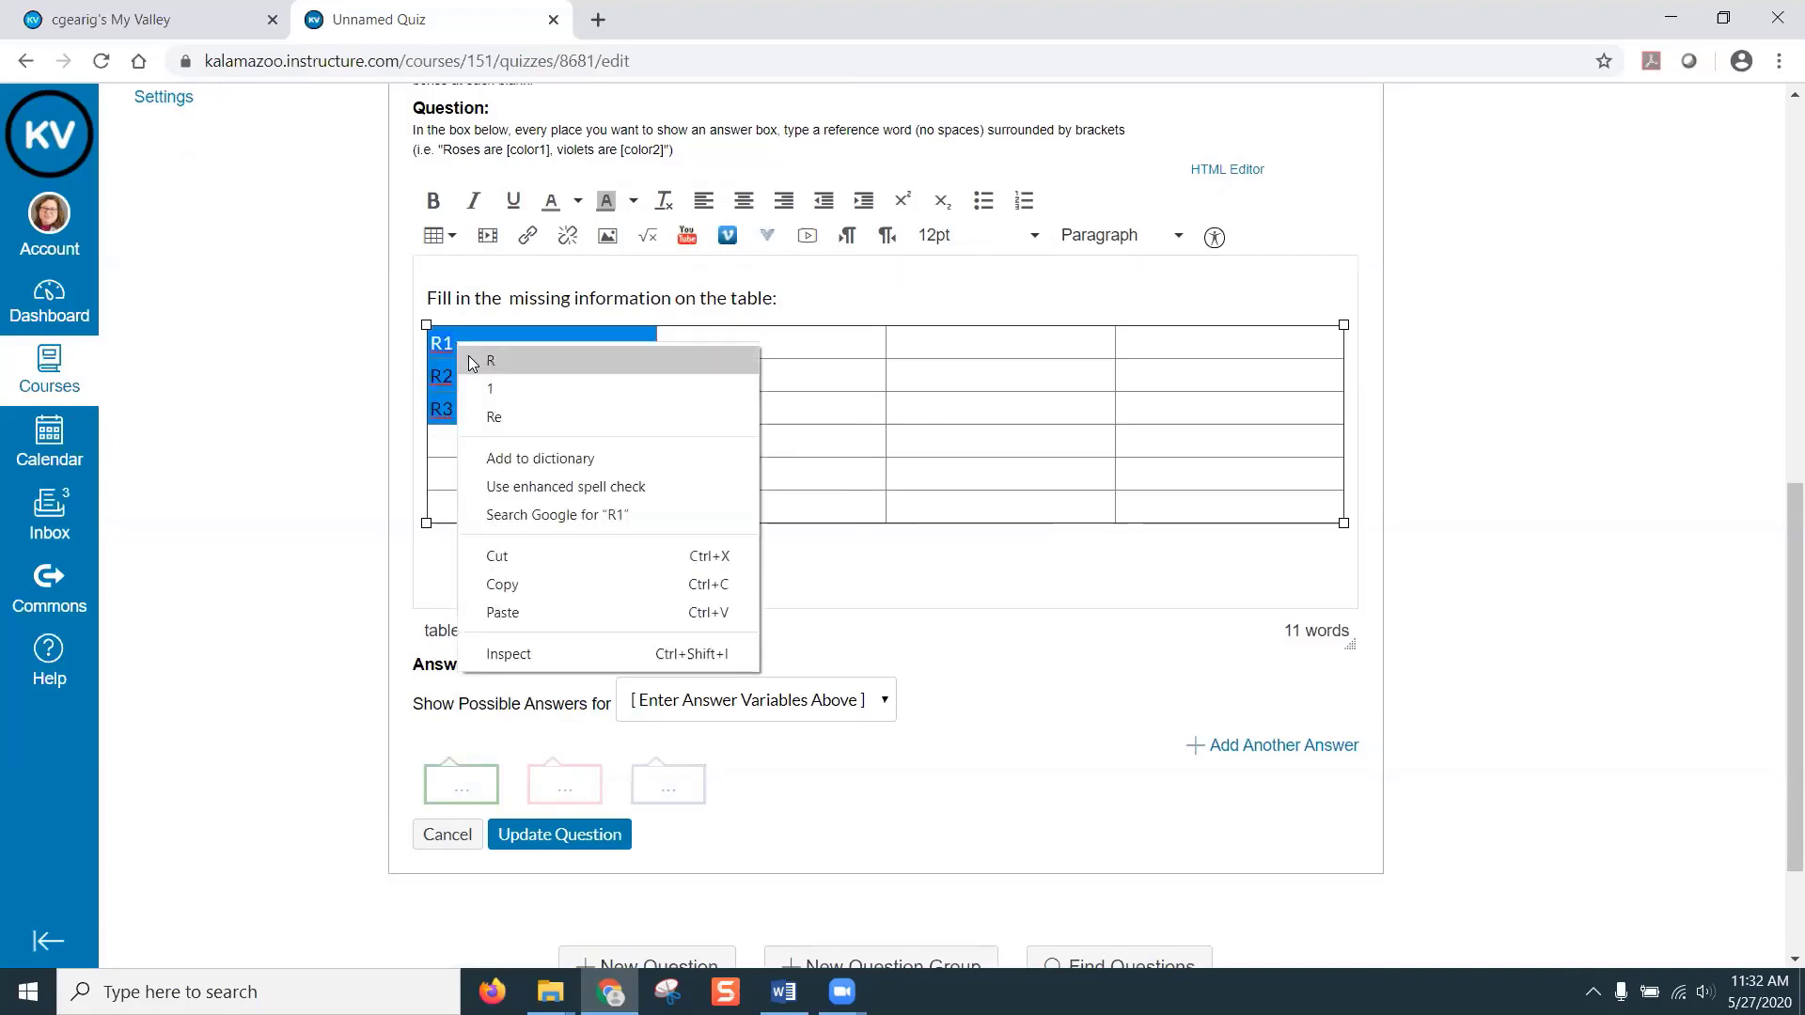
left_click(498, 556)
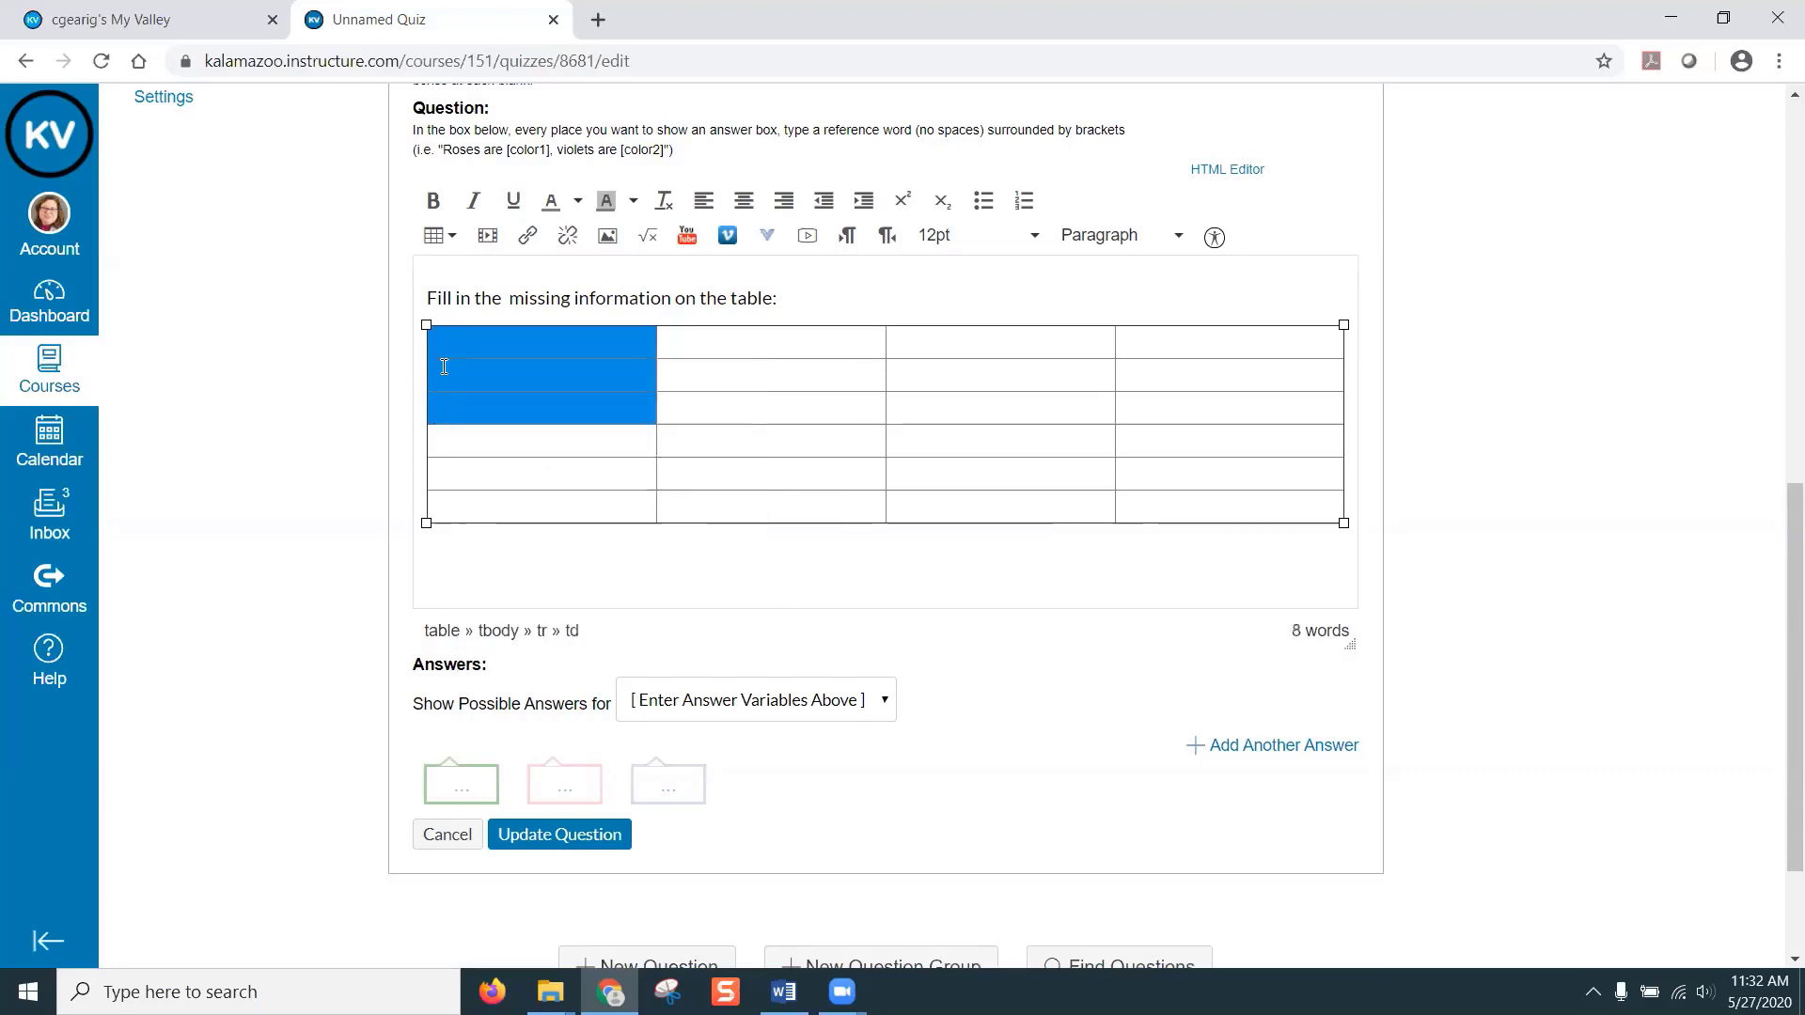
left_click(441, 372)
right_click(442, 373)
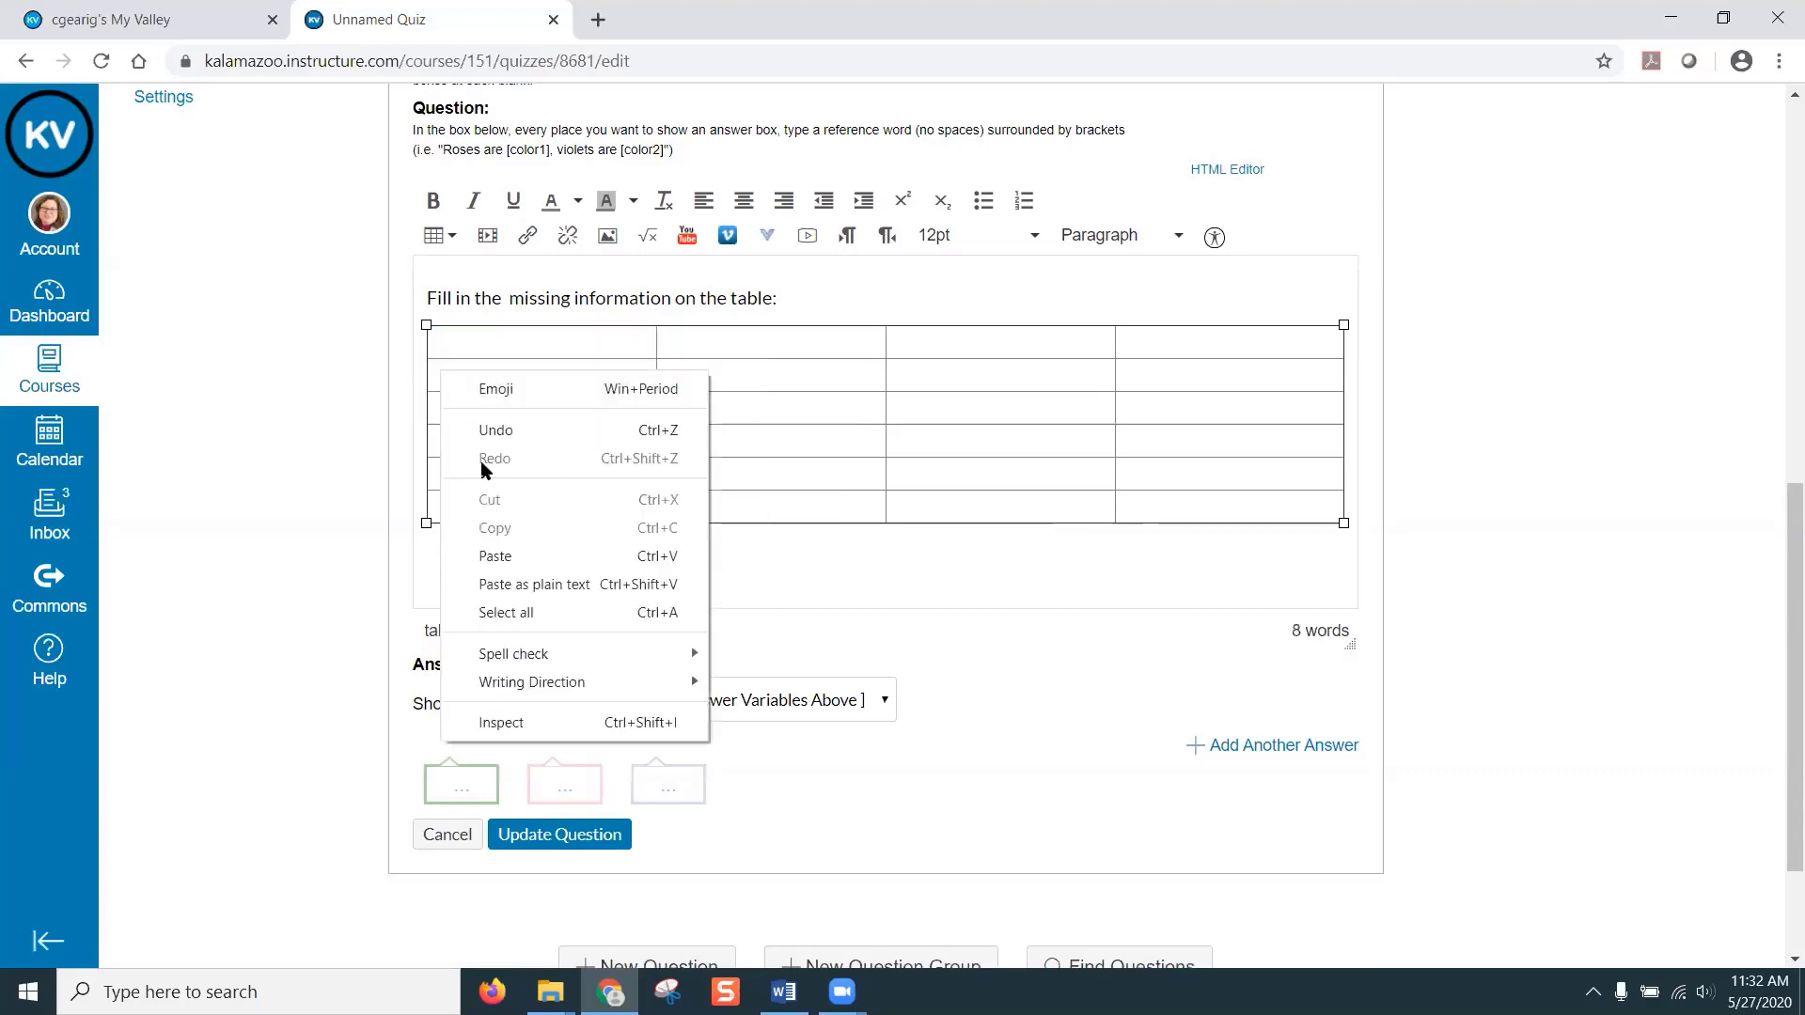
left_click(489, 555)
- Enter the column headings Device, IP Address, Subnet Mask and Default Gateway in the table's first row
left_click(451, 348)
type("Device")
key("Tab")
type("IP Address")
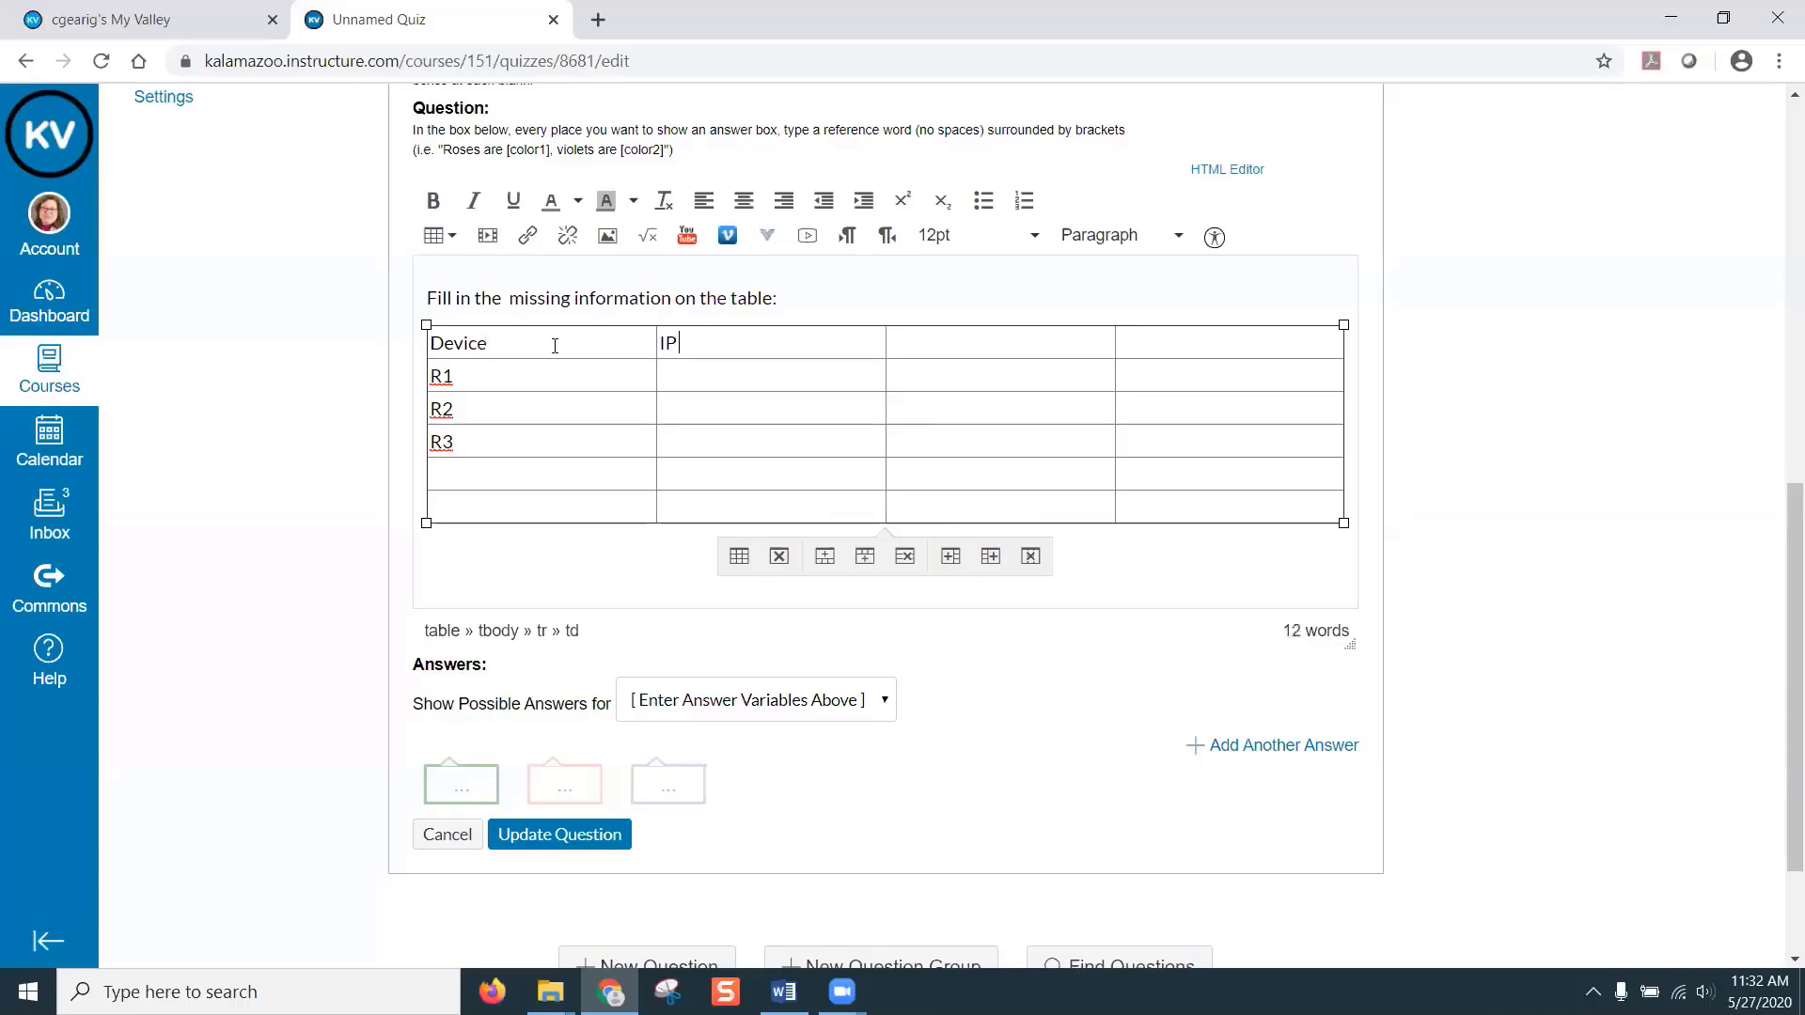
key("Tab")
type("Subnet Mask")
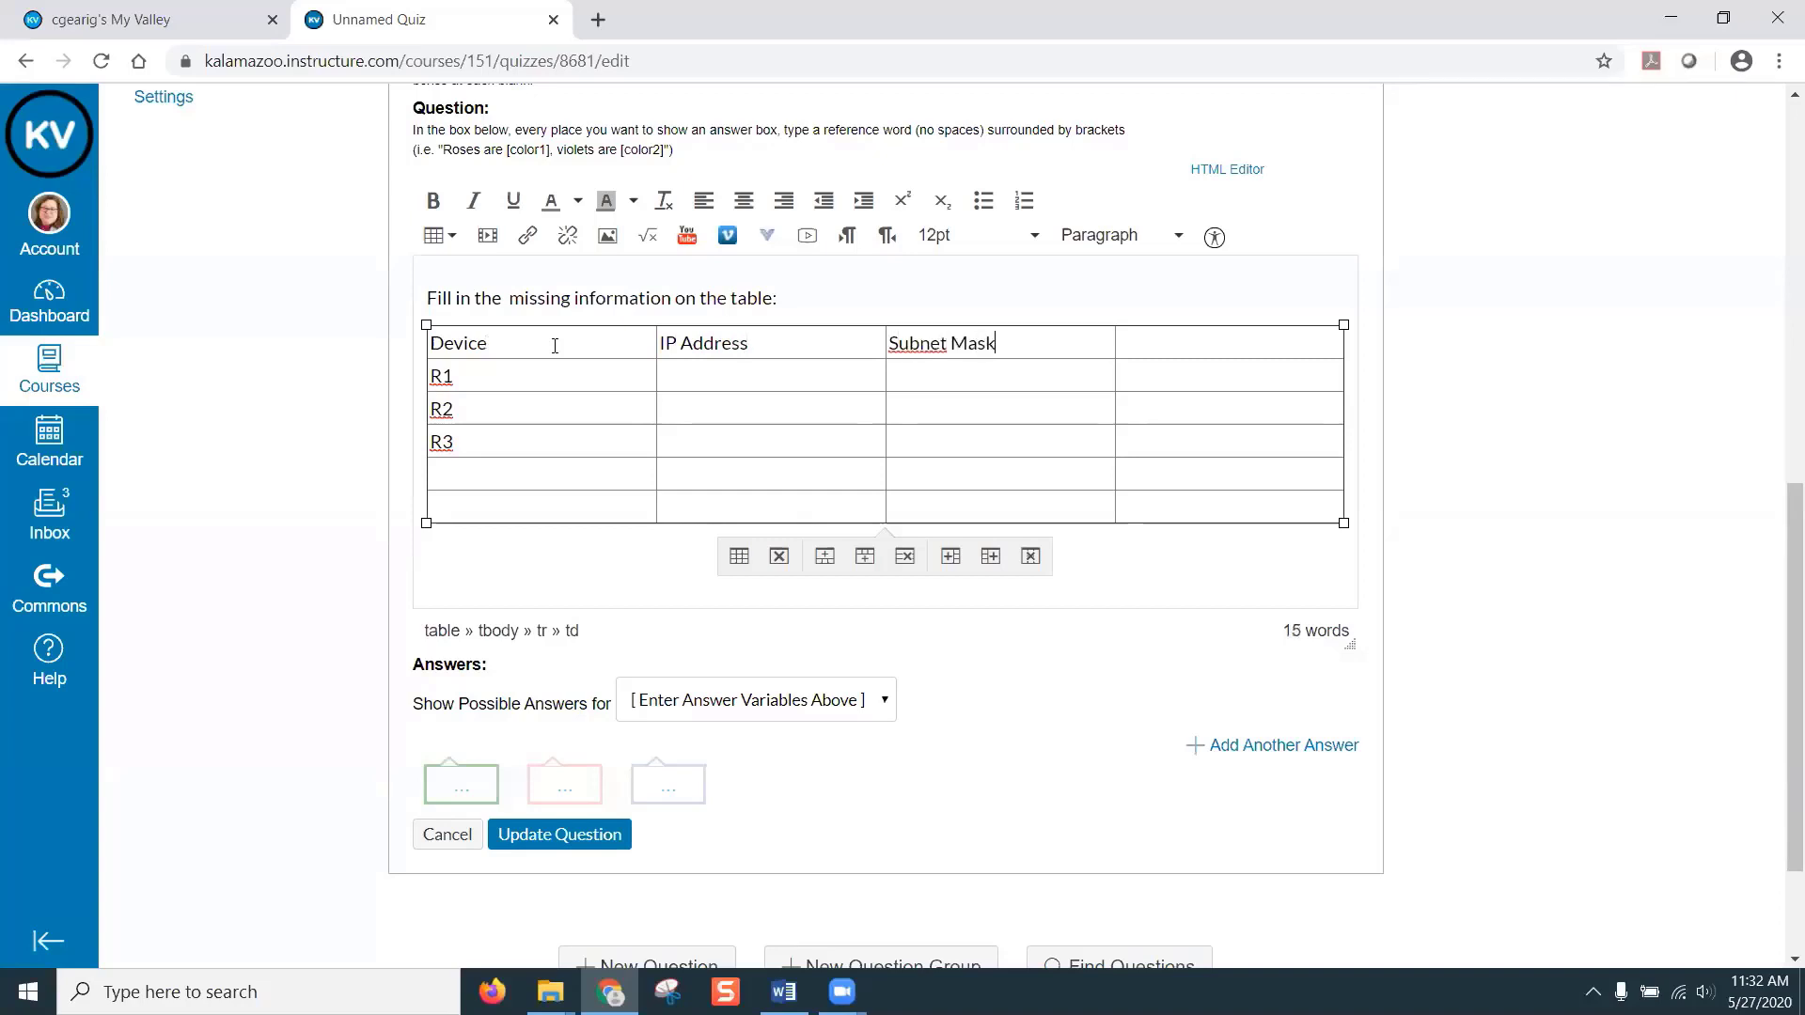
type("Default Gateway")
- Fill the R1 row with the blank placeholders [R1IP], [R1Sub] and [R1DG]
left_click(682, 373)
type("[")
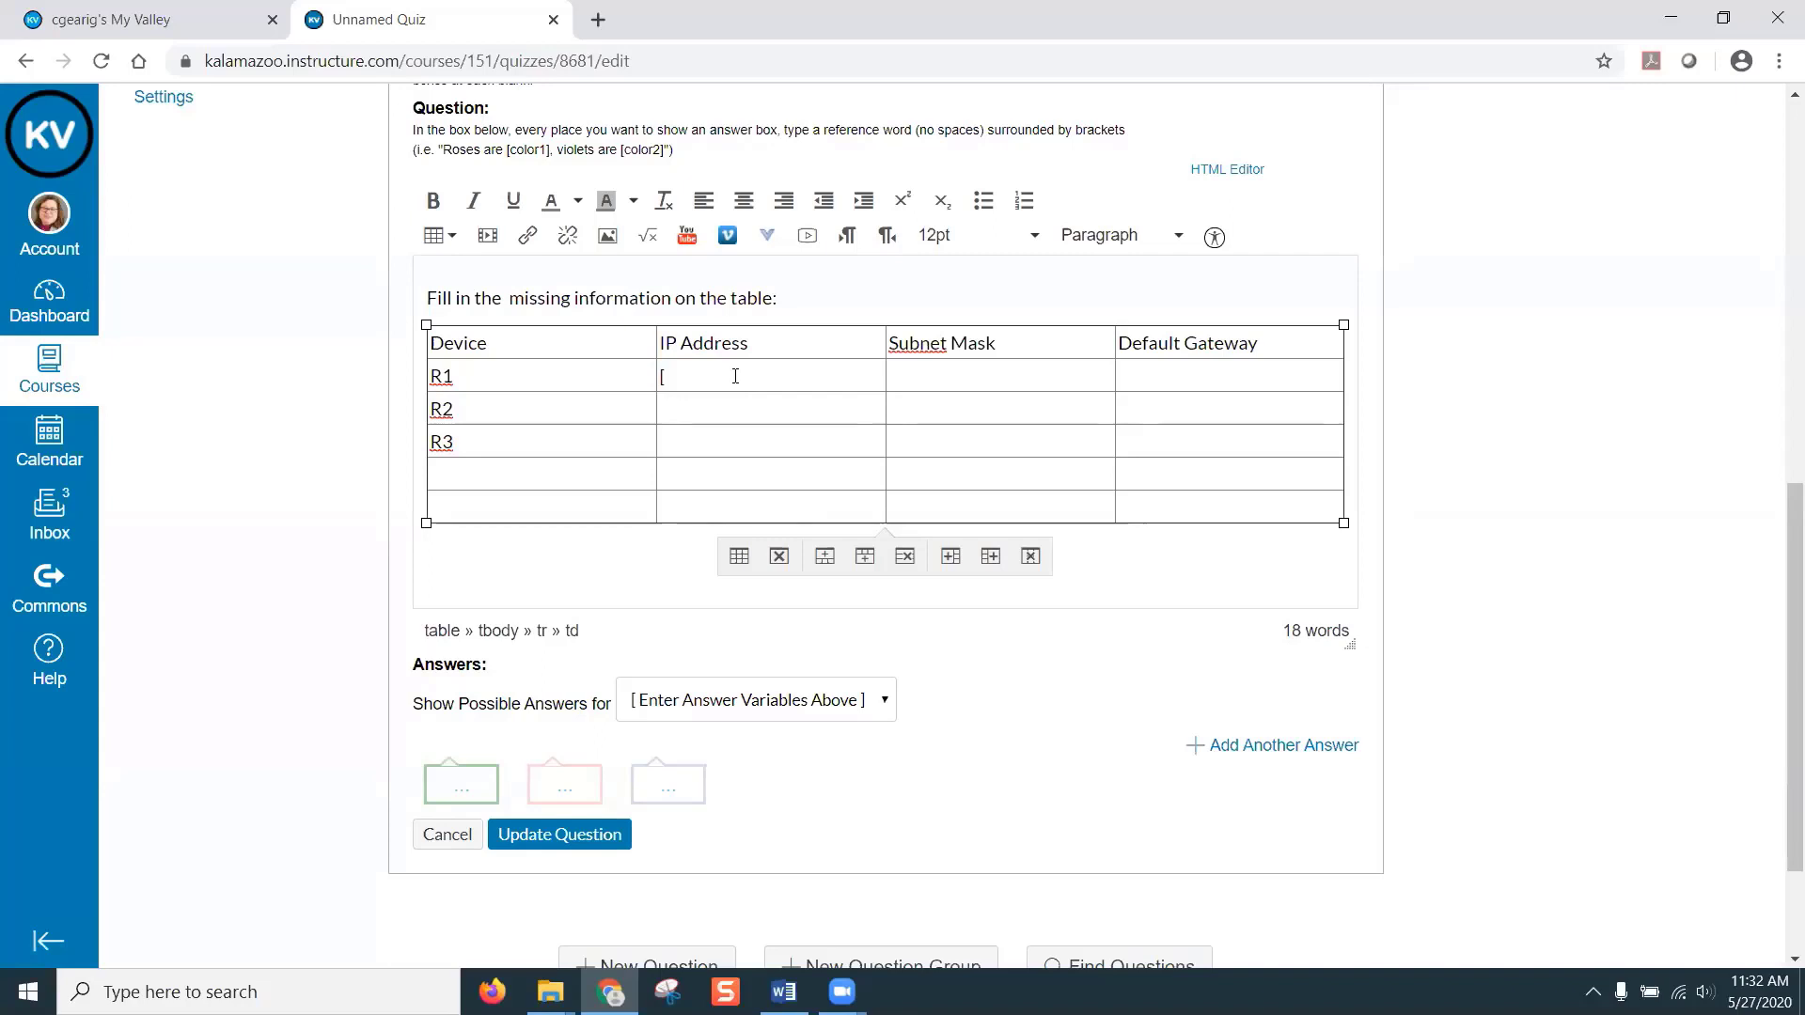
type("R1IP]")
left_click(914, 369)
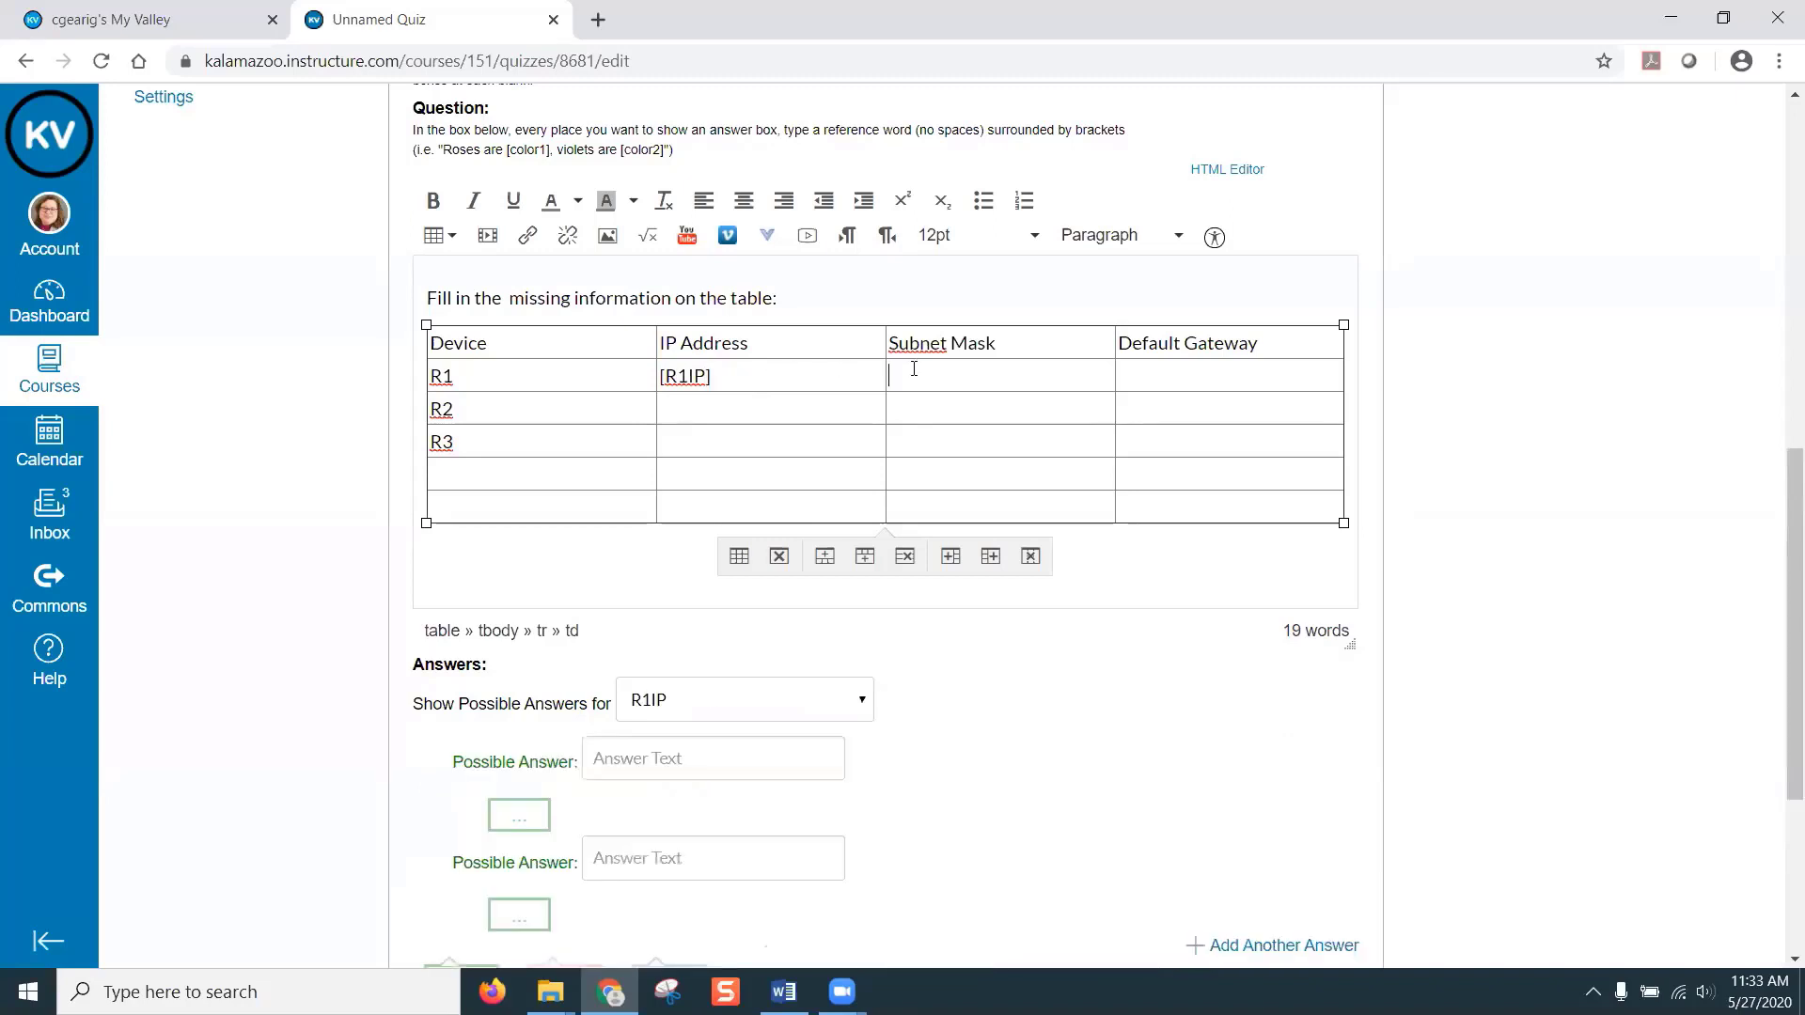
type("[")
type("R1")
type("Sub")
type("[")
type("R1")
type("DG")
type("]")
- Enter the placeholders [R2IP] and [R3IP] in the IP Address column for R2 and R3
left_click(695, 404)
type("[R2IP]")
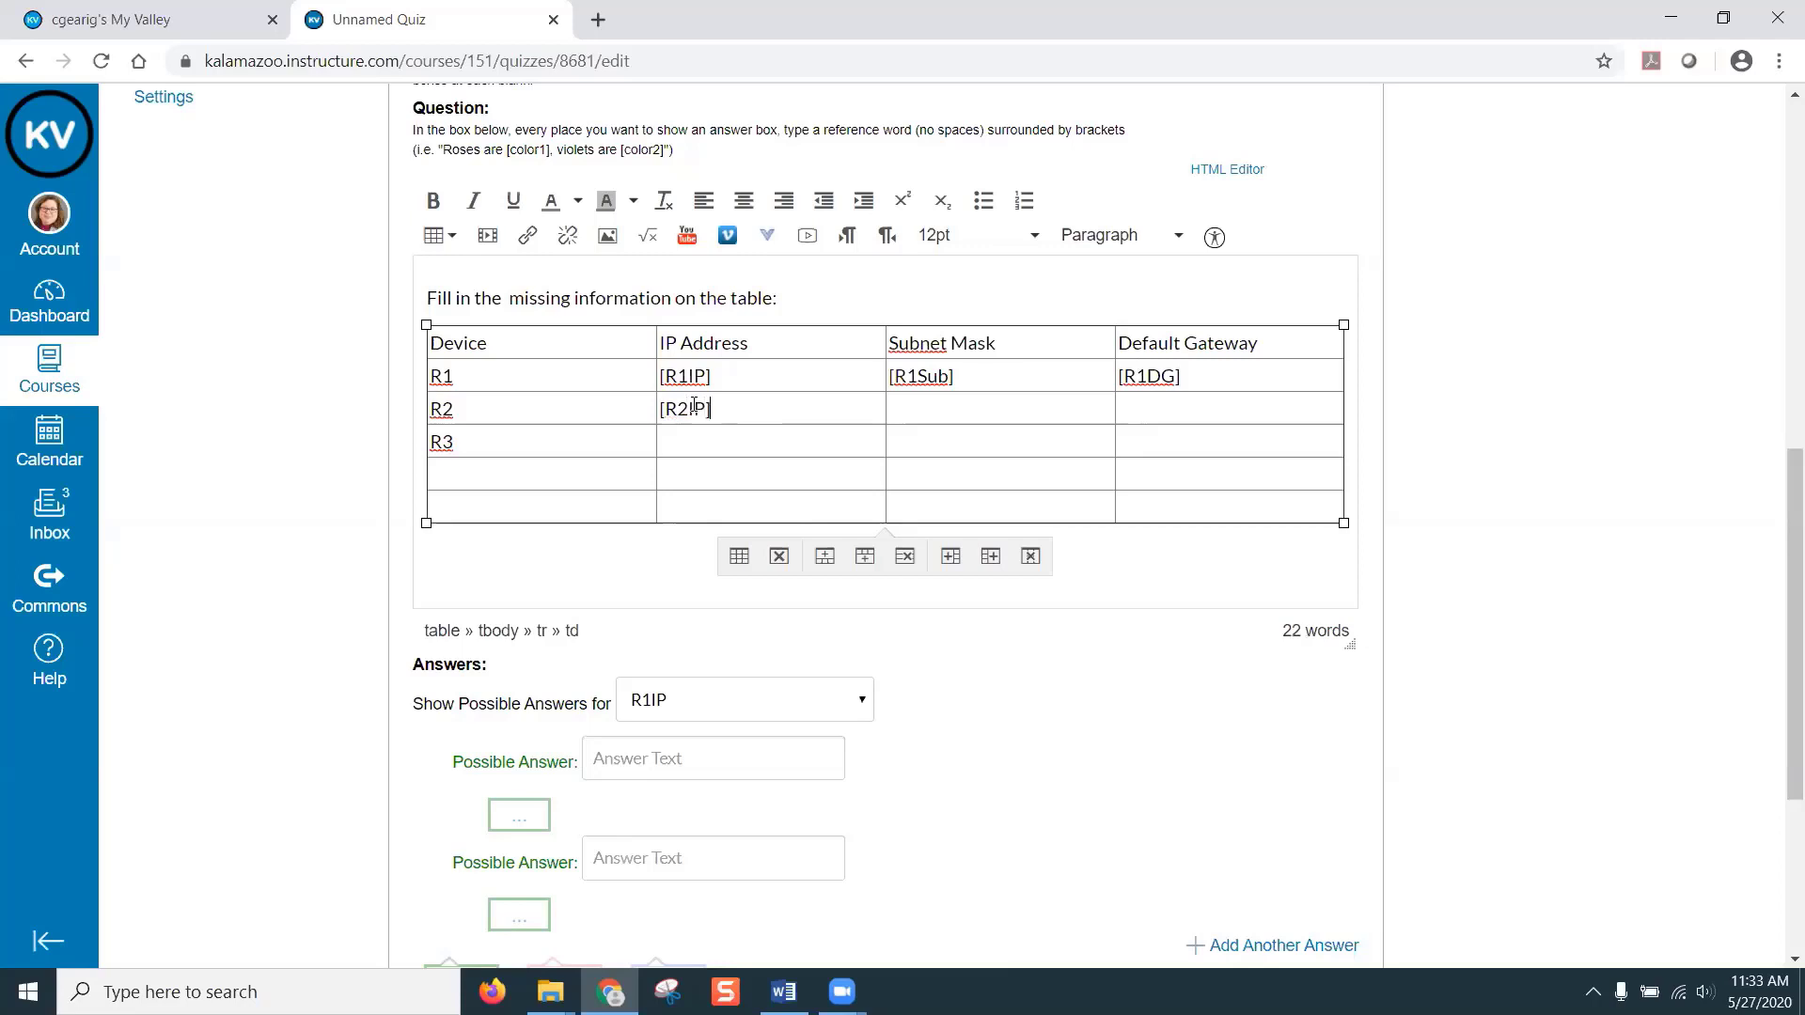
left_click(681, 435)
type("[R3]")
key("BackSpace")
type("ip")
key("BackSpace")
key("BackSpace")
type("IP")
- Enter the placeholders [R2Sub] and [R3Sub] in the Subnet Mask column for R2 and R3
left_click(946, 408)
type("[R2")
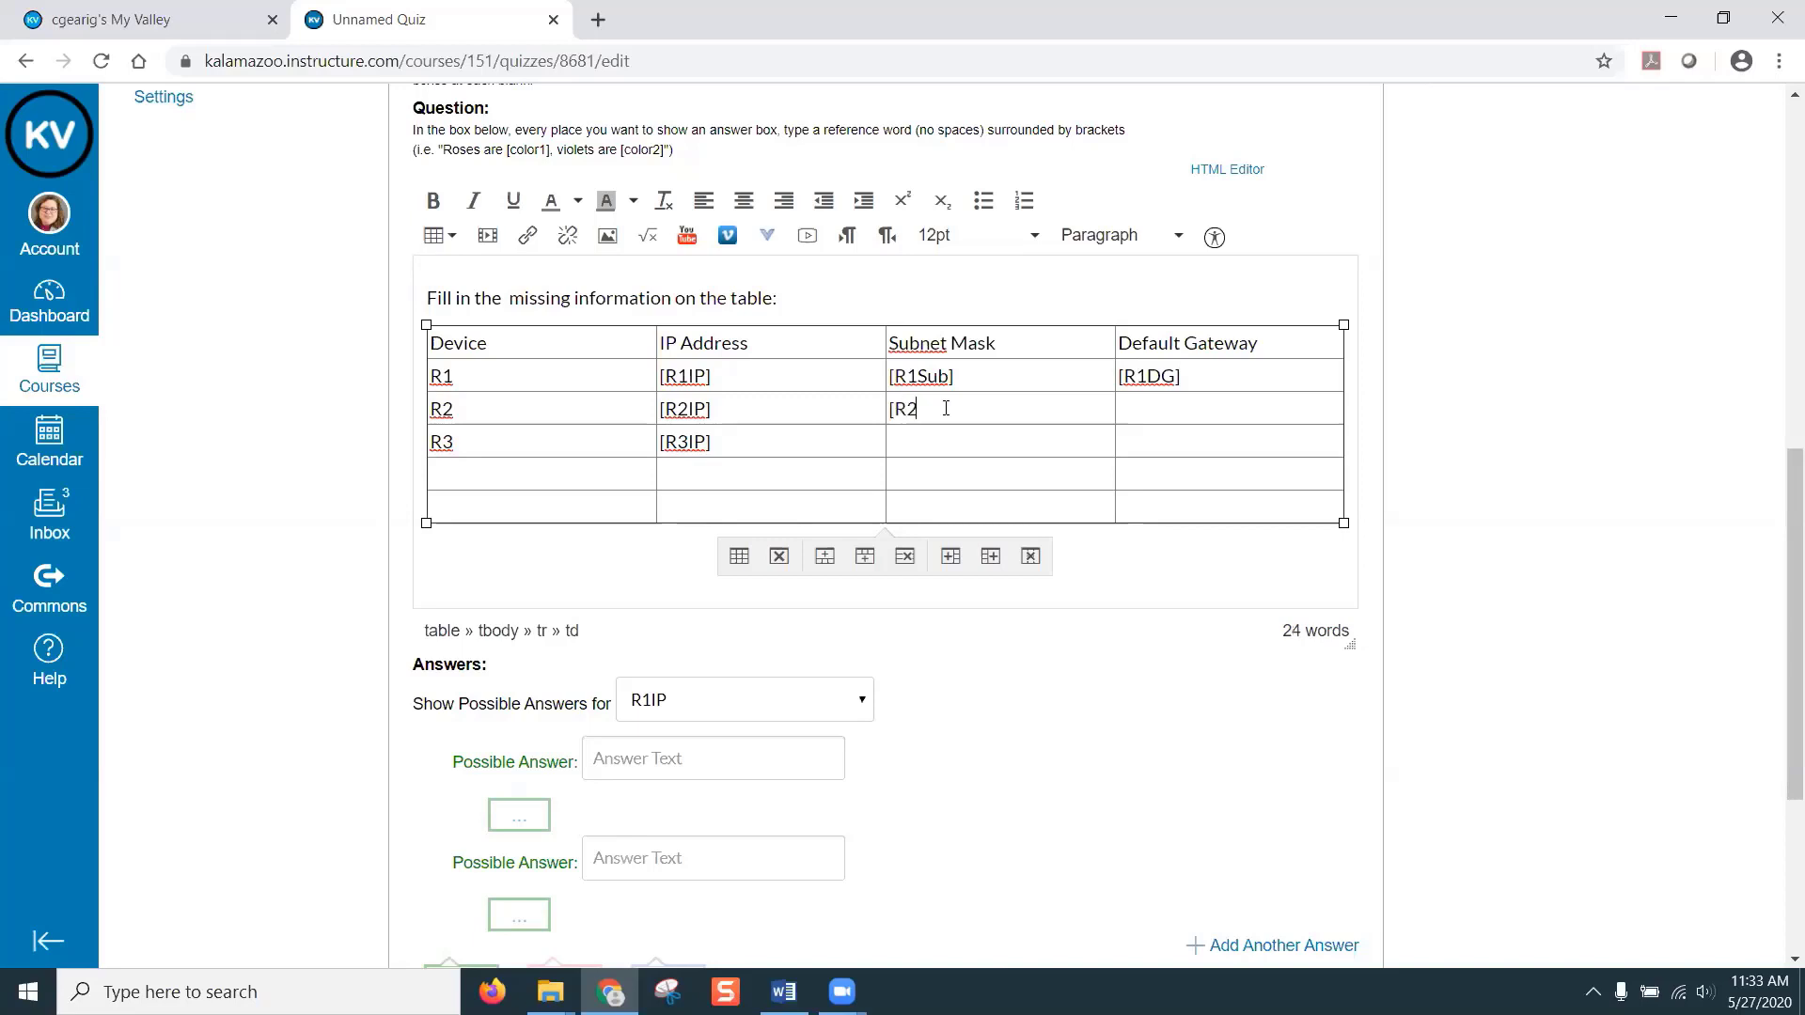
type("Sub")
type("]")
type("[")
type("R")
type("3Sub]")
left_click(1130, 408)
left_click_drag(432, 343, 1271, 351)
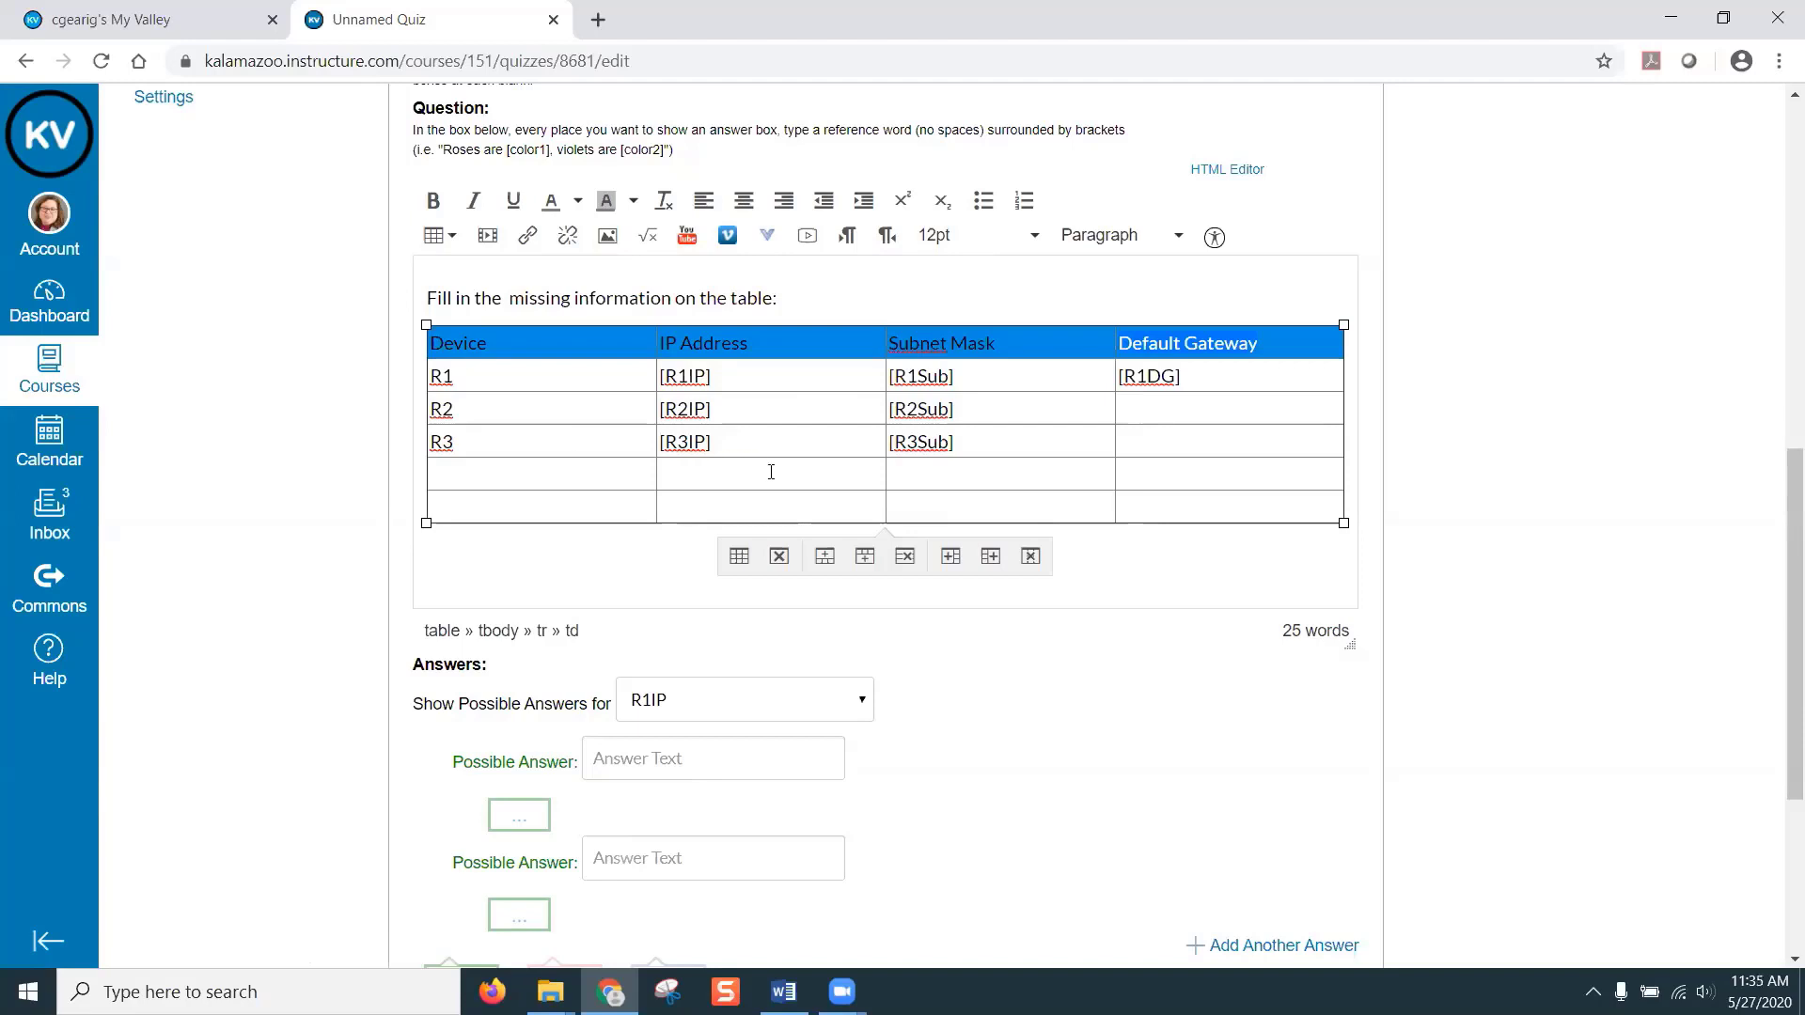
left_click(1139, 412)
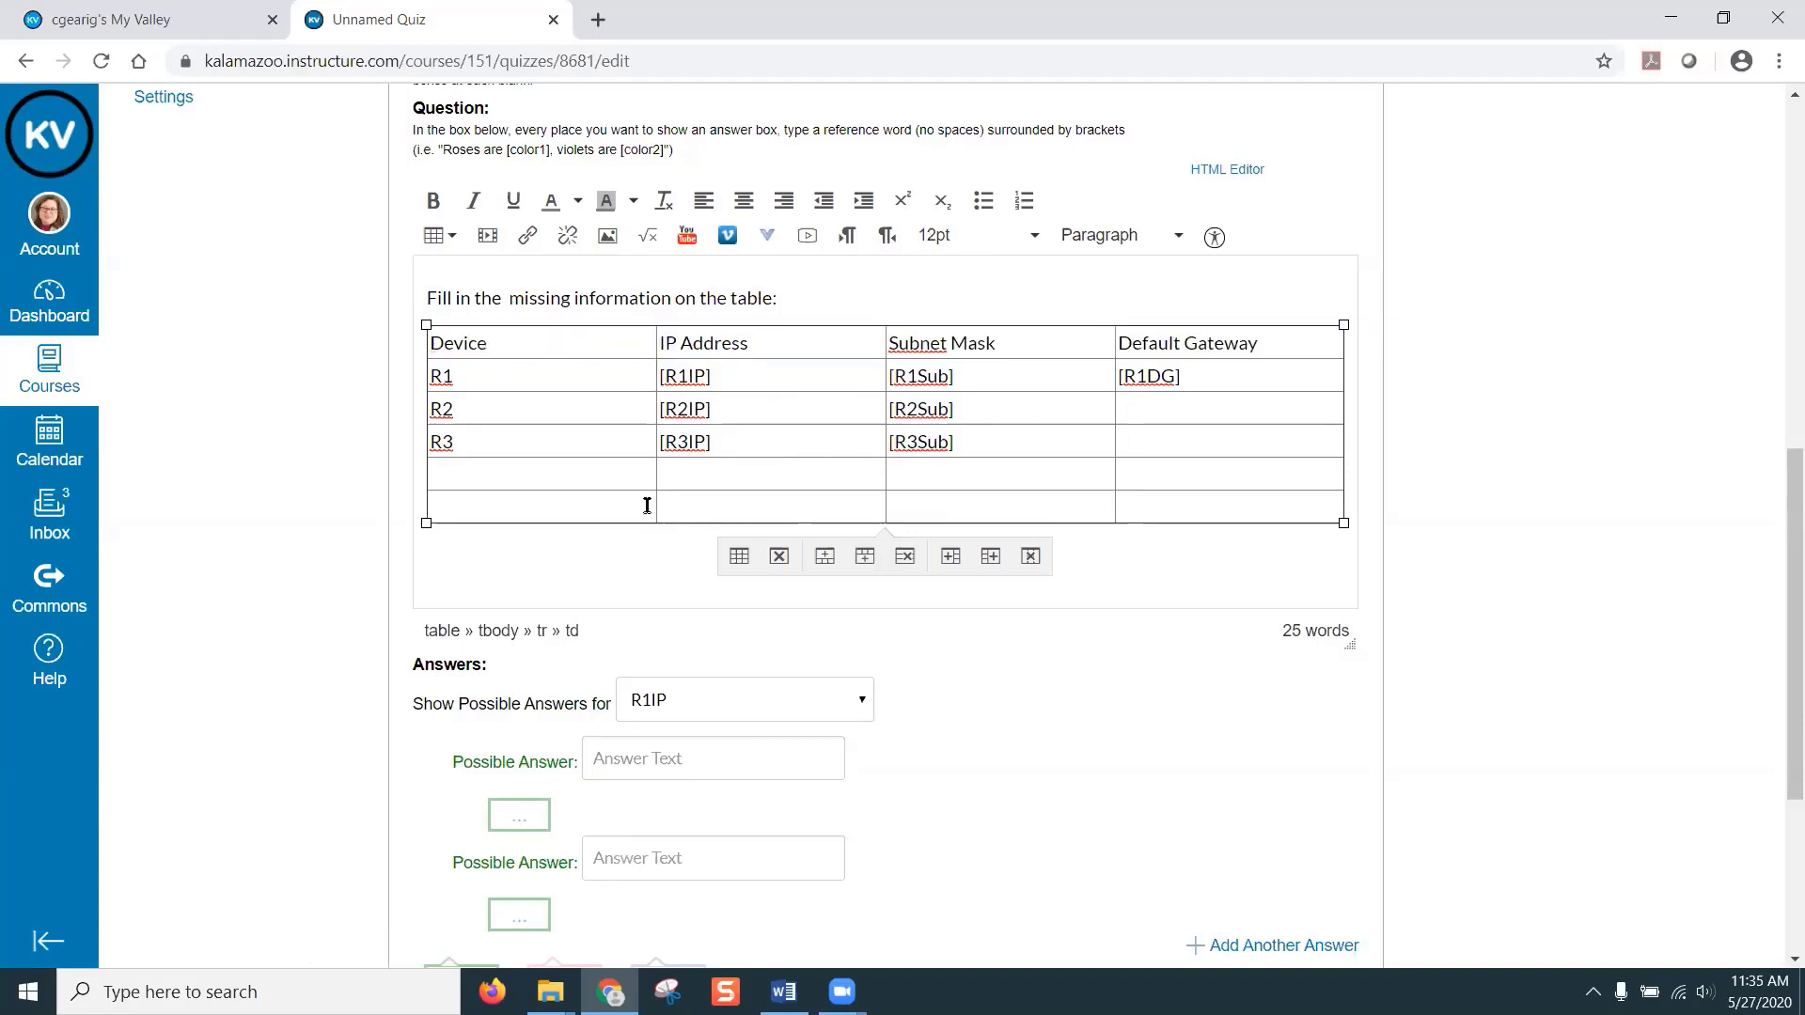
left_click(572, 509)
left_click_drag(571, 341, 577, 511)
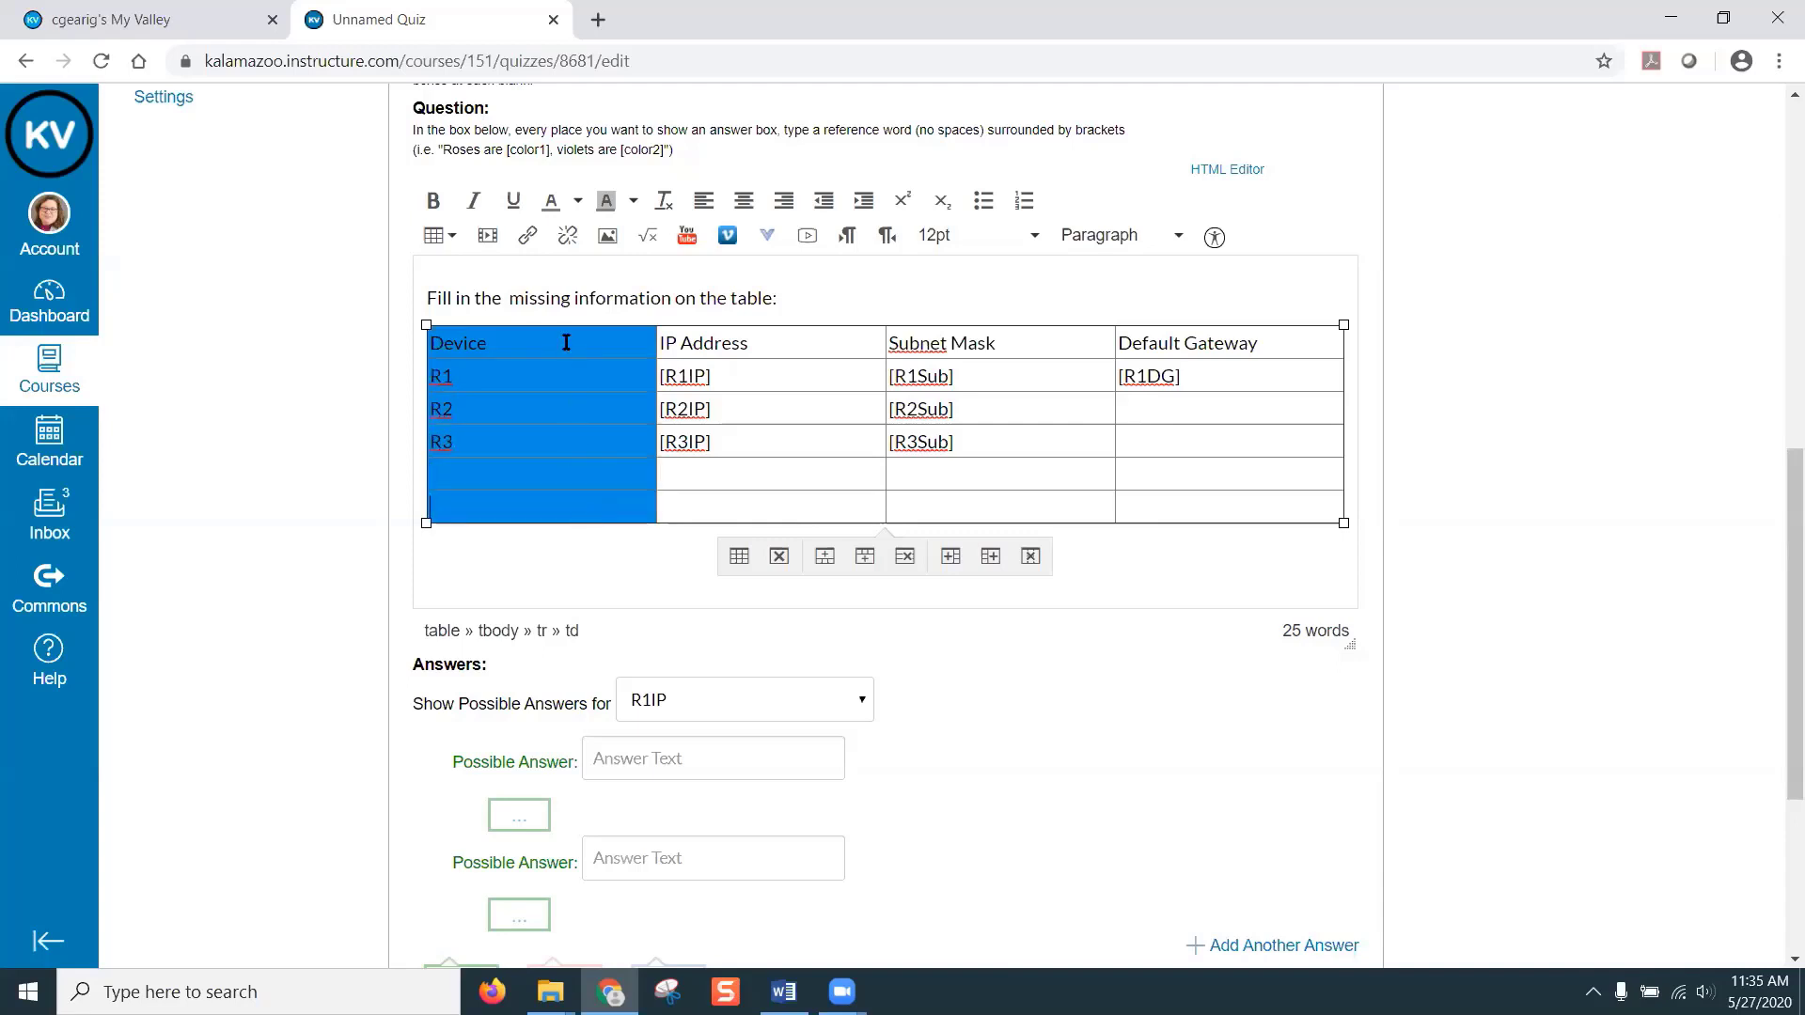
left_click(451, 240)
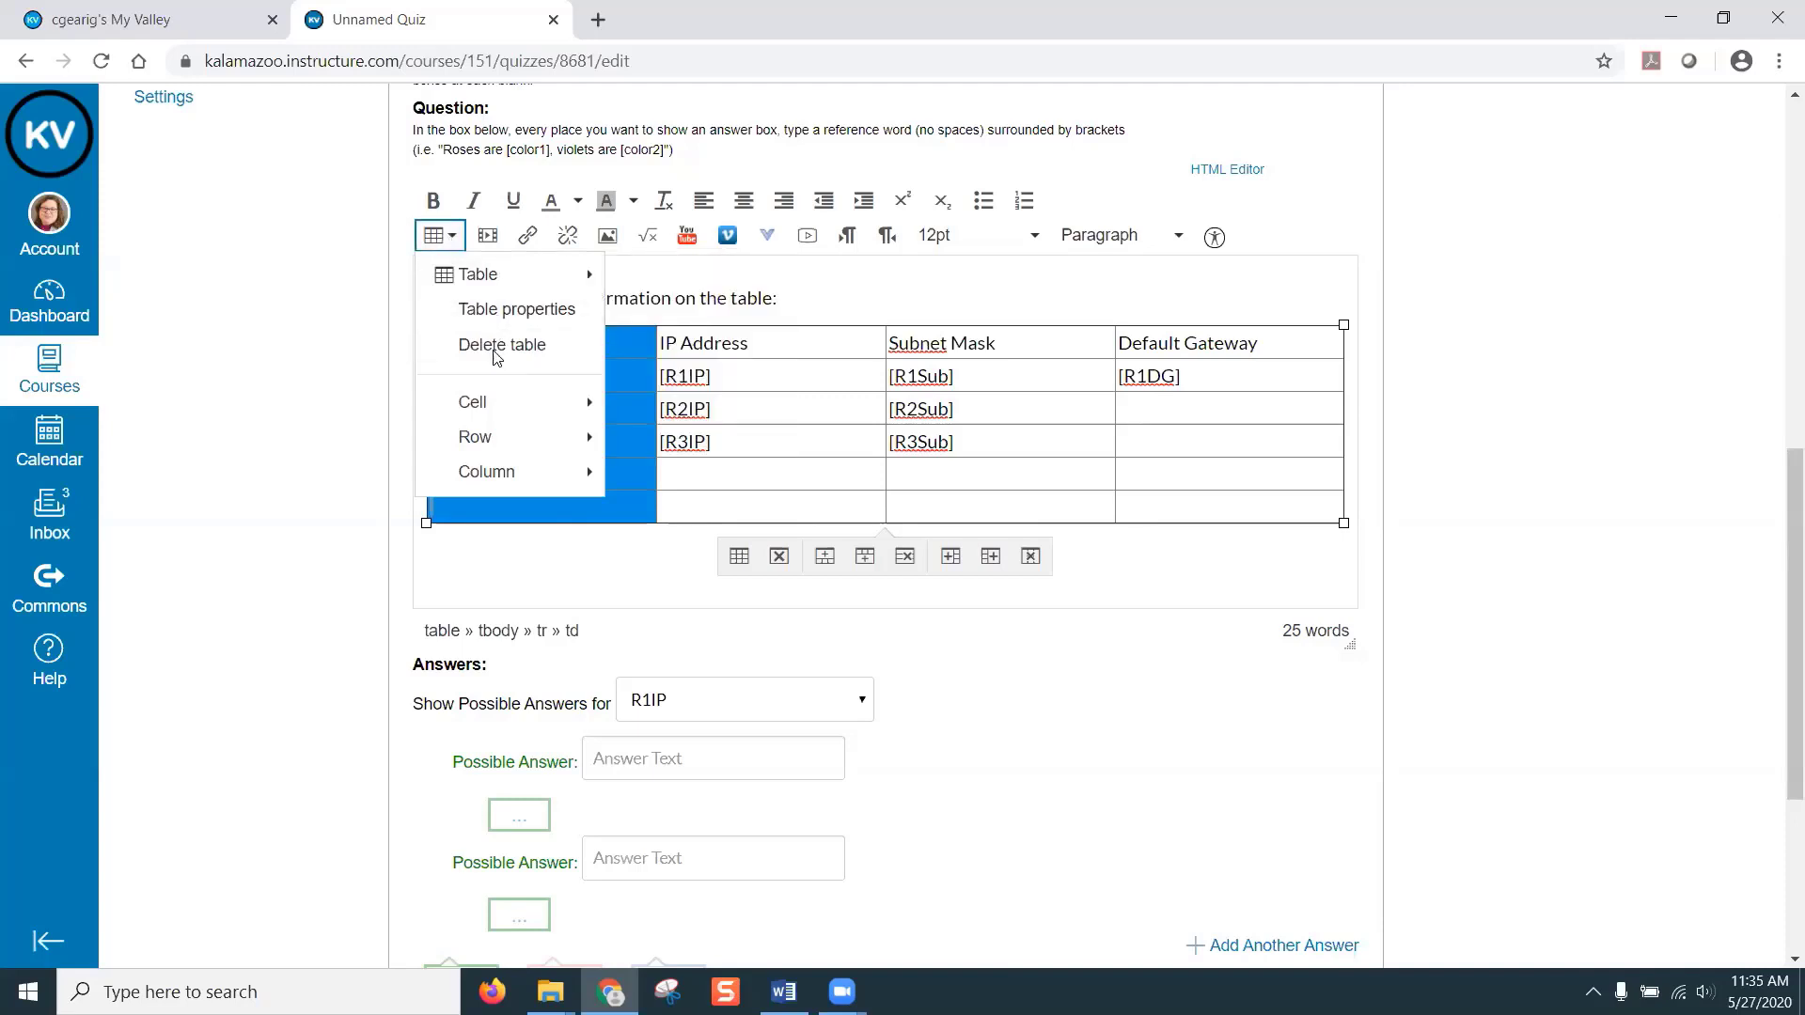
mouse_move(496, 416)
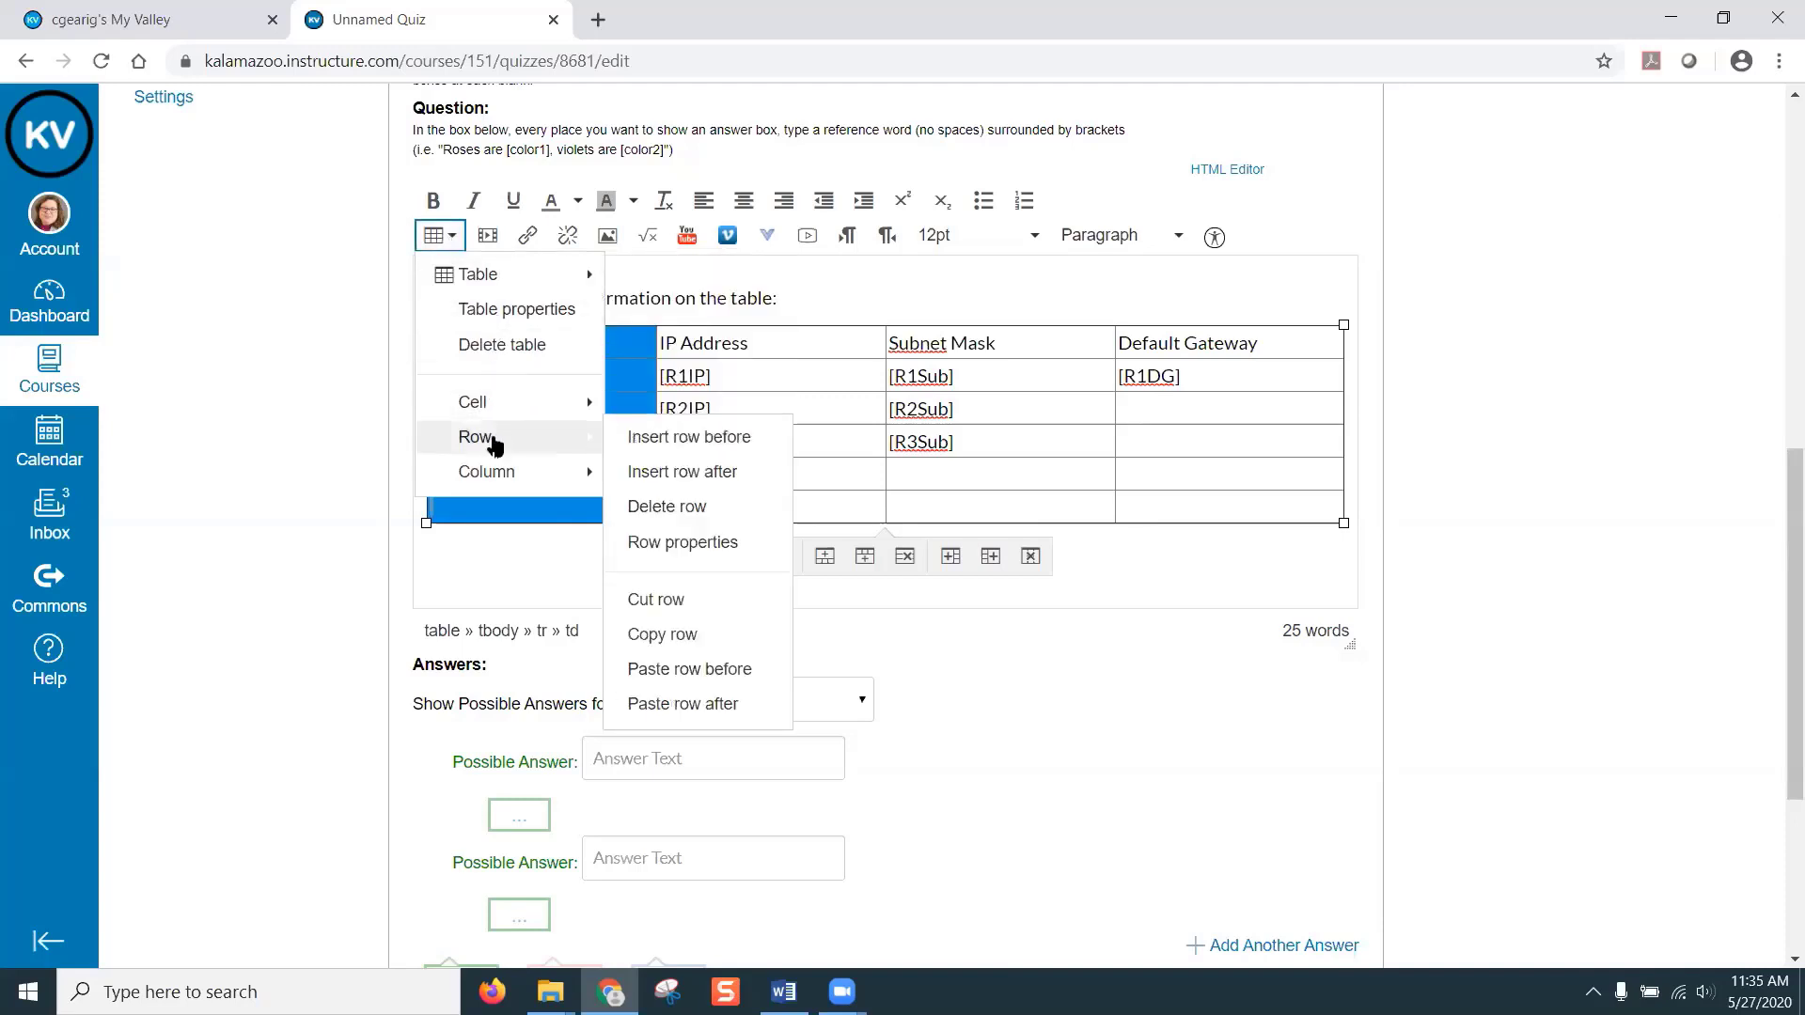
mouse_move(493, 473)
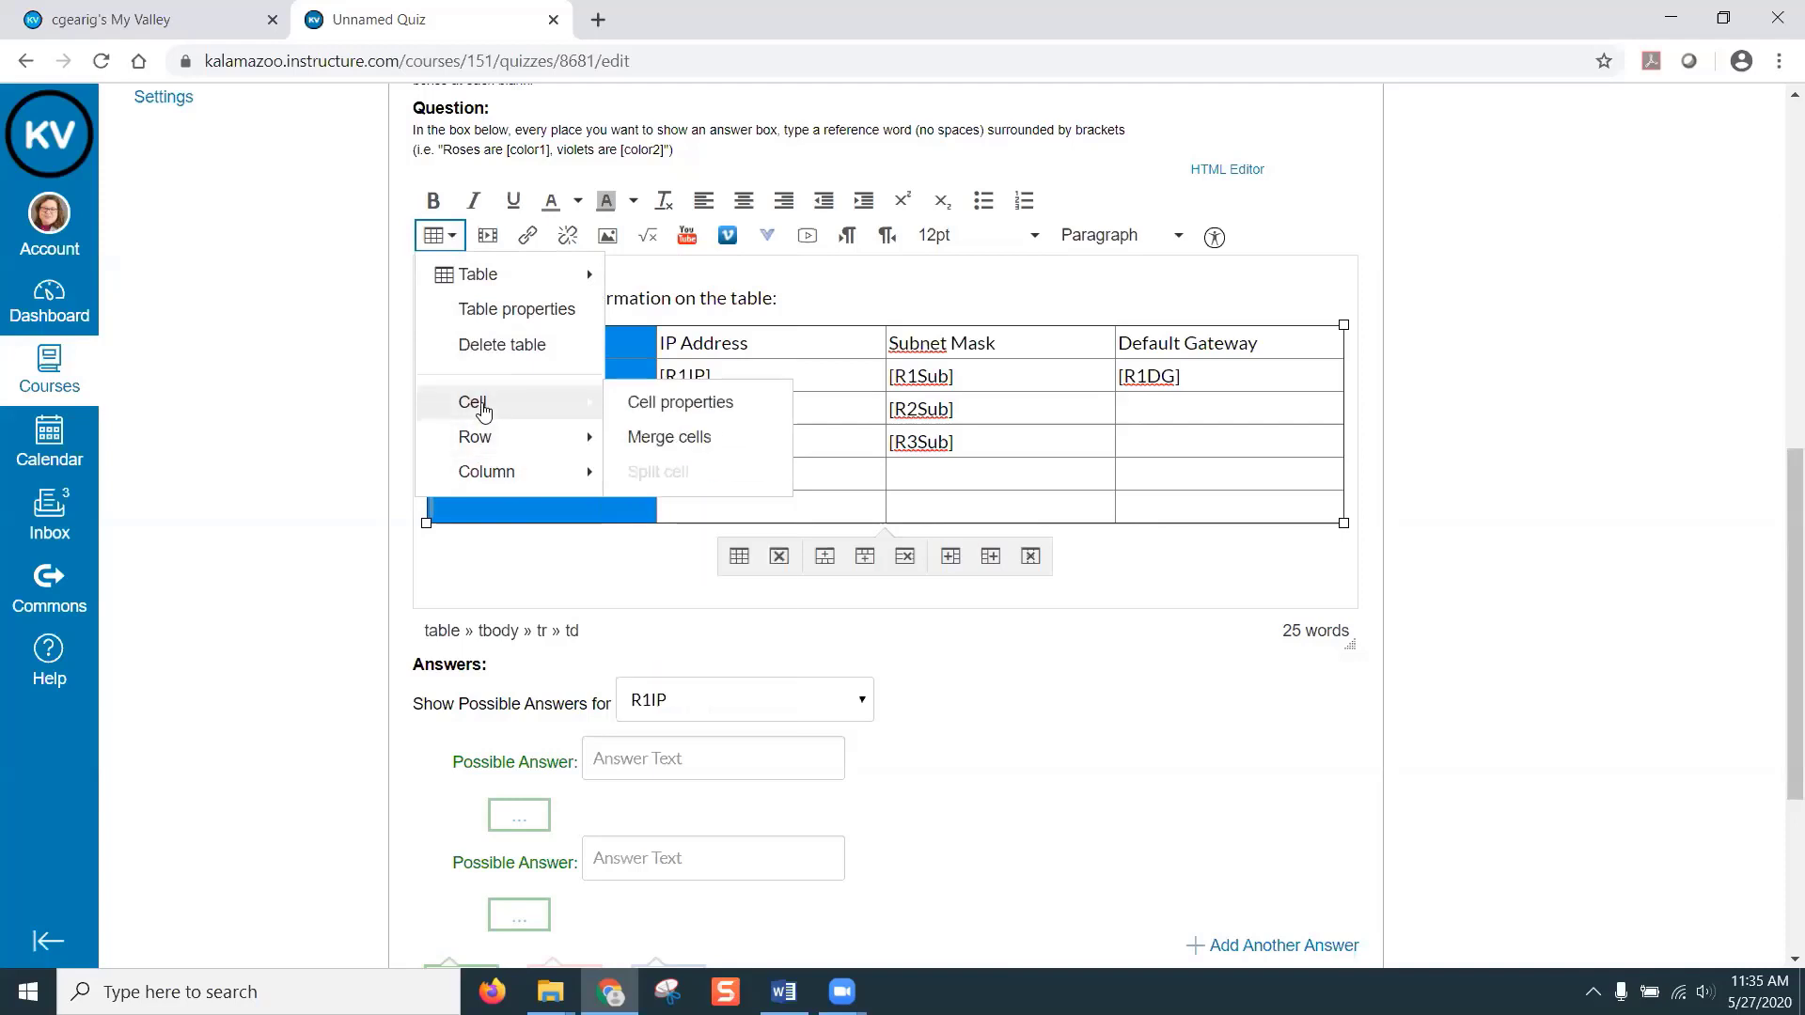
left_click(645, 404)
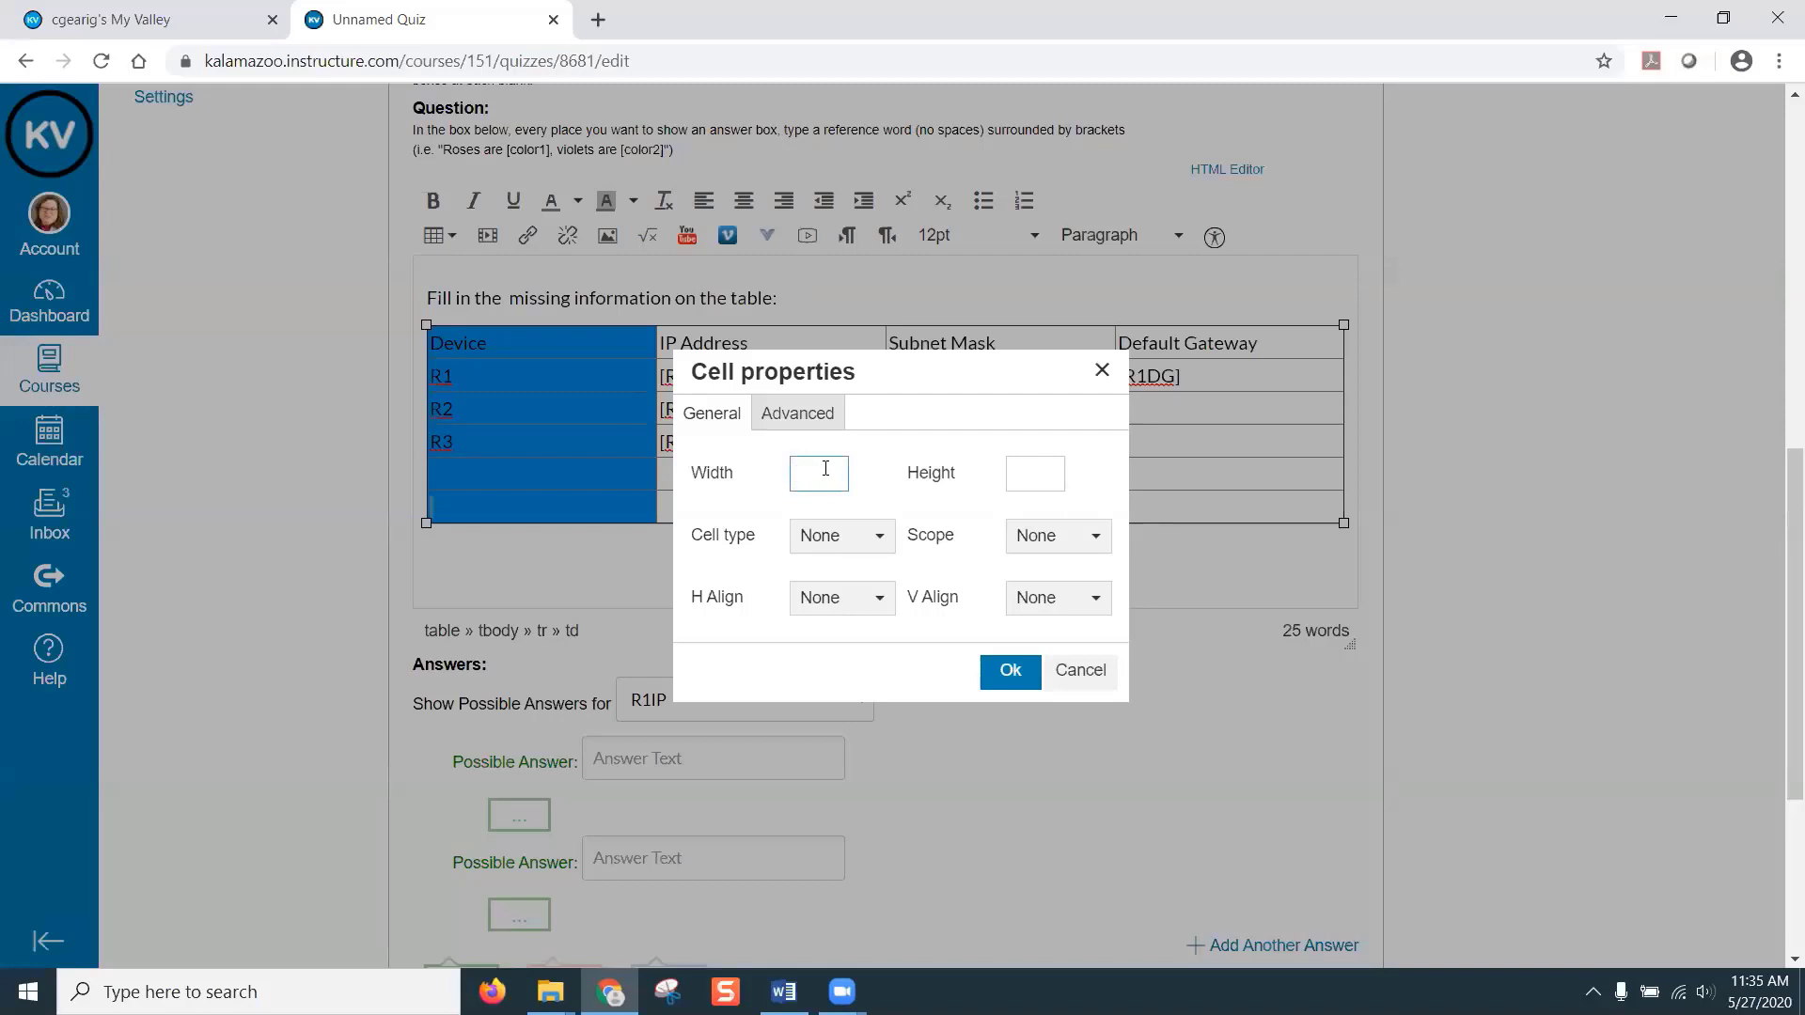
left_click(1079, 670)
- Try to change the width of the Device heading cell through its cell properties
left_click(566, 340)
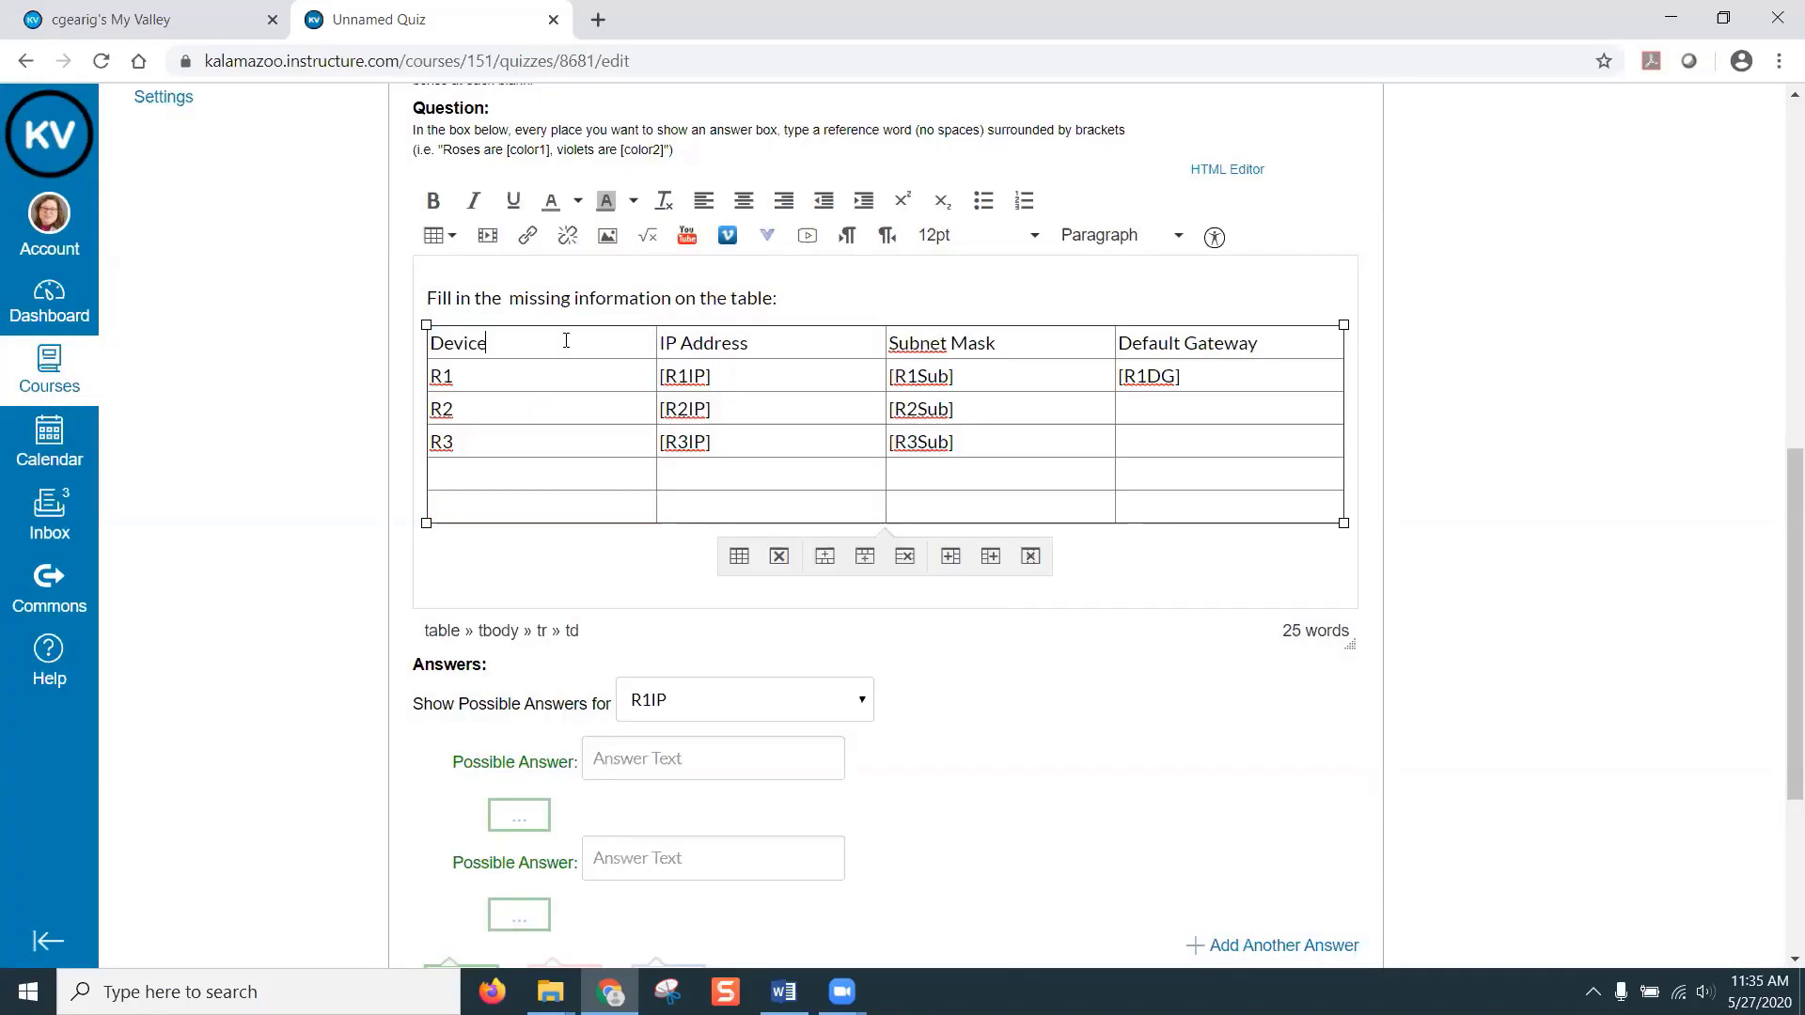
right_click(564, 340)
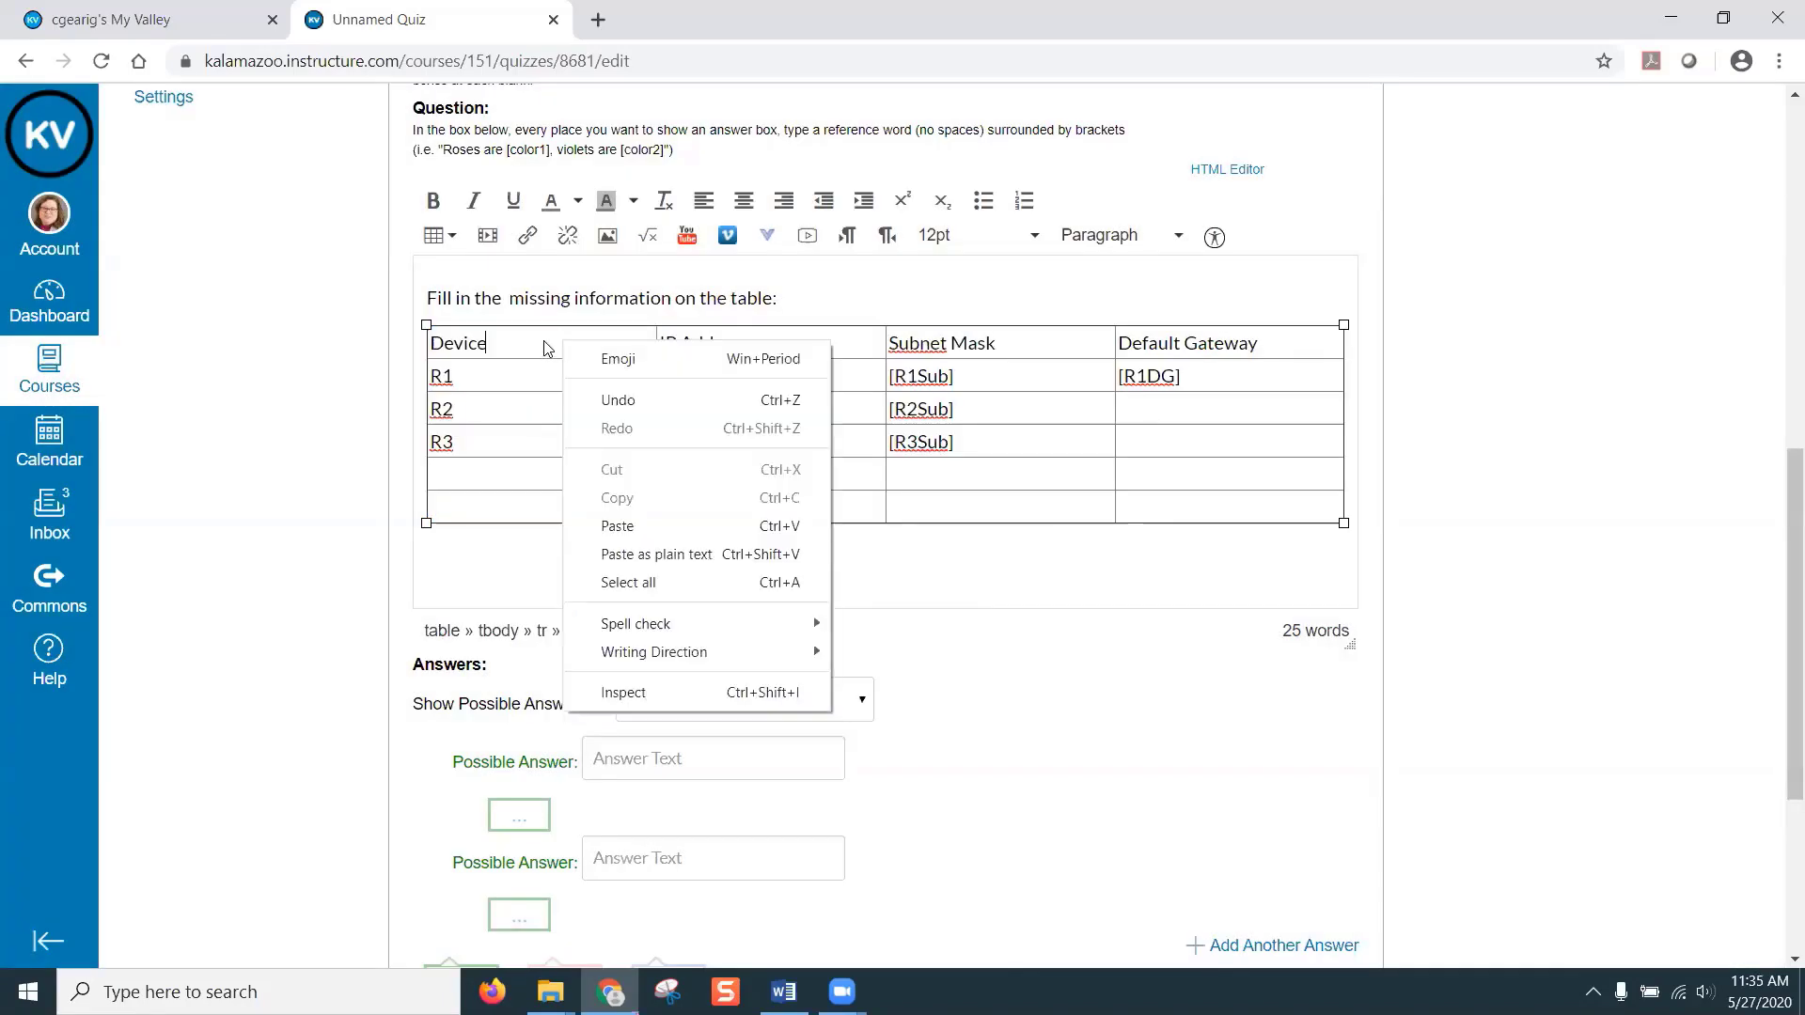
left_click(451, 237)
left_click(442, 235)
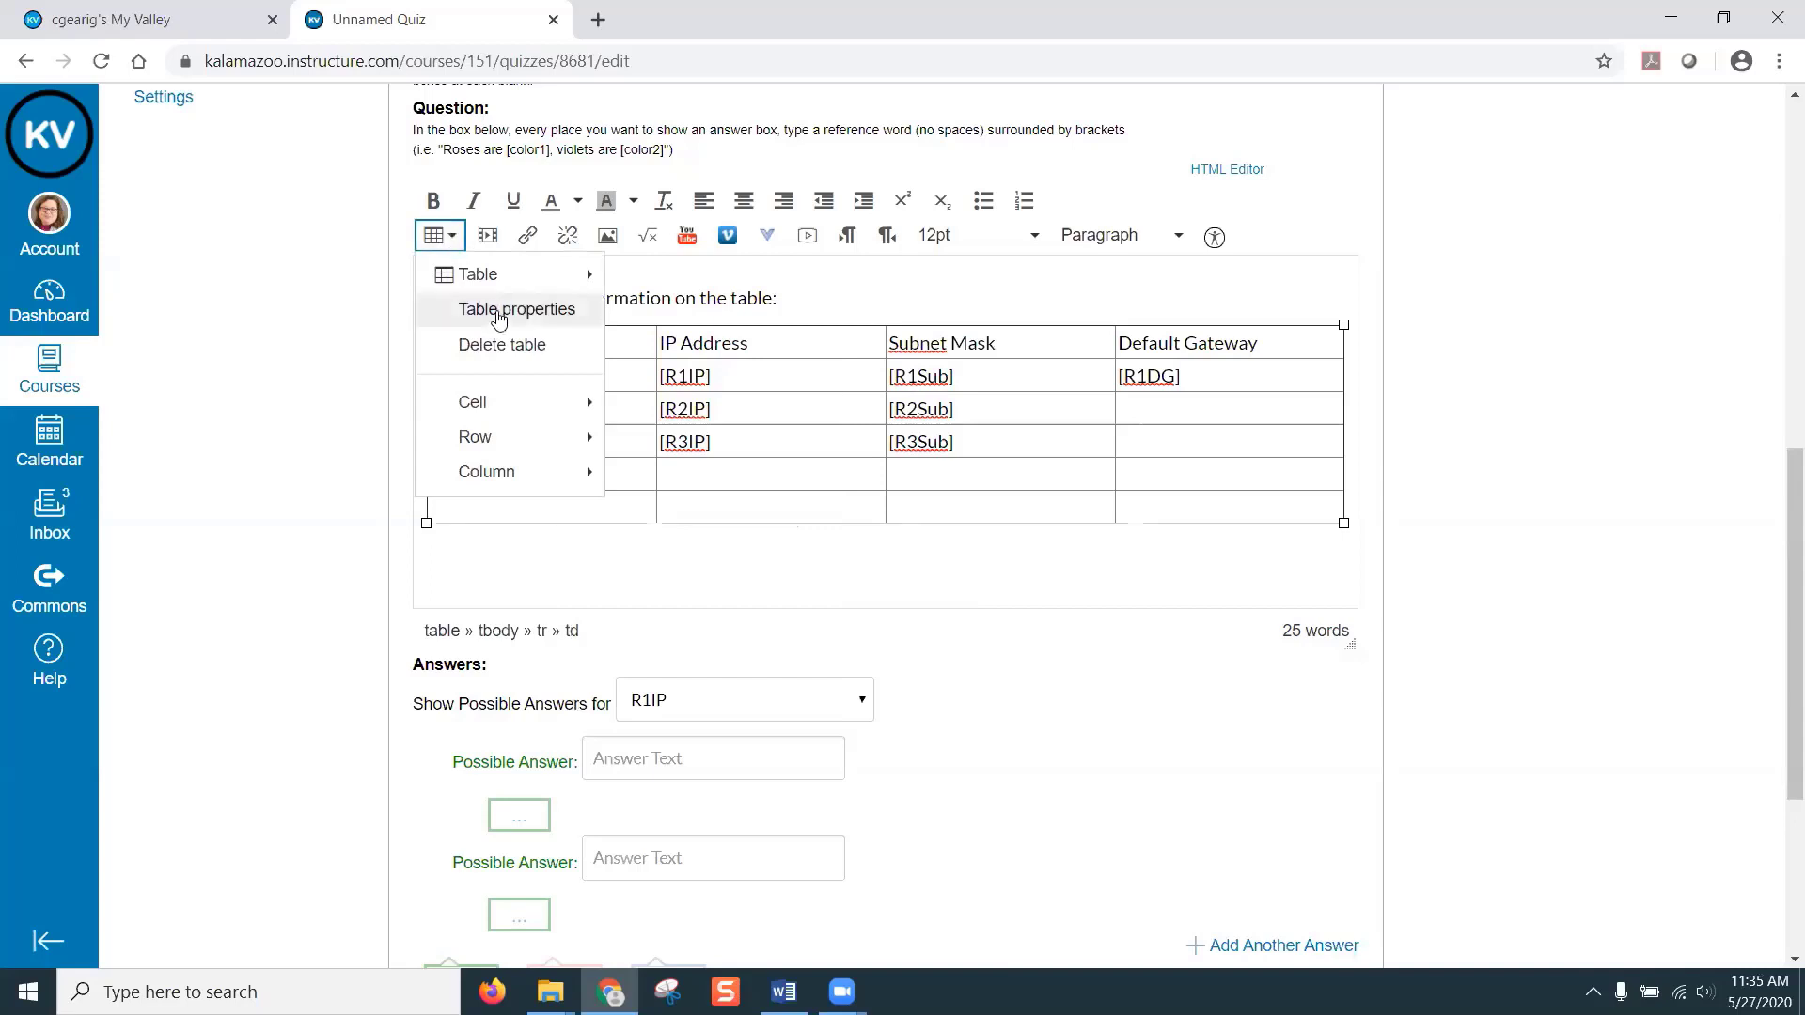
mouse_move(476, 402)
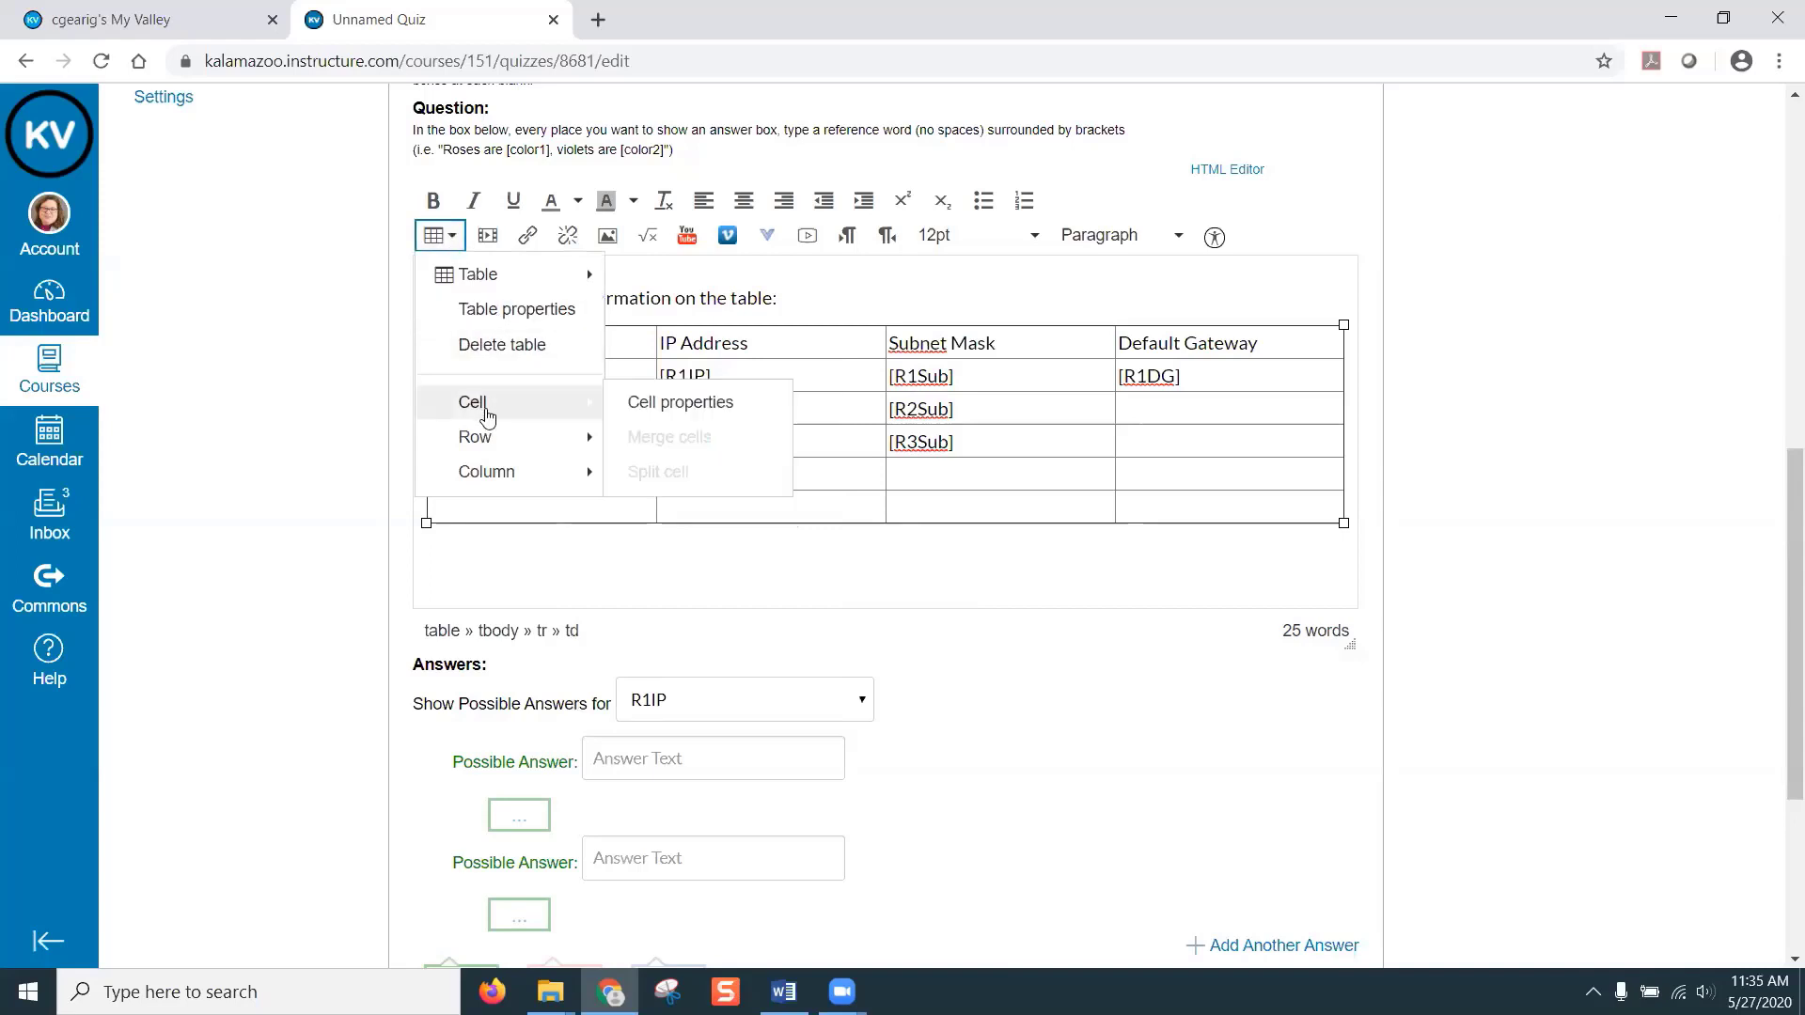
left_click(634, 410)
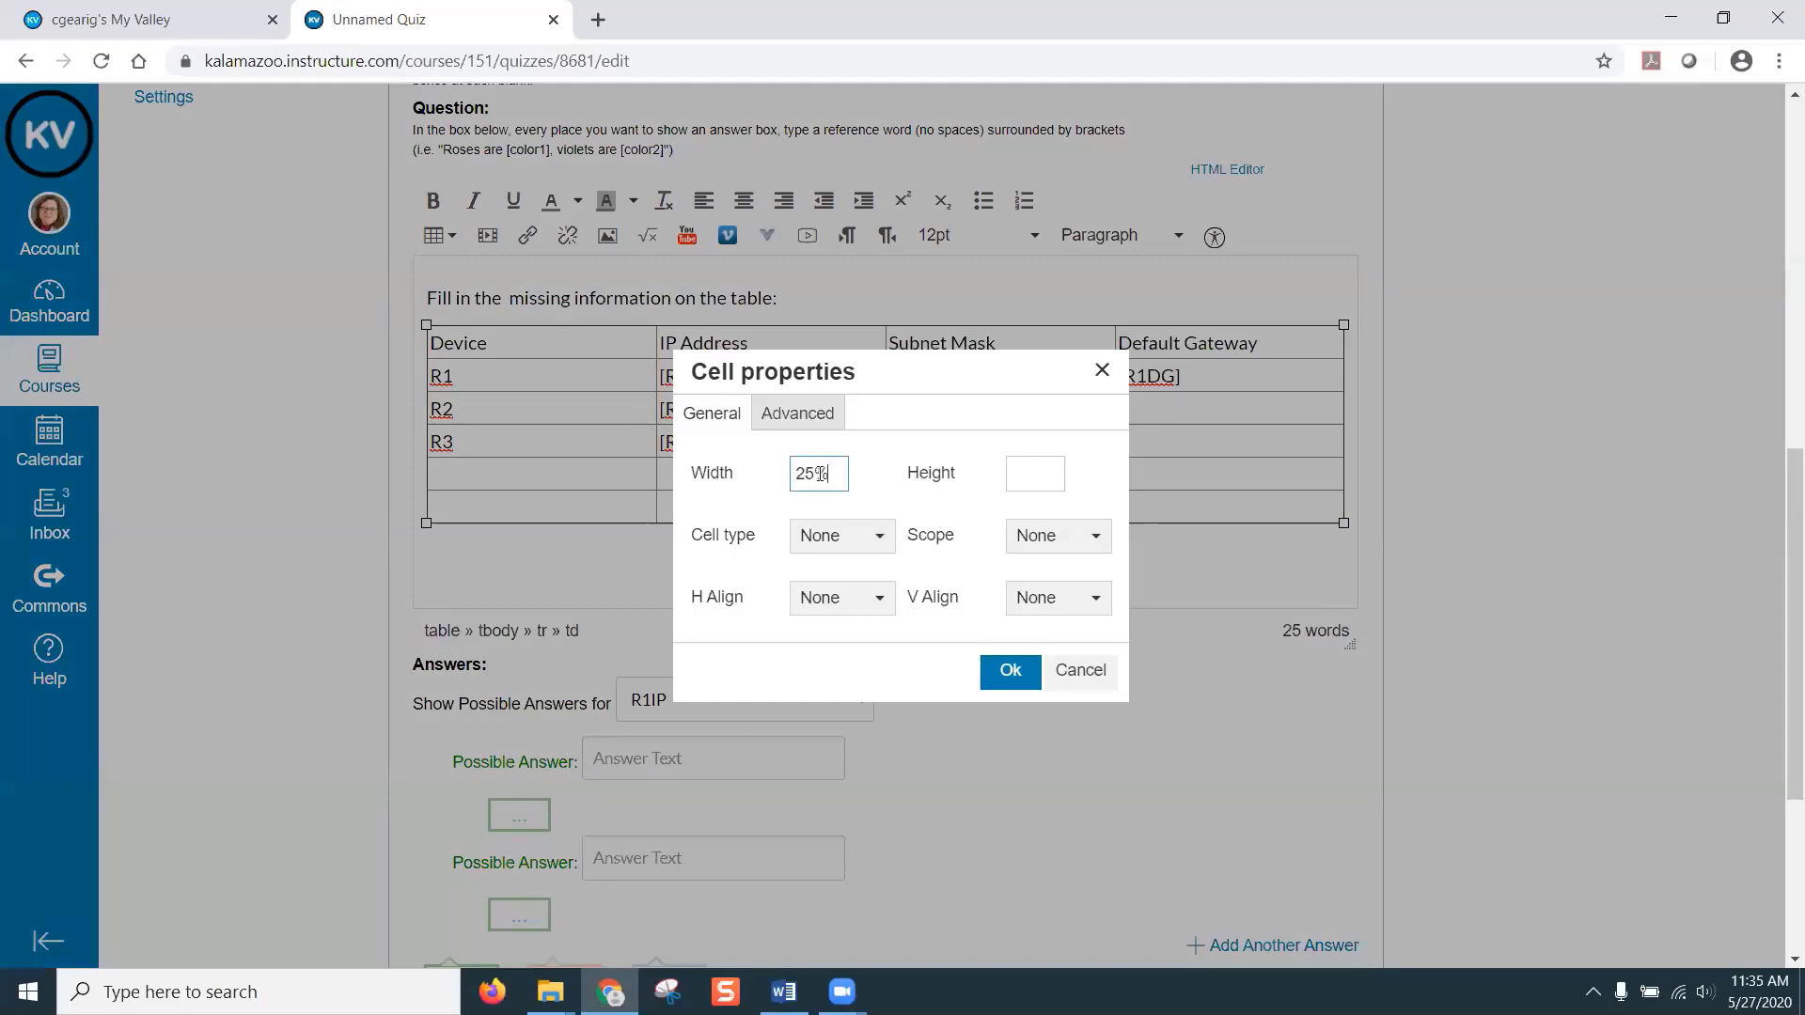
key("BackSpace")
left_click(1008, 674)
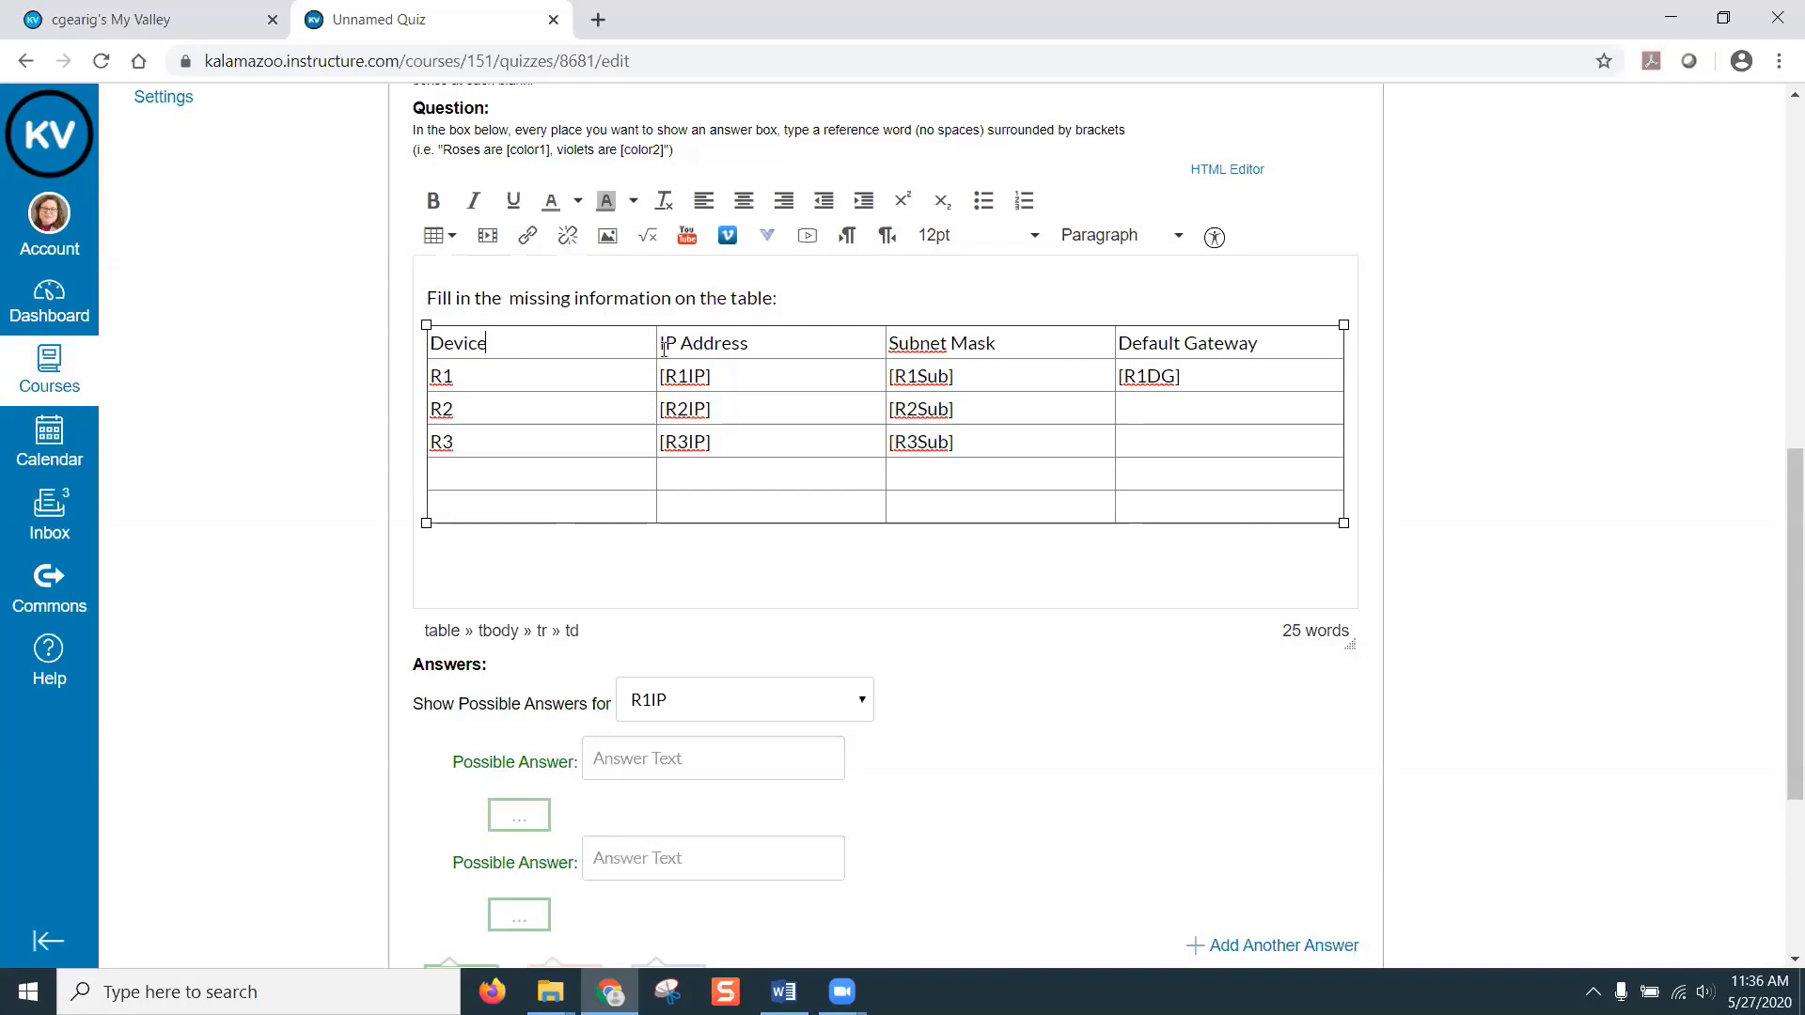
left_click(434, 235)
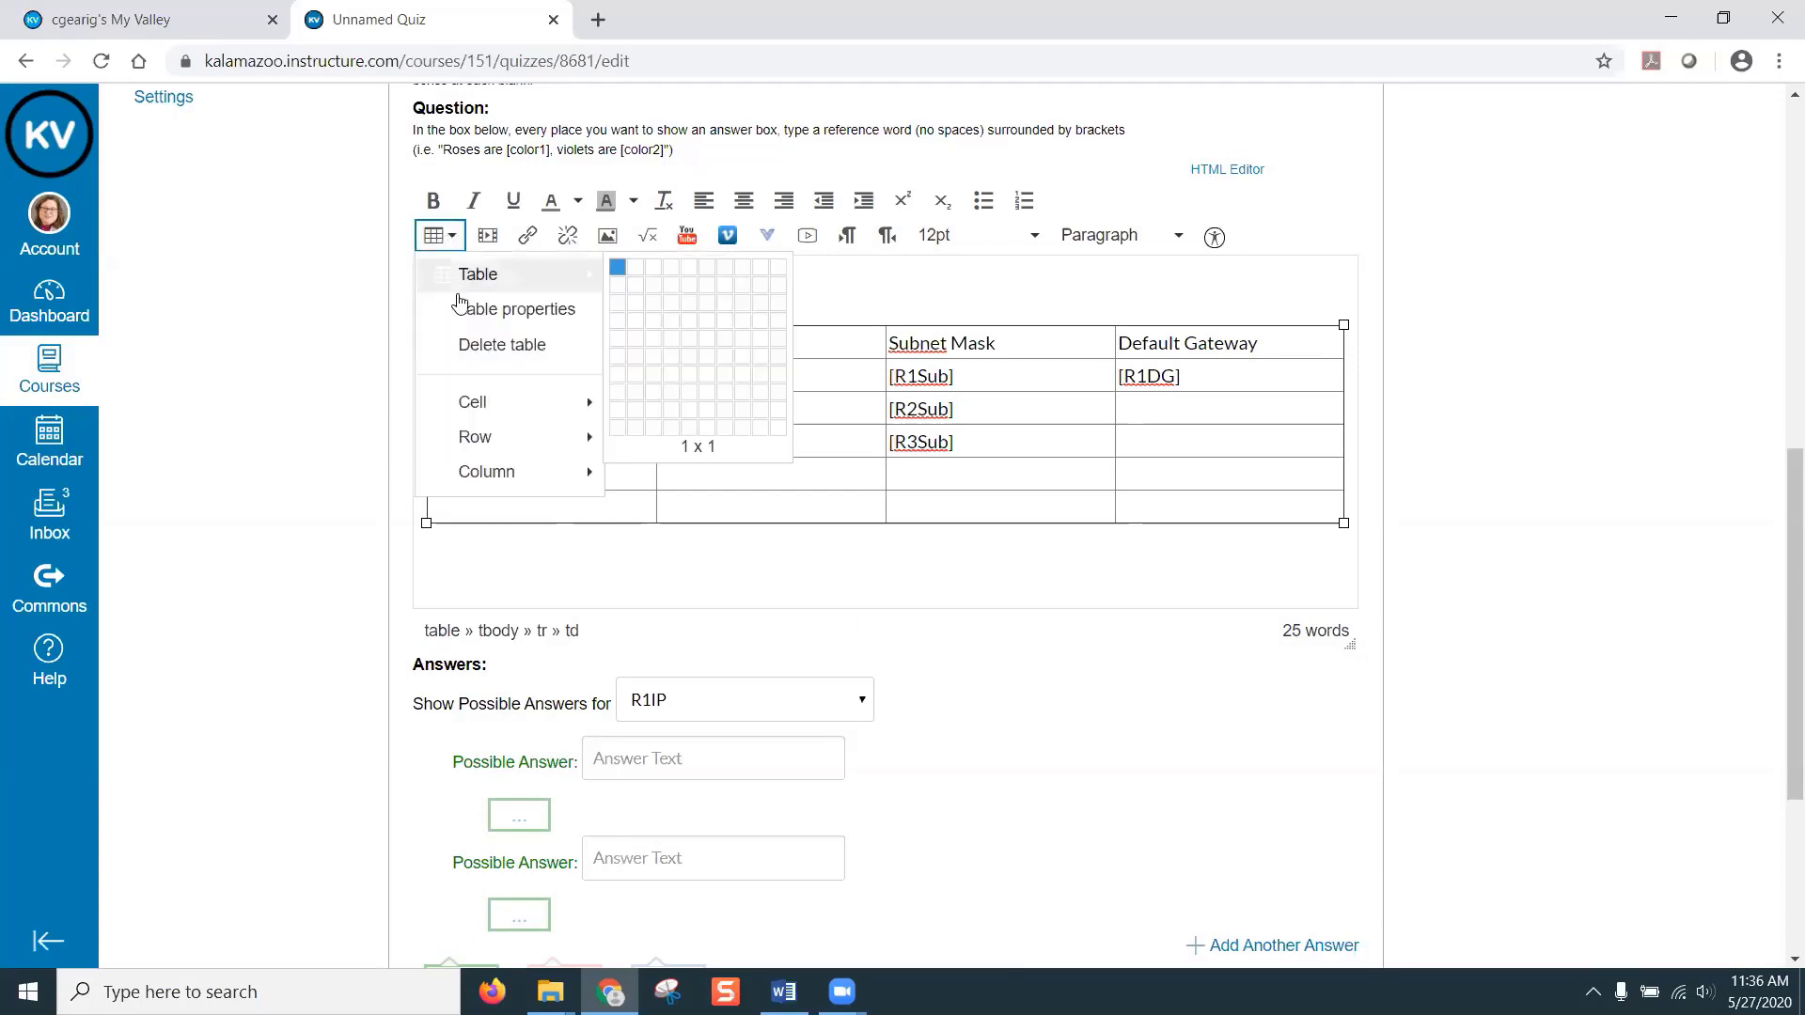
left_click(462, 310)
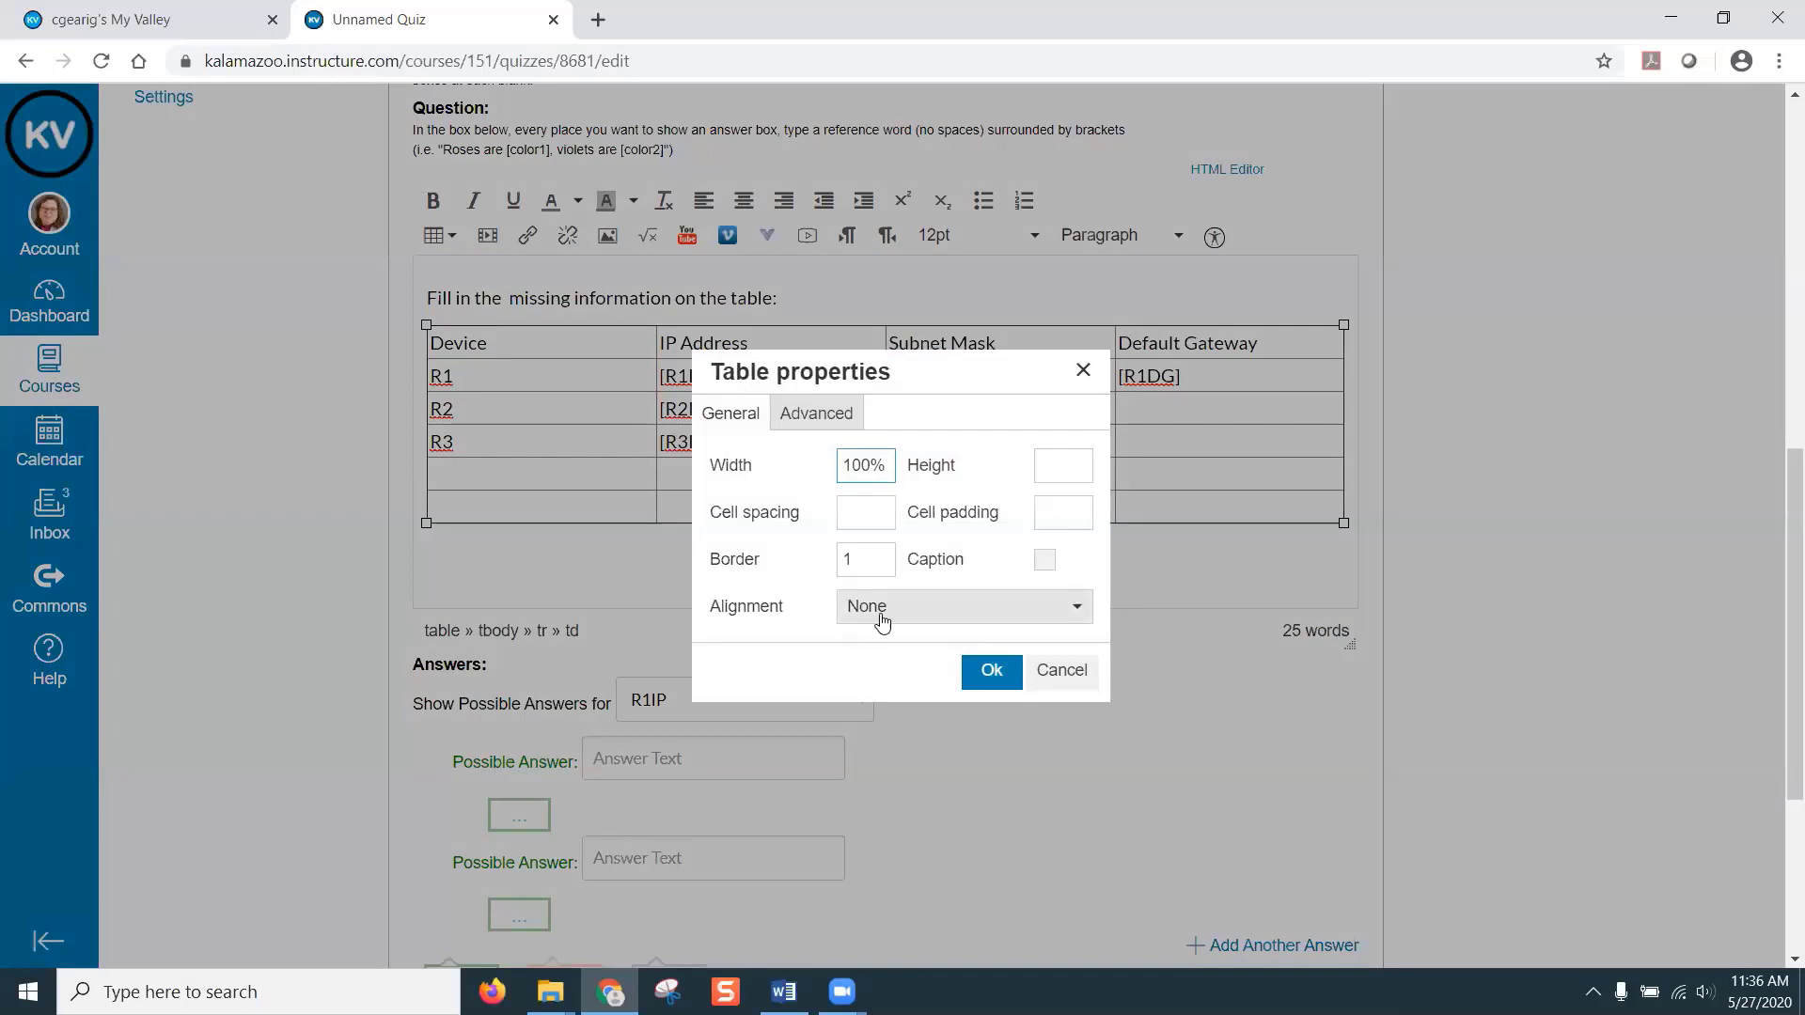
left_click(1060, 672)
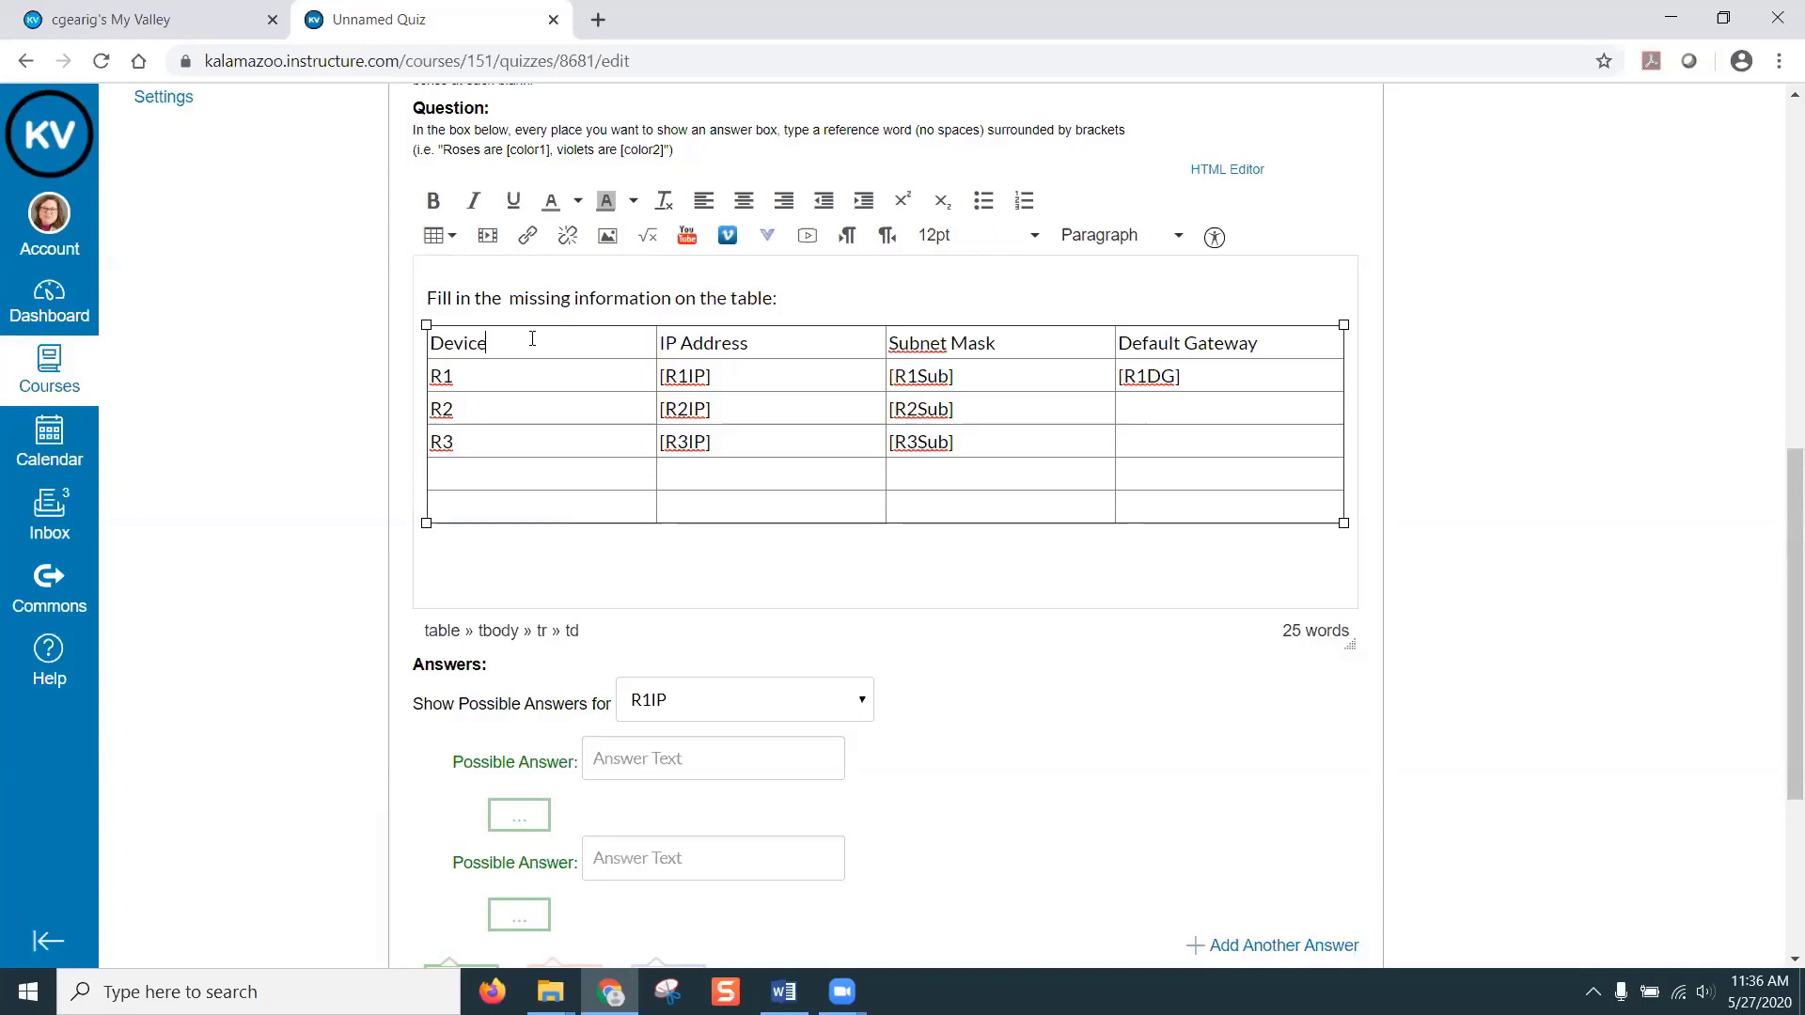
- Set the width of all cells in the Device column to 5%
left_click_drag(532, 342, 532, 500)
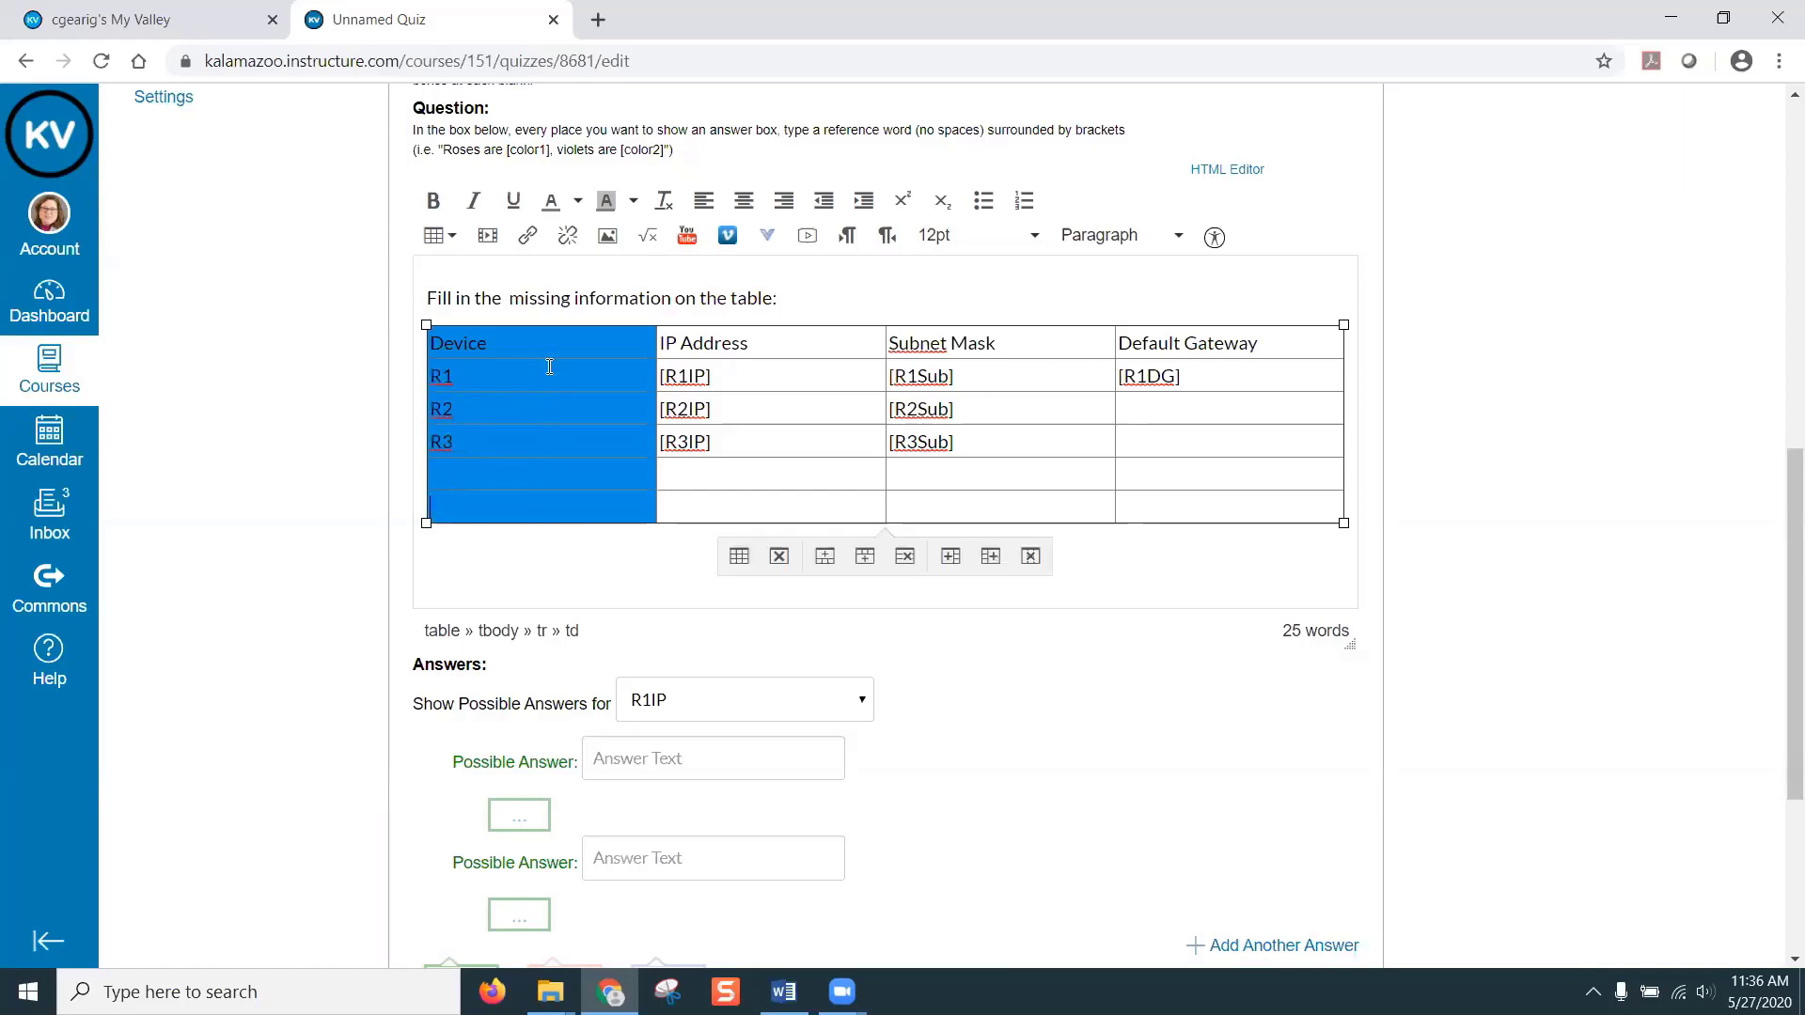
left_click(453, 239)
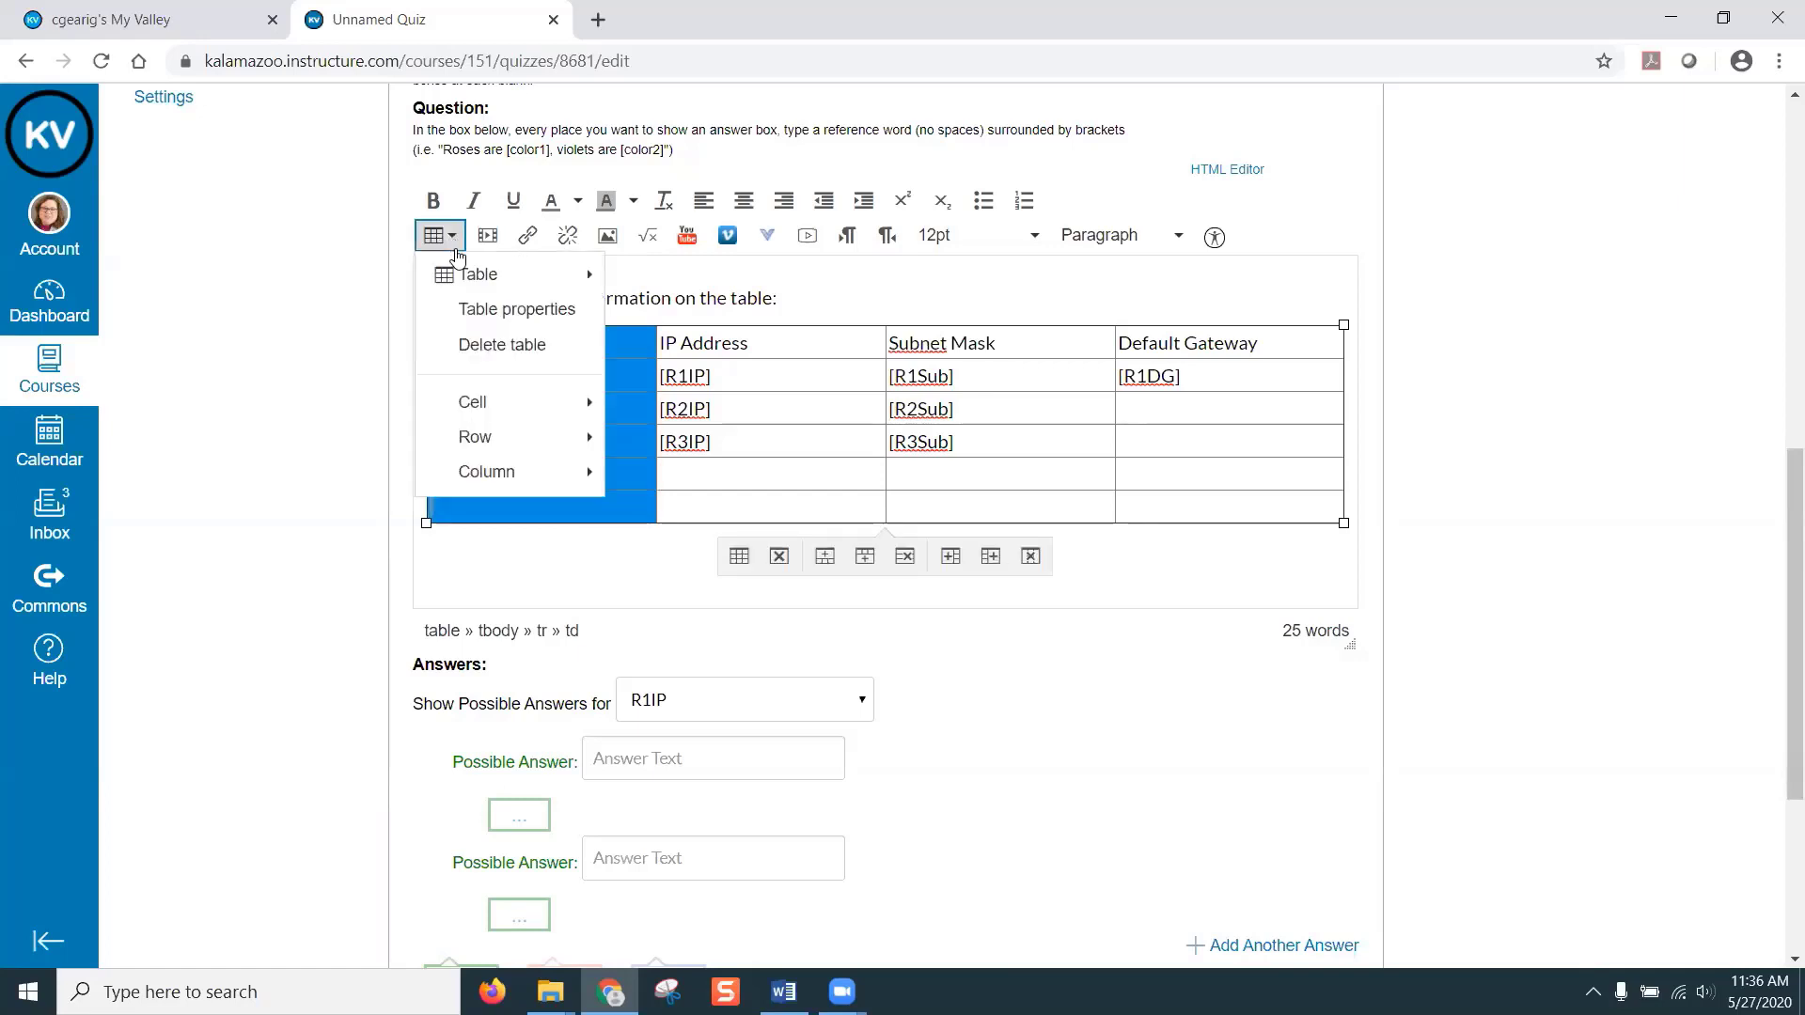
mouse_move(467, 403)
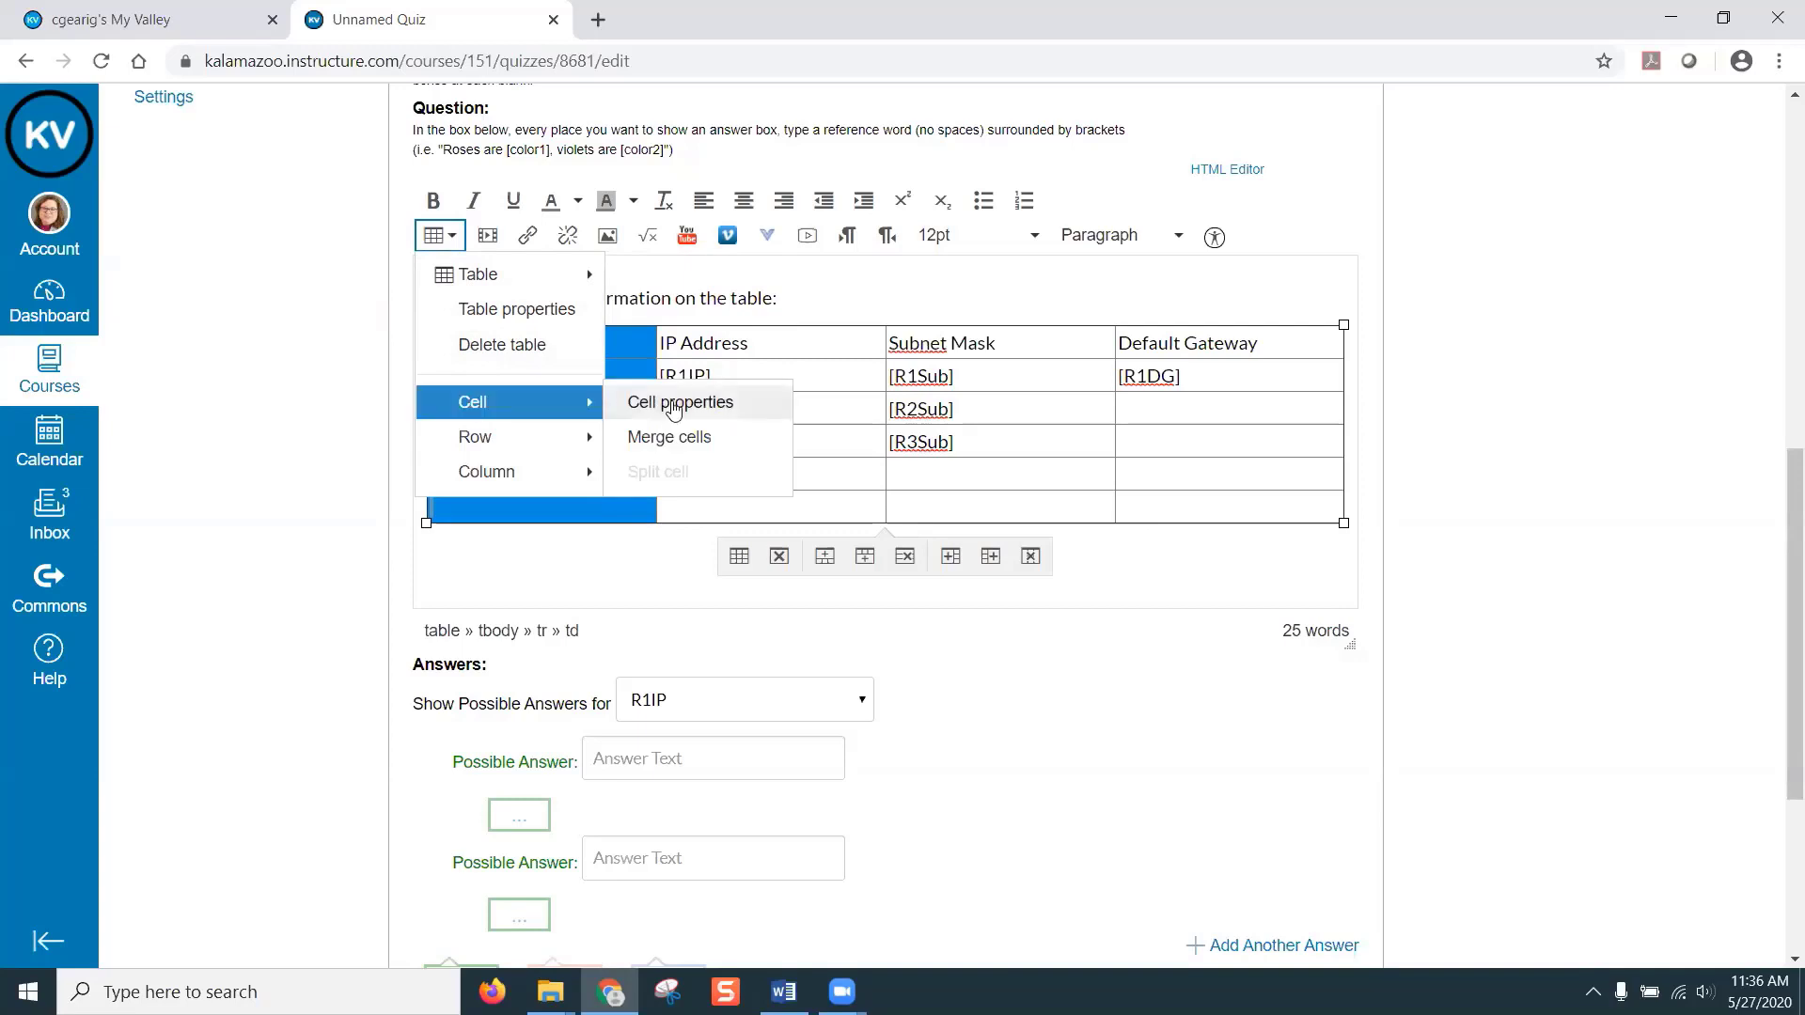
left_click(673, 404)
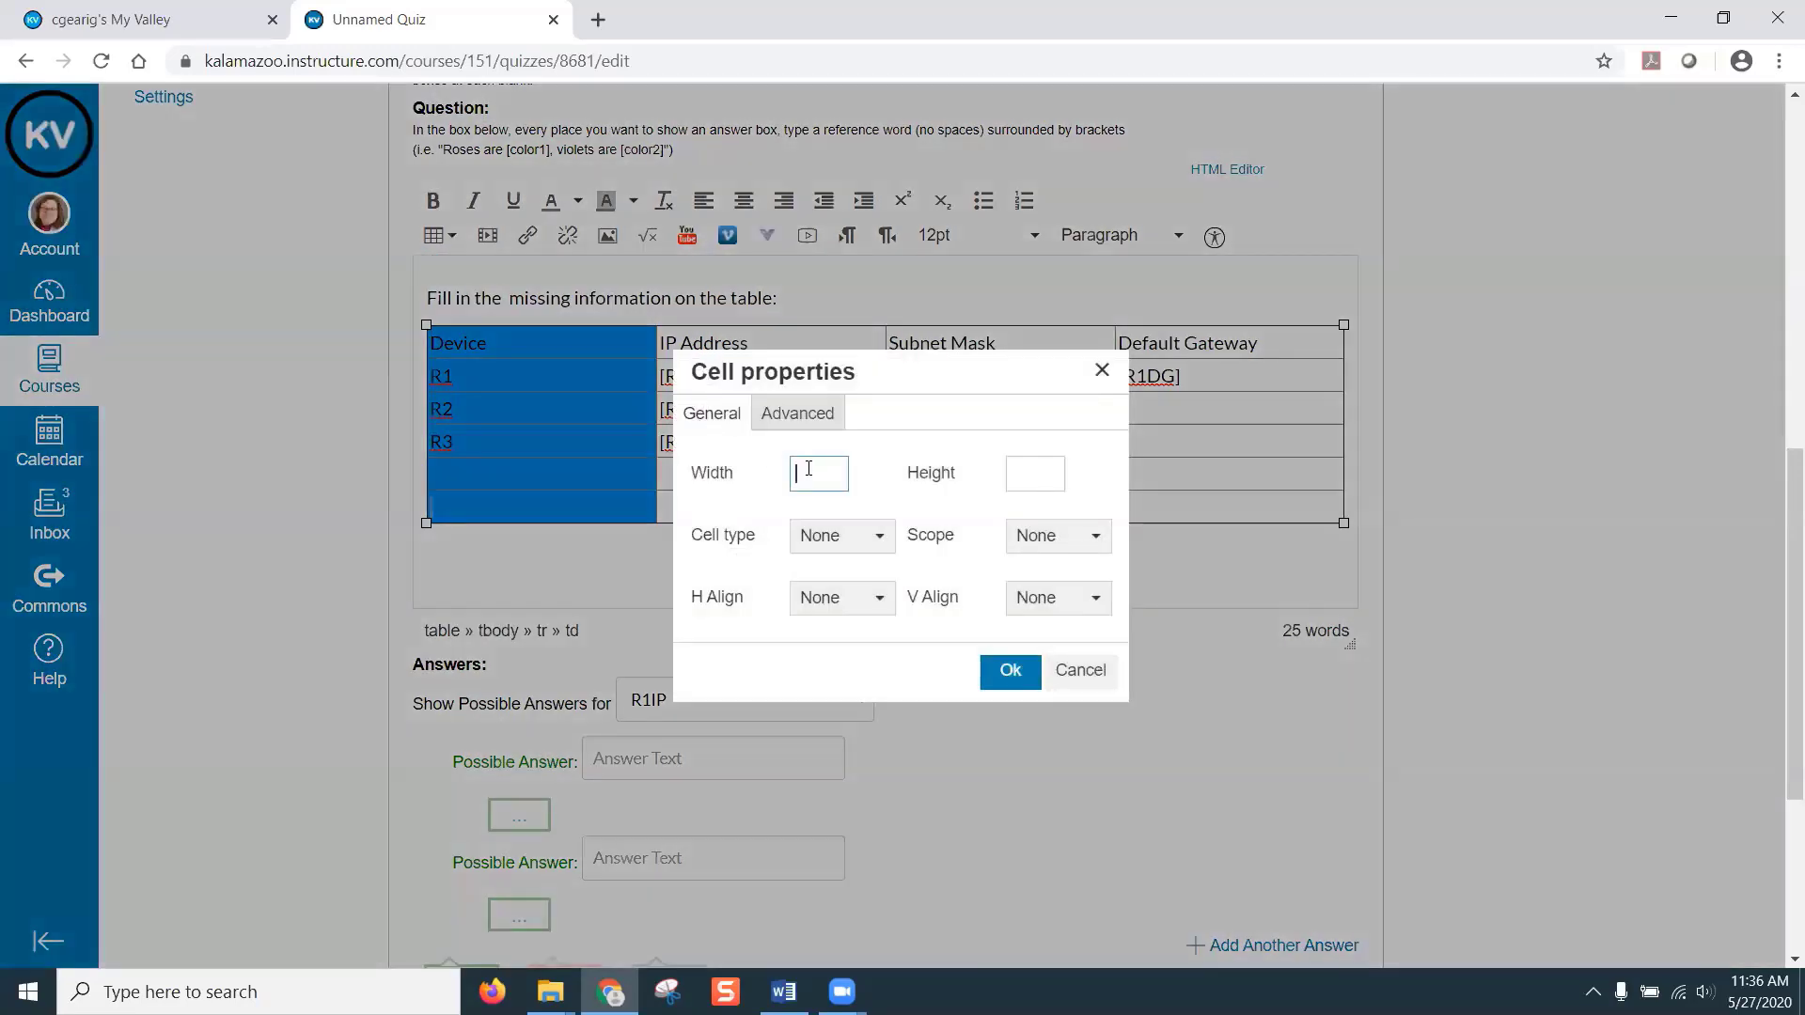
type("5%")
left_click(1010, 670)
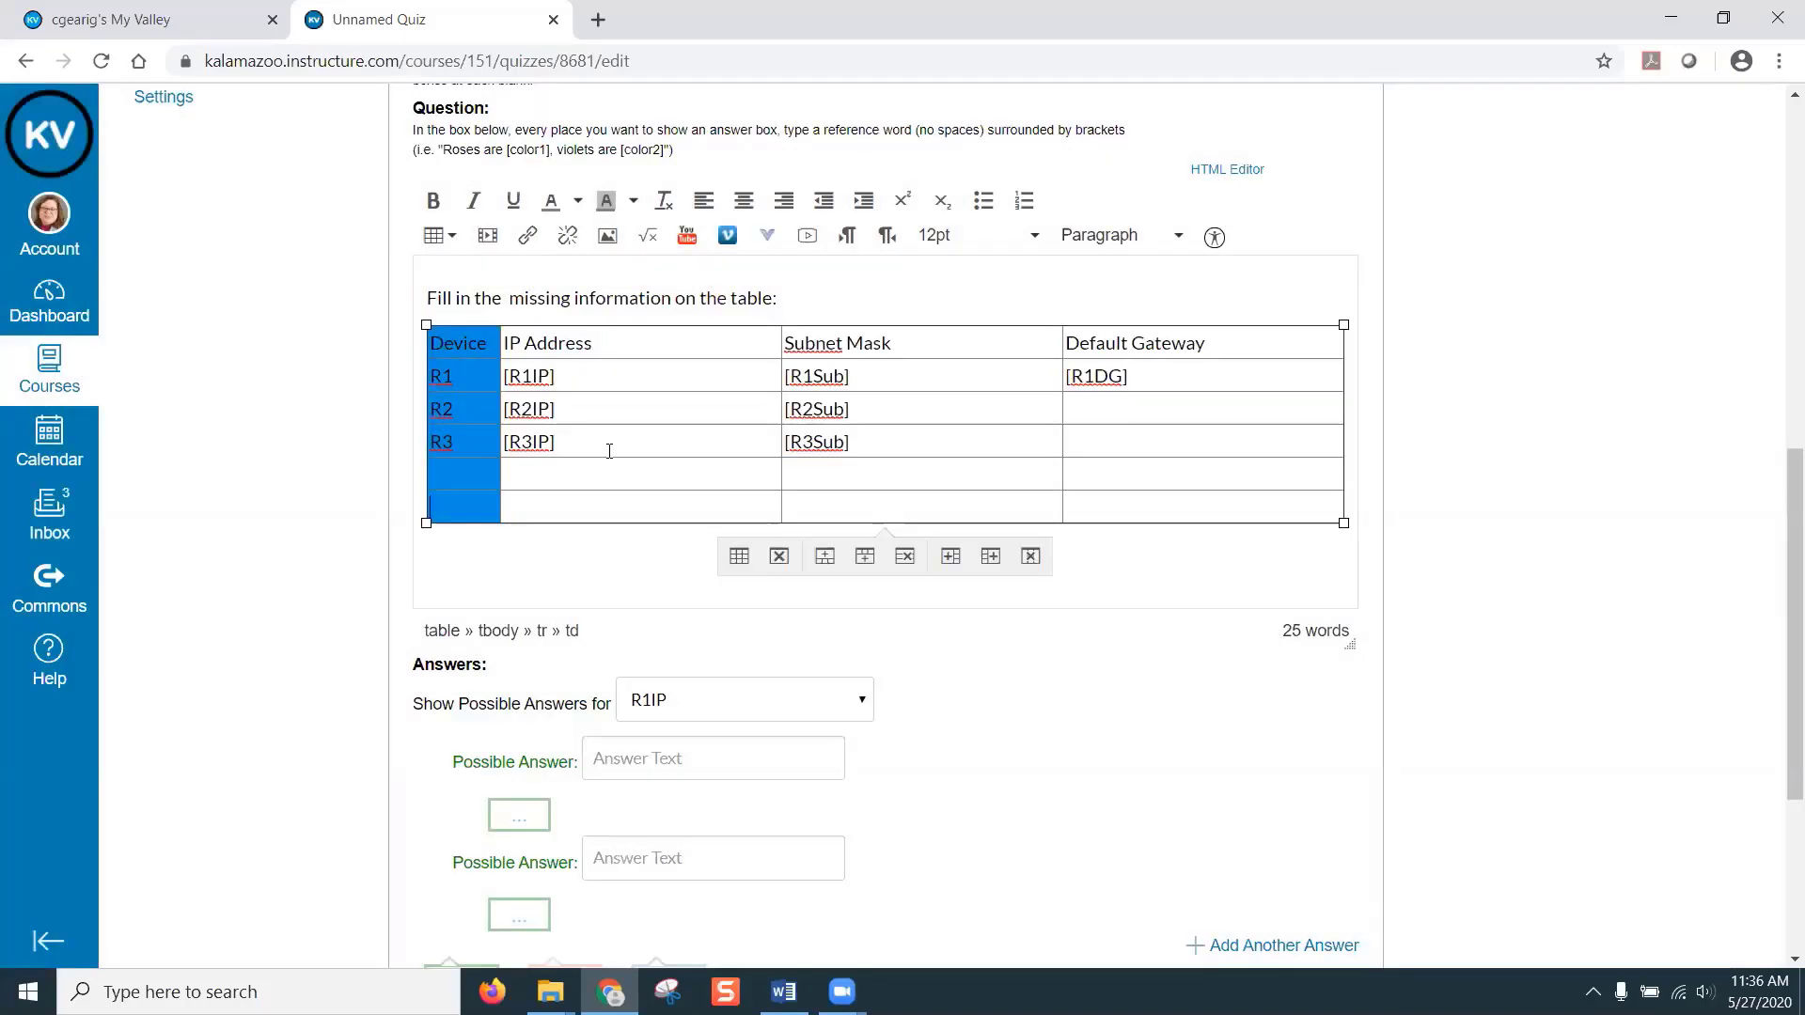
left_click(679, 444)
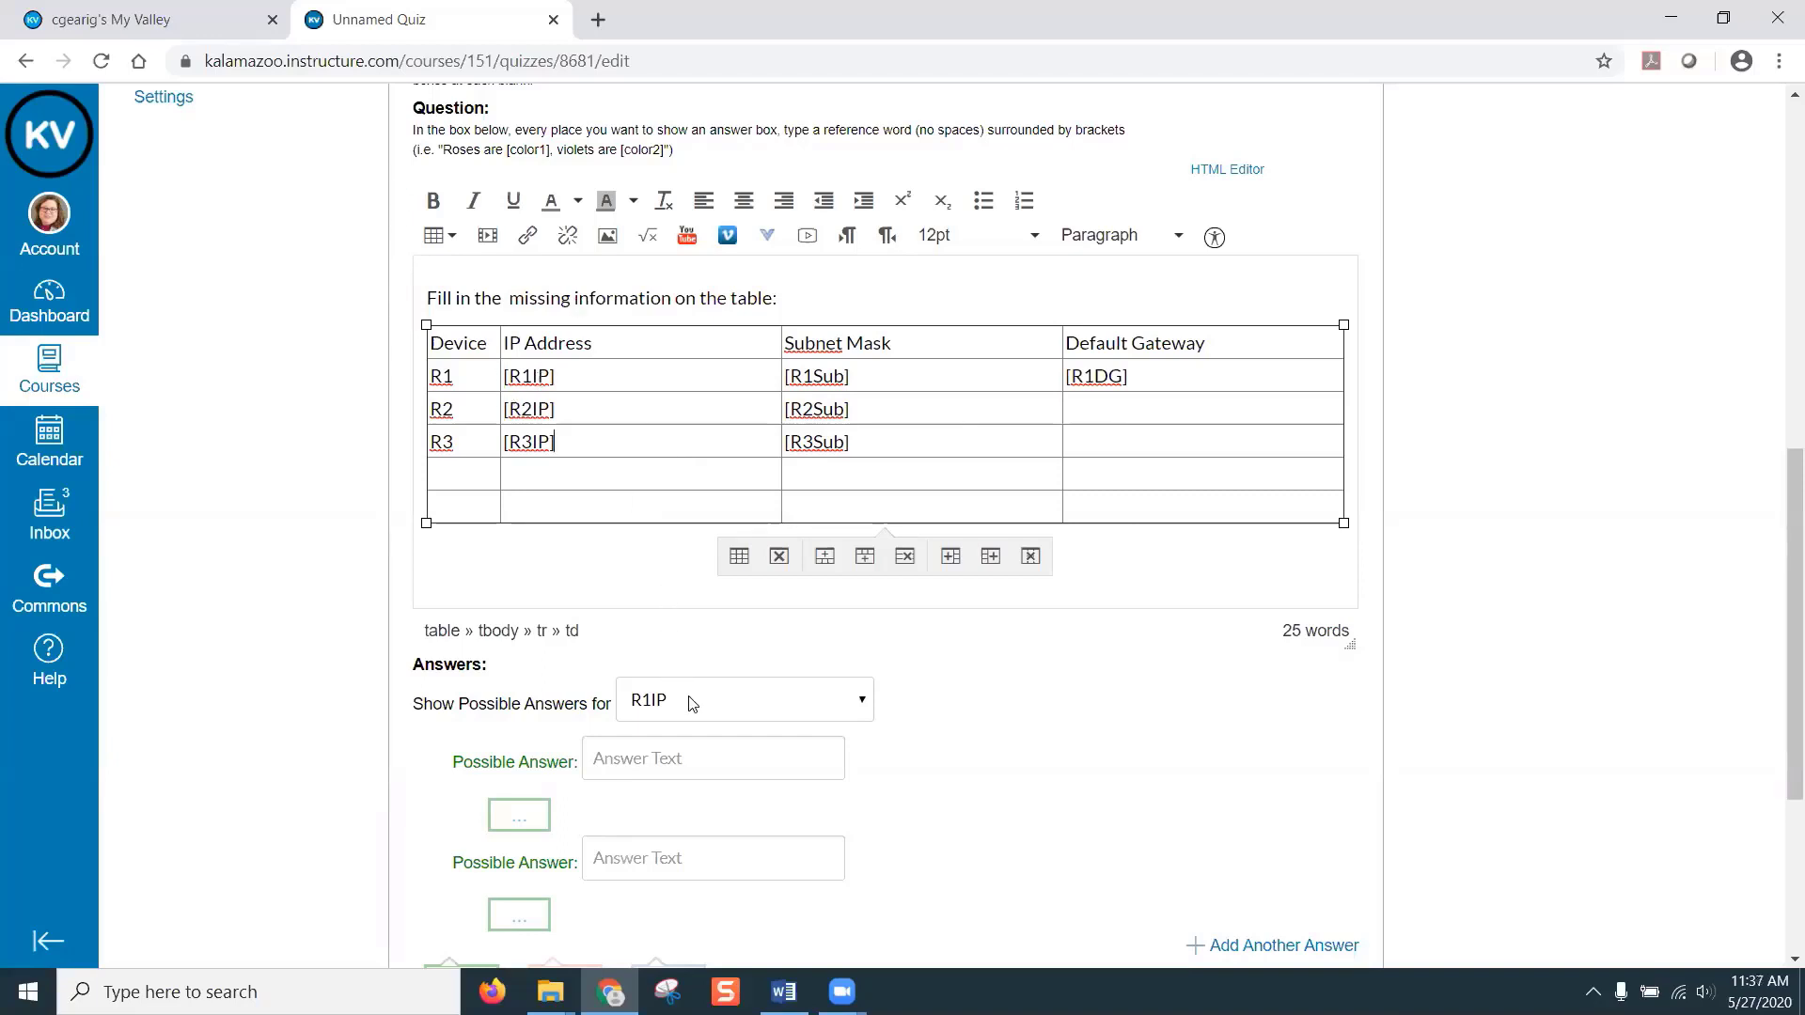
- Look through the blanks listed for possible answers and the suggested answers for R1IP
scroll(963, 689, "down", 1)
left_click(845, 588)
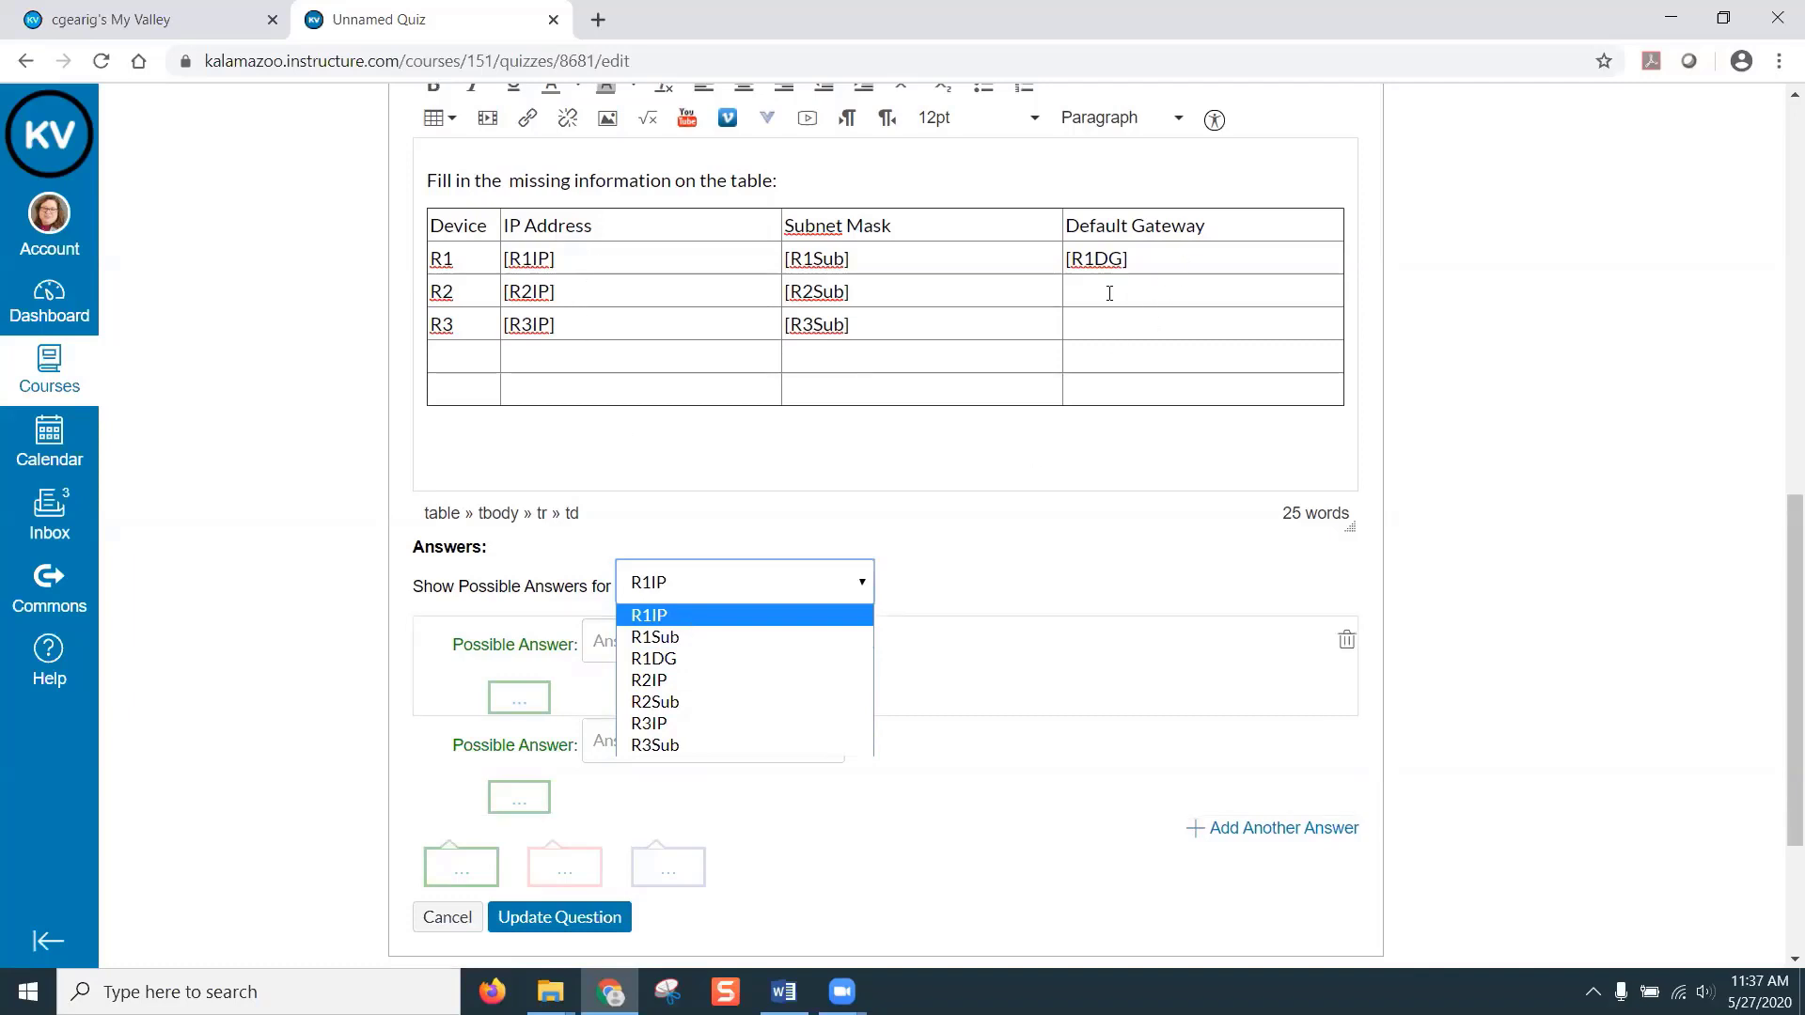
left_click(758, 613)
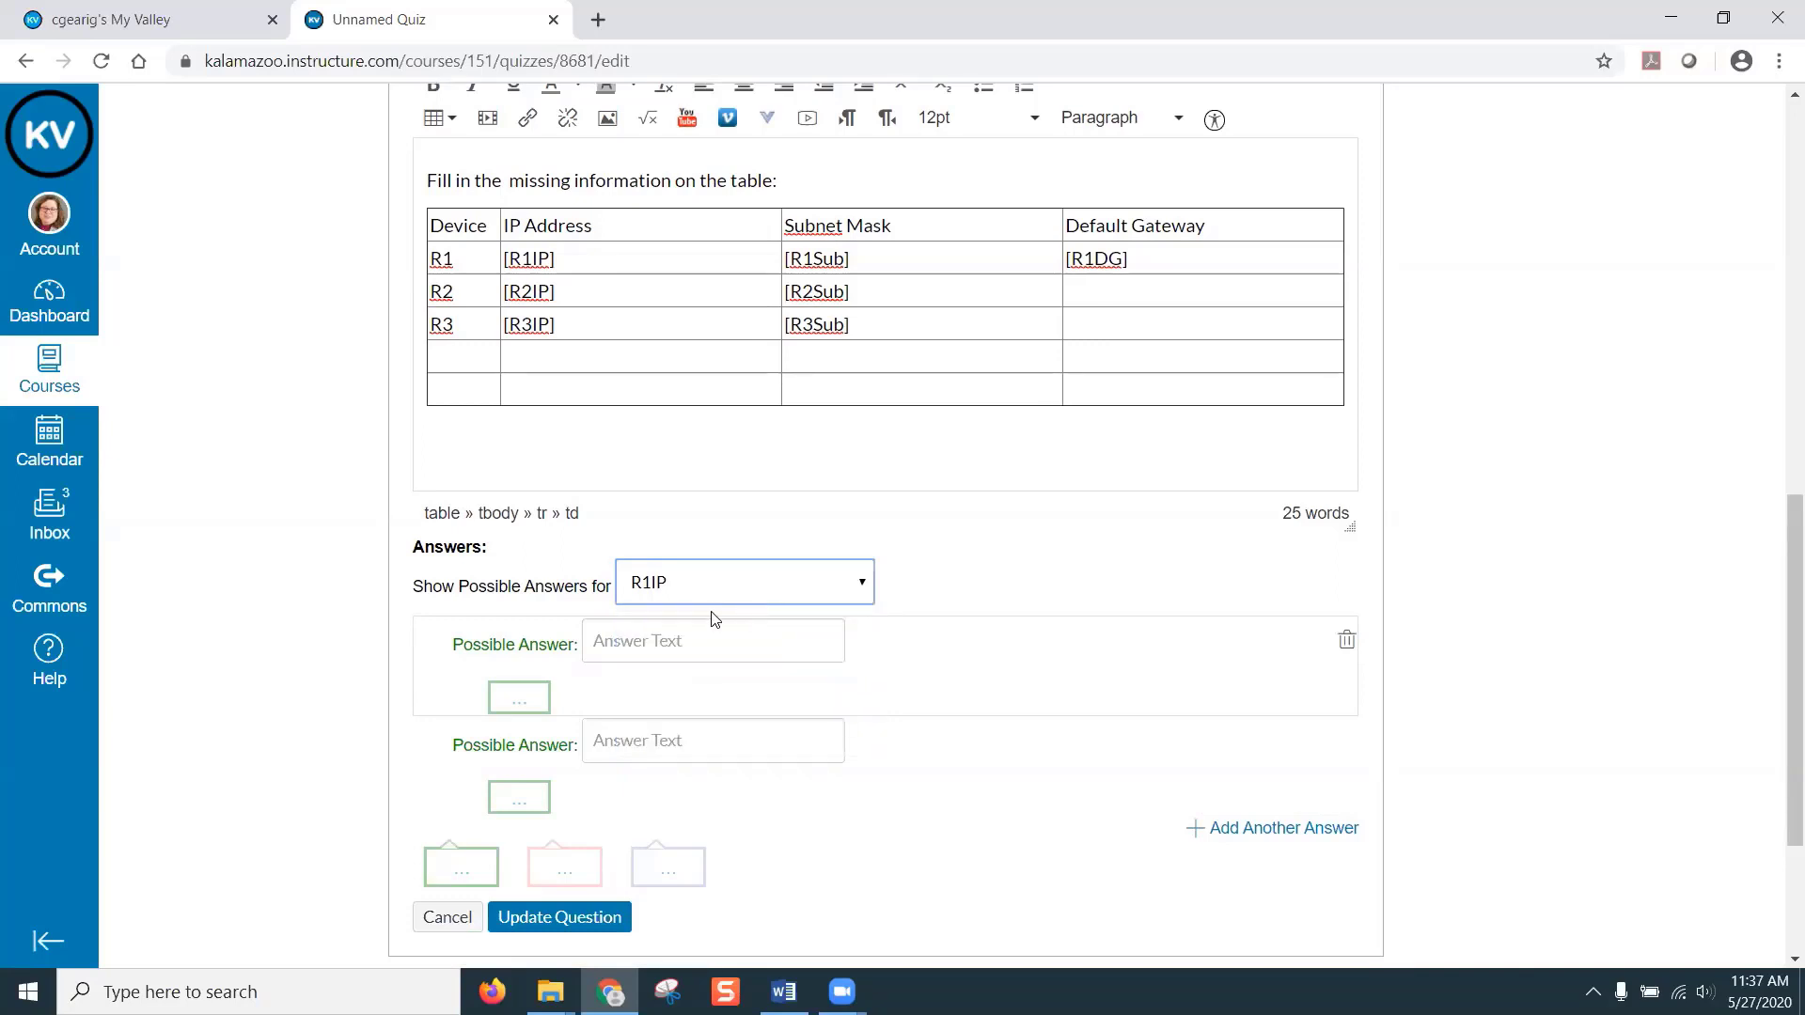
left_click(620, 642)
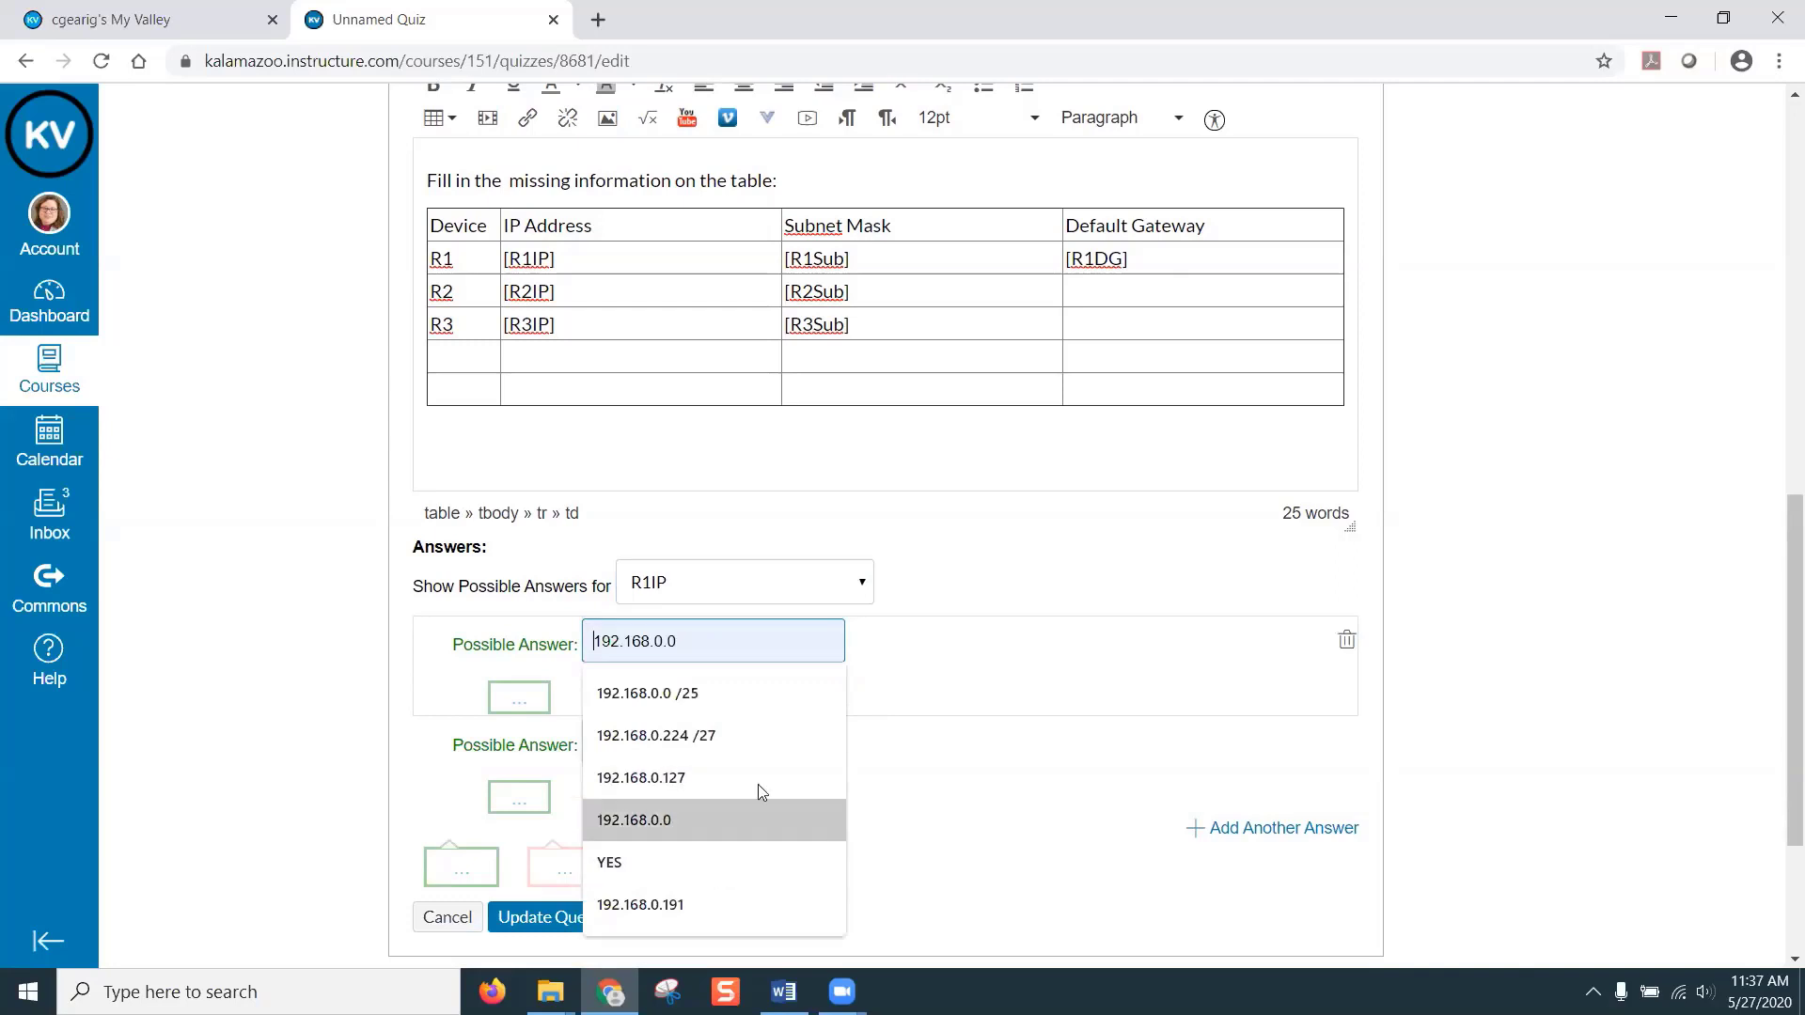
left_click(1121, 291)
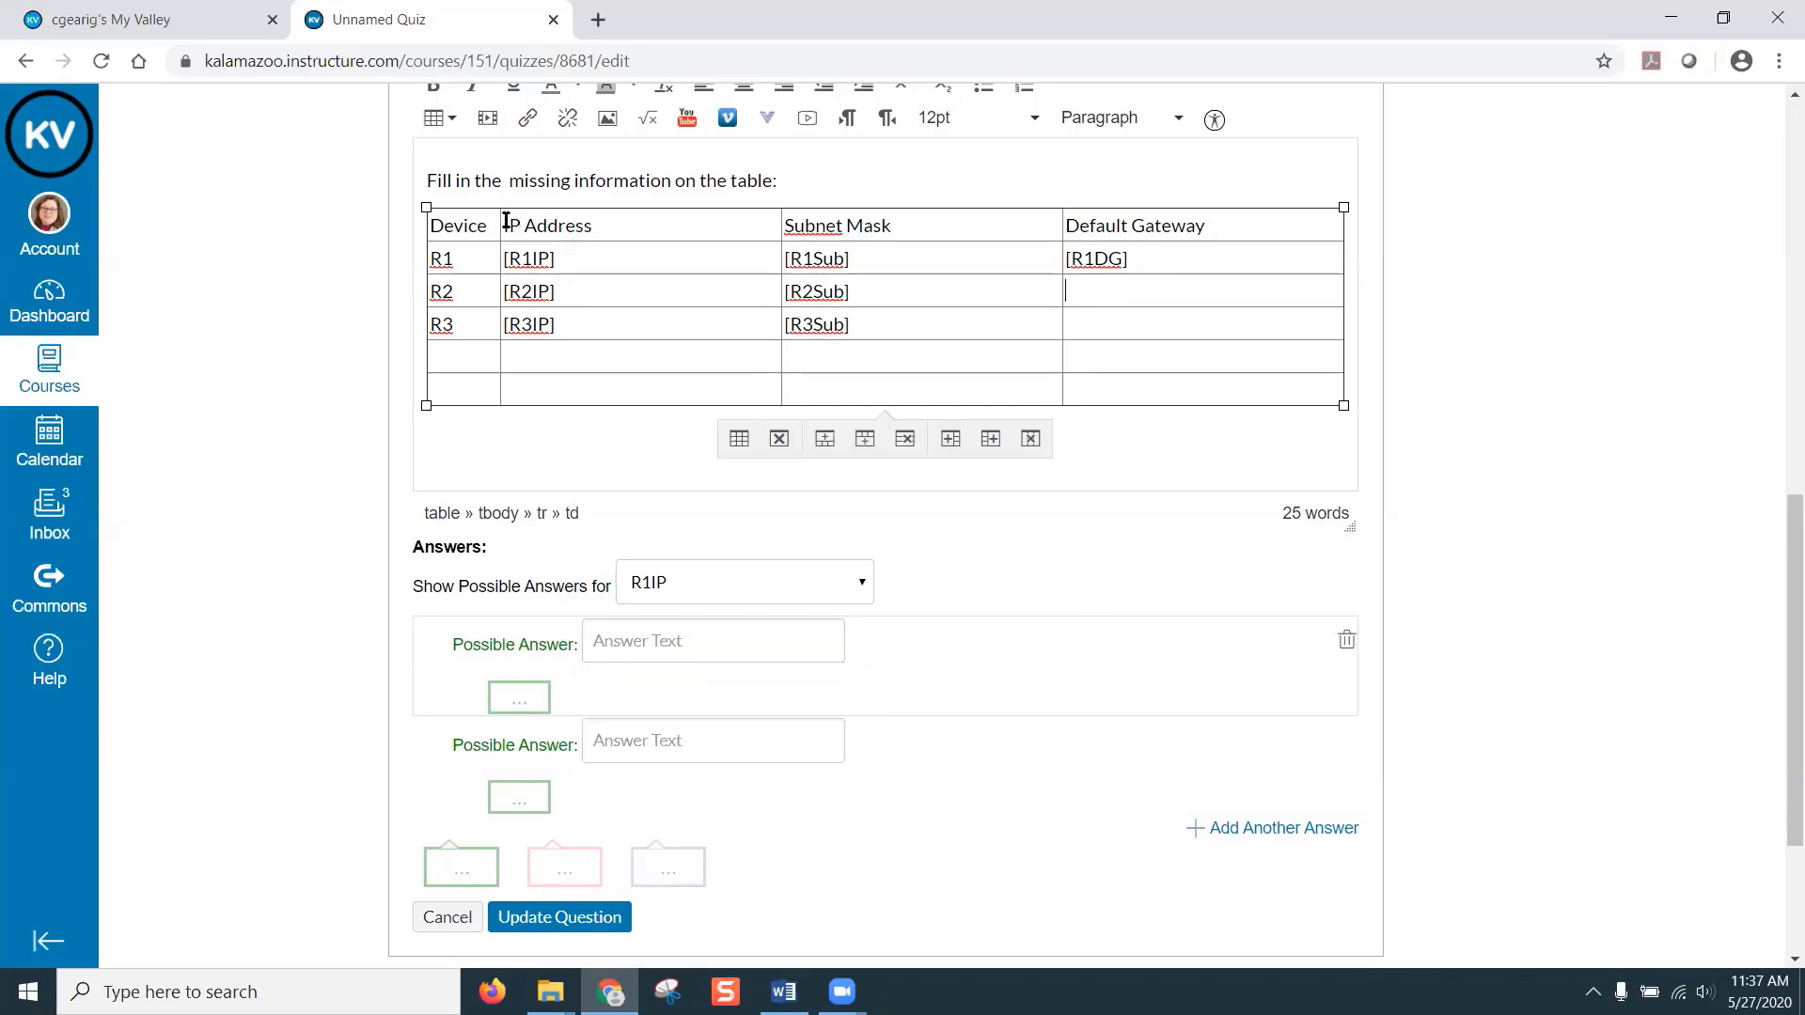
- Choose the Groove border style in the cell properties for all cells of the IP Address column
left_click_drag(505, 224, 598, 384)
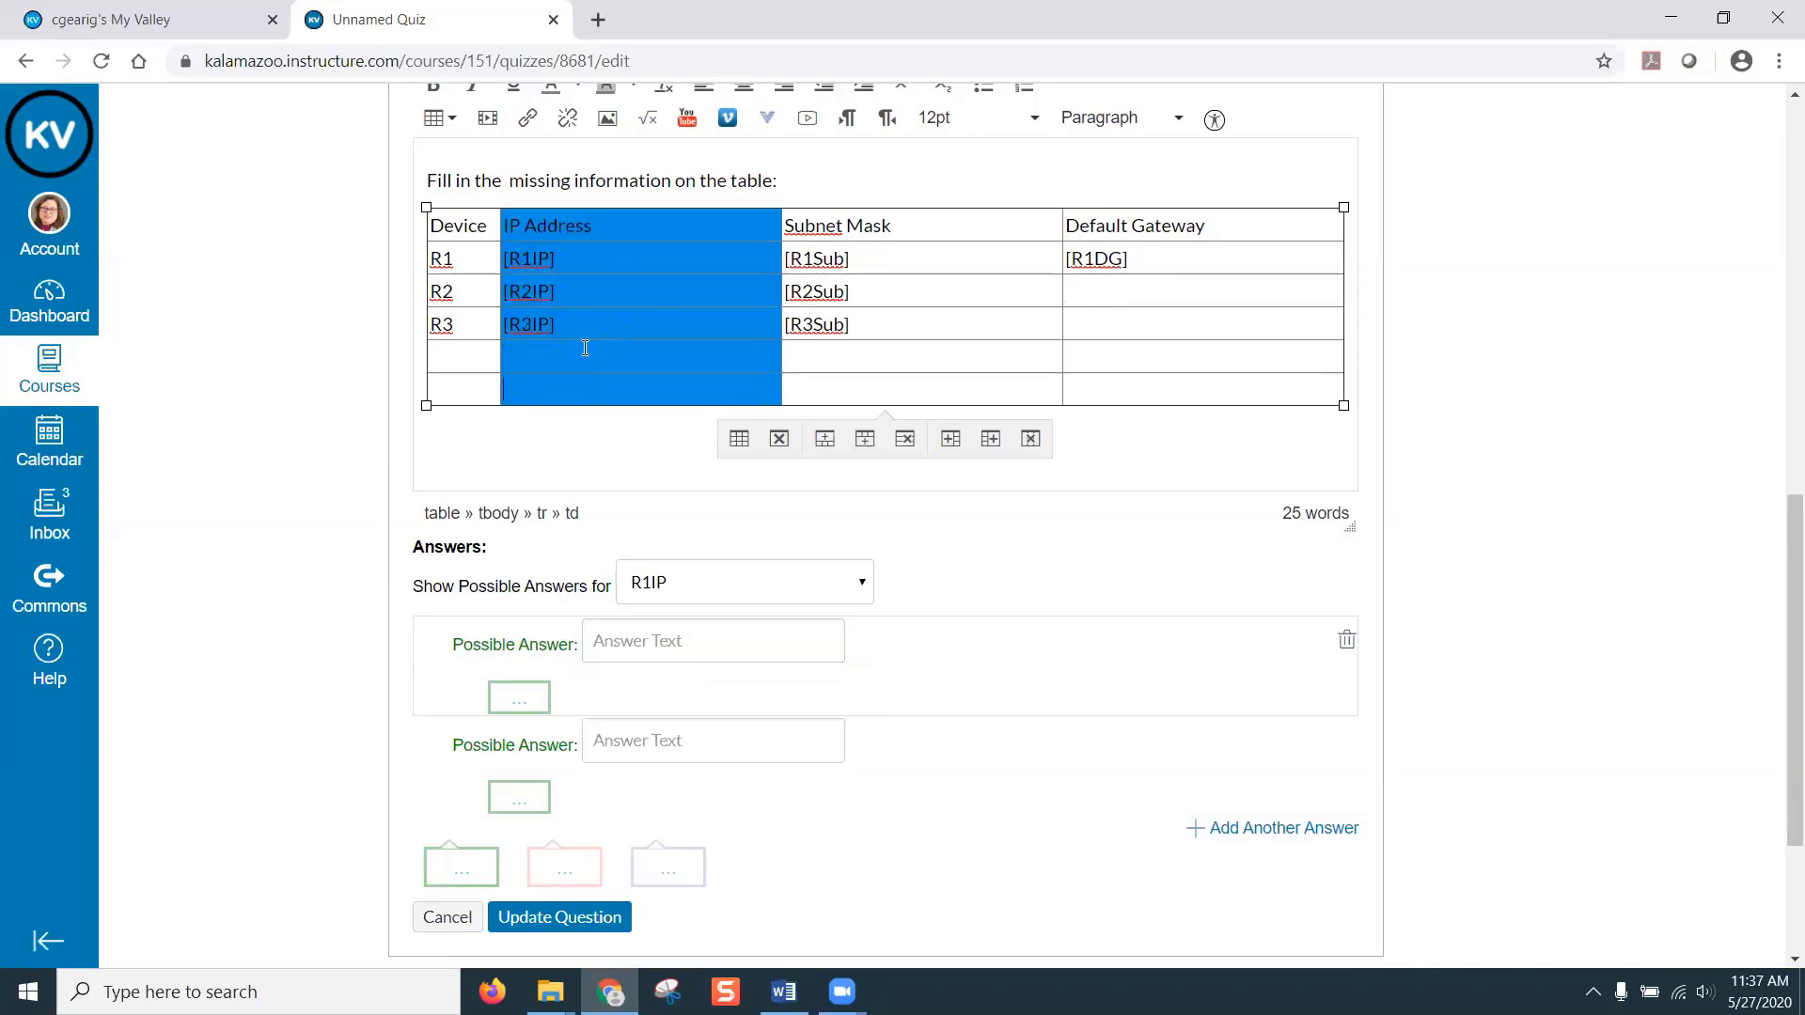
left_click(452, 120)
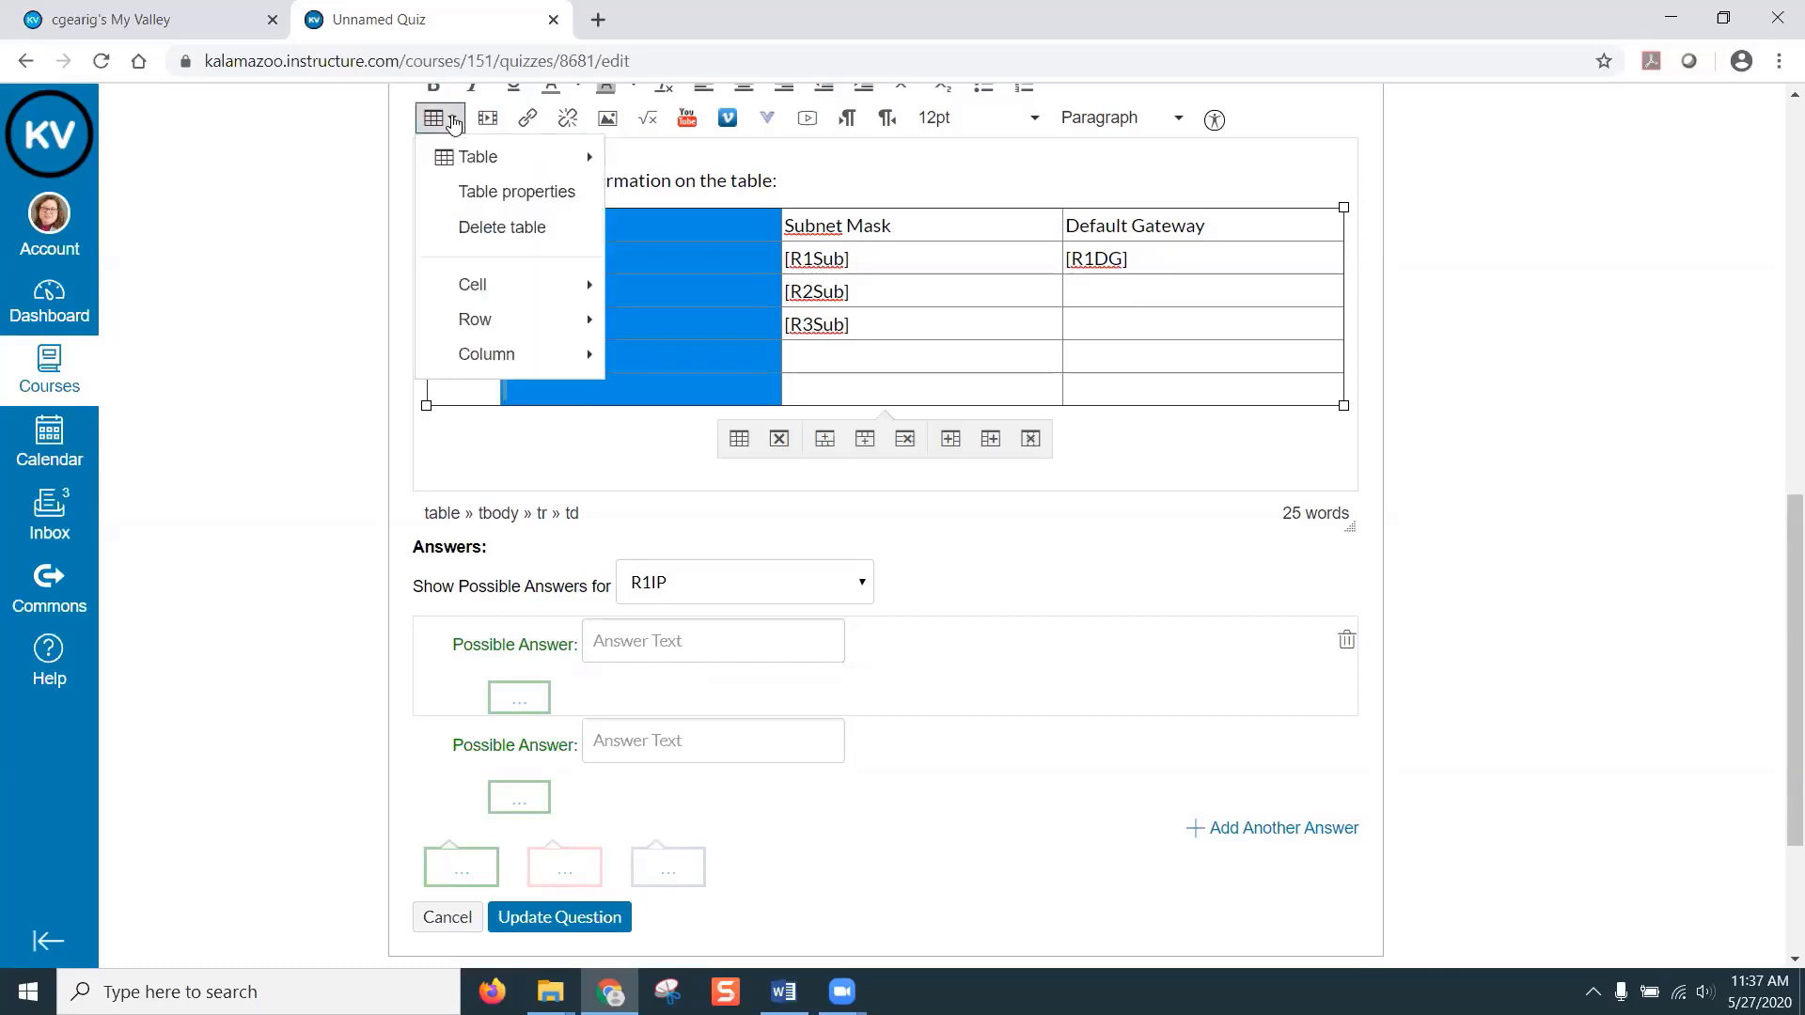
mouse_move(461, 284)
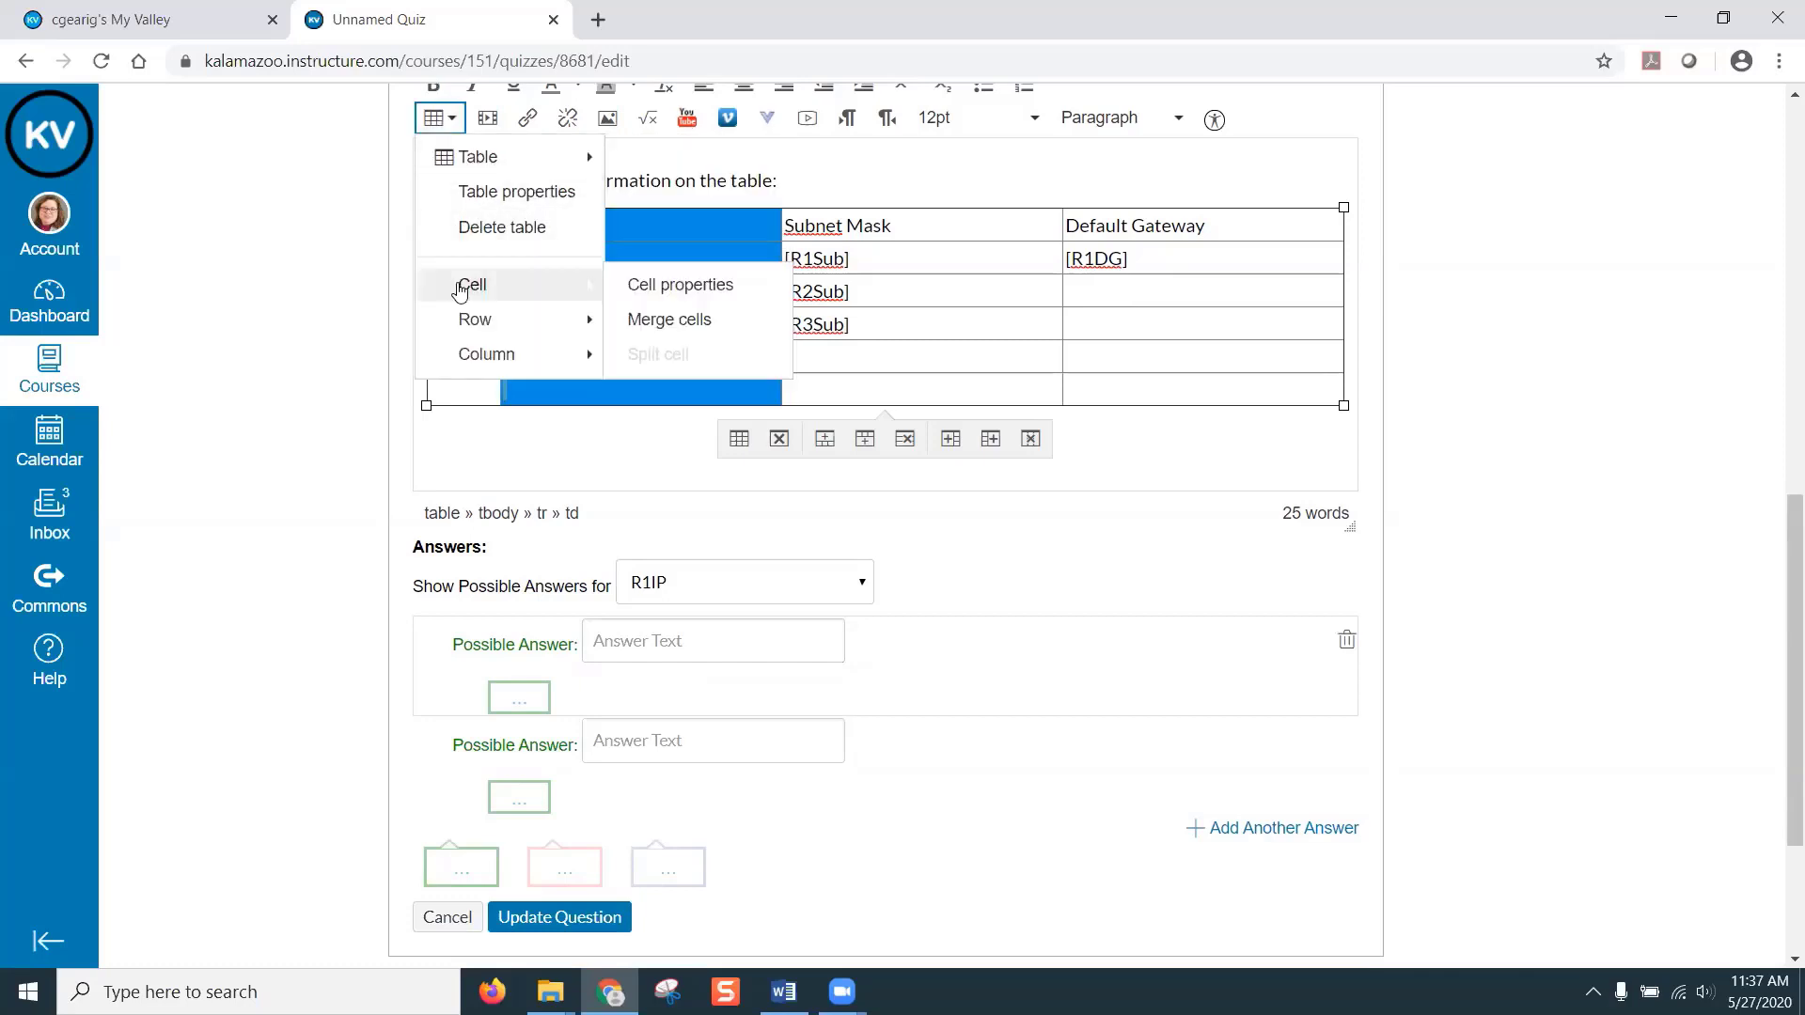
left_click(674, 284)
left_click(801, 417)
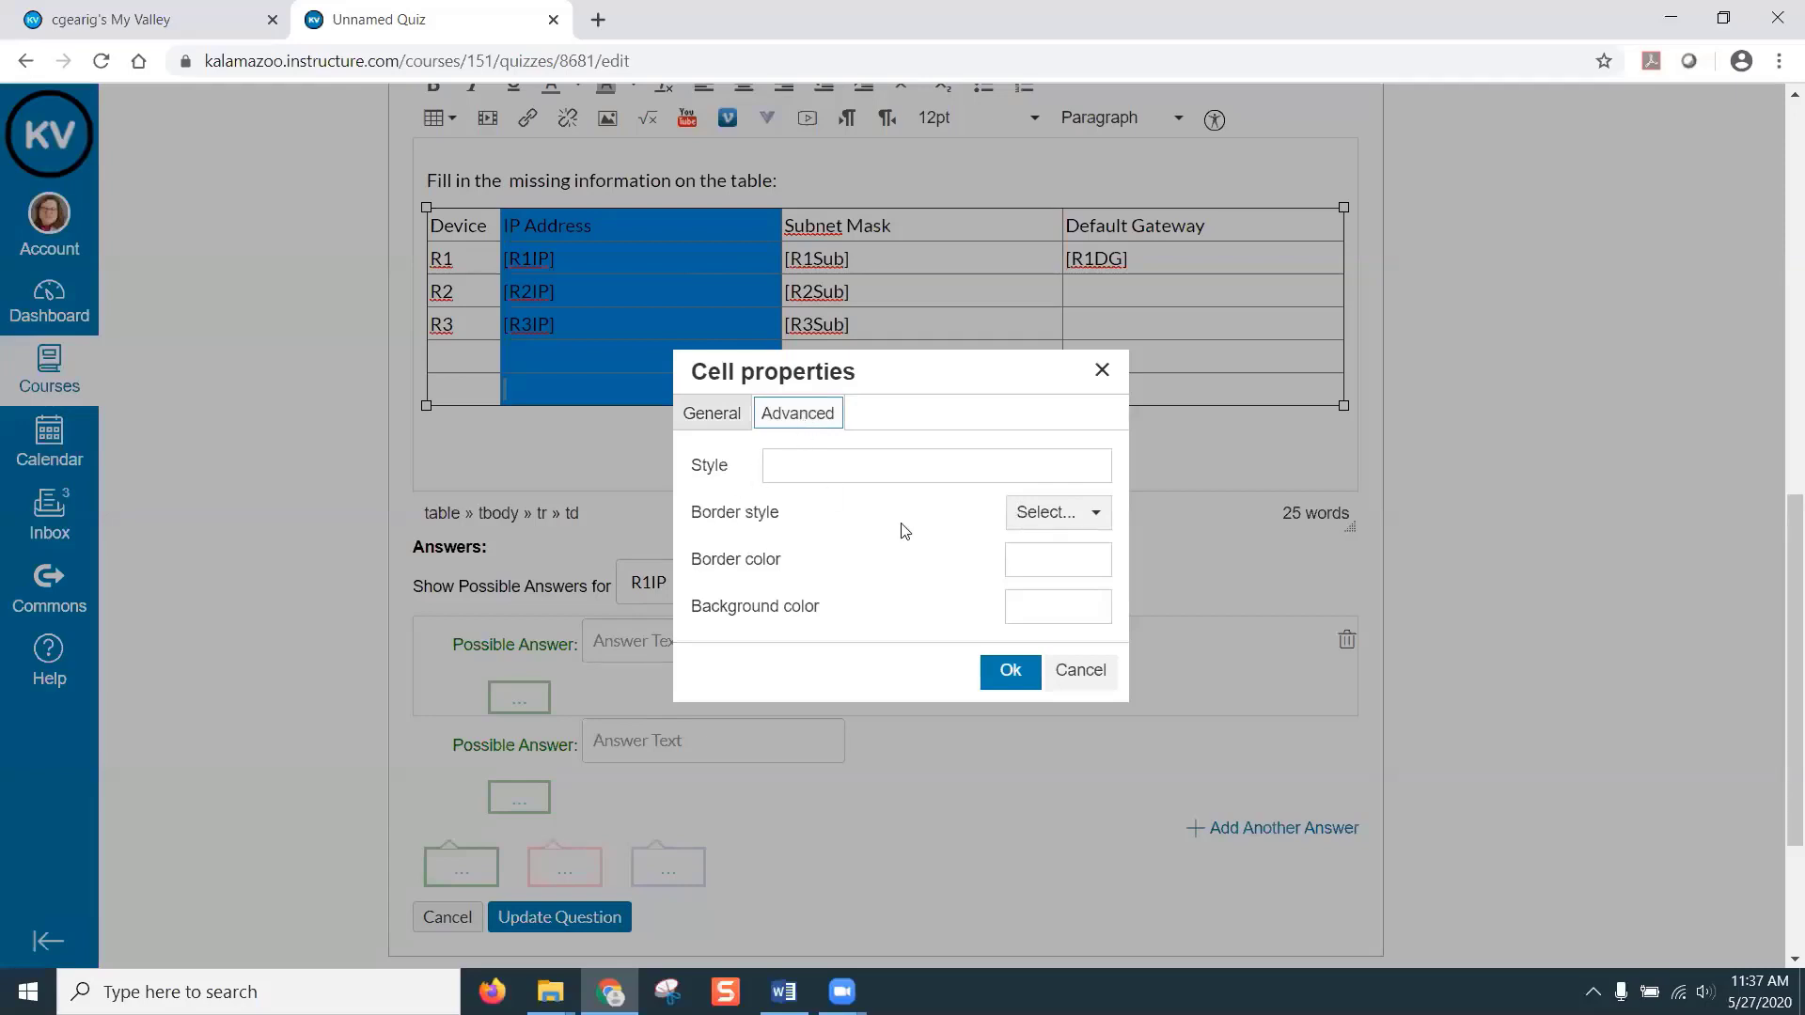
left_click(1095, 528)
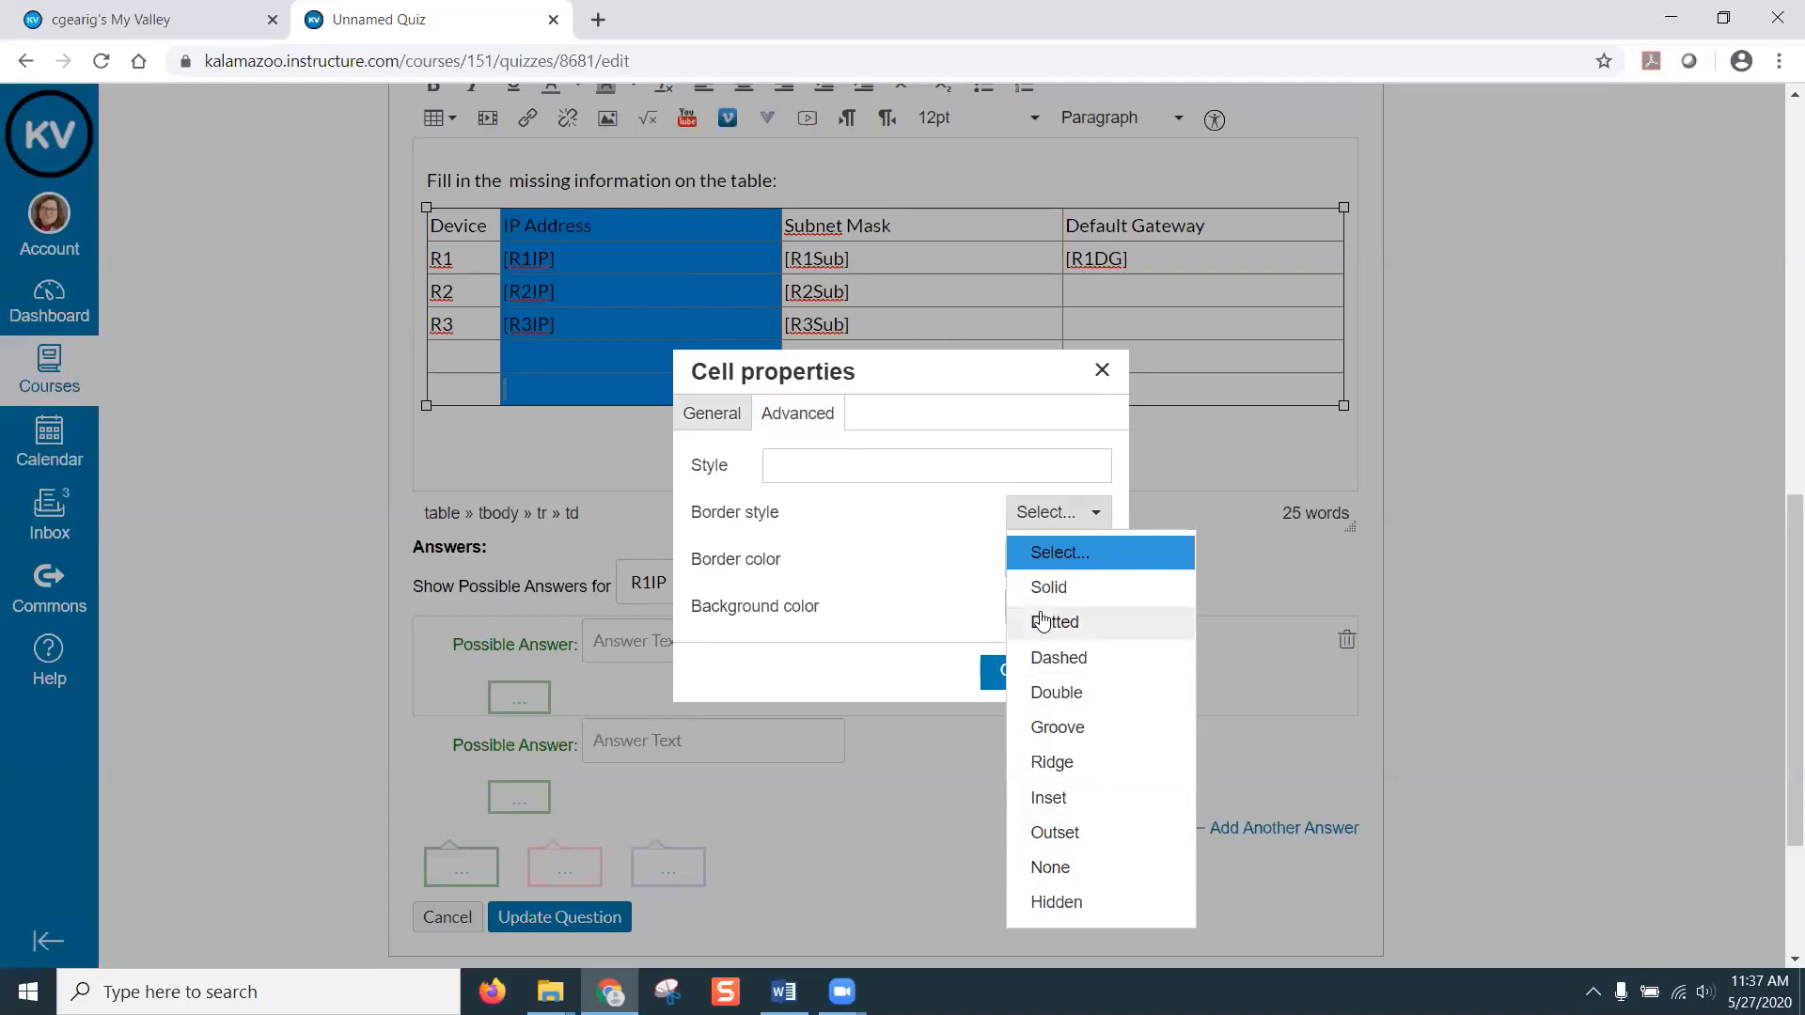
left_click(867, 543)
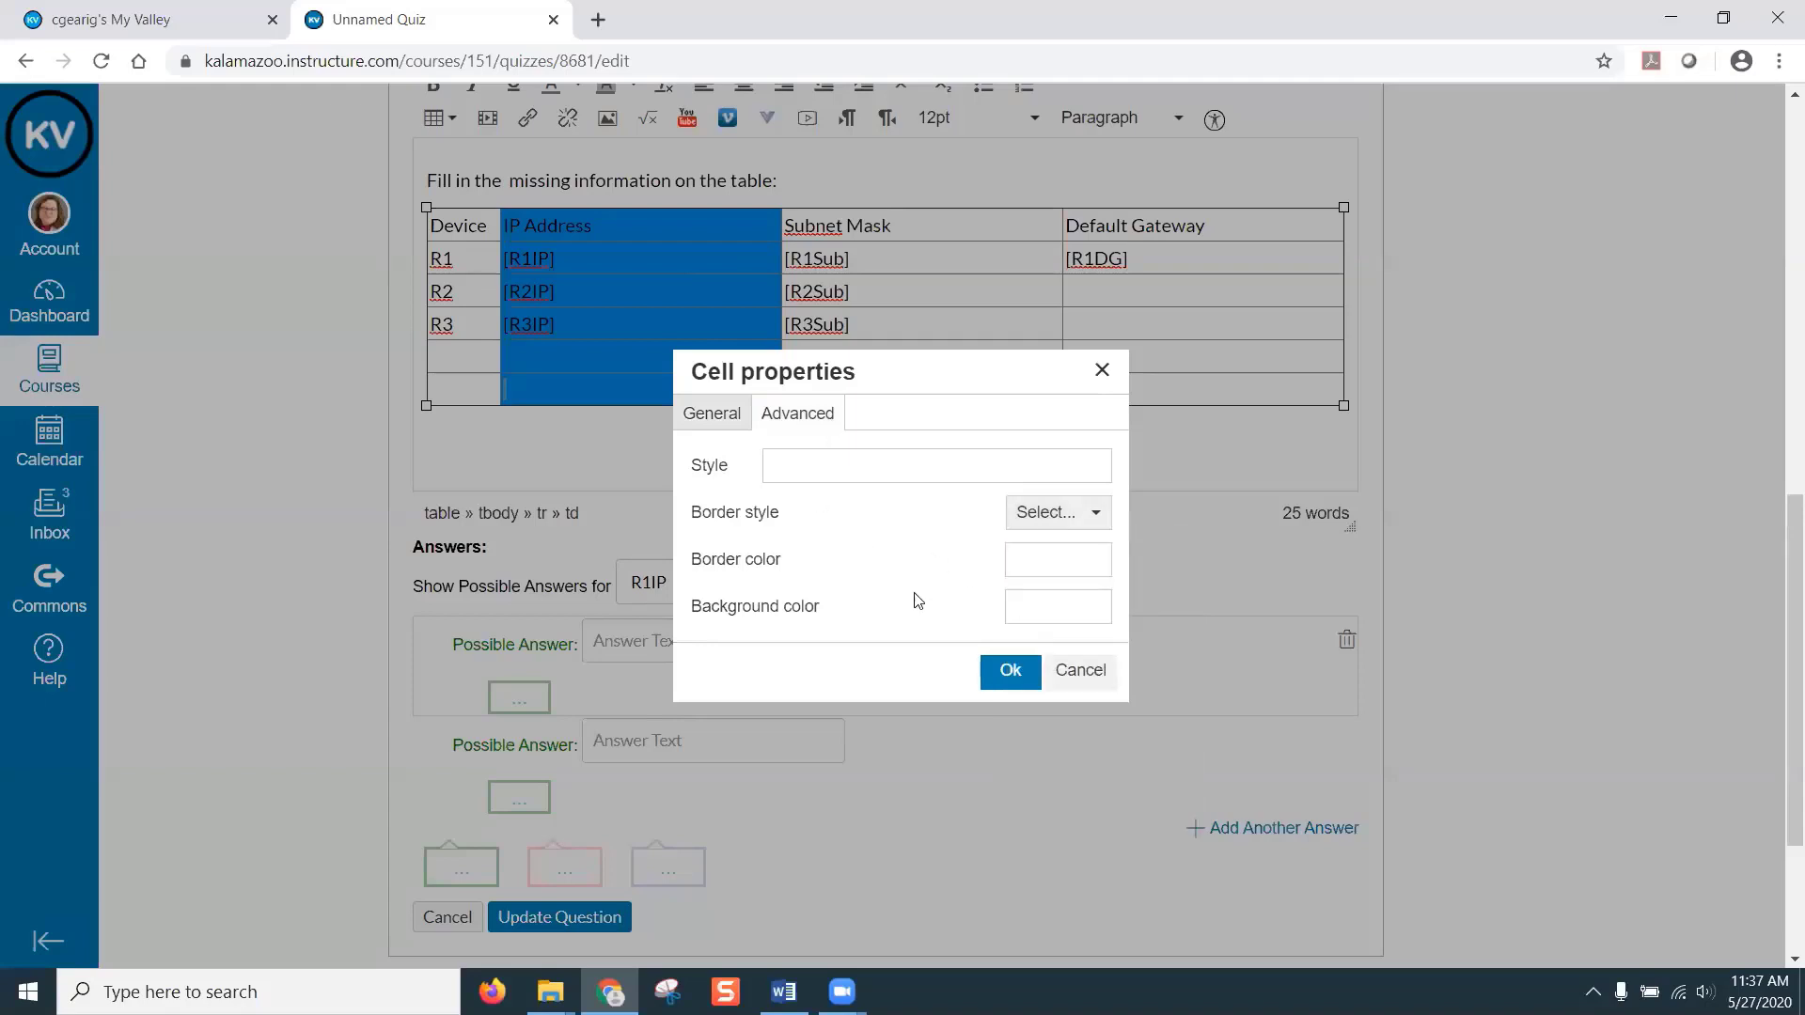
left_click(1055, 607)
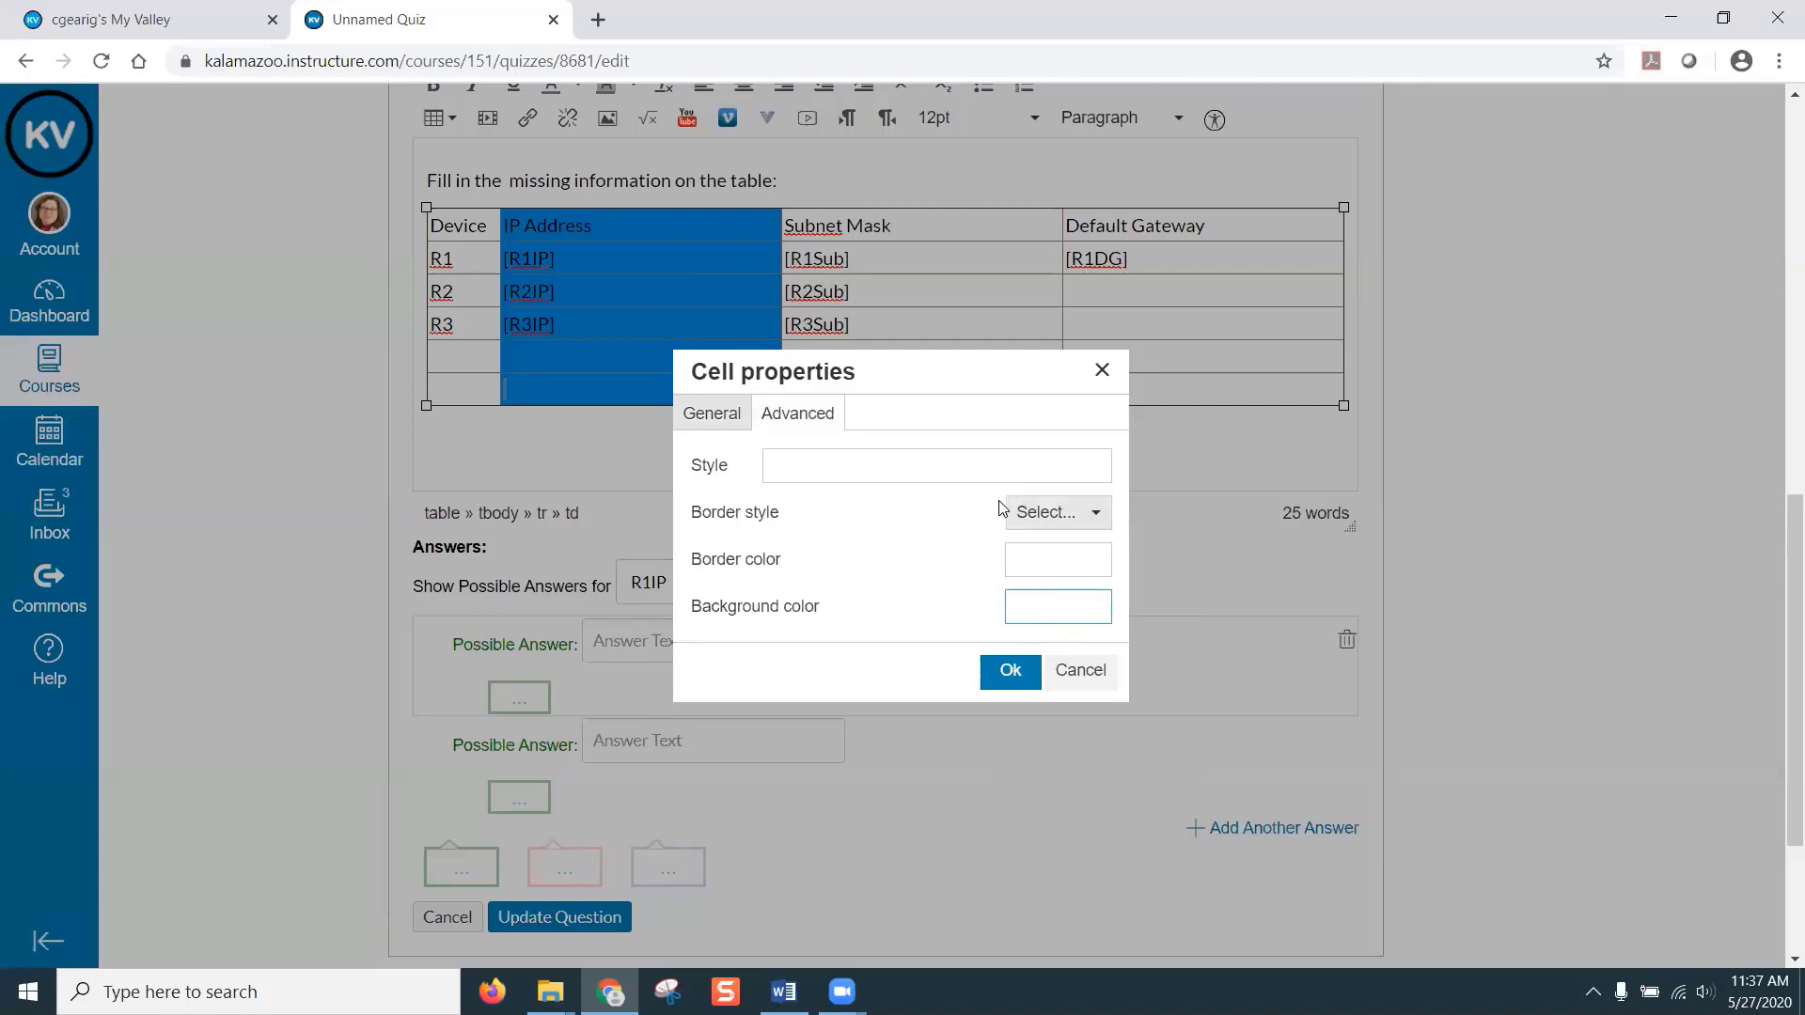
left_click(1088, 513)
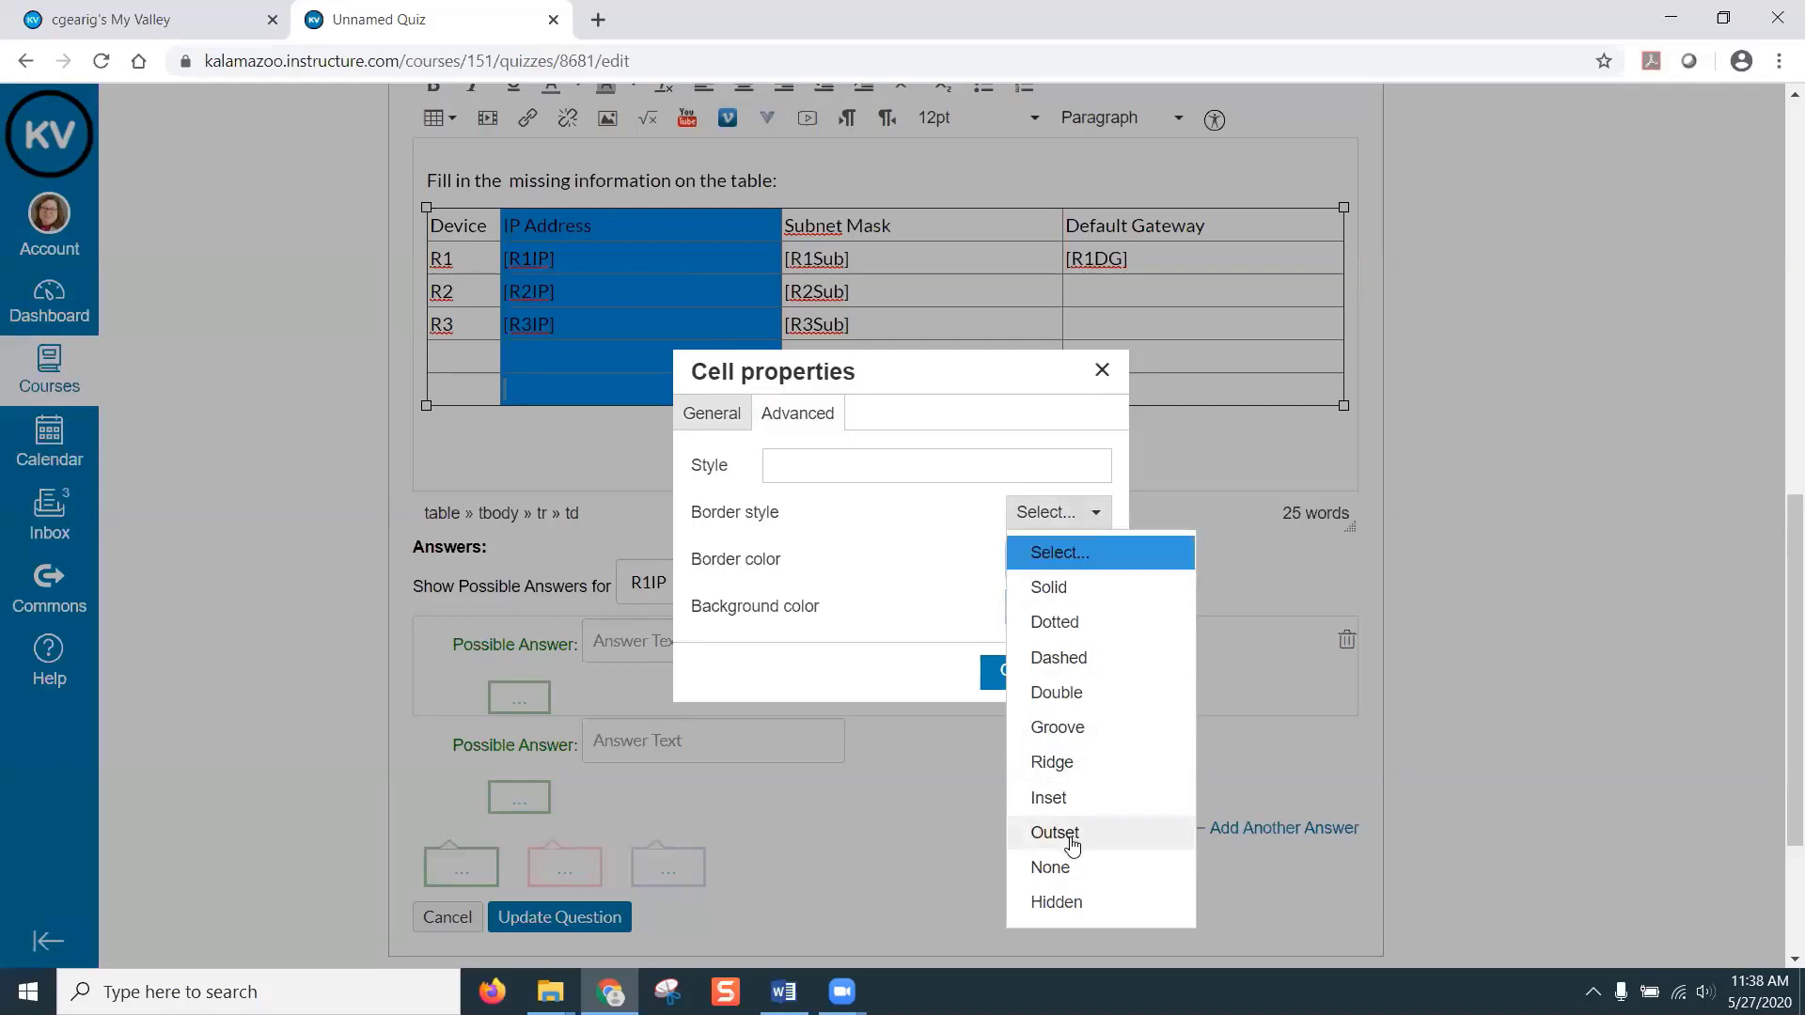
left_click(1054, 729)
left_click(1061, 558)
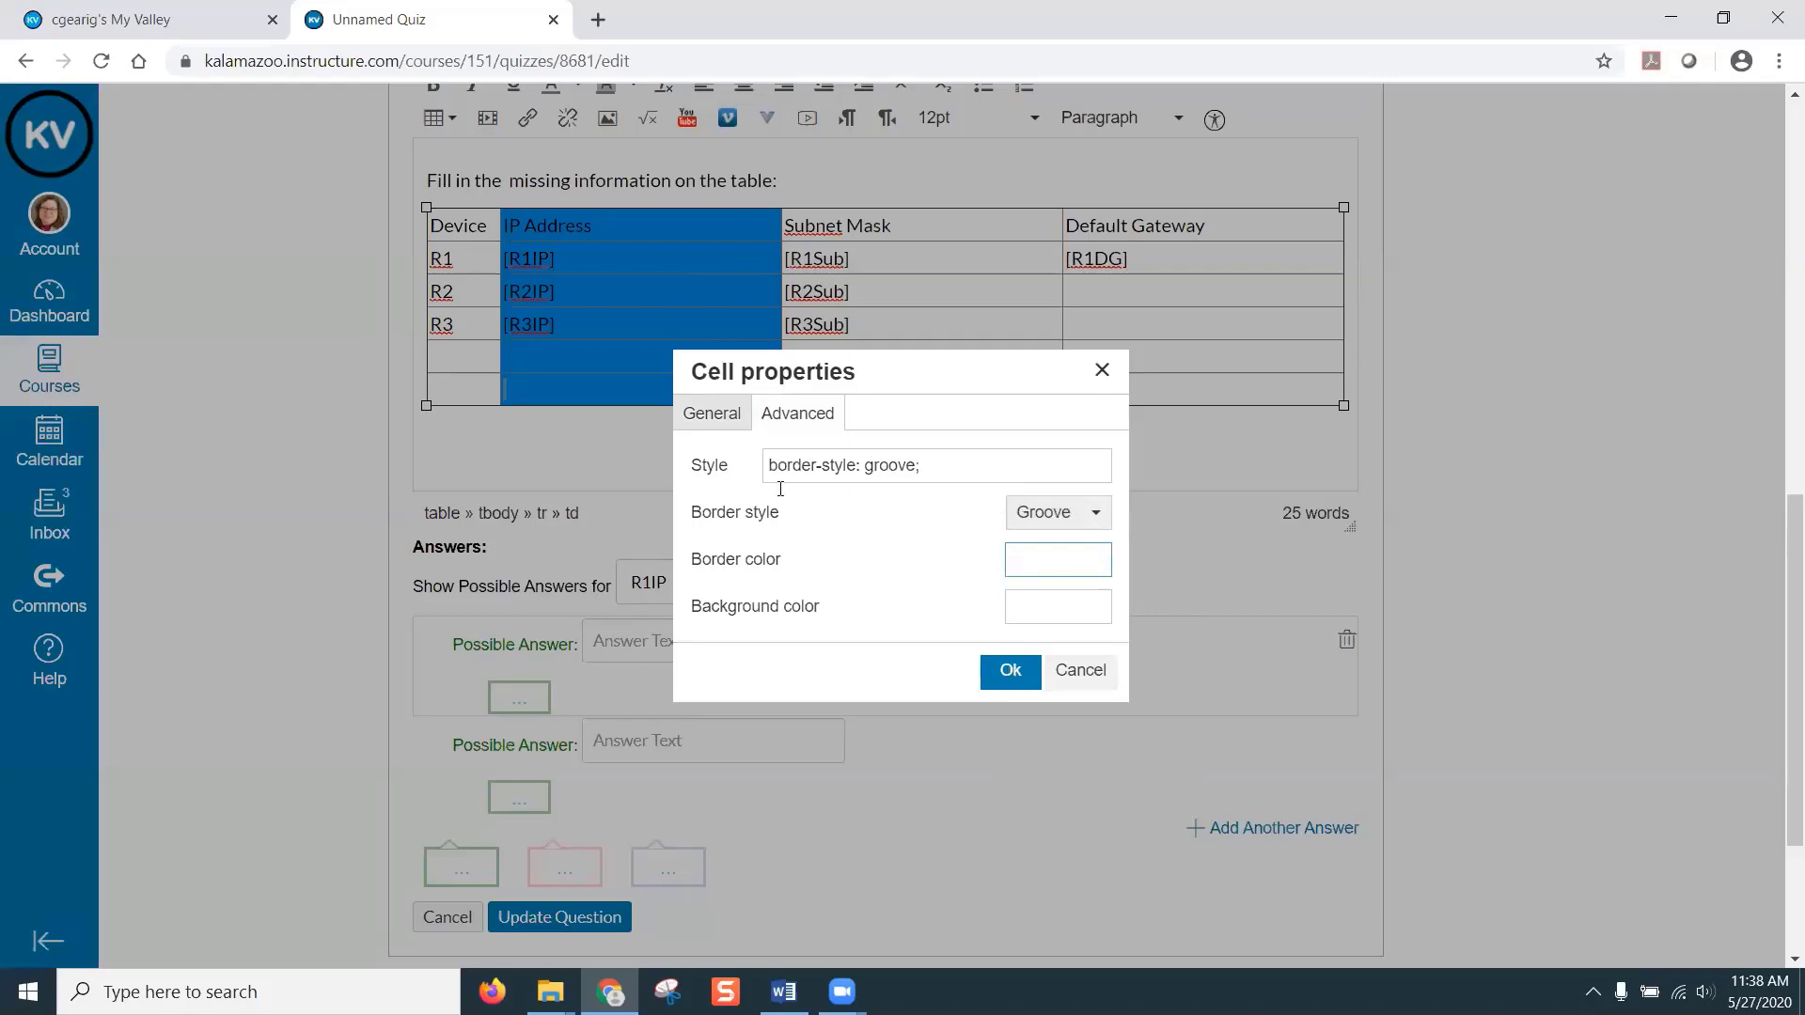
- Set the width of the IP Address column cells to 20% and apply the cell properties
left_click(714, 419)
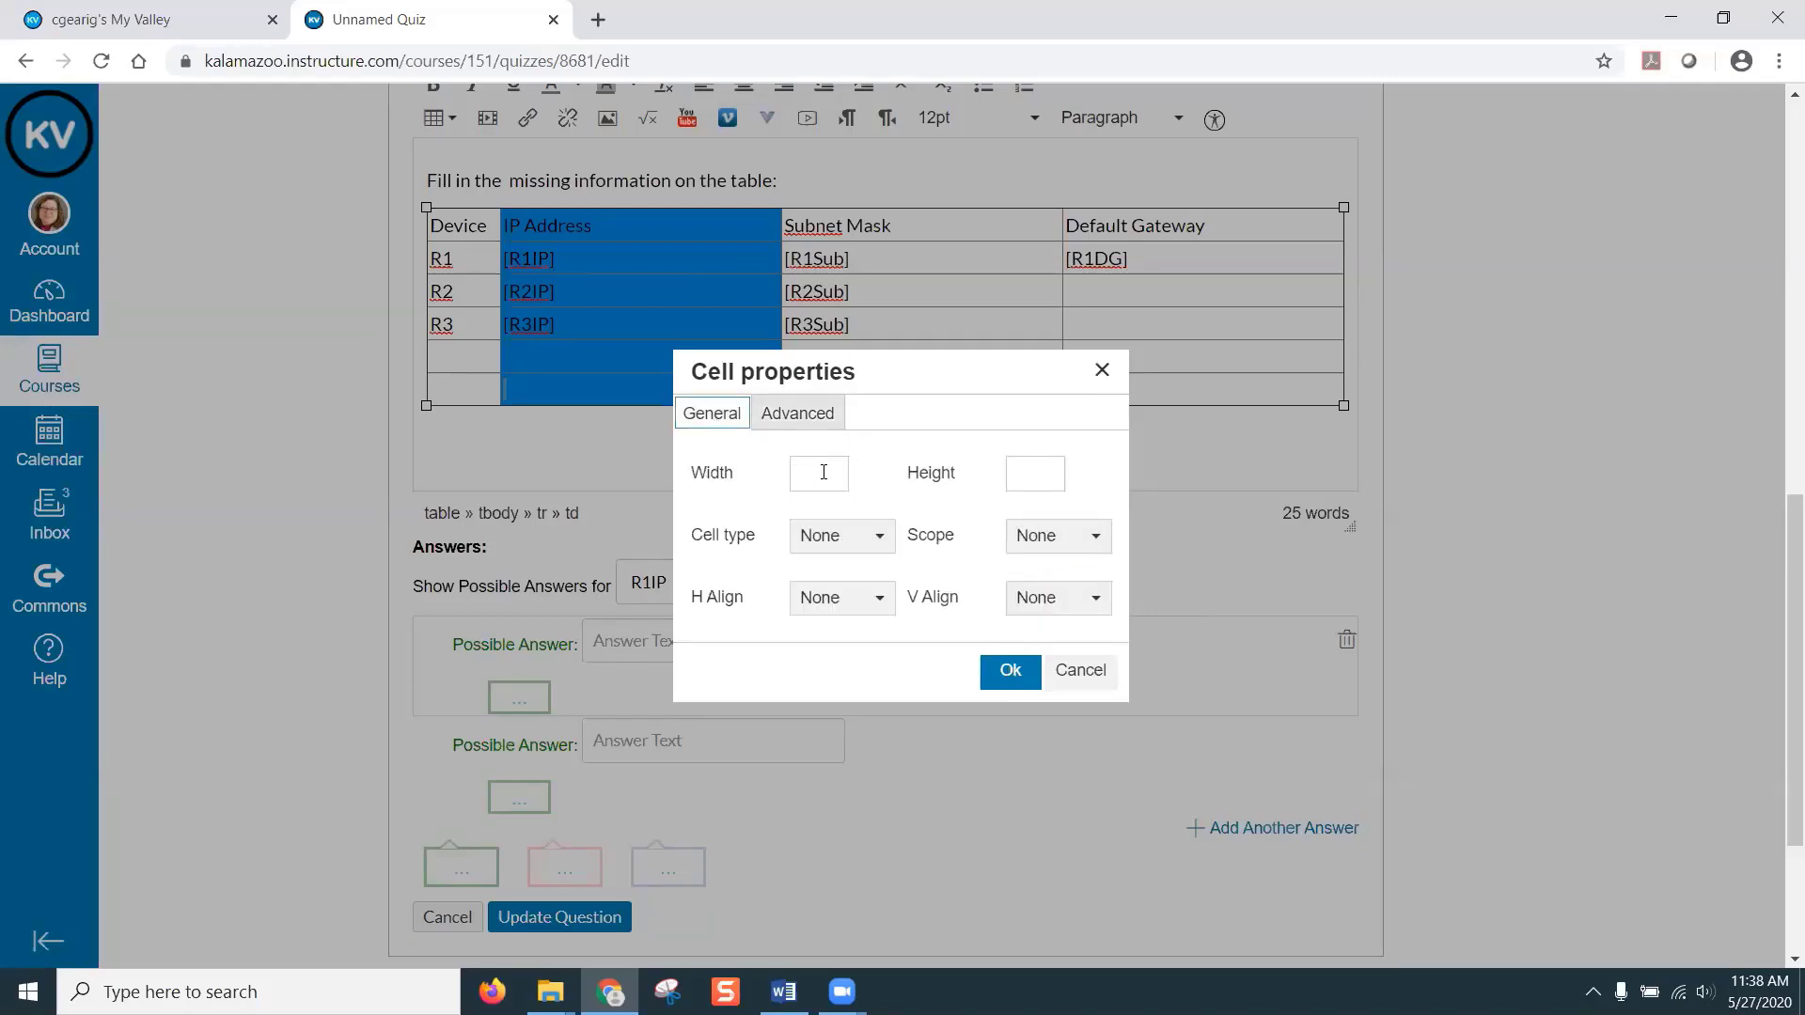
left_click(874, 544)
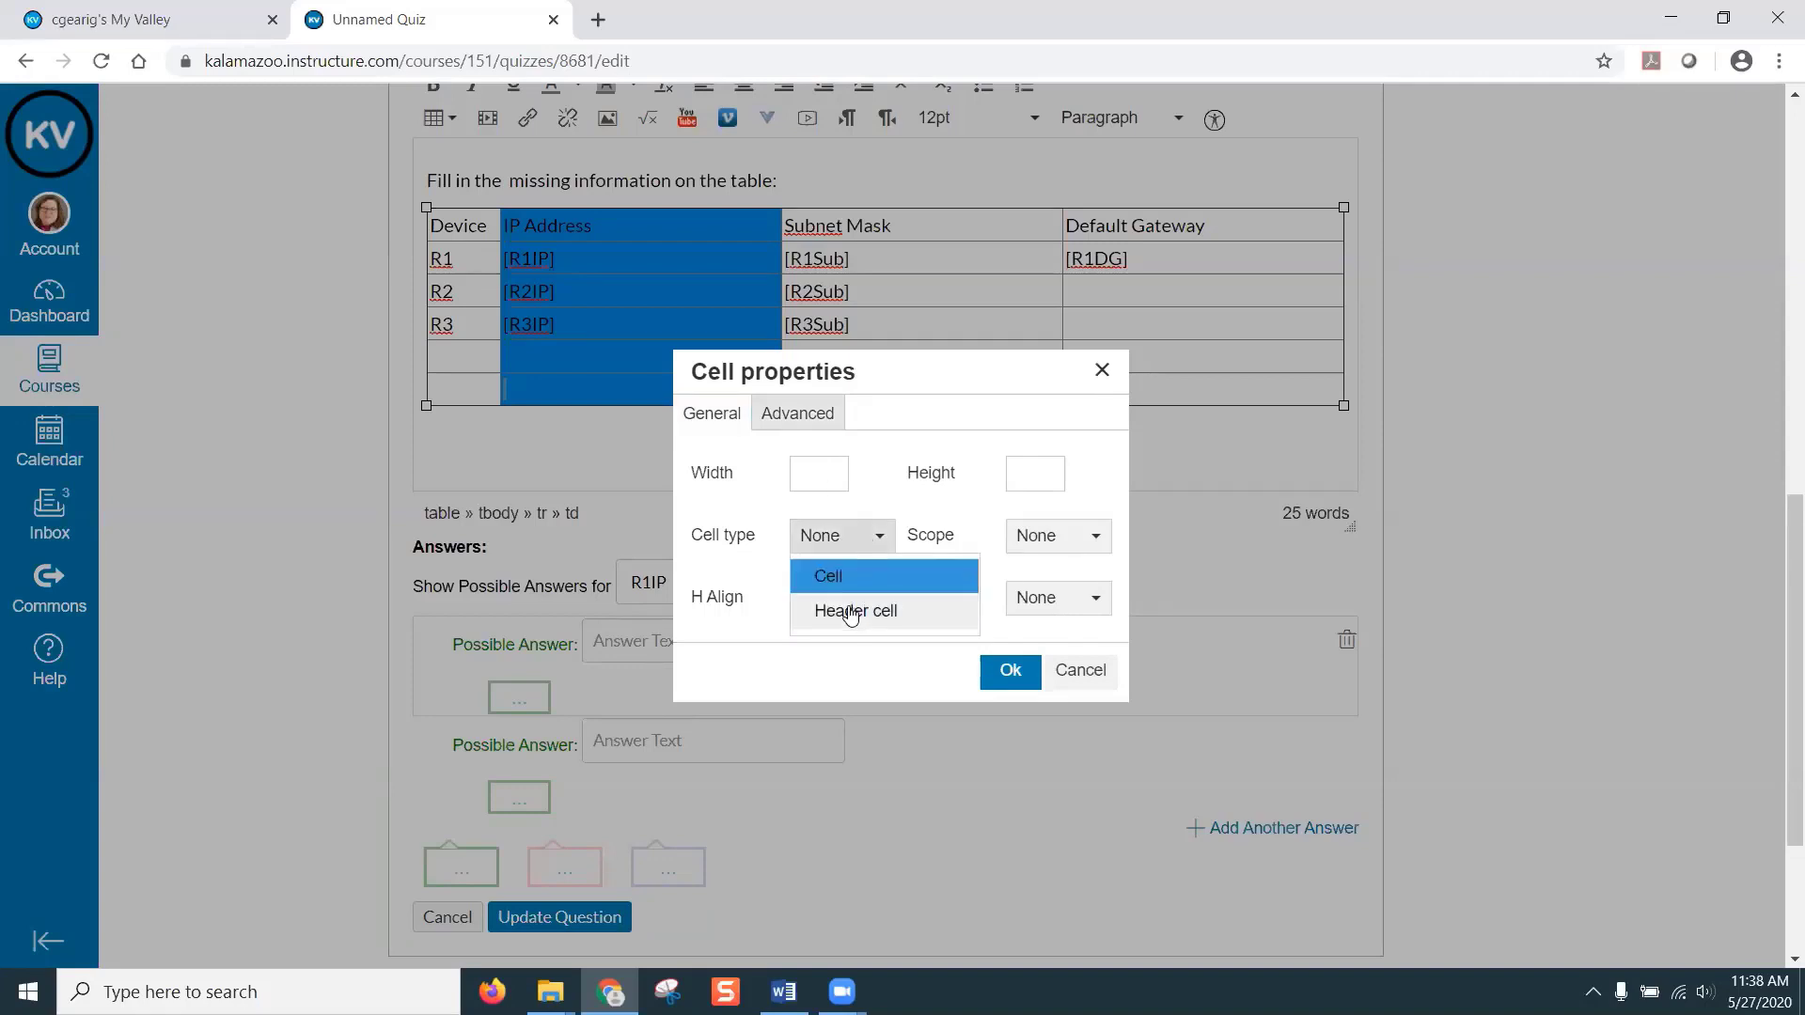
left_click(838, 543)
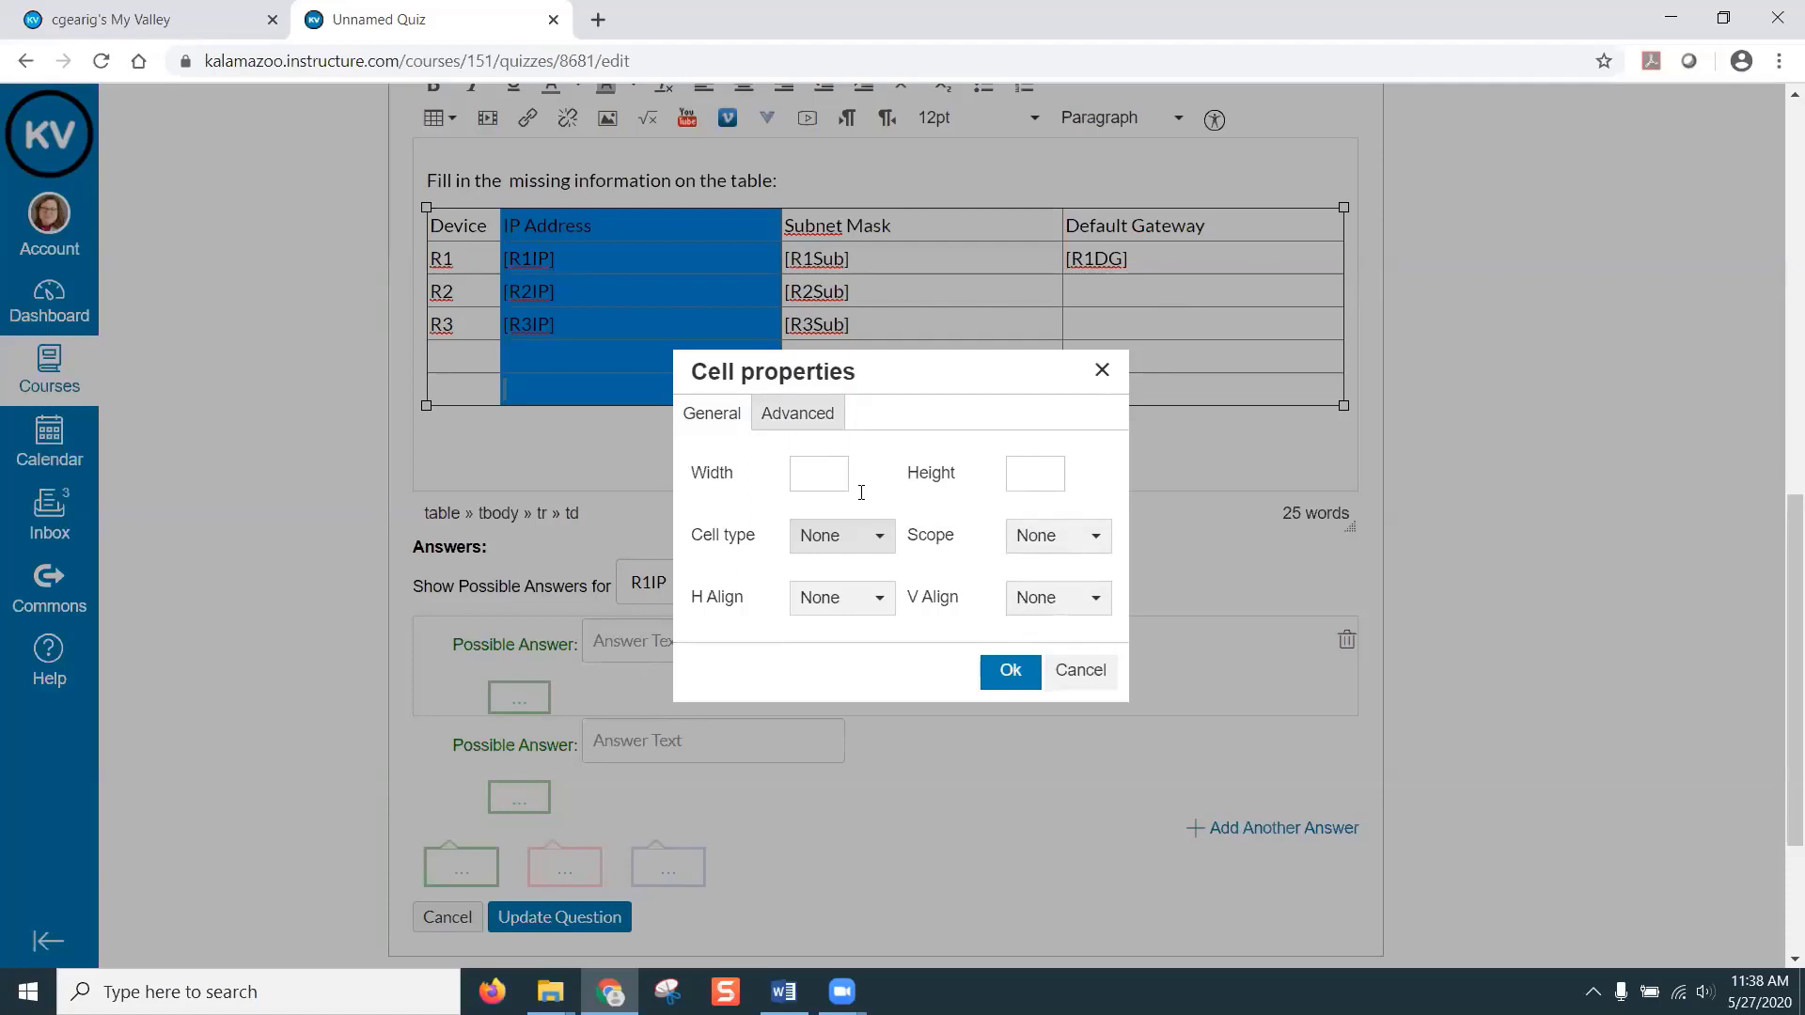
left_click(839, 475)
type("2")
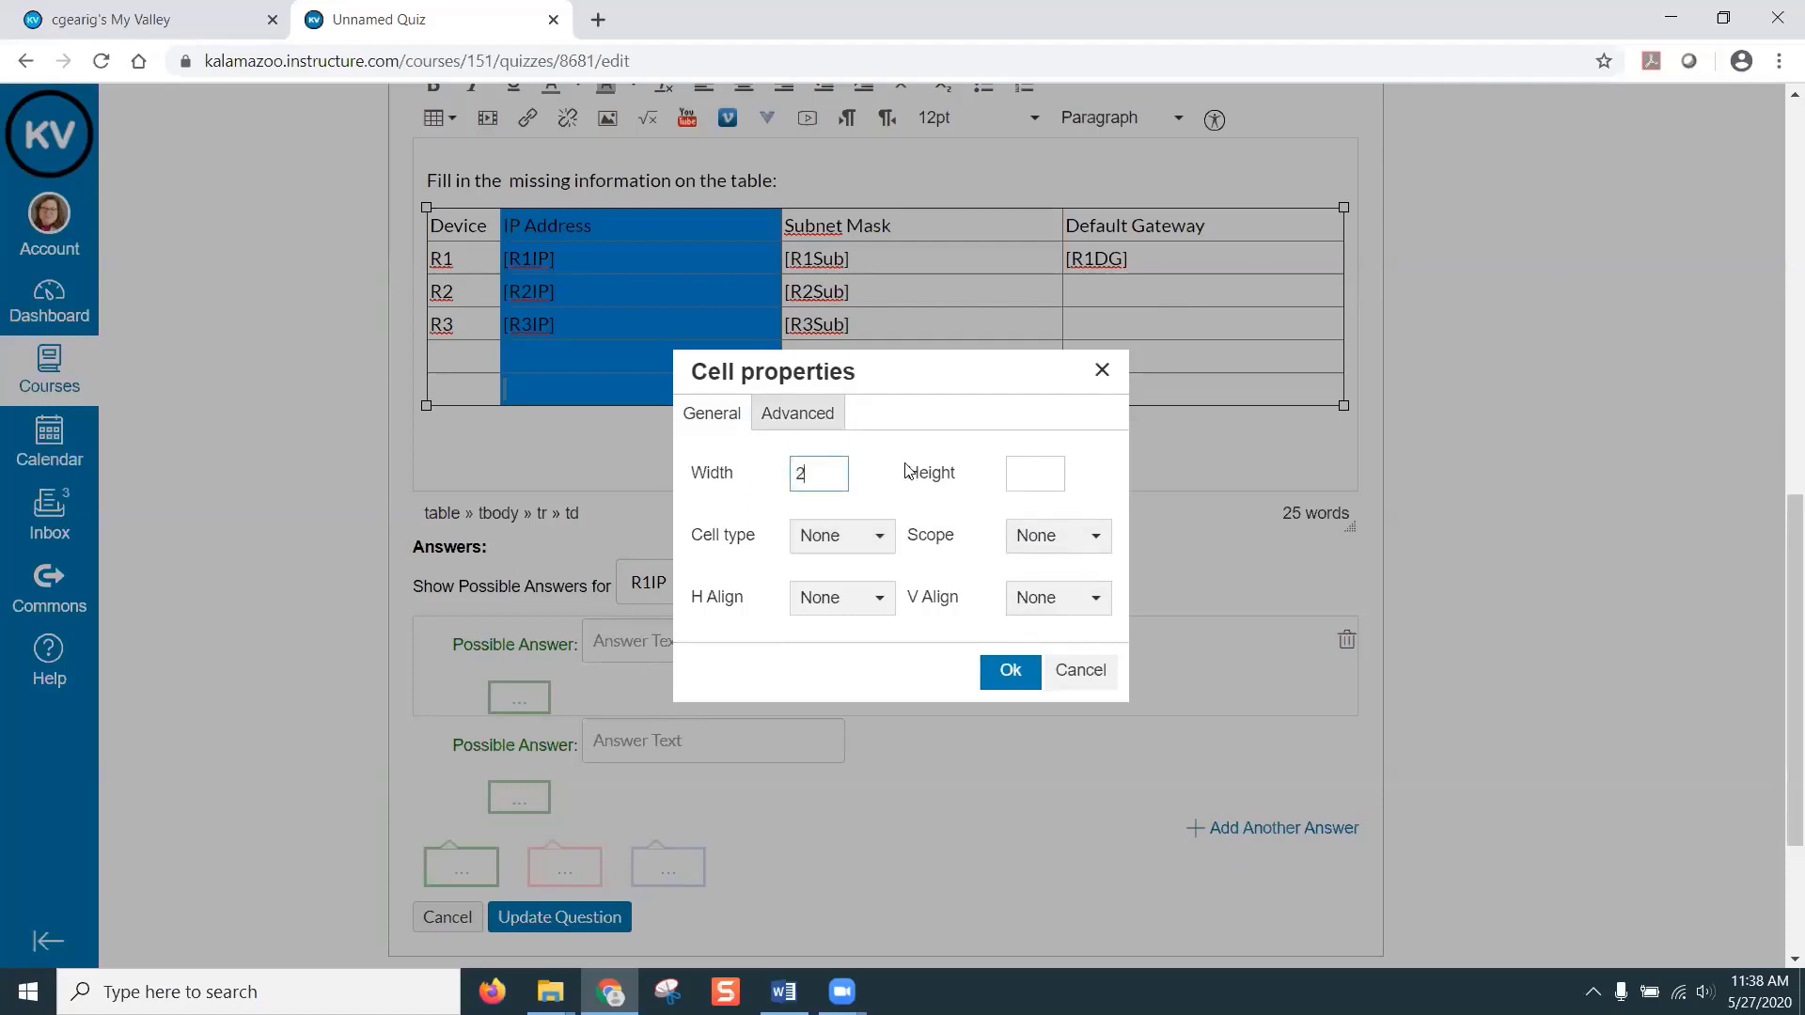
type("0%")
left_click(1010, 672)
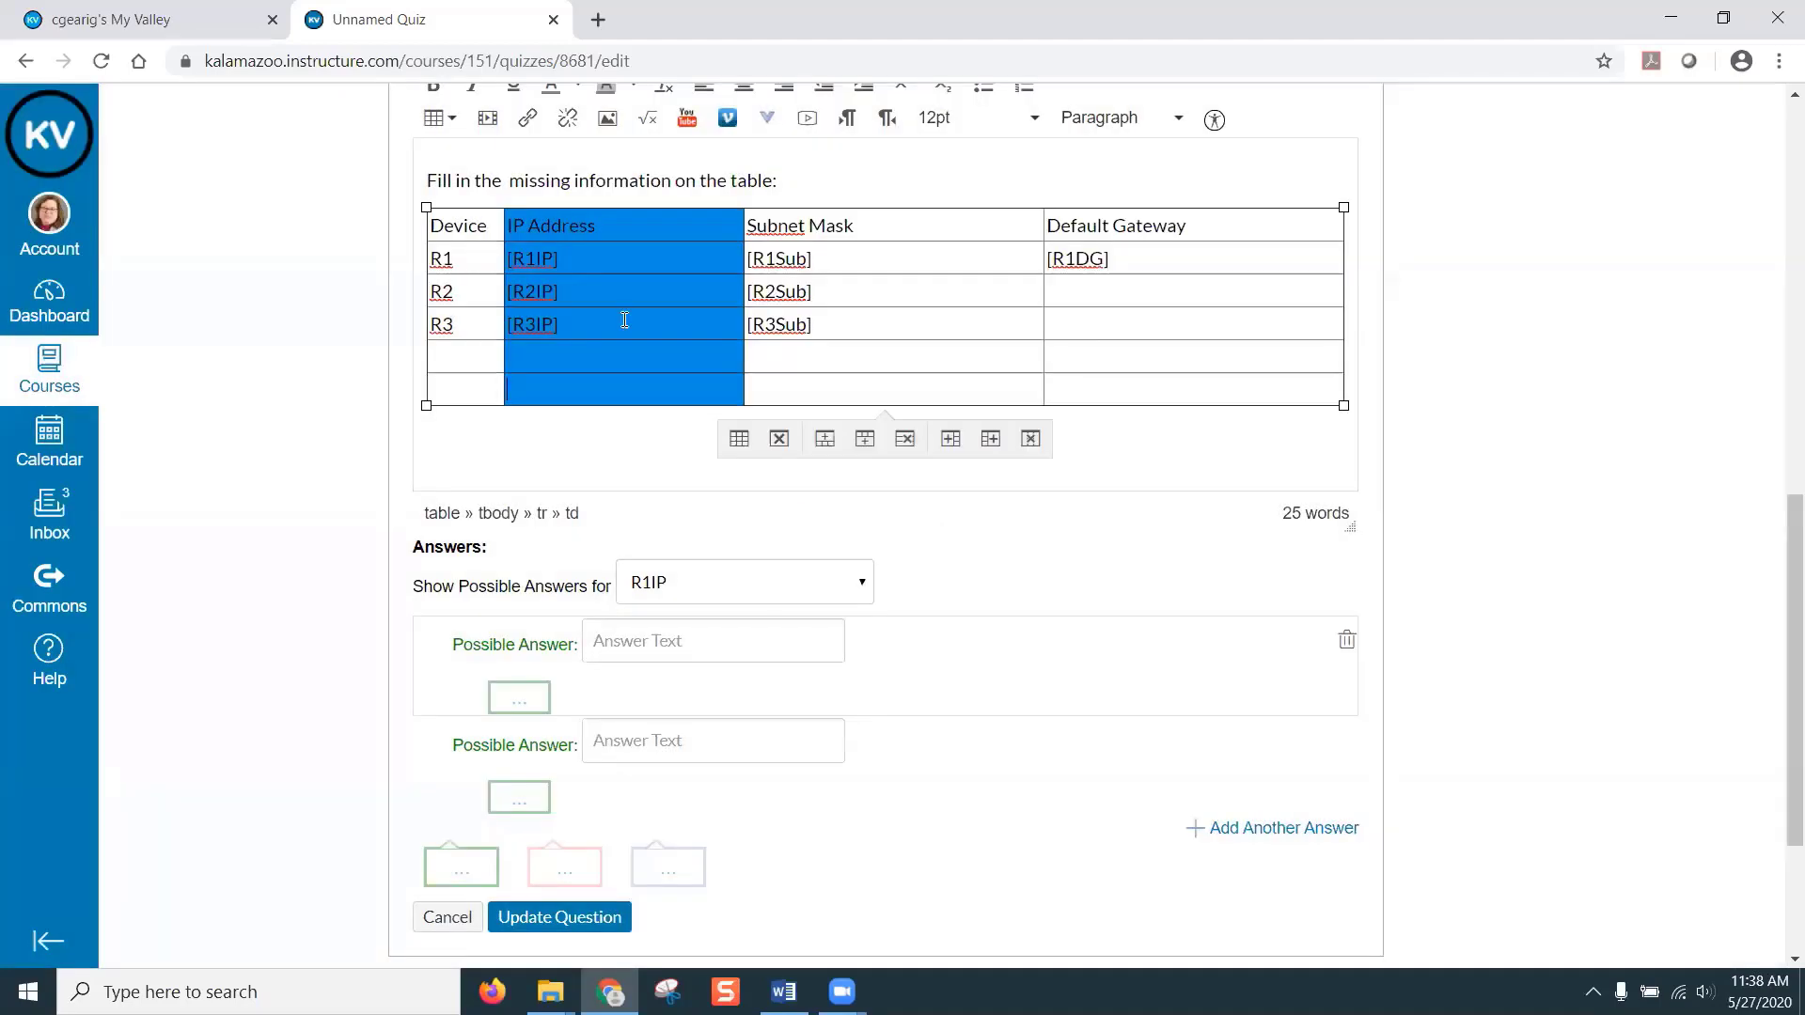
- Examine the HTML source of the question's table, then return to the rich content editor
left_click(925, 228)
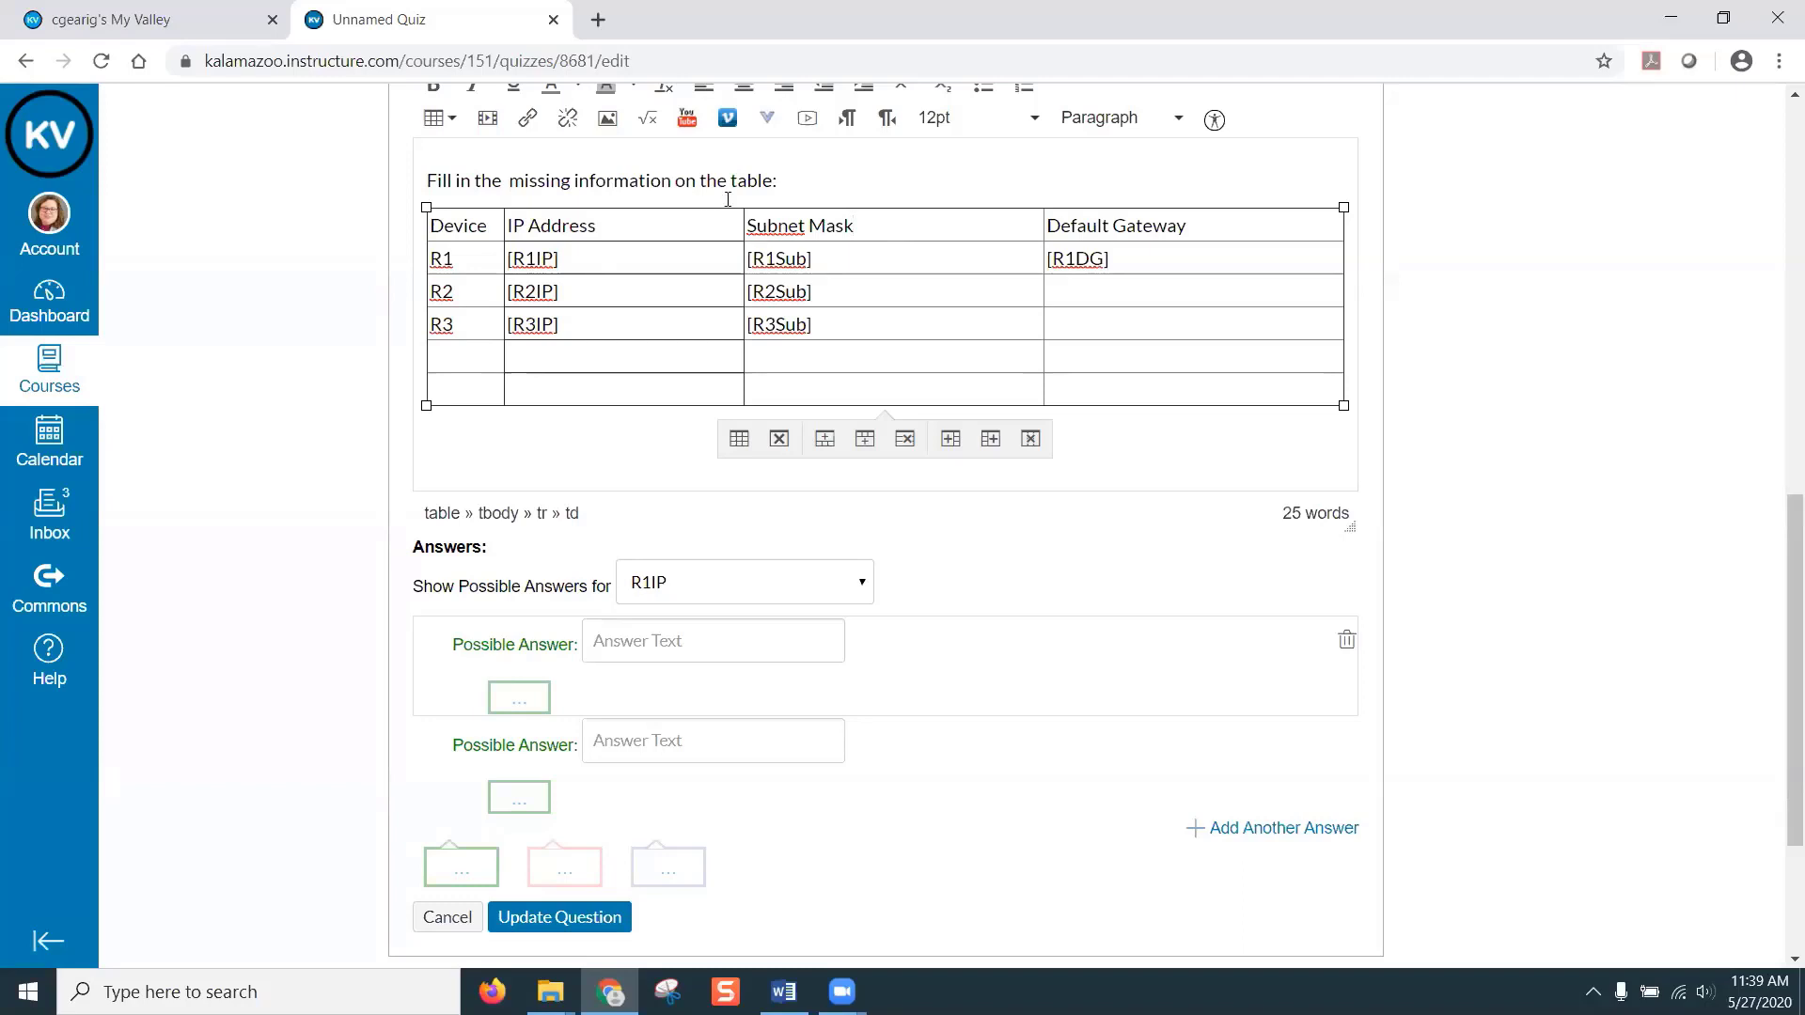
left_click(820, 183)
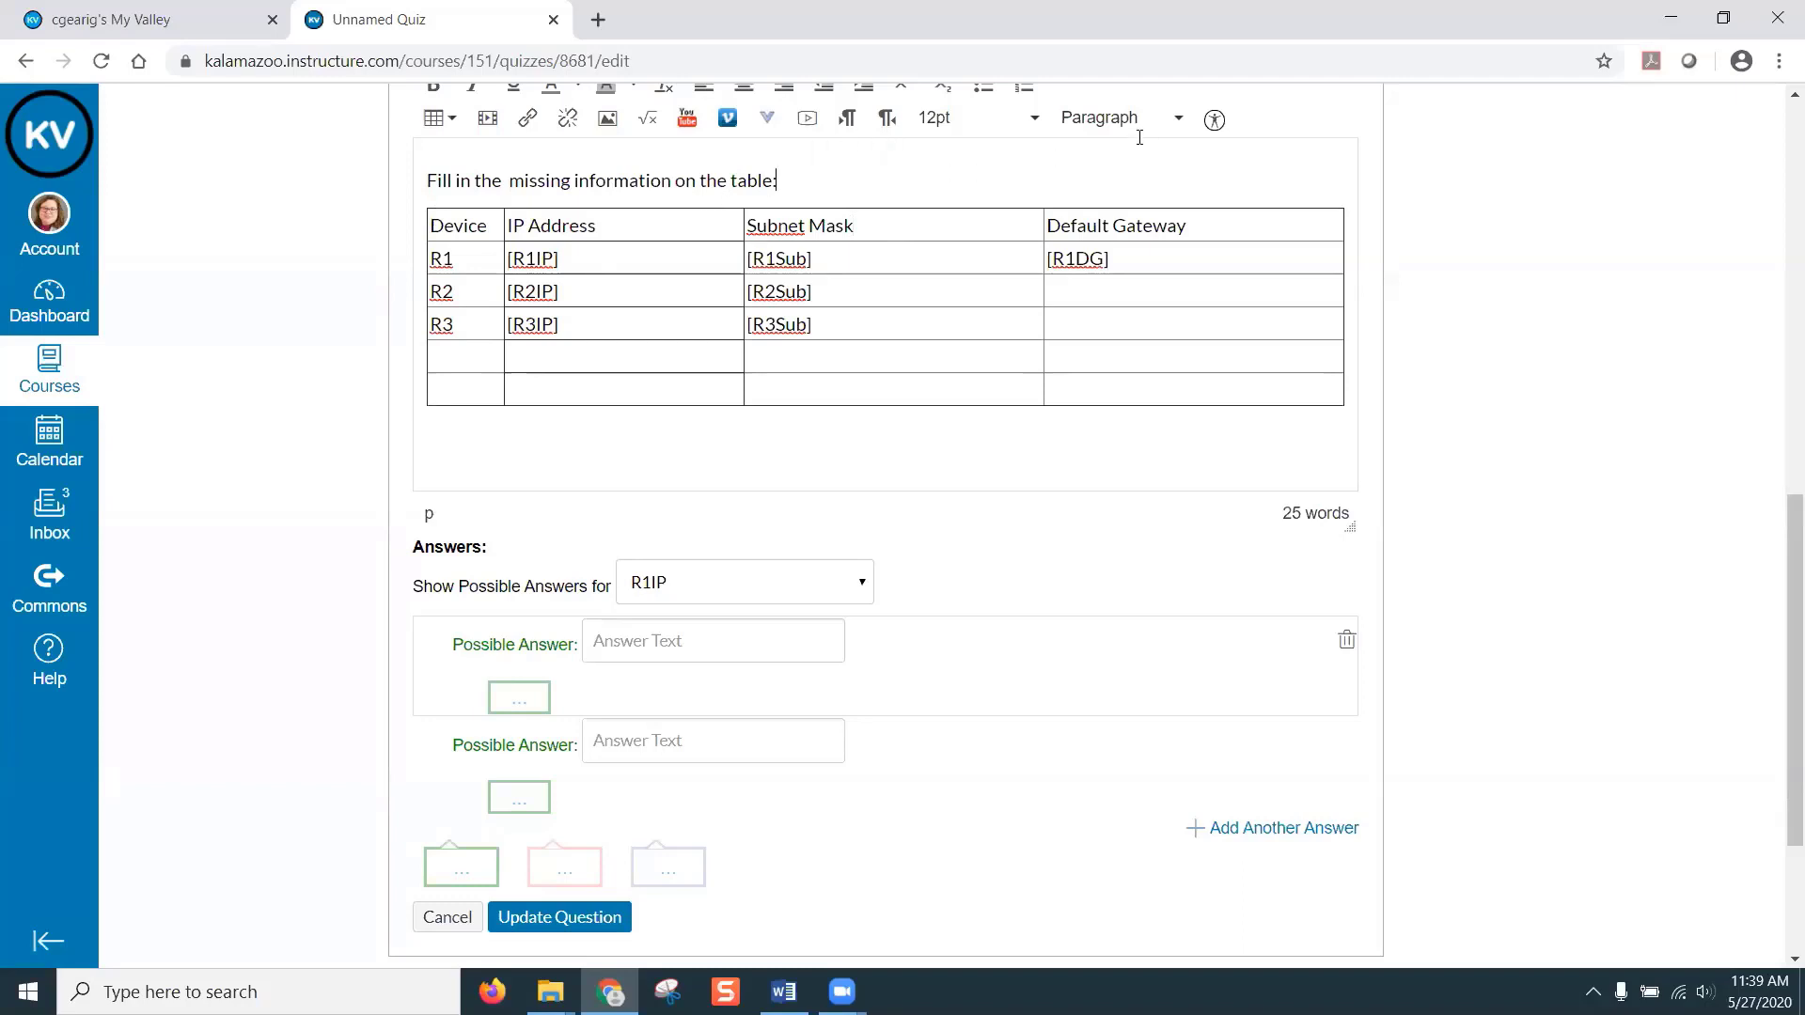
scroll(1175, 282, "up", 4)
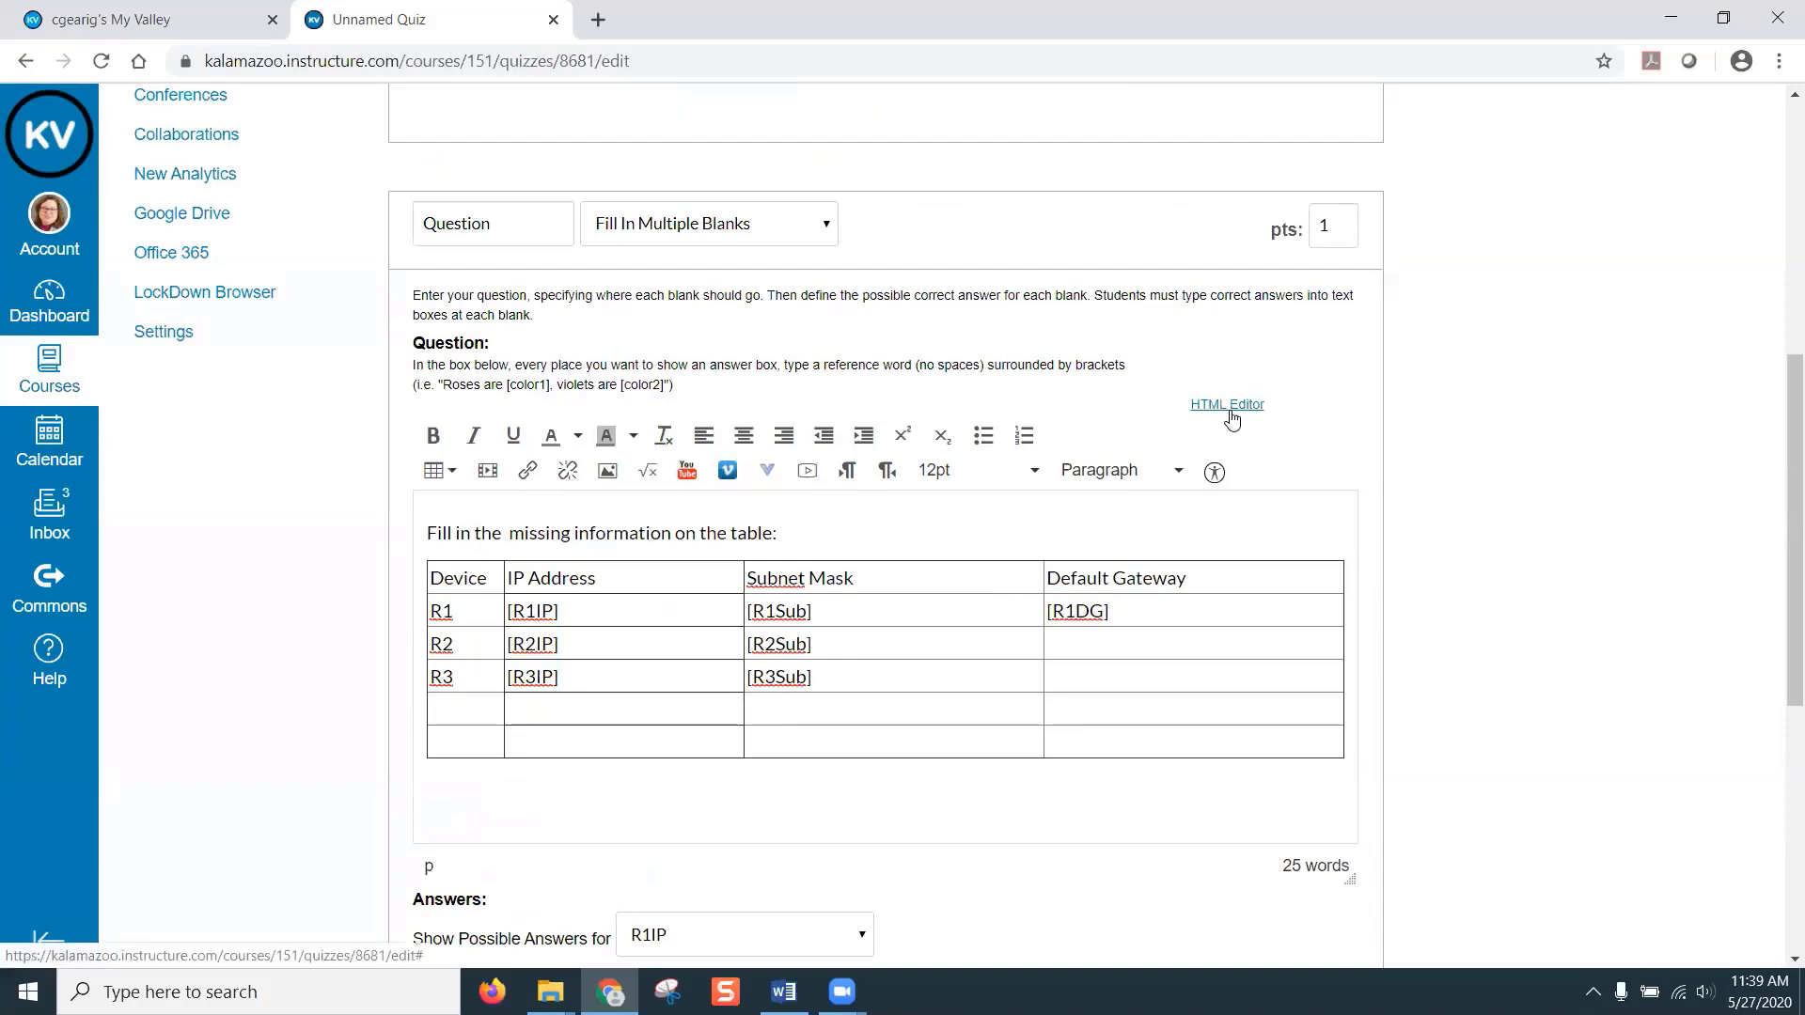
left_click(1232, 414)
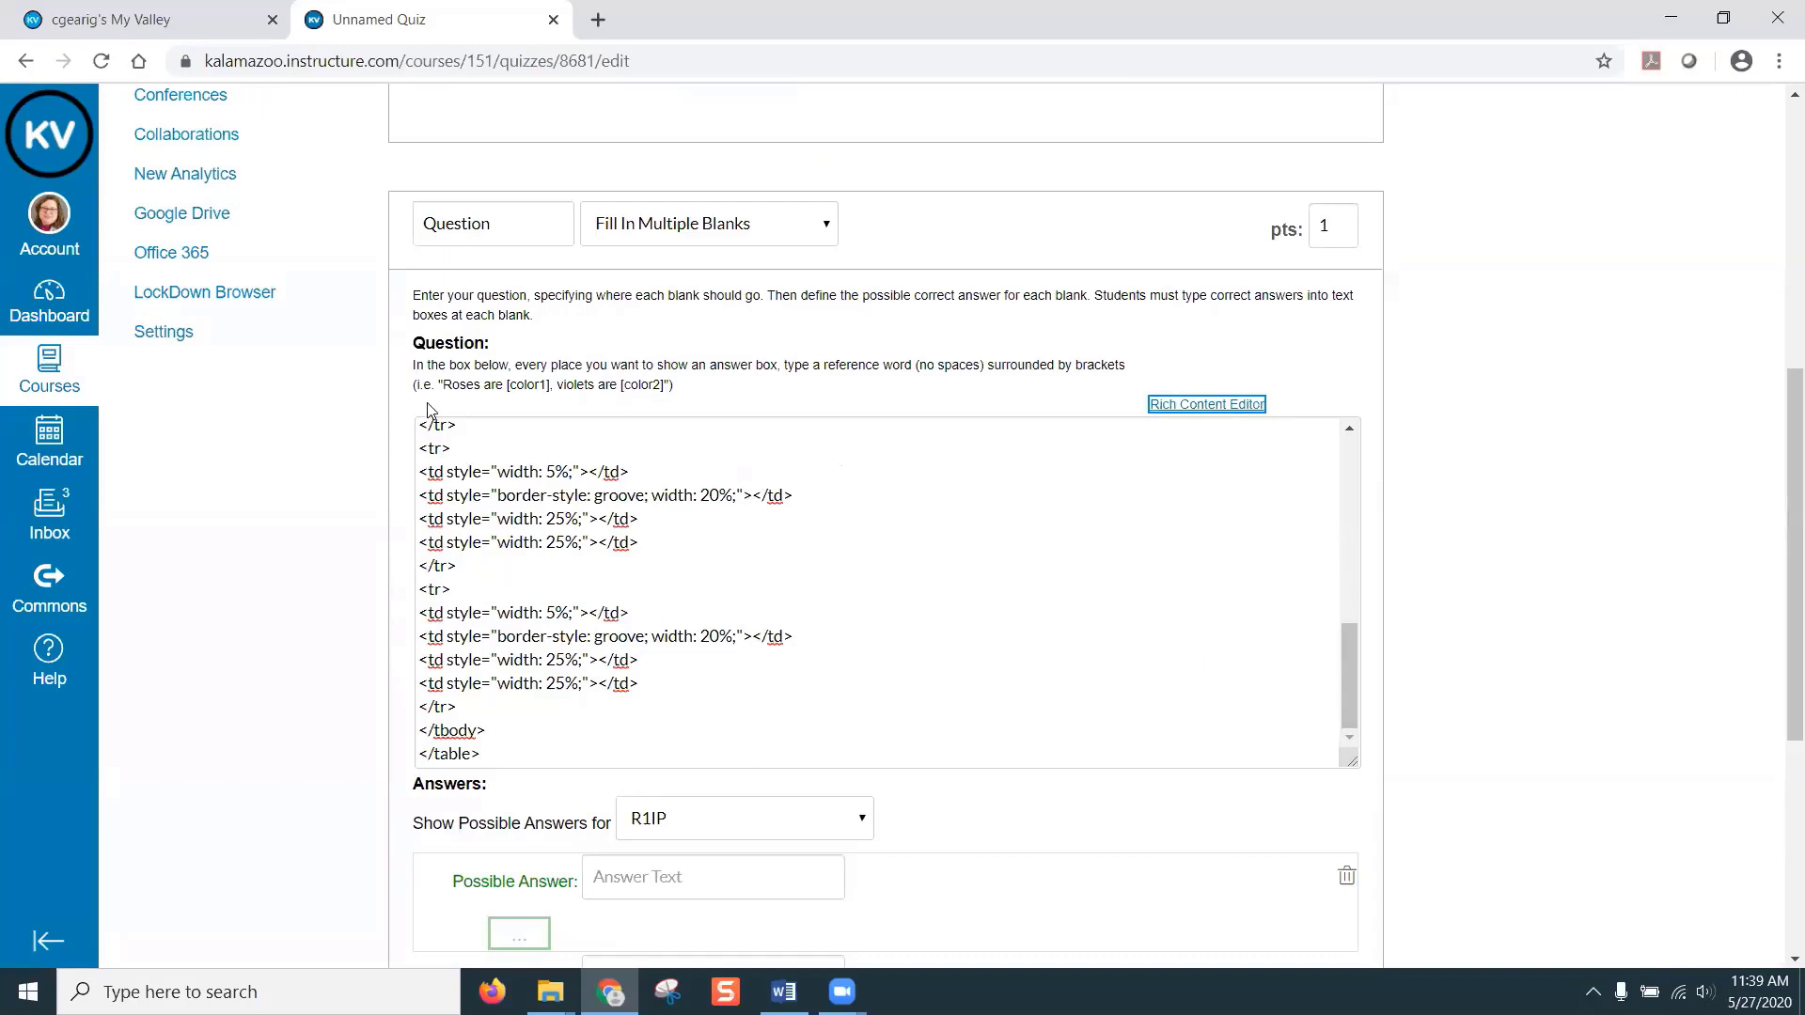
left_click(521, 688)
scroll(526, 611, "down", 3)
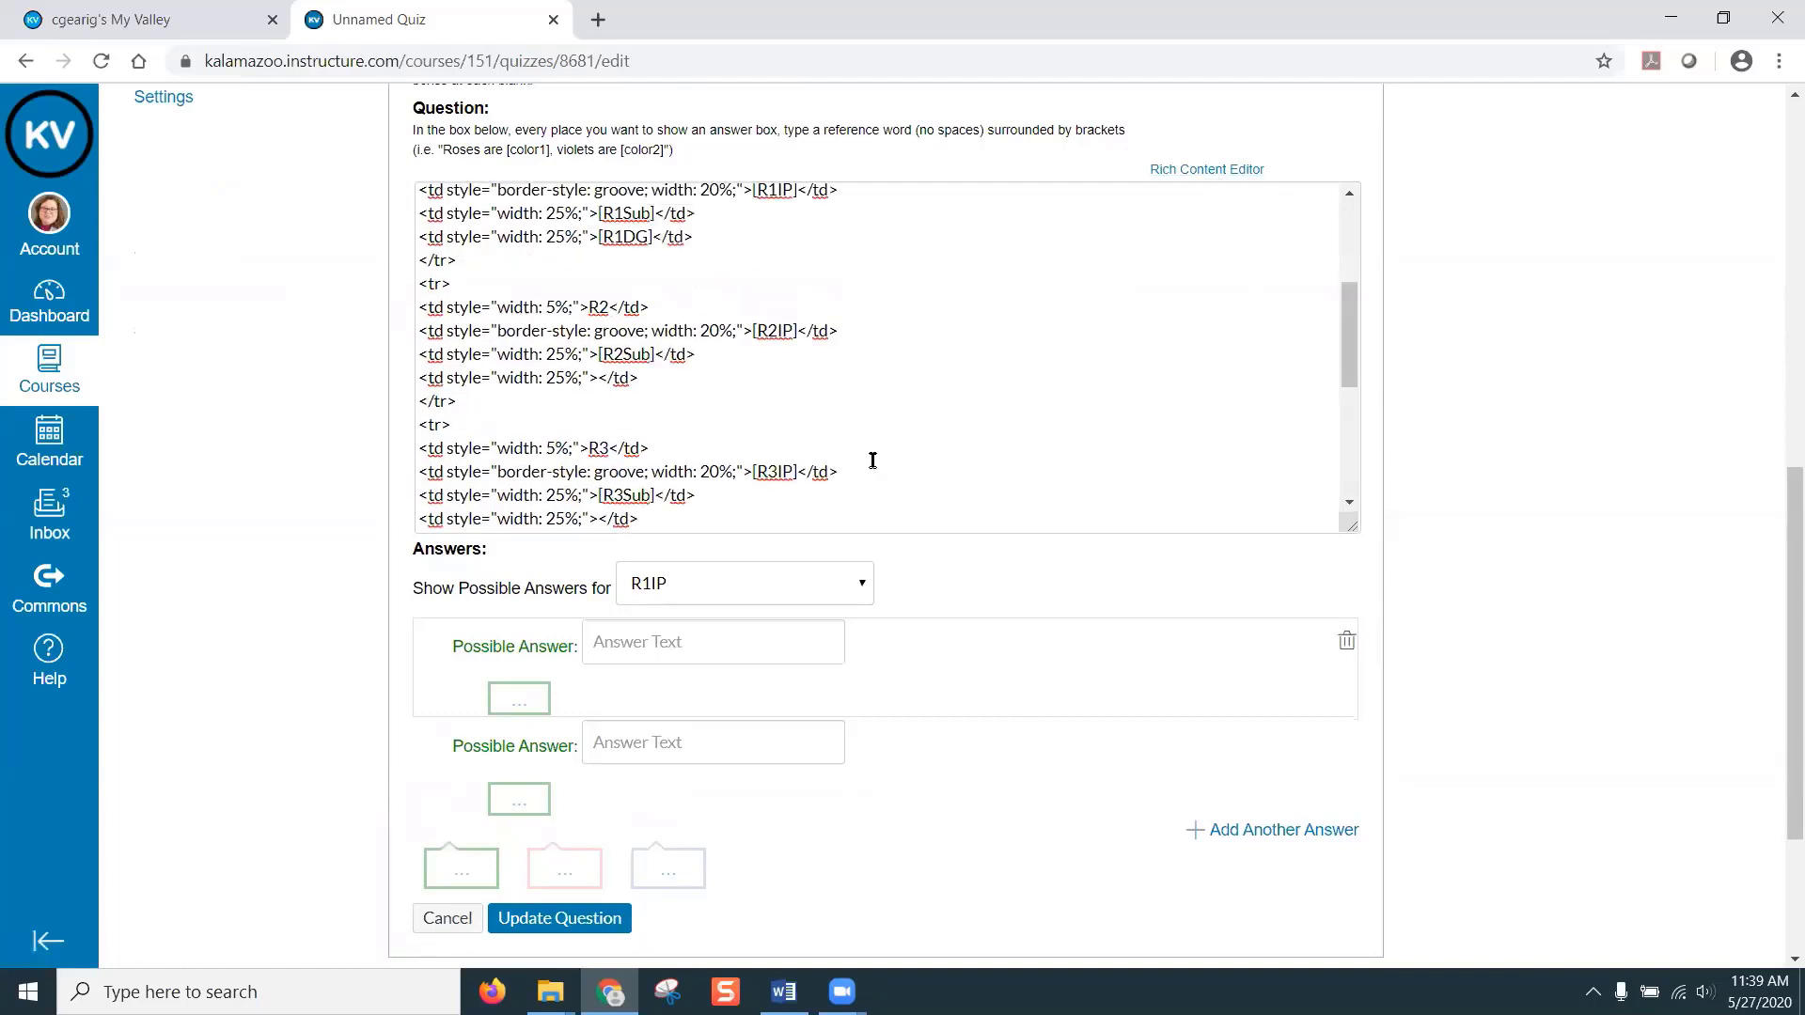
scroll(872, 461, "up", 3)
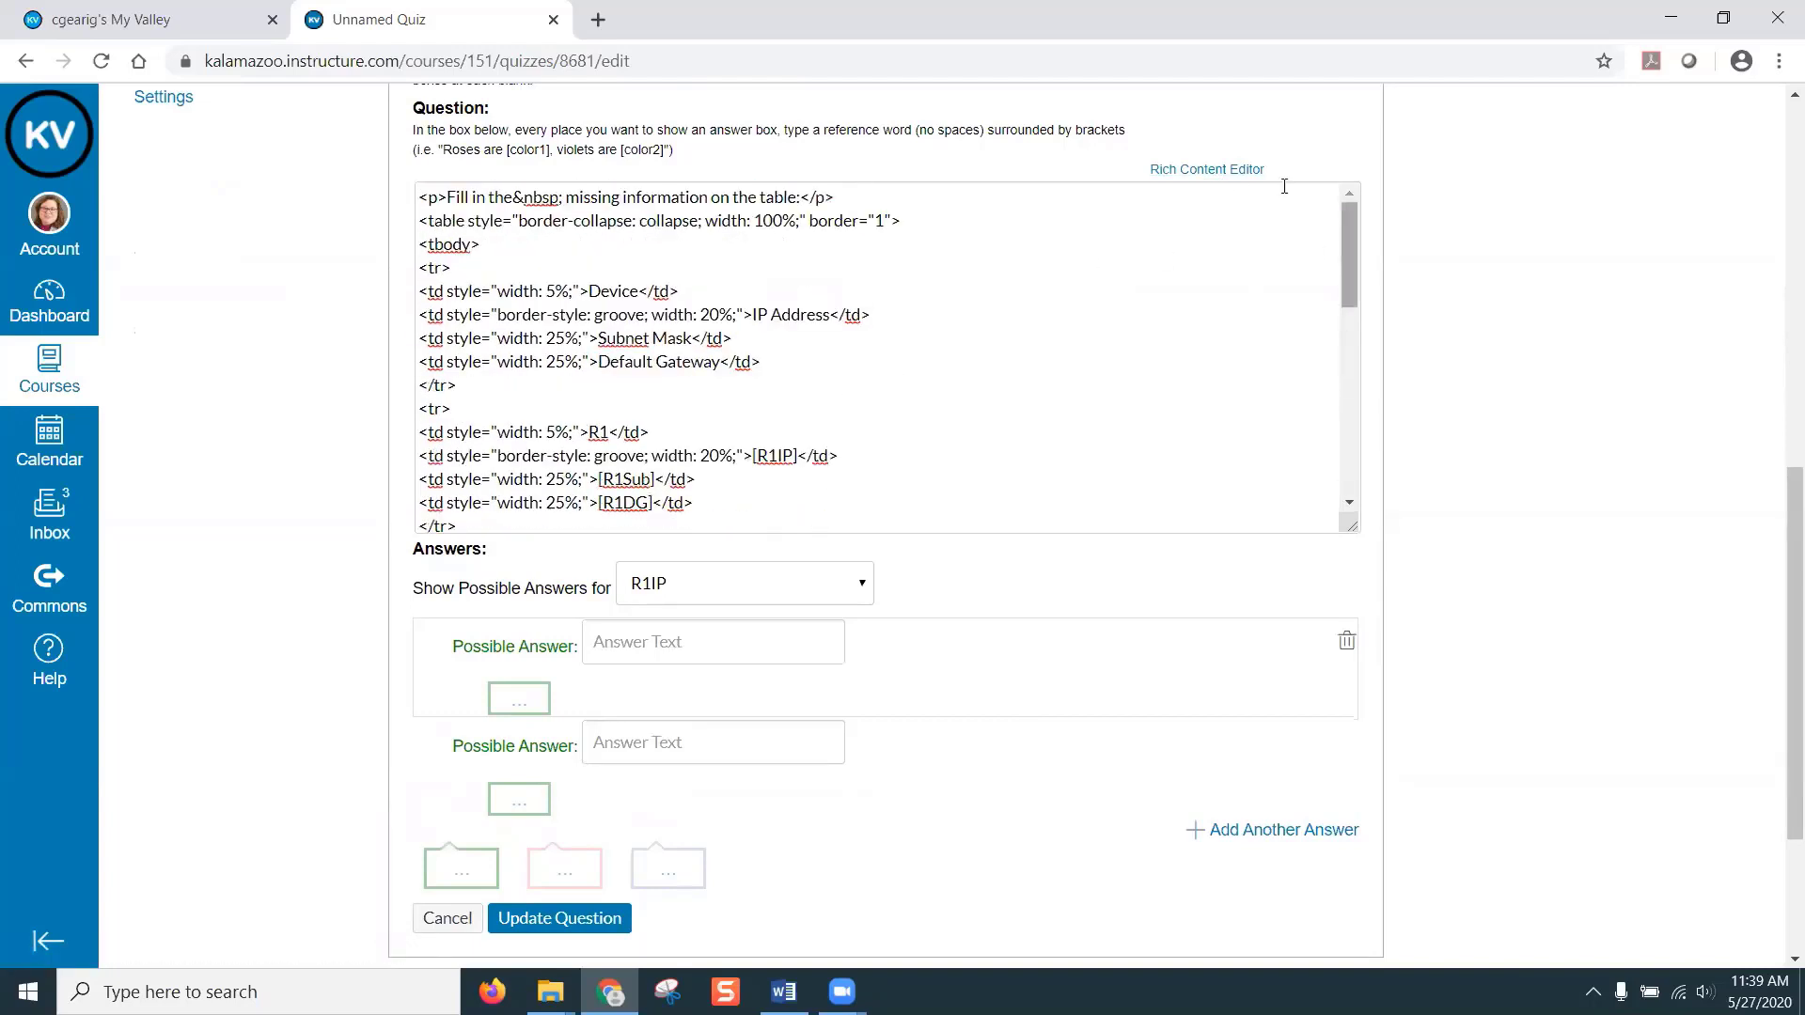
left_click(1226, 172)
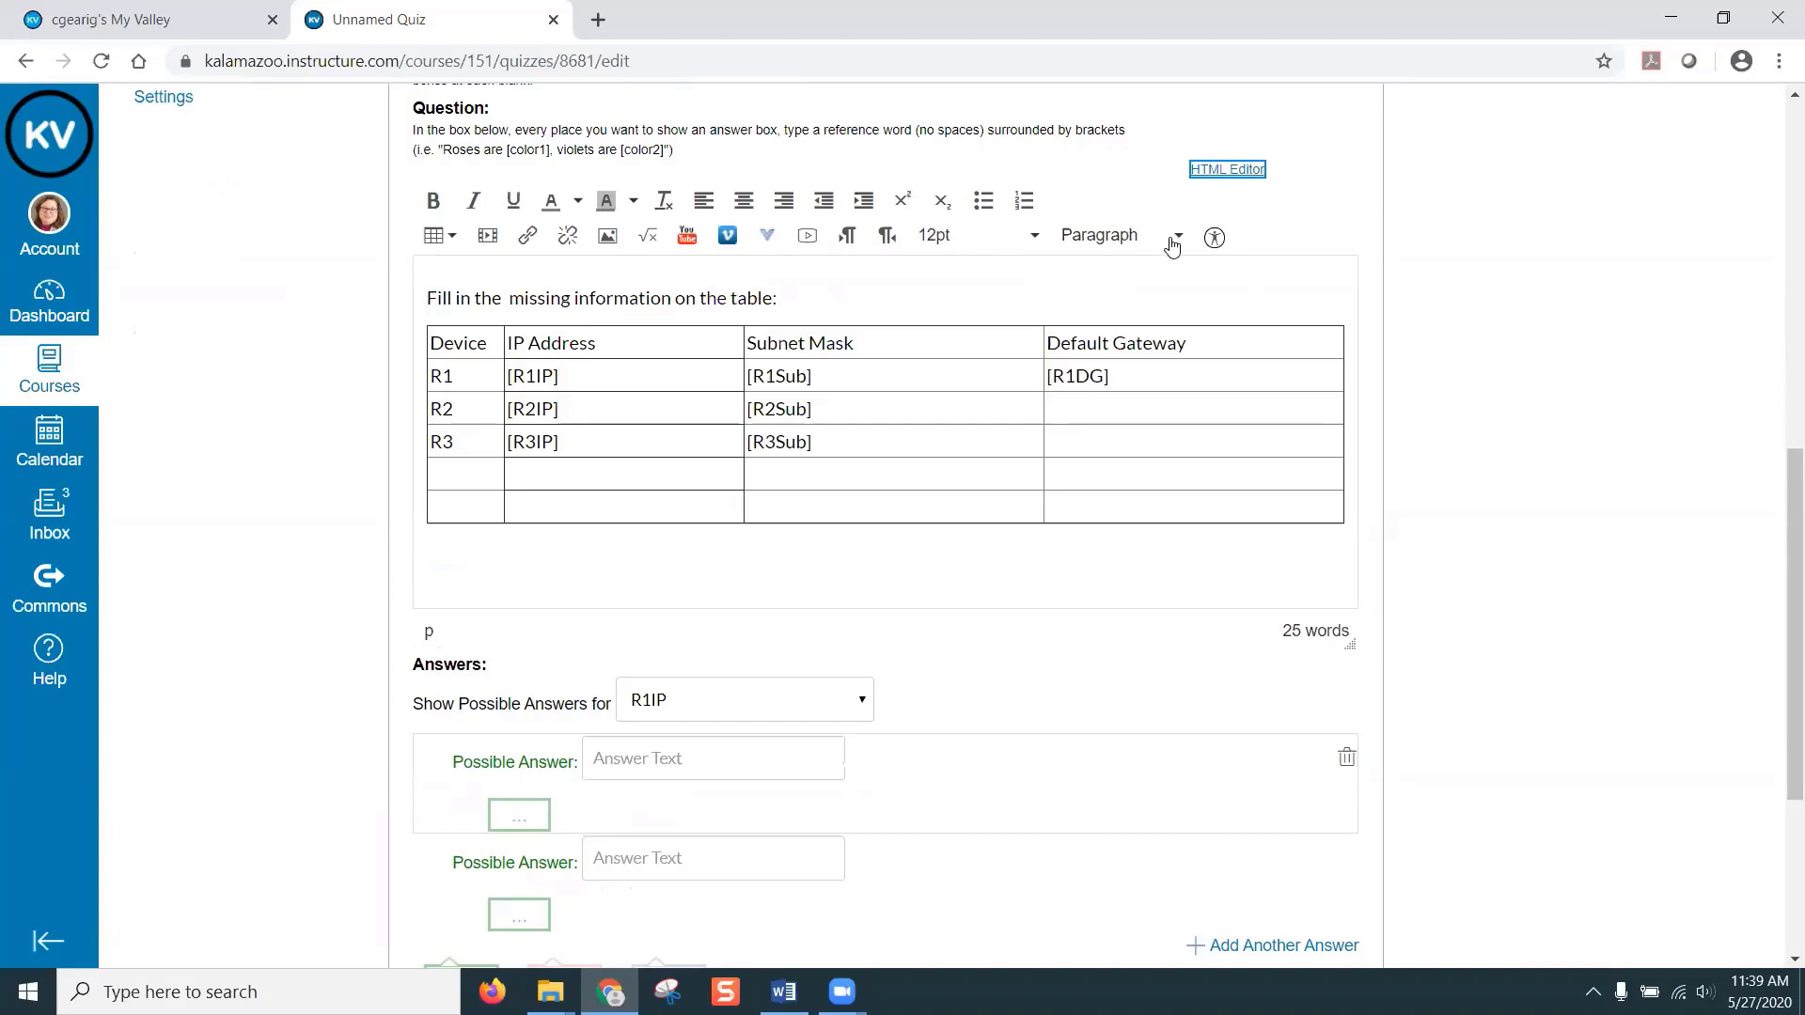
- Format the table's heading row from Device to Default Gateway as Header 3
left_click(1172, 241)
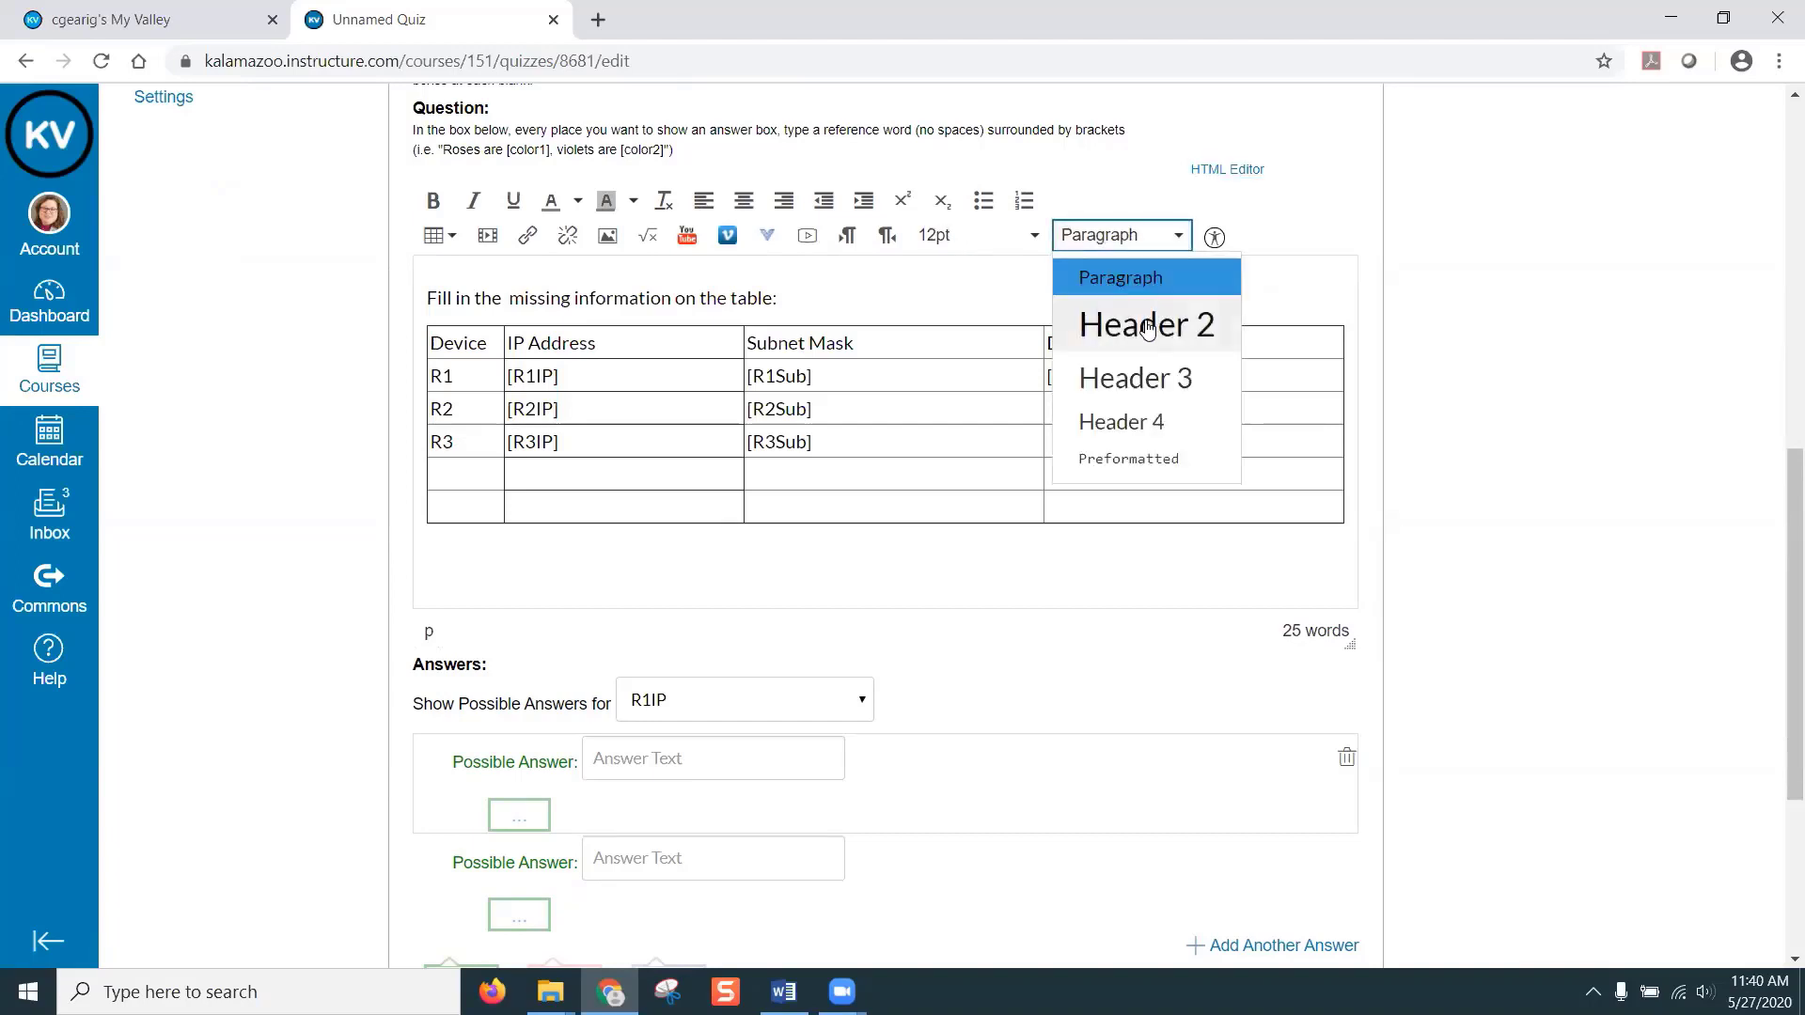
left_click(643, 335)
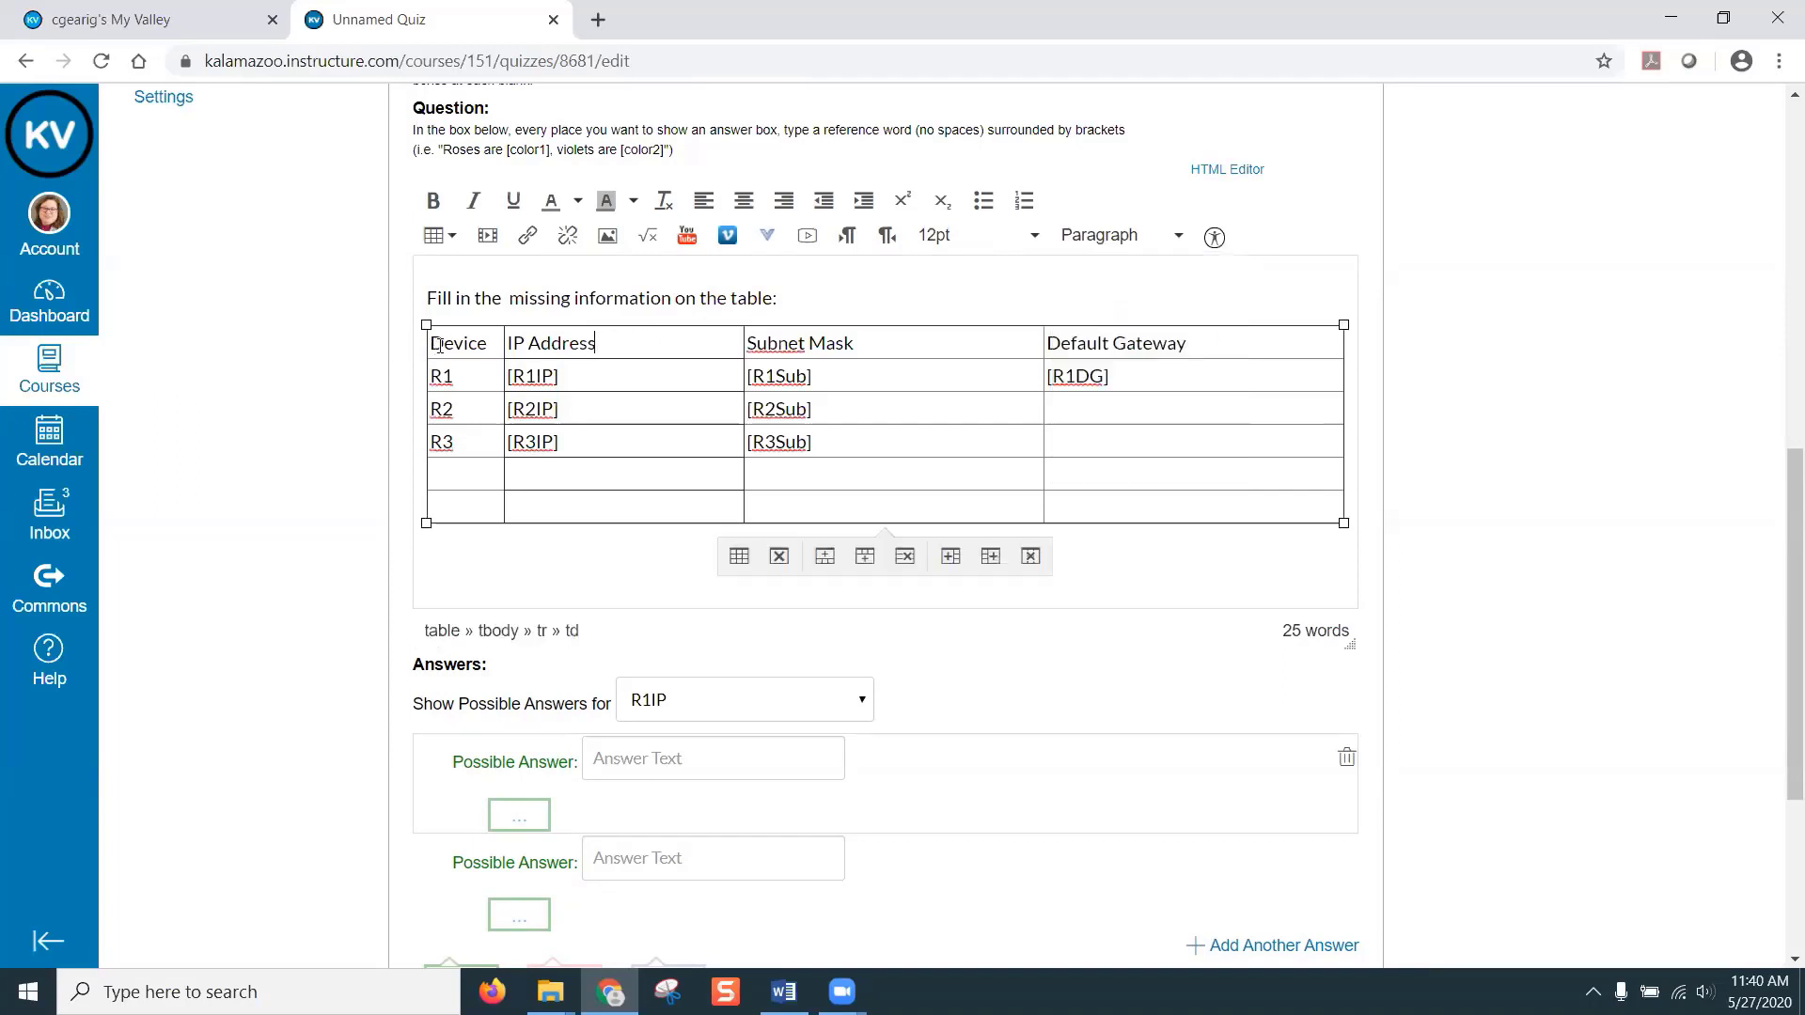
left_click_drag(435, 344, 1144, 344)
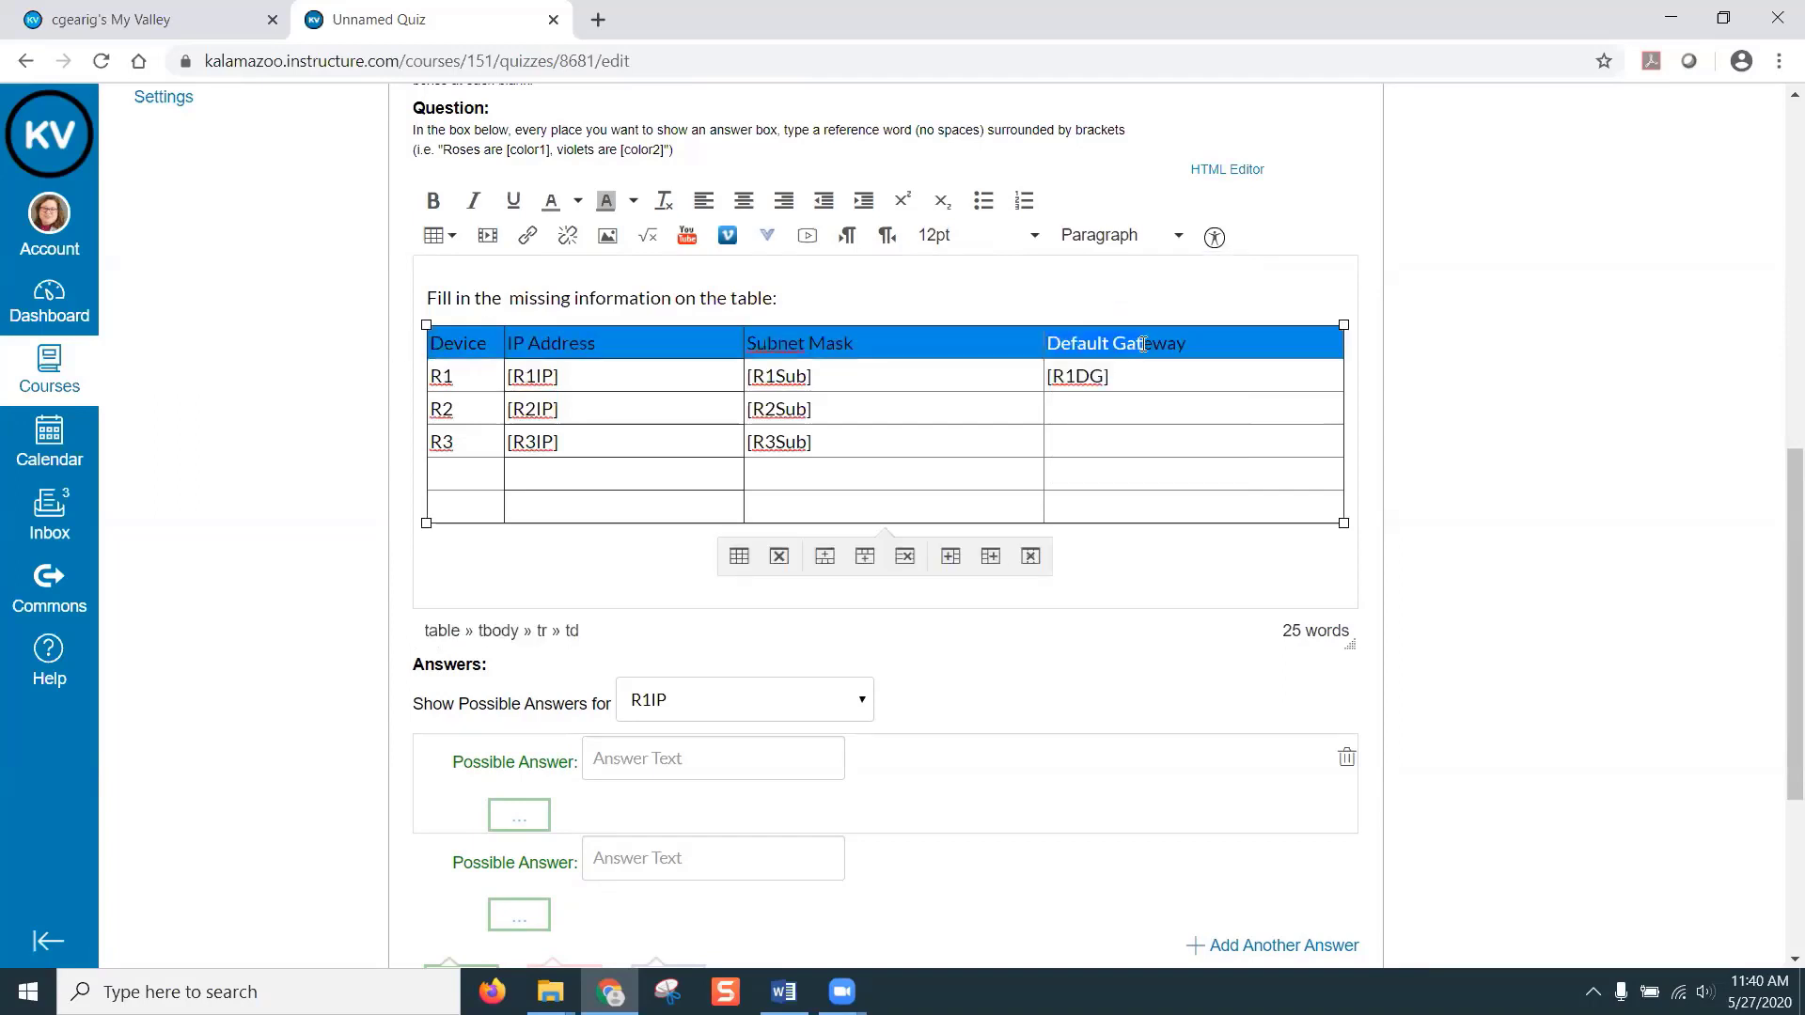
left_click(1174, 236)
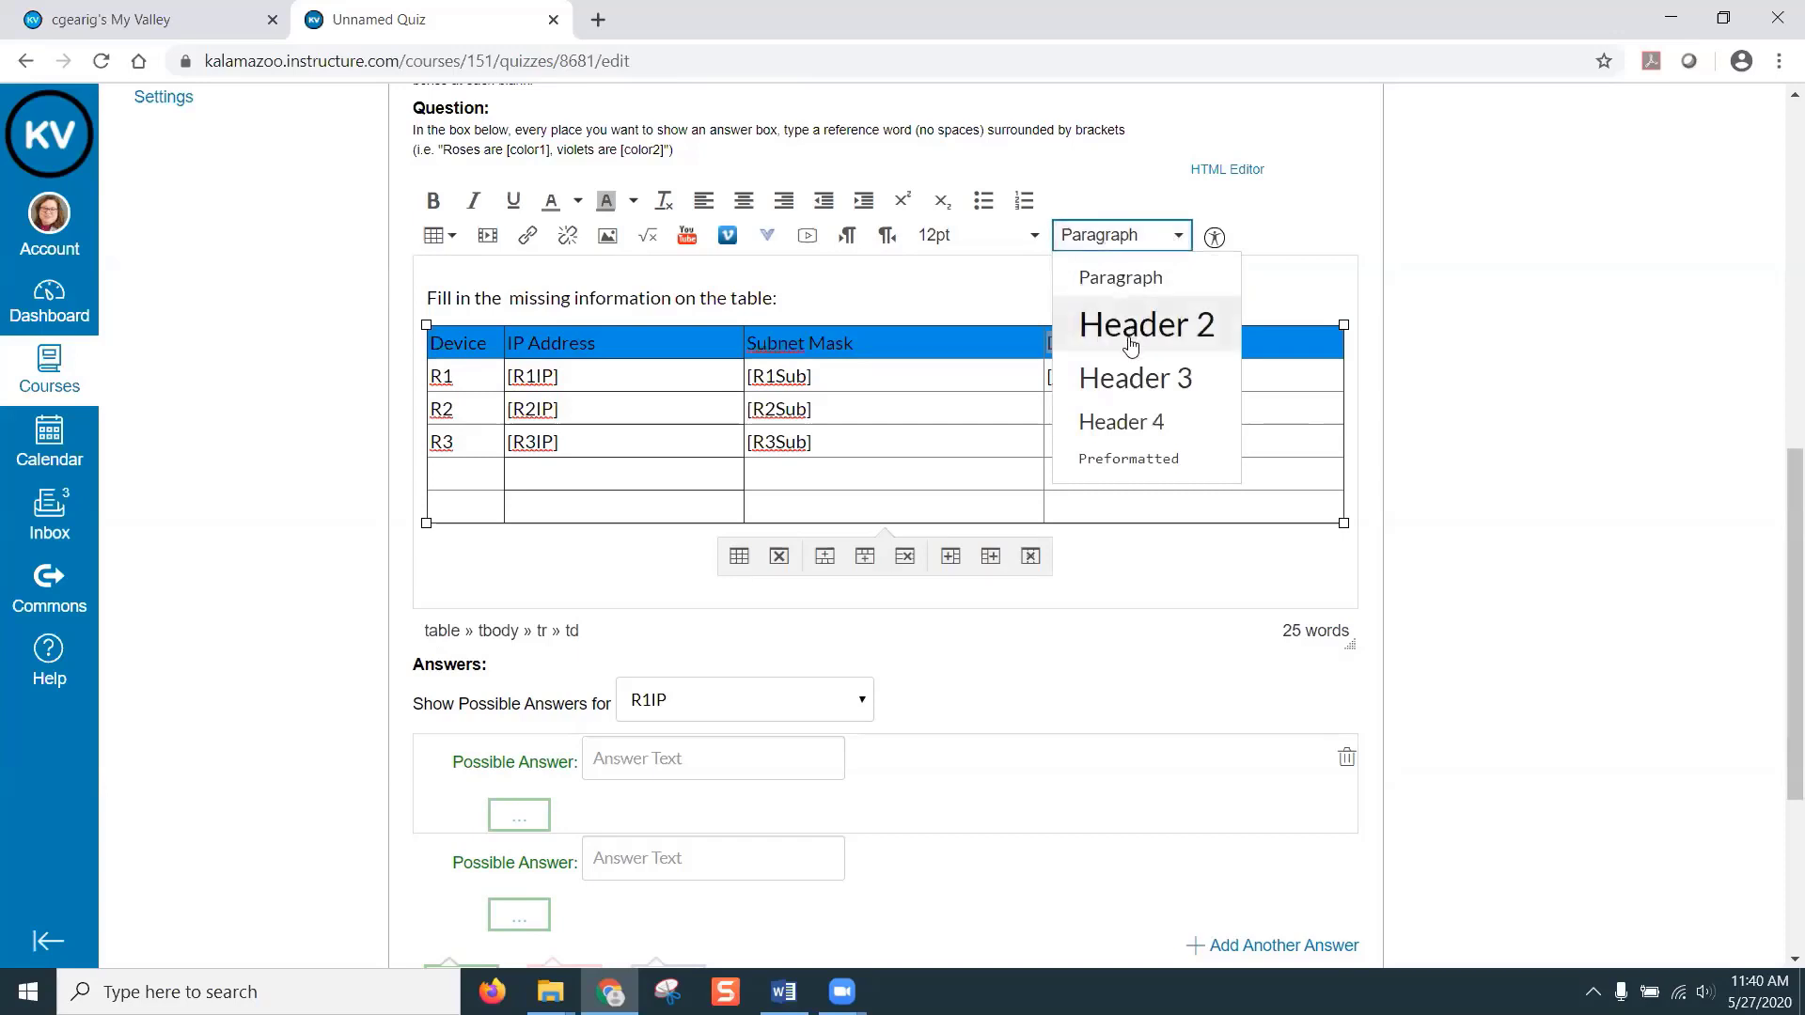
left_click(1135, 393)
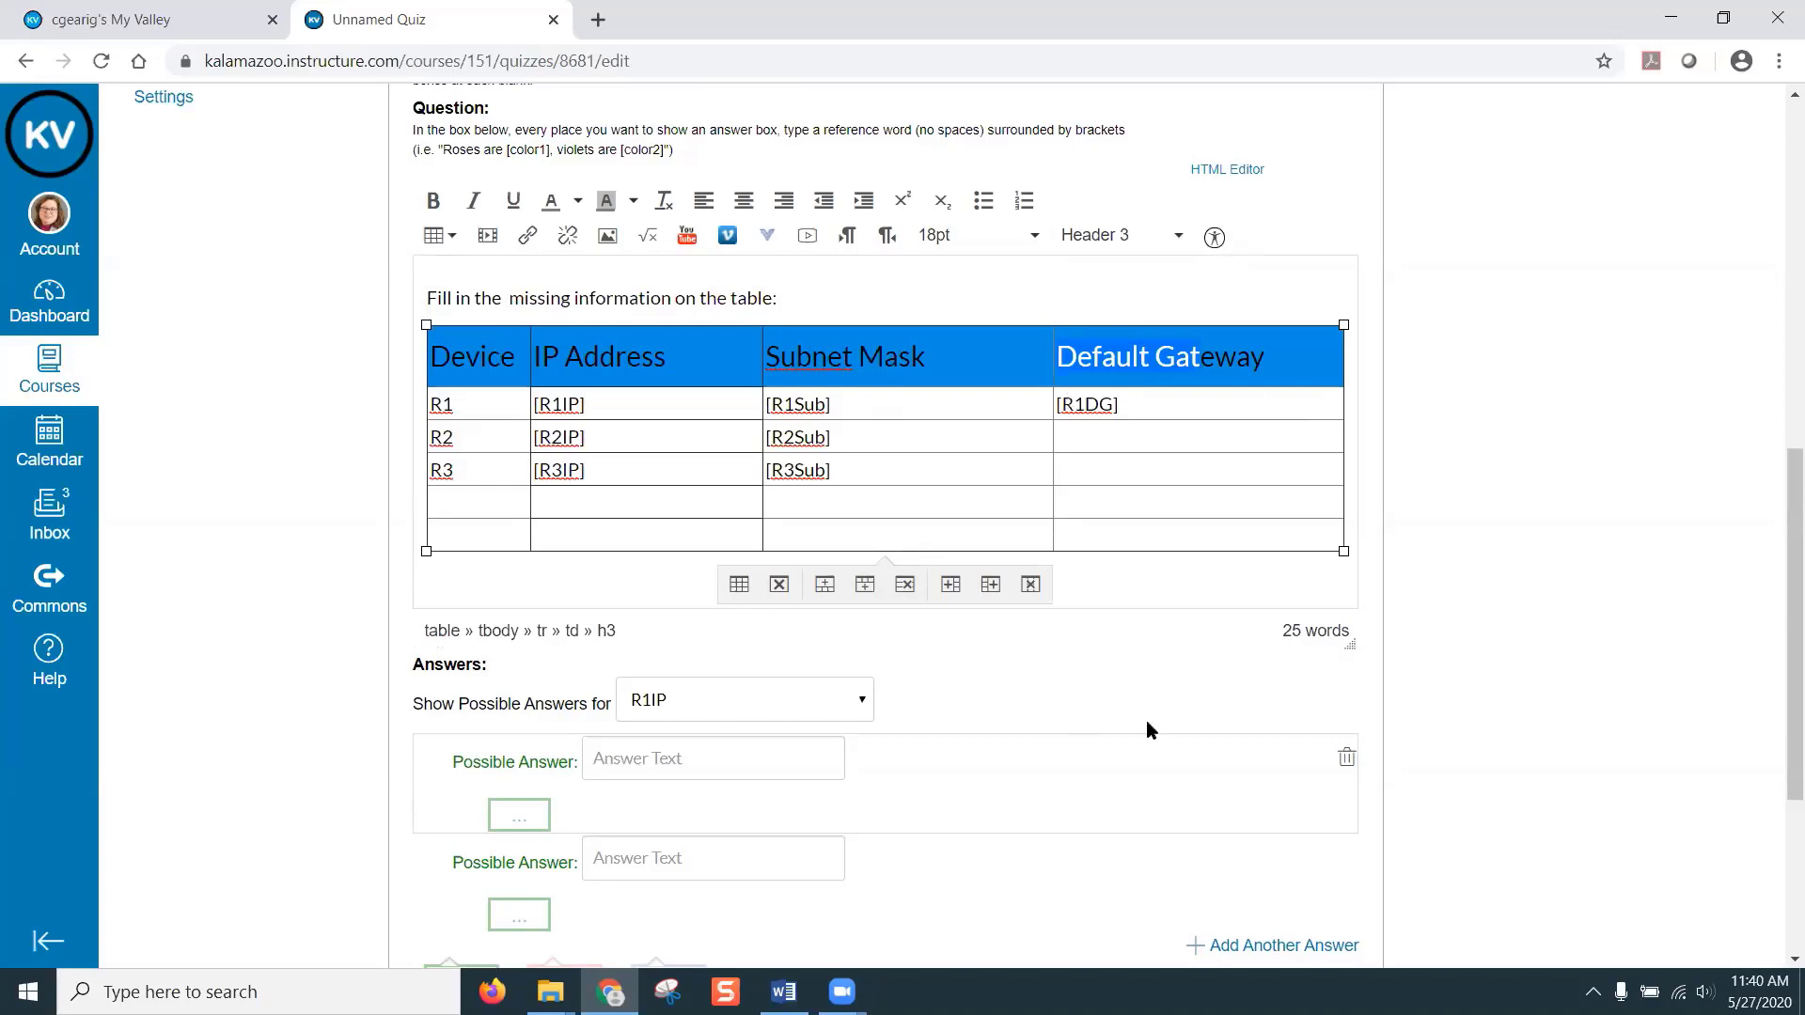
- Try to update the question, and enter 192.168.0.0 /25 as a possible answer for the R1IP blank
scroll(1192, 632, "down", 4)
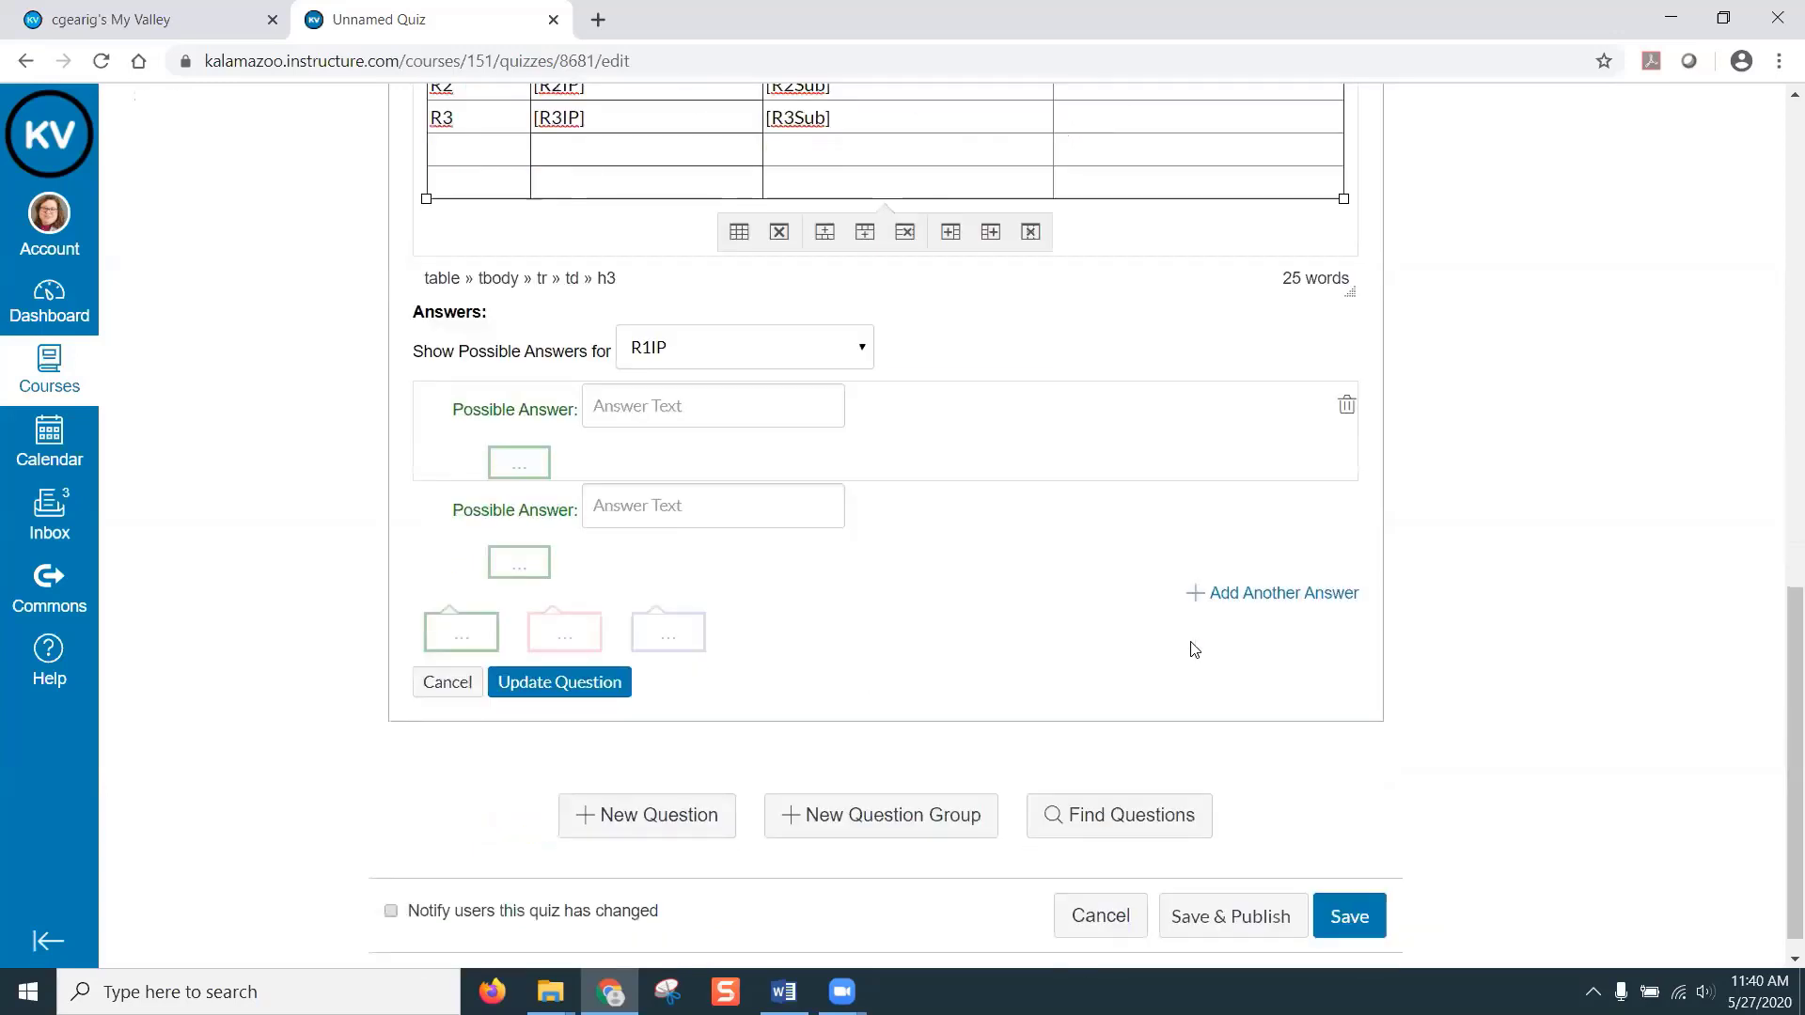
left_click(538, 685)
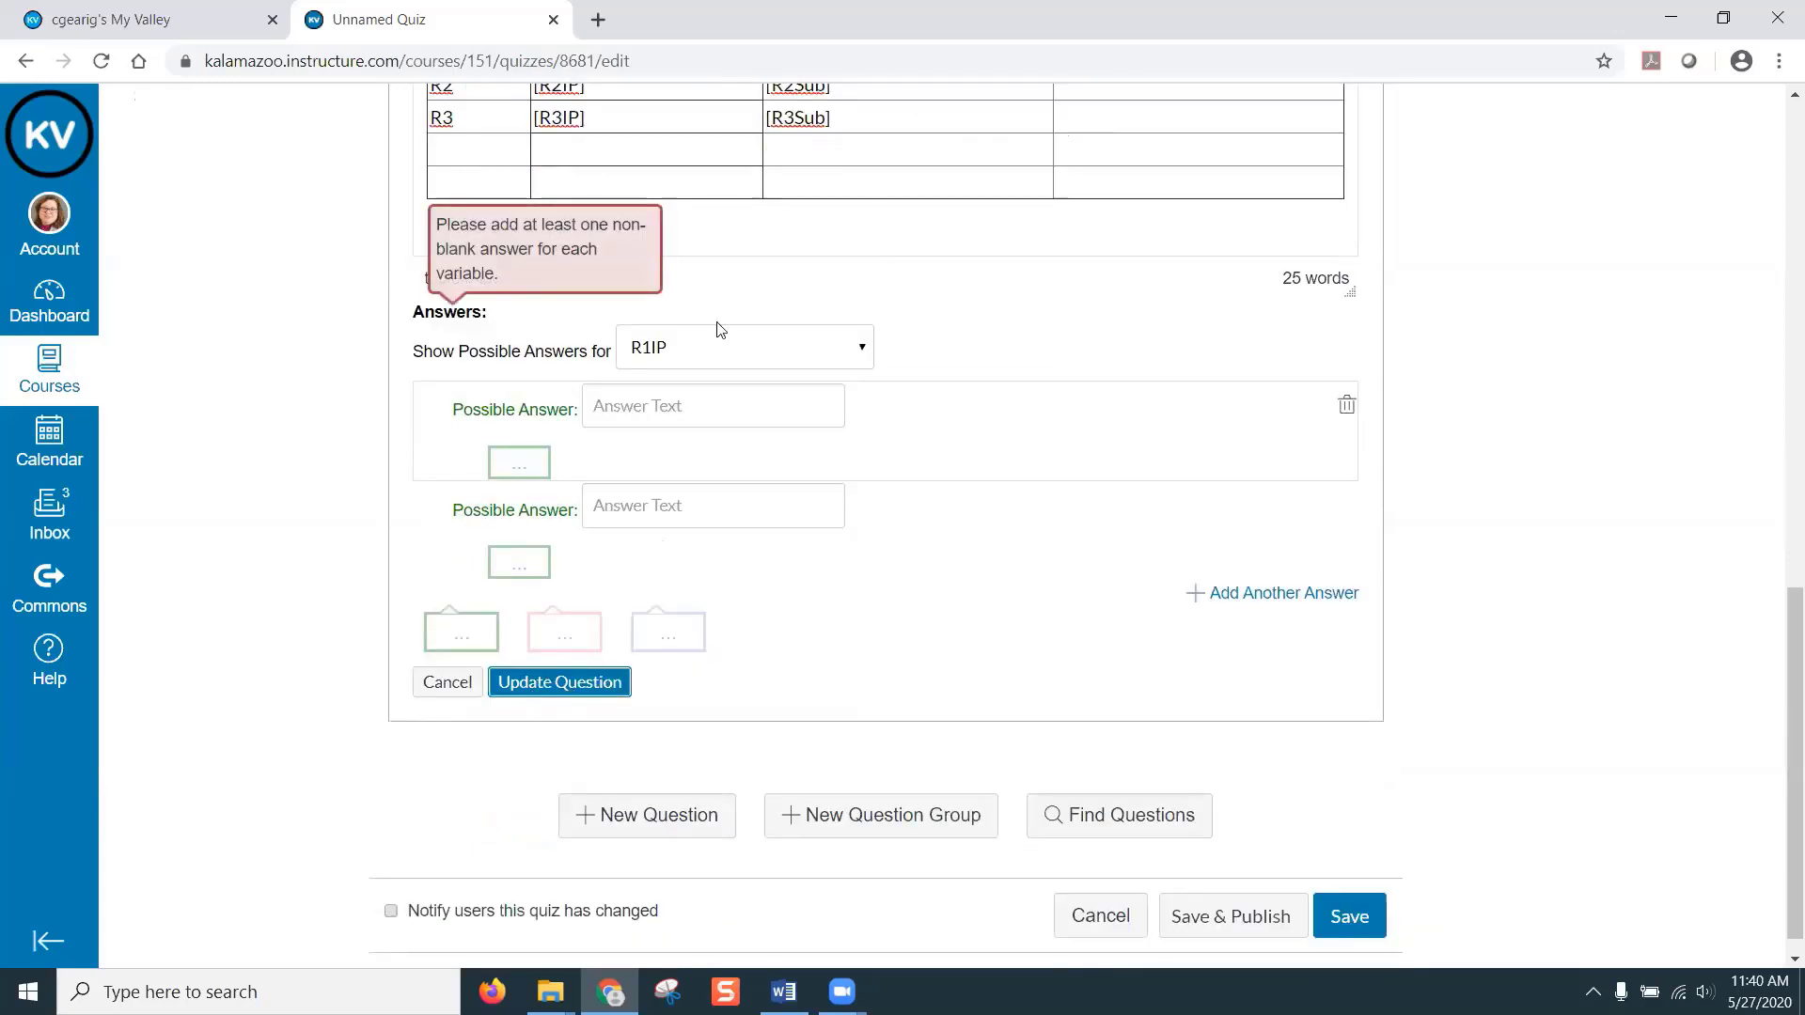
left_click(686, 406)
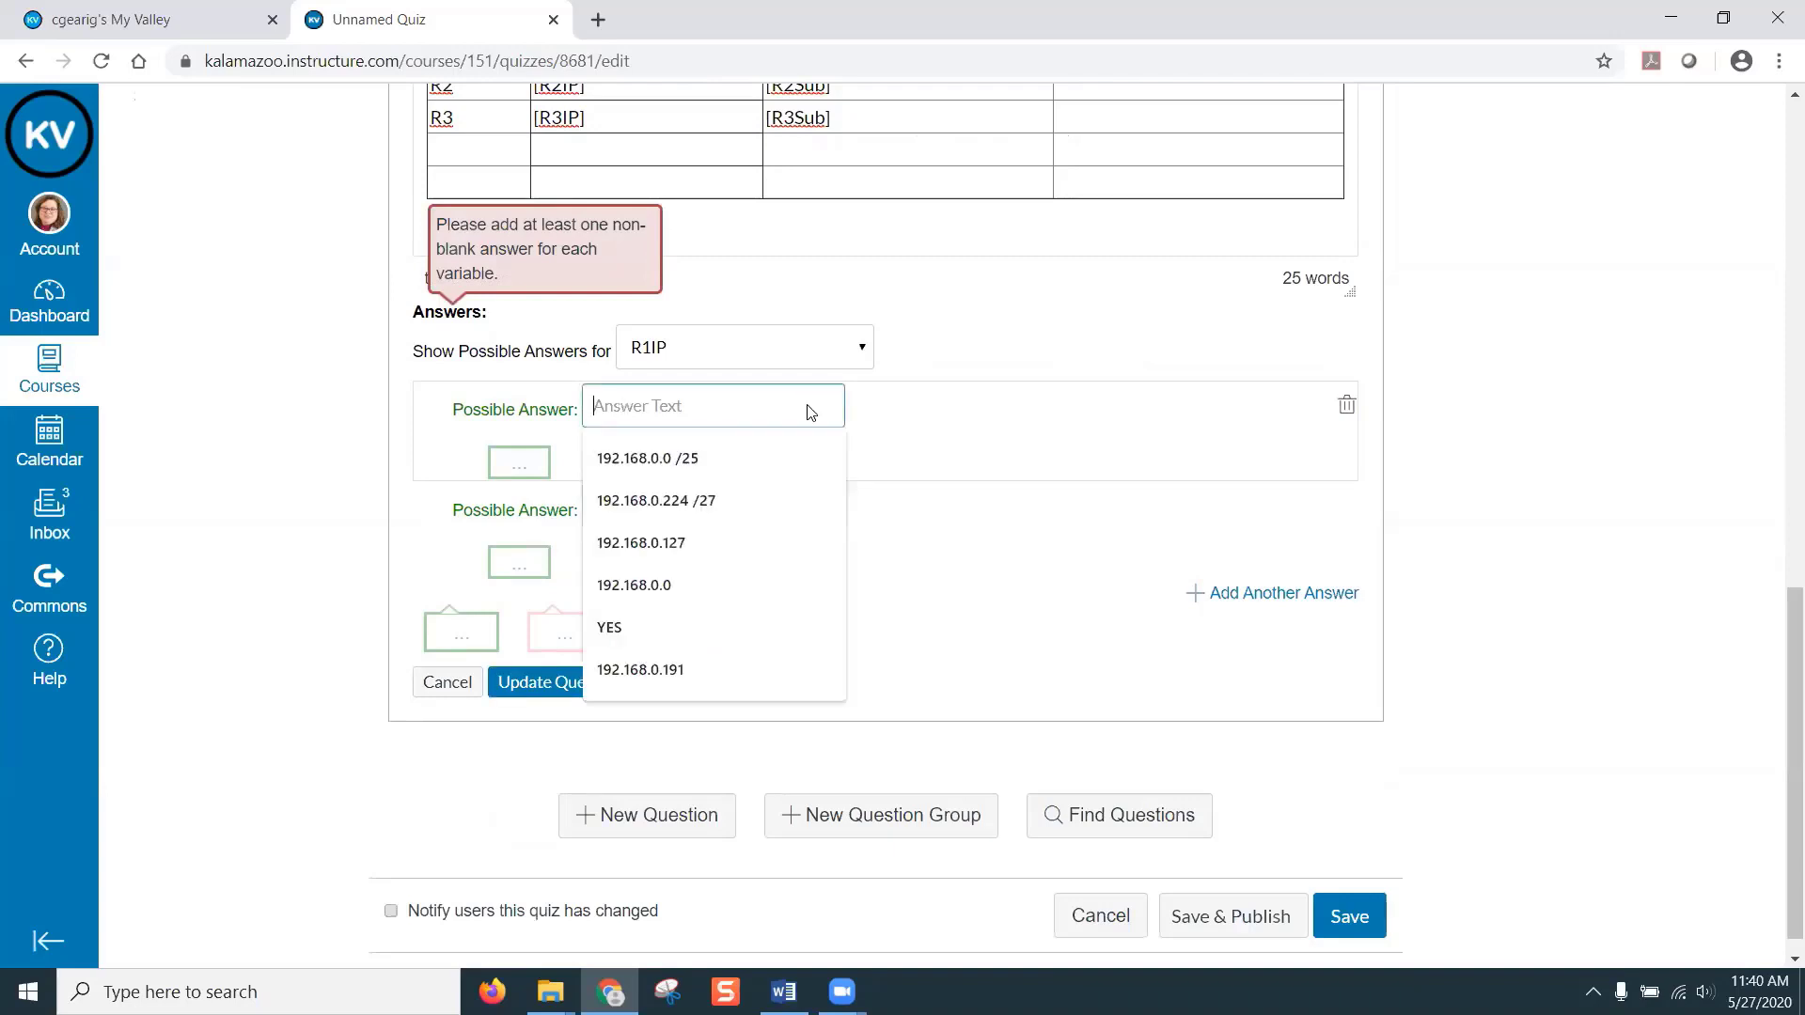
left_click(709, 457)
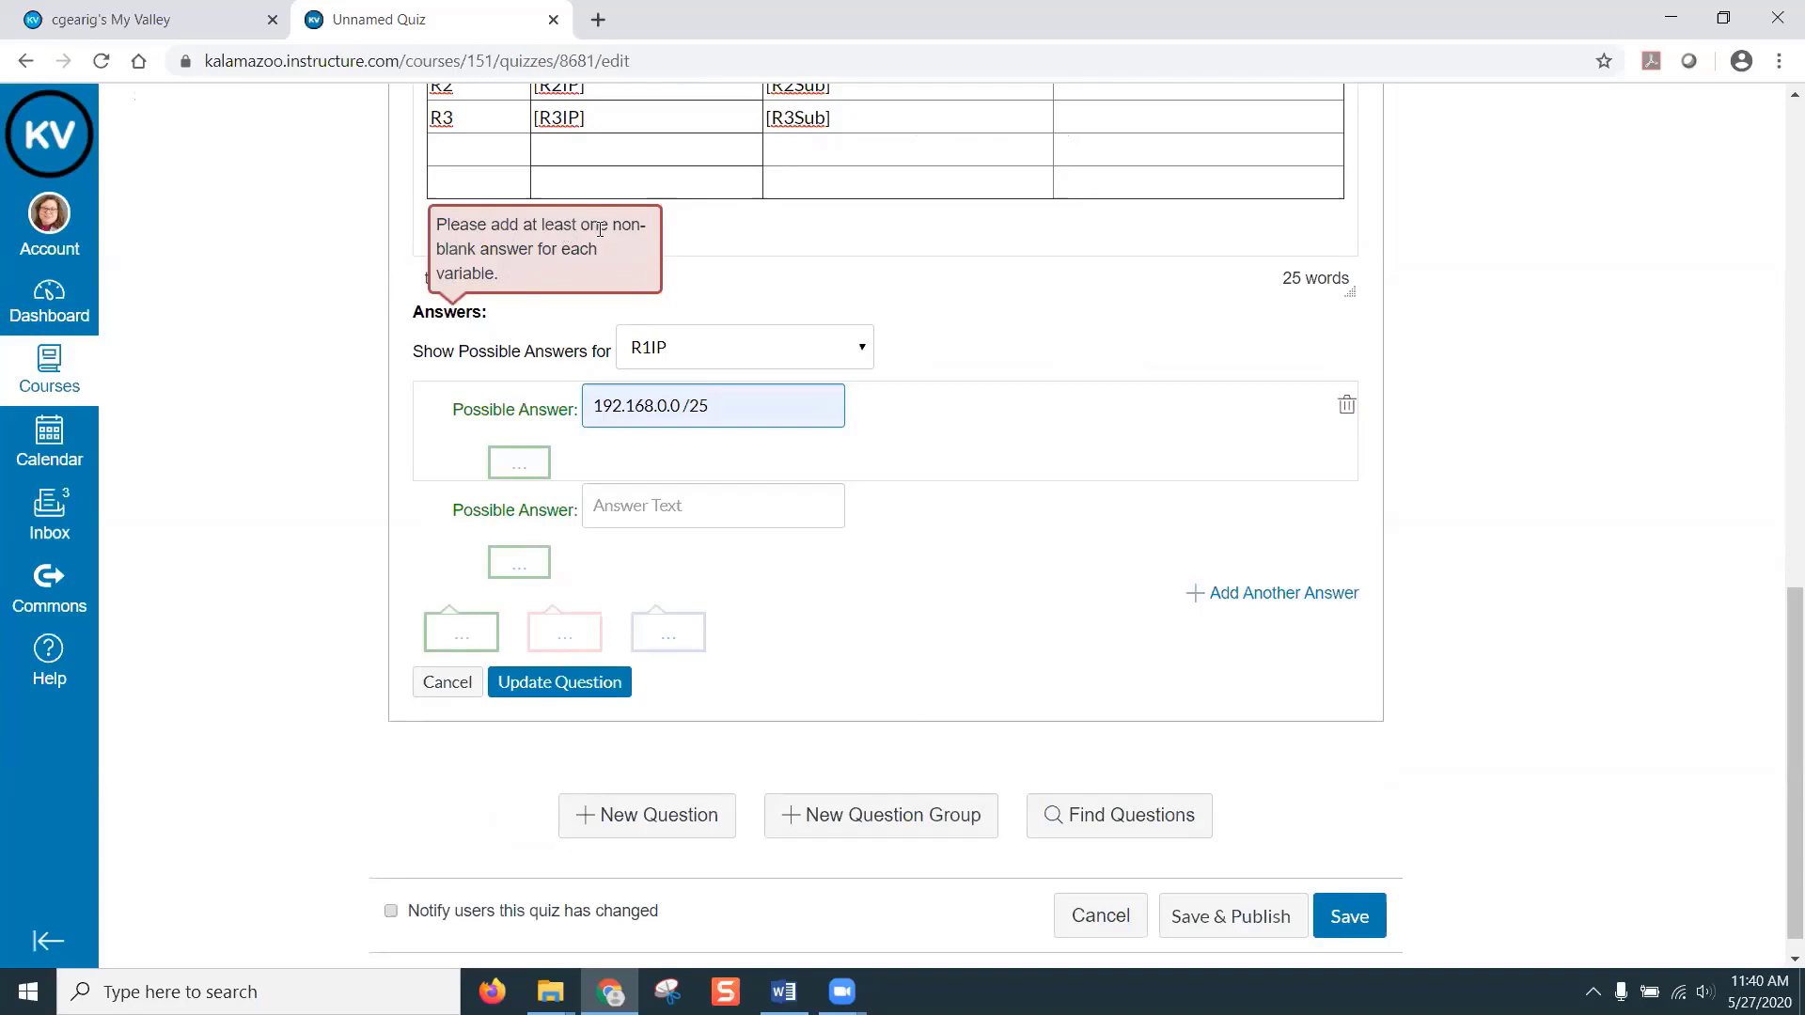
- Enter 192.168.0.224 /27 as a possible answer for the R1Sub blank and 192.168.0.0 for the R1DG blank
left_click(806, 356)
left_click(728, 401)
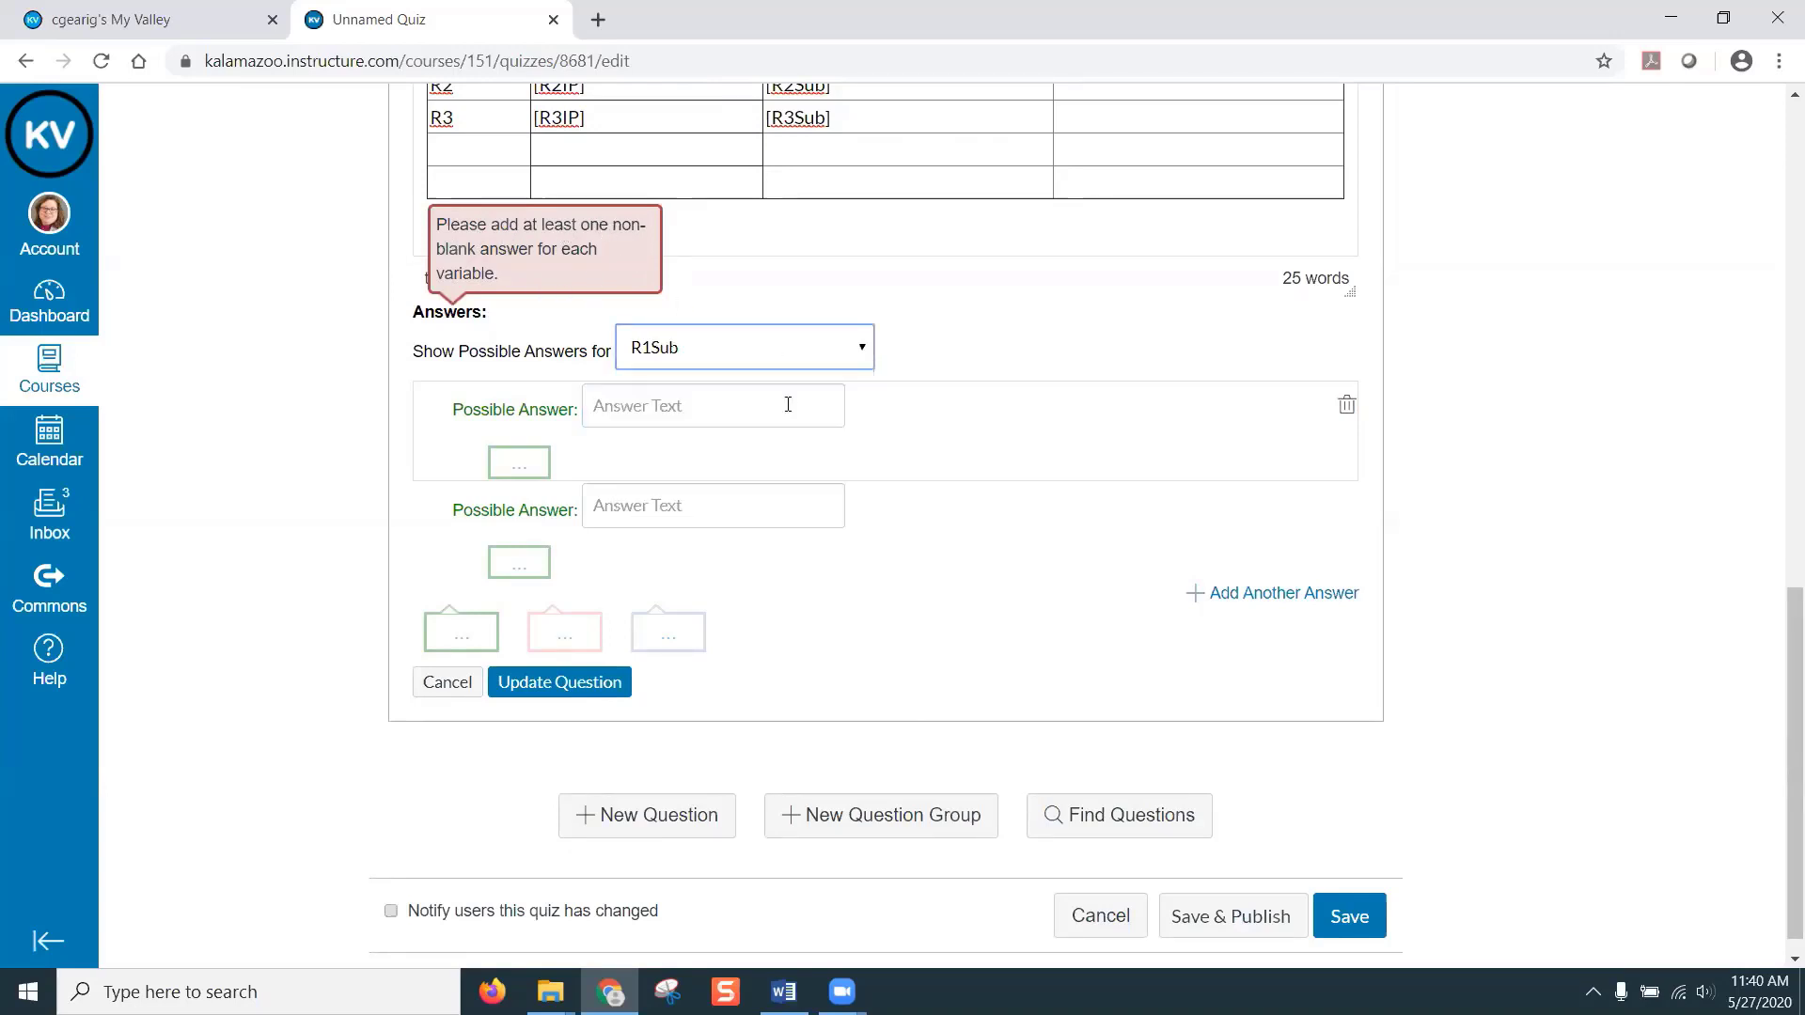
left_click(744, 406)
left_click(710, 500)
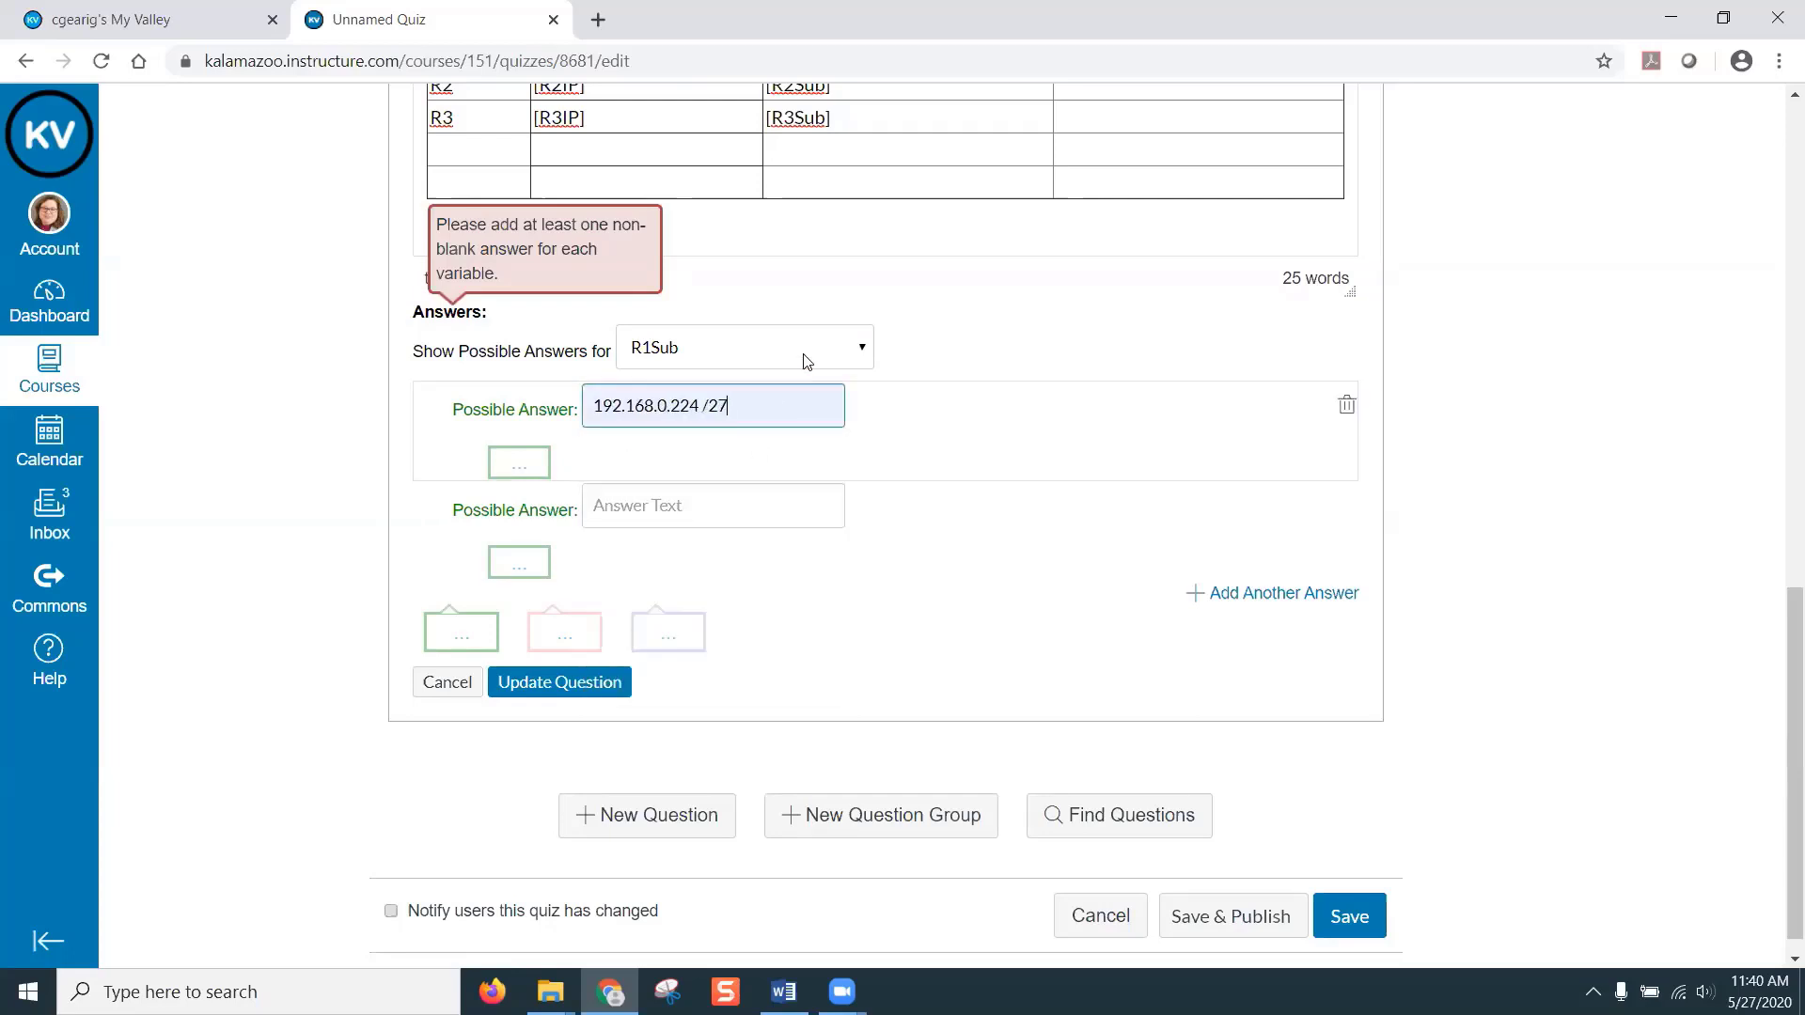
left_click(805, 346)
left_click(758, 424)
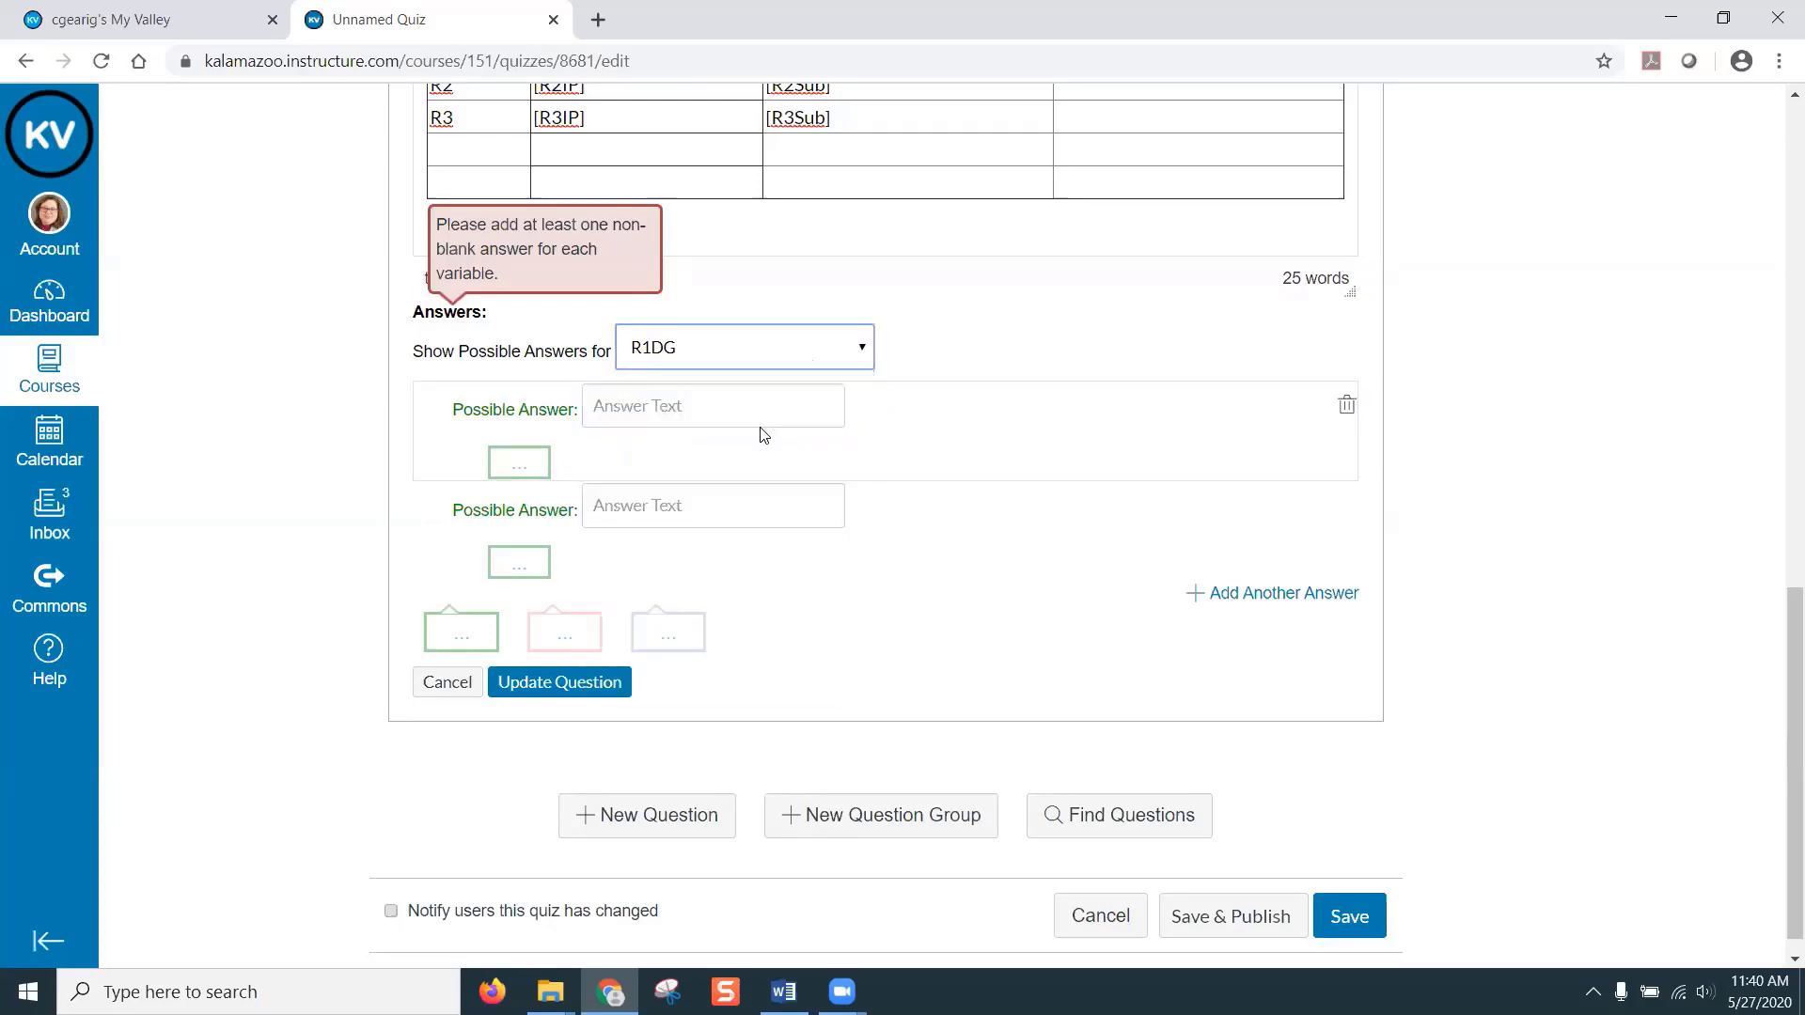
left_click(737, 407)
left_click(699, 569)
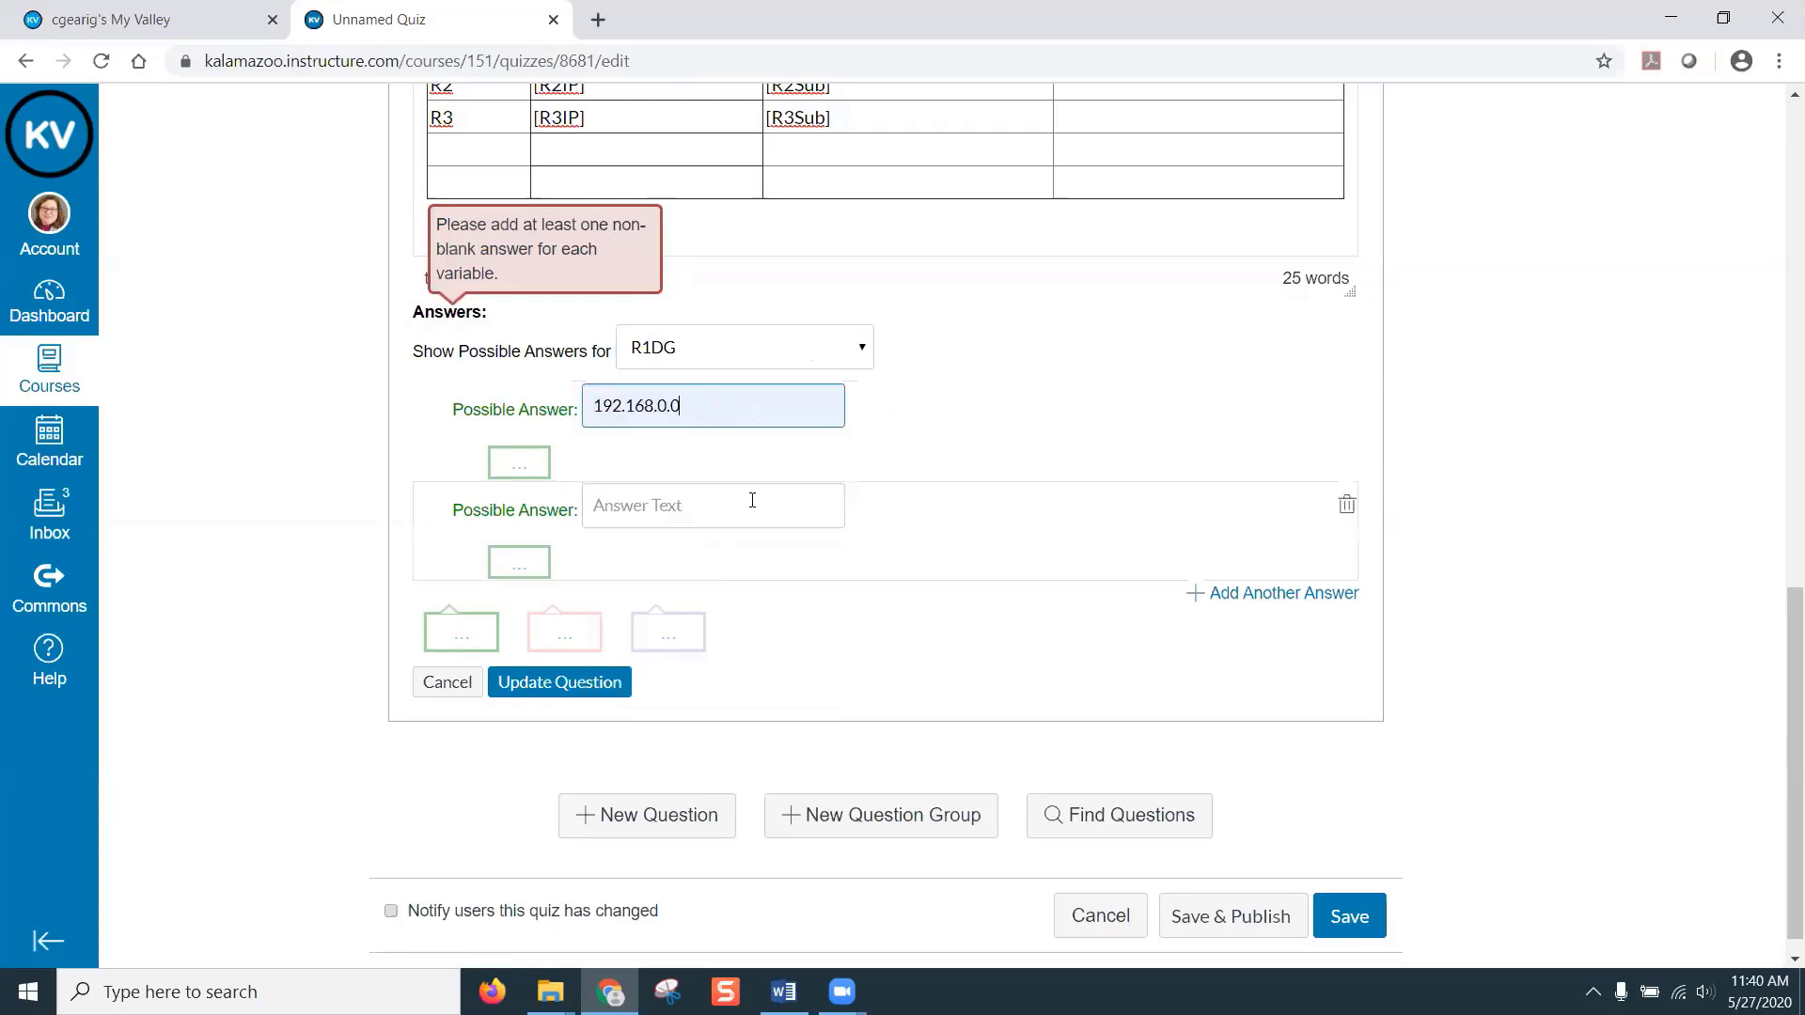
- Enter 192.168.0.191 as a possible answer for the R2IP blank and 192.168.0.127 for the R2Sub blank
left_click(818, 353)
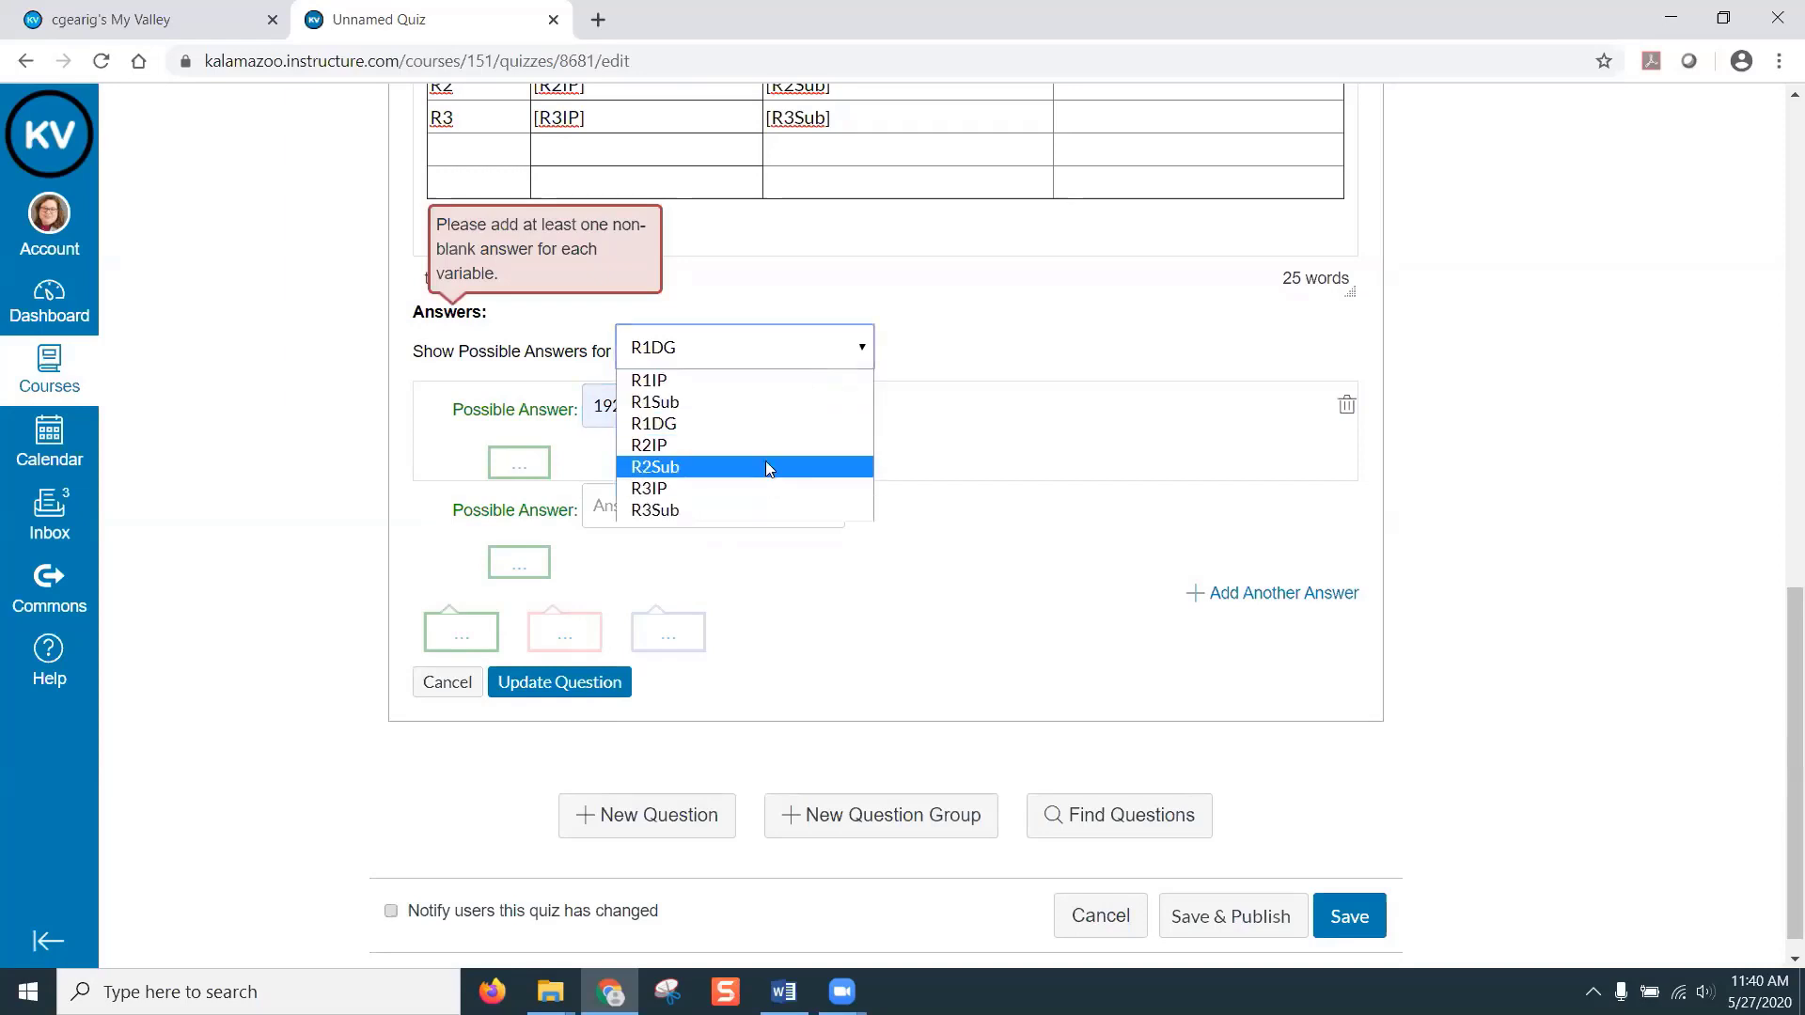
left_click(770, 445)
left_click(767, 399)
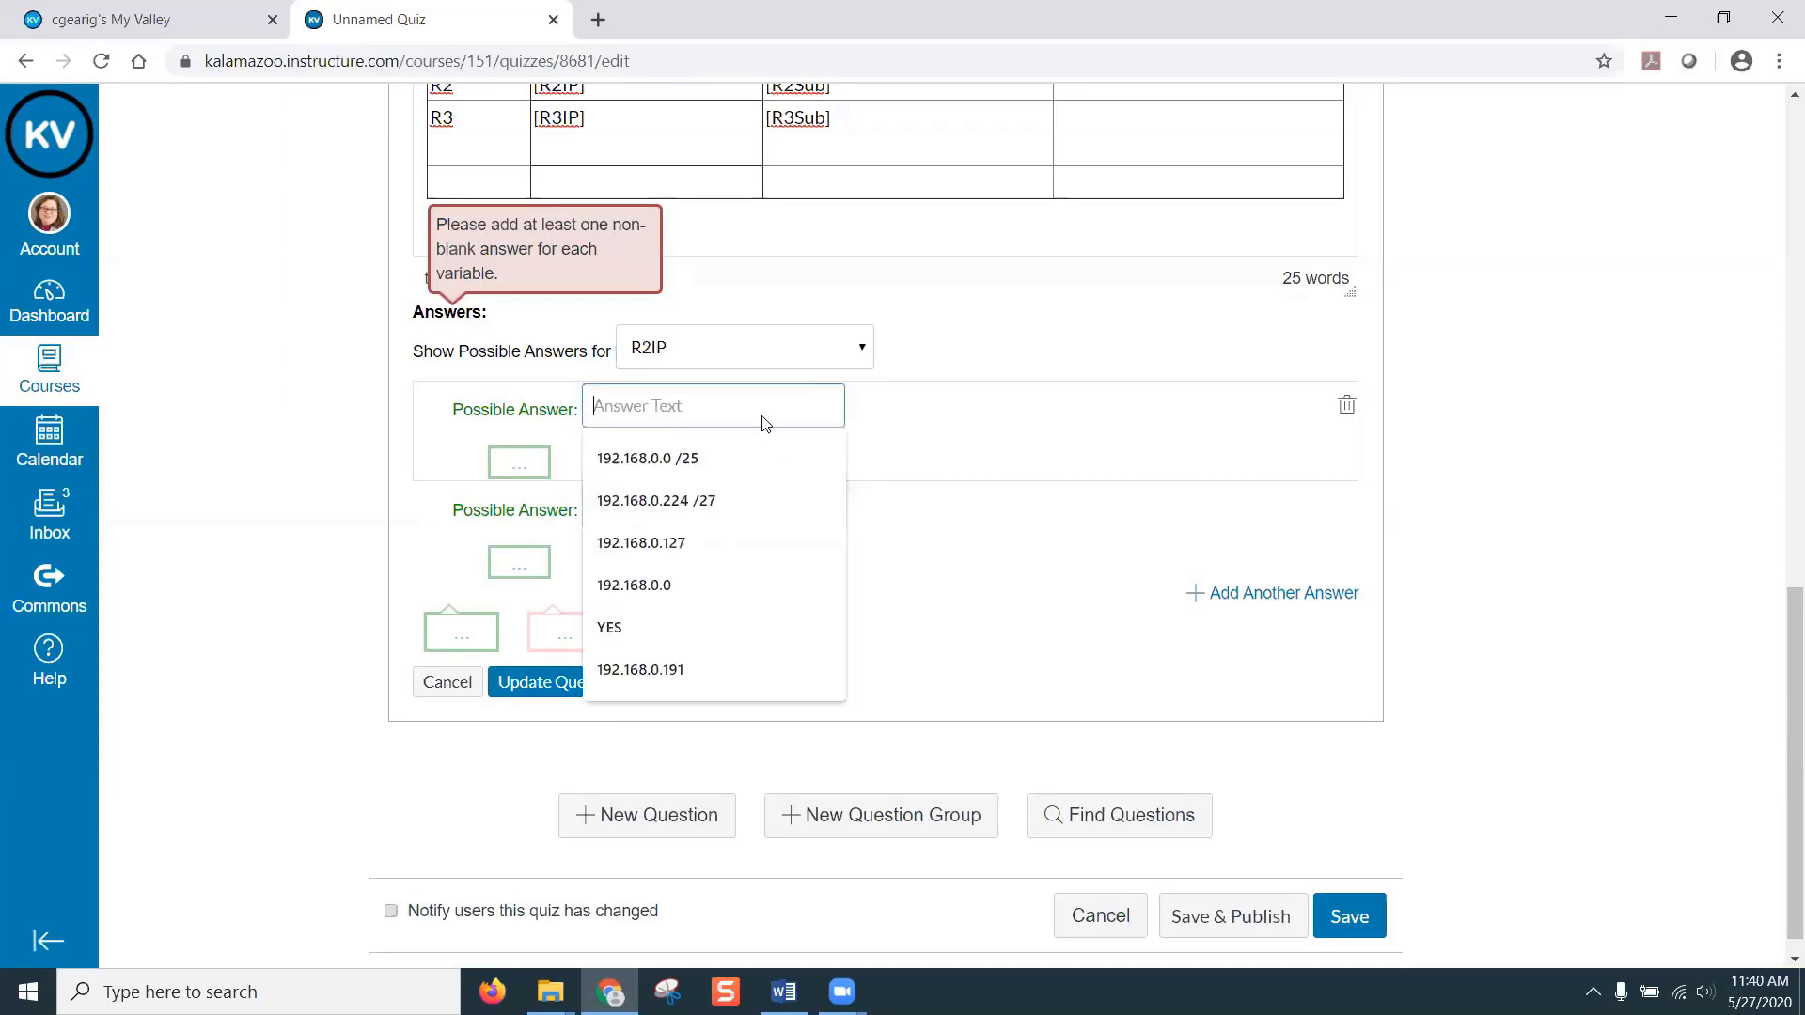
left_click(730, 658)
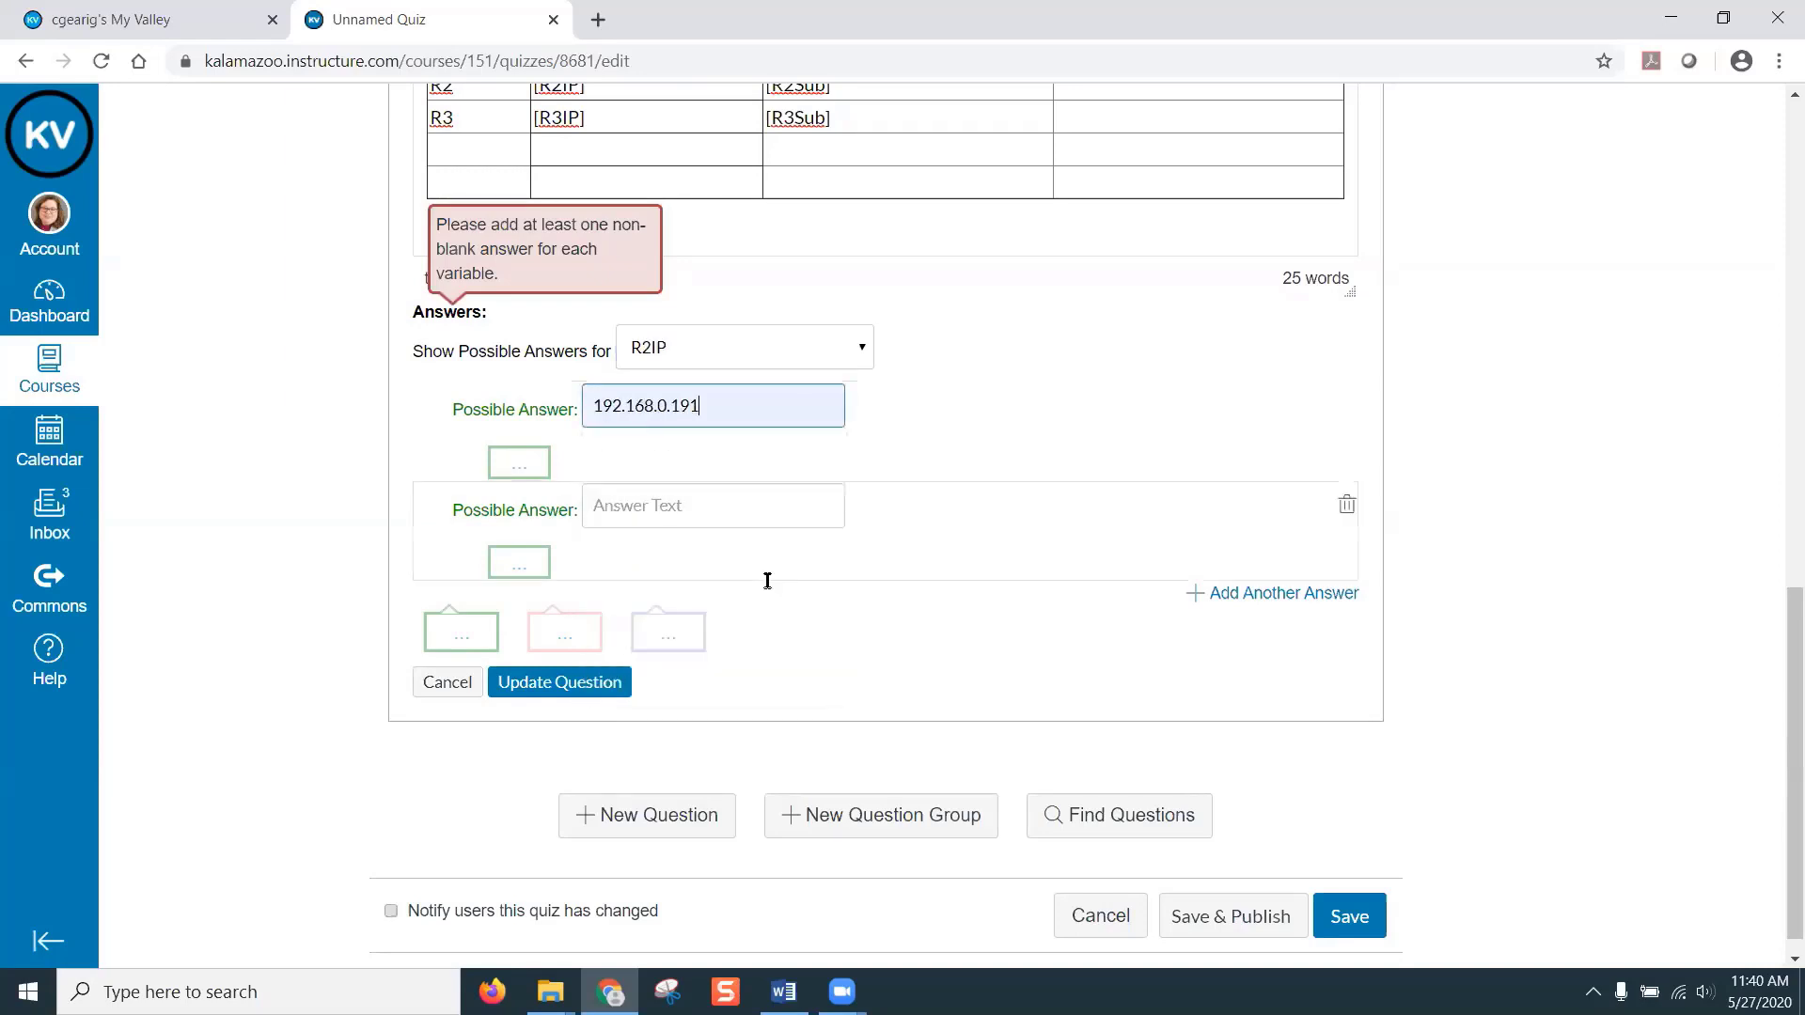
left_click(817, 353)
left_click(796, 423)
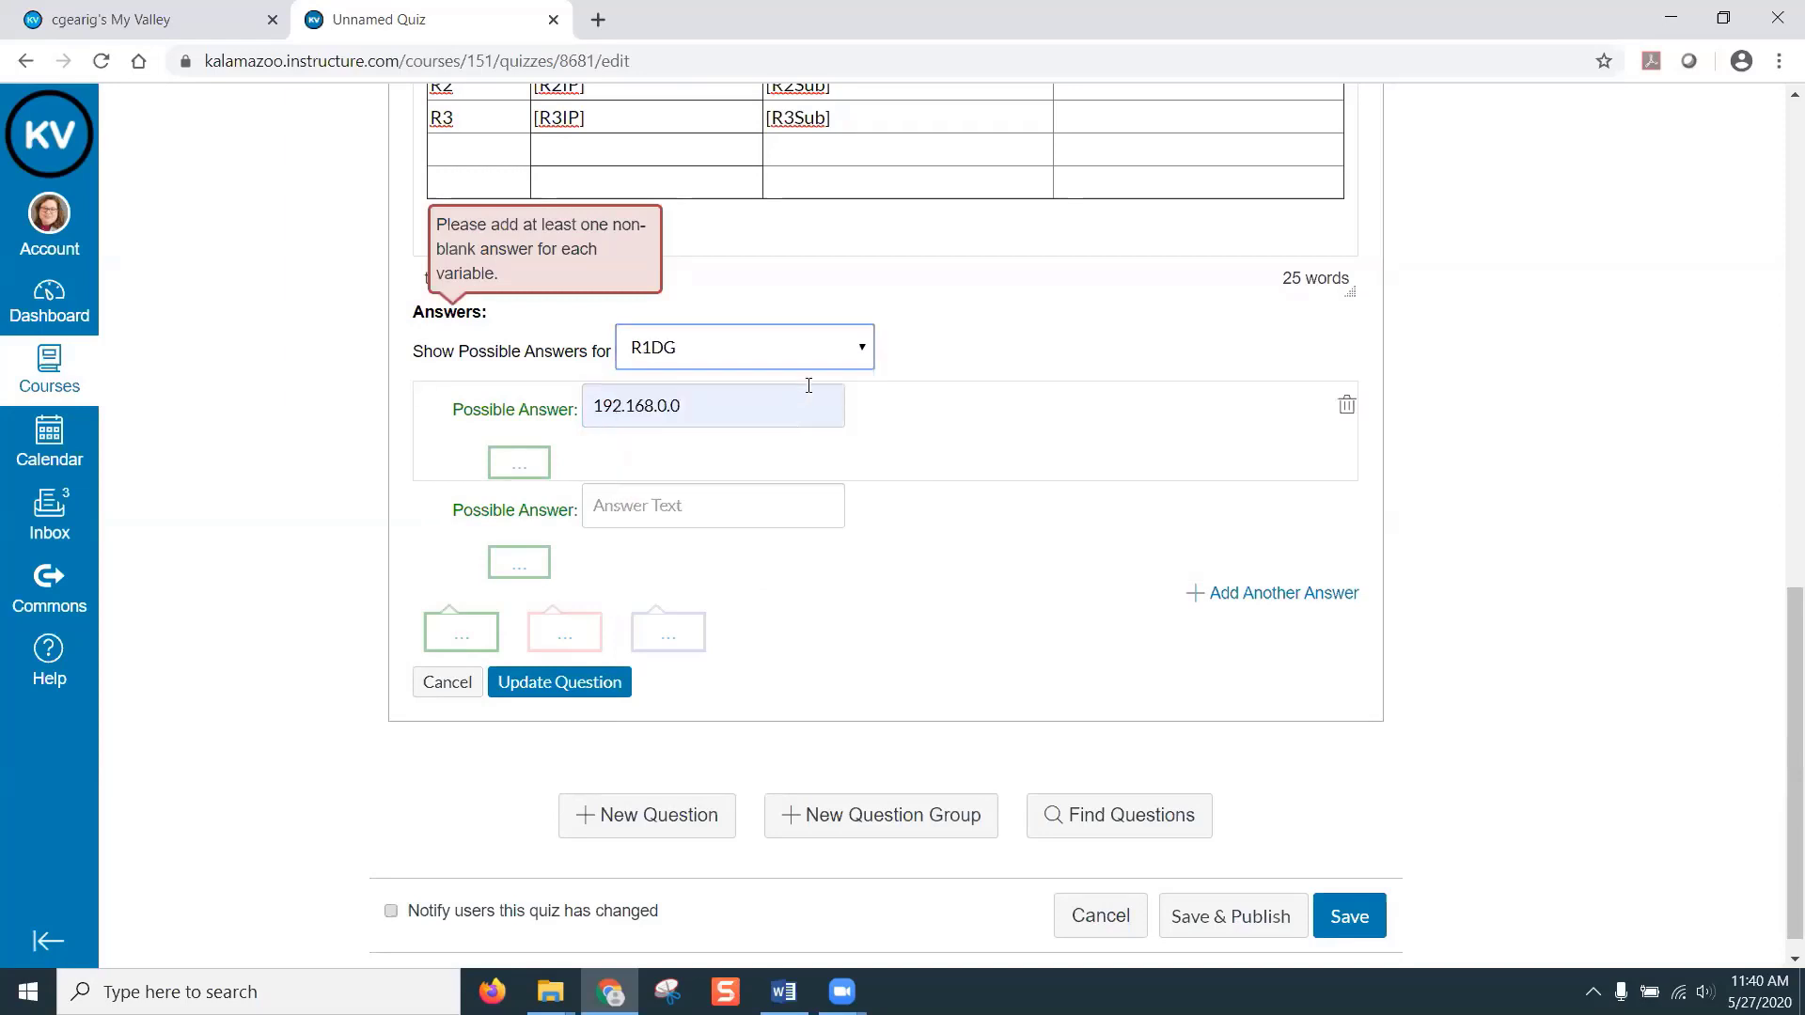
left_click(818, 354)
left_click(786, 447)
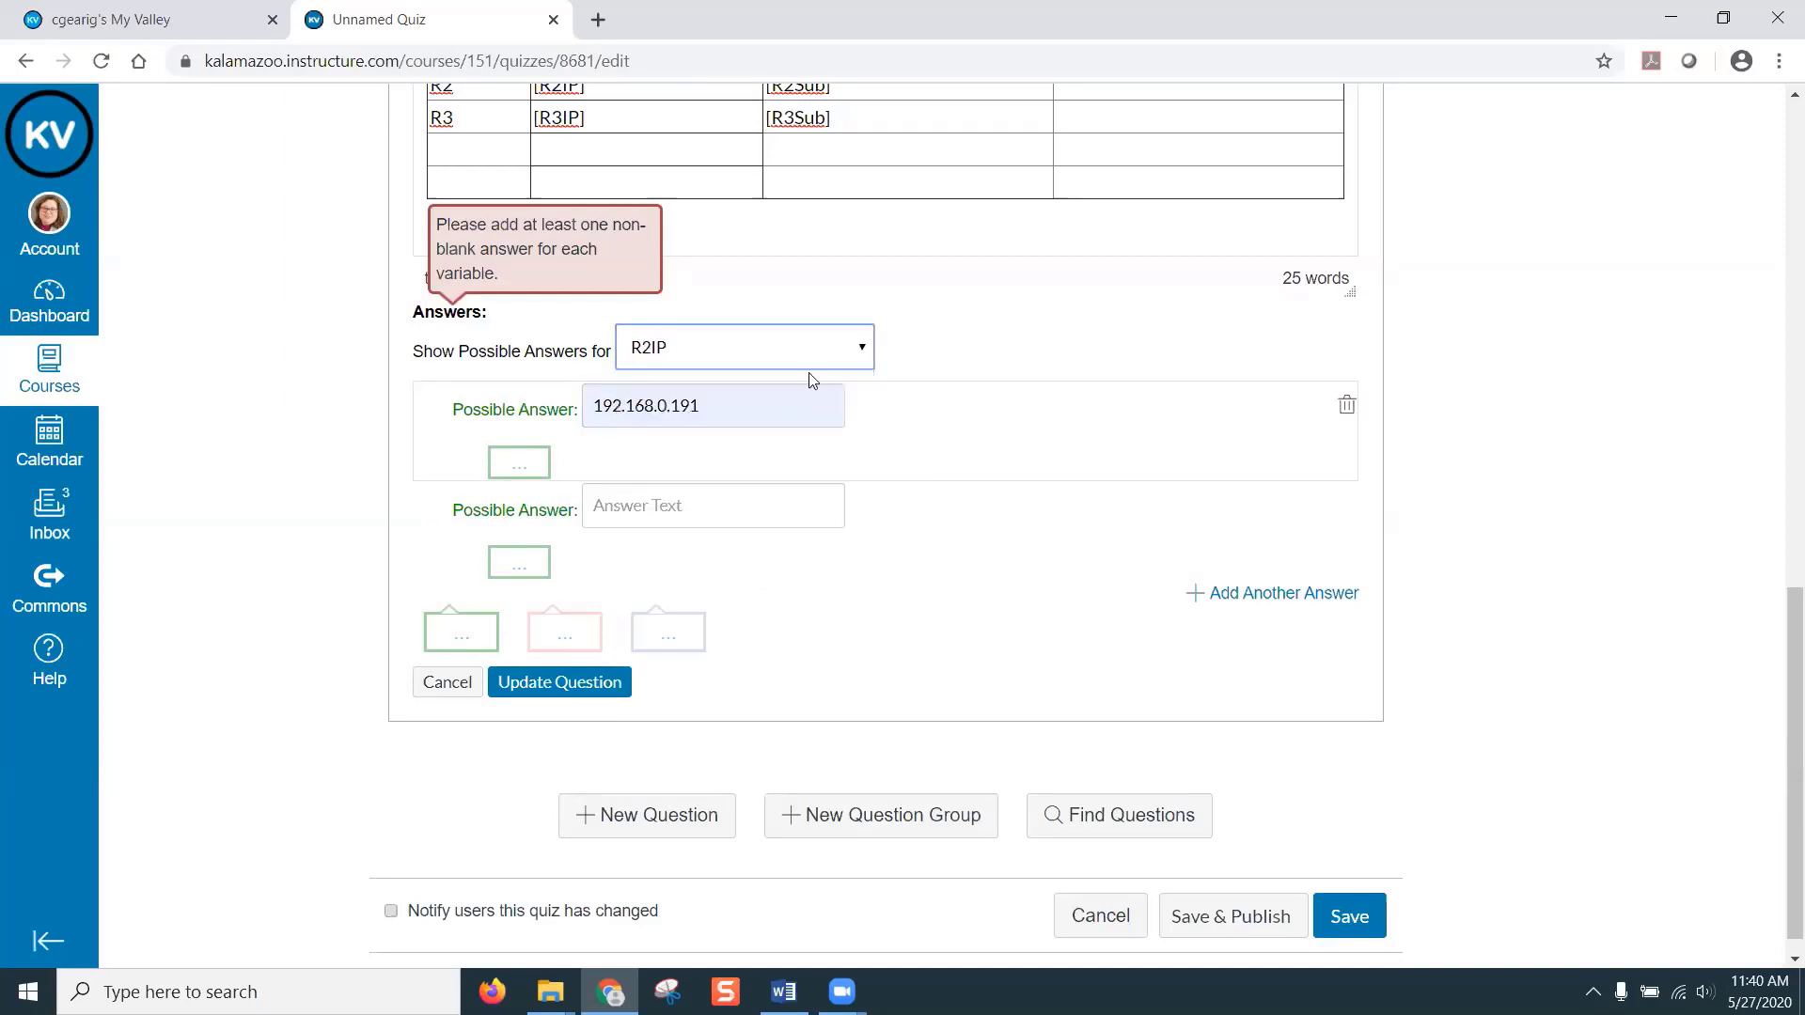
left_click(822, 352)
left_click(777, 468)
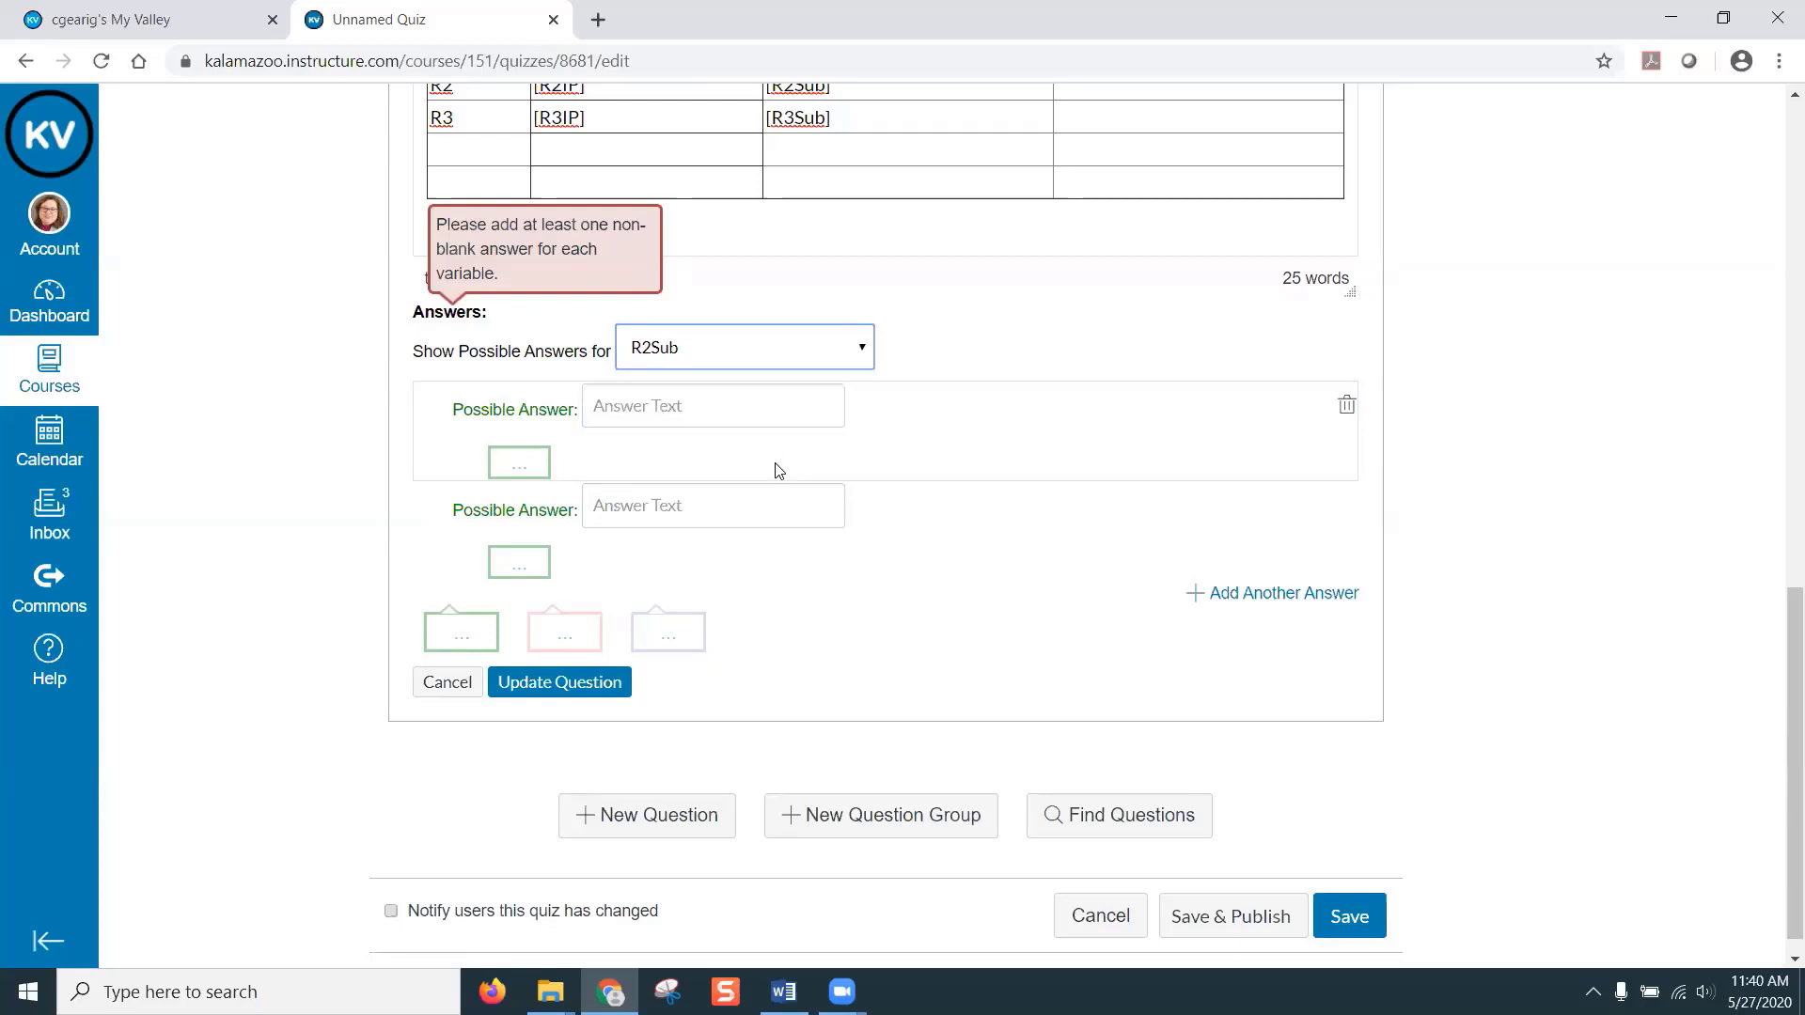
left_click(693, 411)
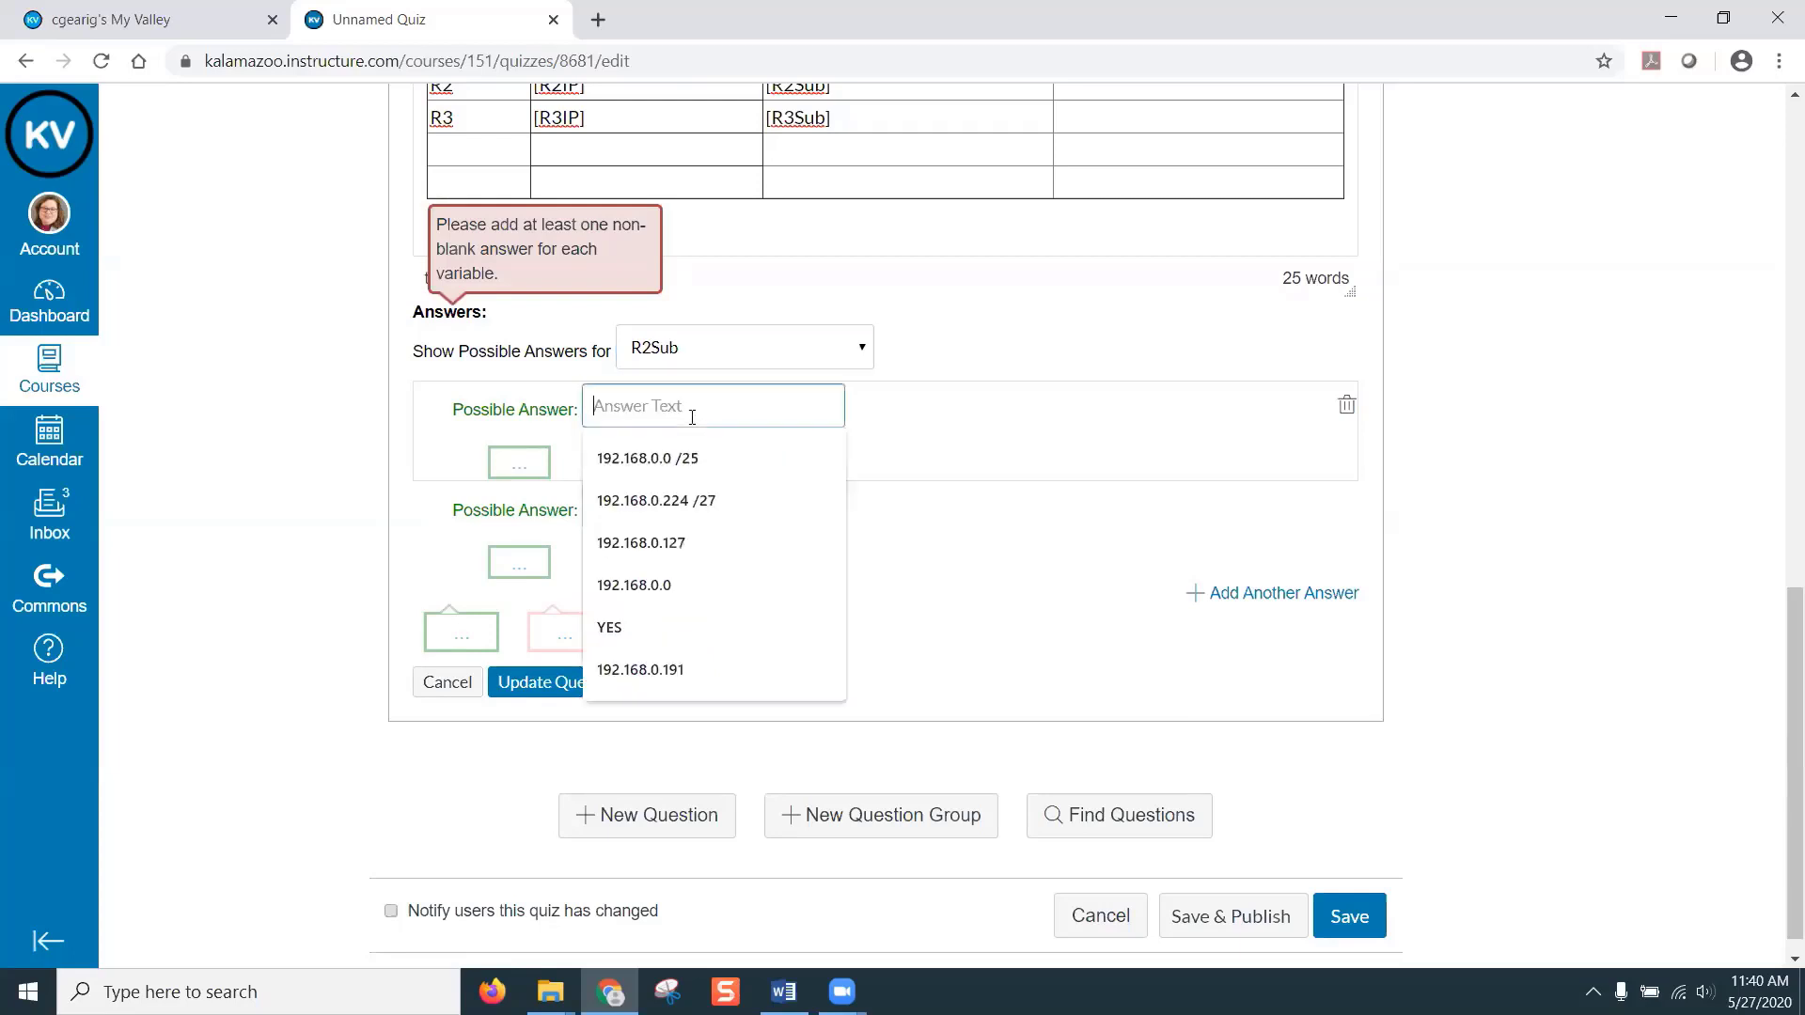
left_click(676, 541)
- Enter 192.168.0.0 /25 as a possible answer for both the R3IP and R3Sub blanks
left_click(793, 354)
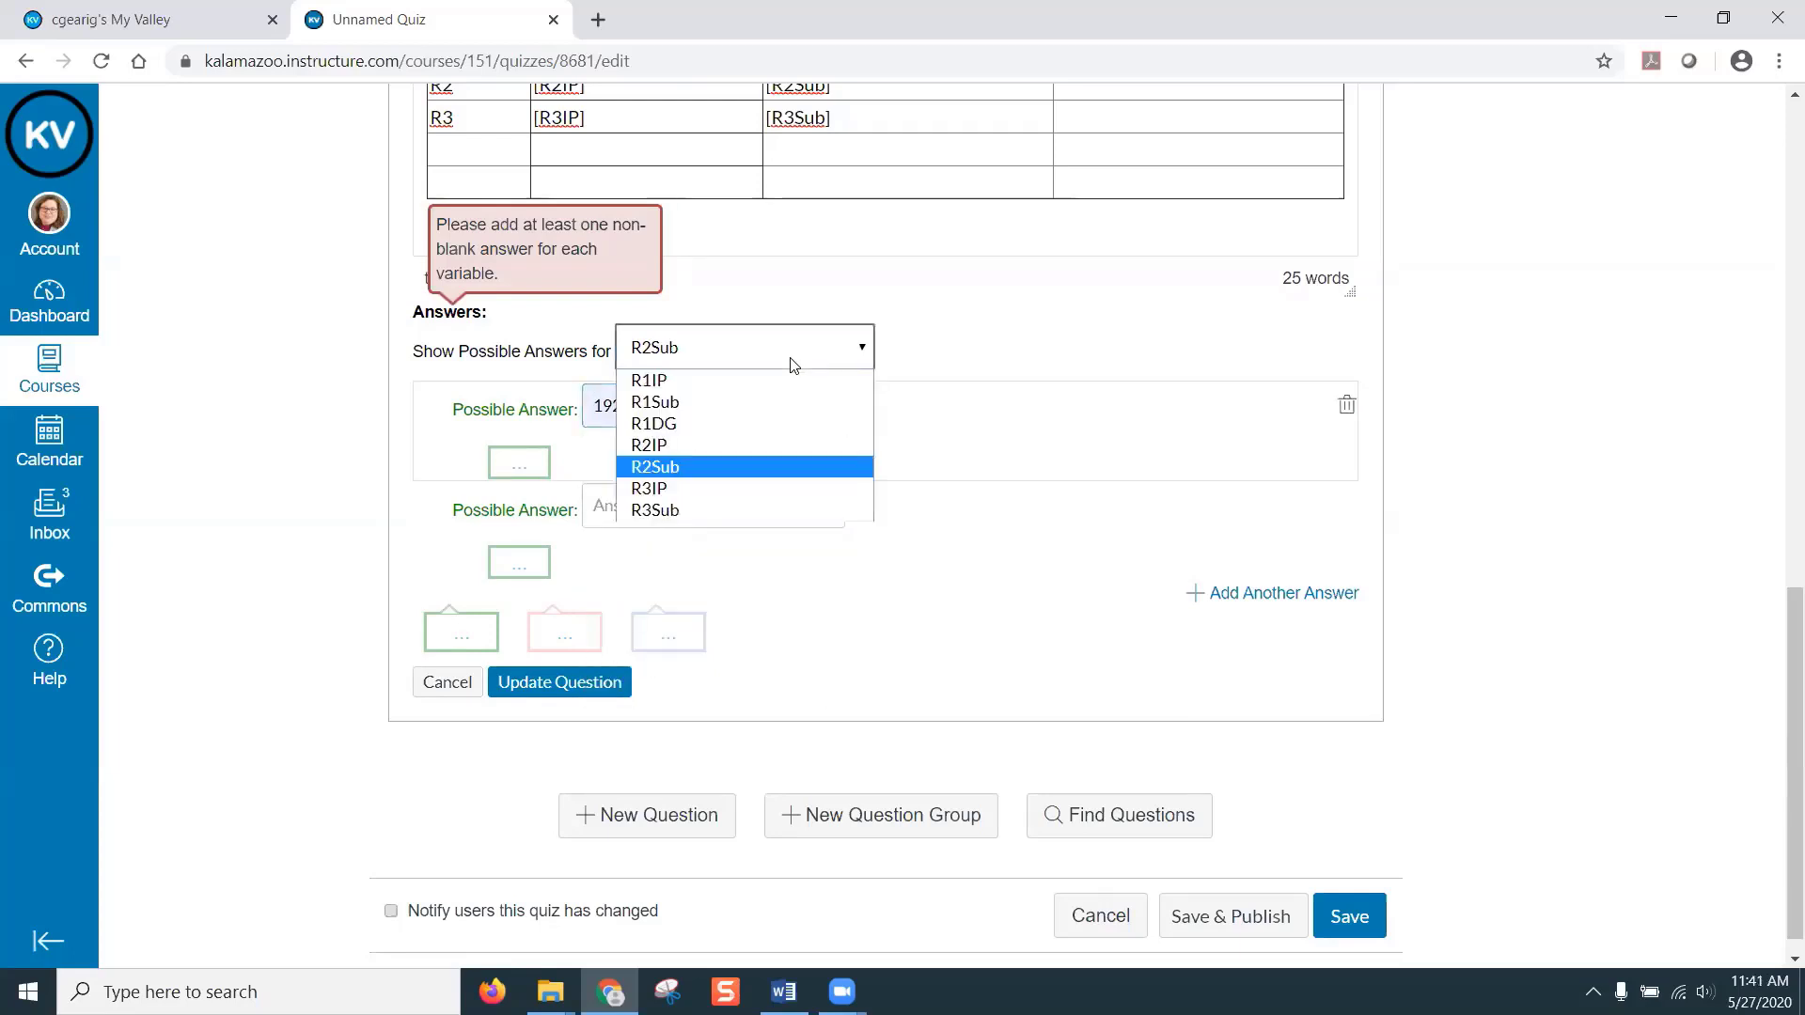
left_click(747, 488)
left_click(733, 417)
left_click(720, 463)
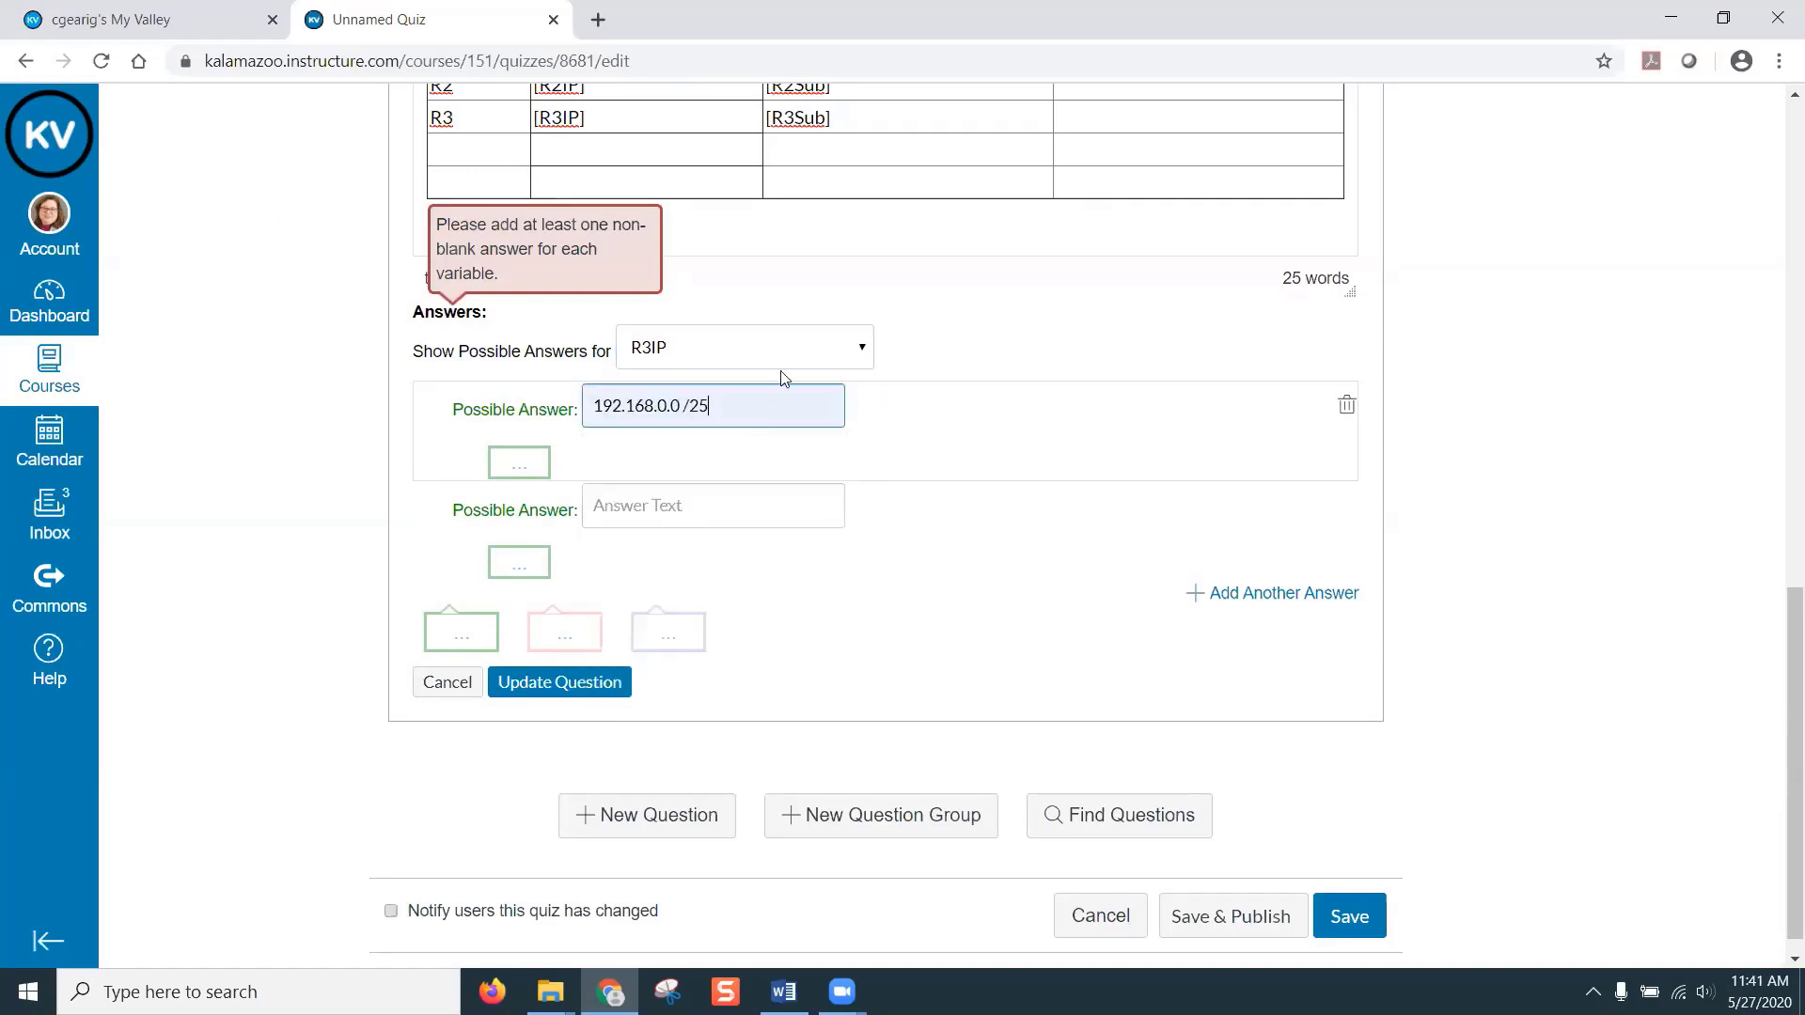
left_click(781, 350)
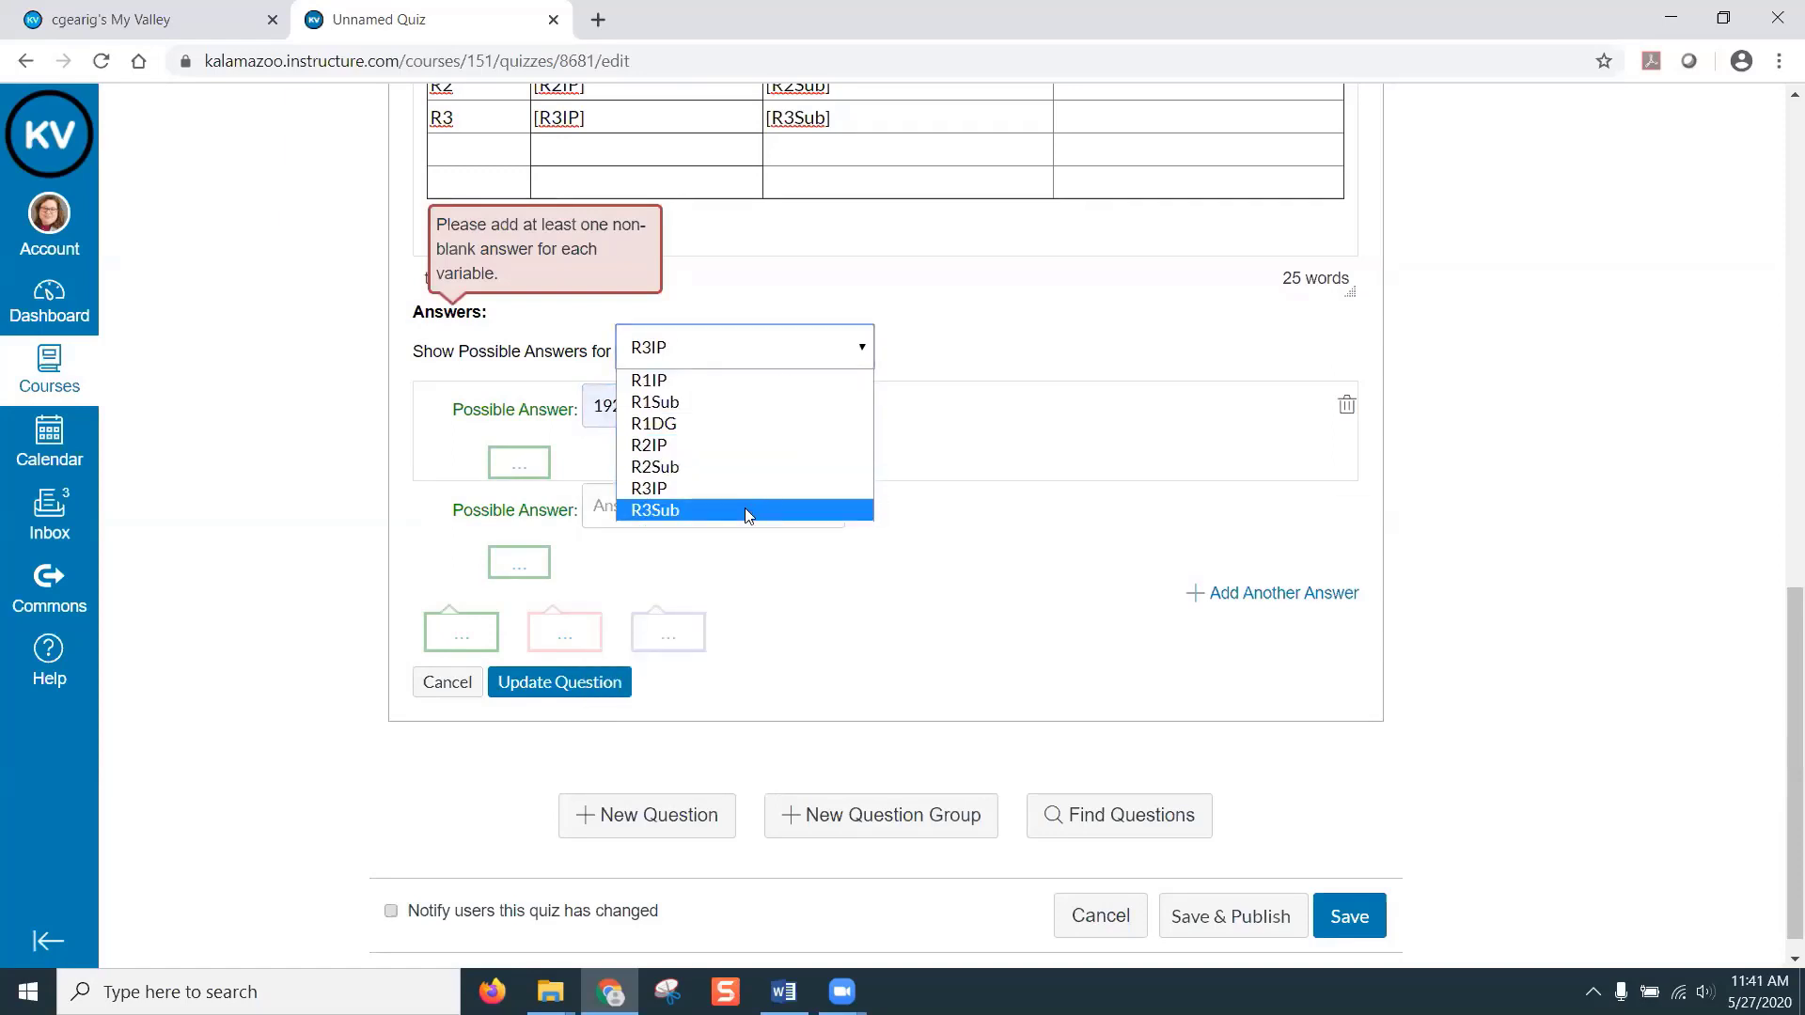
left_click(745, 510)
left_click(727, 411)
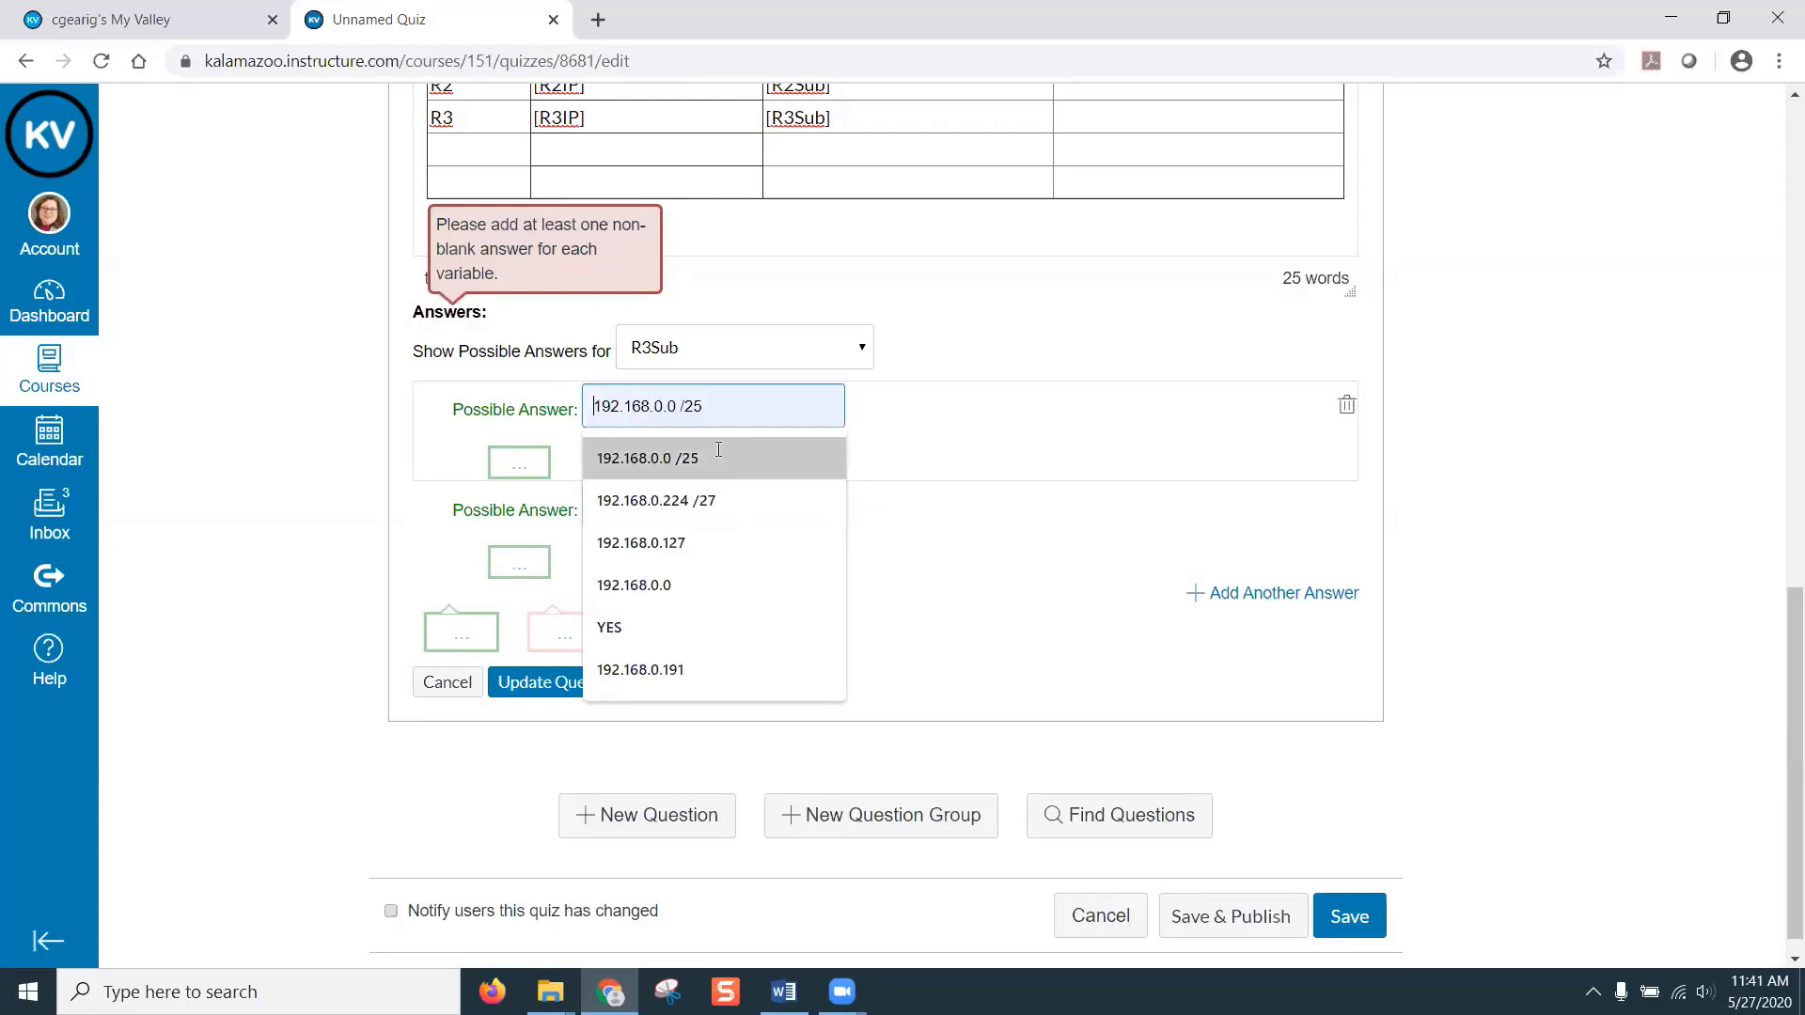
left_click(716, 453)
- Update the table question and save the quiz without publishing it
left_click(757, 367)
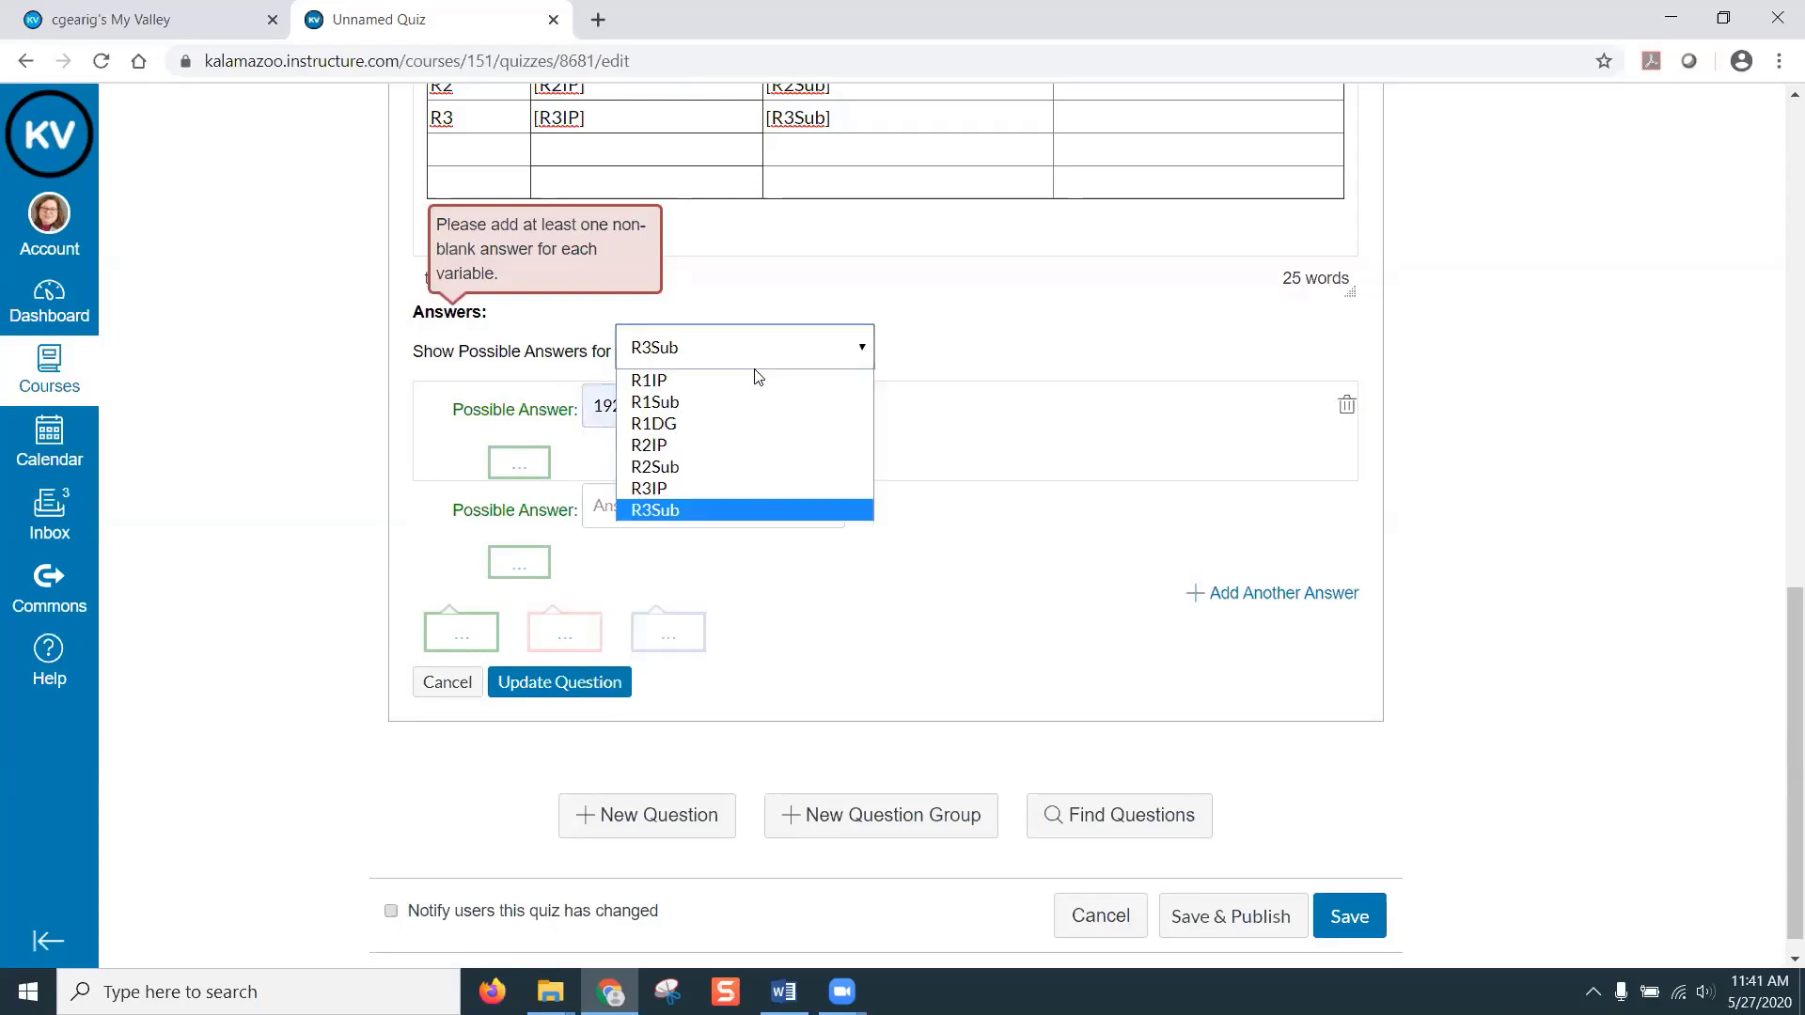
left_click(748, 486)
left_click(561, 682)
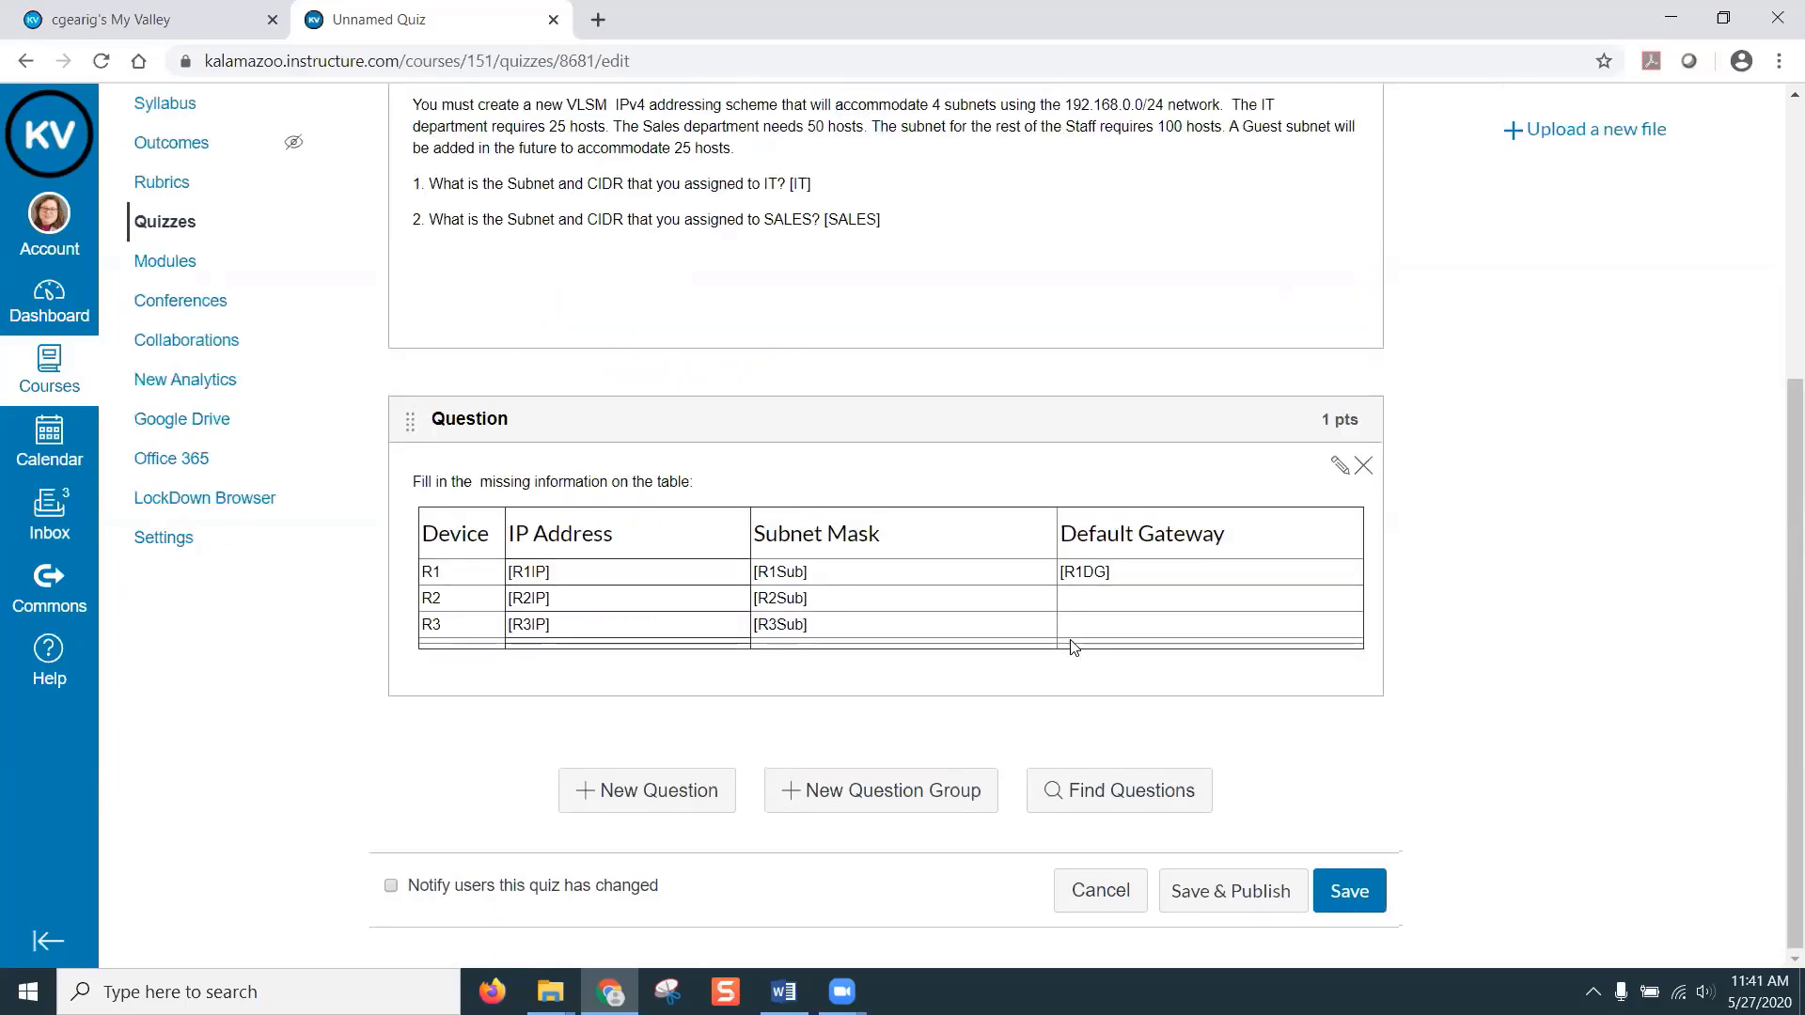
scroll(1071, 649, "up", 5)
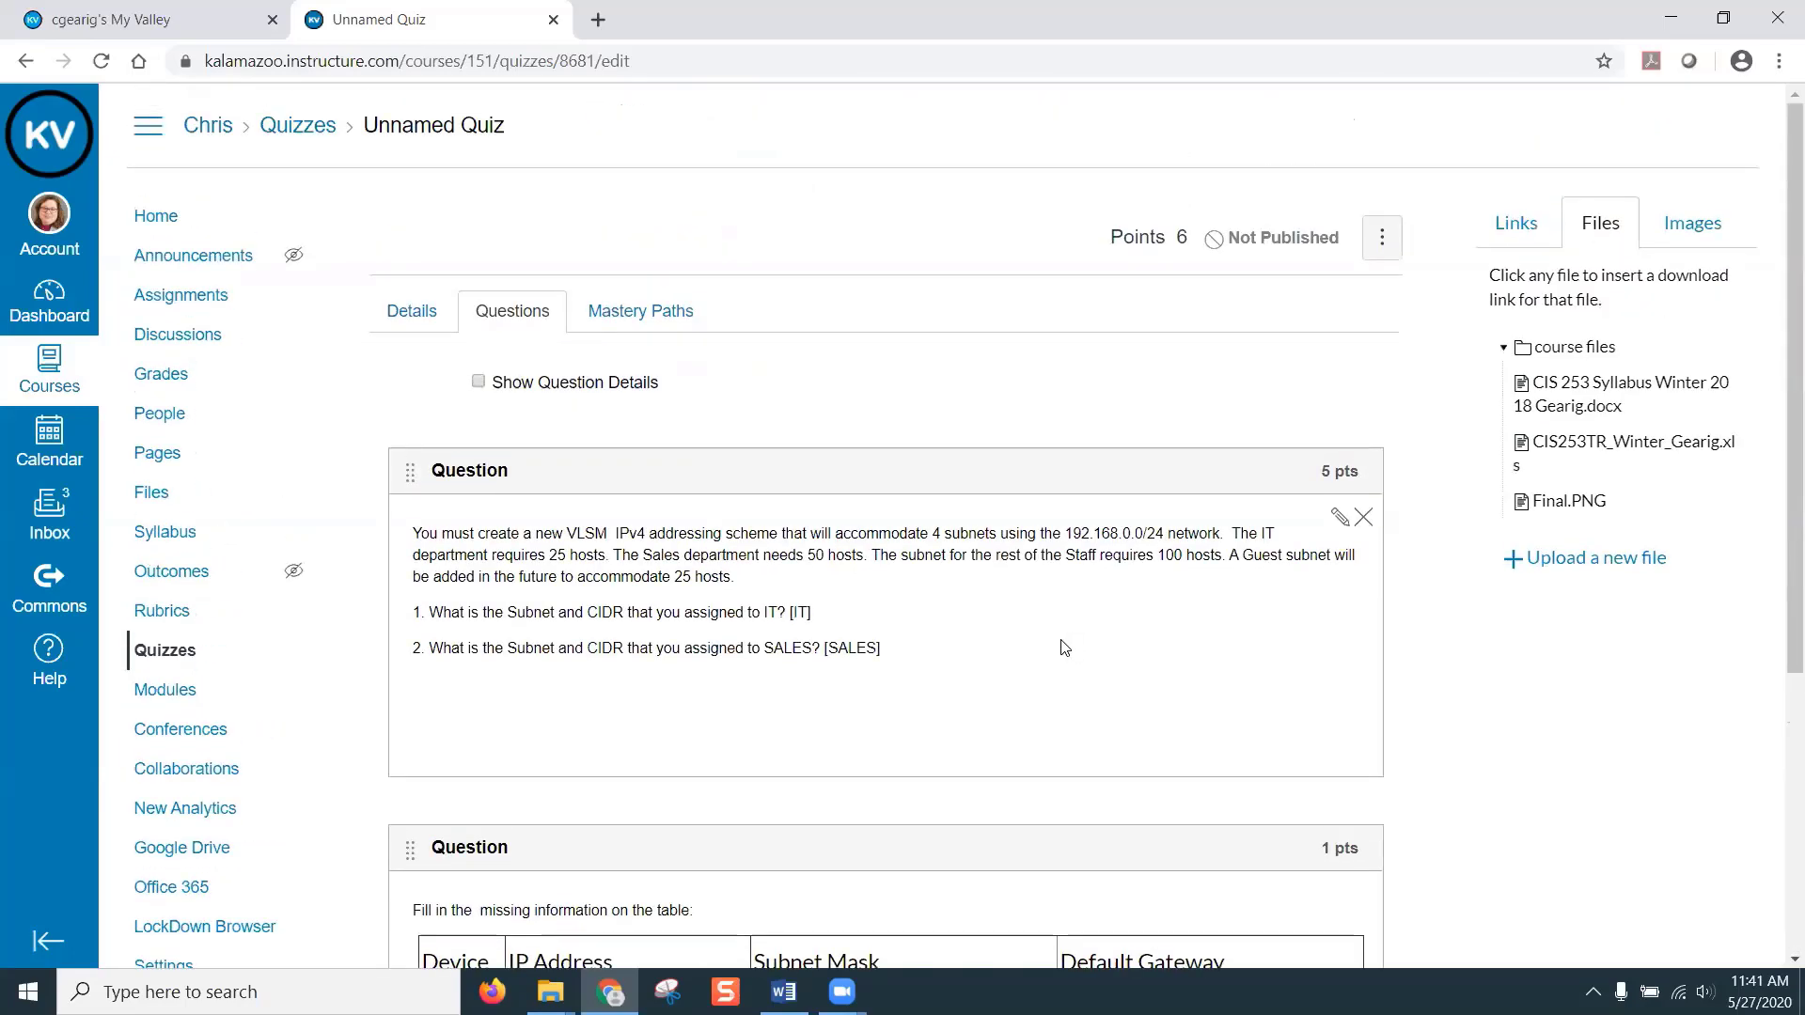
scroll(1062, 646, "down", 5)
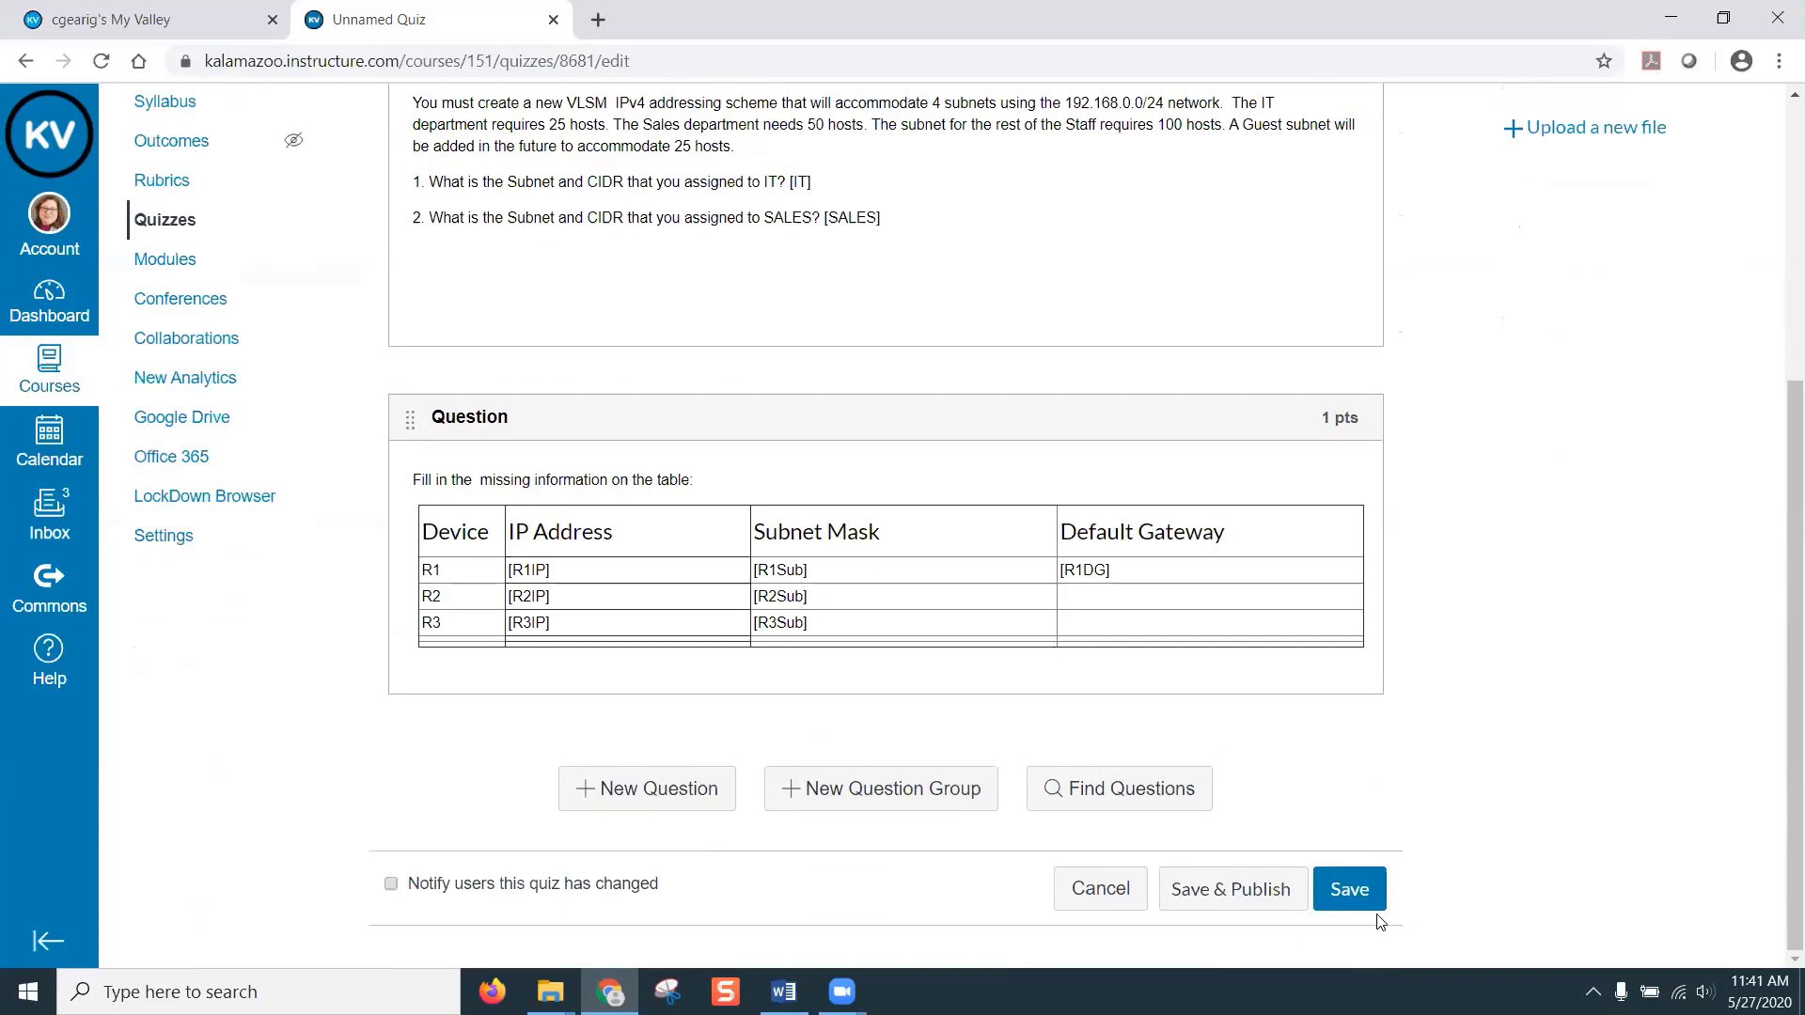
left_click(1362, 891)
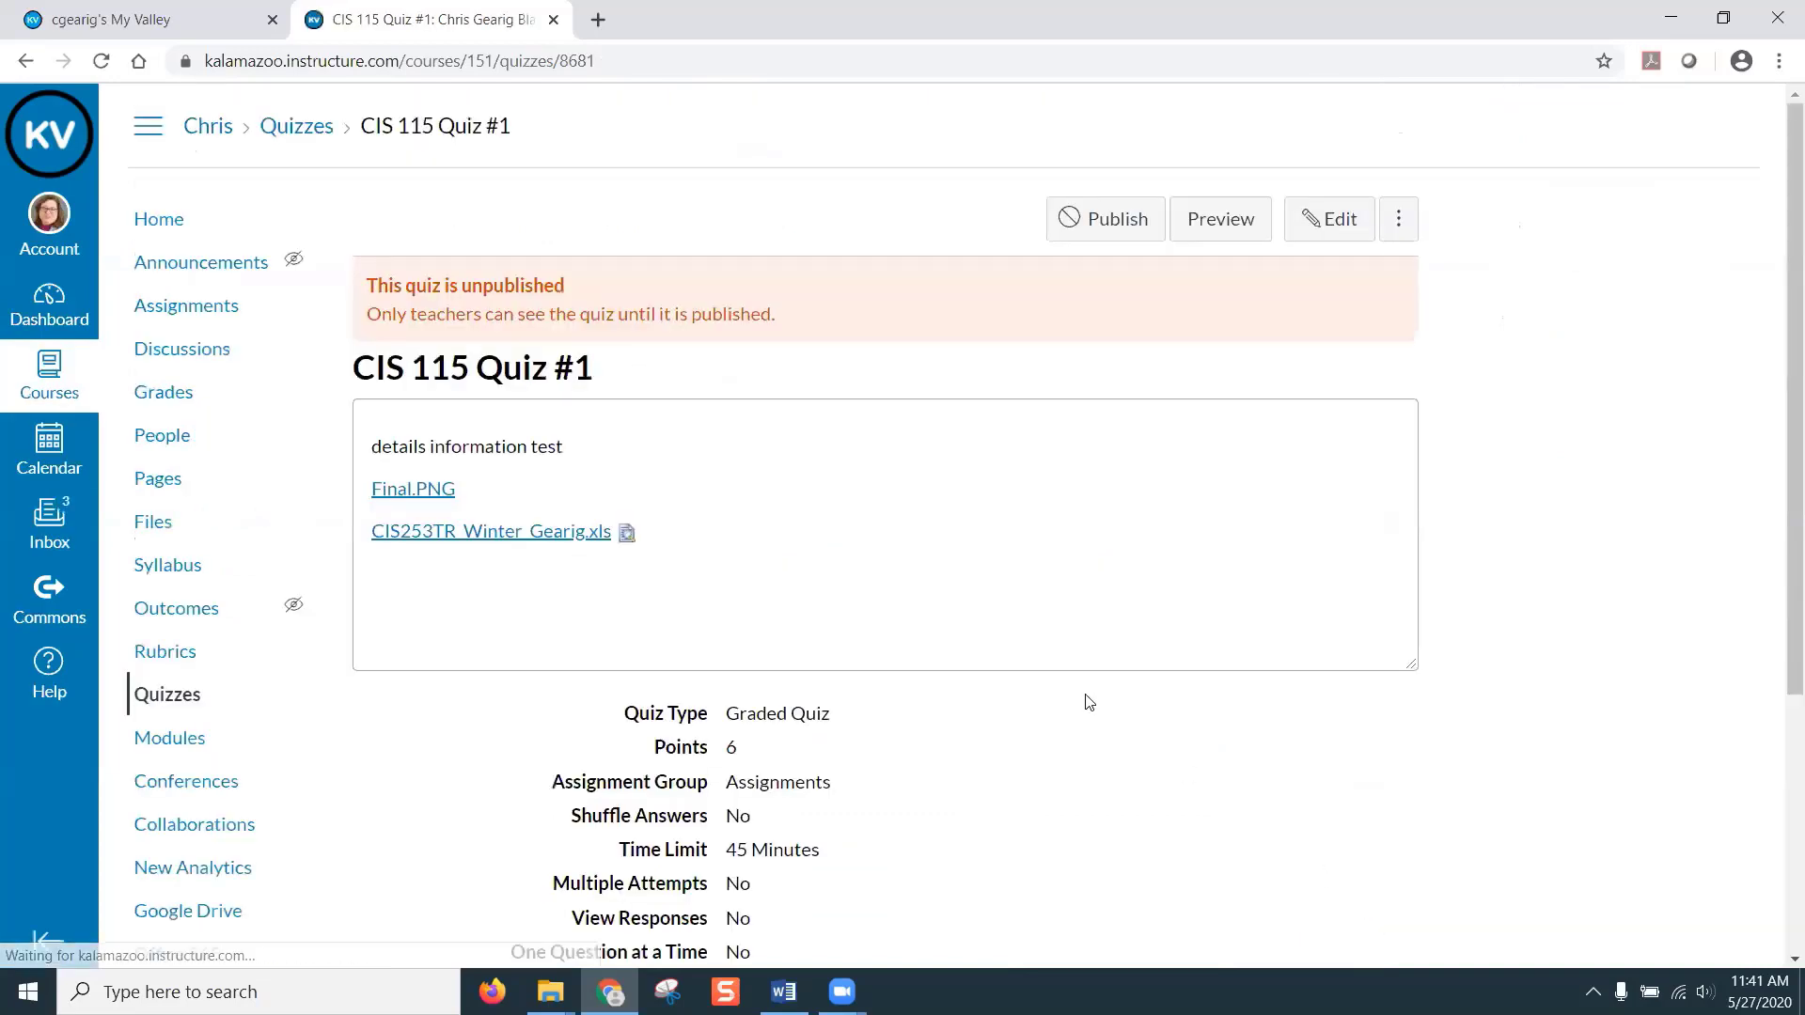
- Preview the quiz and review its instructions, Question 1, and the table in Question 2
left_click(1206, 231)
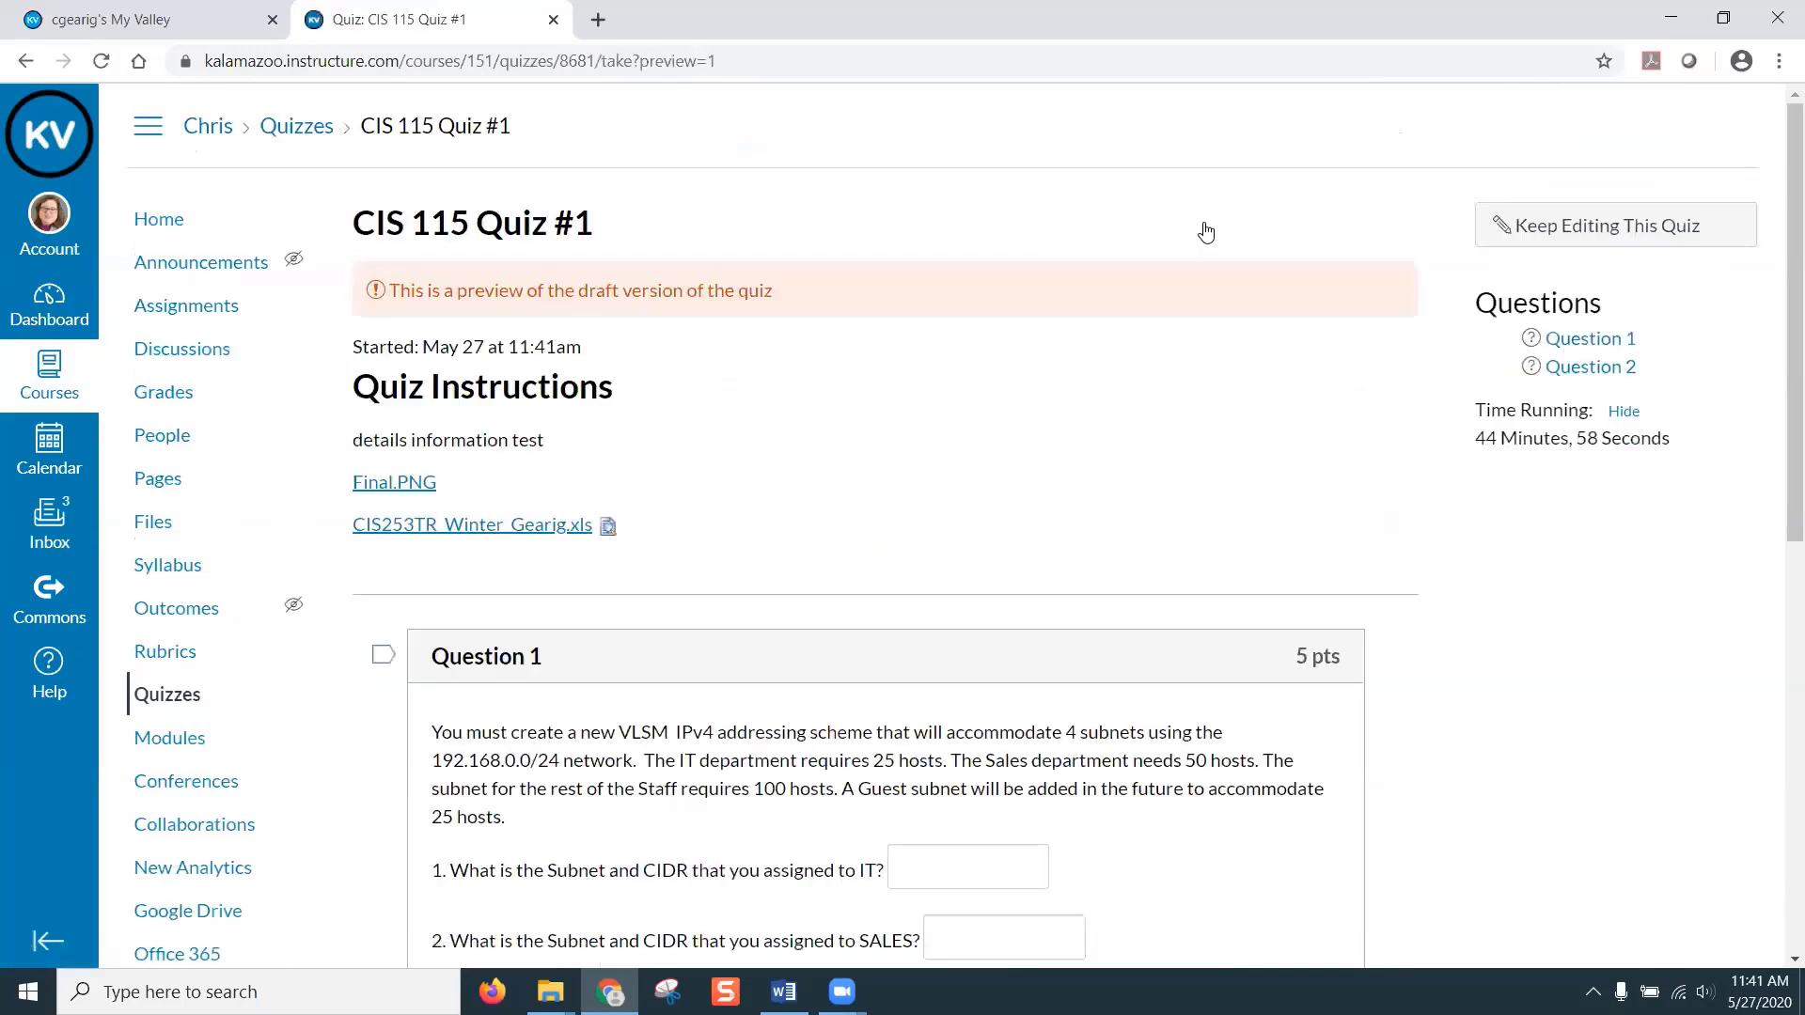
scroll(1086, 423, "down", 1)
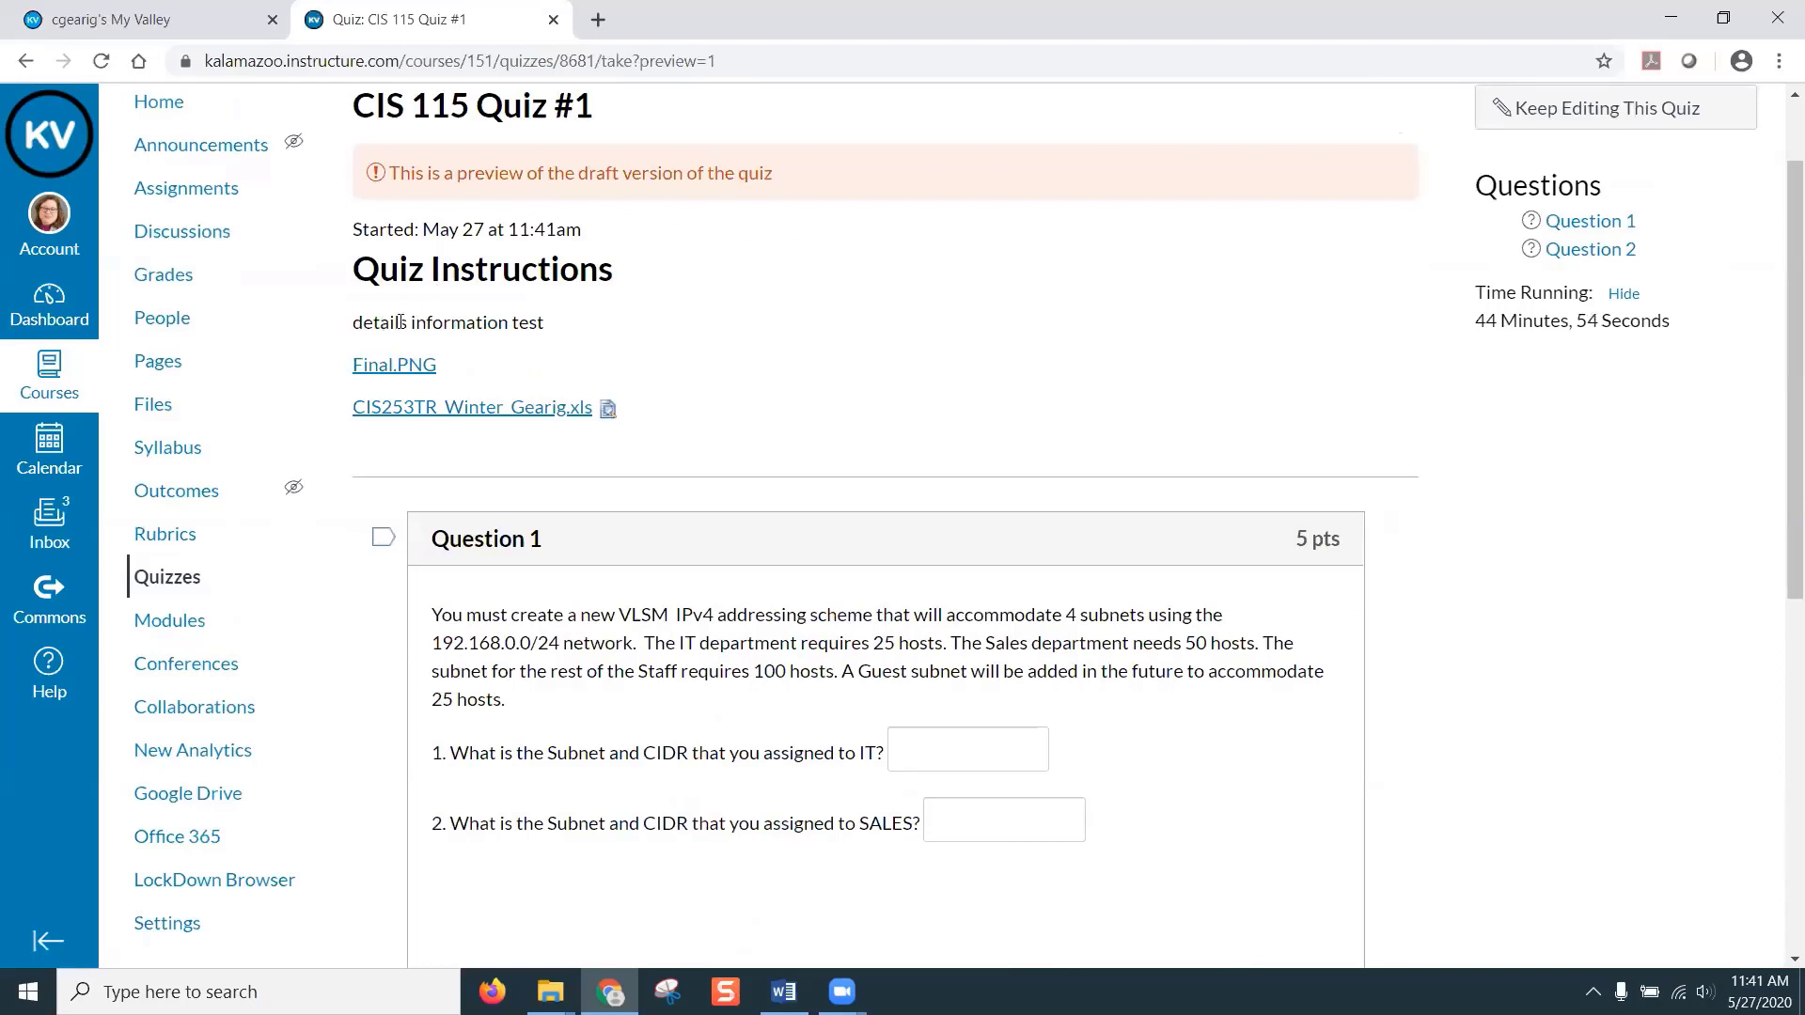
scroll(581, 536, "down", 1)
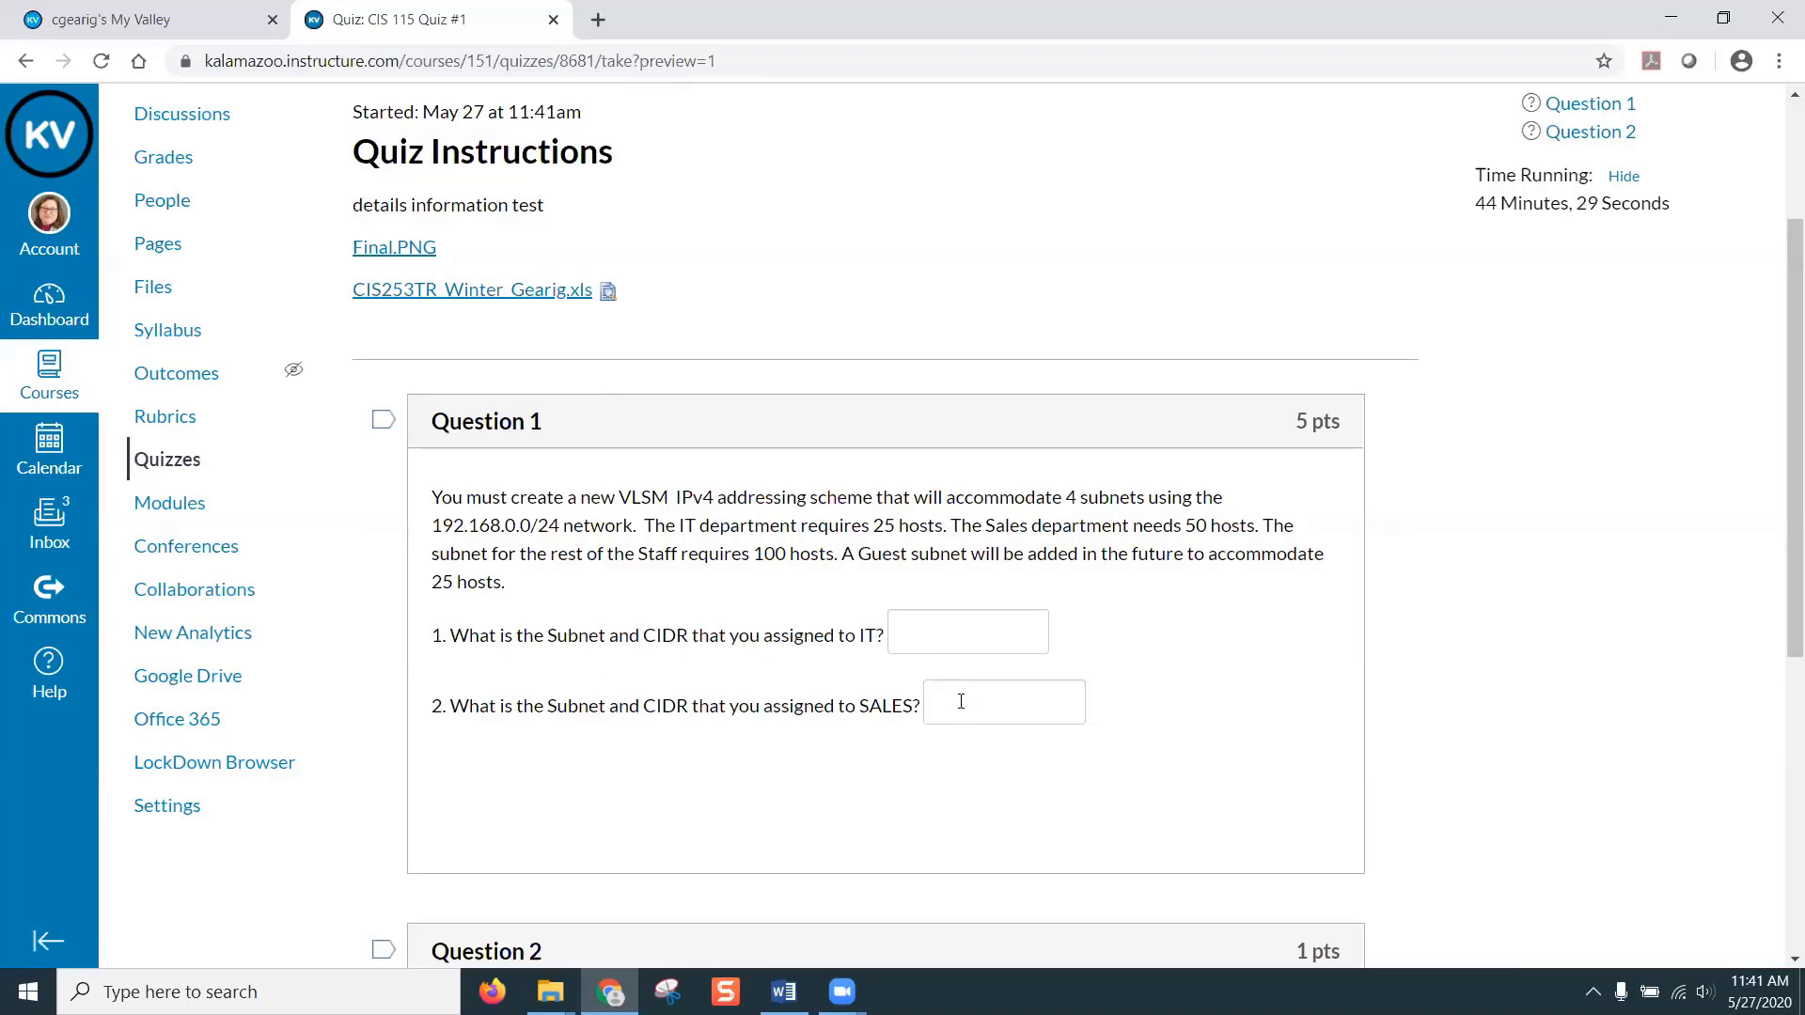
scroll(961, 702, "down", 6)
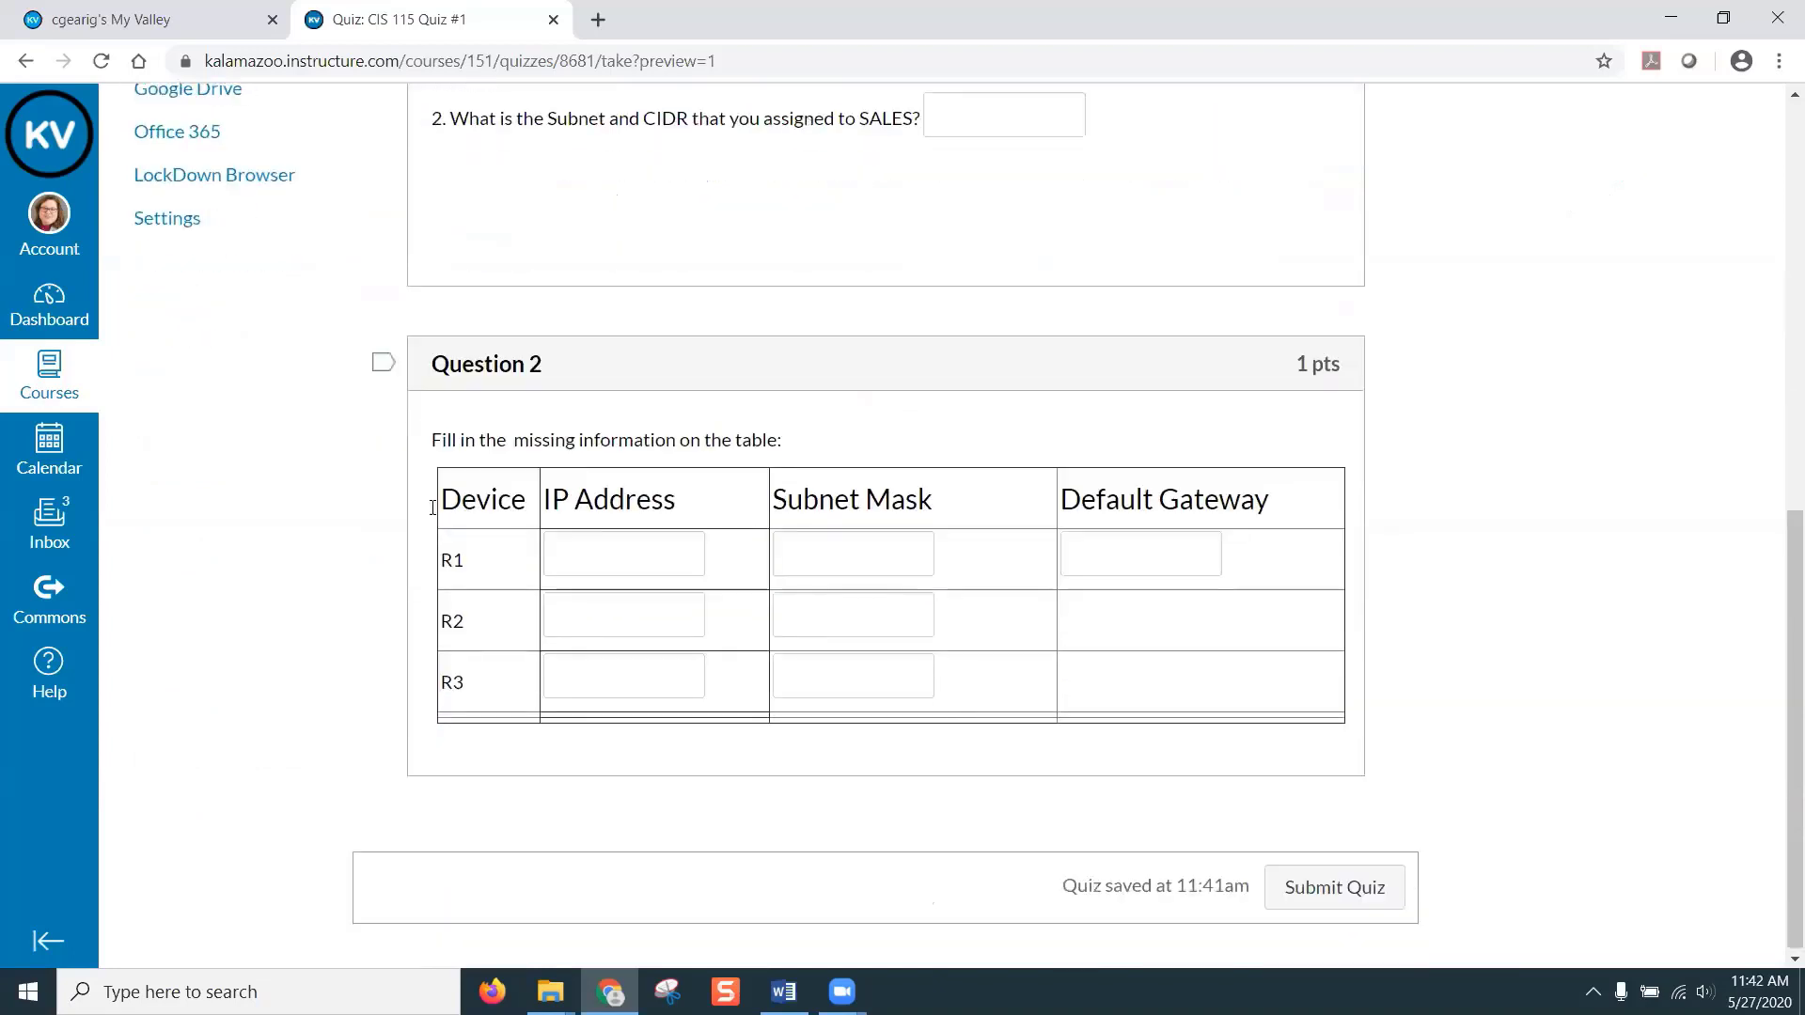
- Check that each answer blank for R1, R2 and R3 in Question 2's table accepts input
left_click(657, 555)
left_click(846, 549)
left_click(1081, 560)
left_click(612, 604)
left_click(814, 617)
left_click(584, 681)
left_click(820, 675)
- Examine the layout of the whole quiz preview, from the instructions to the Question 2 table
scroll(840, 677, "down", 1)
scroll(840, 677, "up", 8)
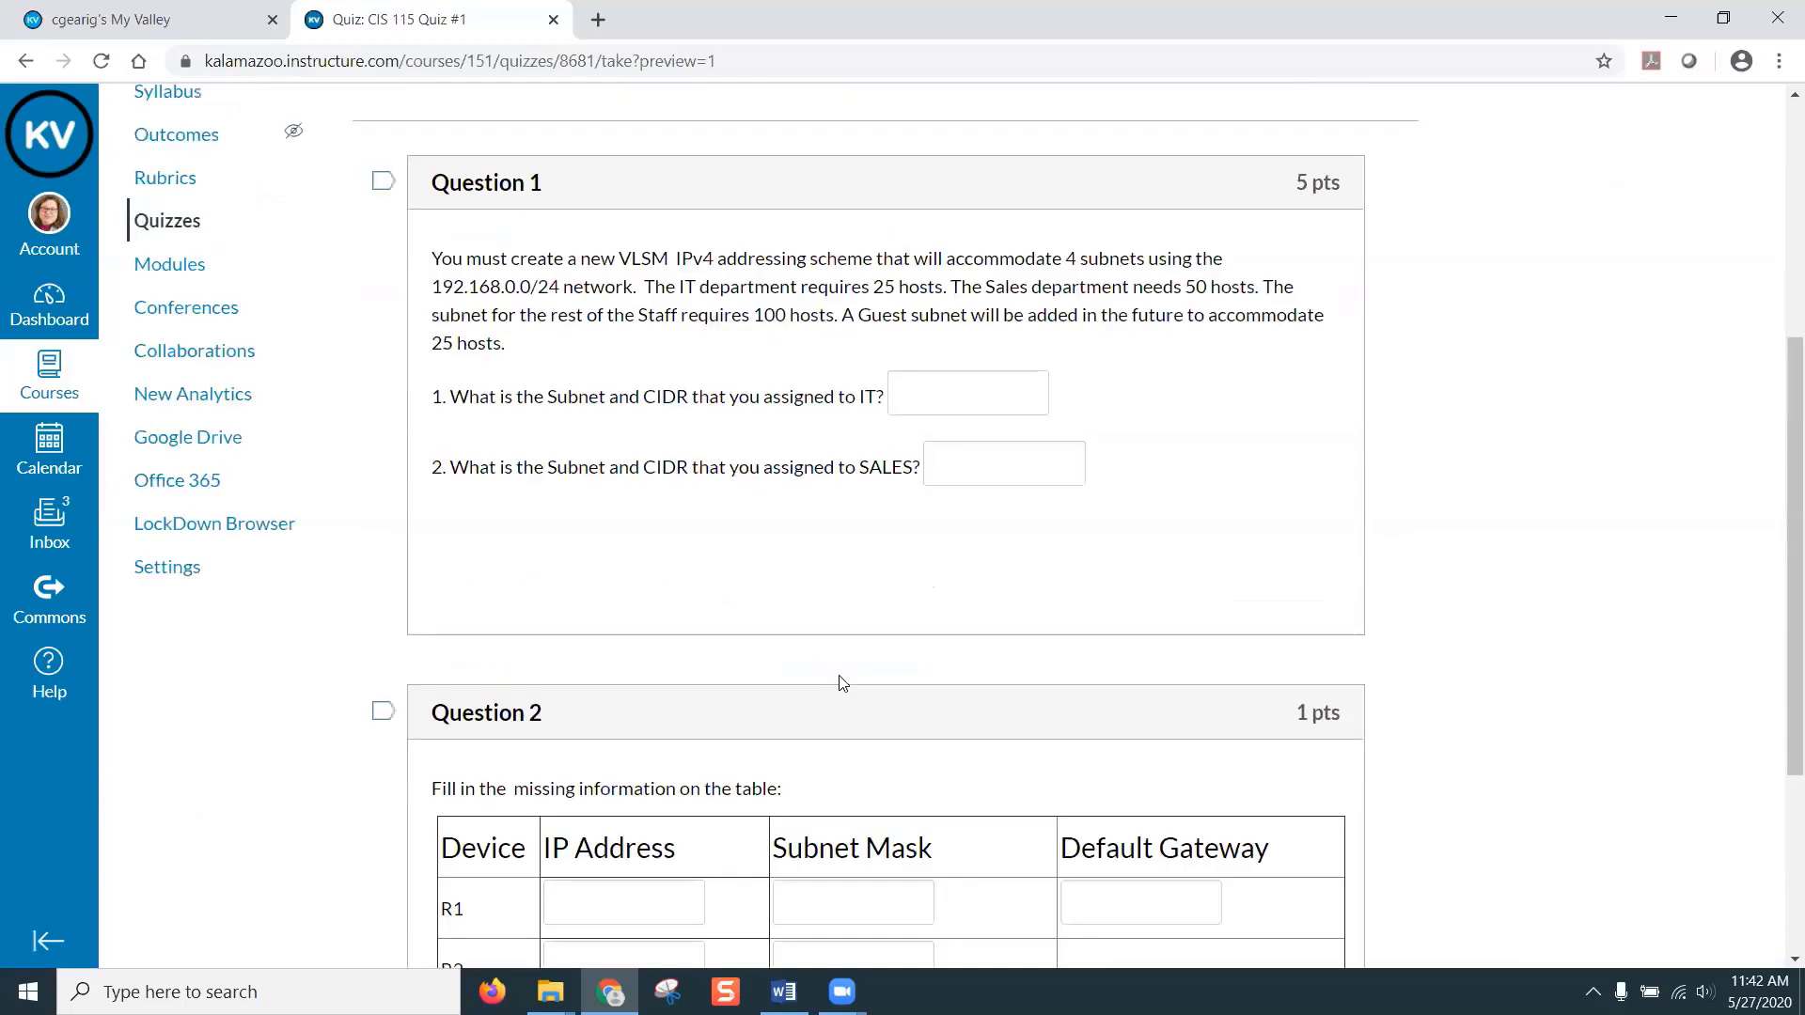
scroll(841, 682, "up", 2)
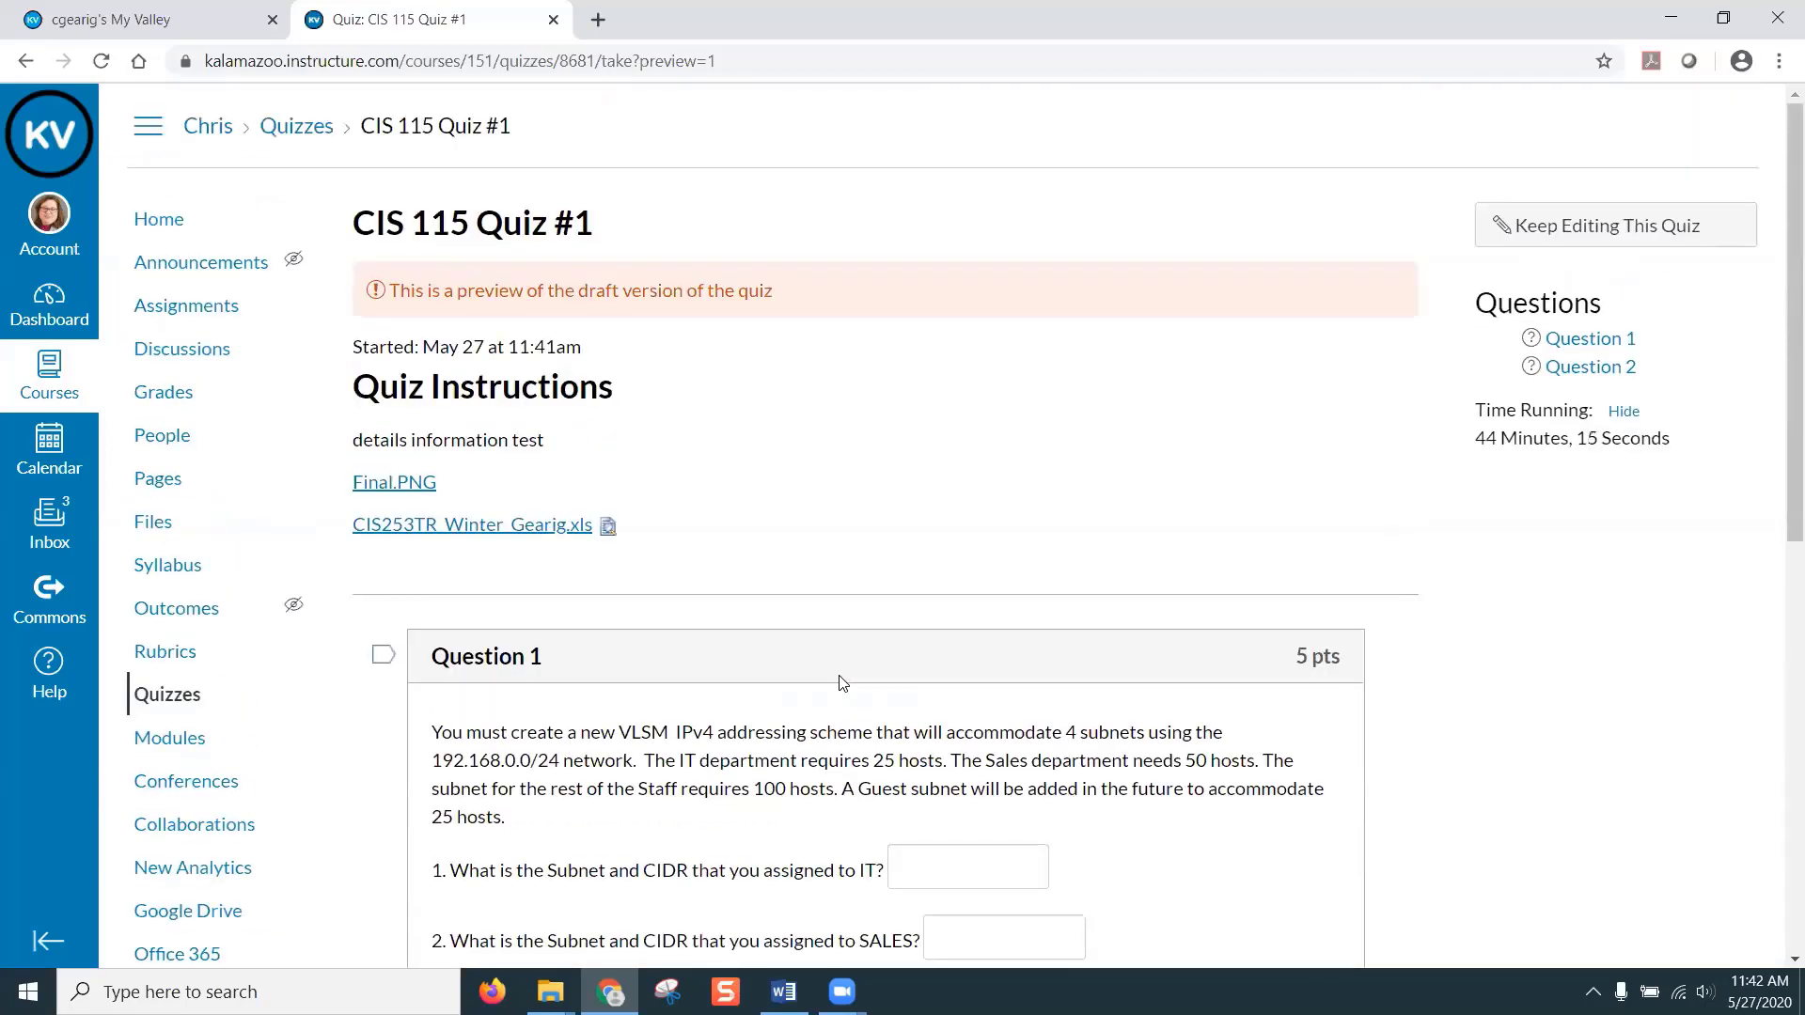
scroll(843, 681, "down", 3)
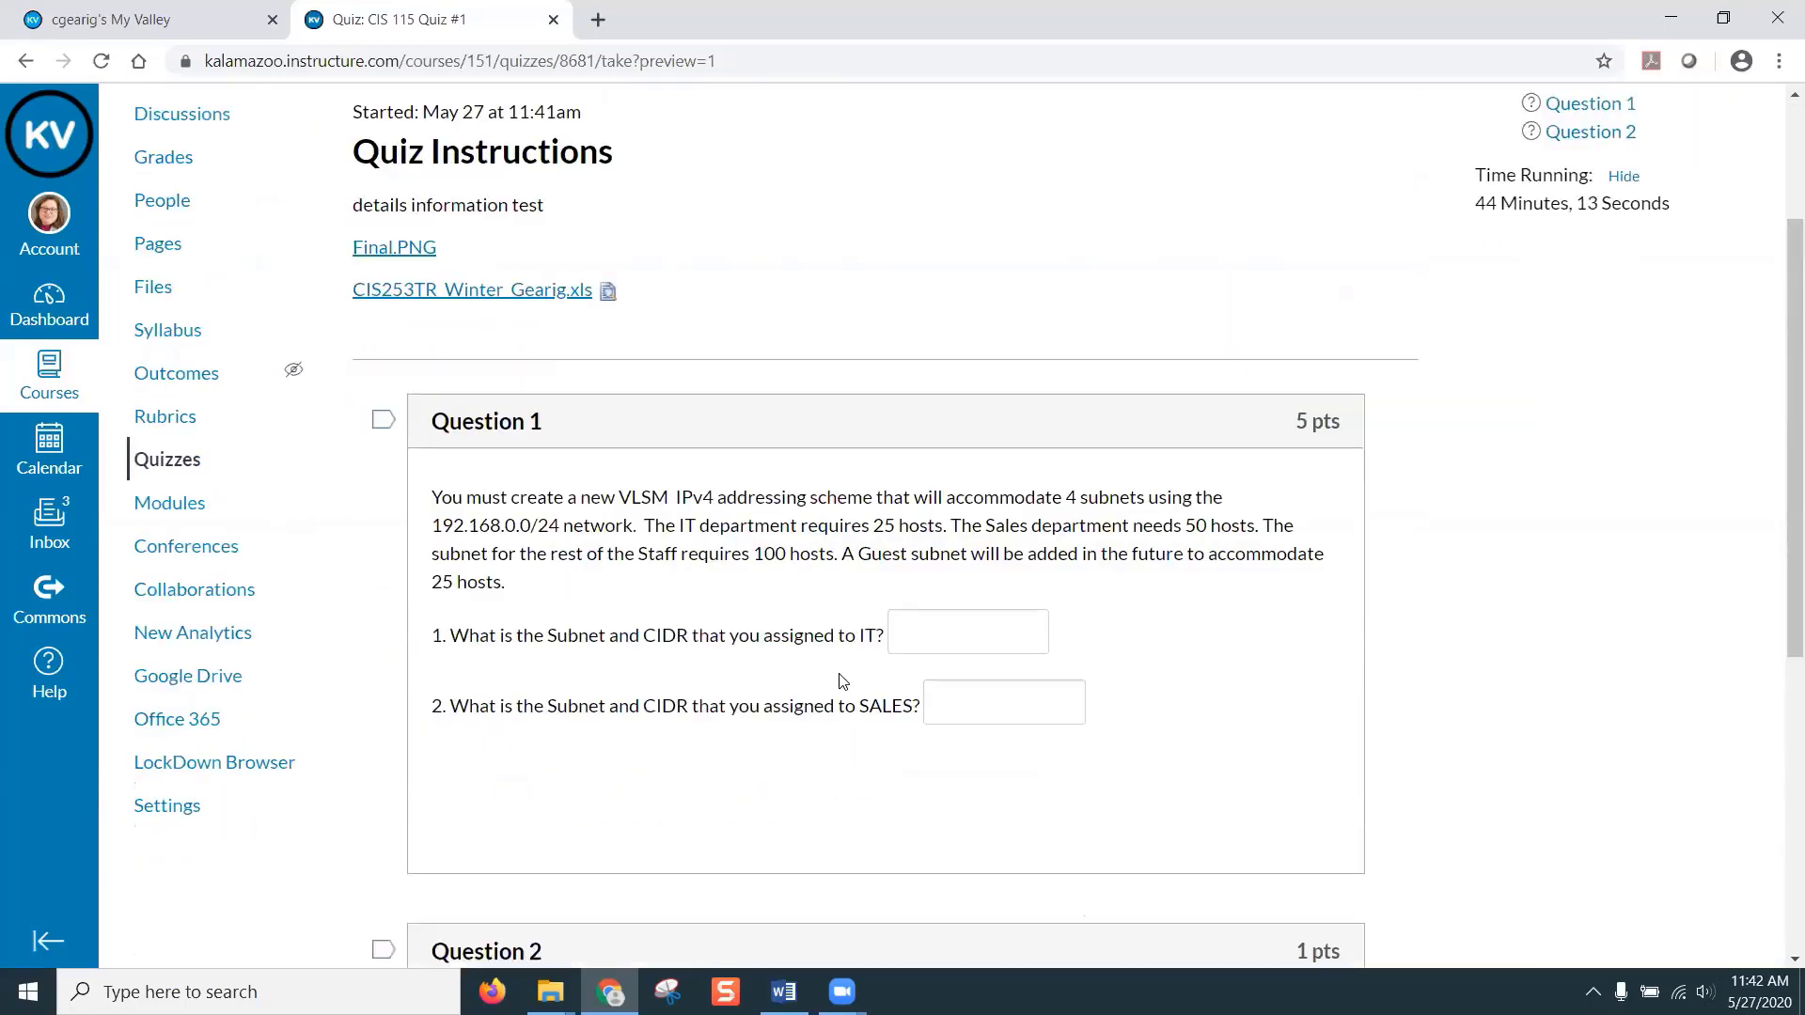
scroll(844, 681, "down", 5)
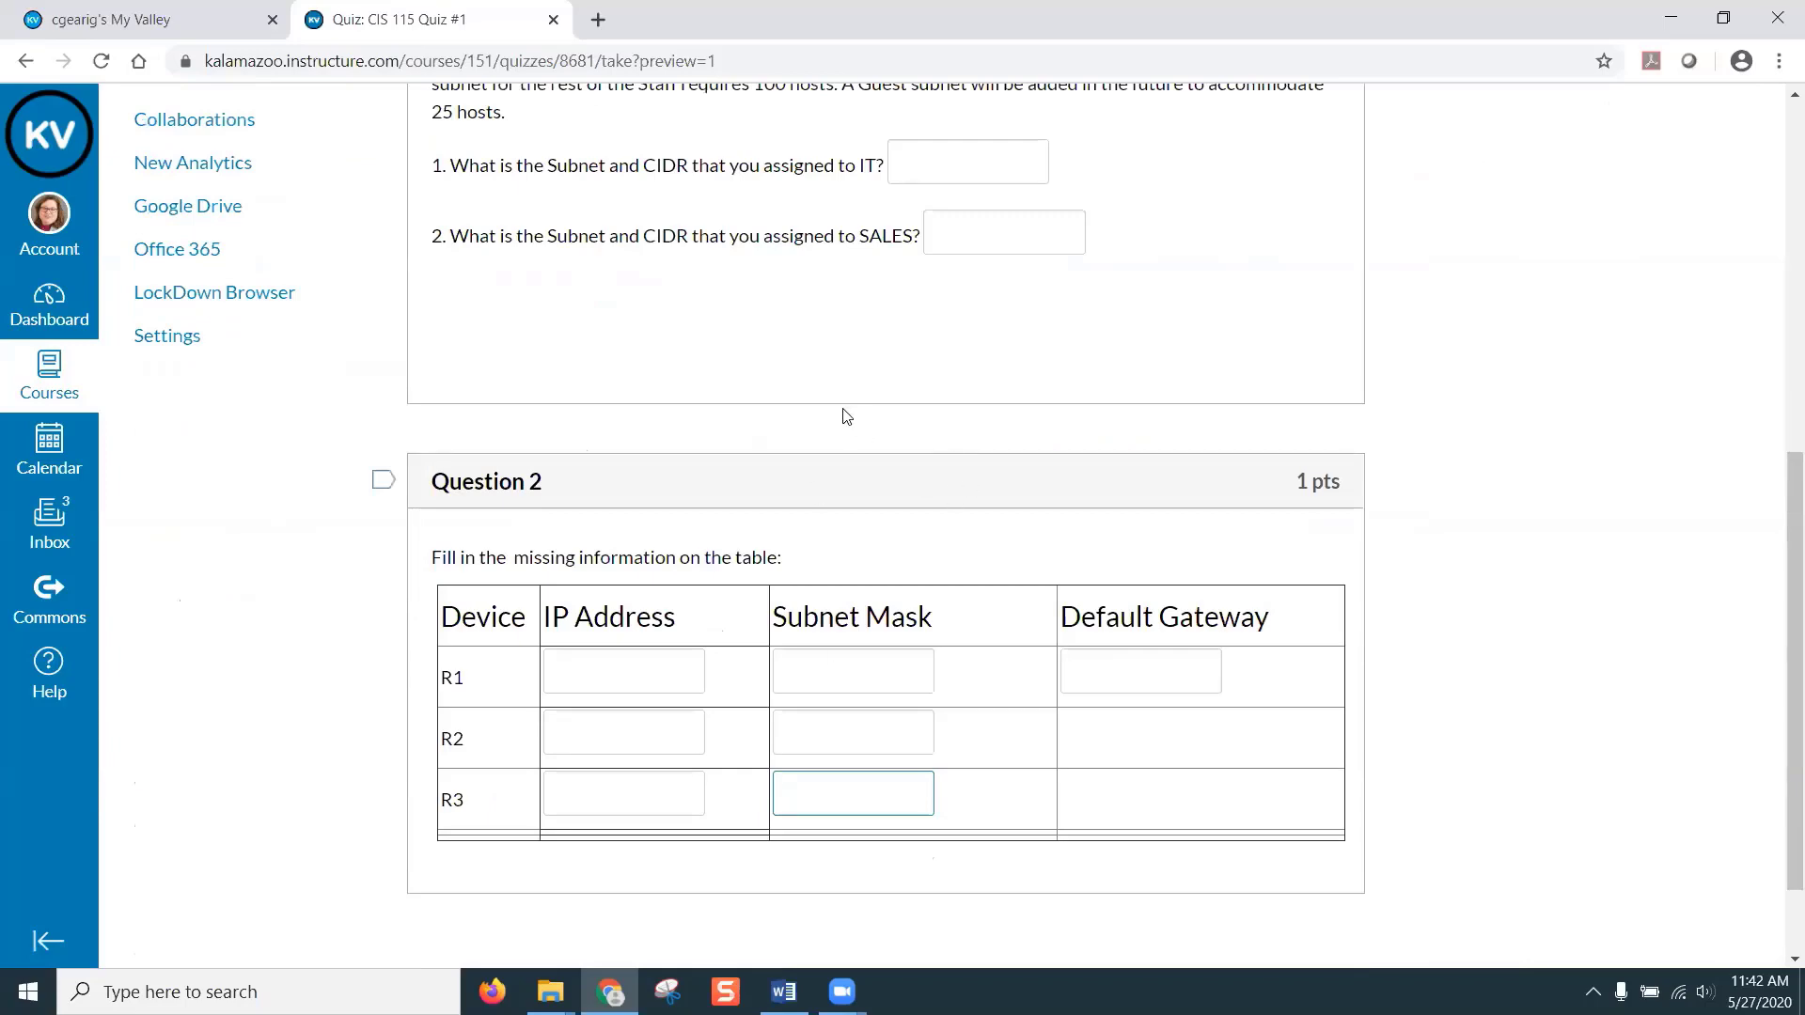
scroll(851, 413, "up", 5)
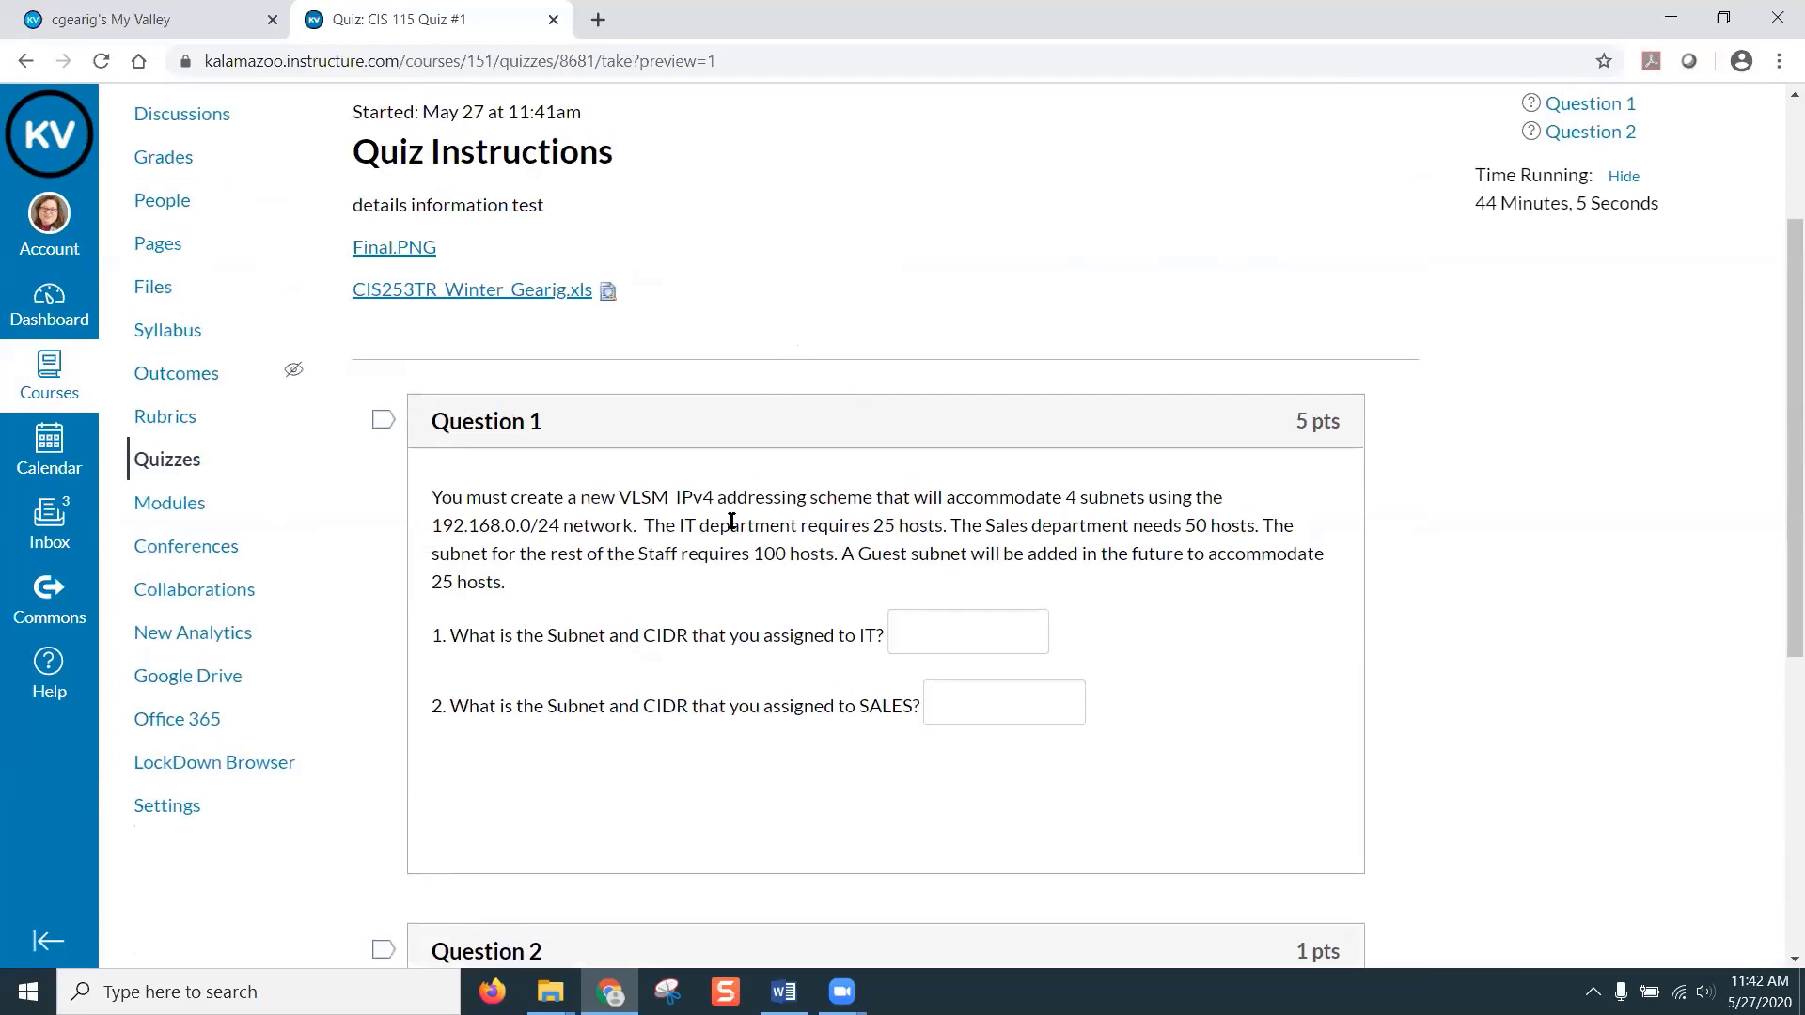
scroll(730, 519, "up", 2)
scroll(728, 512, "down", 2)
scroll(729, 508, "down", 4)
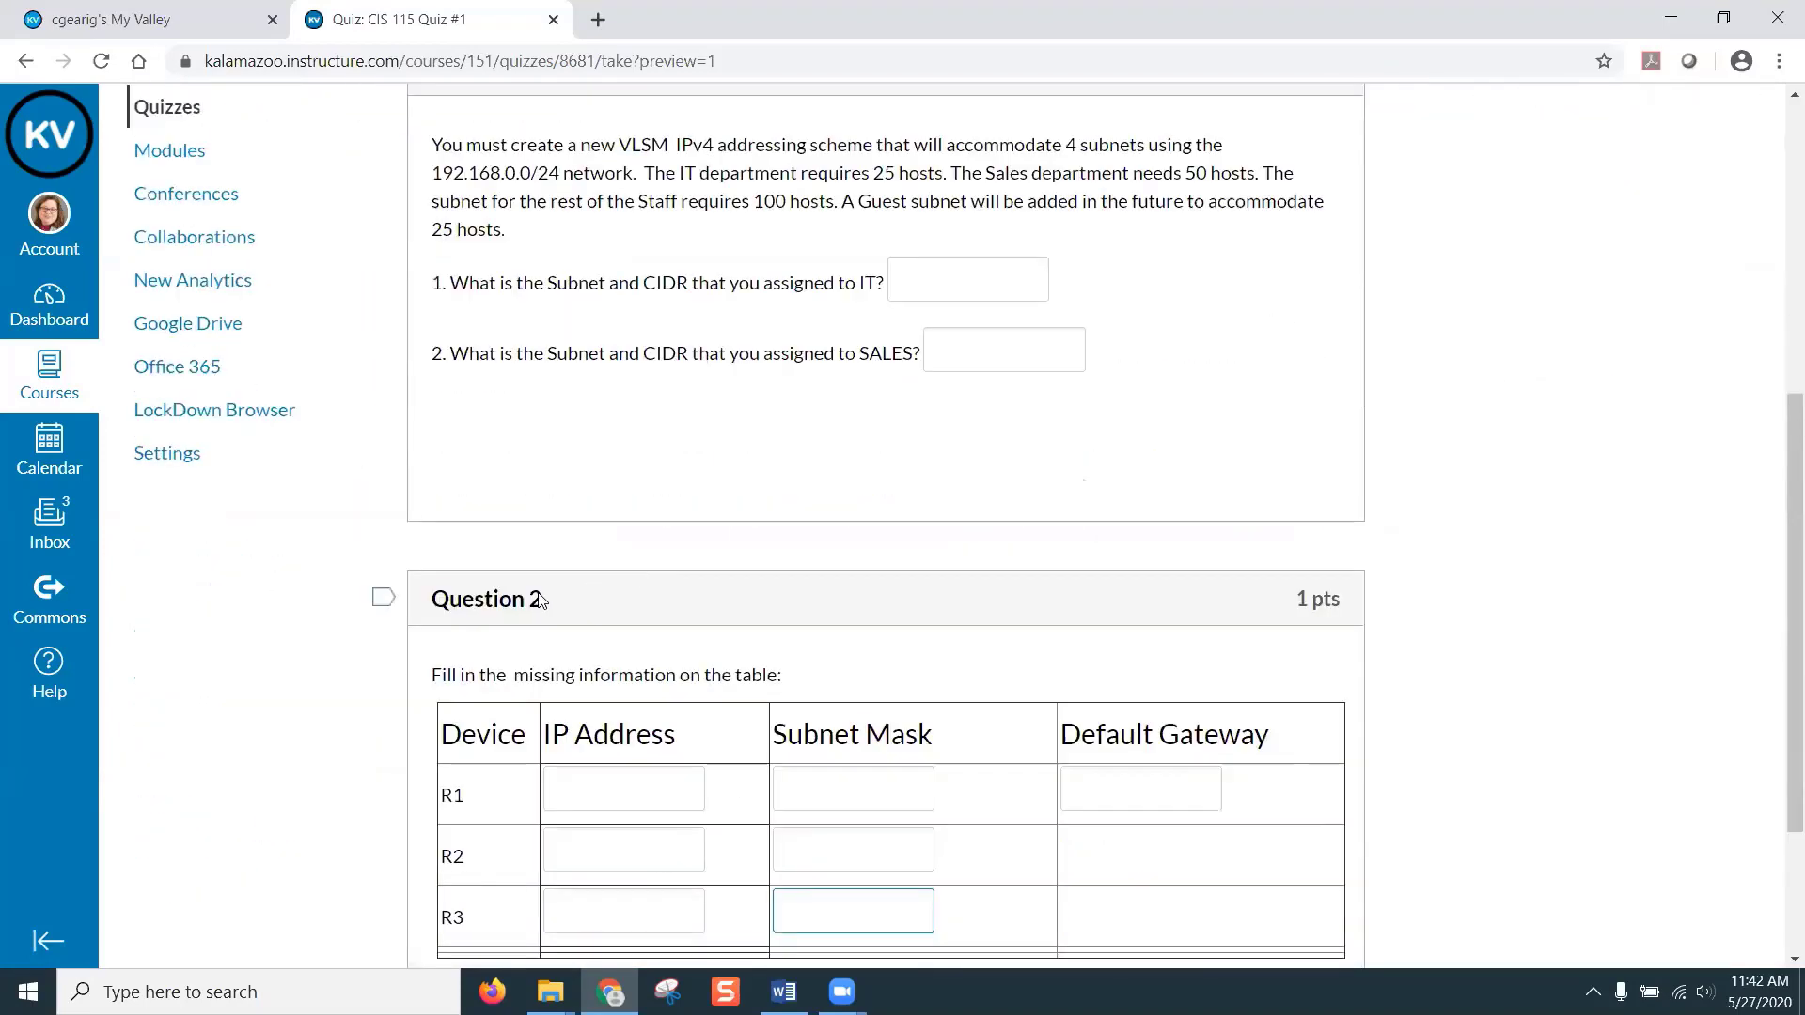
- Open the course's Respondus LockDown Browser dashboard and look through its list of quizzes for CIS 115 Quiz #1
left_click(146, 414)
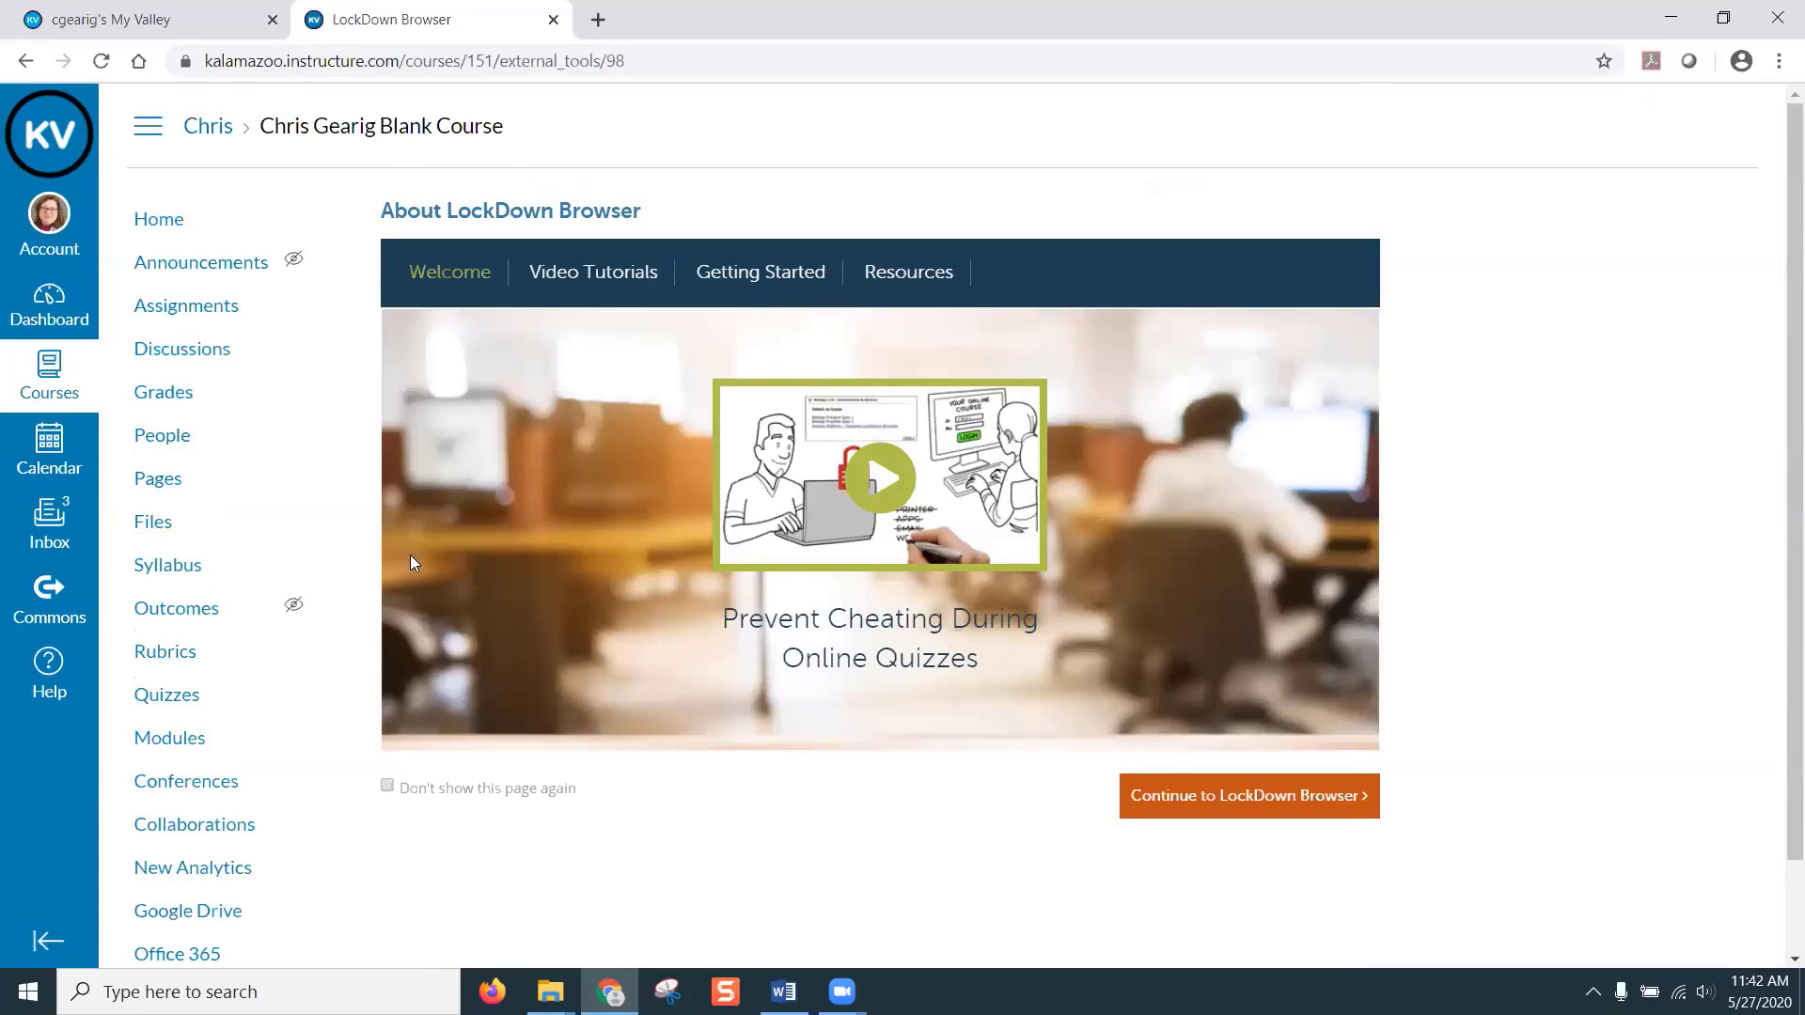
scroll(316, 896, "down", 1)
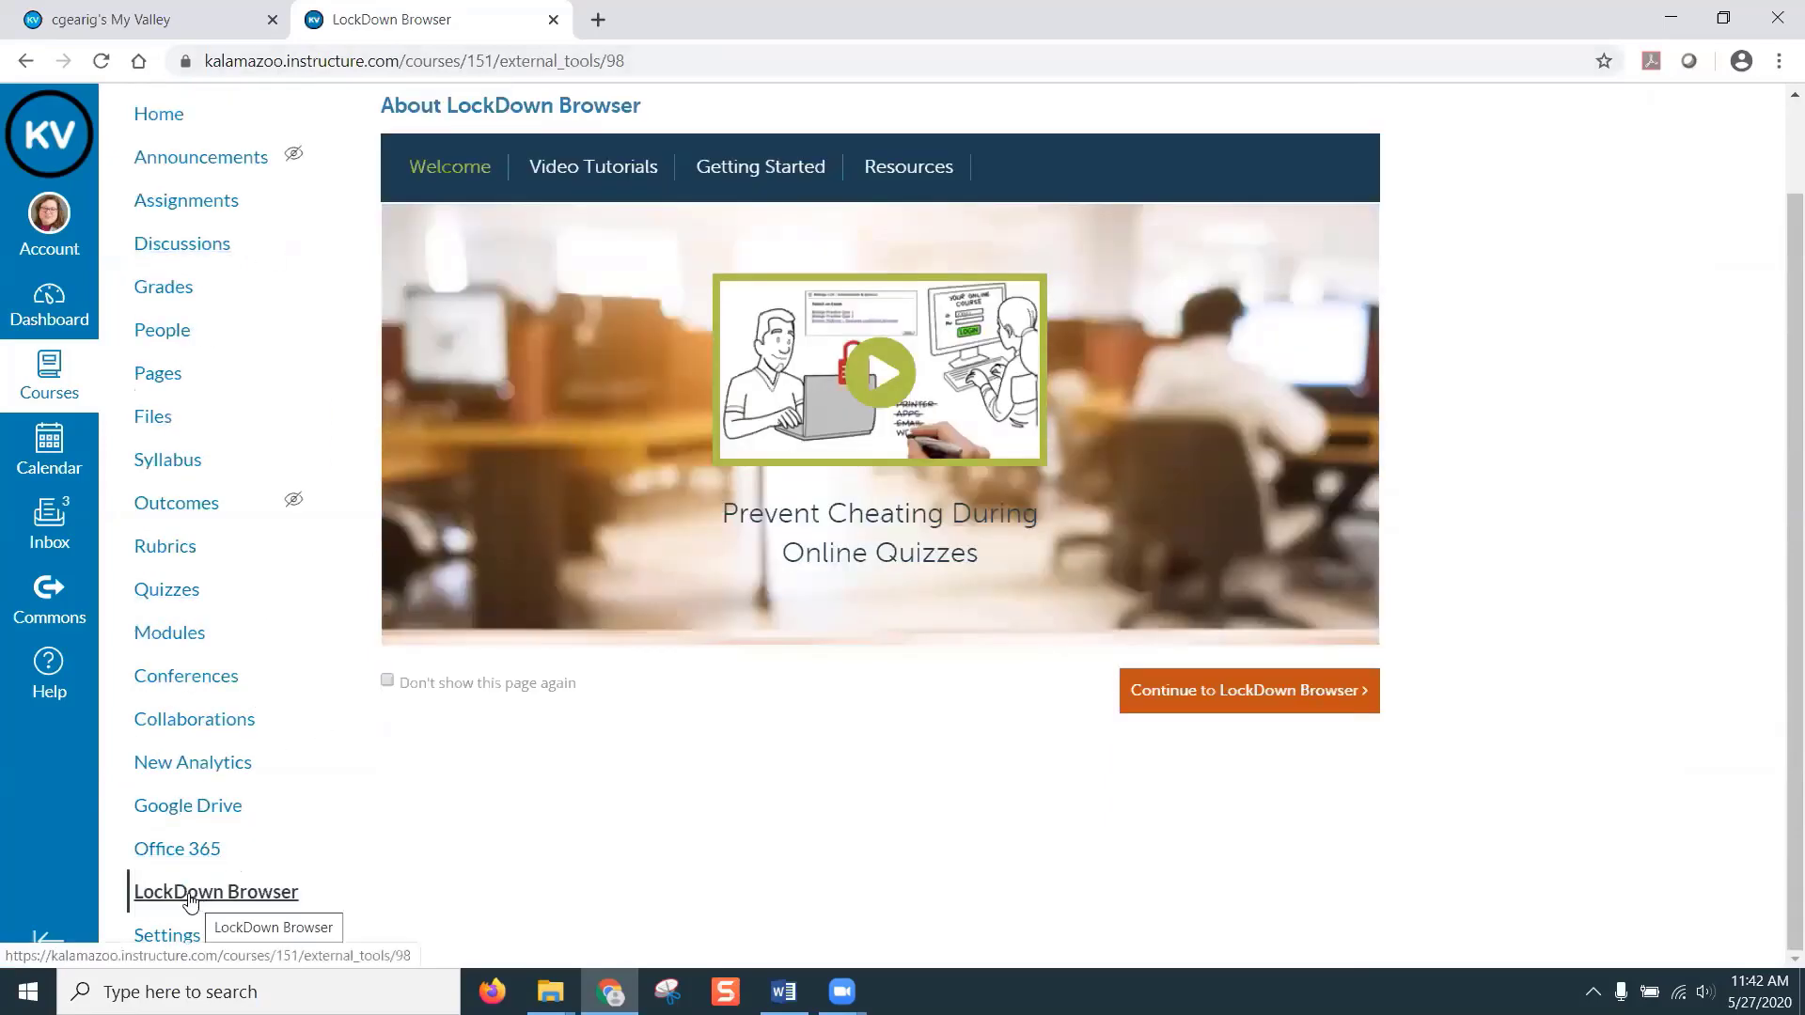
left_click(1316, 691)
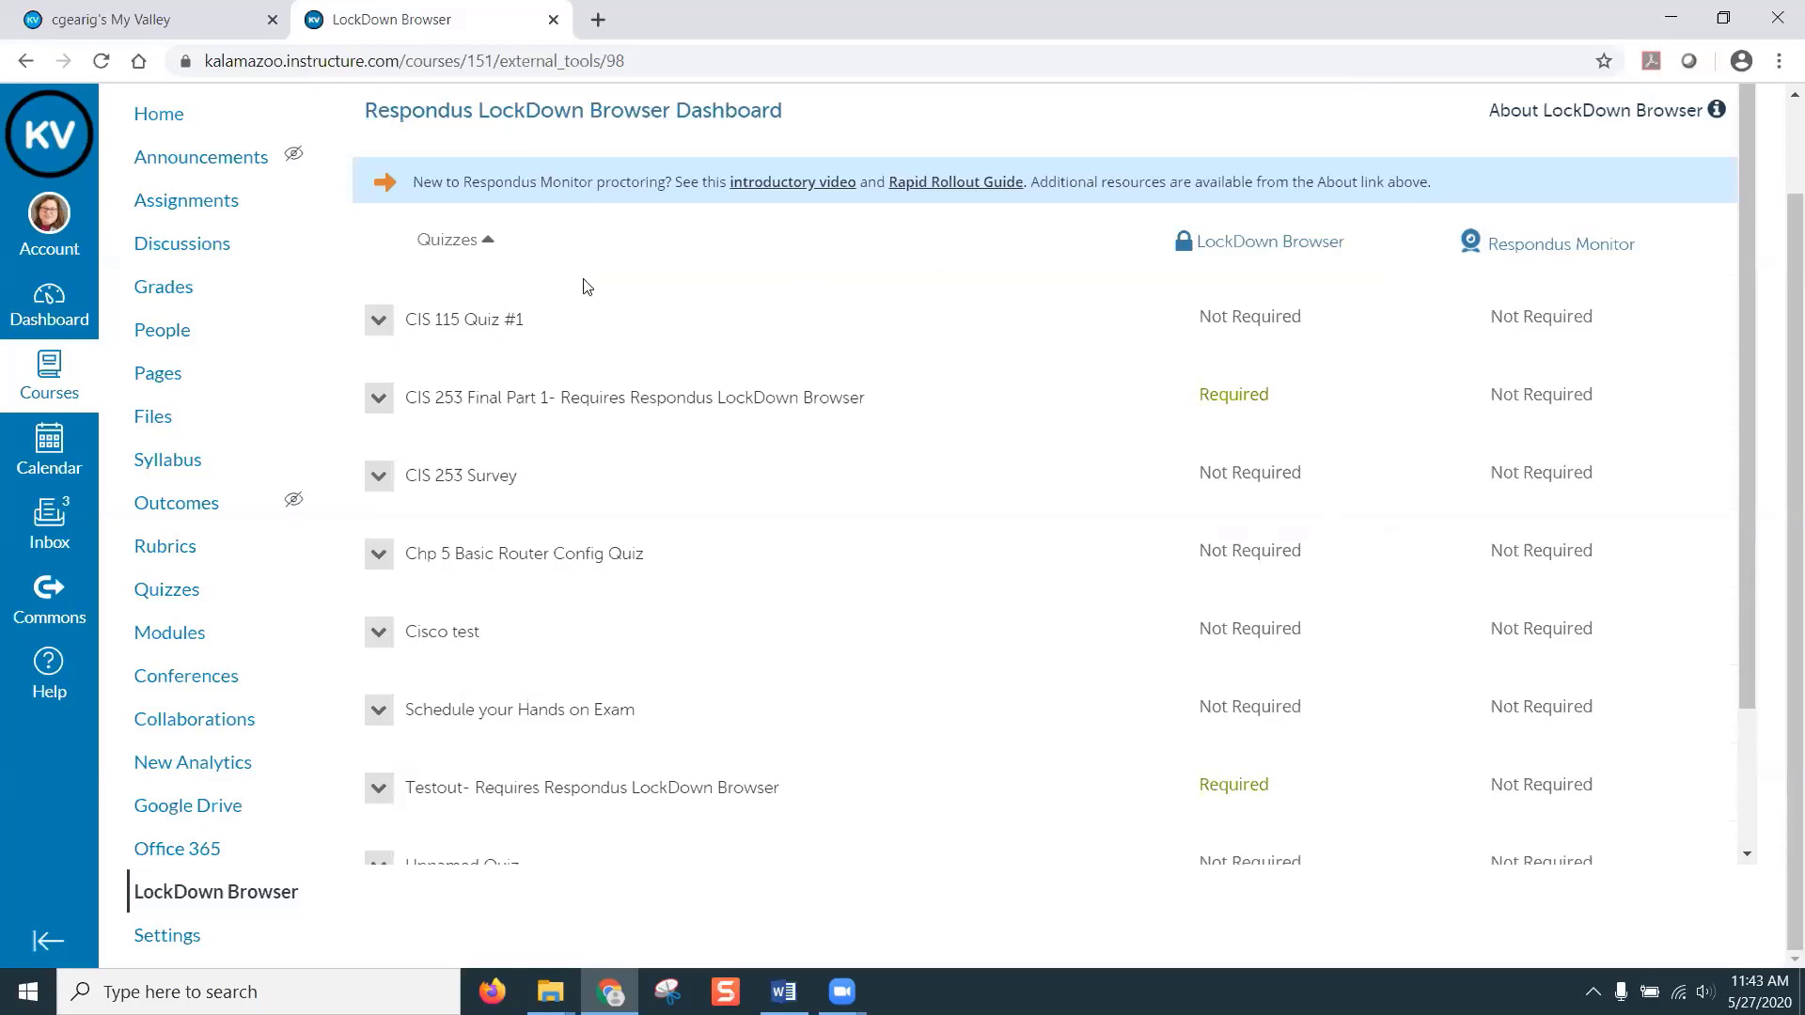
scroll(564, 306, "down", 2)
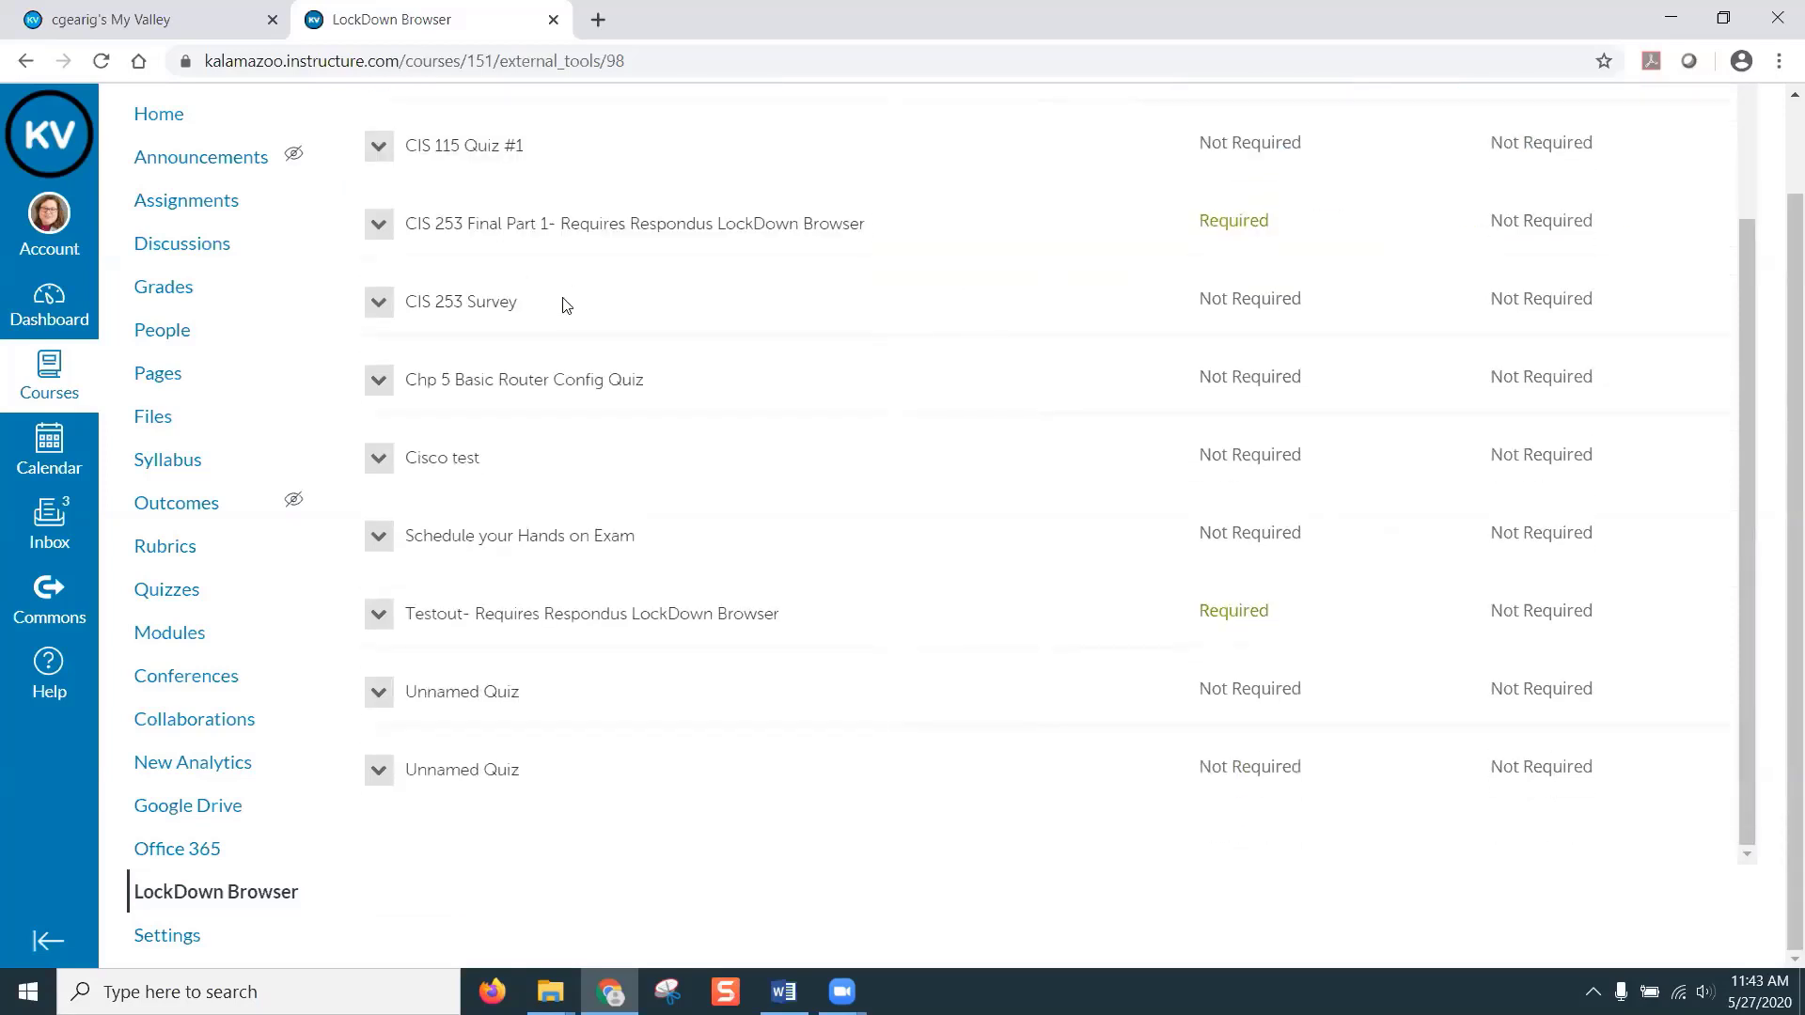
scroll(564, 306, "up", 2)
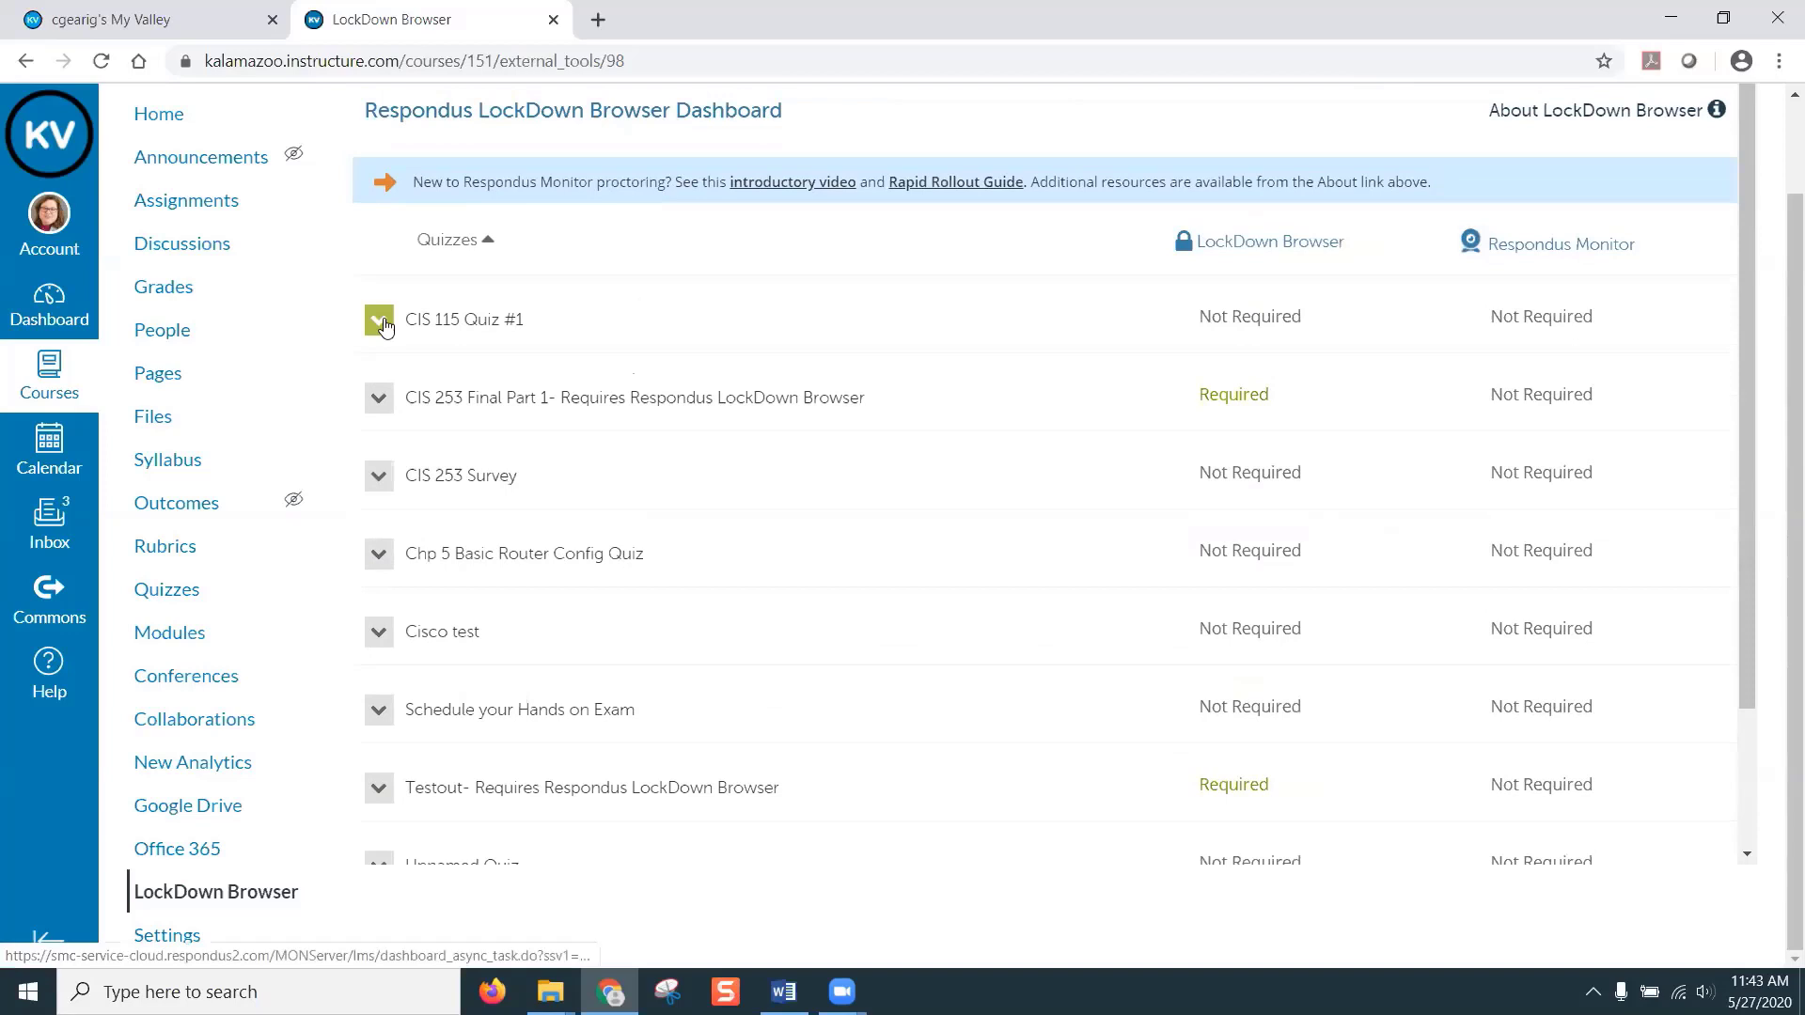
- Open the LockDown Browser settings of CIS 115 Quiz #1 and require Respondus LockDown Browser for the exam
left_click(382, 323)
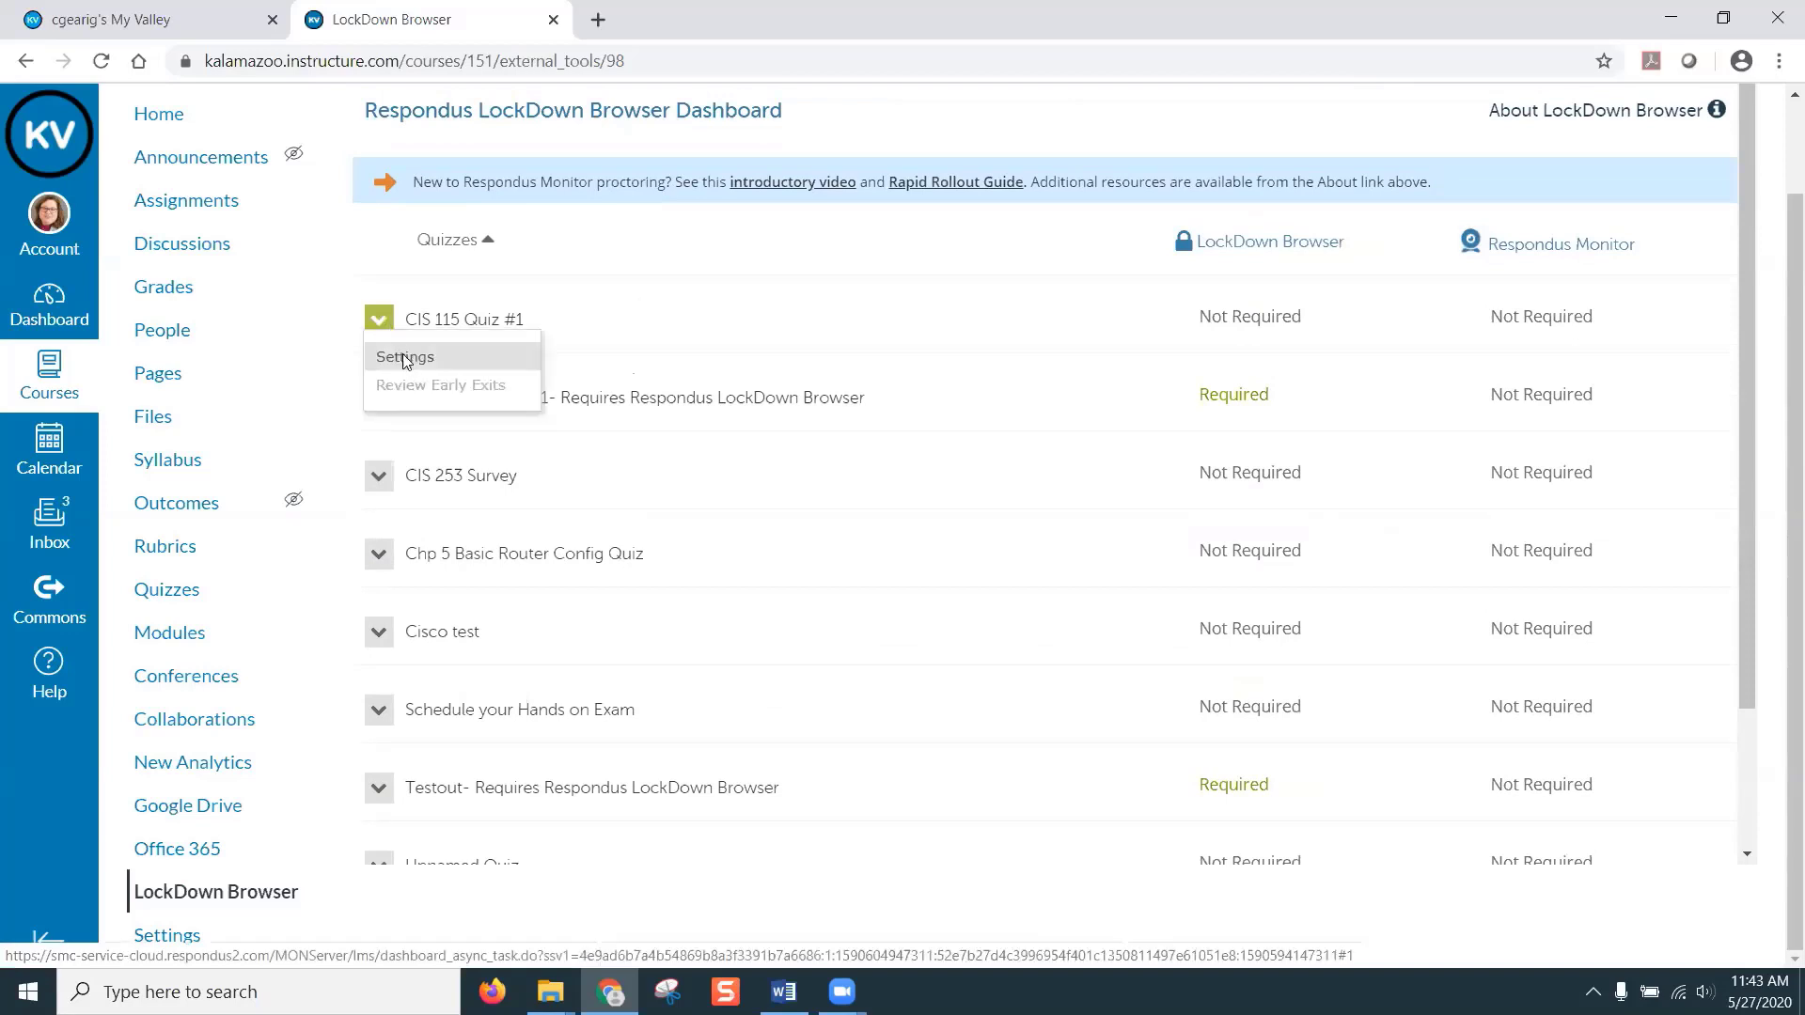
left_click(405, 359)
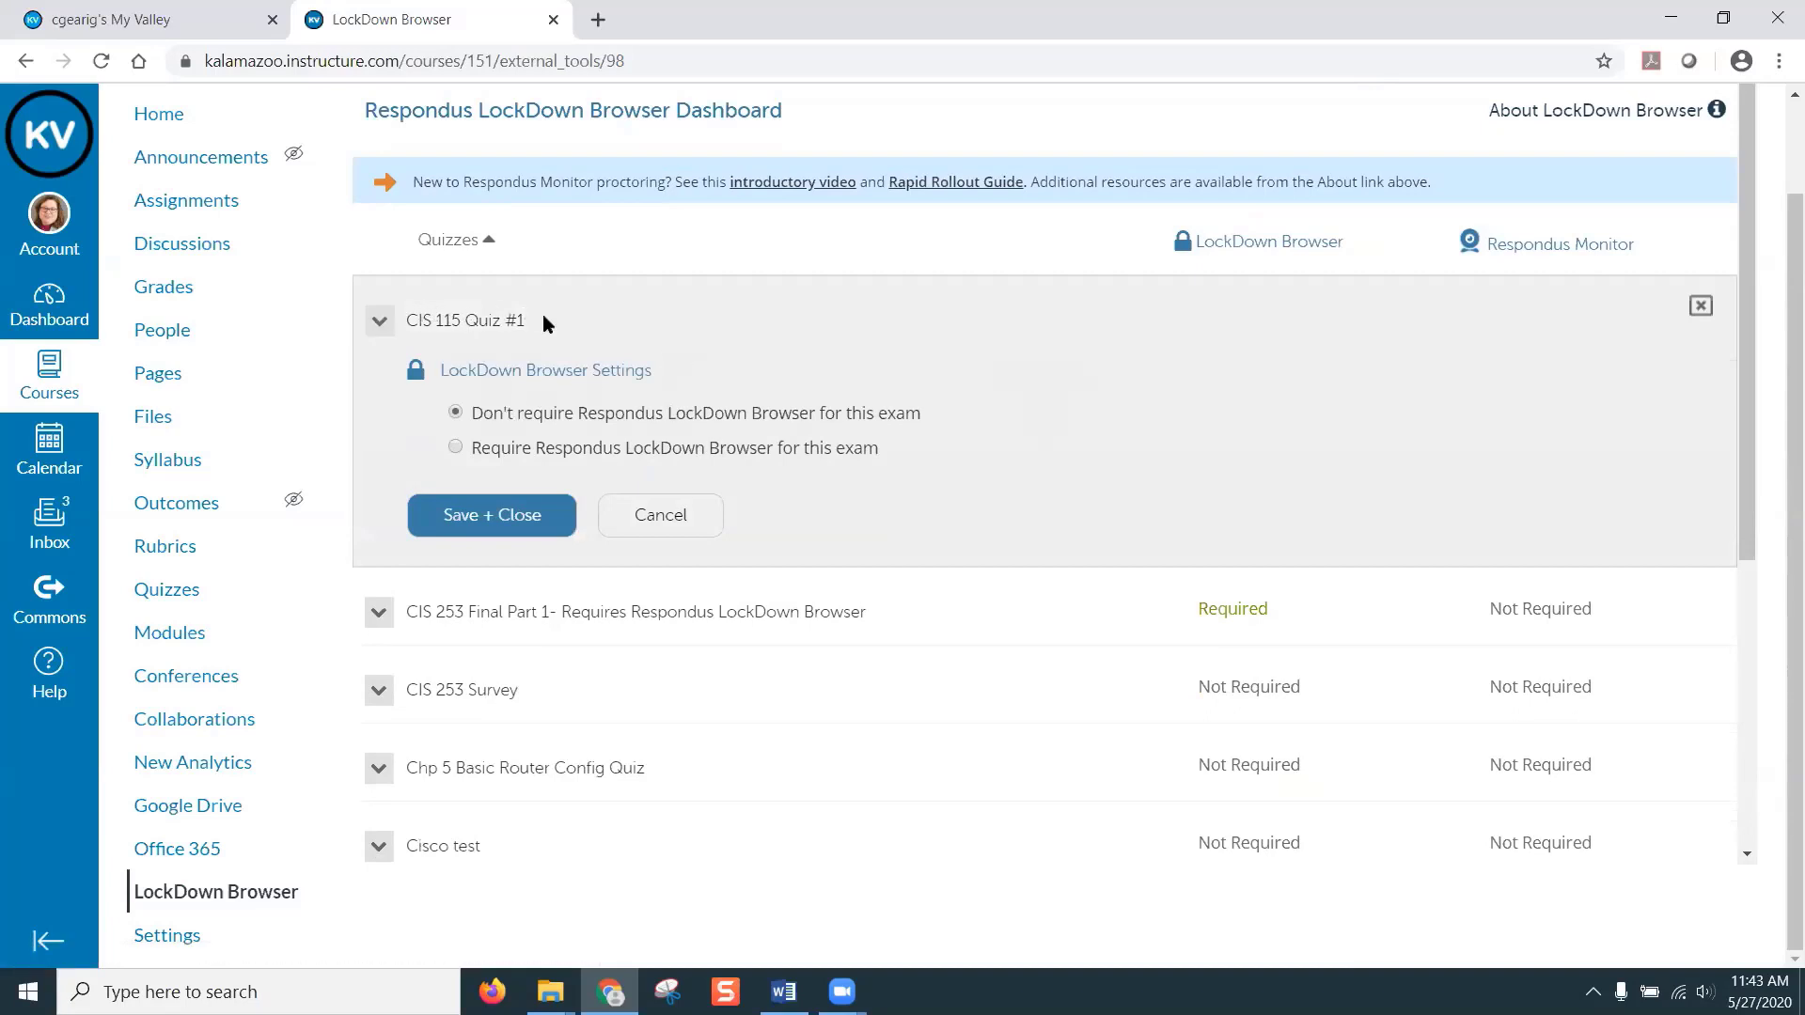
left_click(457, 447)
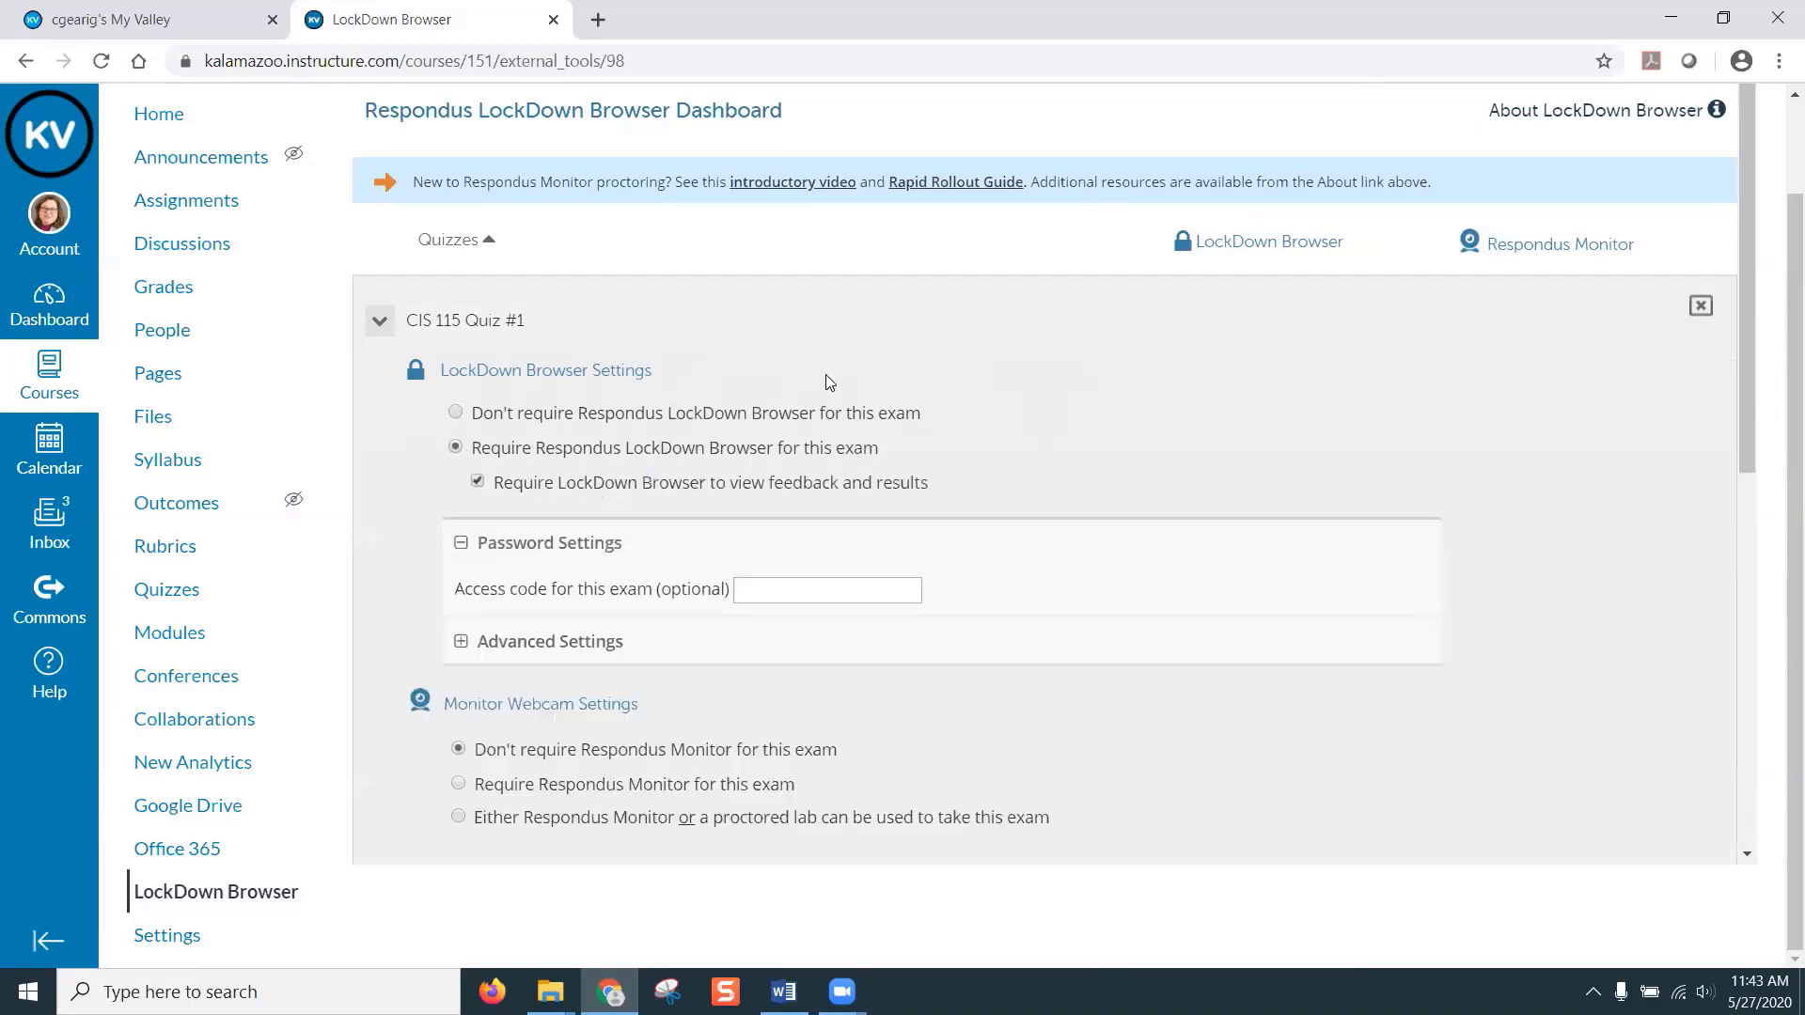
- Allow students to take the exam with an iPad in the advanced settings, leaving the lock-until-completed option off after trying it
scroll(825, 374, "down", 1)
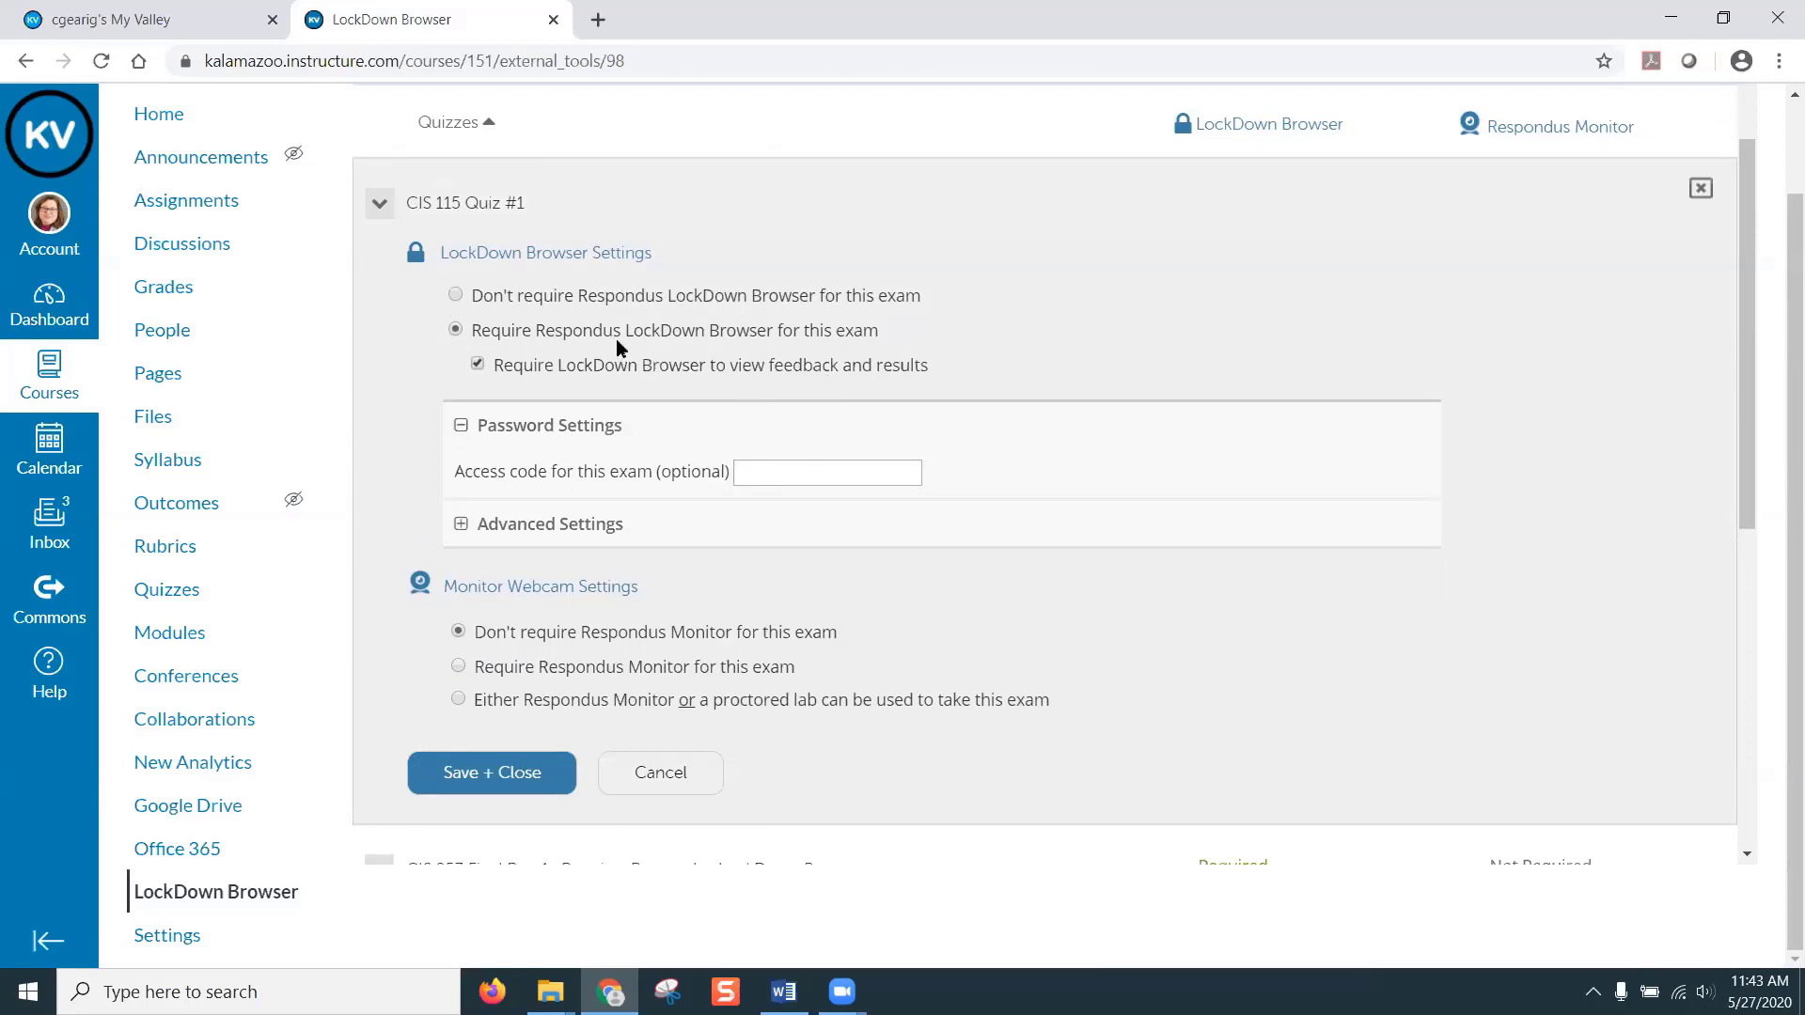
left_click(460, 526)
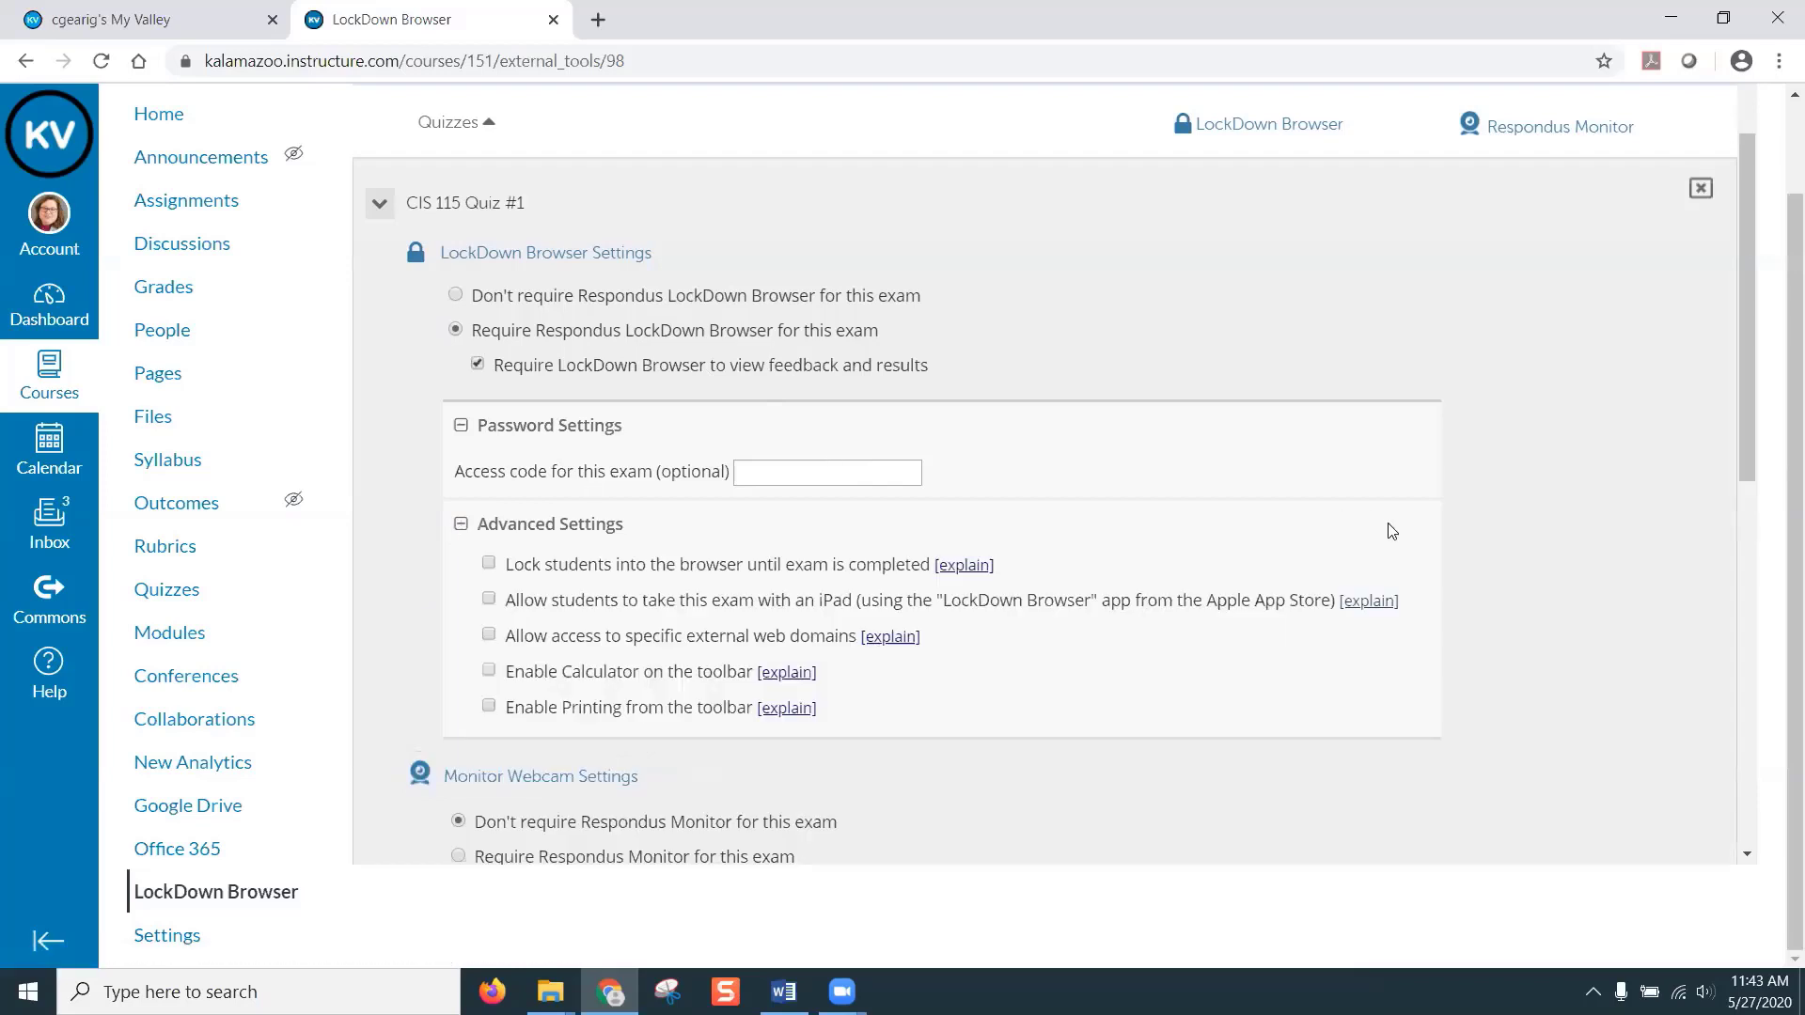
scroll(1391, 531, "down", 2)
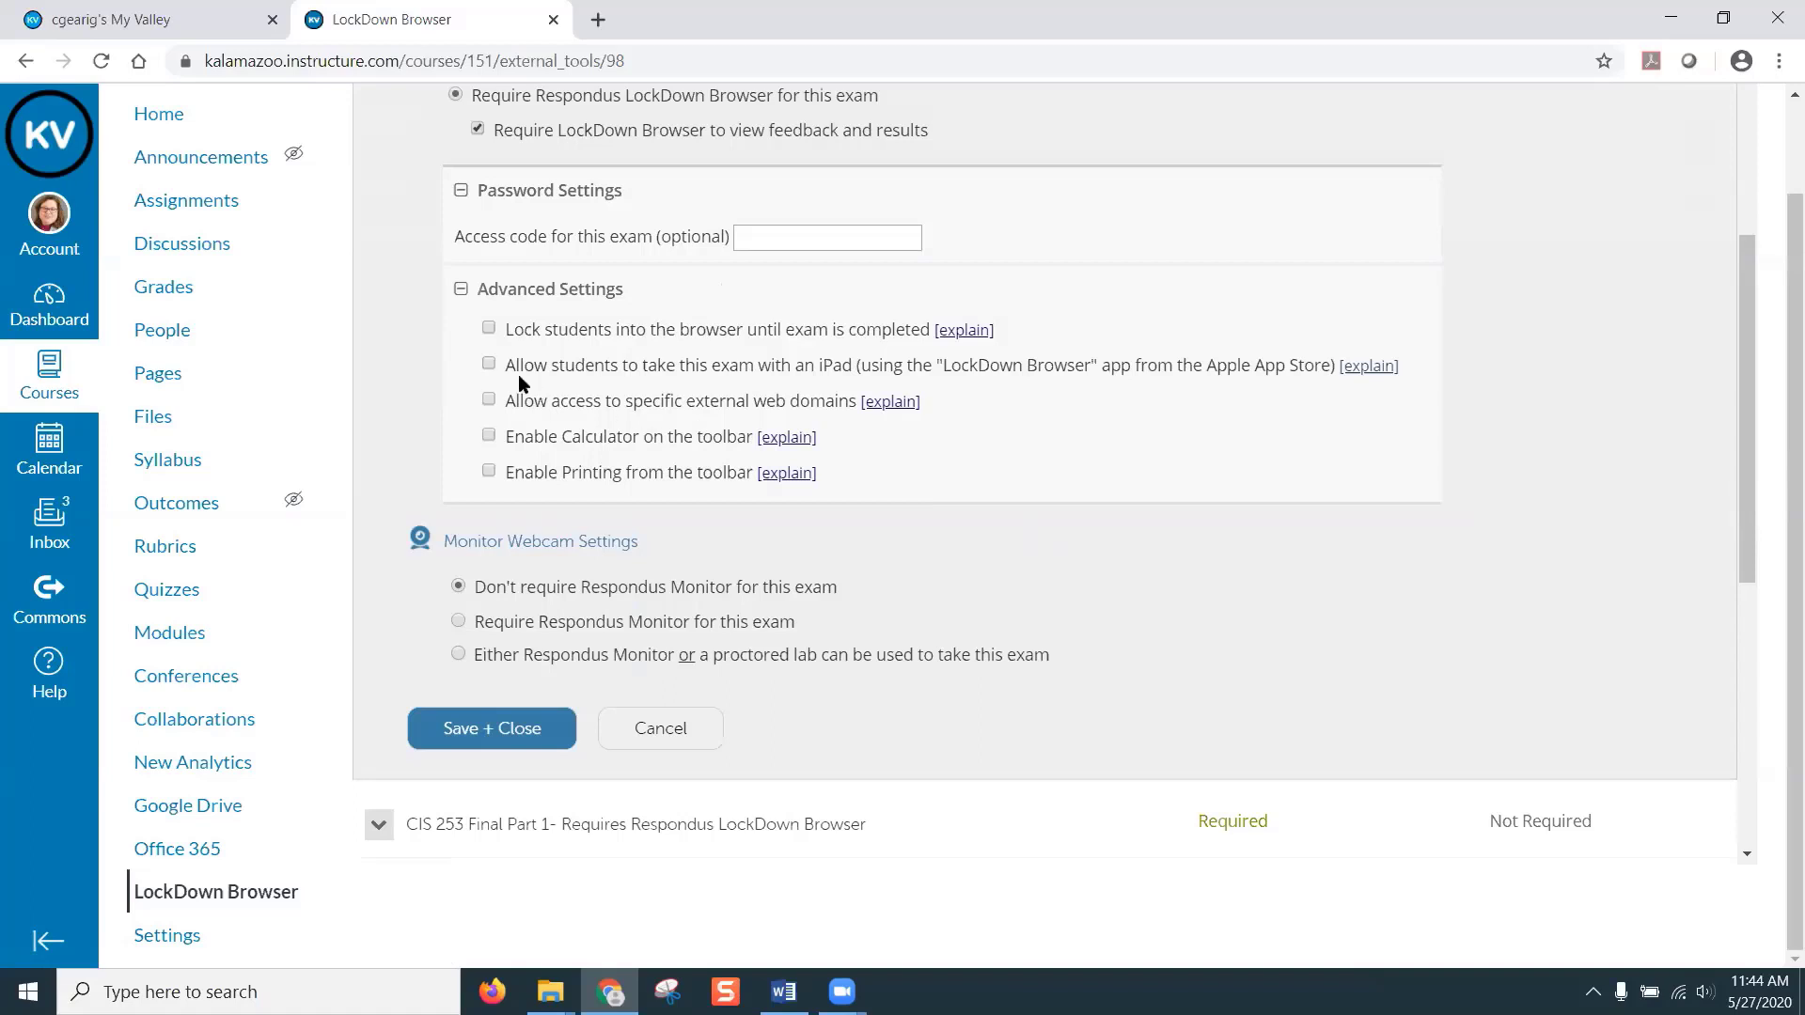
left_click(489, 365)
left_click(489, 328)
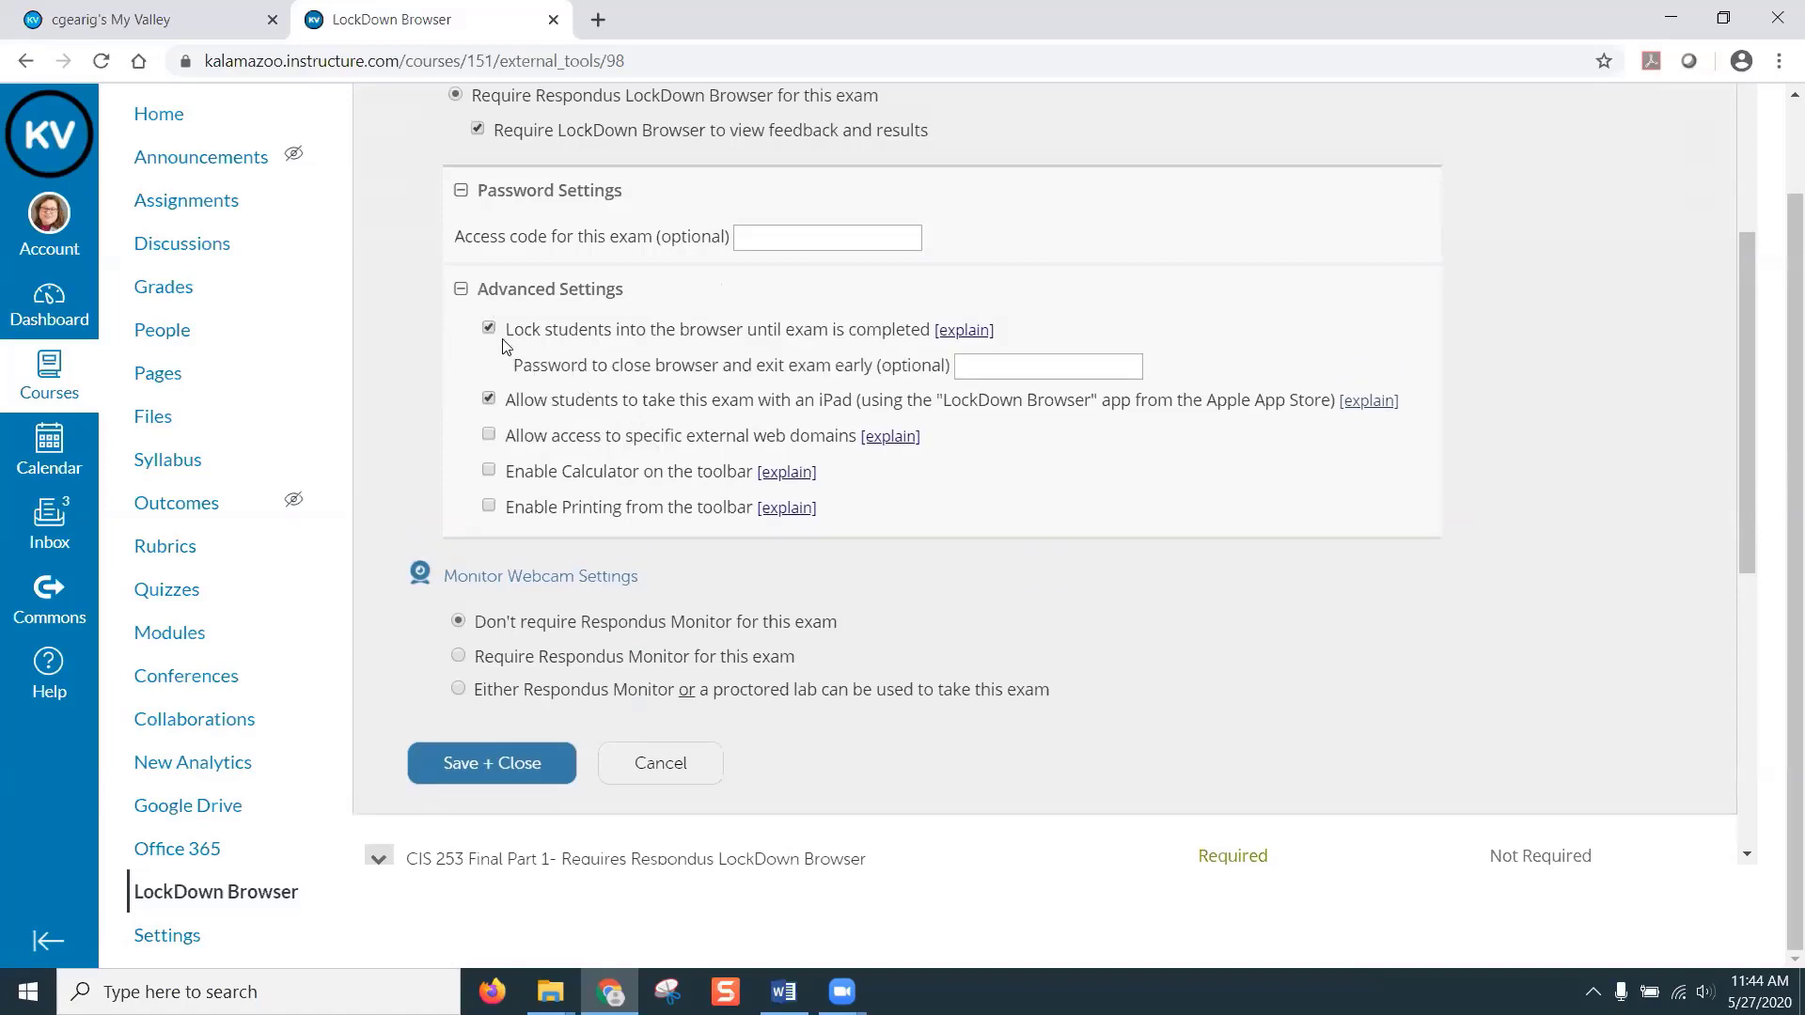
left_click(489, 329)
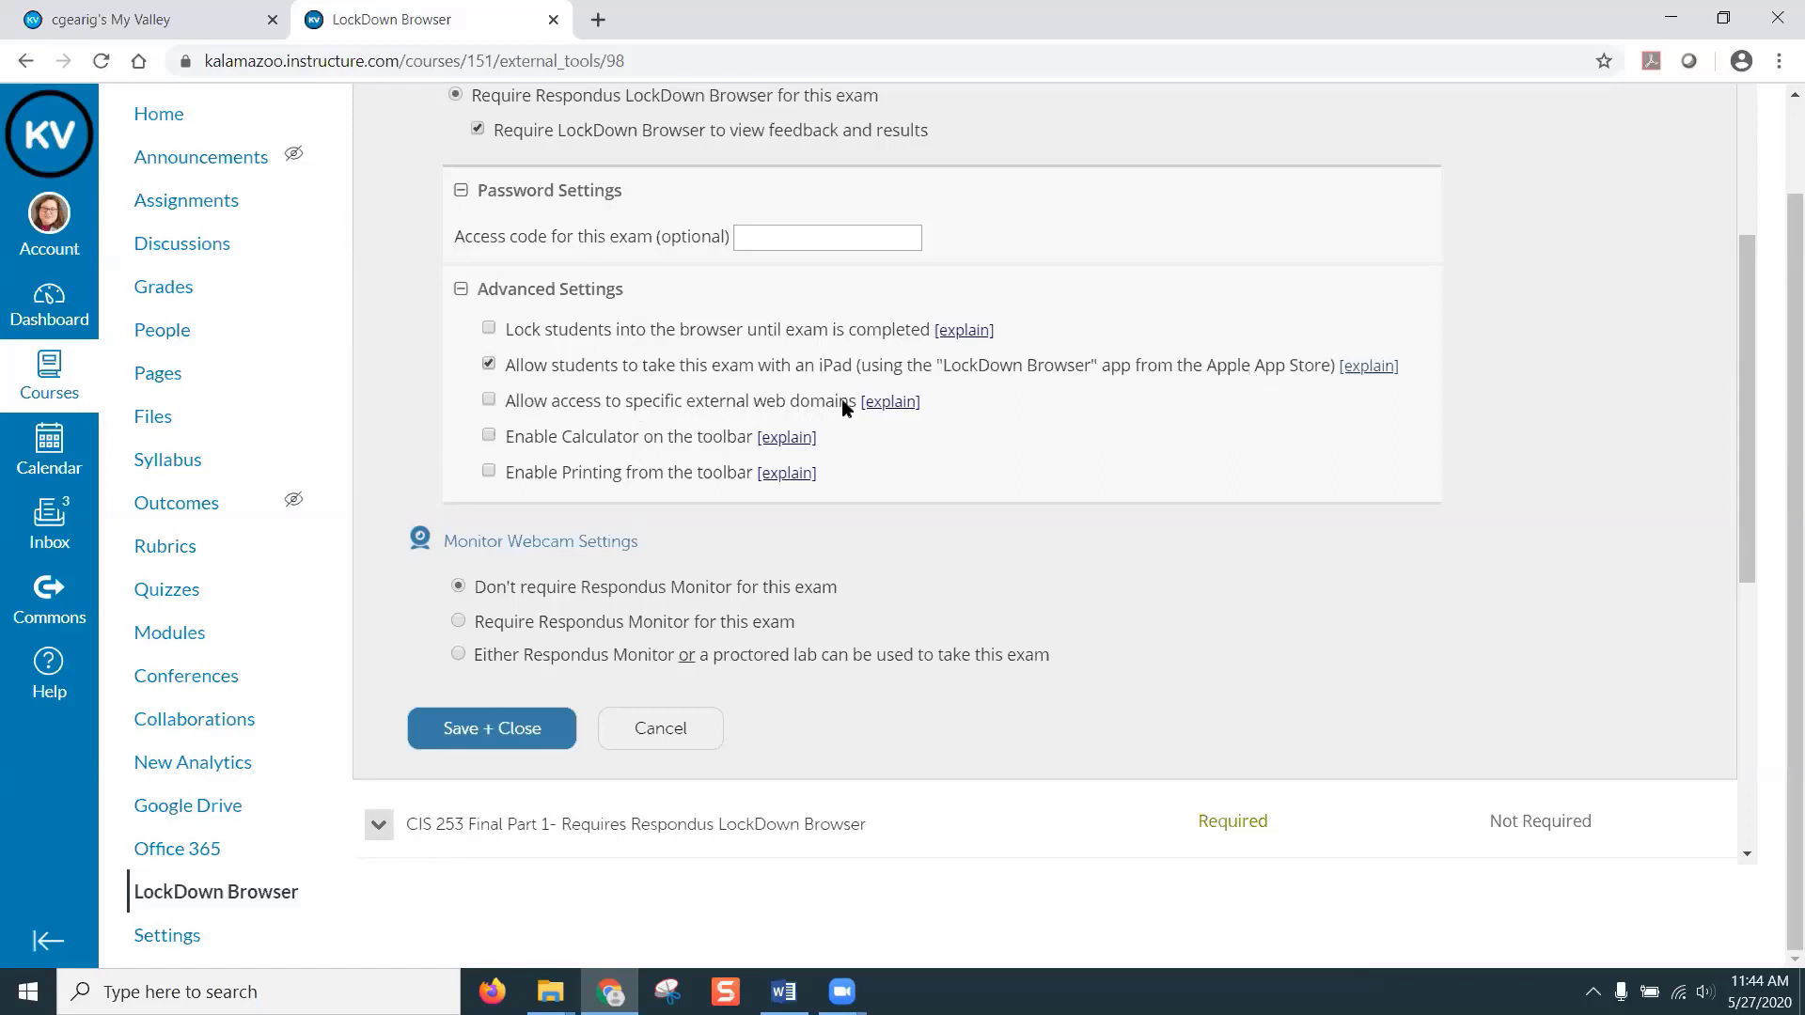
left_click(489, 401)
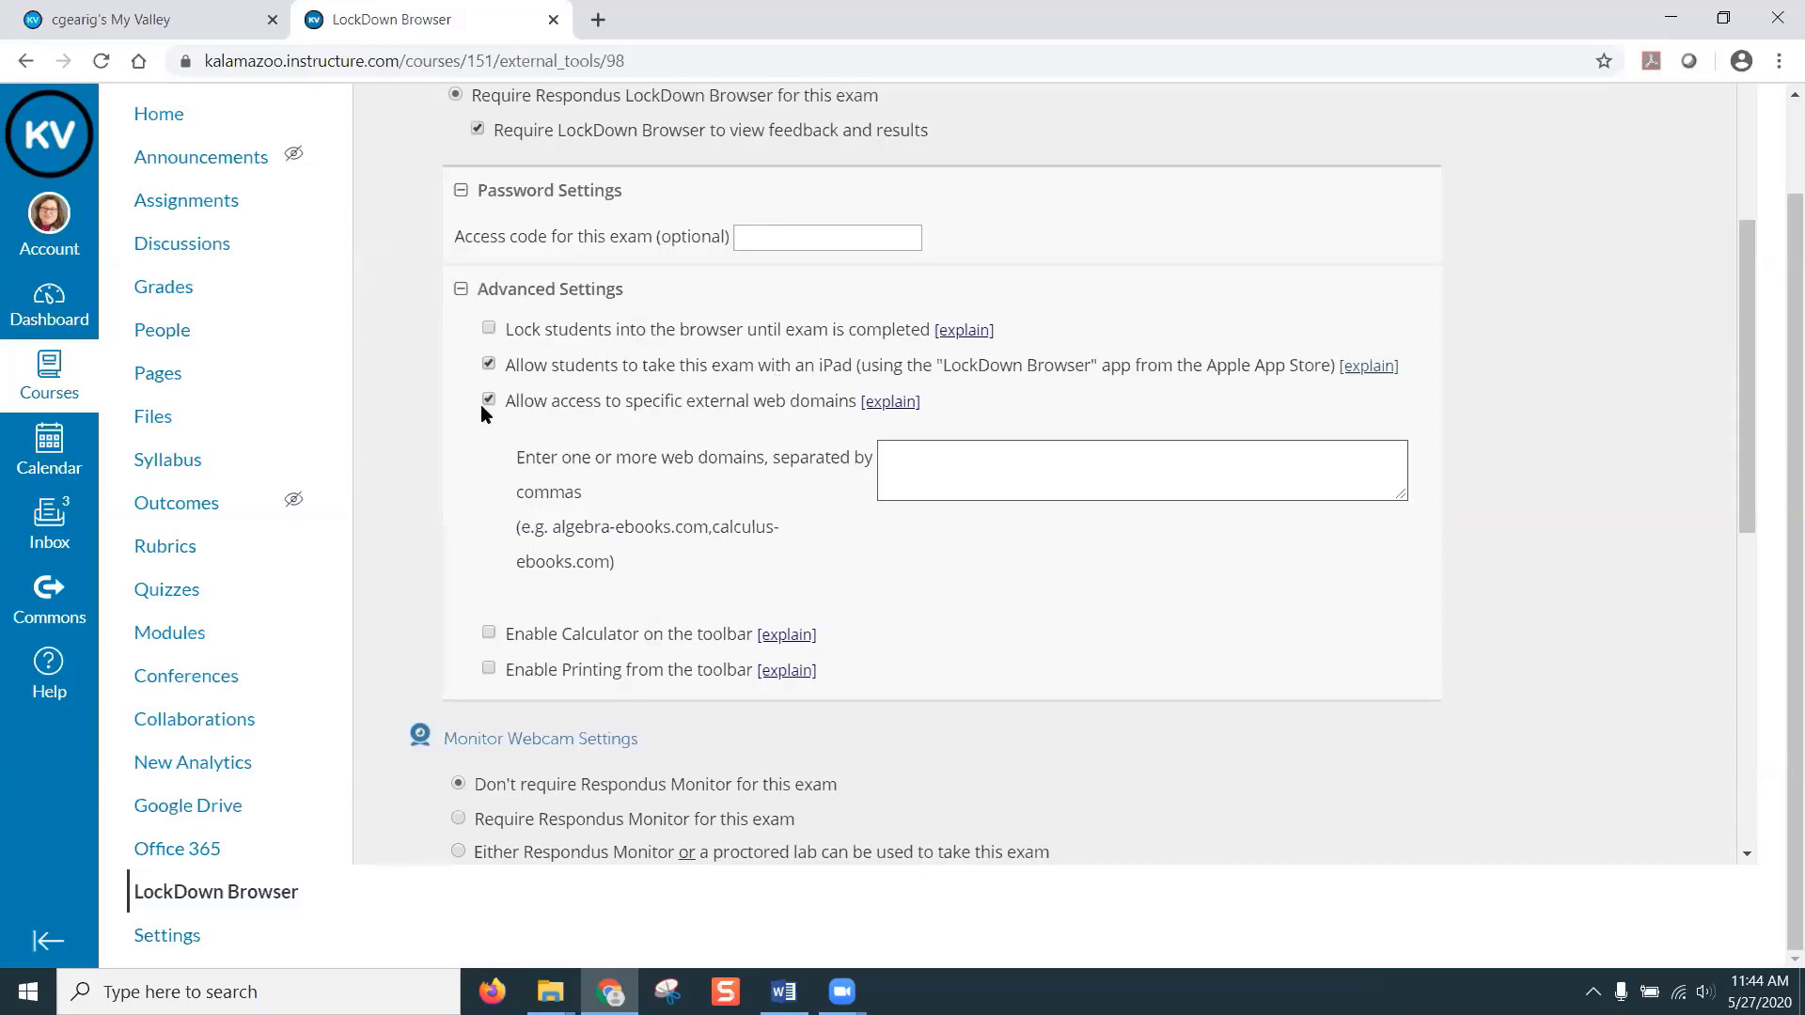
left_click(914, 458)
type("www.t")
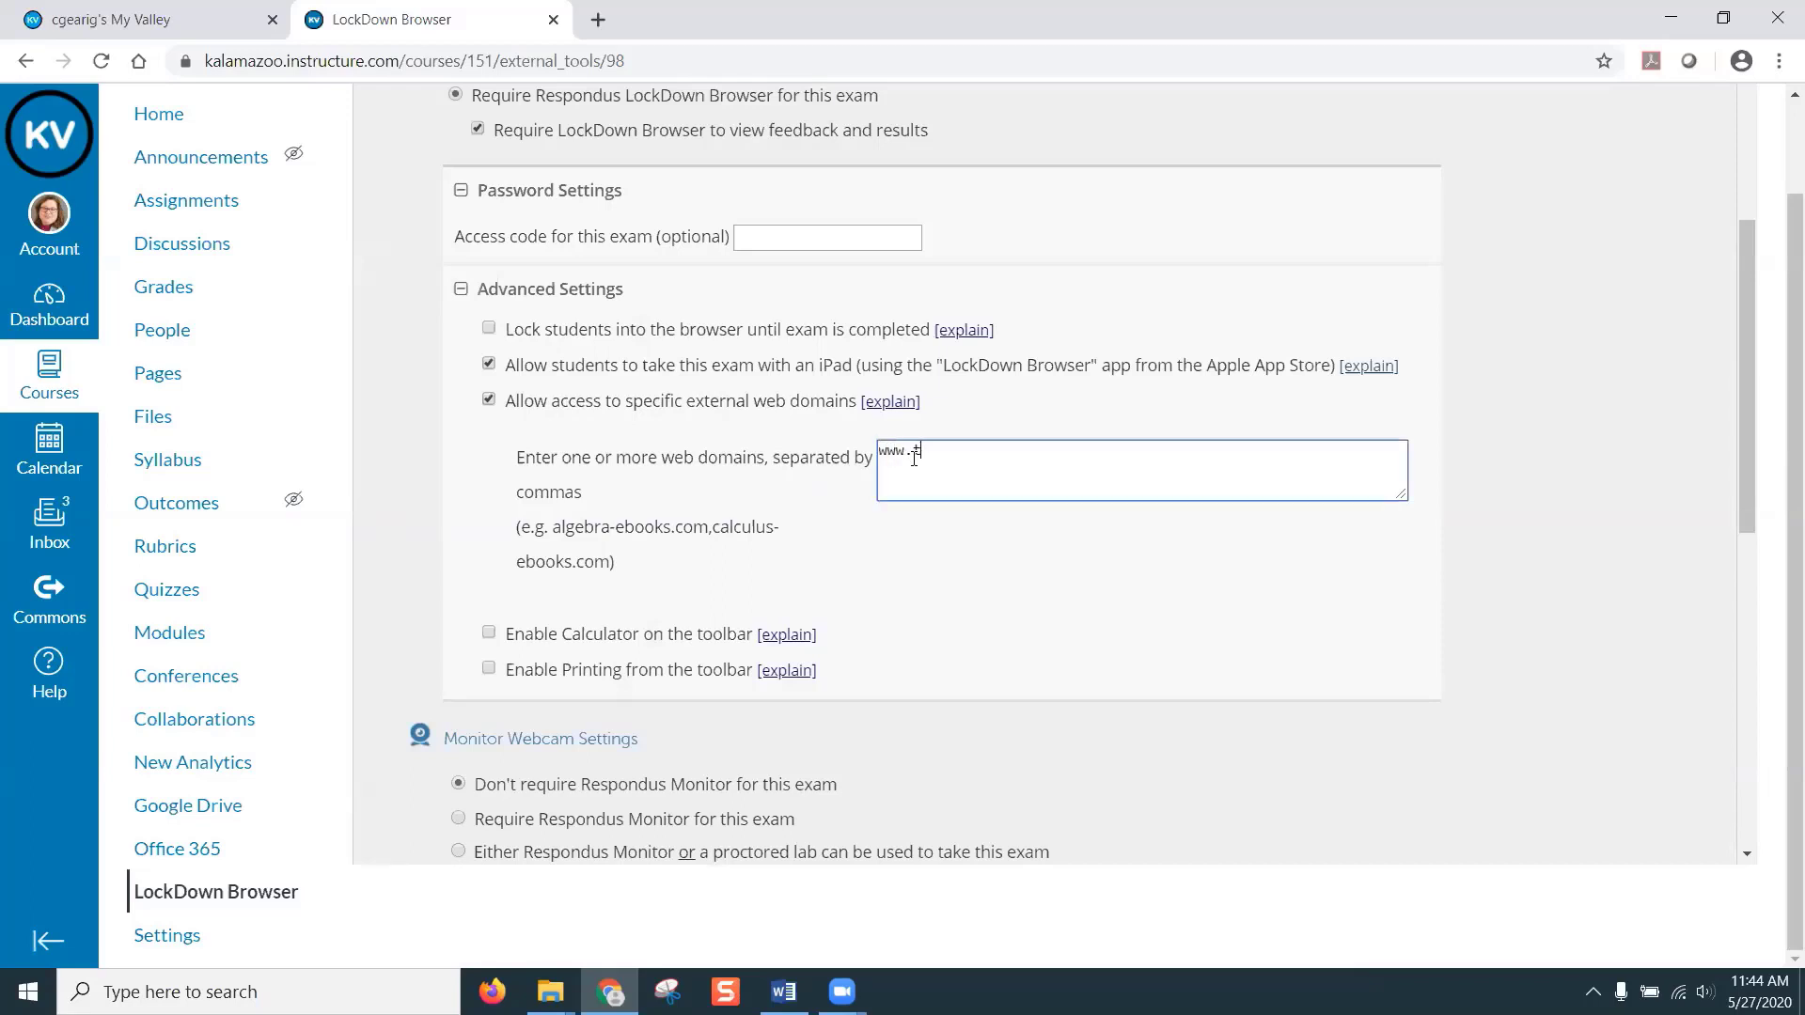
type("estout.com,")
- Try requiring Respondus Monitor for the exam and continue past its introductory message
scroll(1013, 541, "down", 2)
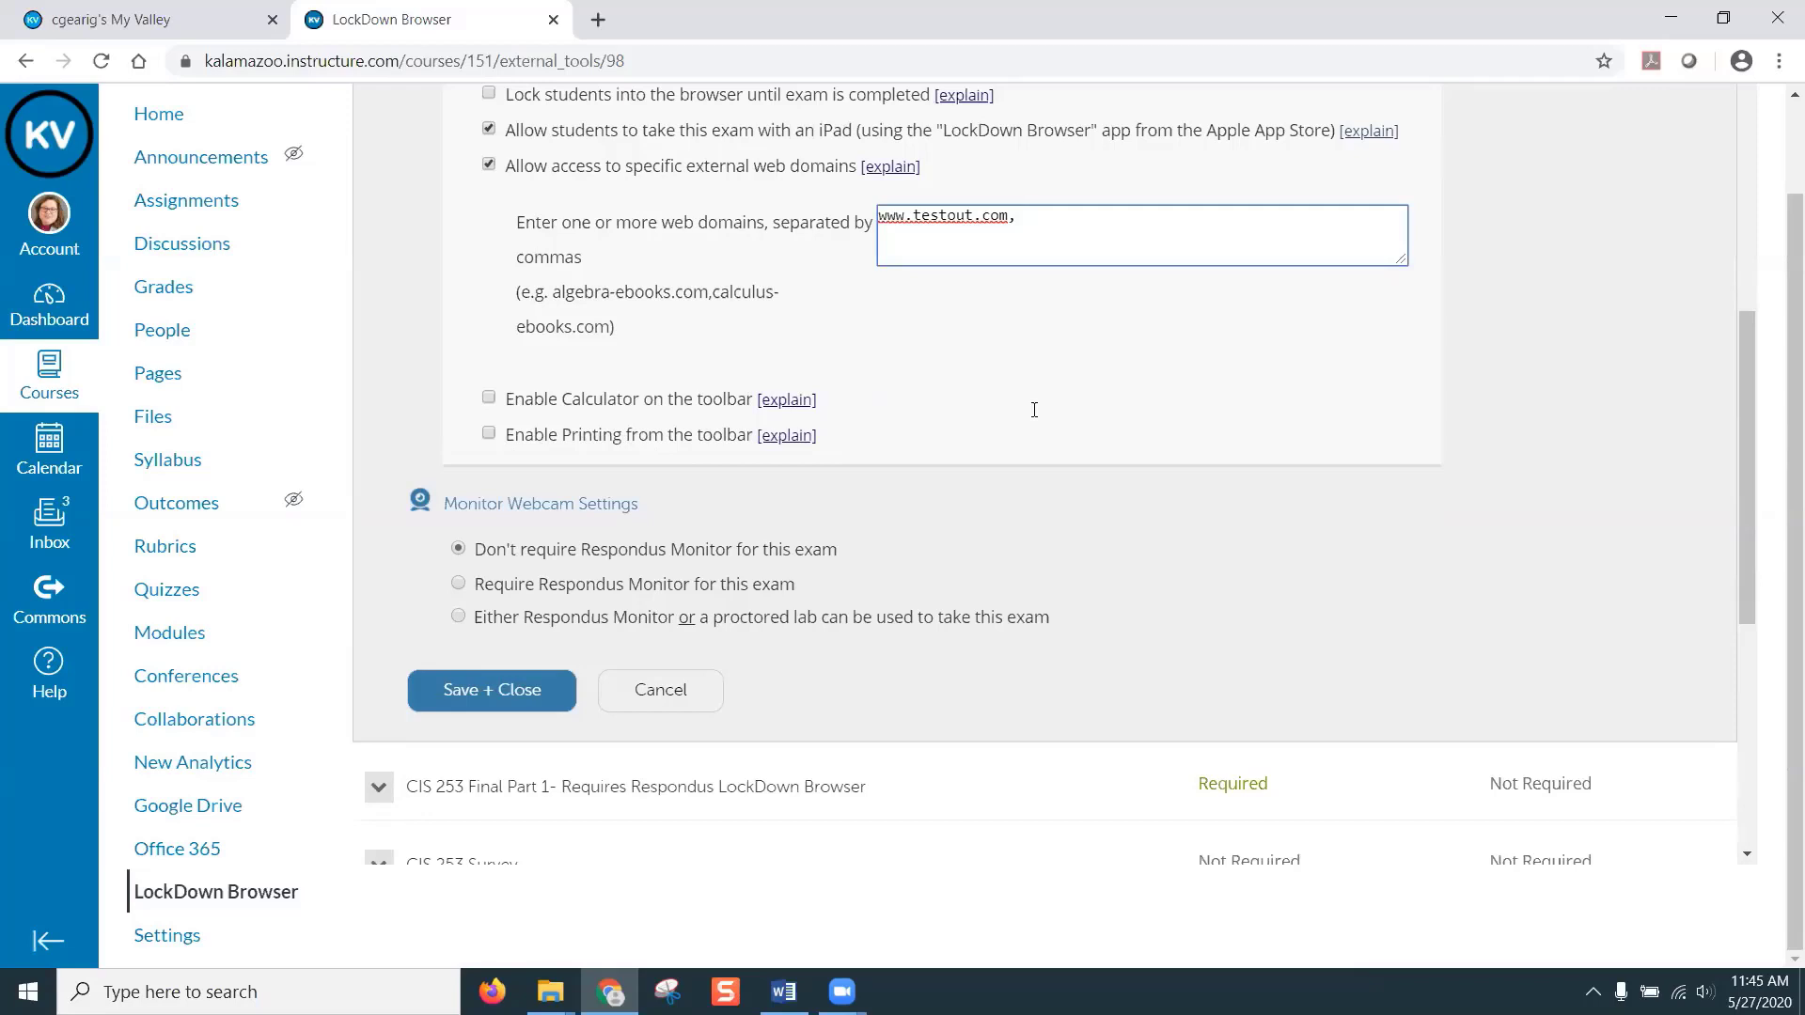
scroll(1034, 409, "down", 1)
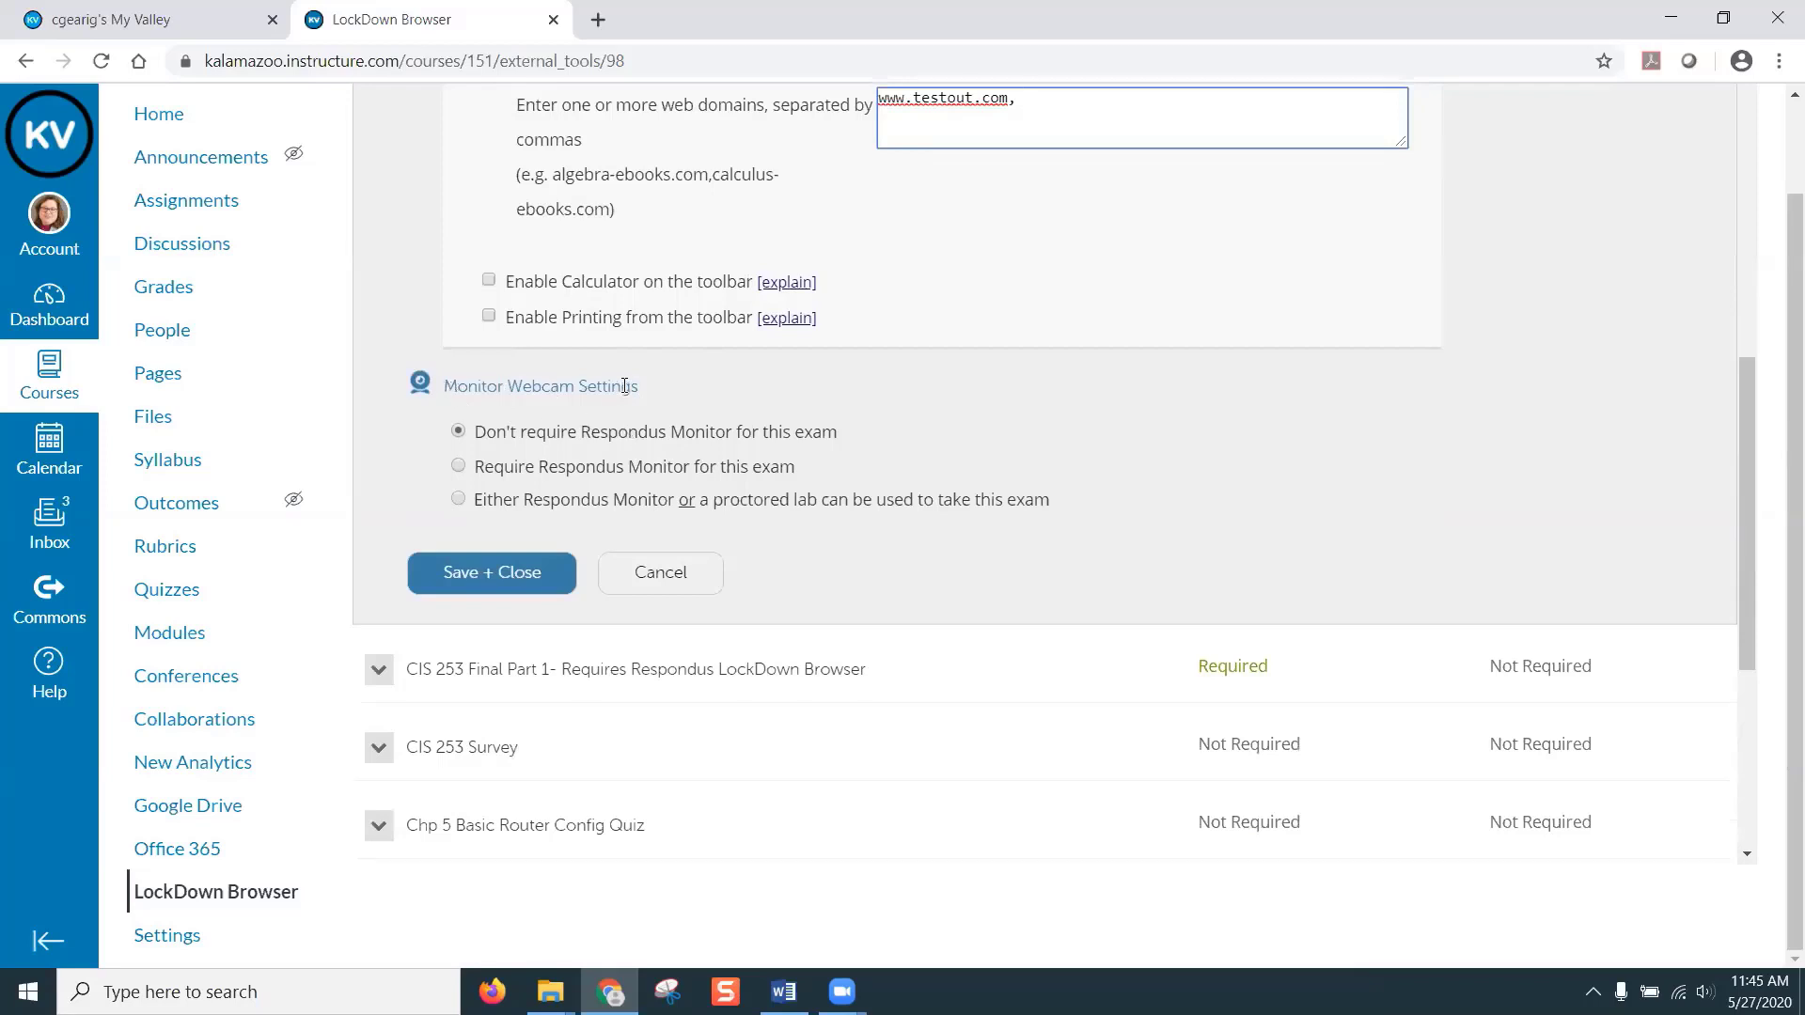
left_click(459, 465)
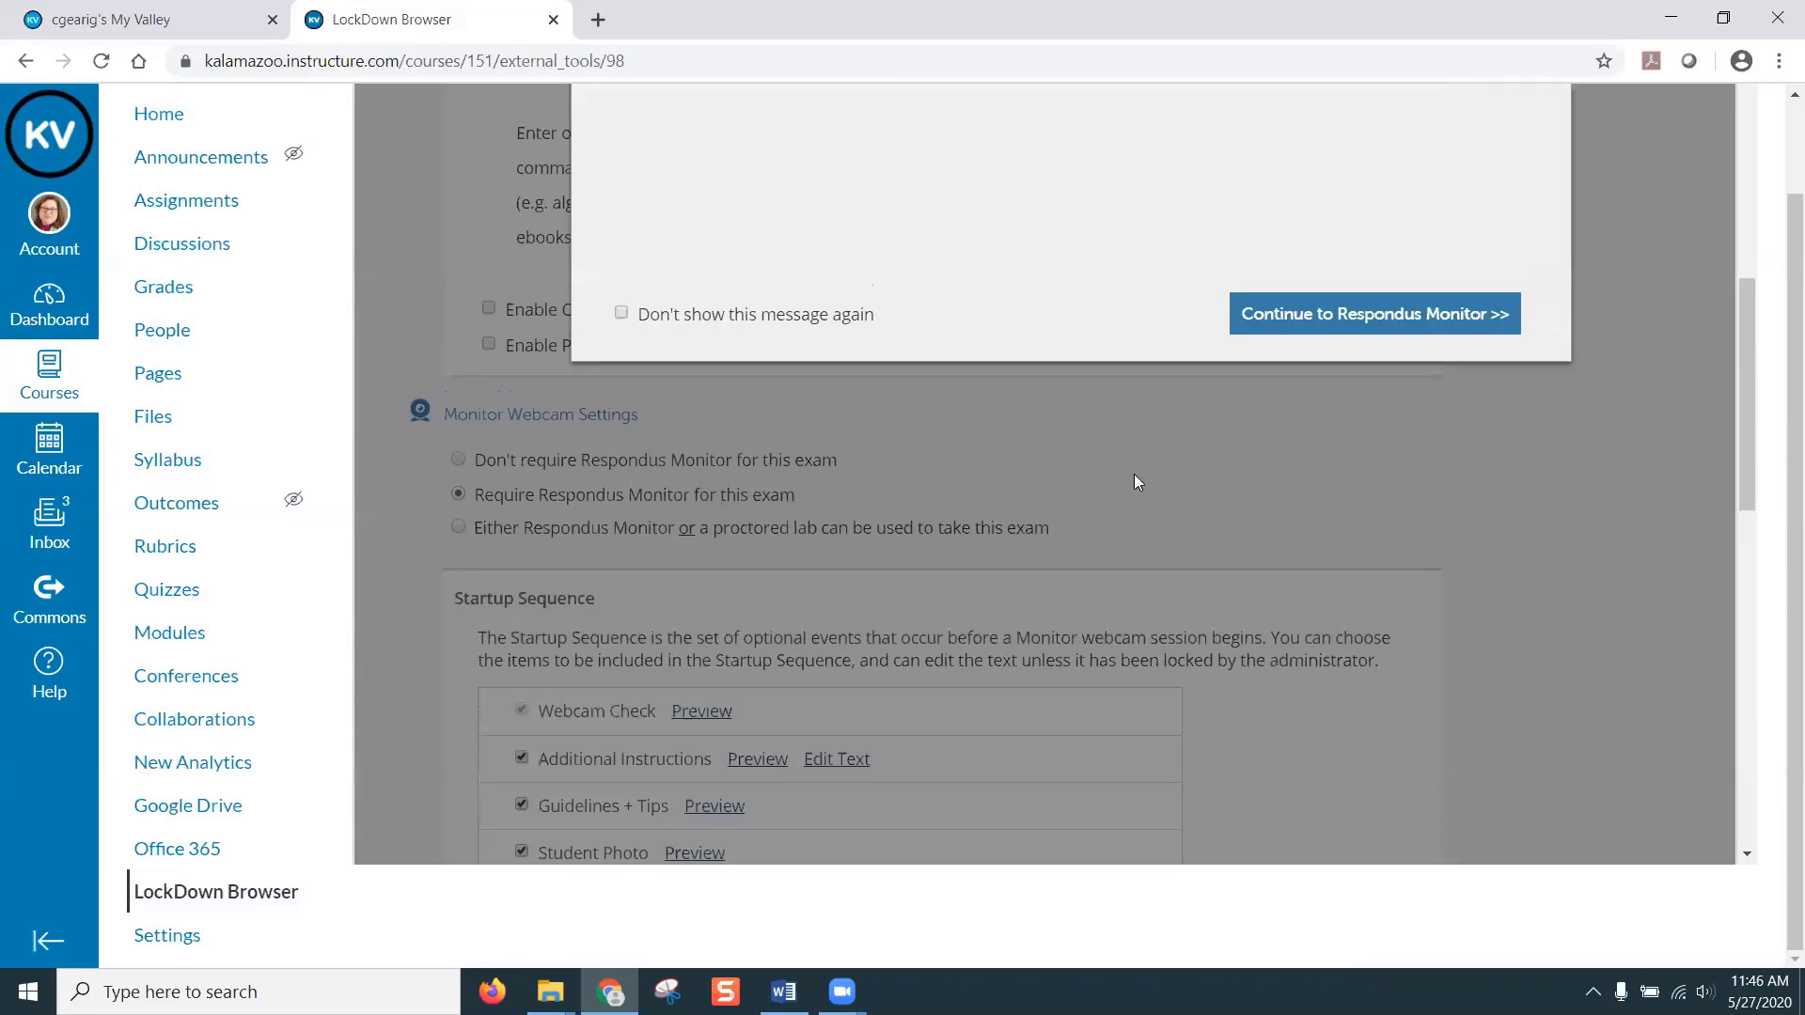
scroll(1134, 474, "up", 4)
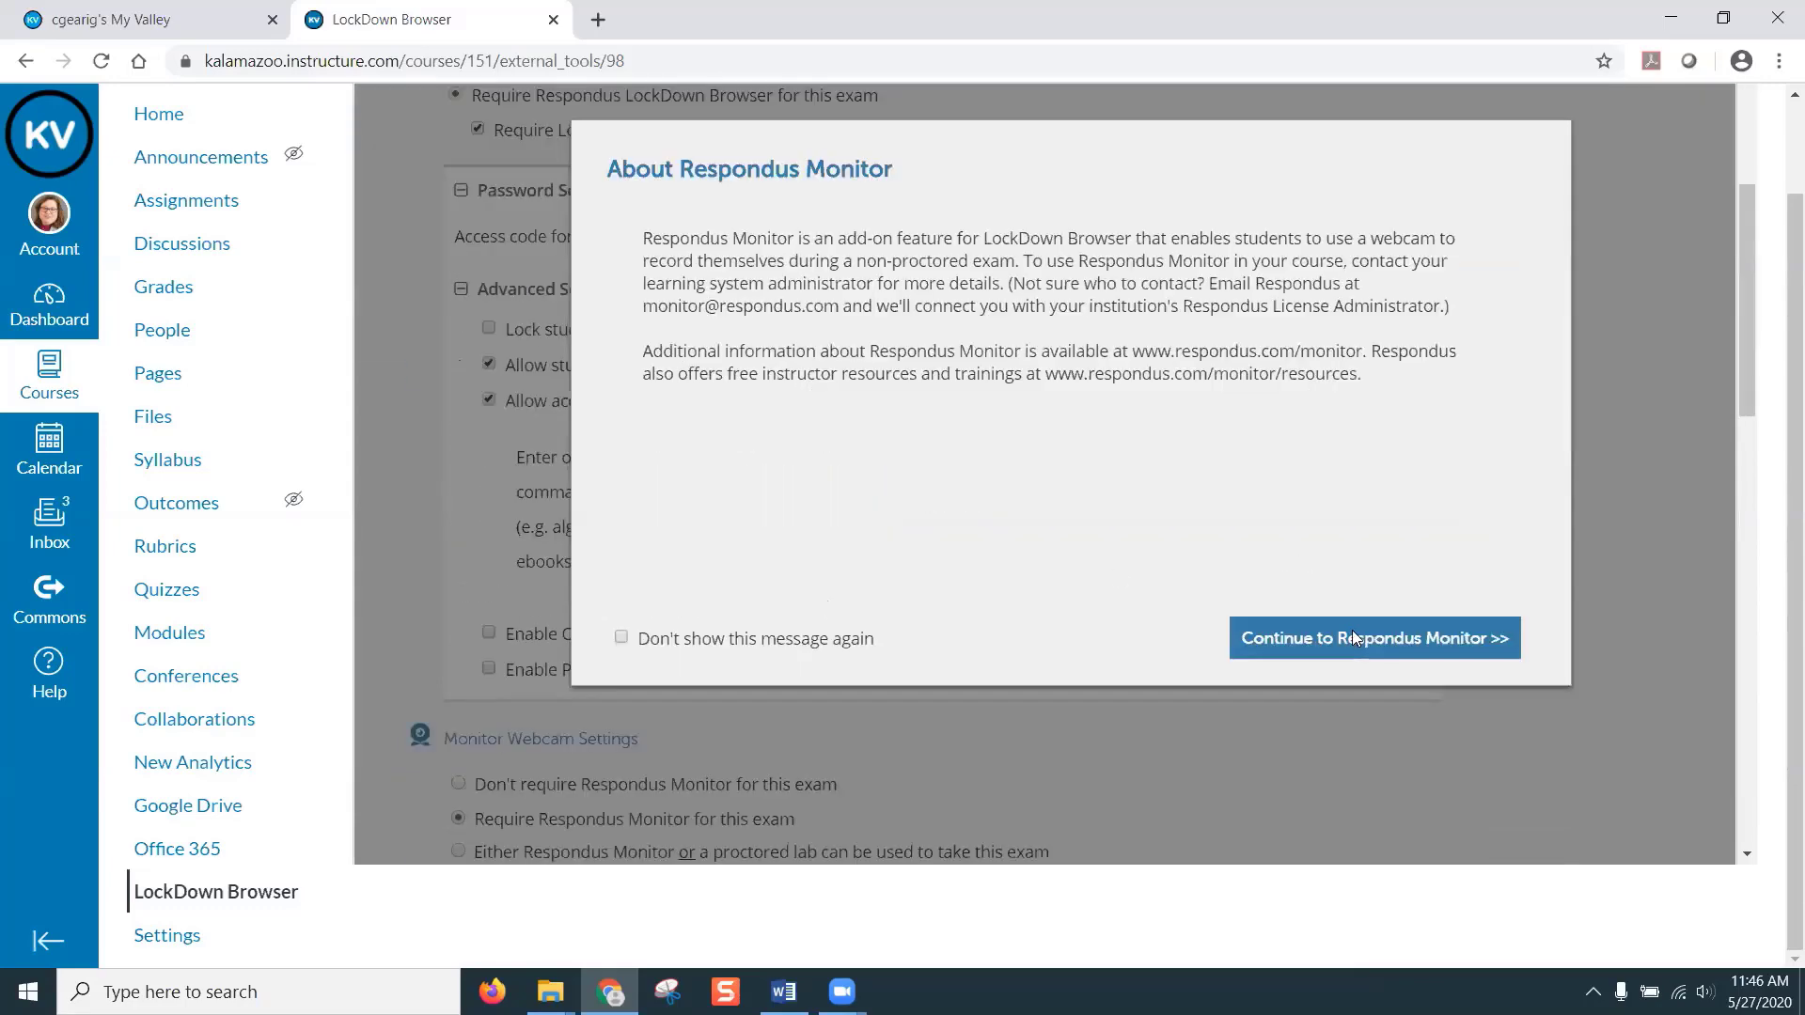
left_click(1352, 636)
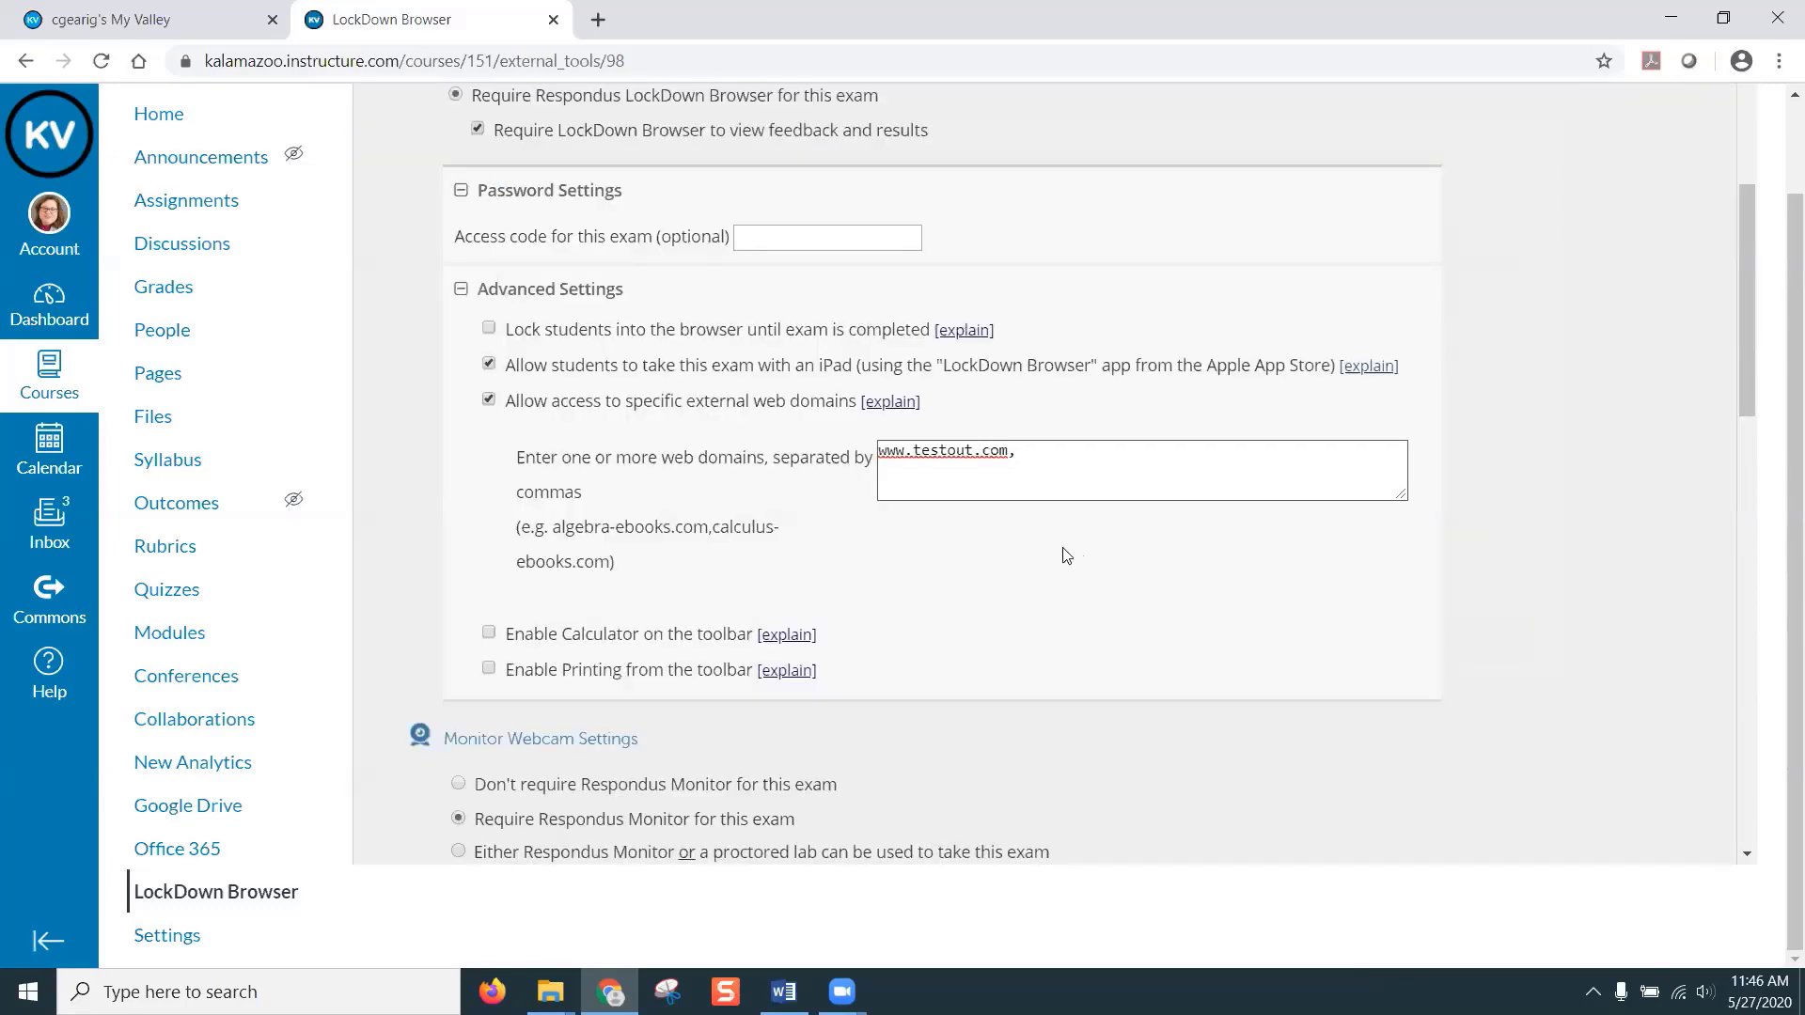
- Examine the Respondus Monitor startup sequence items and facial detection options for the quiz
scroll(1066, 551, "down", 4)
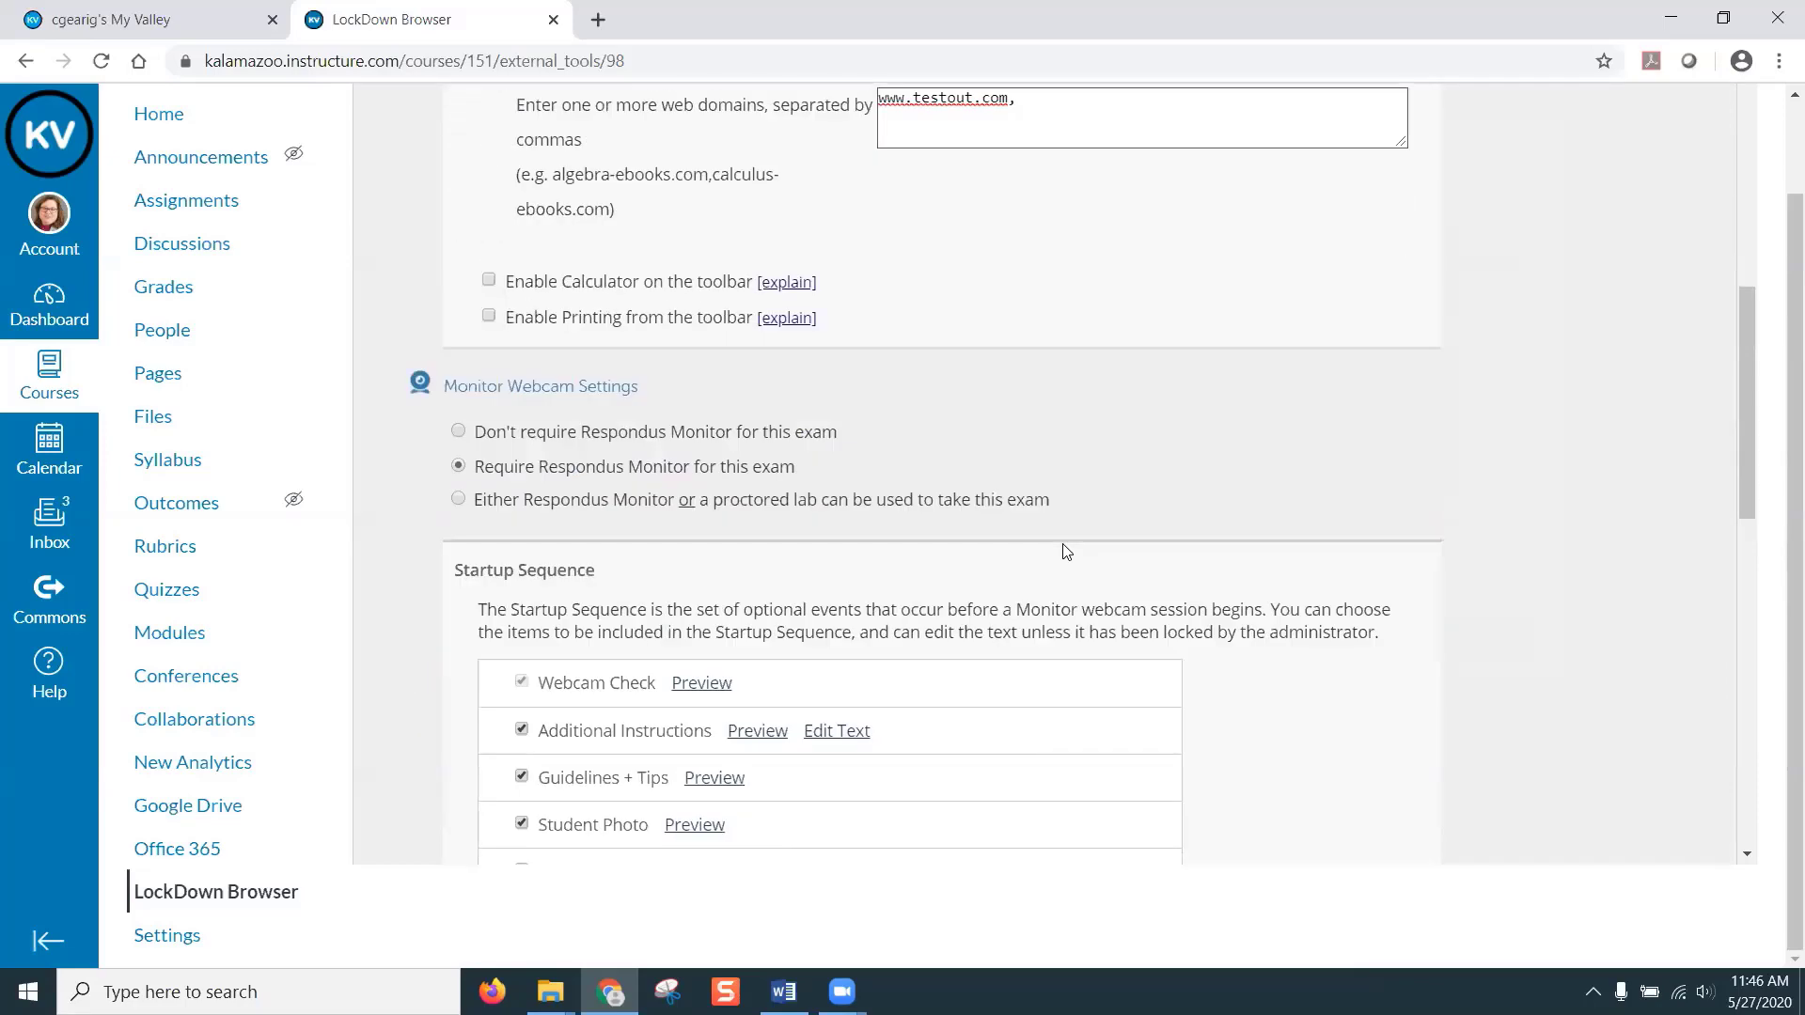
scroll(1067, 551, "down", 4)
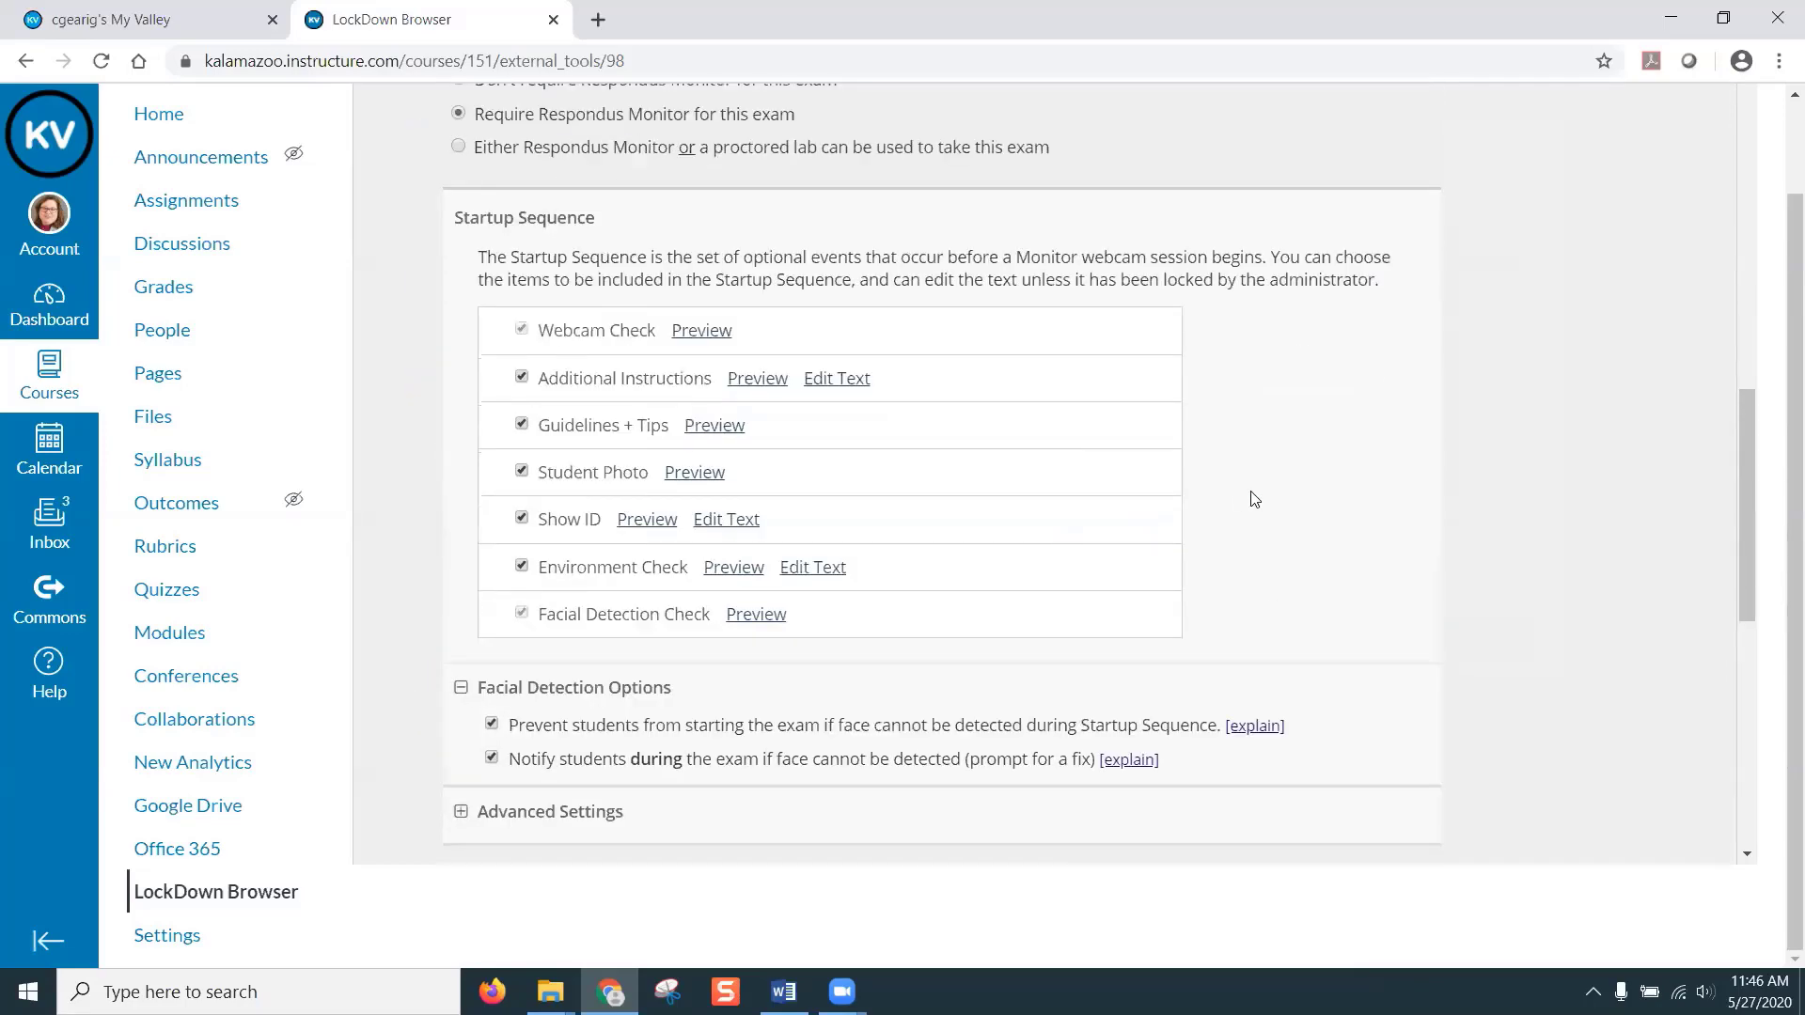
scroll(1253, 500, "up", 1)
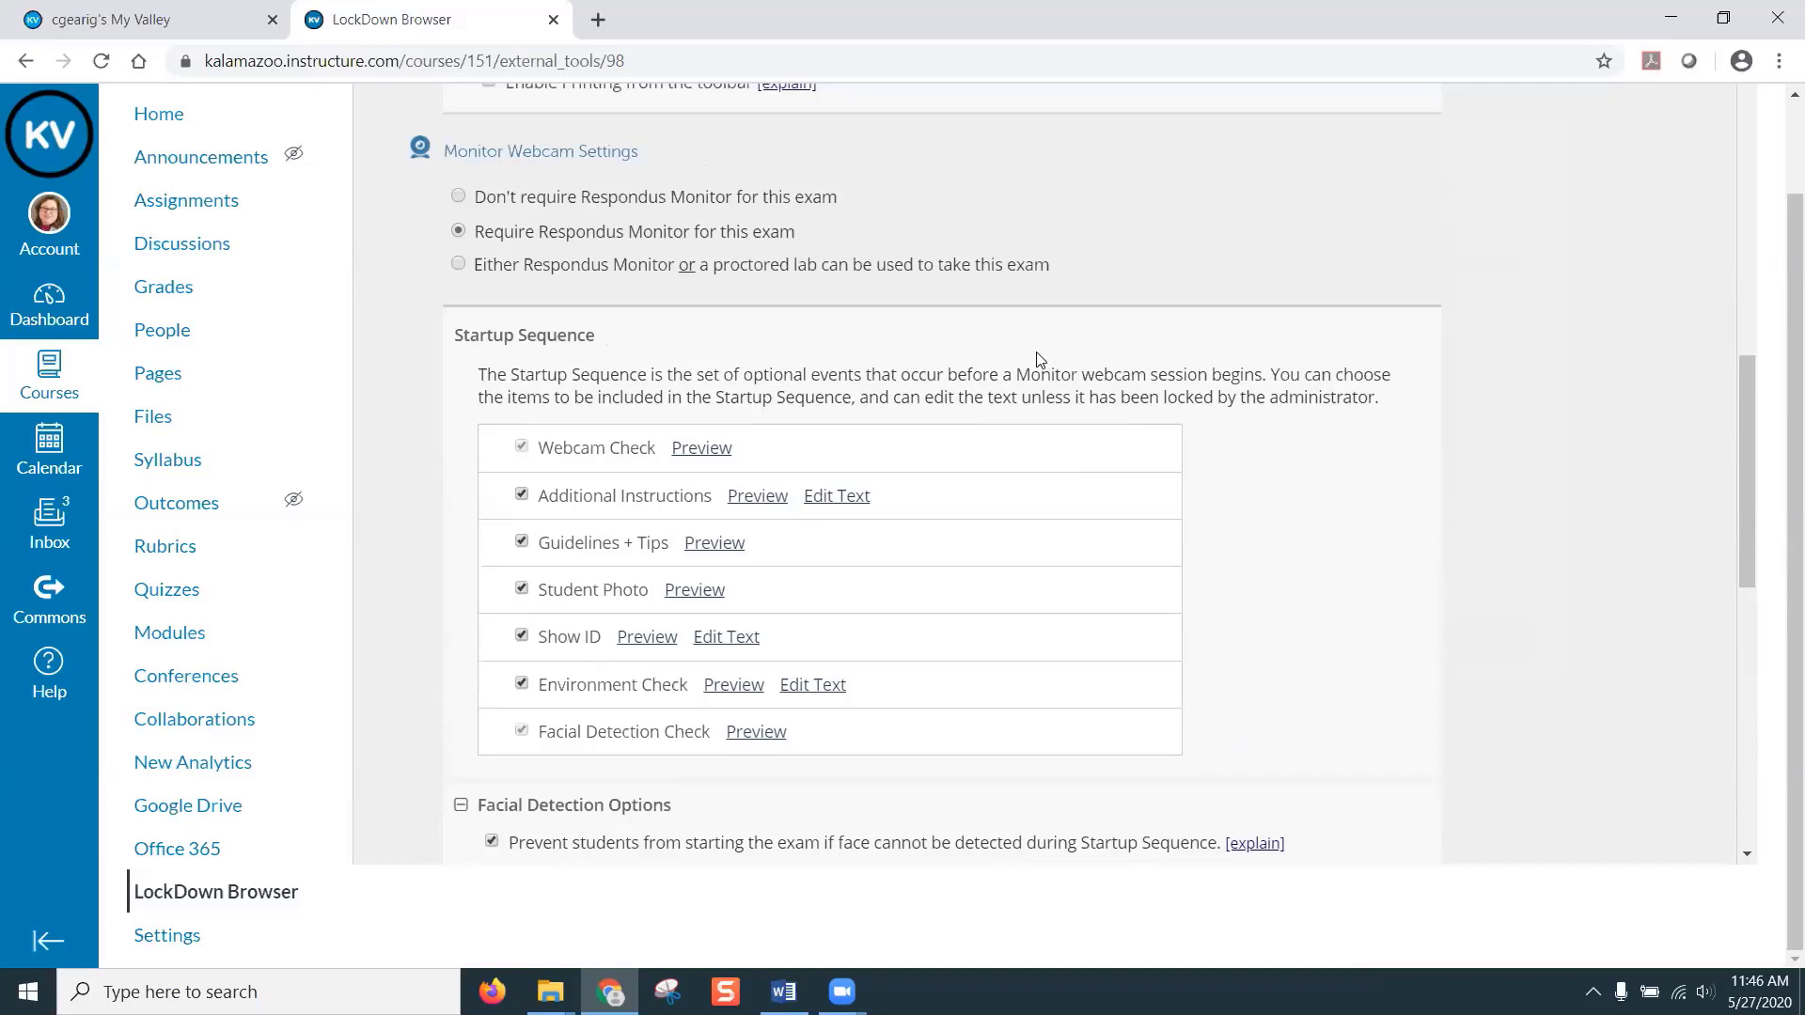
scroll(1038, 360, "down", 1)
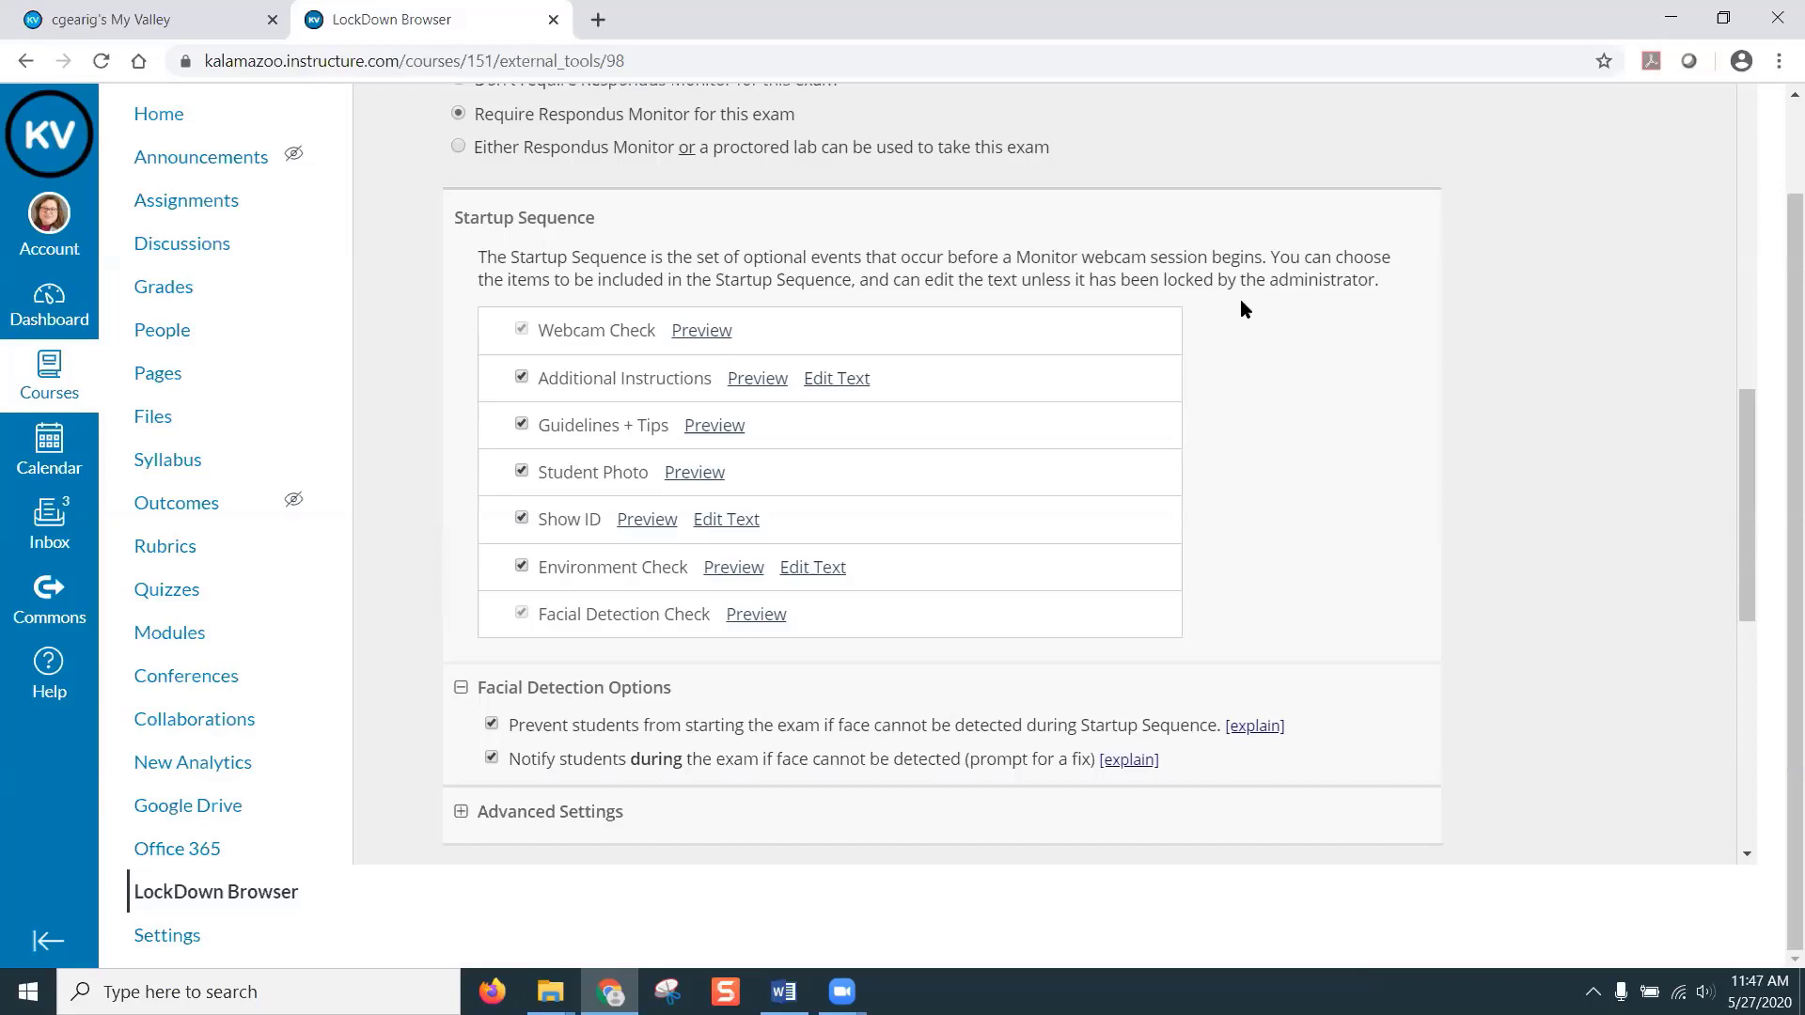
scroll(1241, 301, "down", 1)
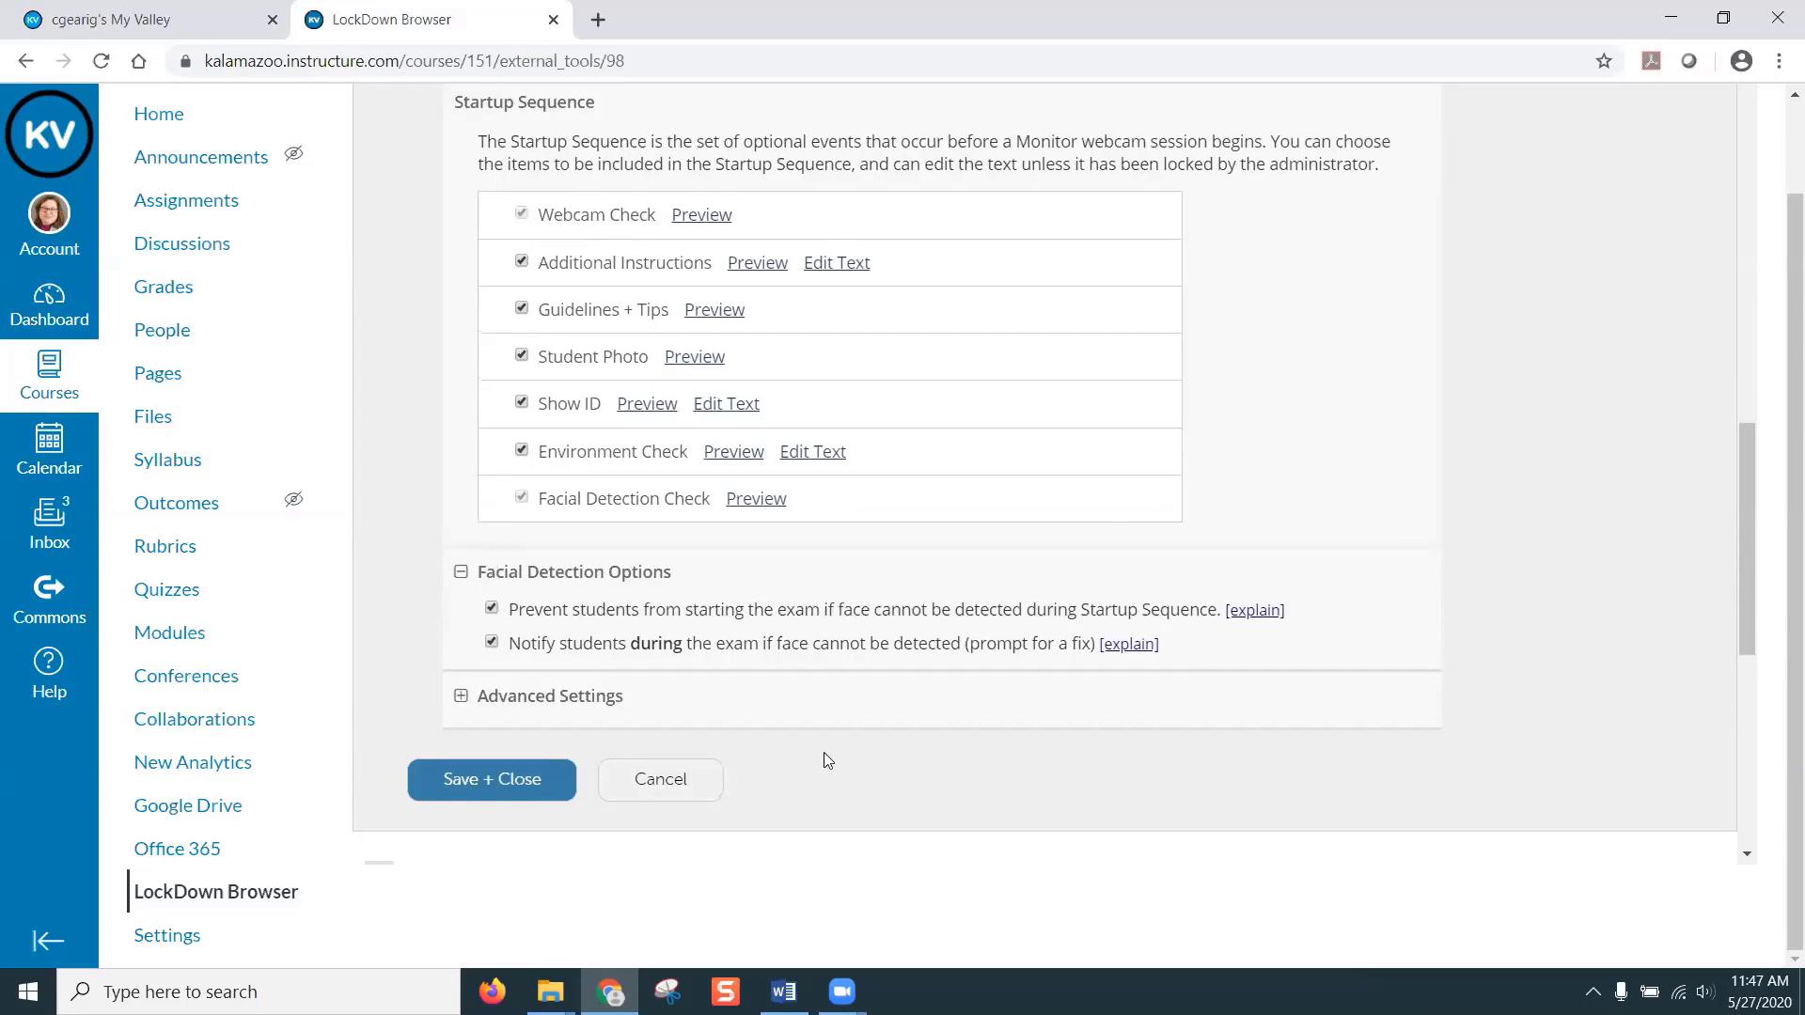
- Set the webcam settings to not require Respondus Monitor for the exam and save the quiz's LockDown Browser settings
scroll(827, 761, "up", 5)
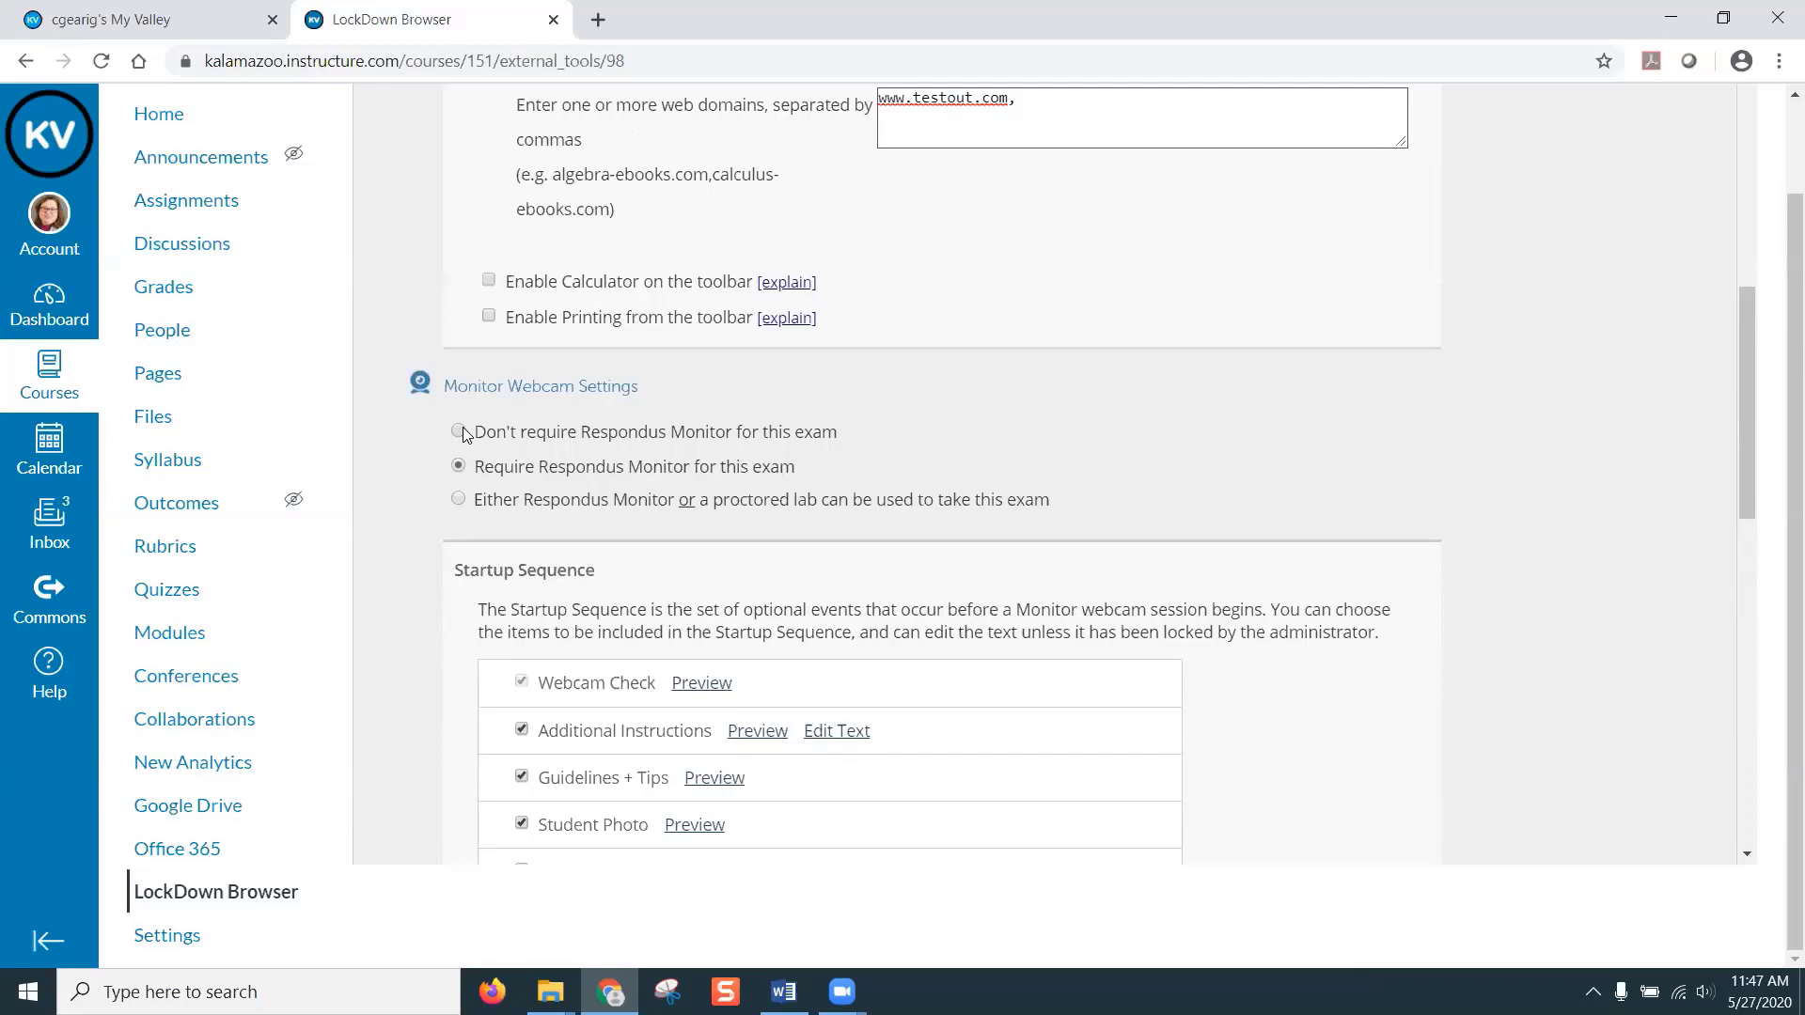
left_click(459, 432)
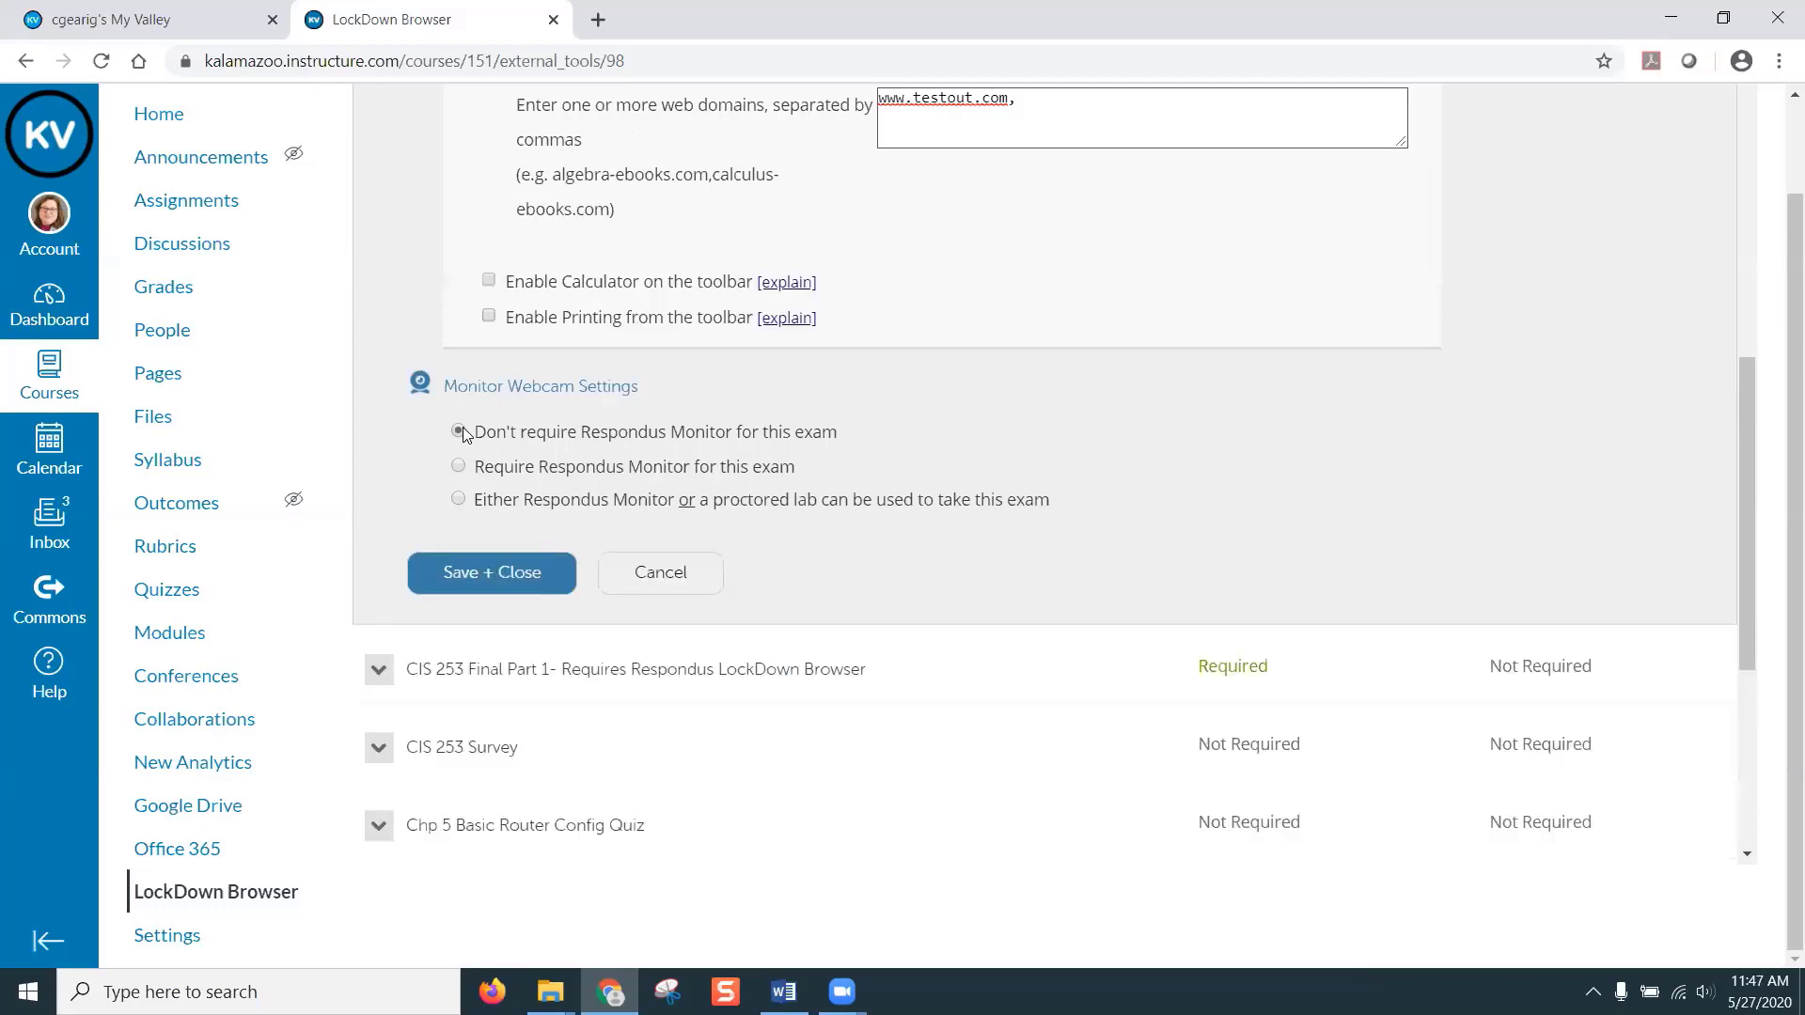
left_click(459, 572)
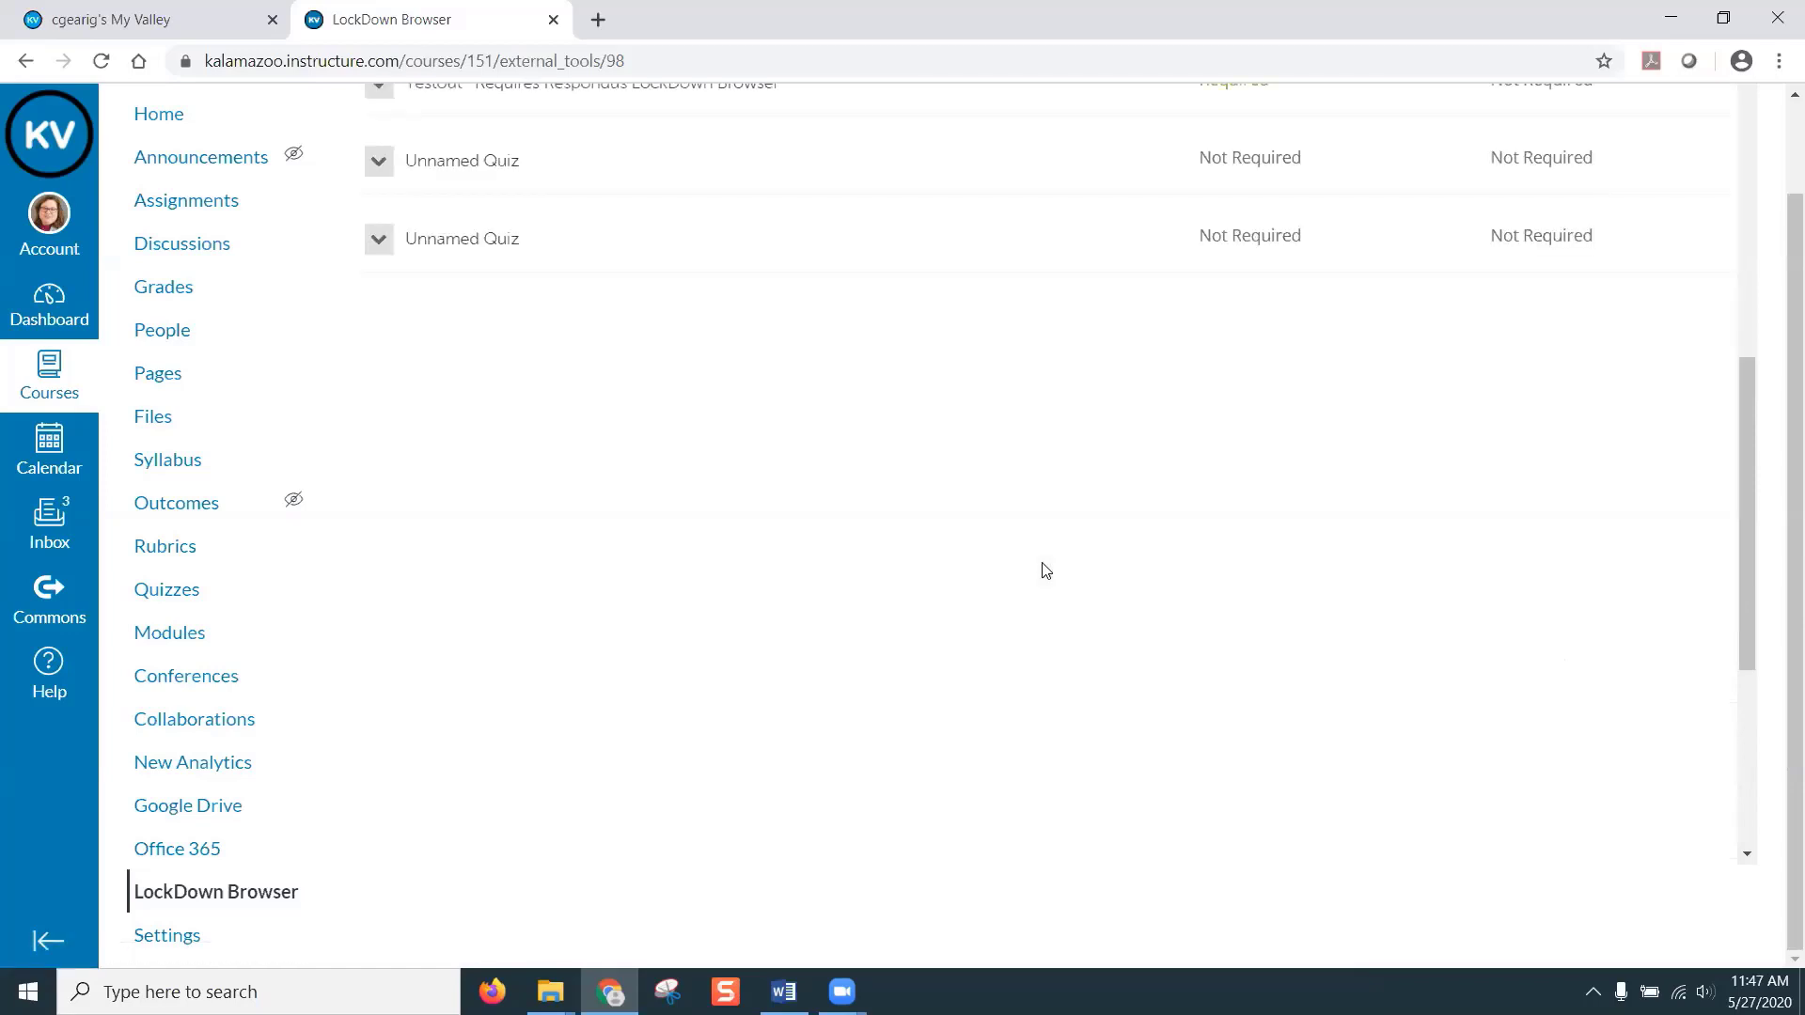
- Open the Testout quiz's LockDown Browser settings from the dashboard and expand its advanced settings
scroll(1045, 571, "up", 8)
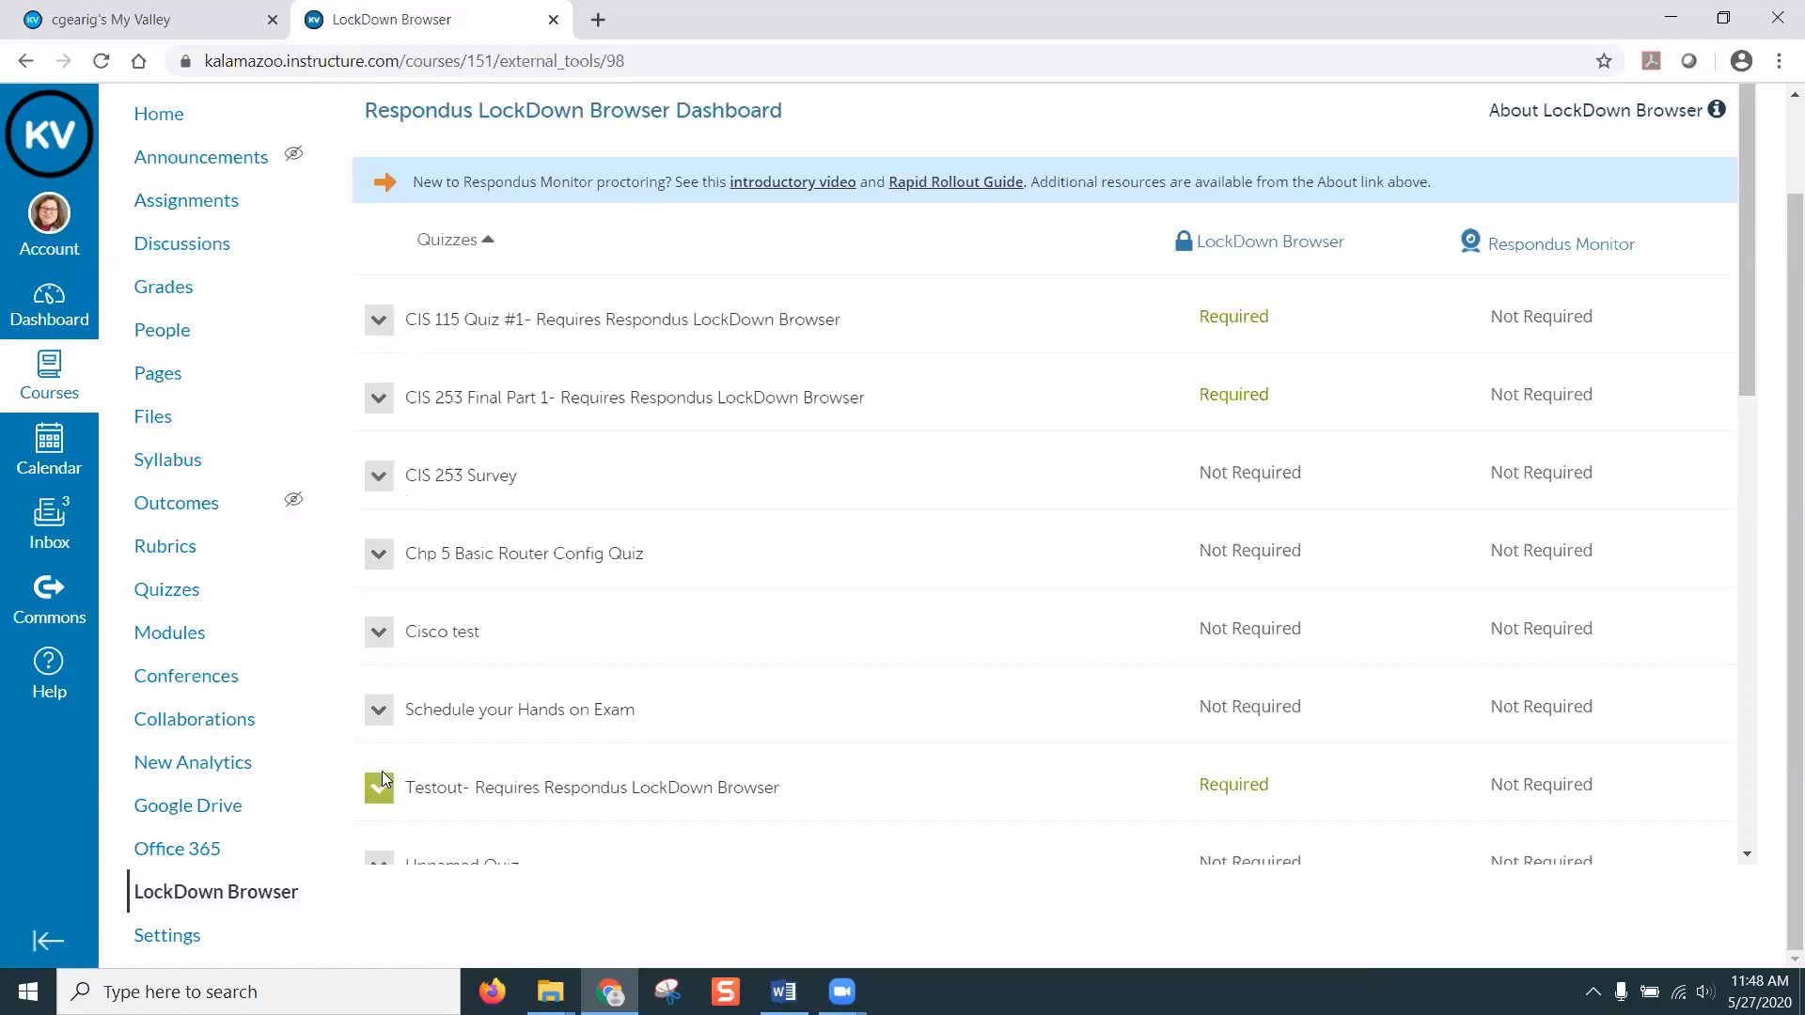
scroll(538, 776, "down", 1)
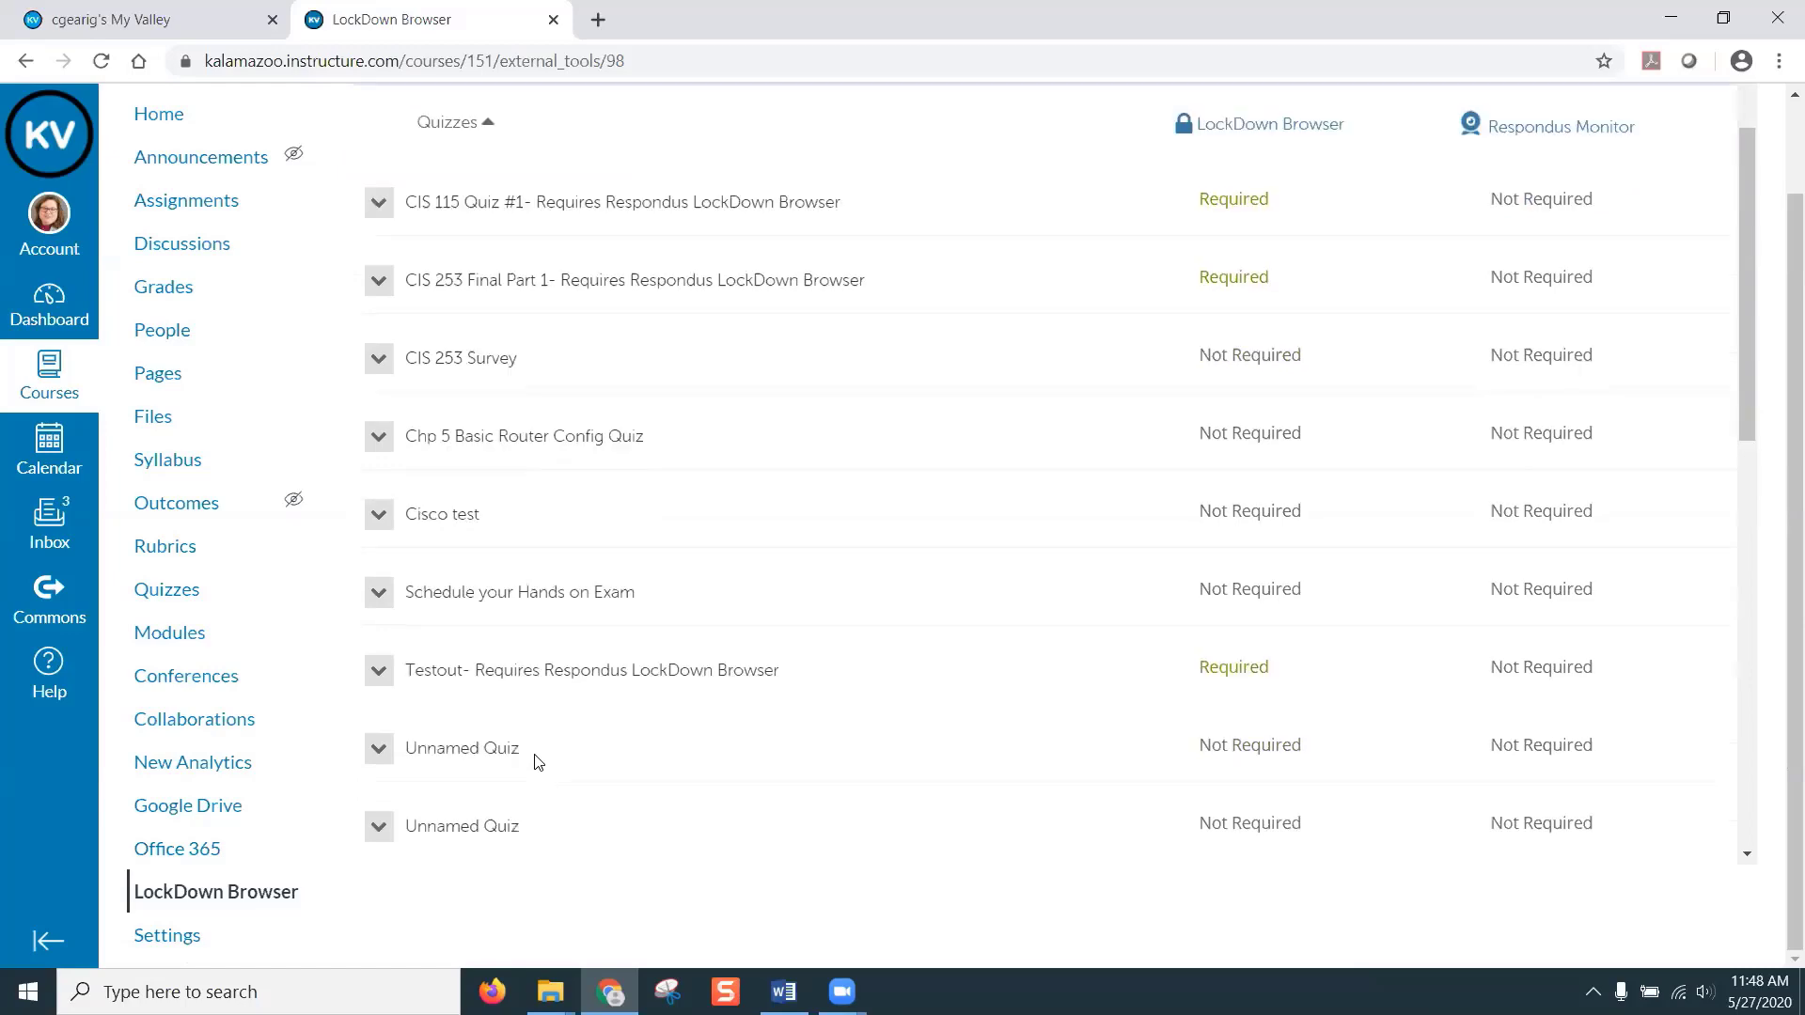
left_click(380, 675)
left_click(401, 713)
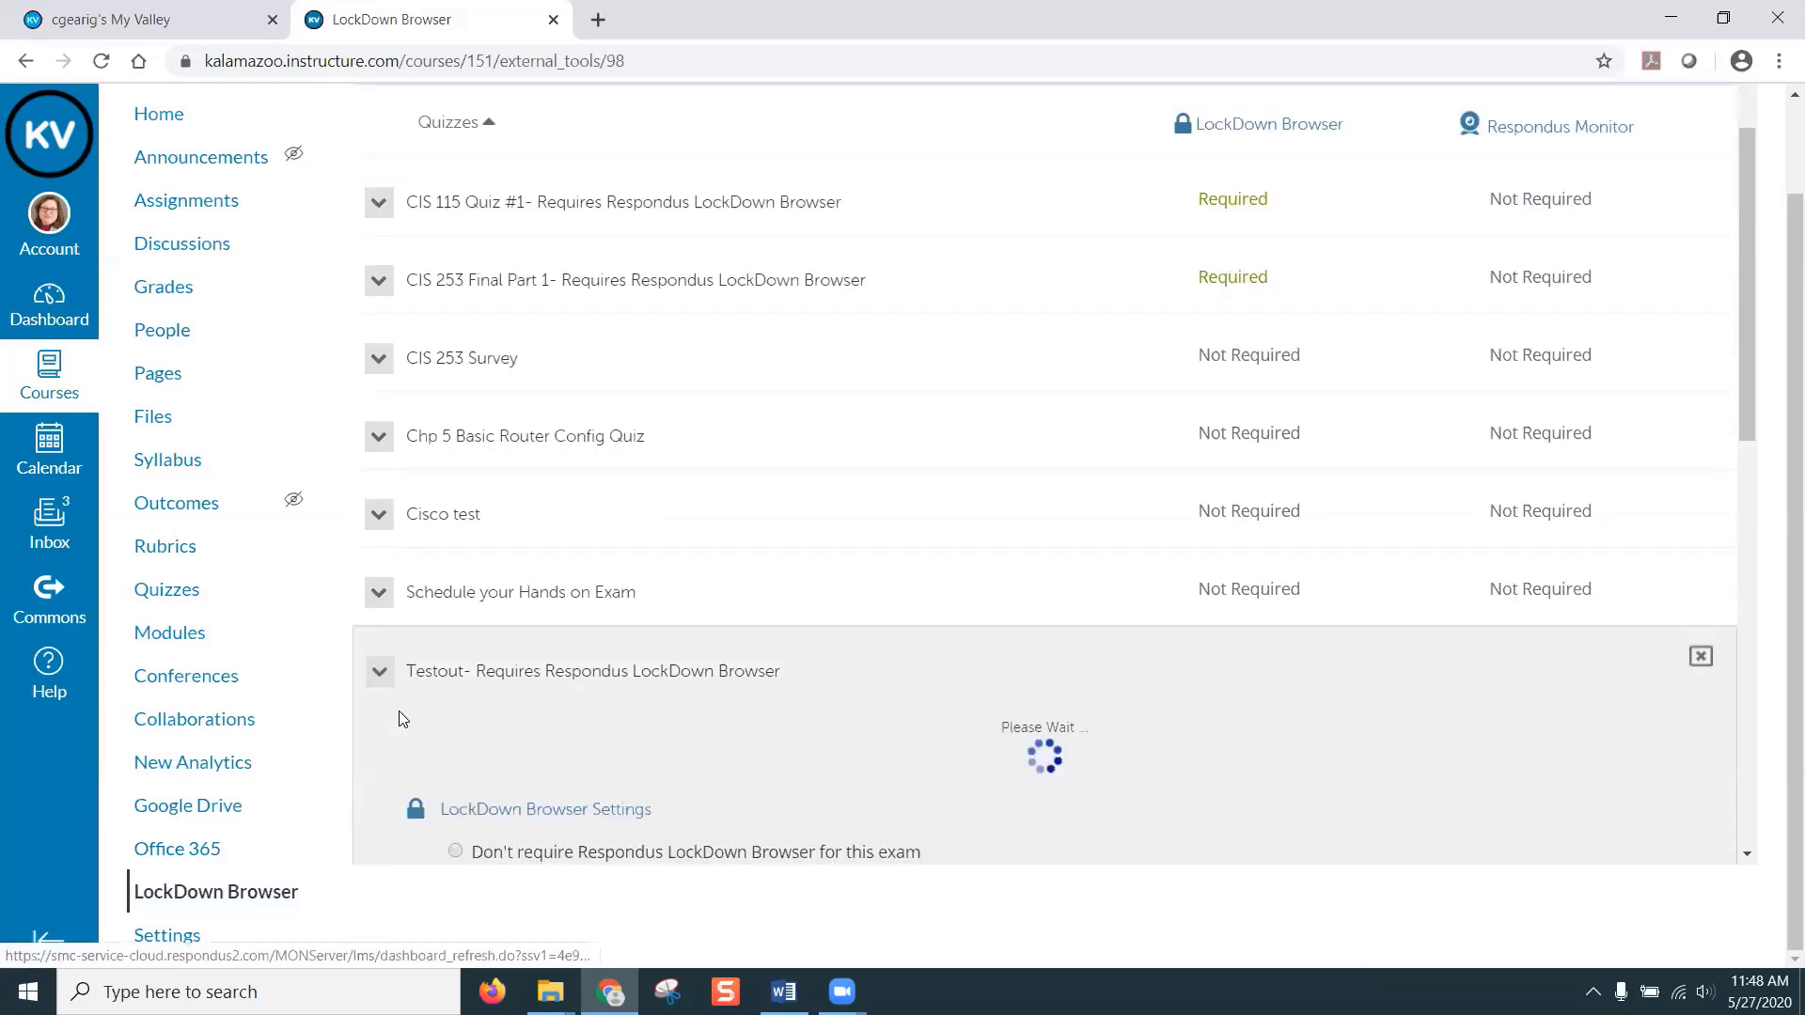
scroll(908, 496, "down", 4)
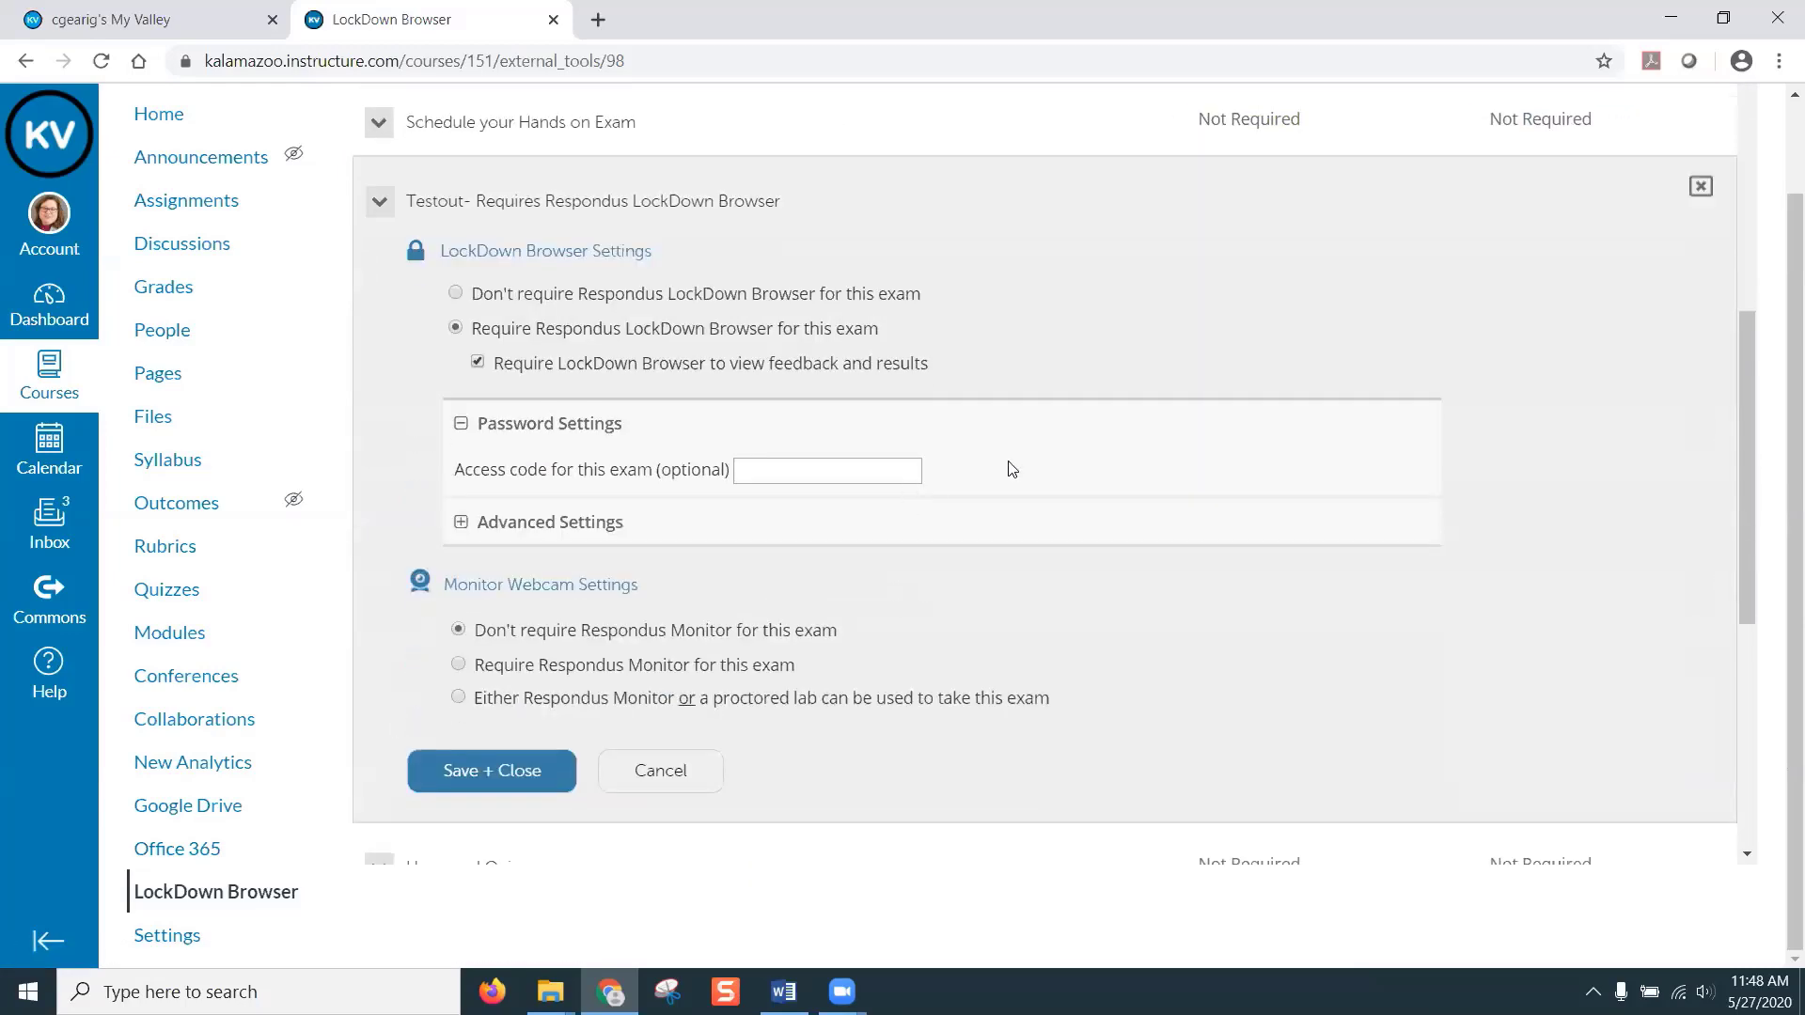
scroll(1019, 459, "down", 2)
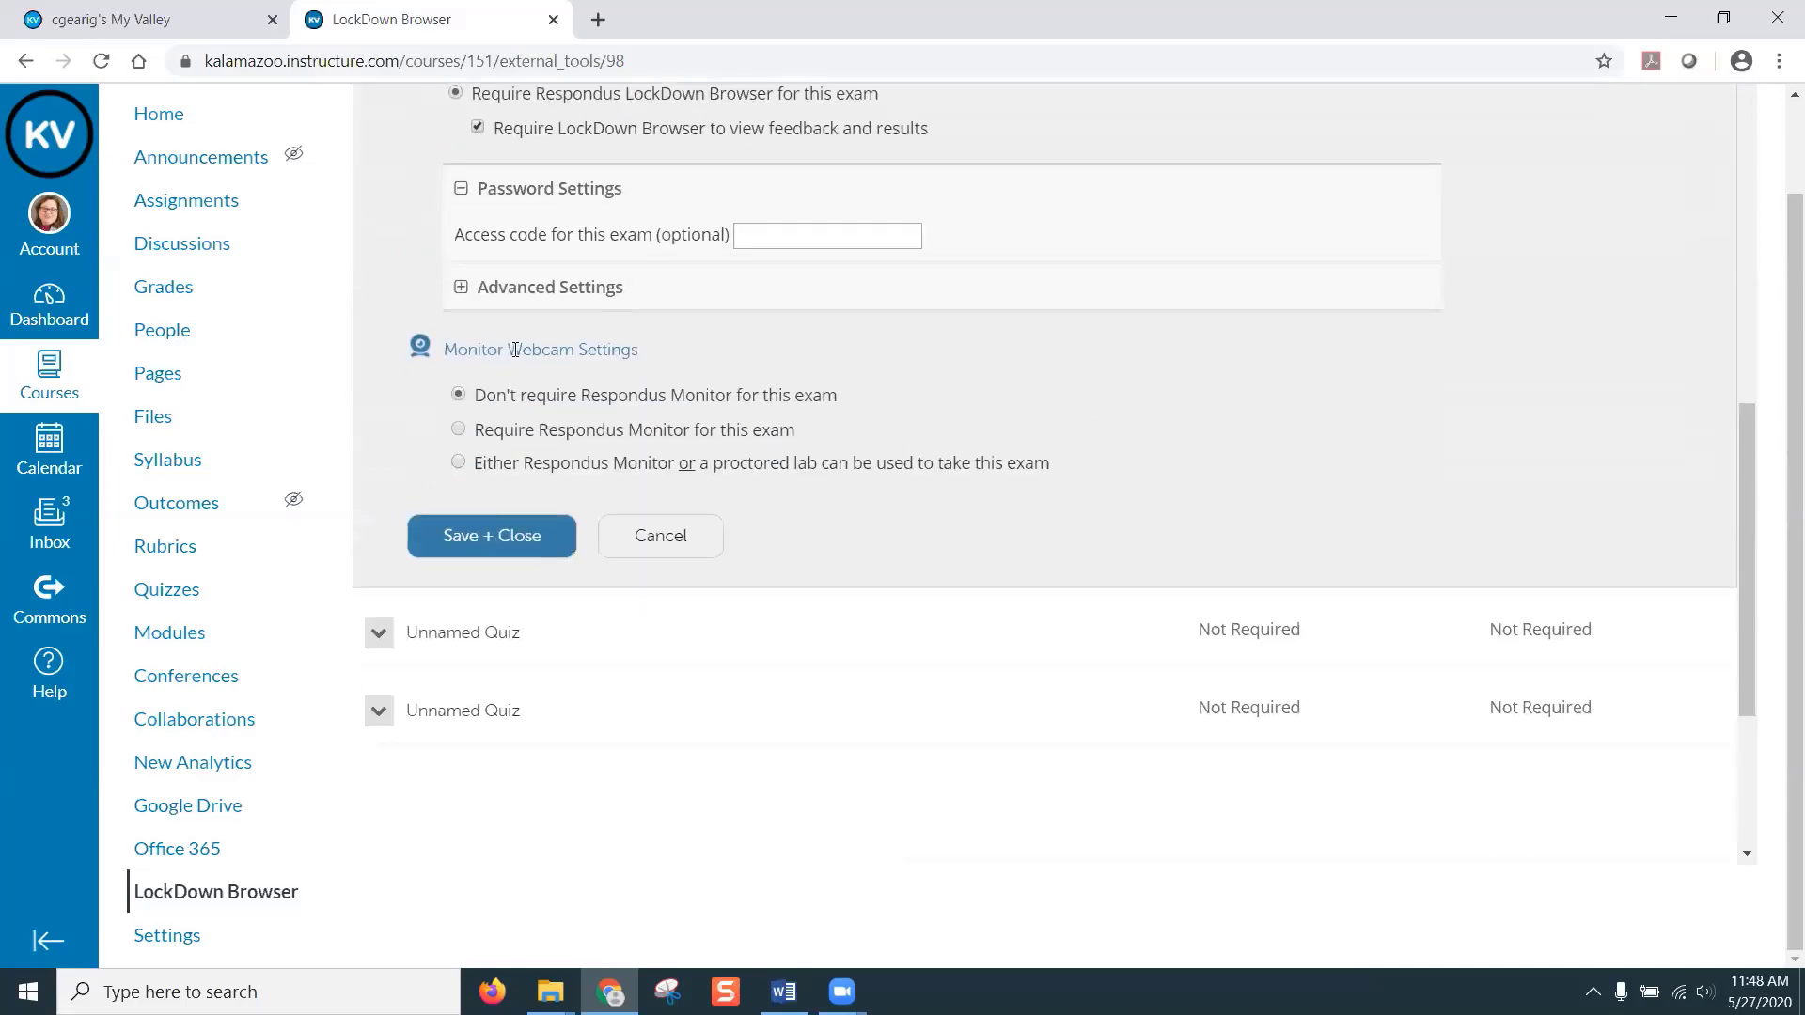
left_click(520, 290)
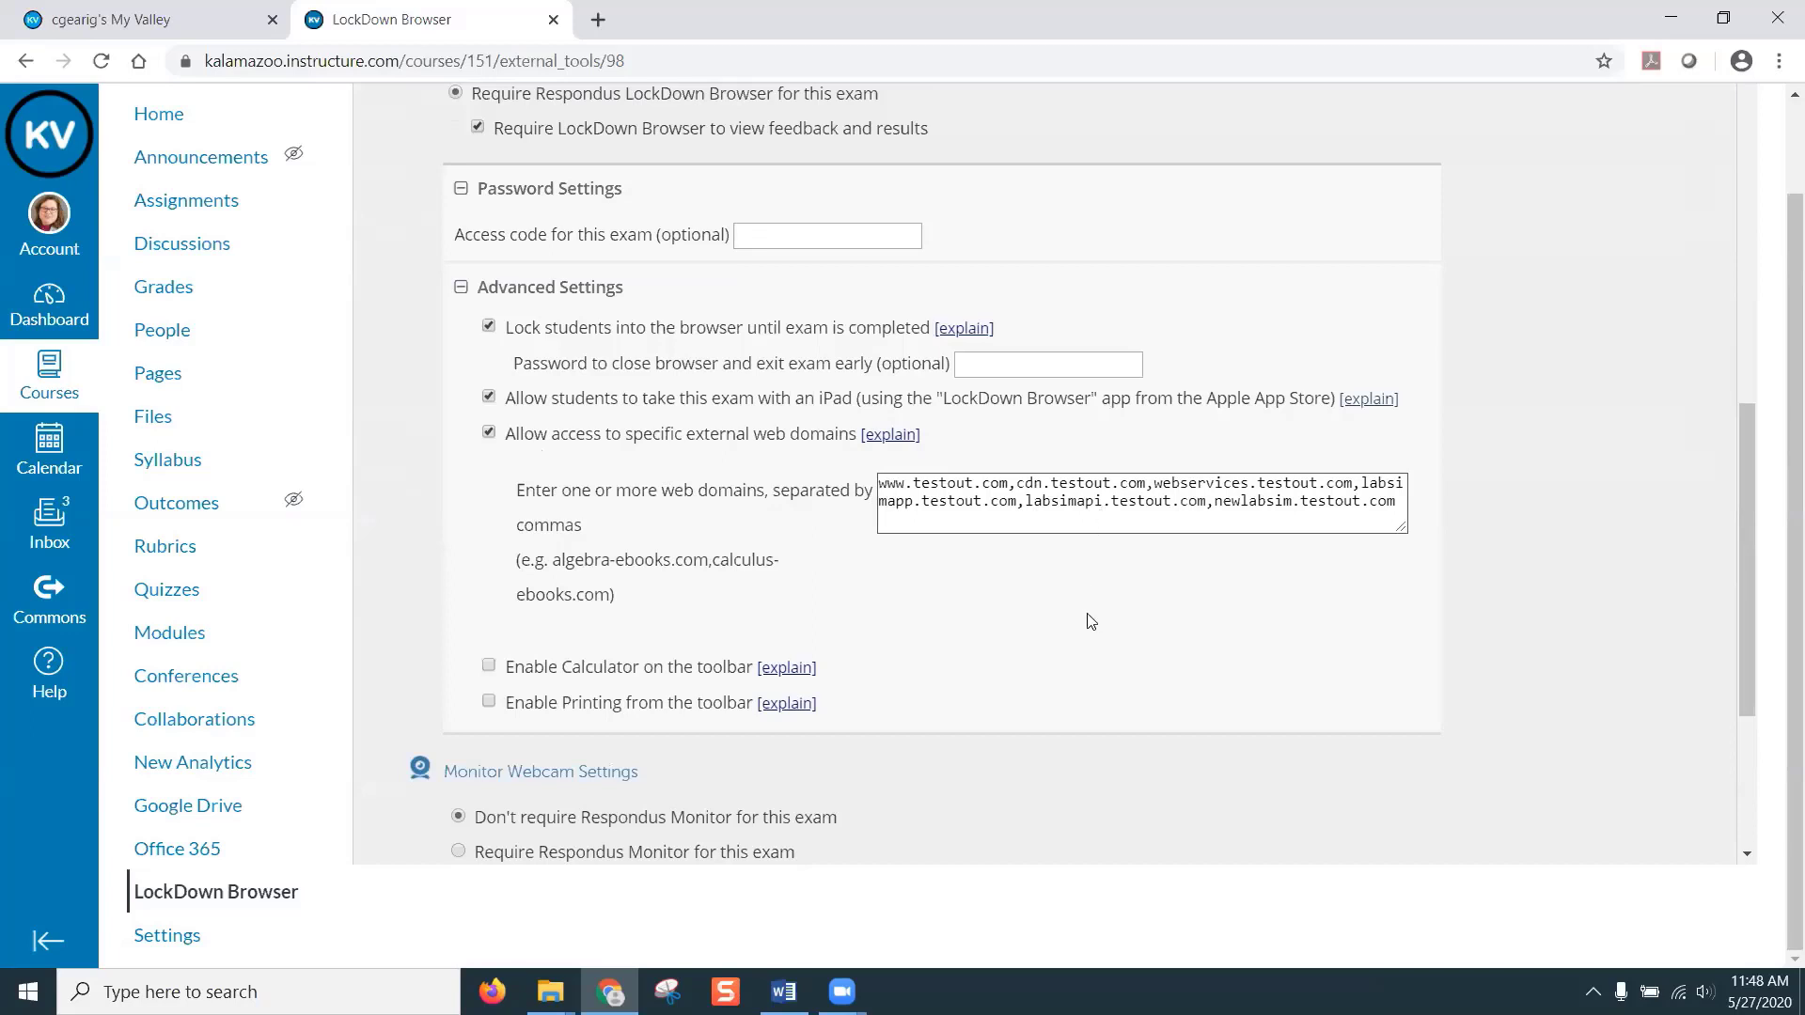
- Review the Testout quiz's access code, browser lock, iPad and external web domain settings, and go to the course's Quizzes list
scroll(1083, 617, "up", 1)
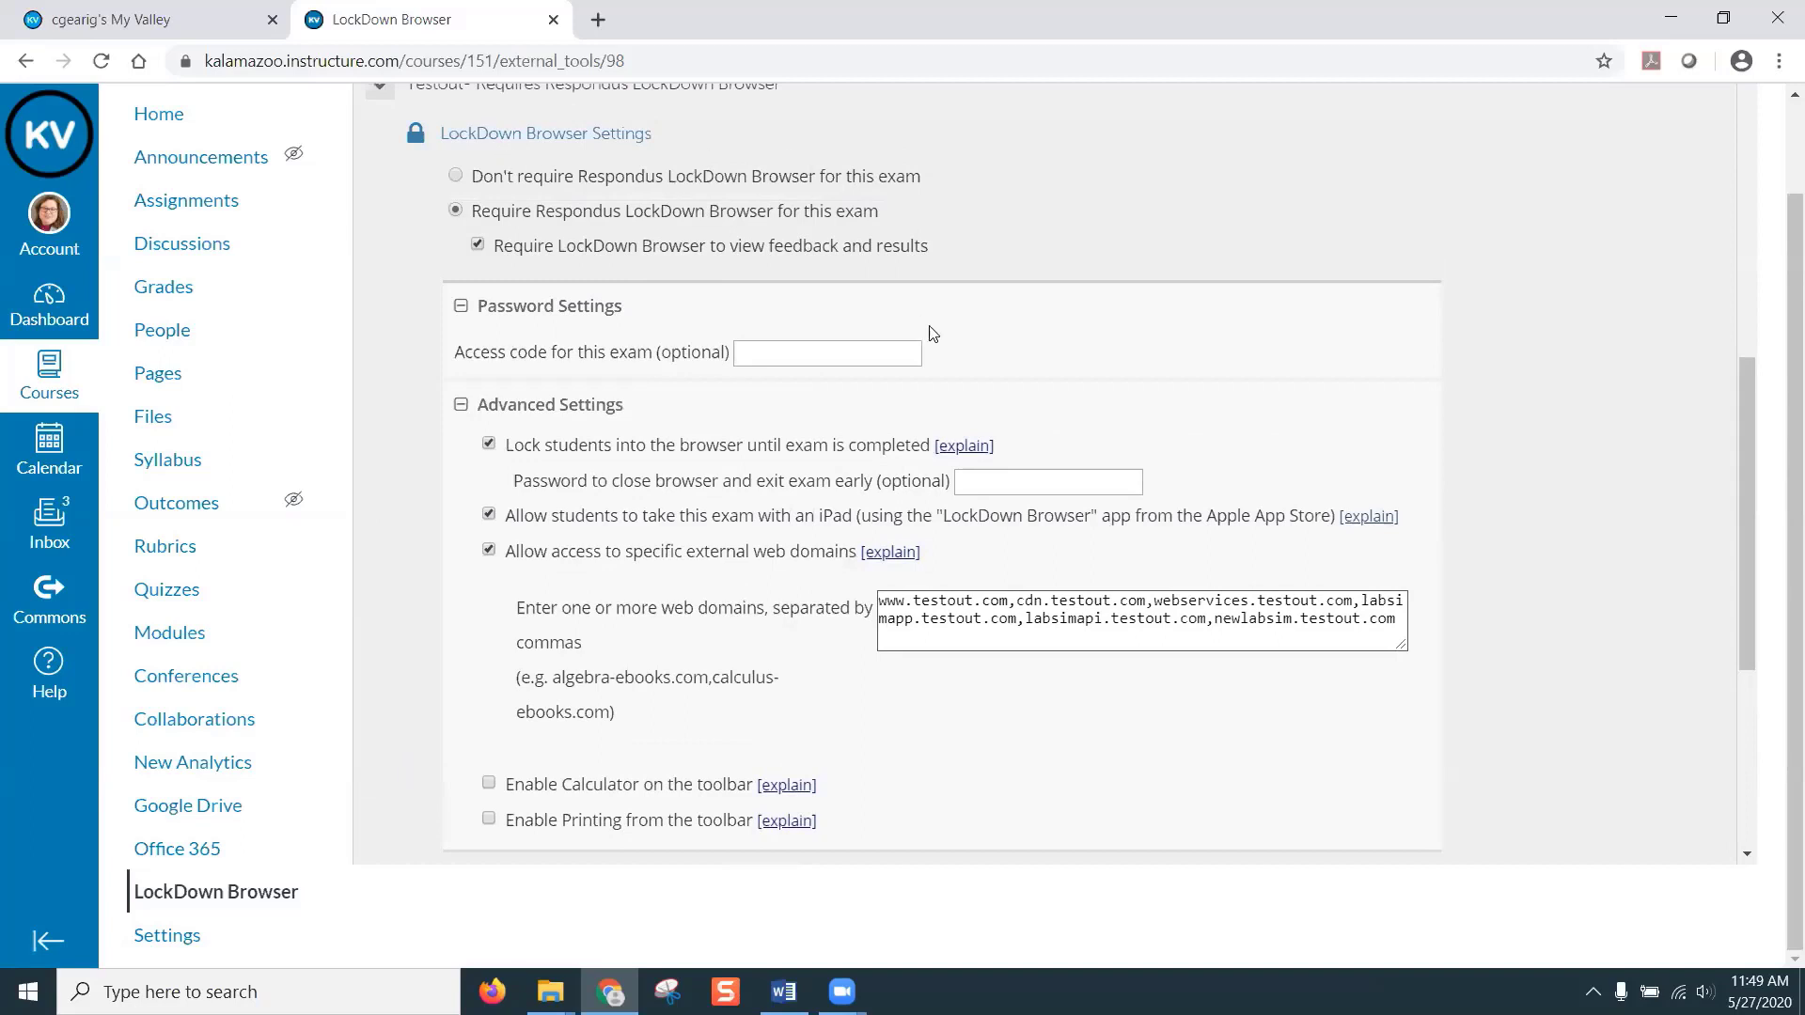
scroll(932, 334, "down", 1)
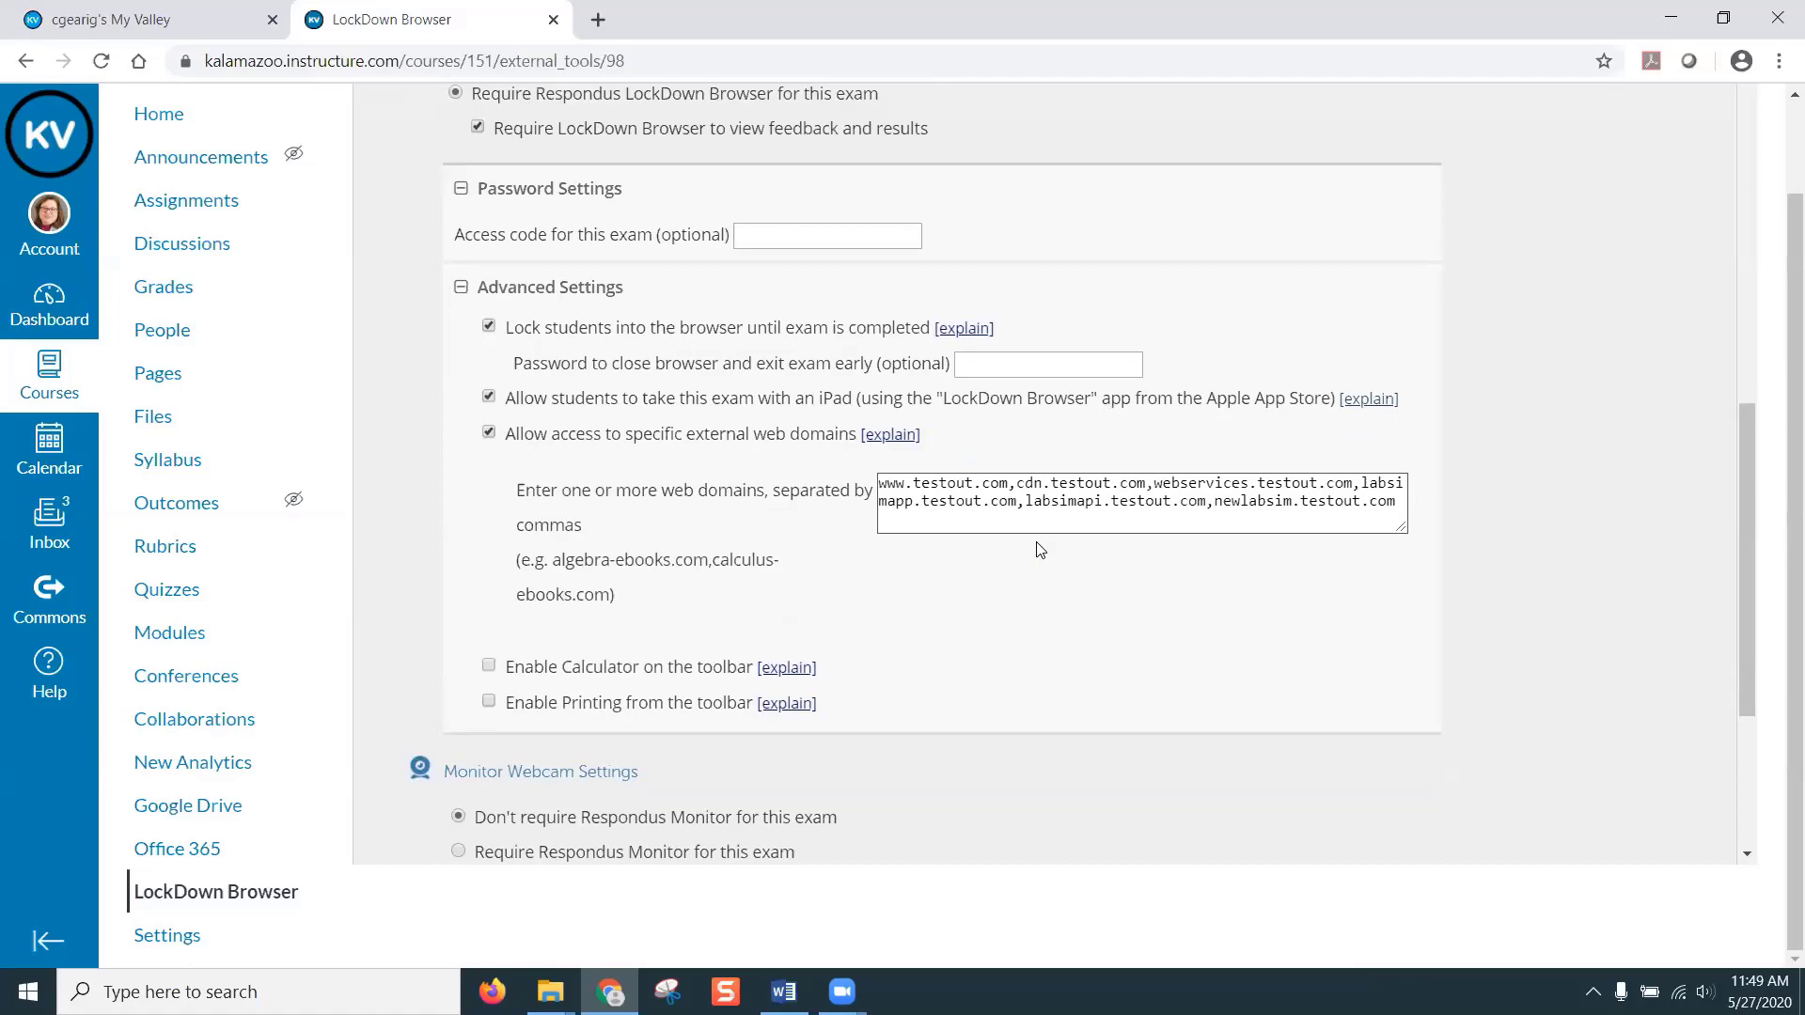
scroll(1034, 543, "up", 5)
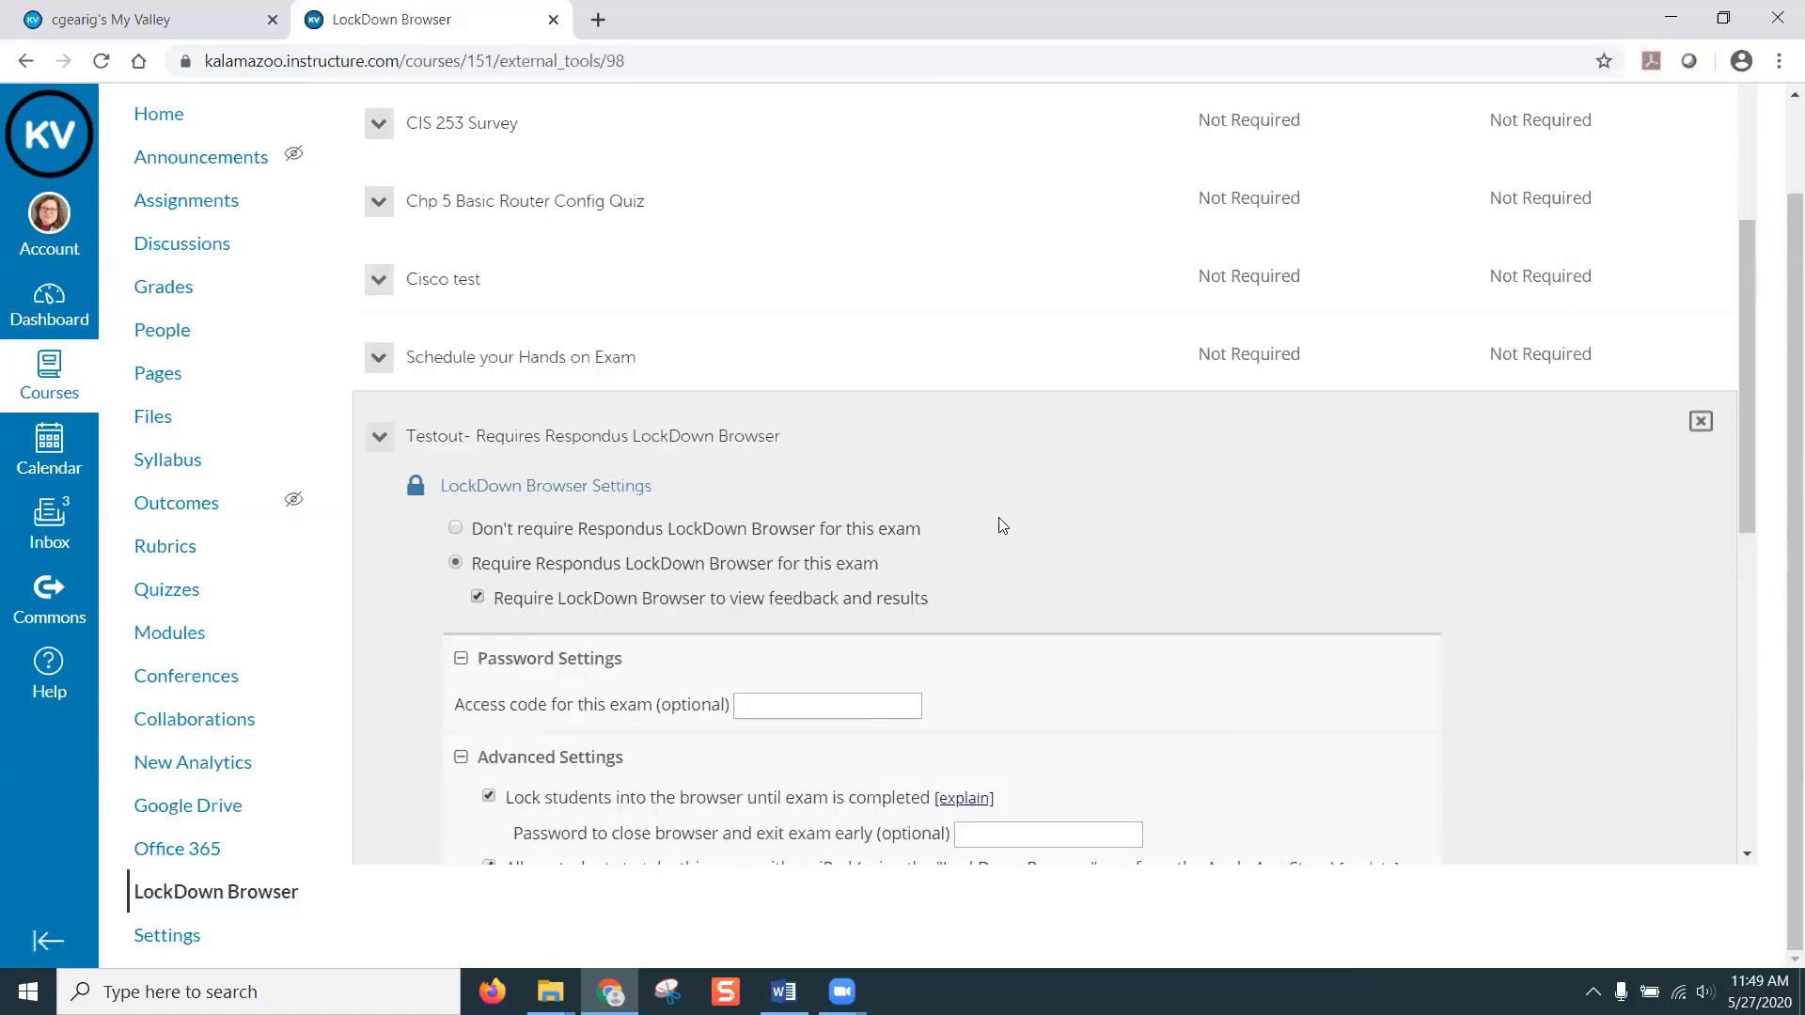
scroll(731, 322, "down", 2)
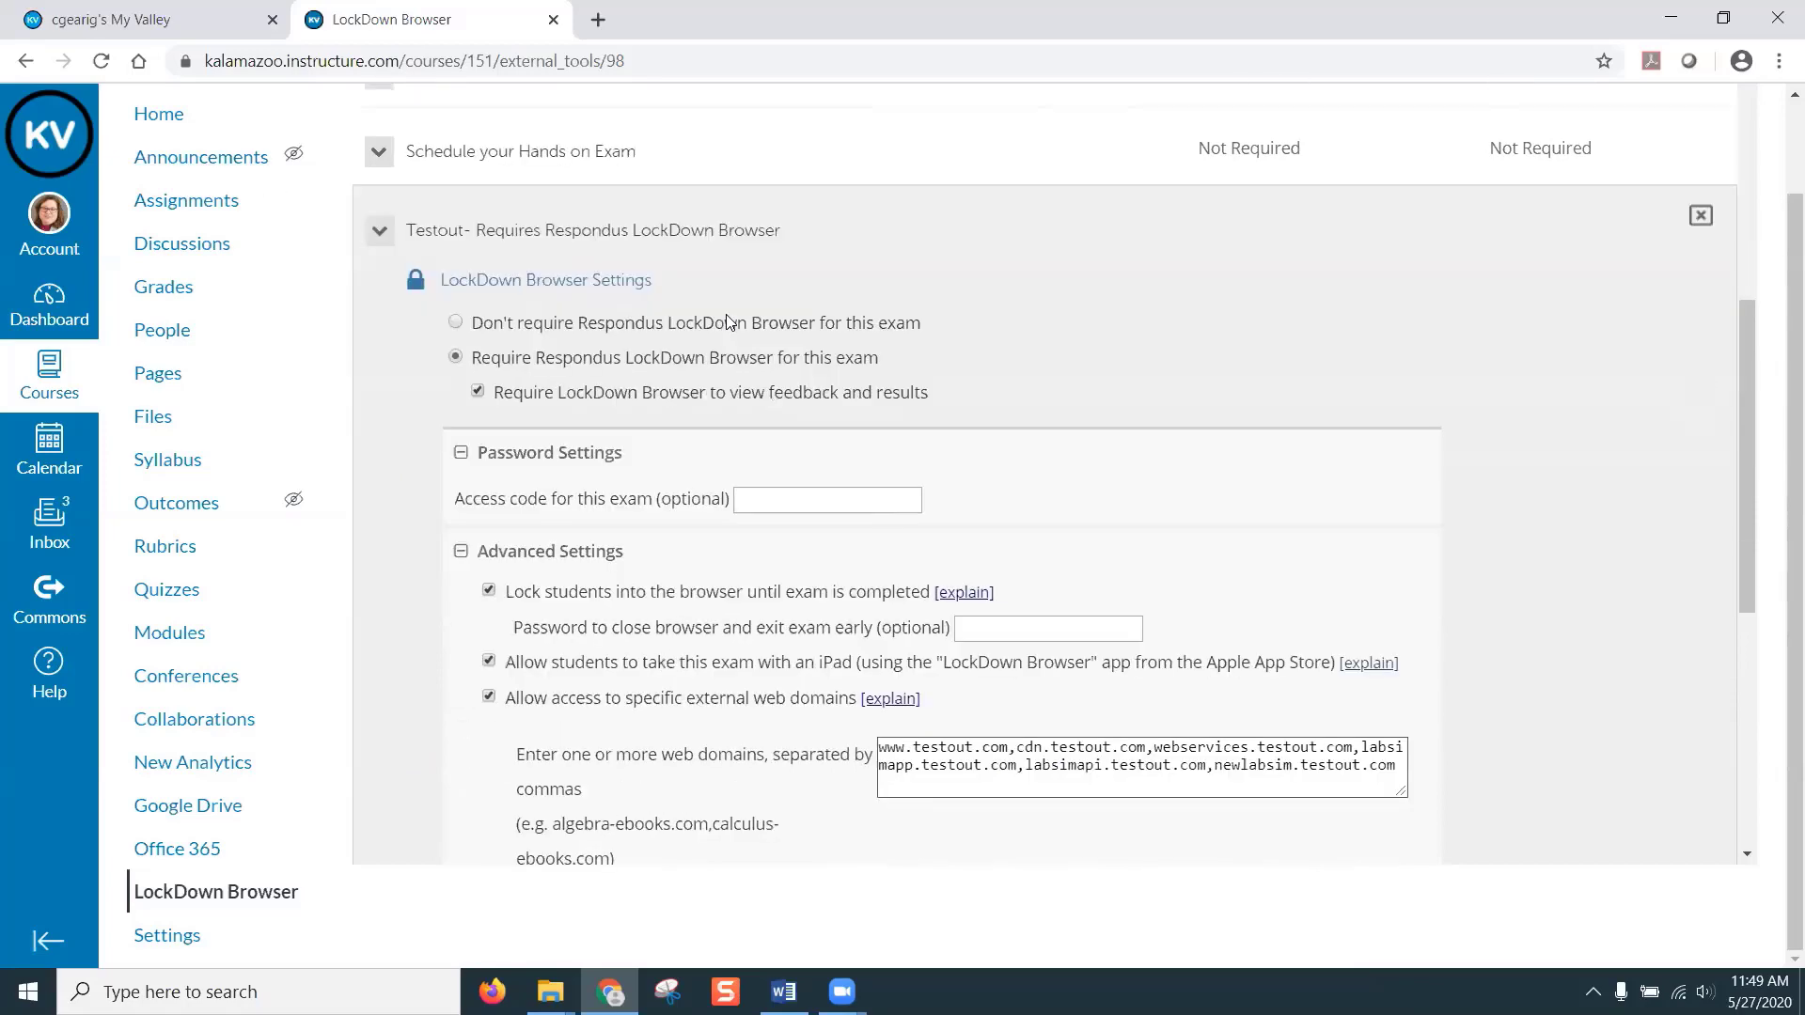
scroll(732, 322, "down", 2)
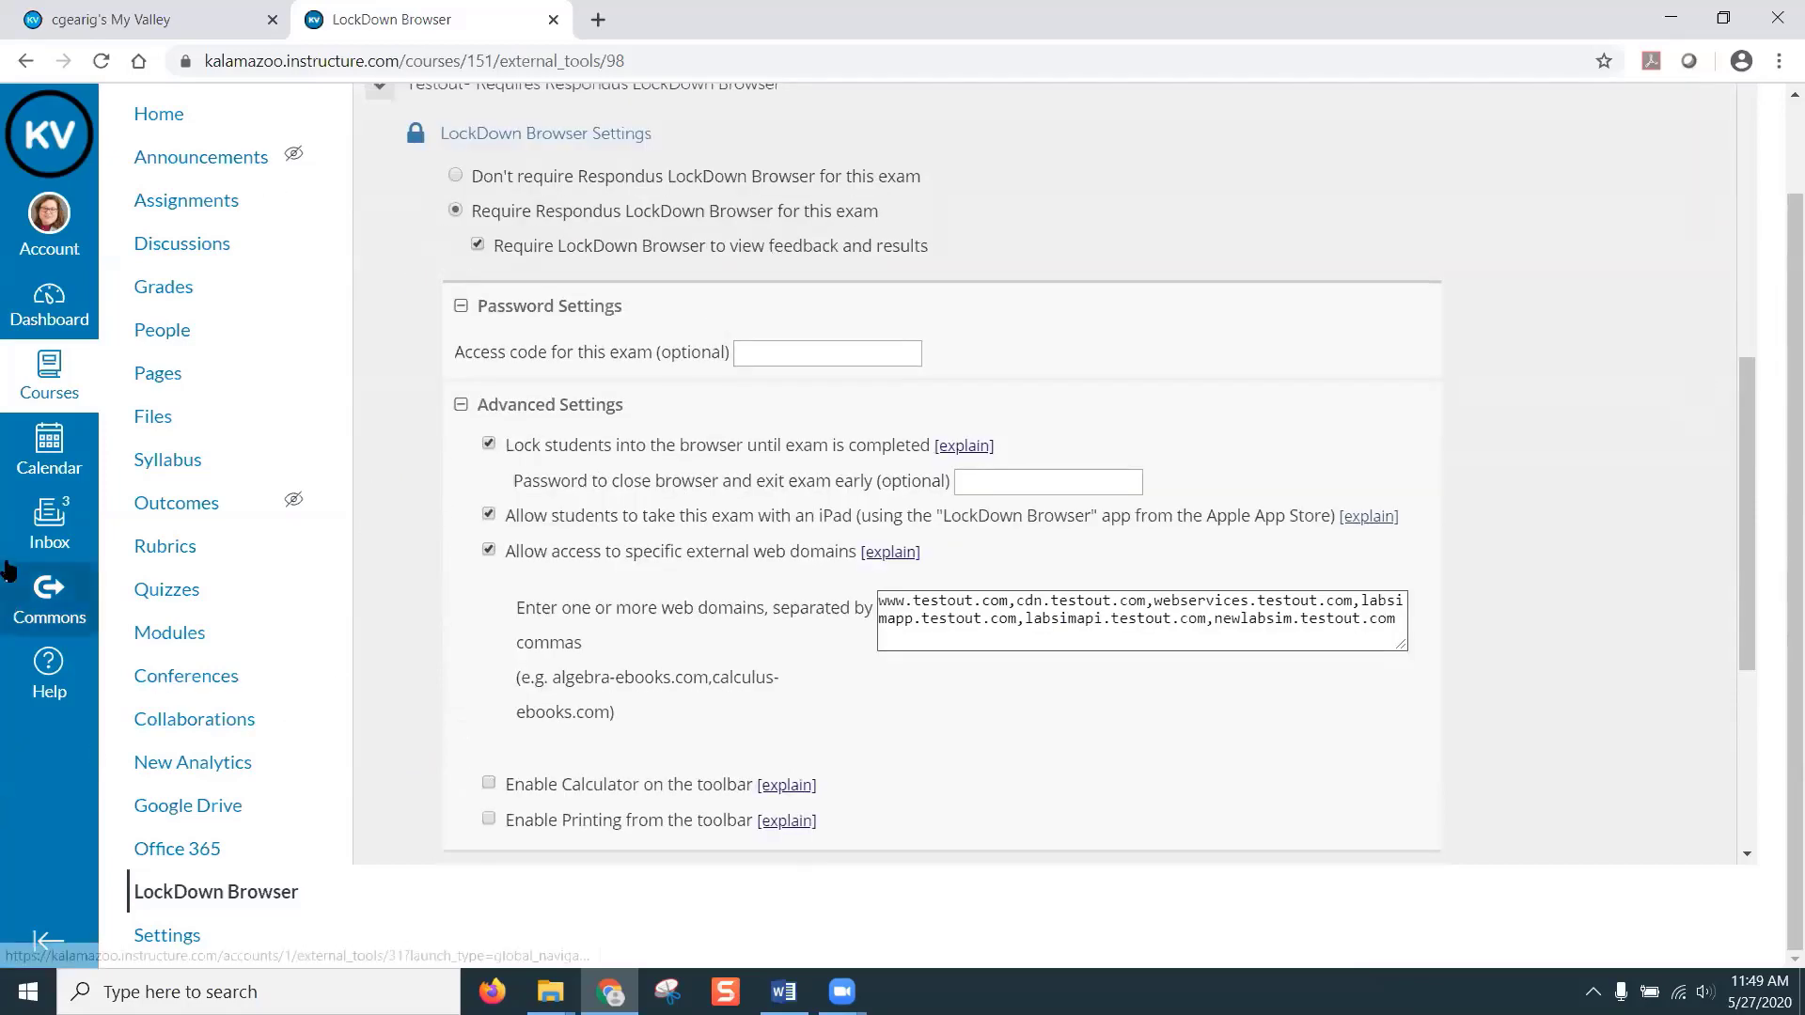
left_click(167, 590)
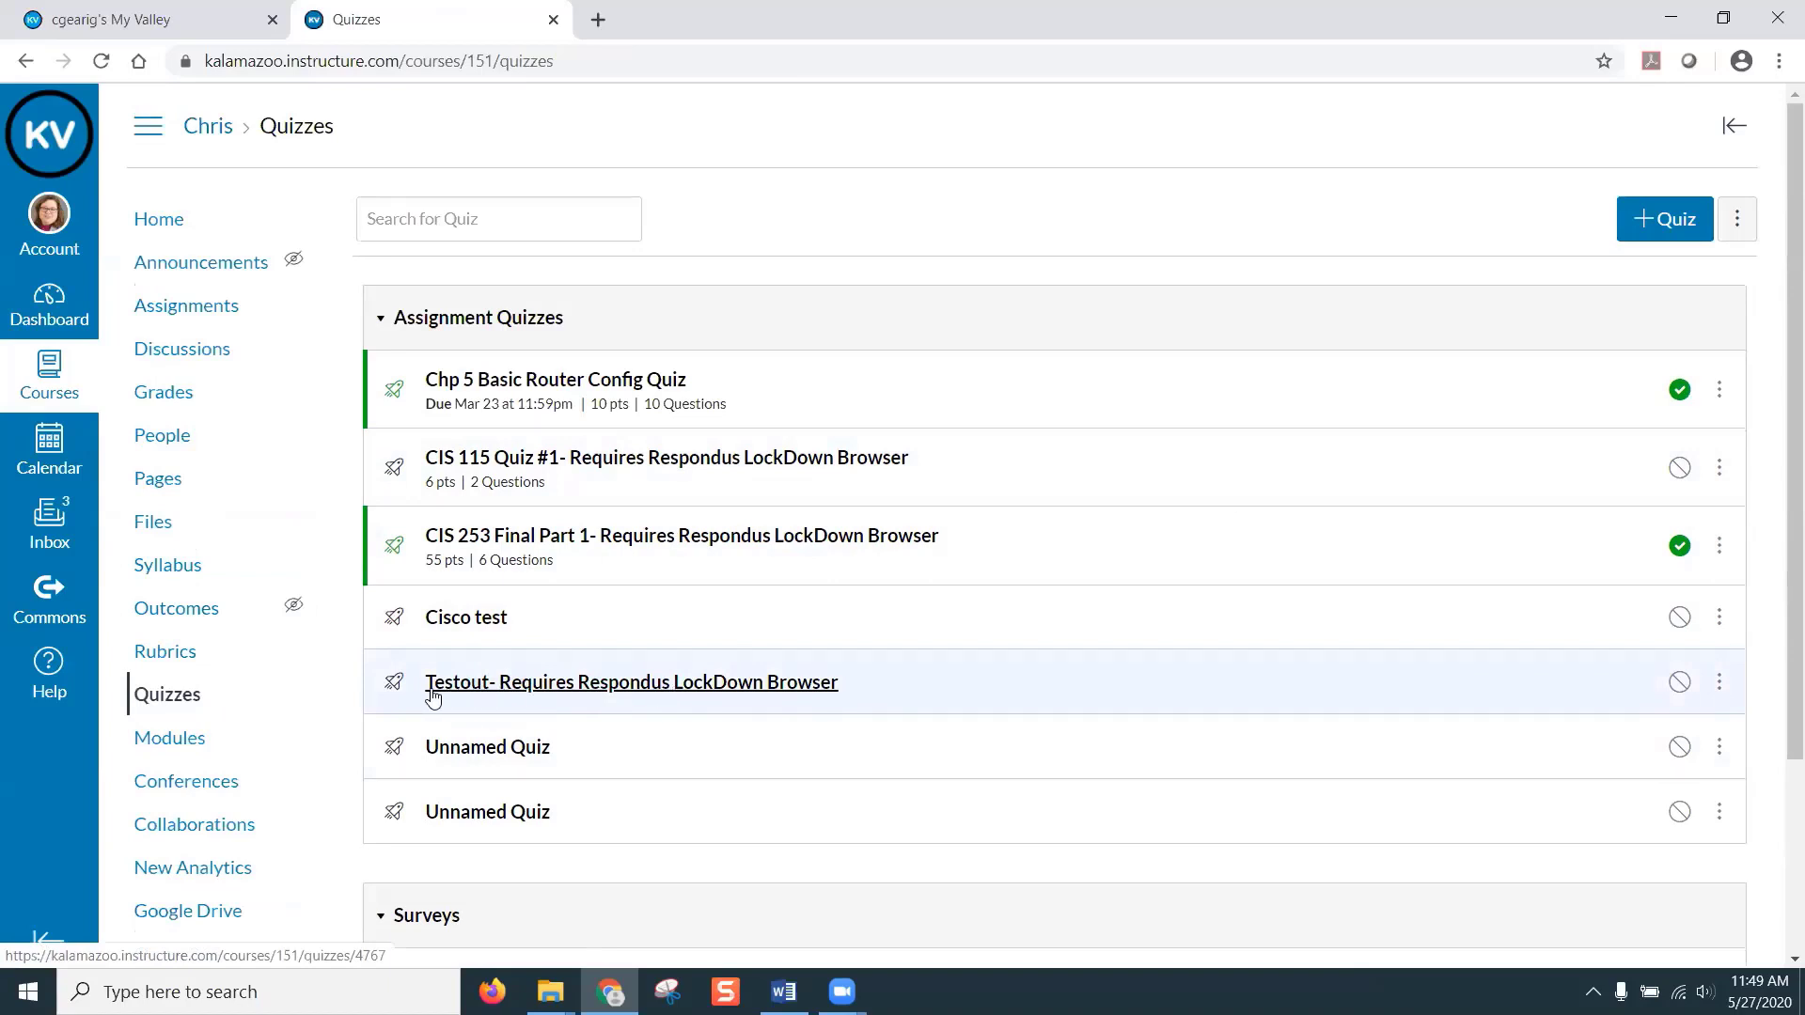
- Preview the Testout quiz, open the external site linked in its question, and return to the course's Quizzes list
left_click(748, 691)
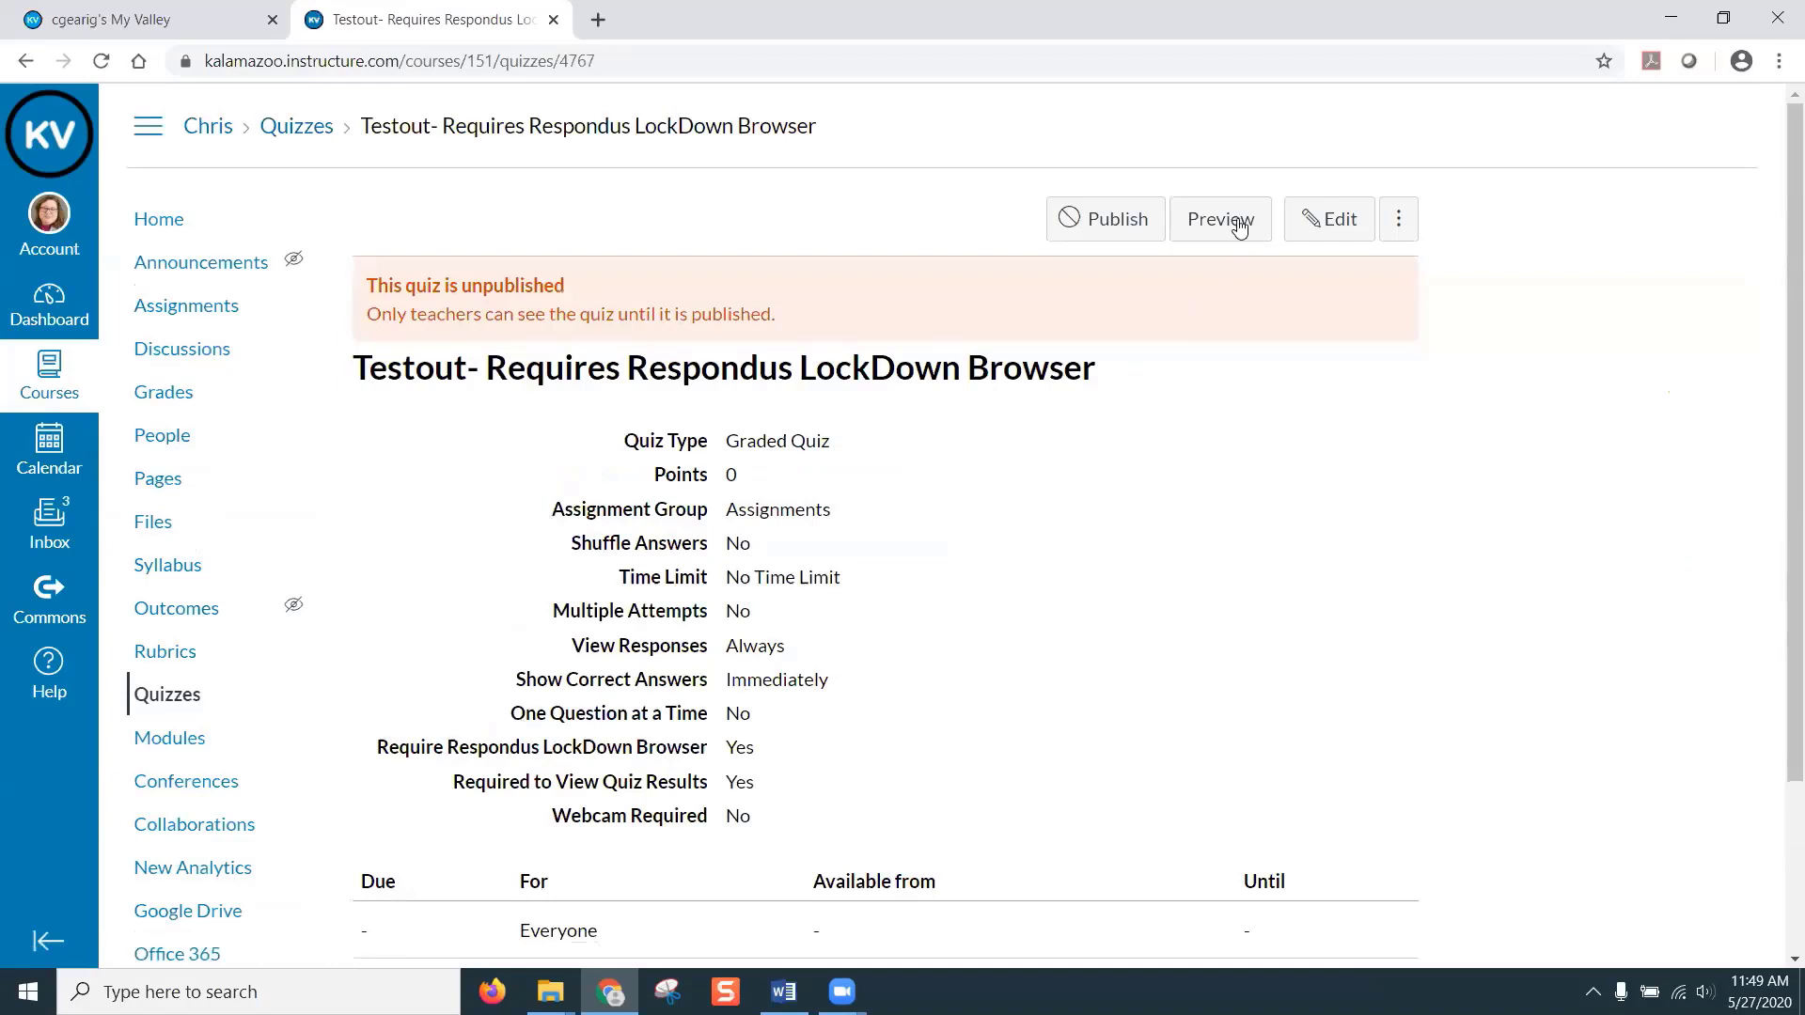
left_click(1239, 225)
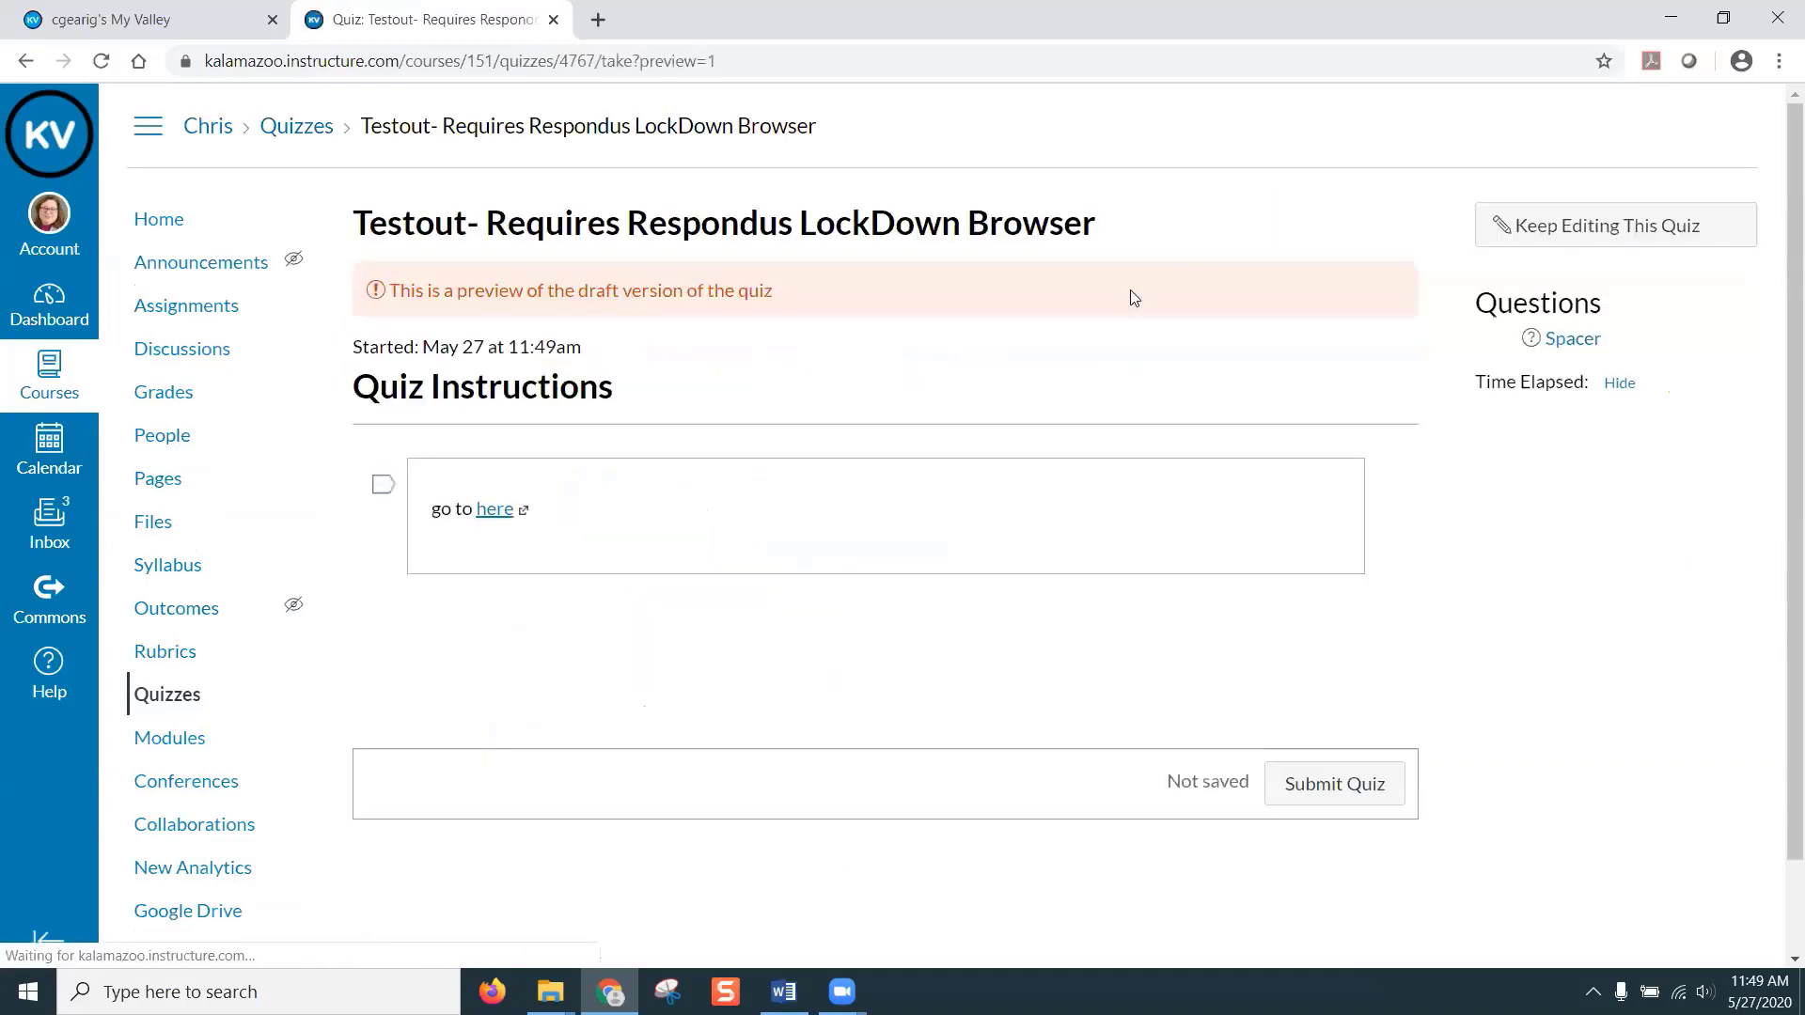
scroll(985, 381, "down", 1)
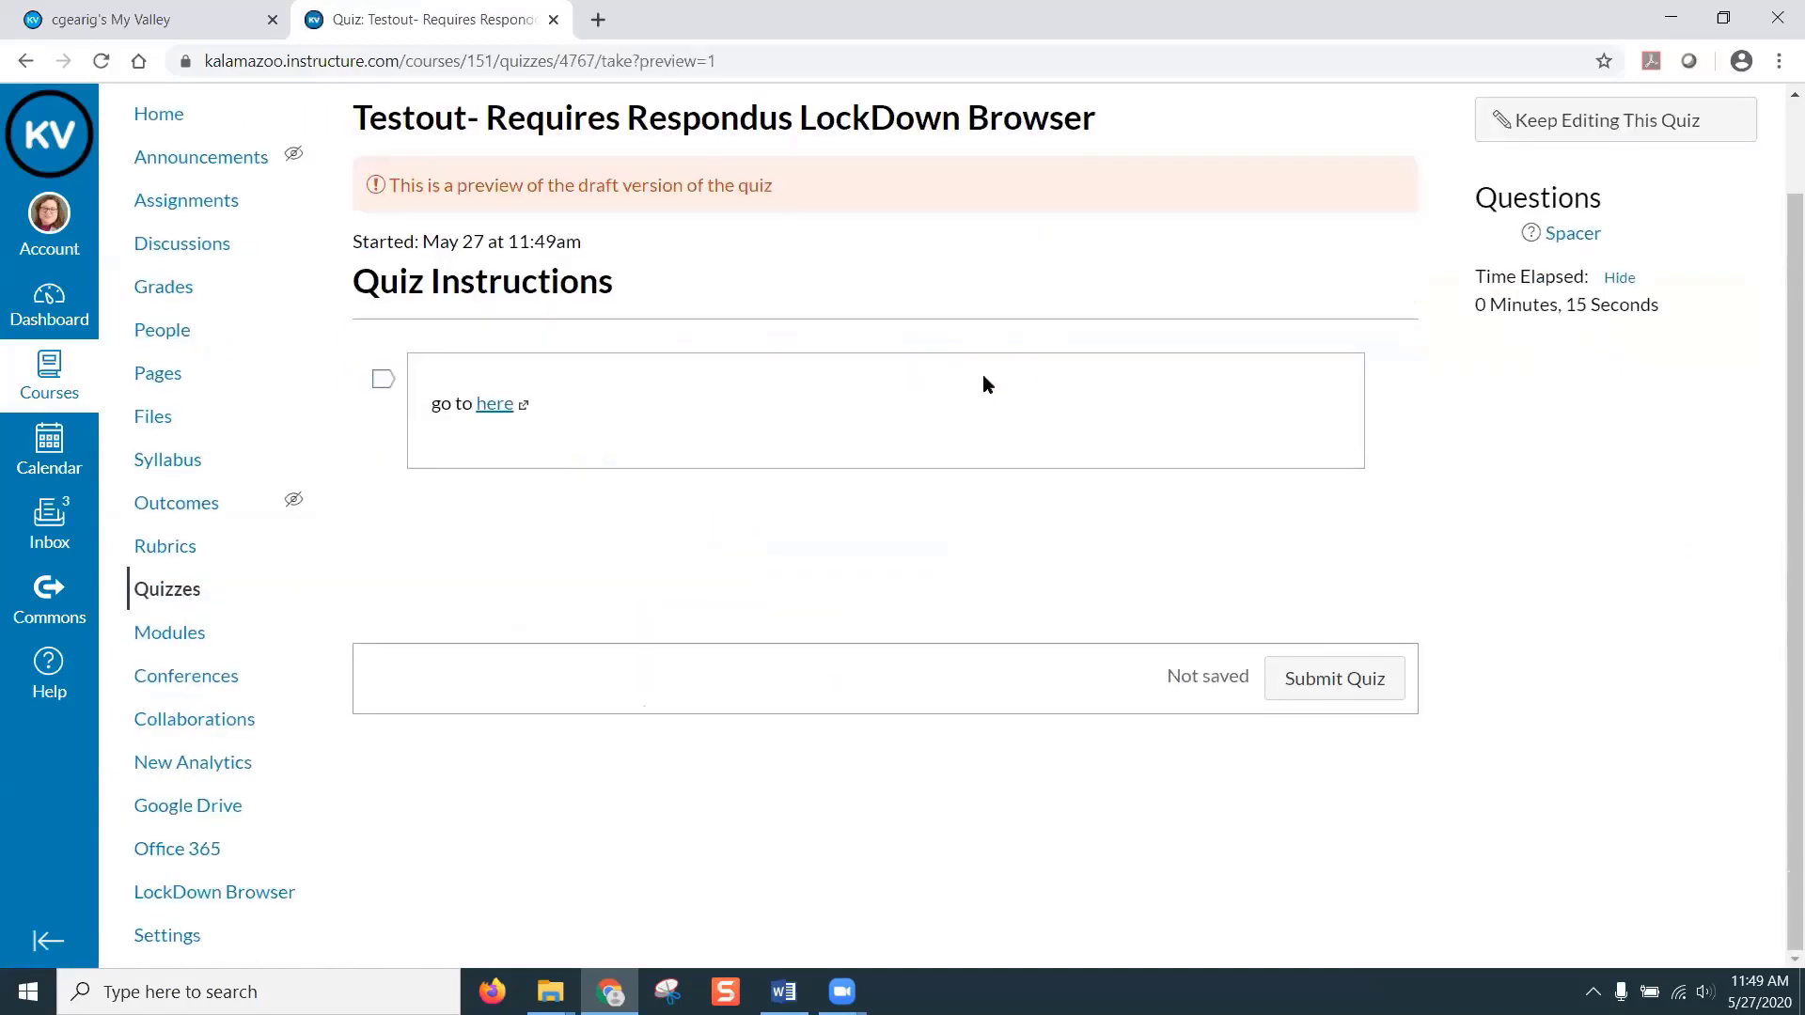
left_click(496, 407)
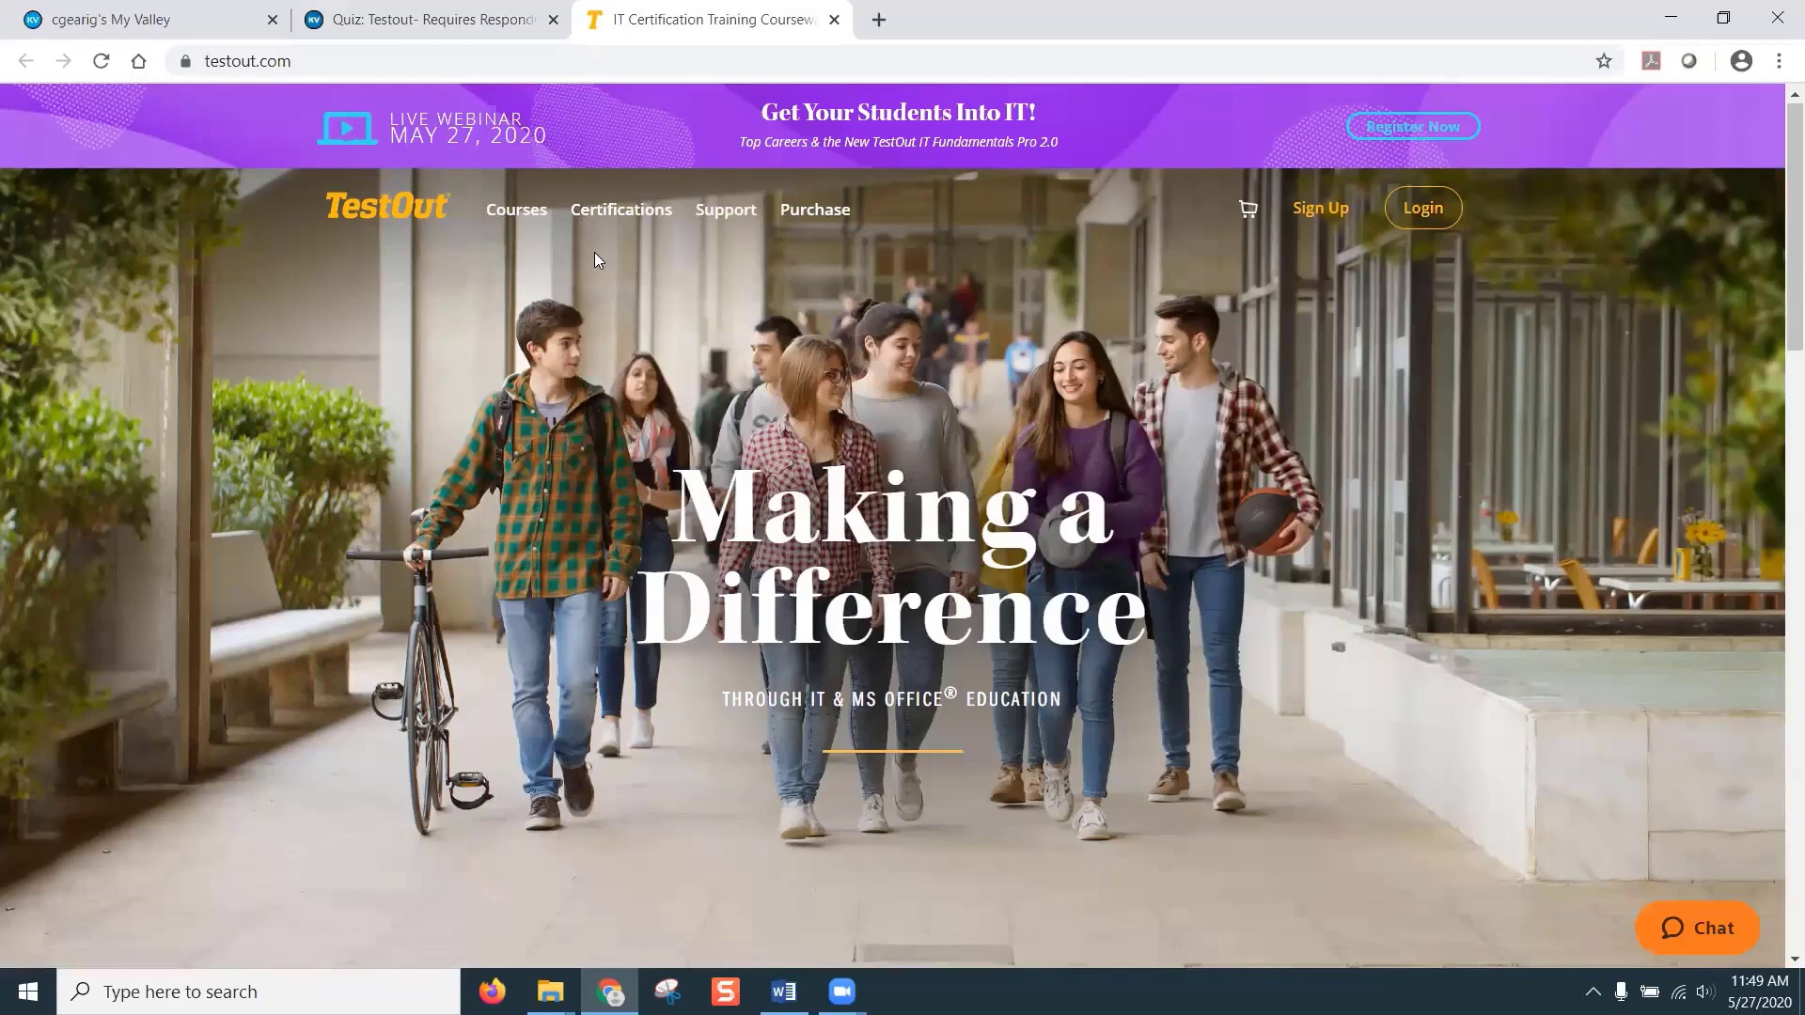
mouse_move(575, 209)
left_click(529, 21)
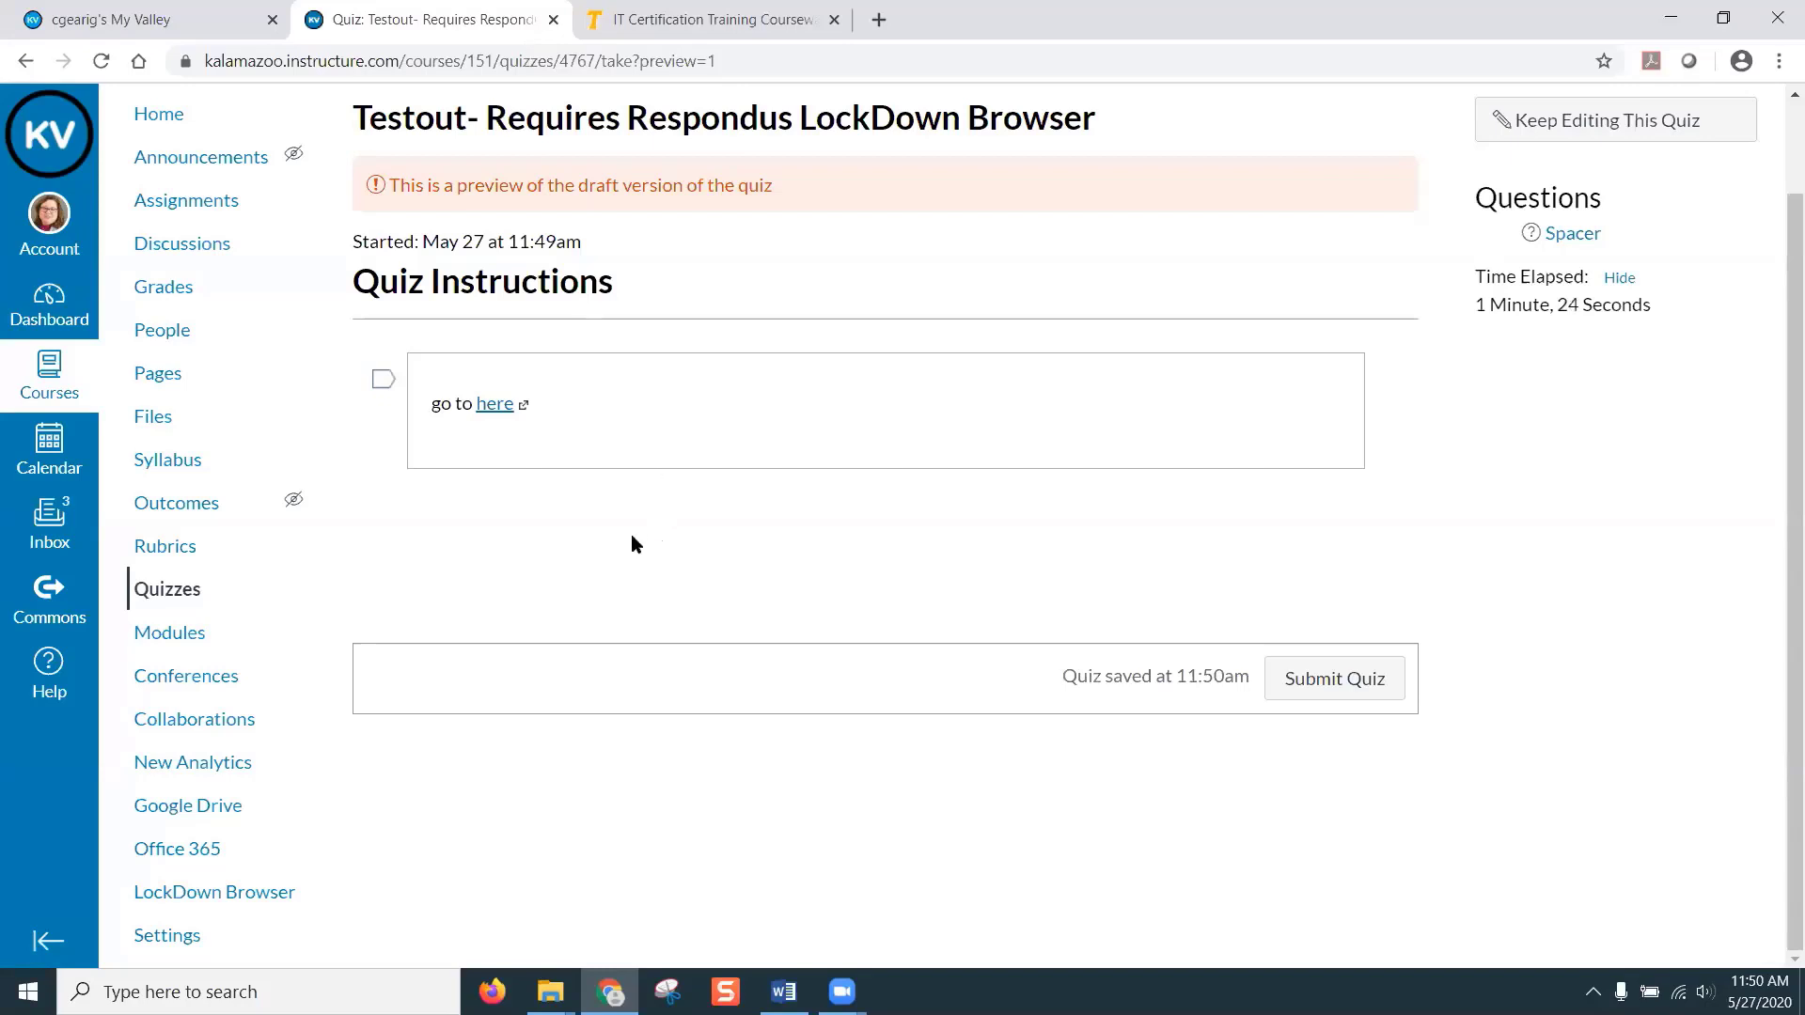
left_click(179, 593)
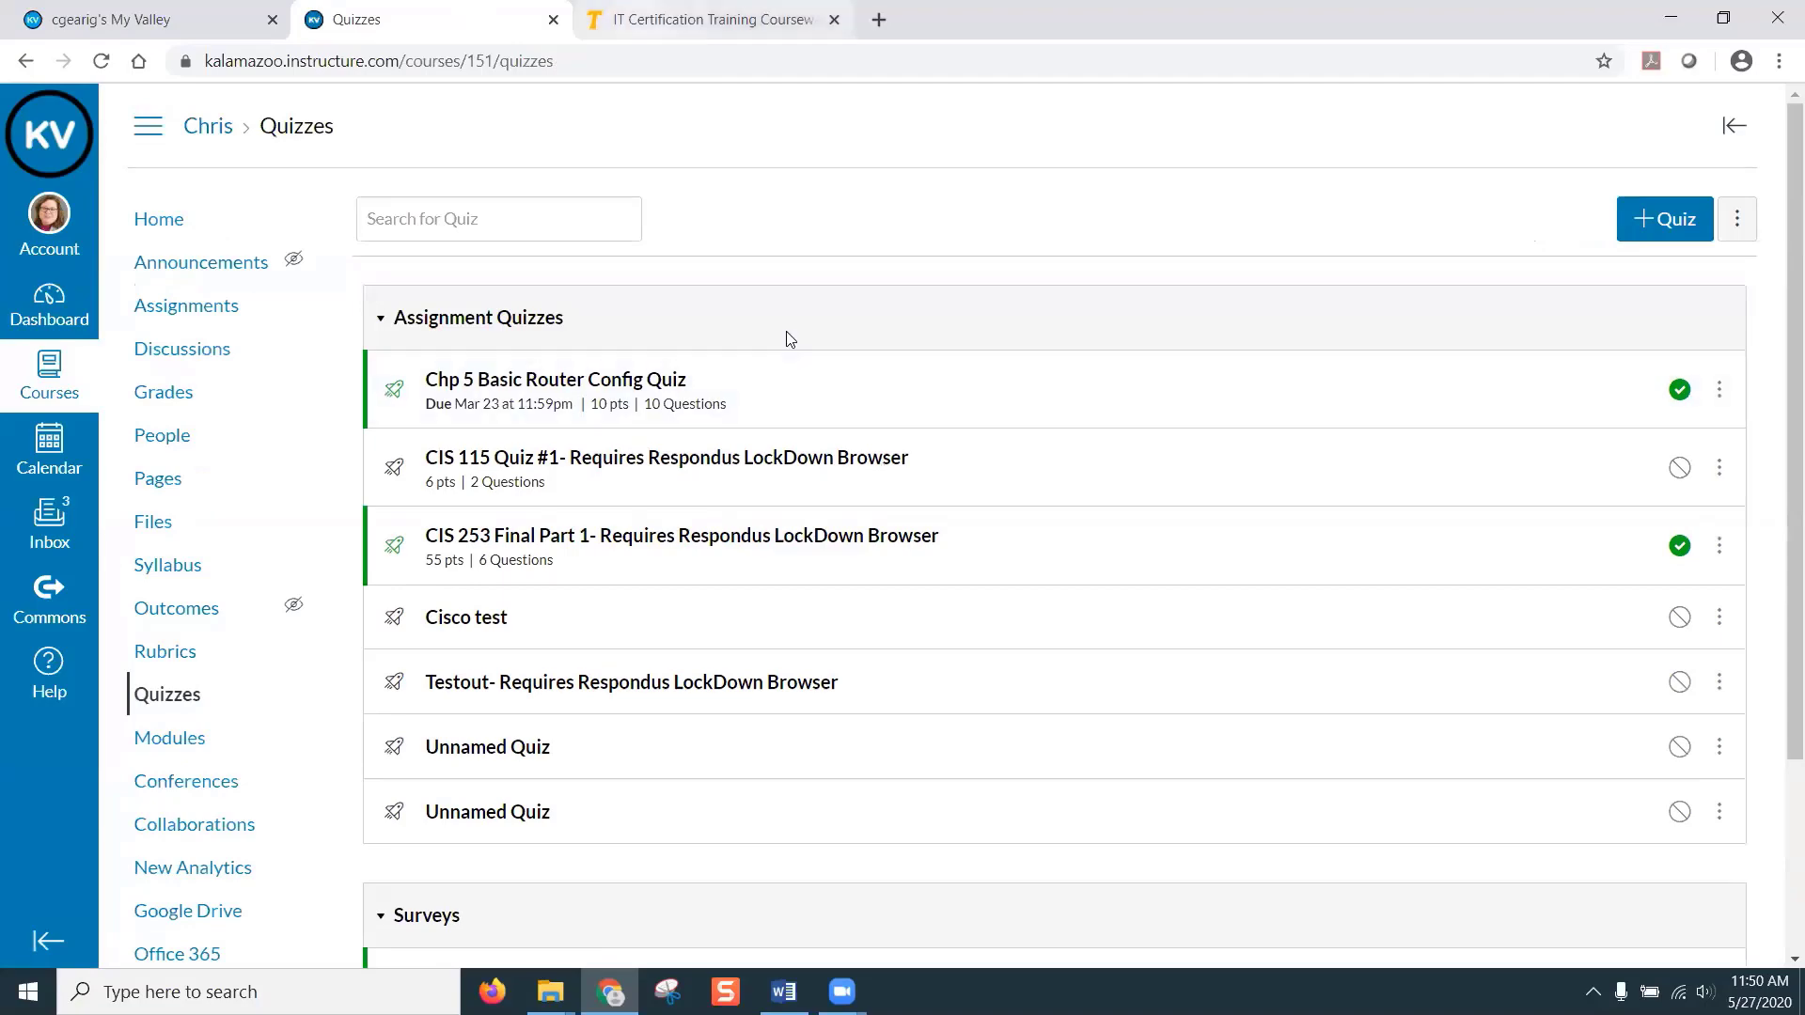
- Switch to the TestOut site, browse its course catalog, and open the TestOut PC Pro course page
key("ctrl+Tab")
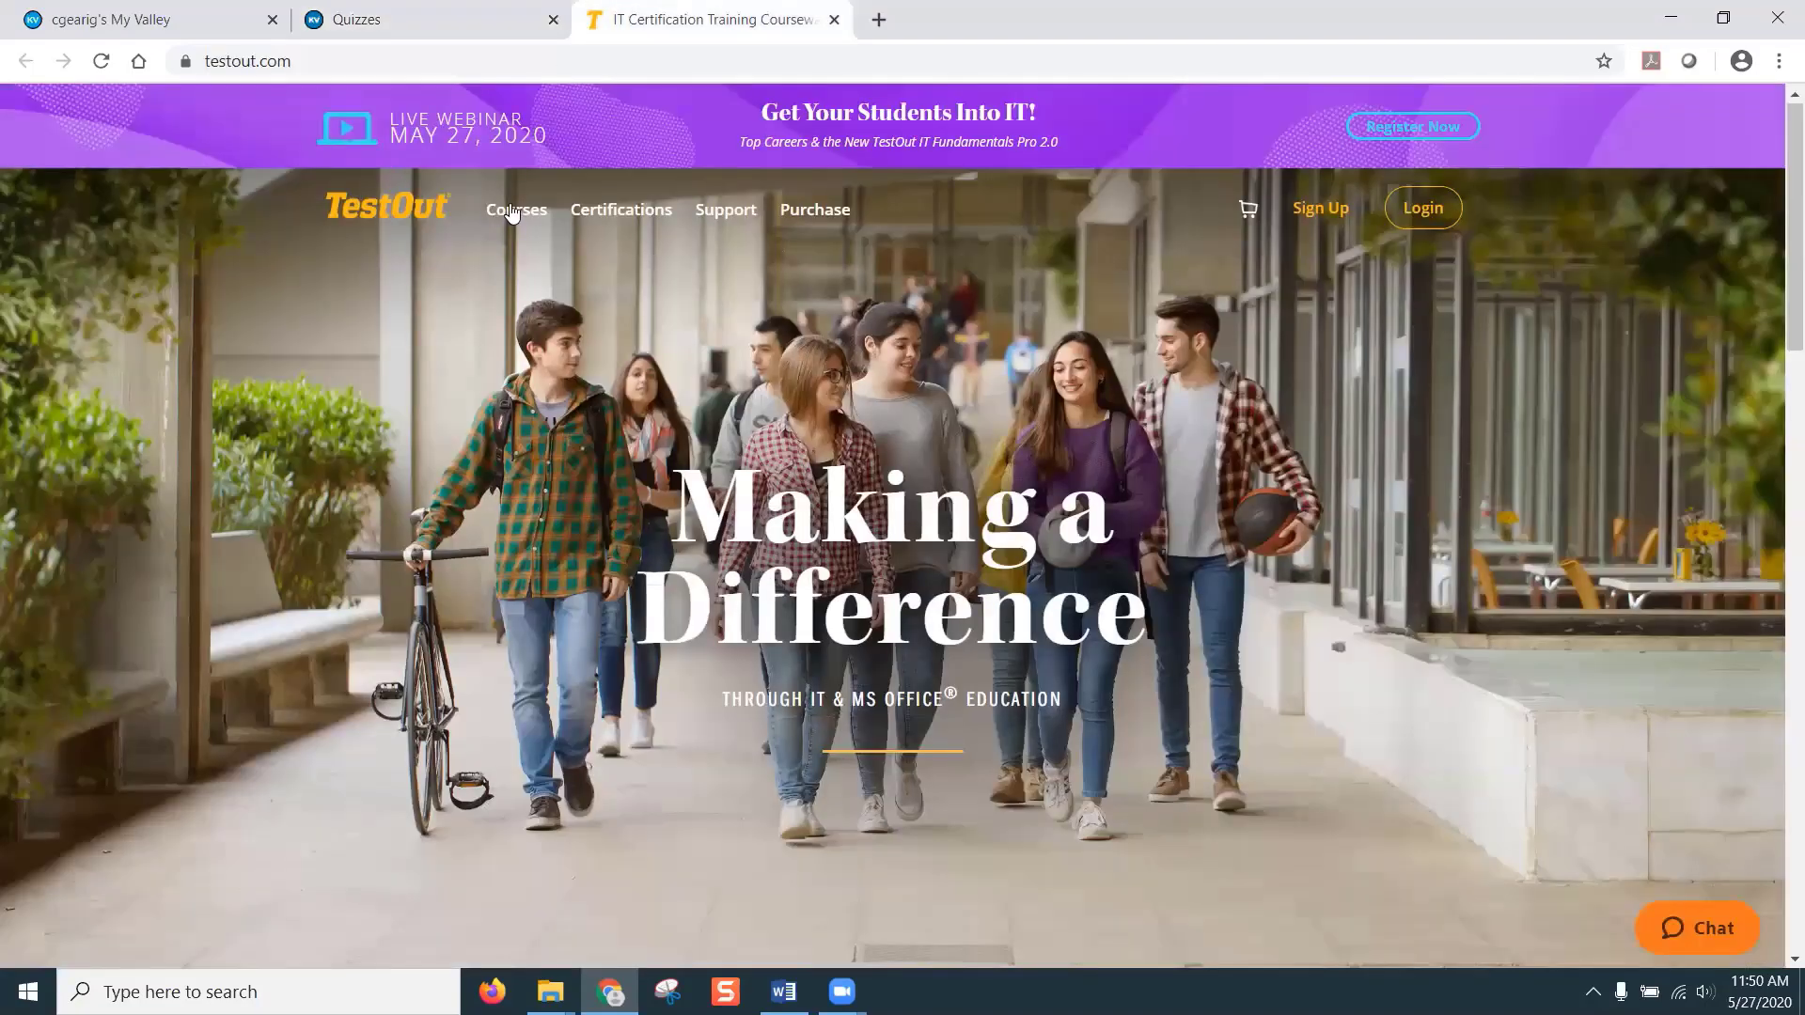
mouse_move(514, 212)
left_click(523, 254)
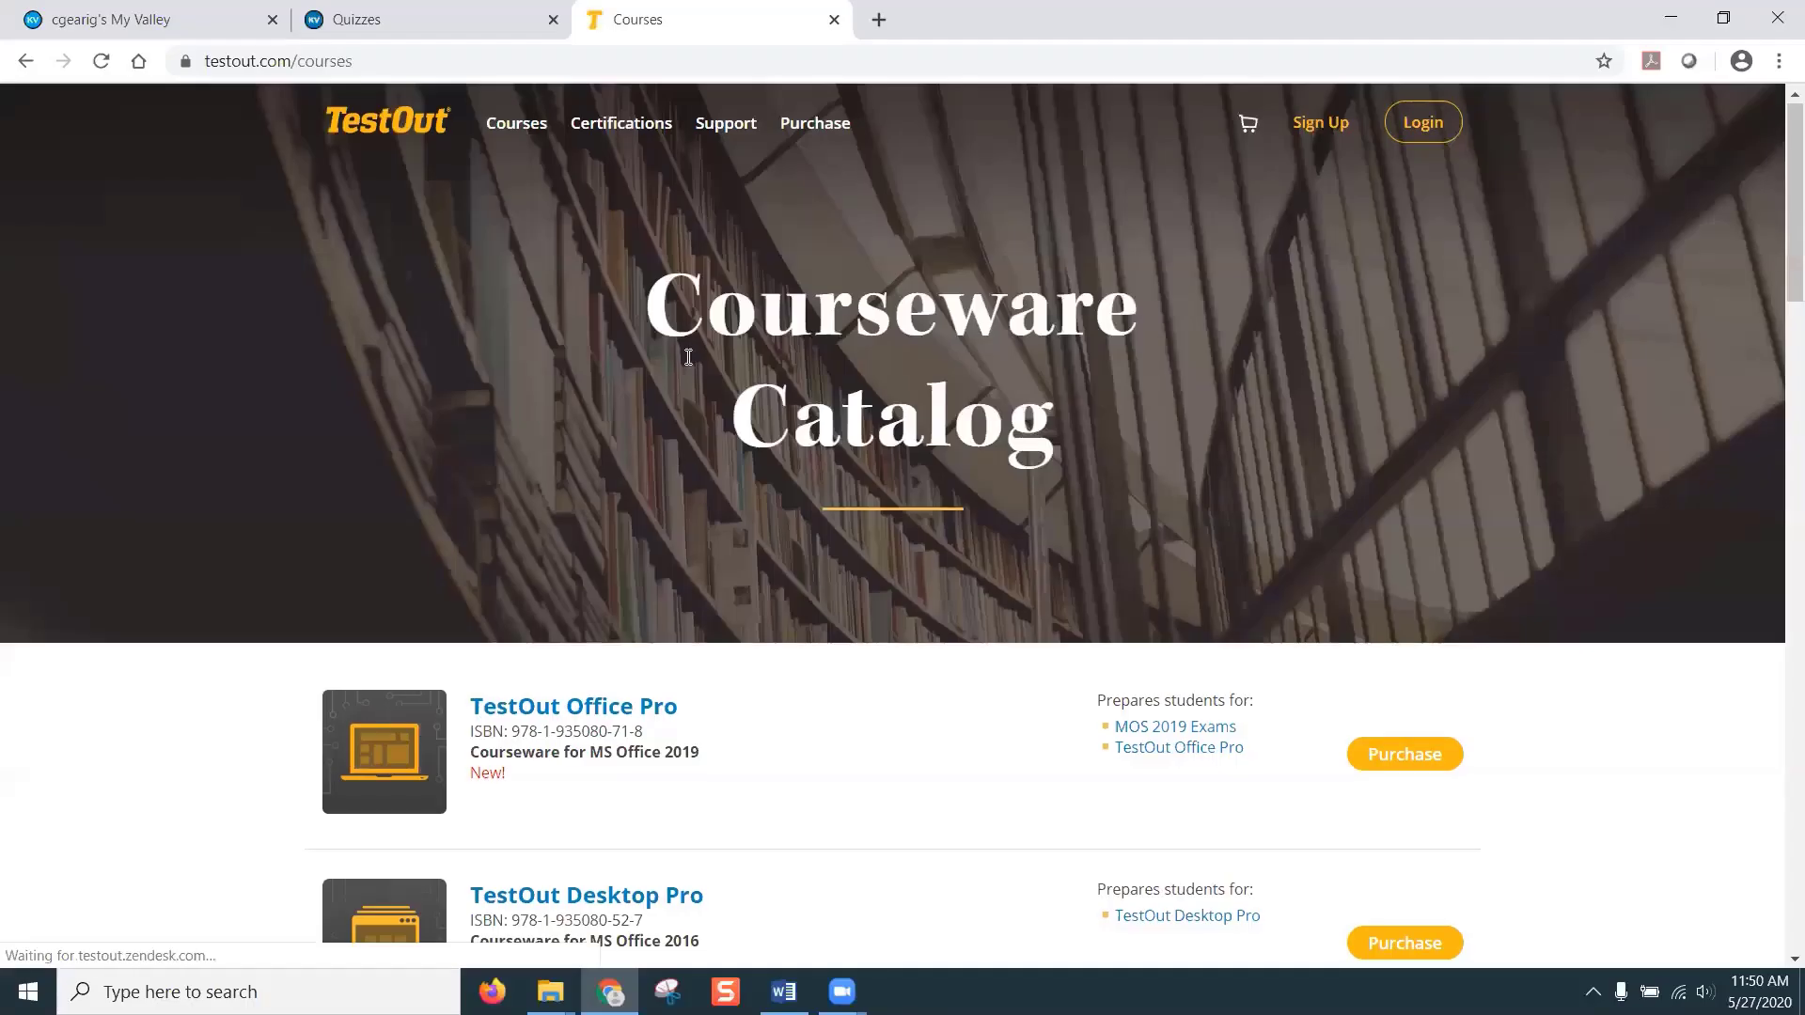
scroll(689, 357, "down", 2)
scroll(1035, 455, "down", 2)
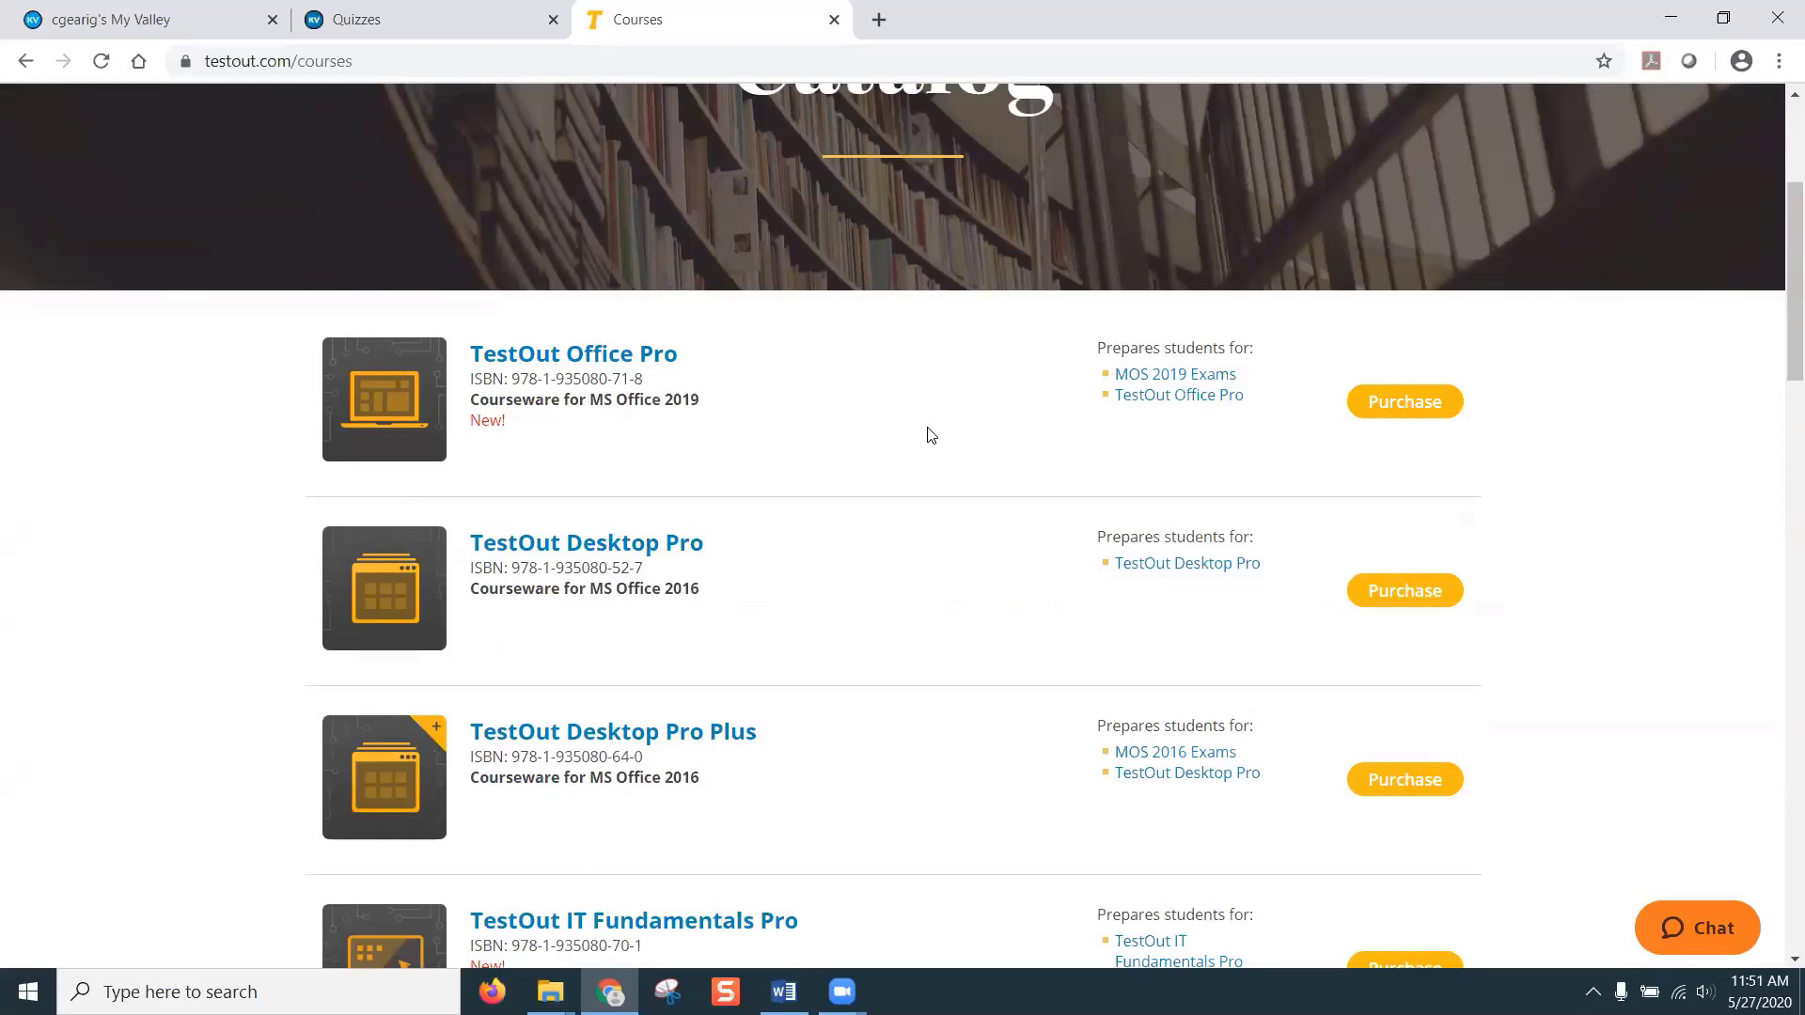
scroll(762, 440, "down", 1)
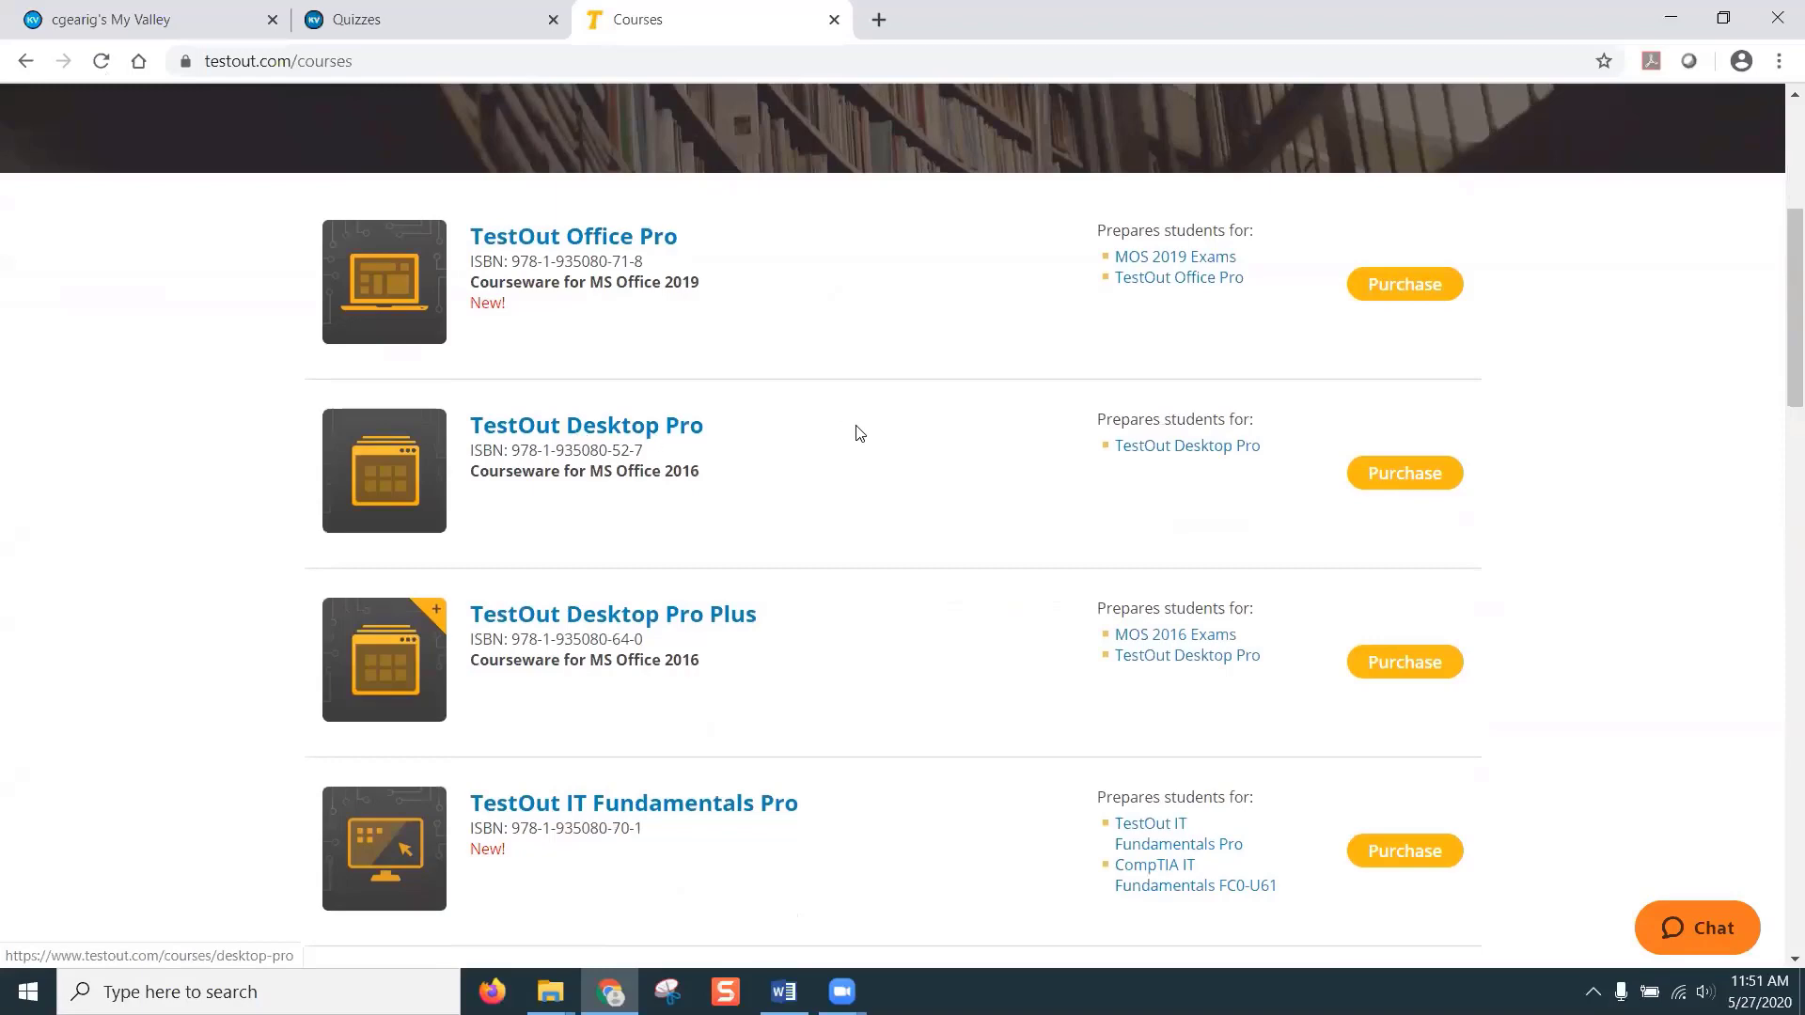
scroll(855, 432, "down", 2)
scroll(855, 432, "down", 4)
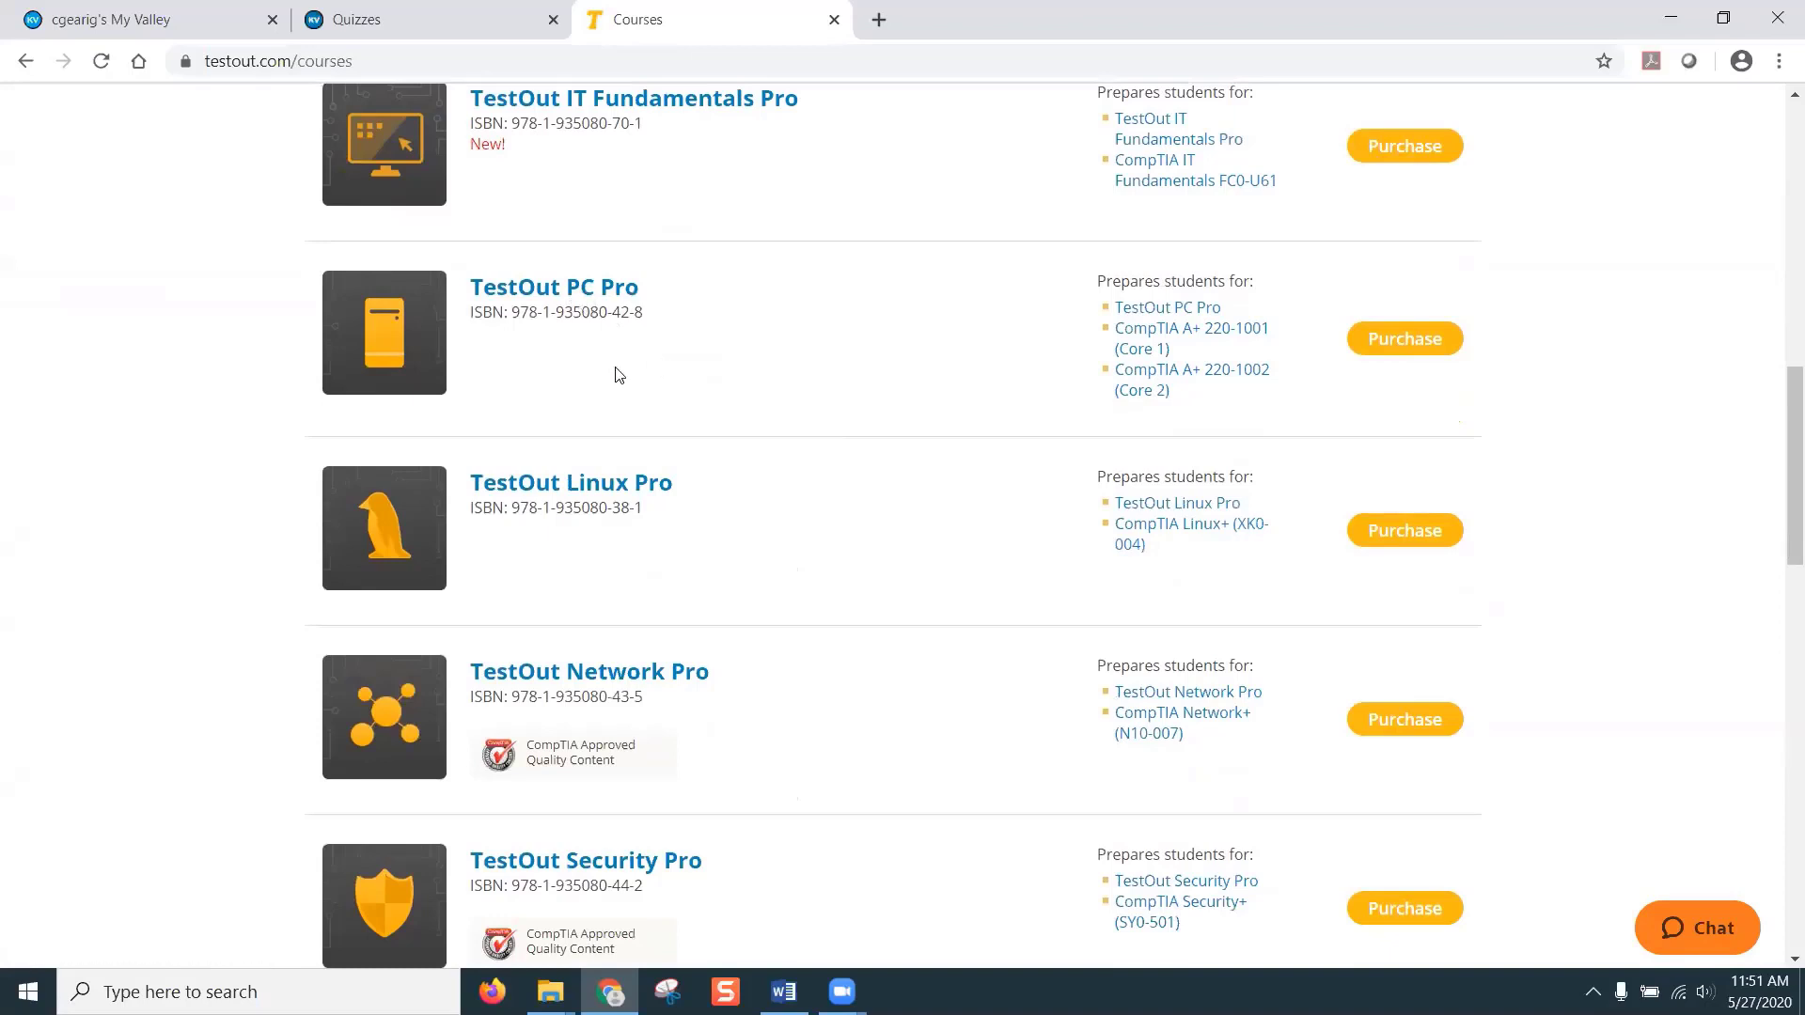
left_click(543, 297)
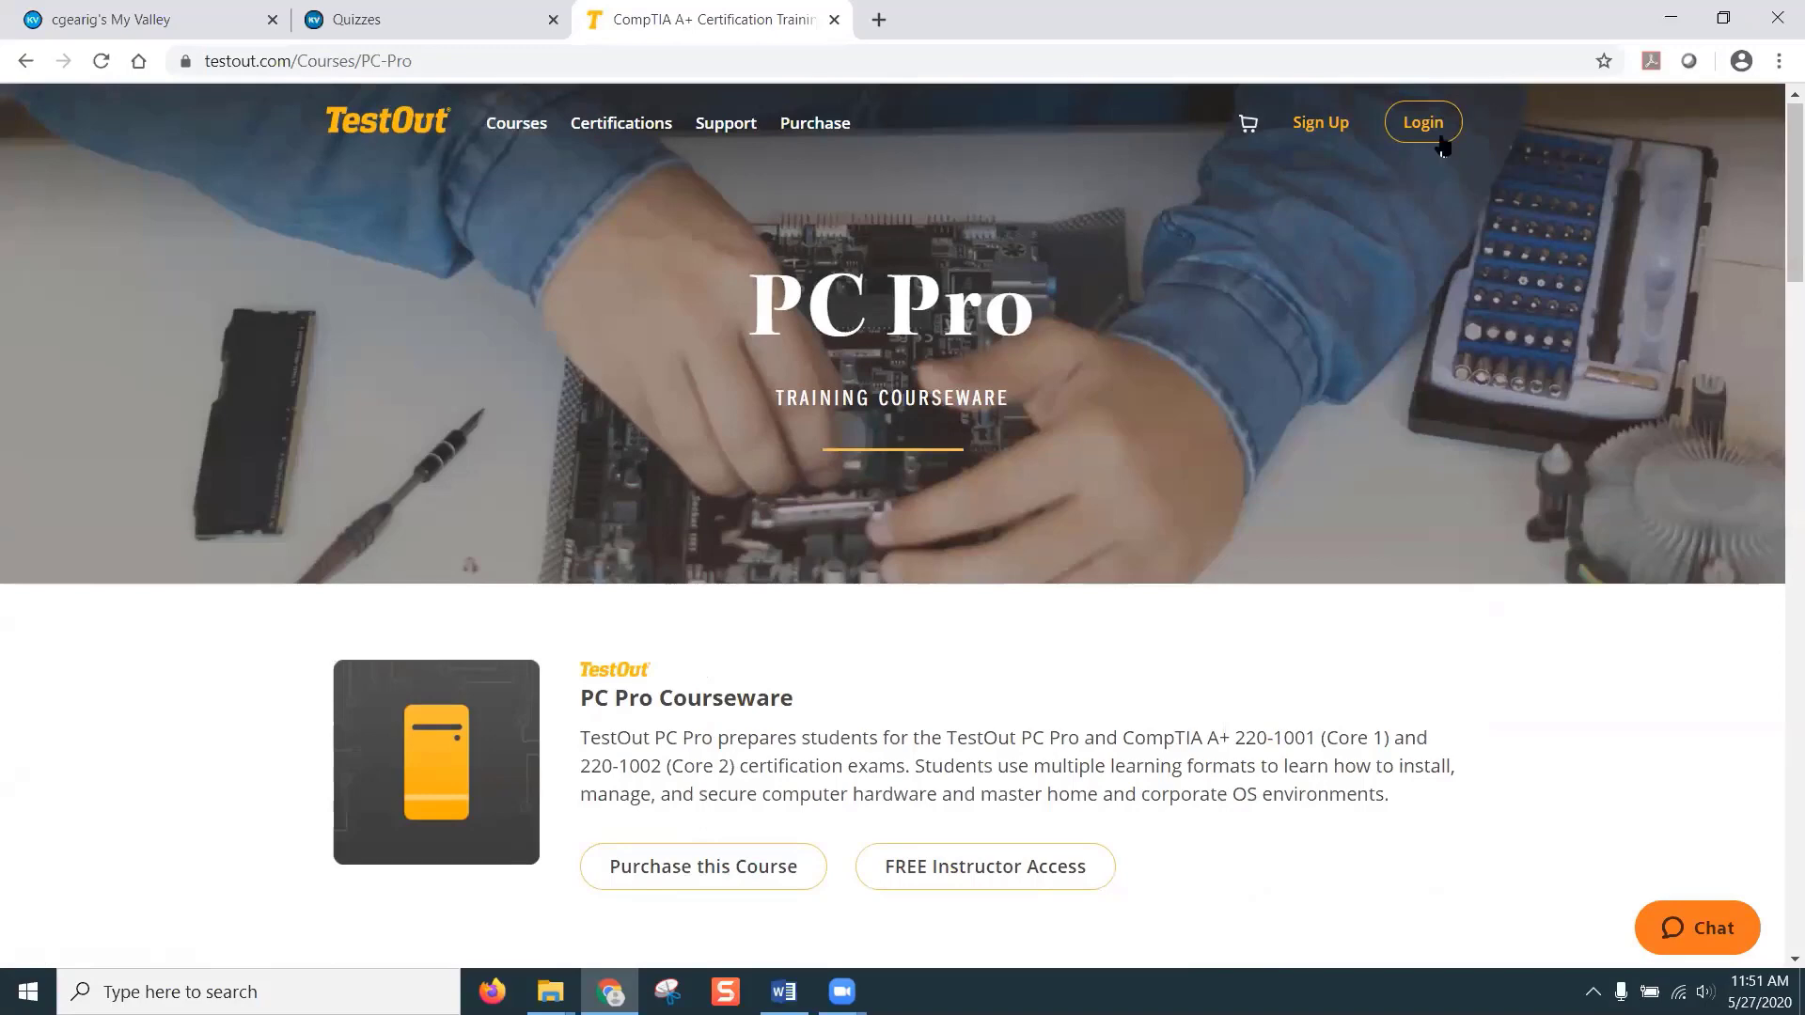
- Review the PC Pro page's course description, target certifications and careers, and return to the Canvas dashboard
scroll(944, 464, "down", 3)
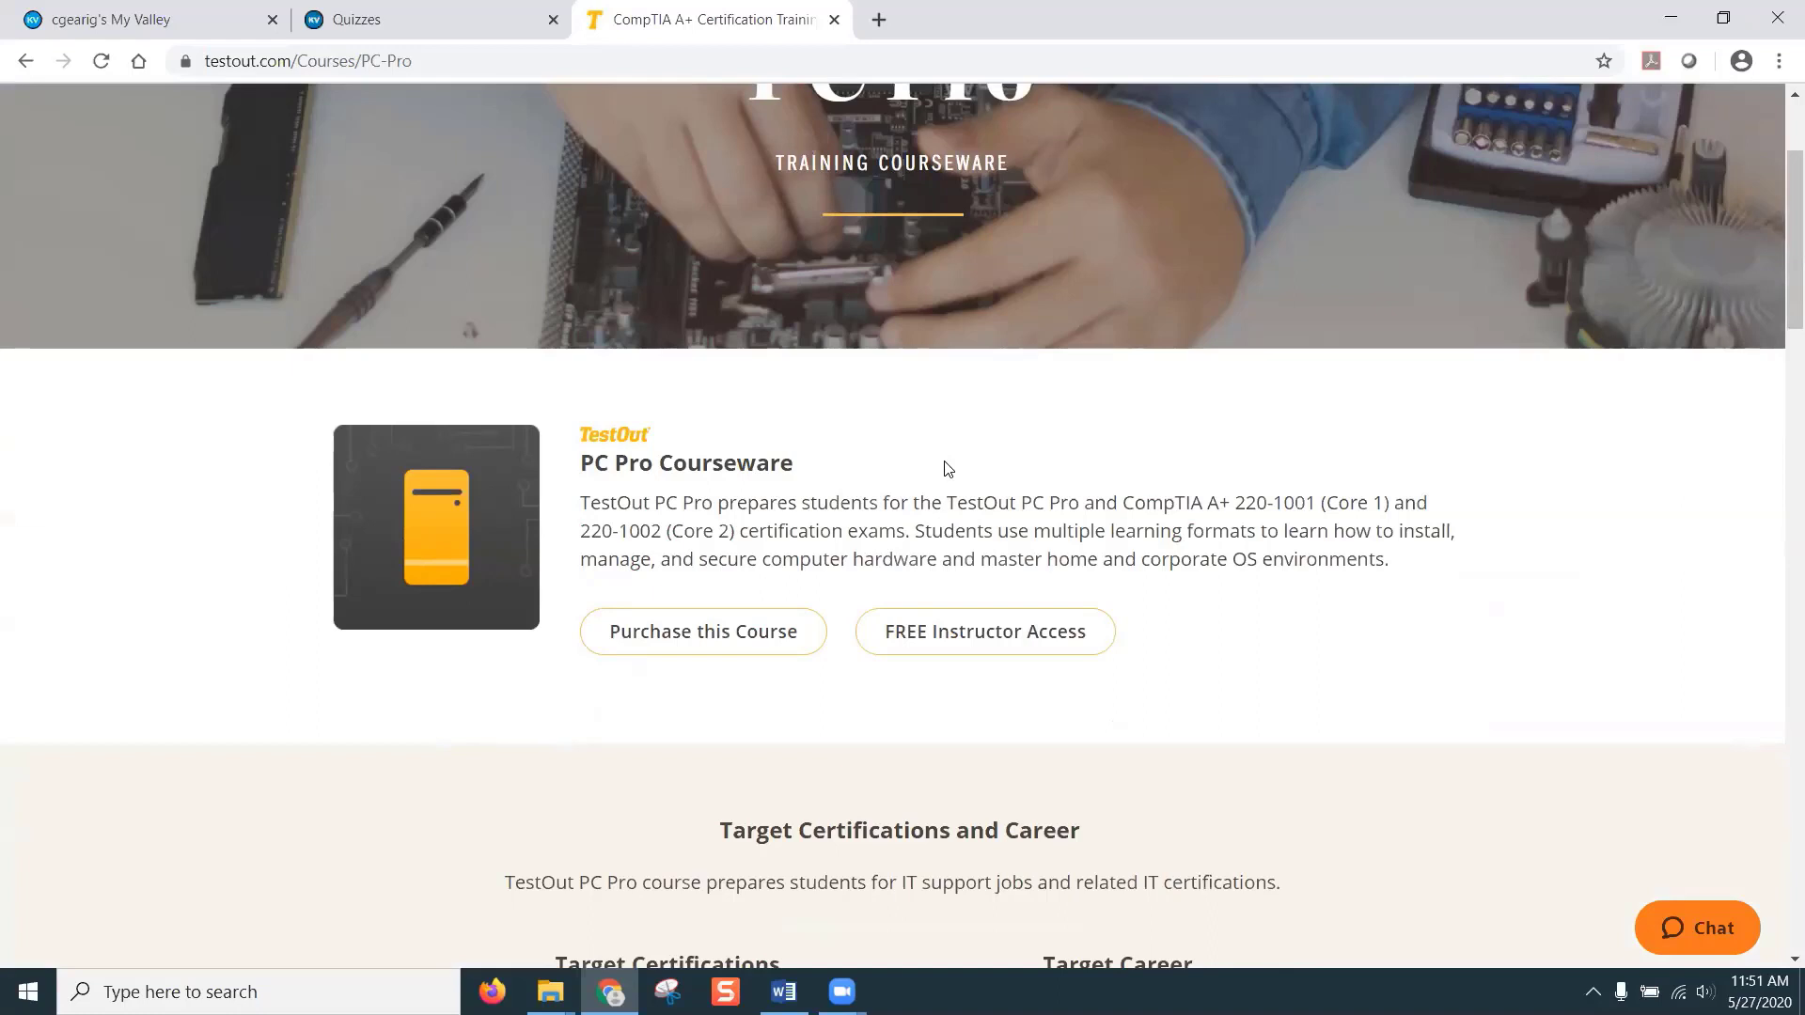
scroll(946, 461, "down", 4)
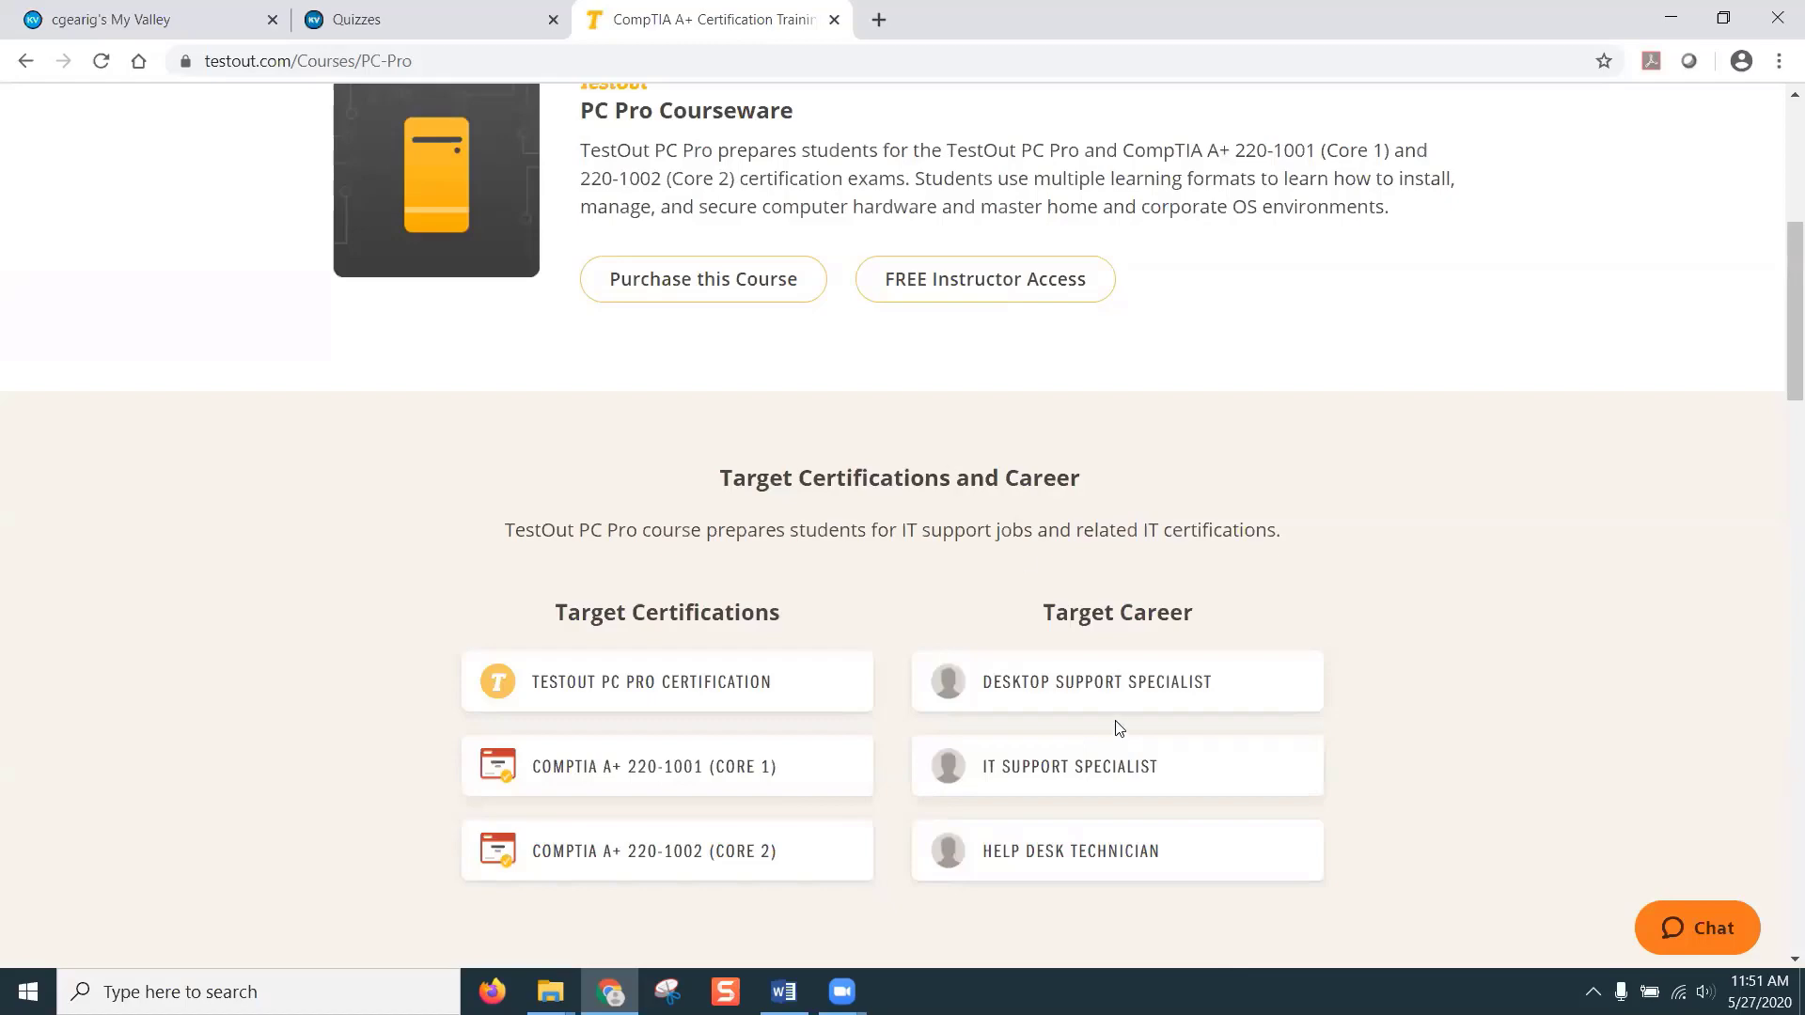
scroll(1114, 726, "up", 6)
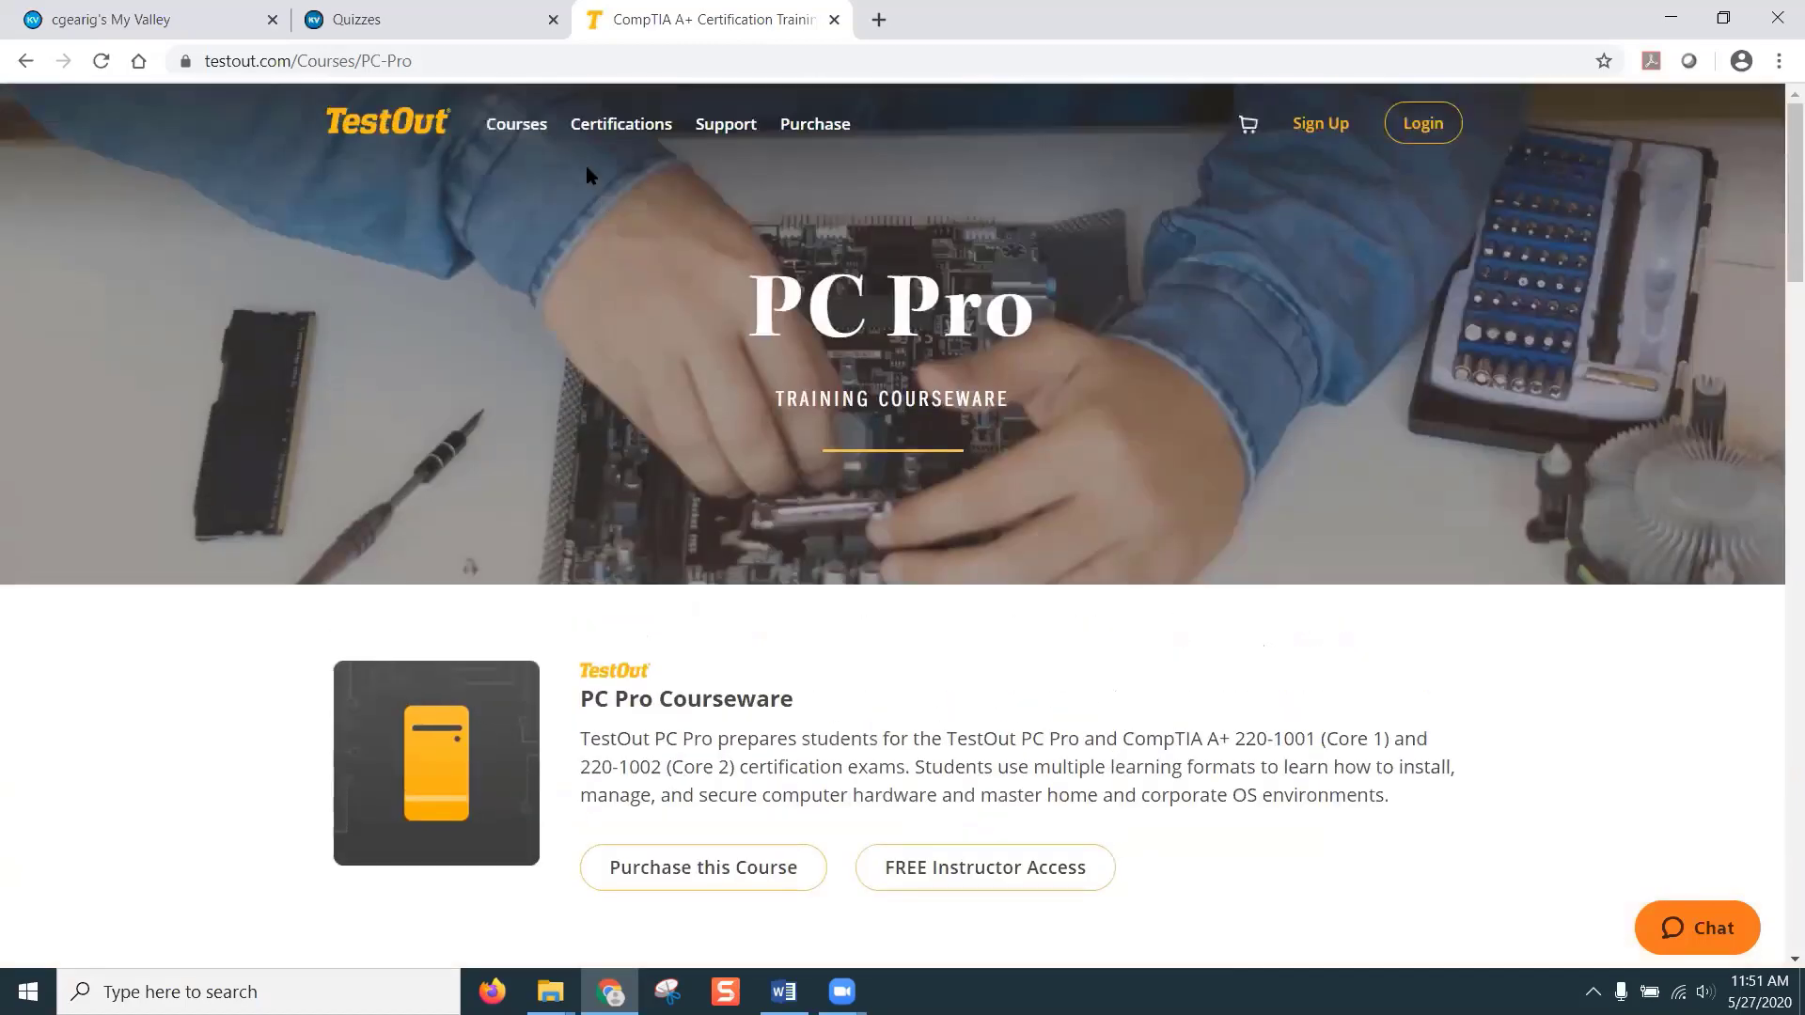
mouse_move(526, 125)
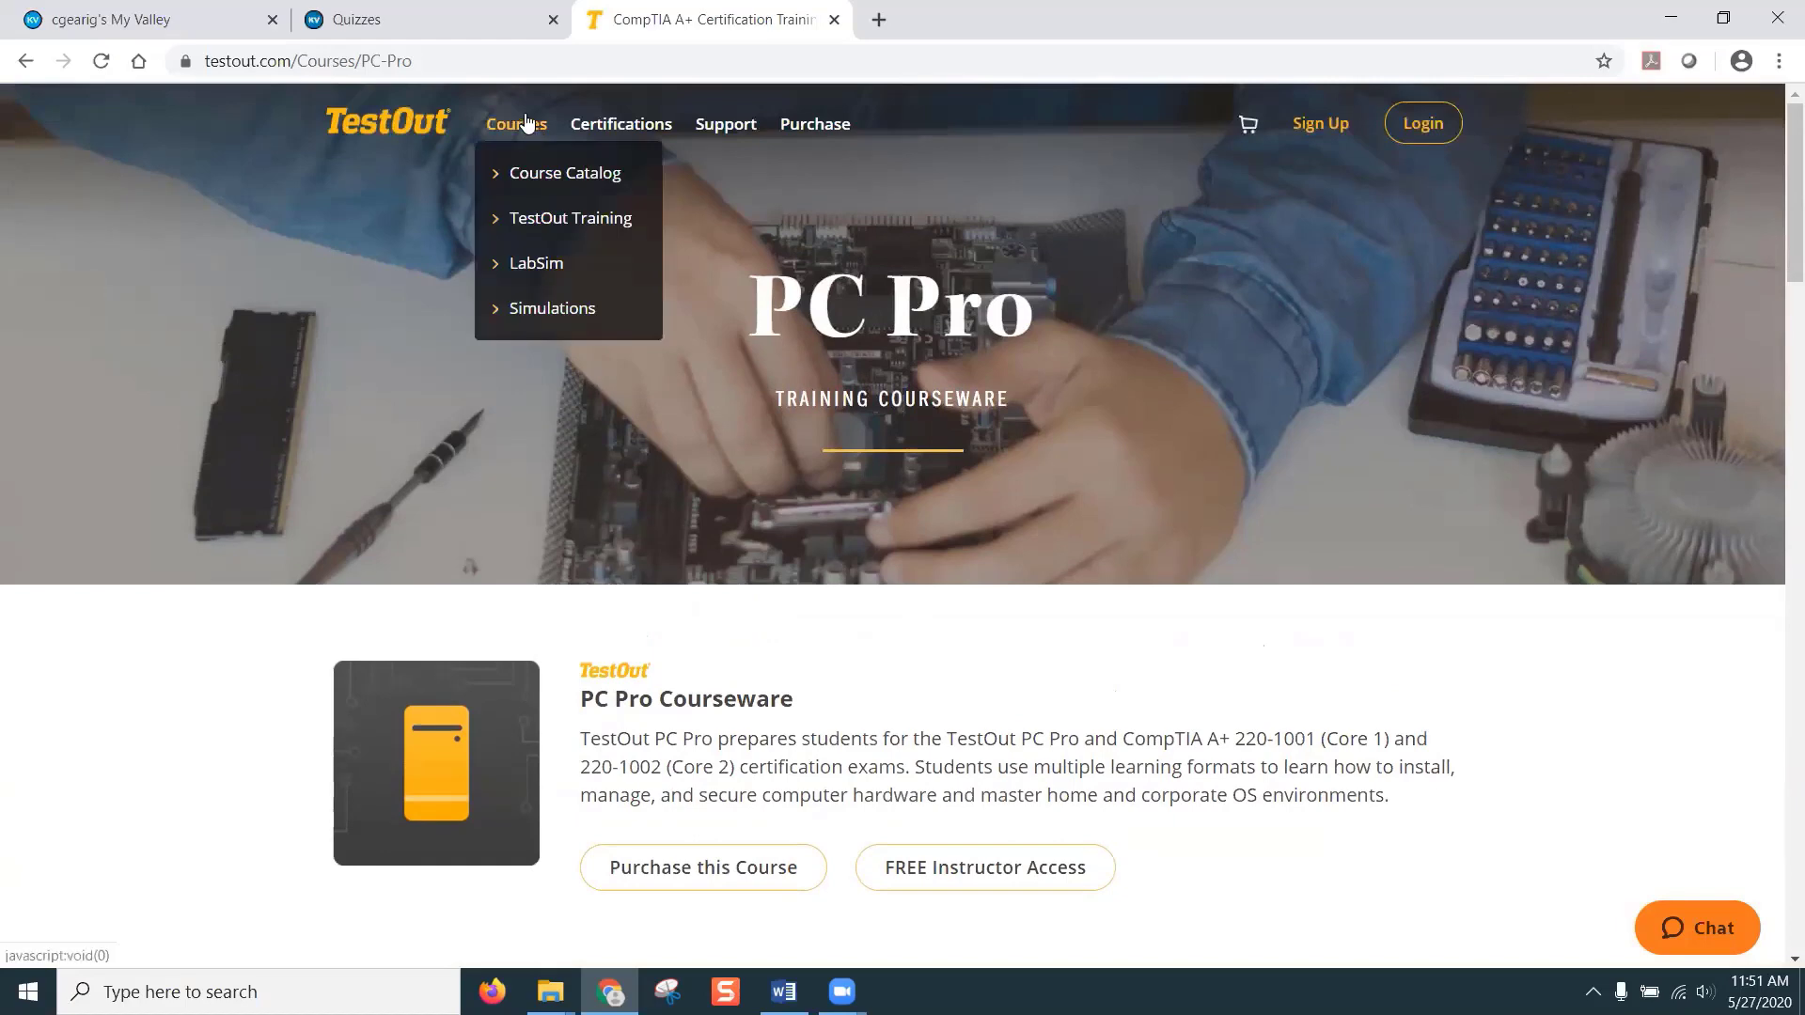
left_click(434, 34)
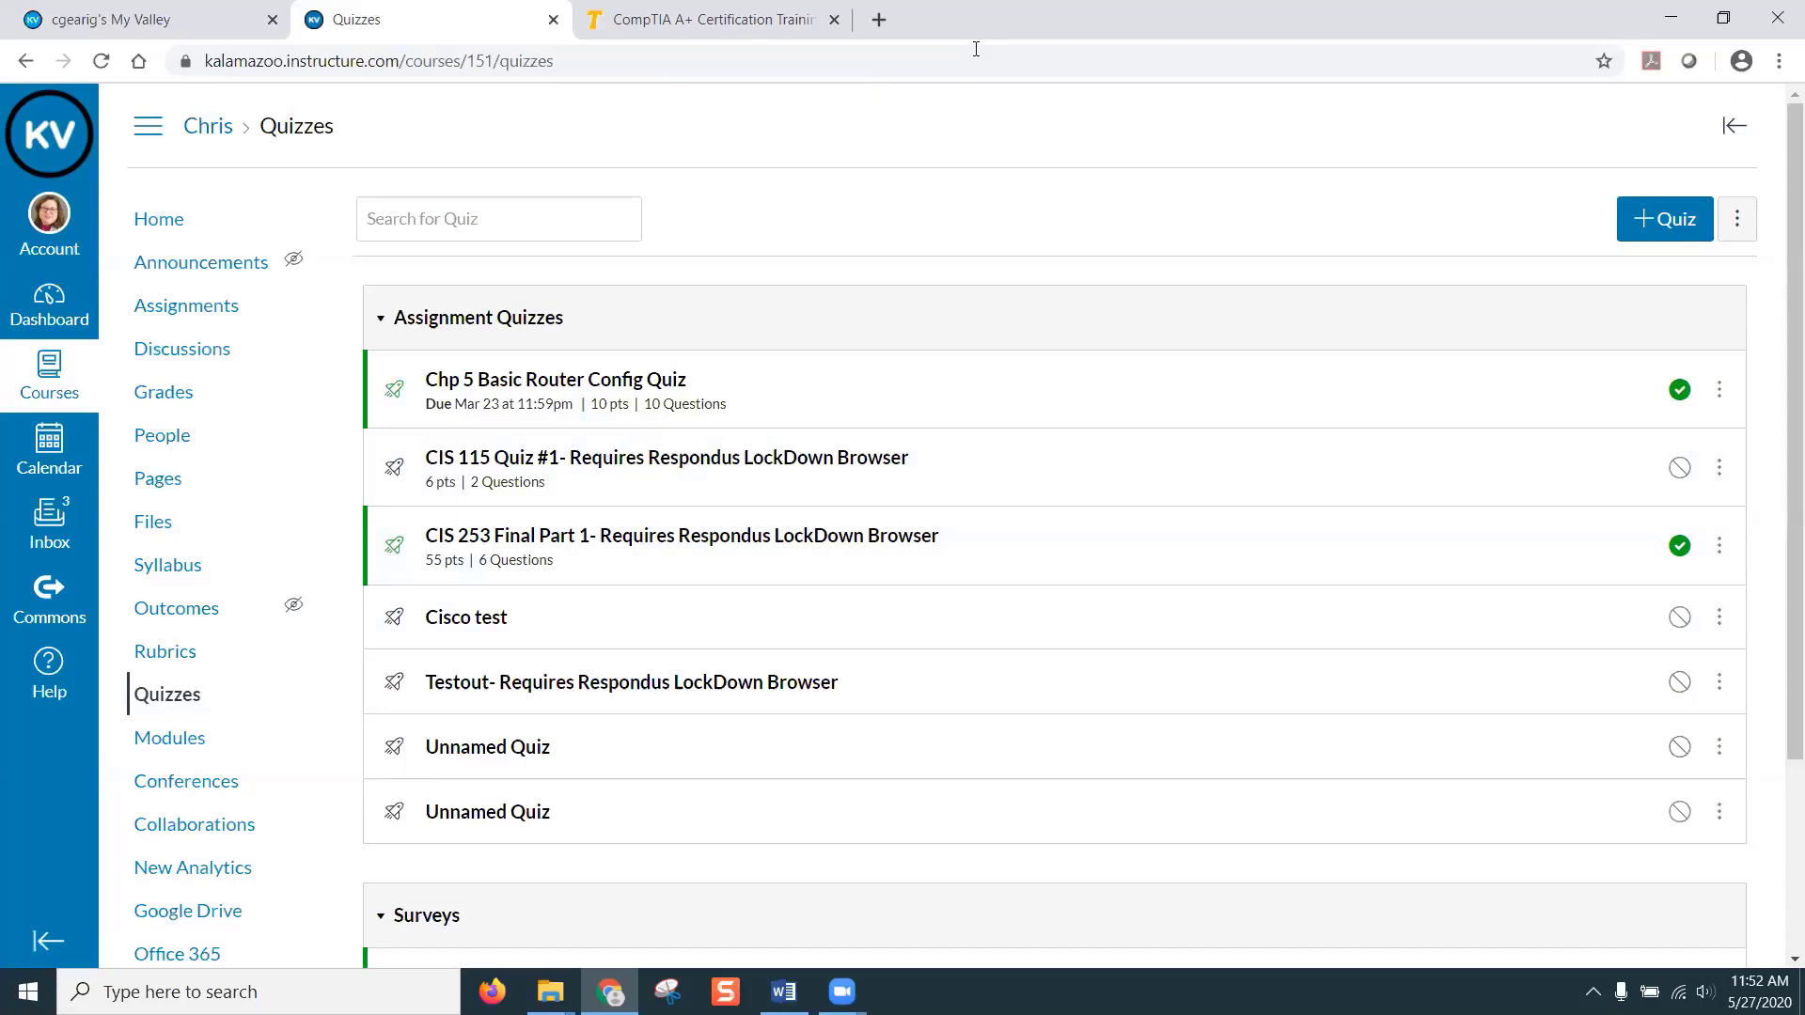
left_click(49, 305)
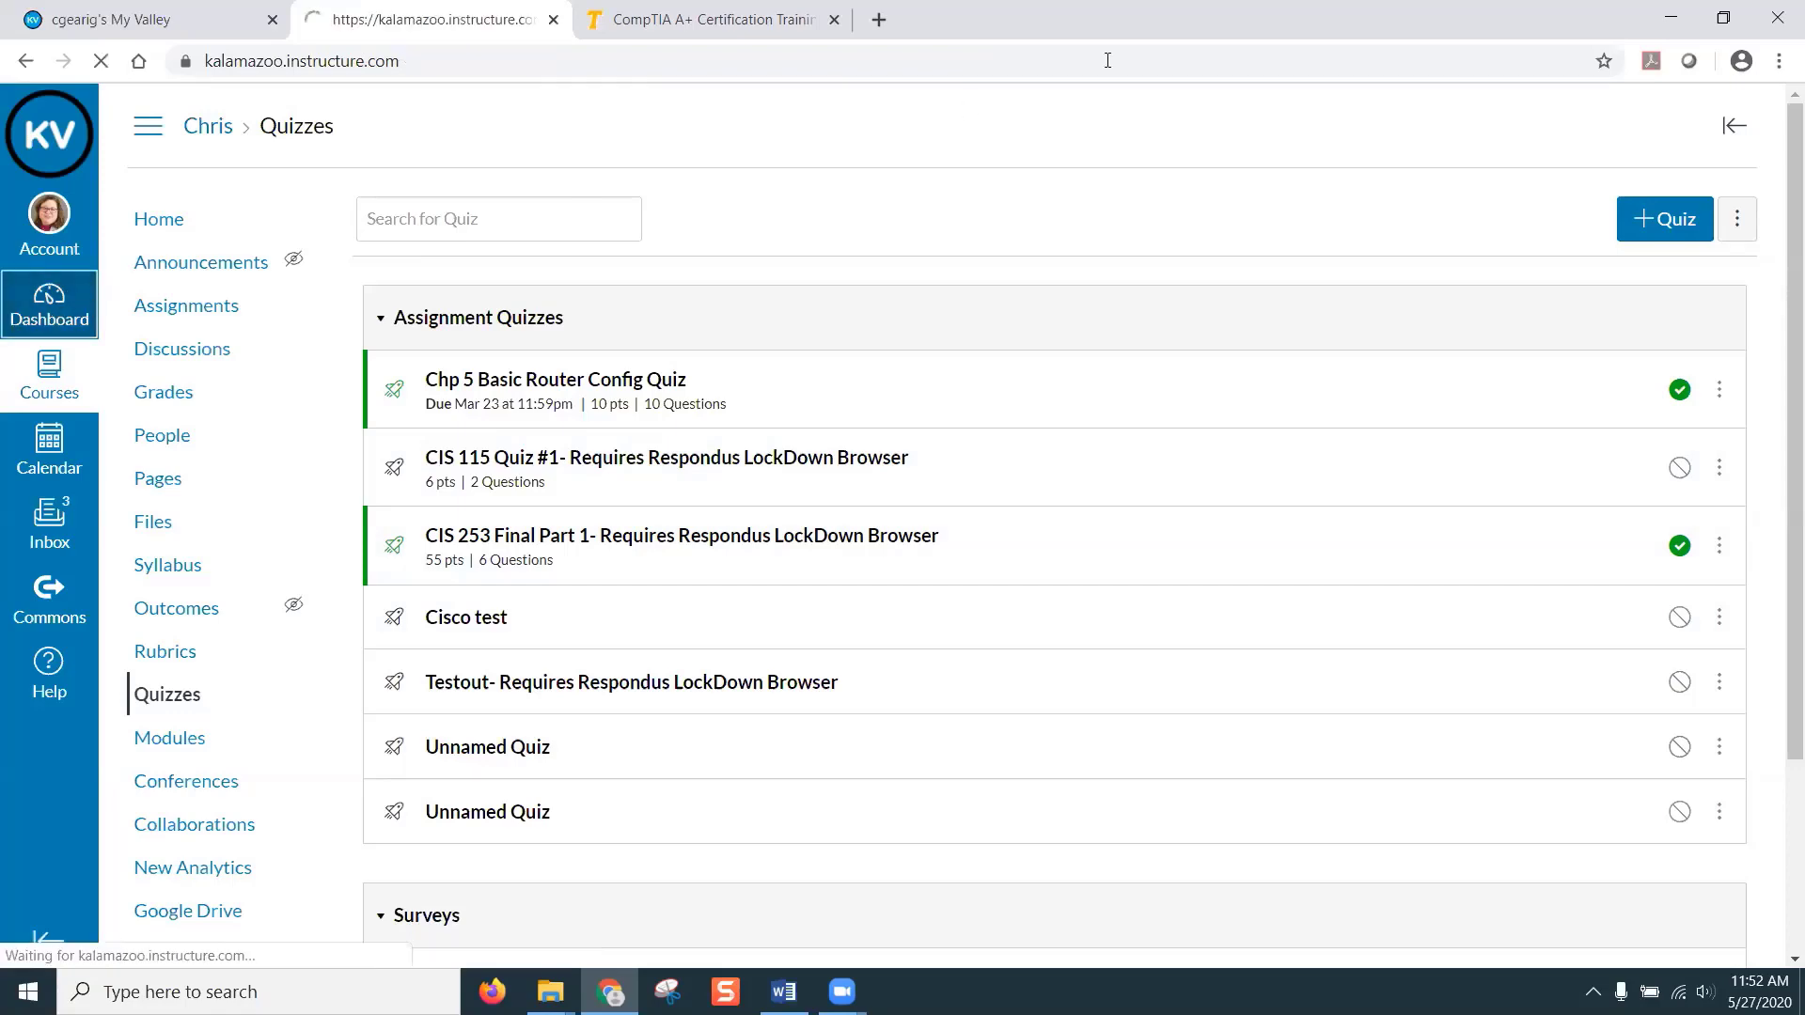
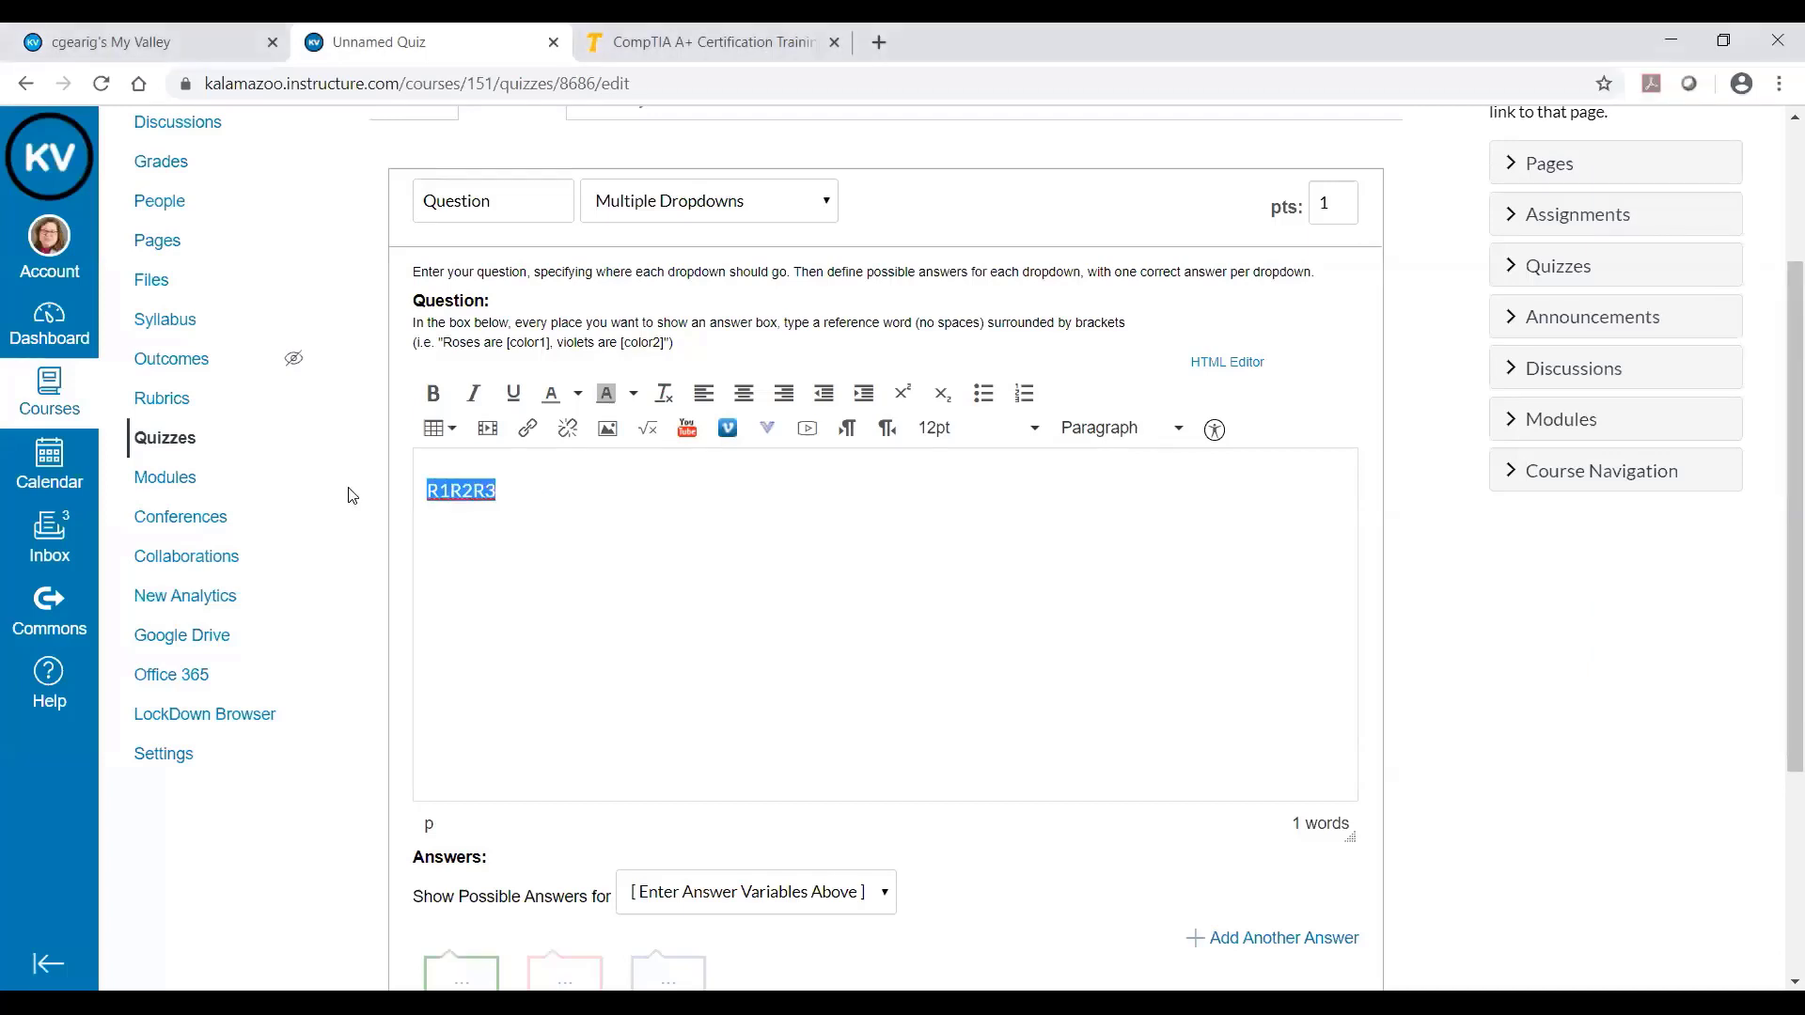
- Replace the question text with the lines left, right, across and over, and format them as a numbered list
type("left")
key("Return")
type("right")
key("Return")
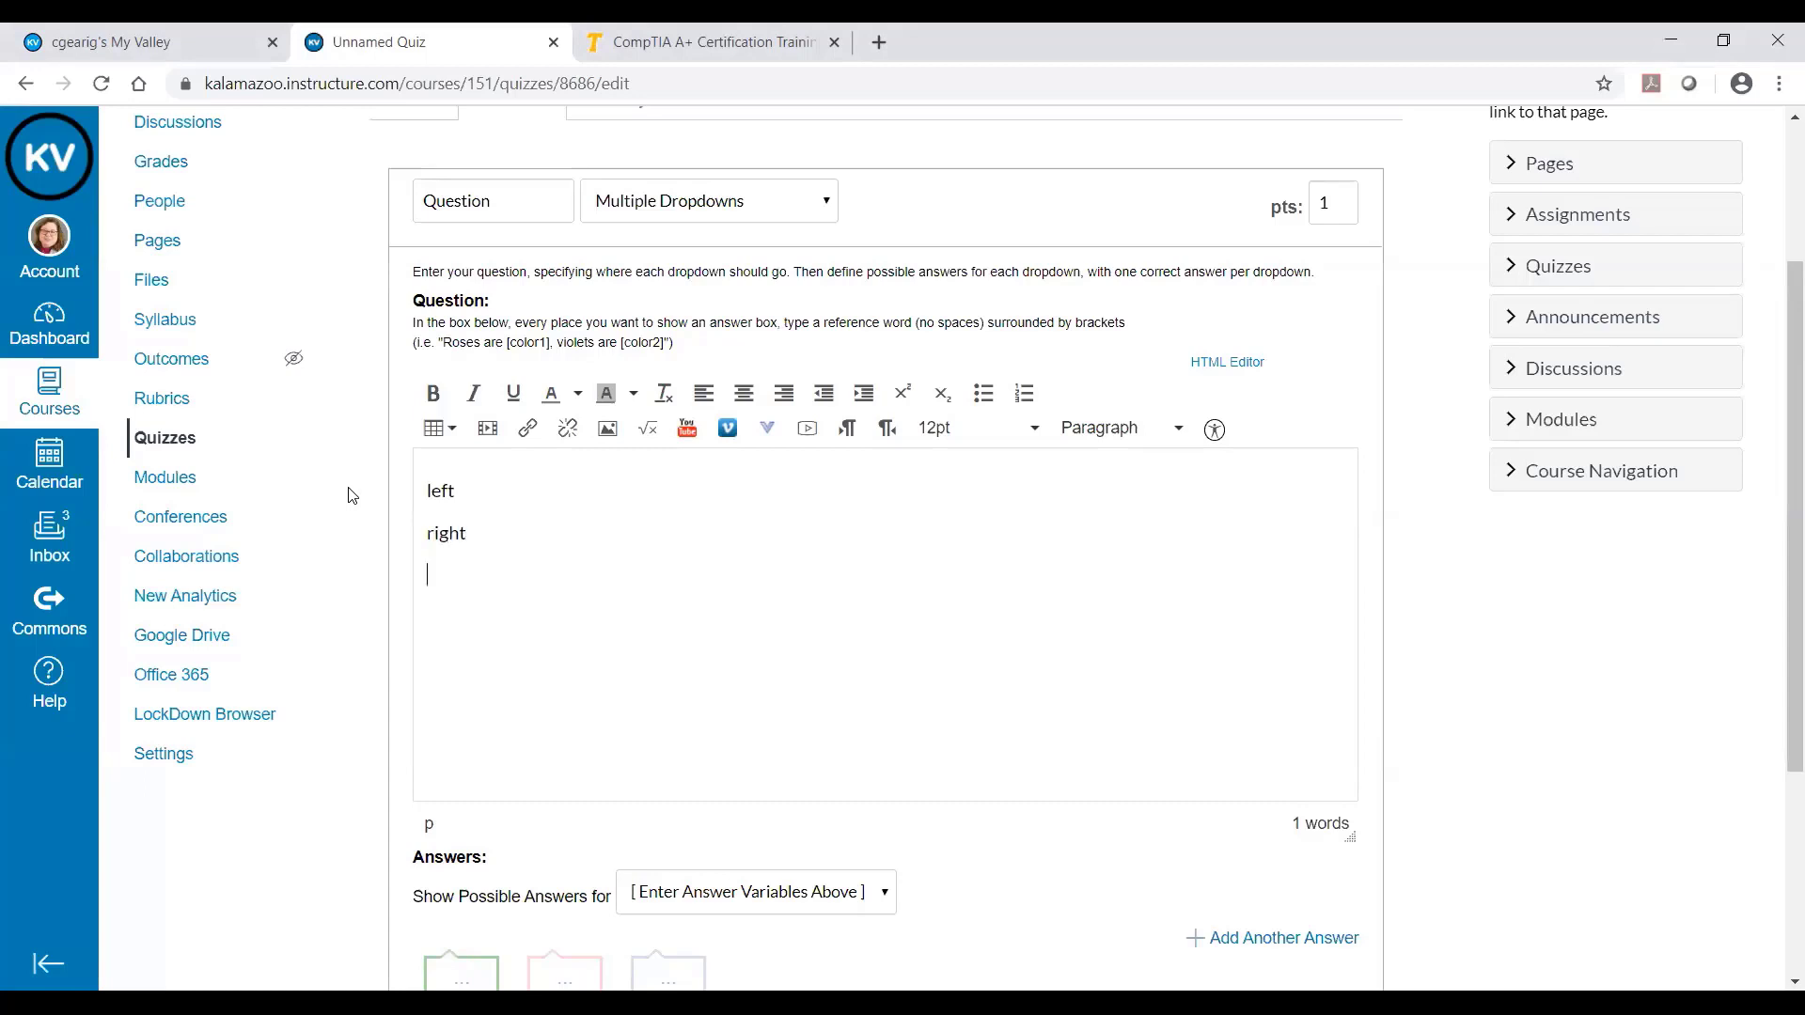
type("across")
key("Return")
type("over")
key("Return")
left_click_drag(429, 491, 481, 609)
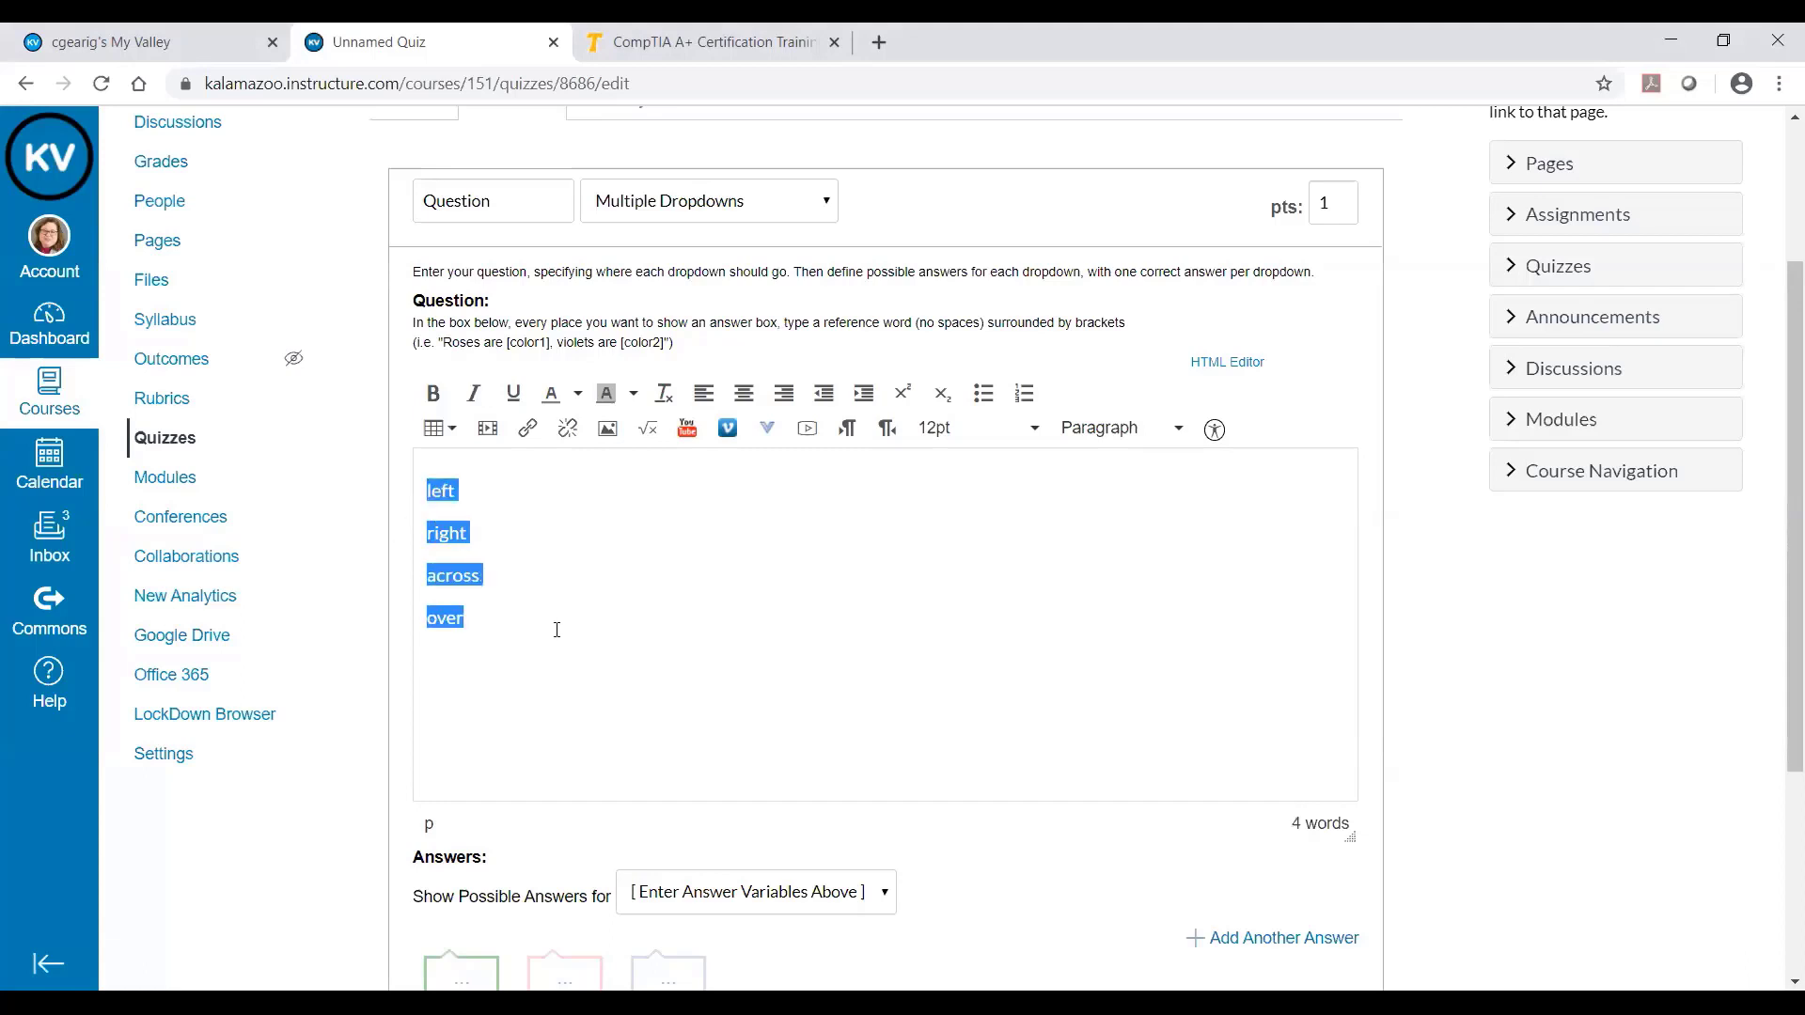
left_click(1023, 395)
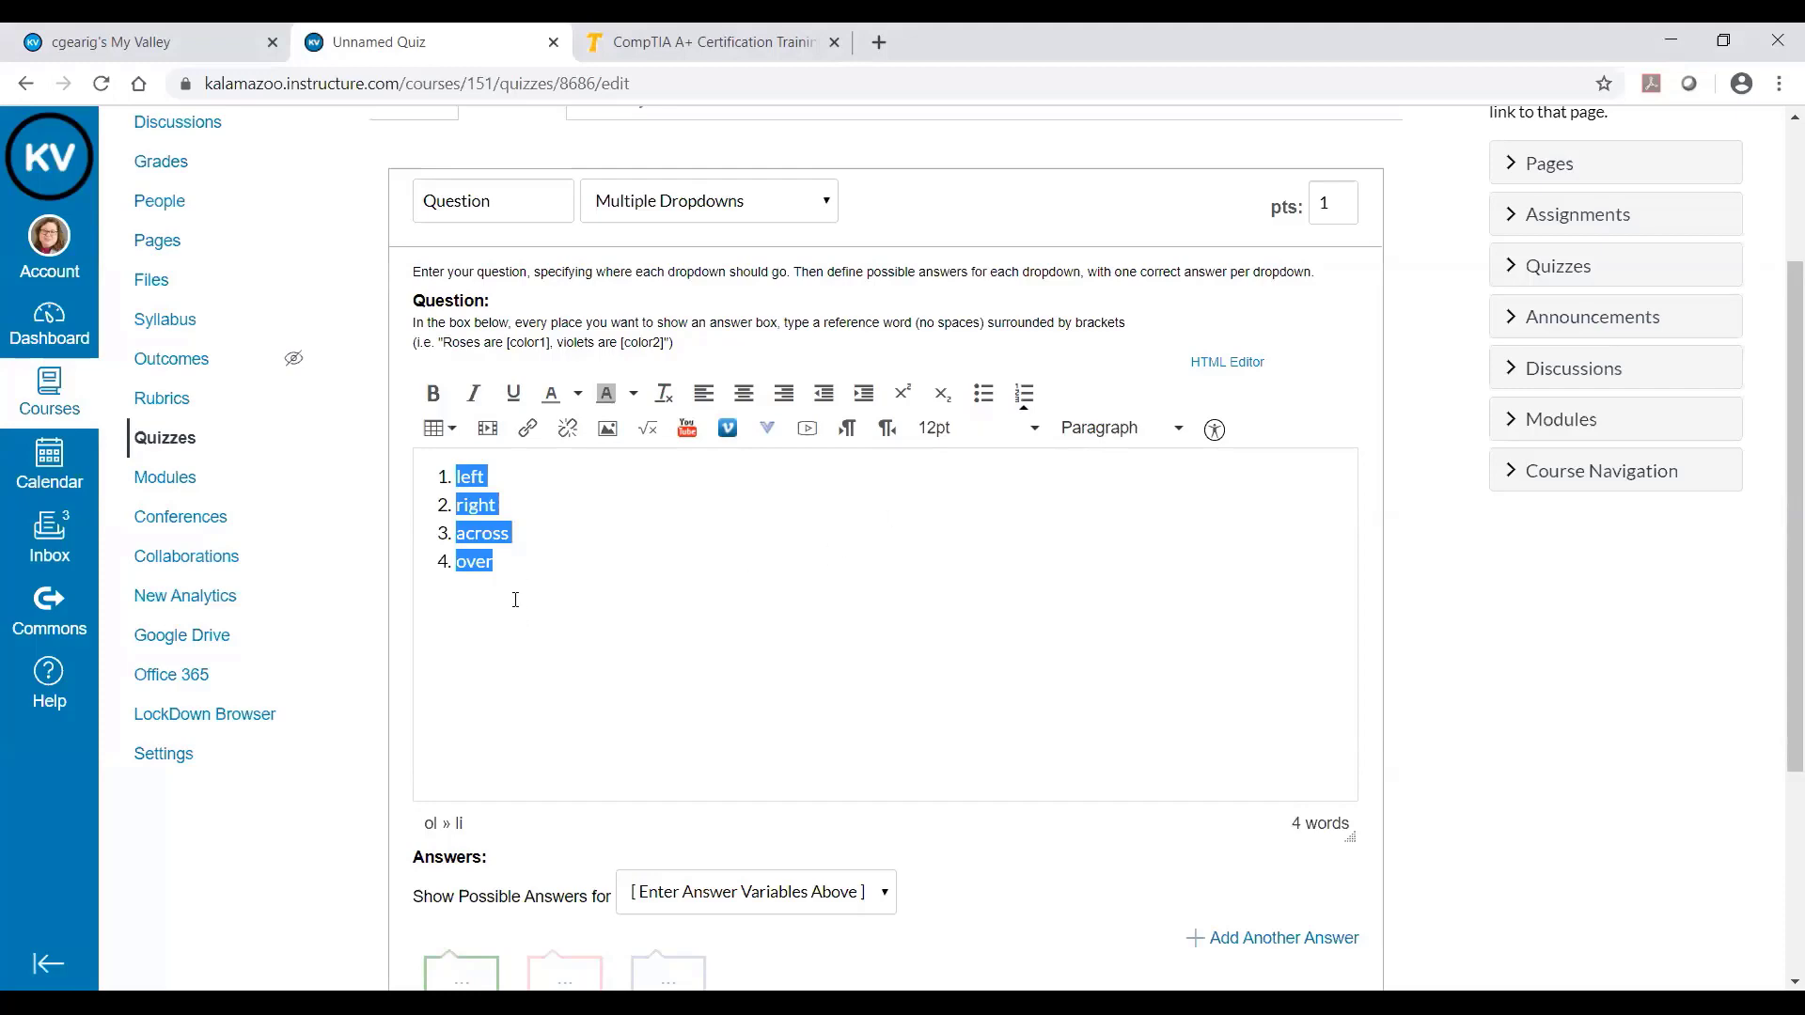
- Check the possible-answer variables of the Multiple Dropdowns question and change the question type to Multiple Choice
left_click(766, 902)
scroll(863, 900, "down", 1)
scroll(863, 899, "down", 2)
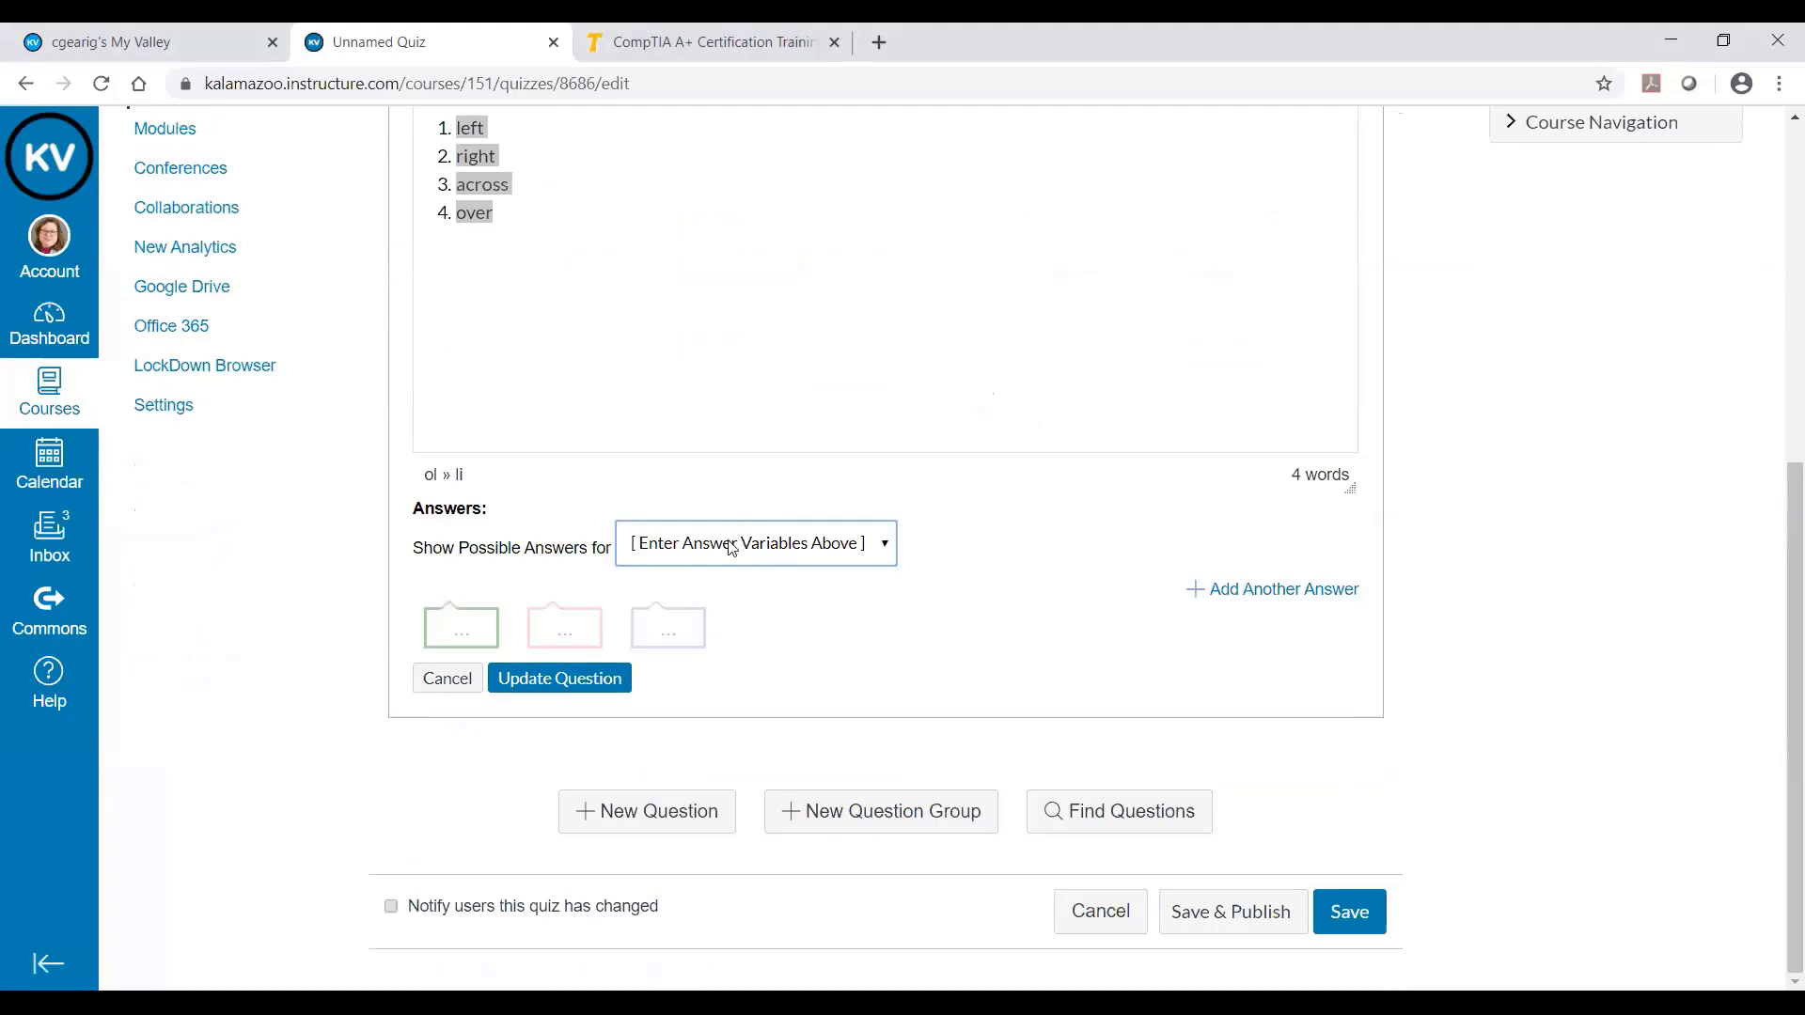
scroll(752, 461, "up", 3)
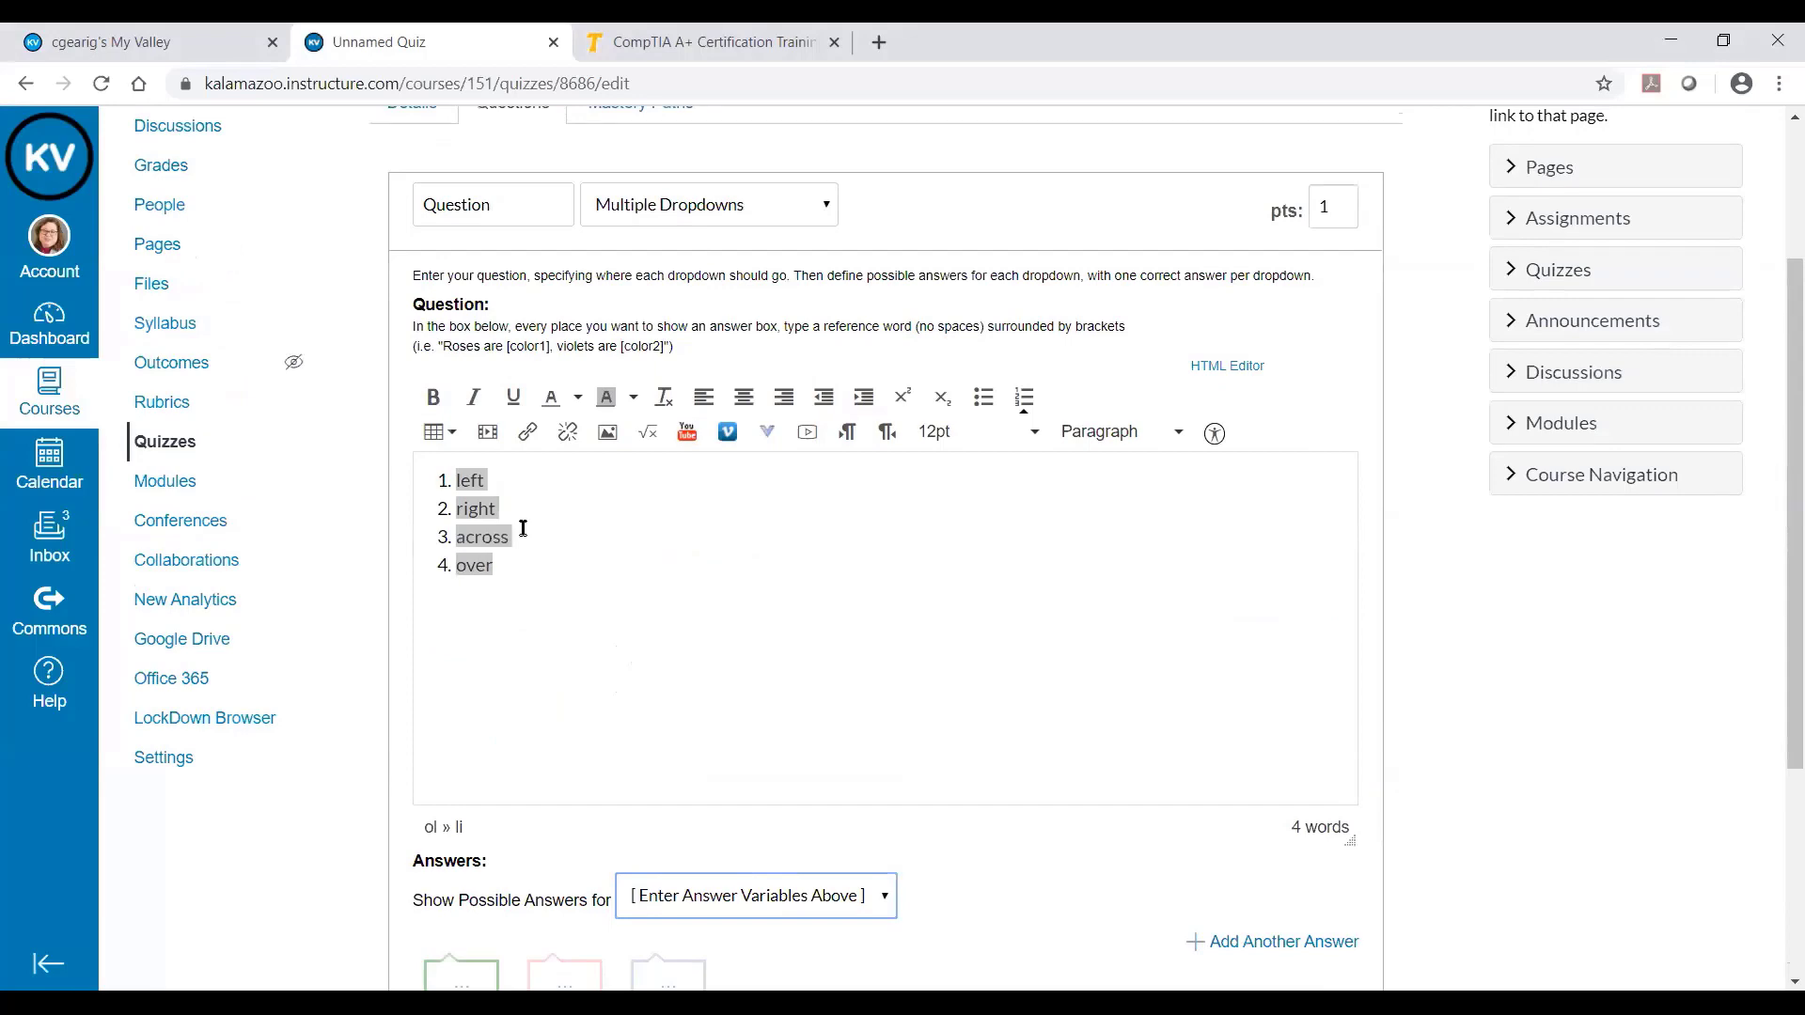
scroll(524, 529, "up", 1)
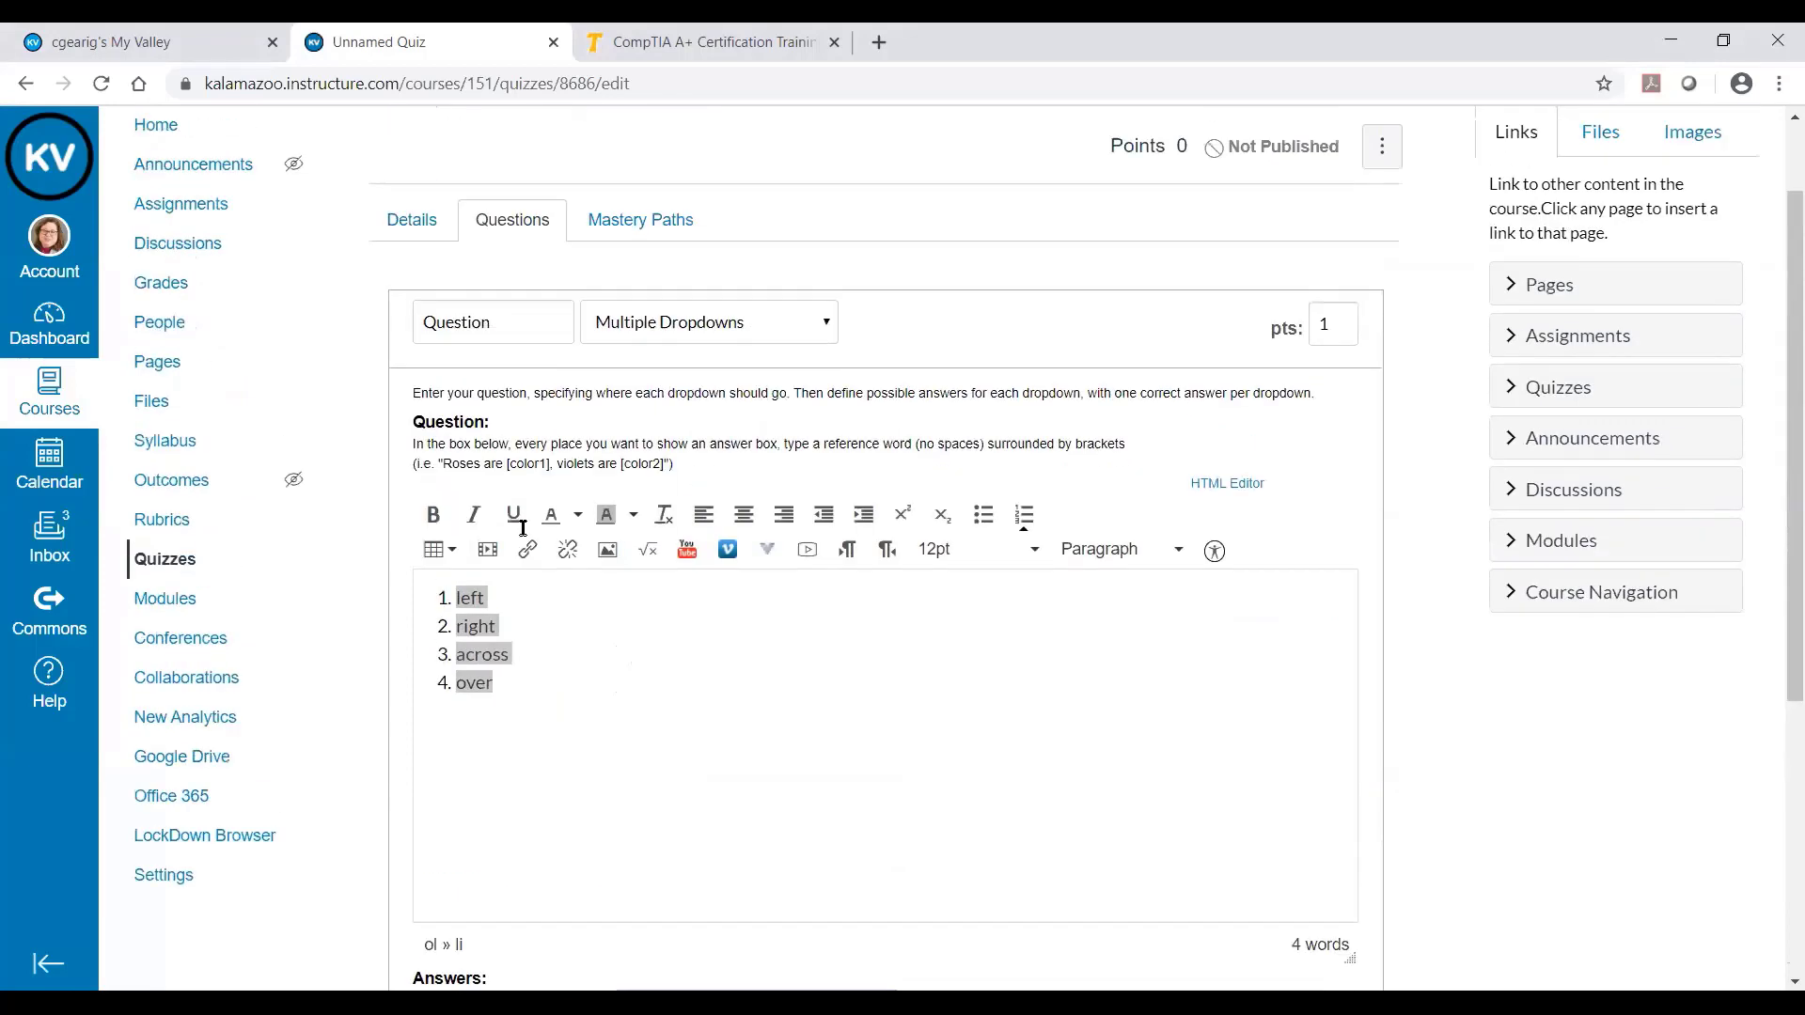
left_click(753, 320)
left_click(722, 358)
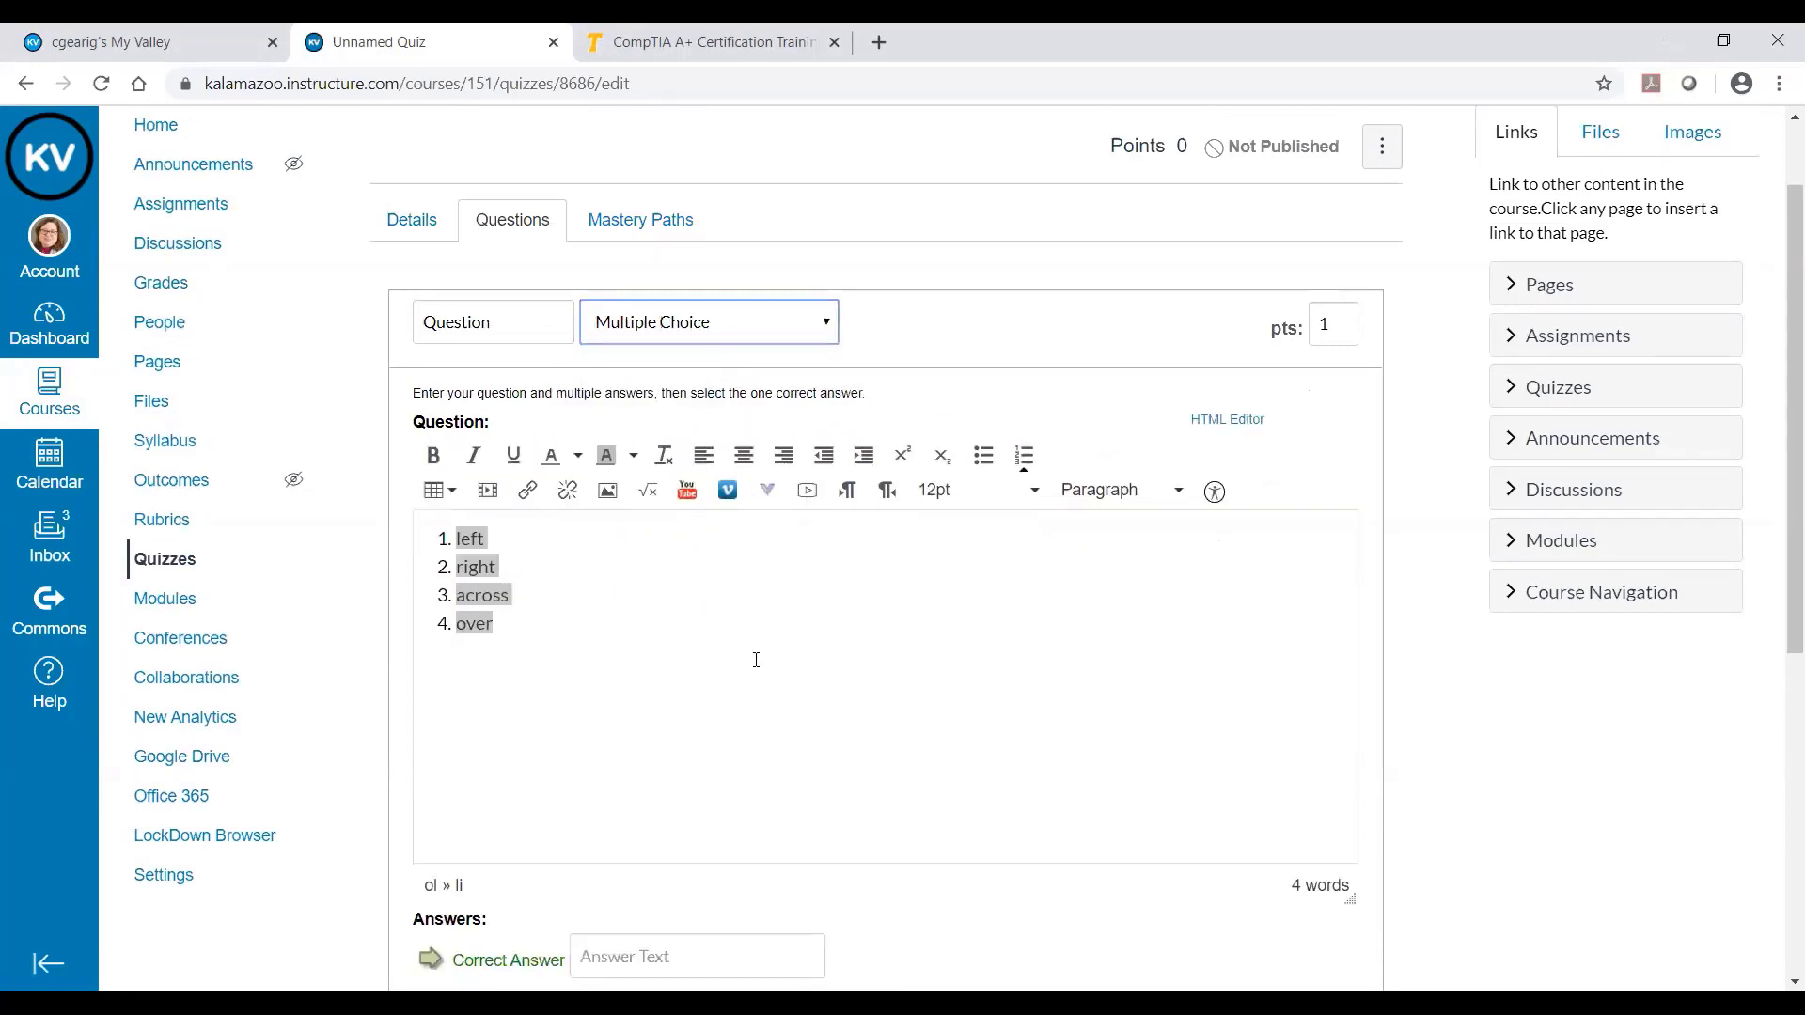
- Examine the Multiple Choice question's correct and possible answer fields and the editor's paragraph format options
scroll(756, 660, "down", 4)
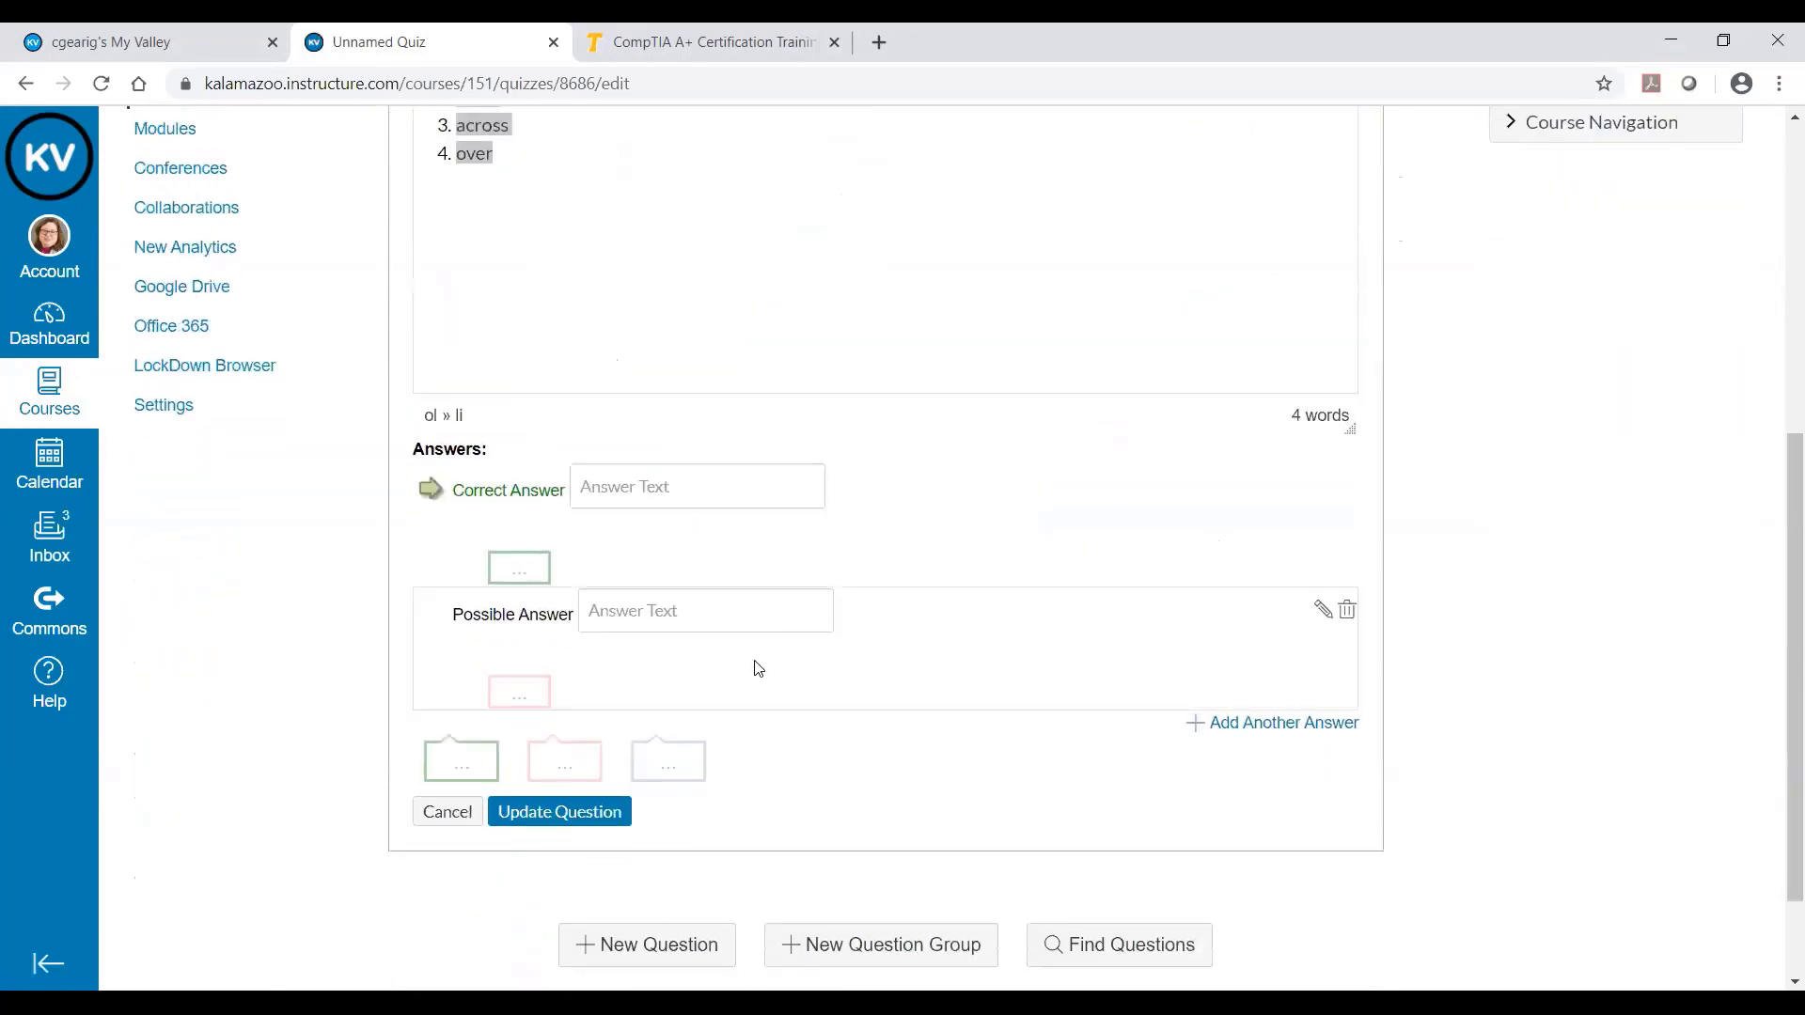
scroll(757, 667, "up", 2)
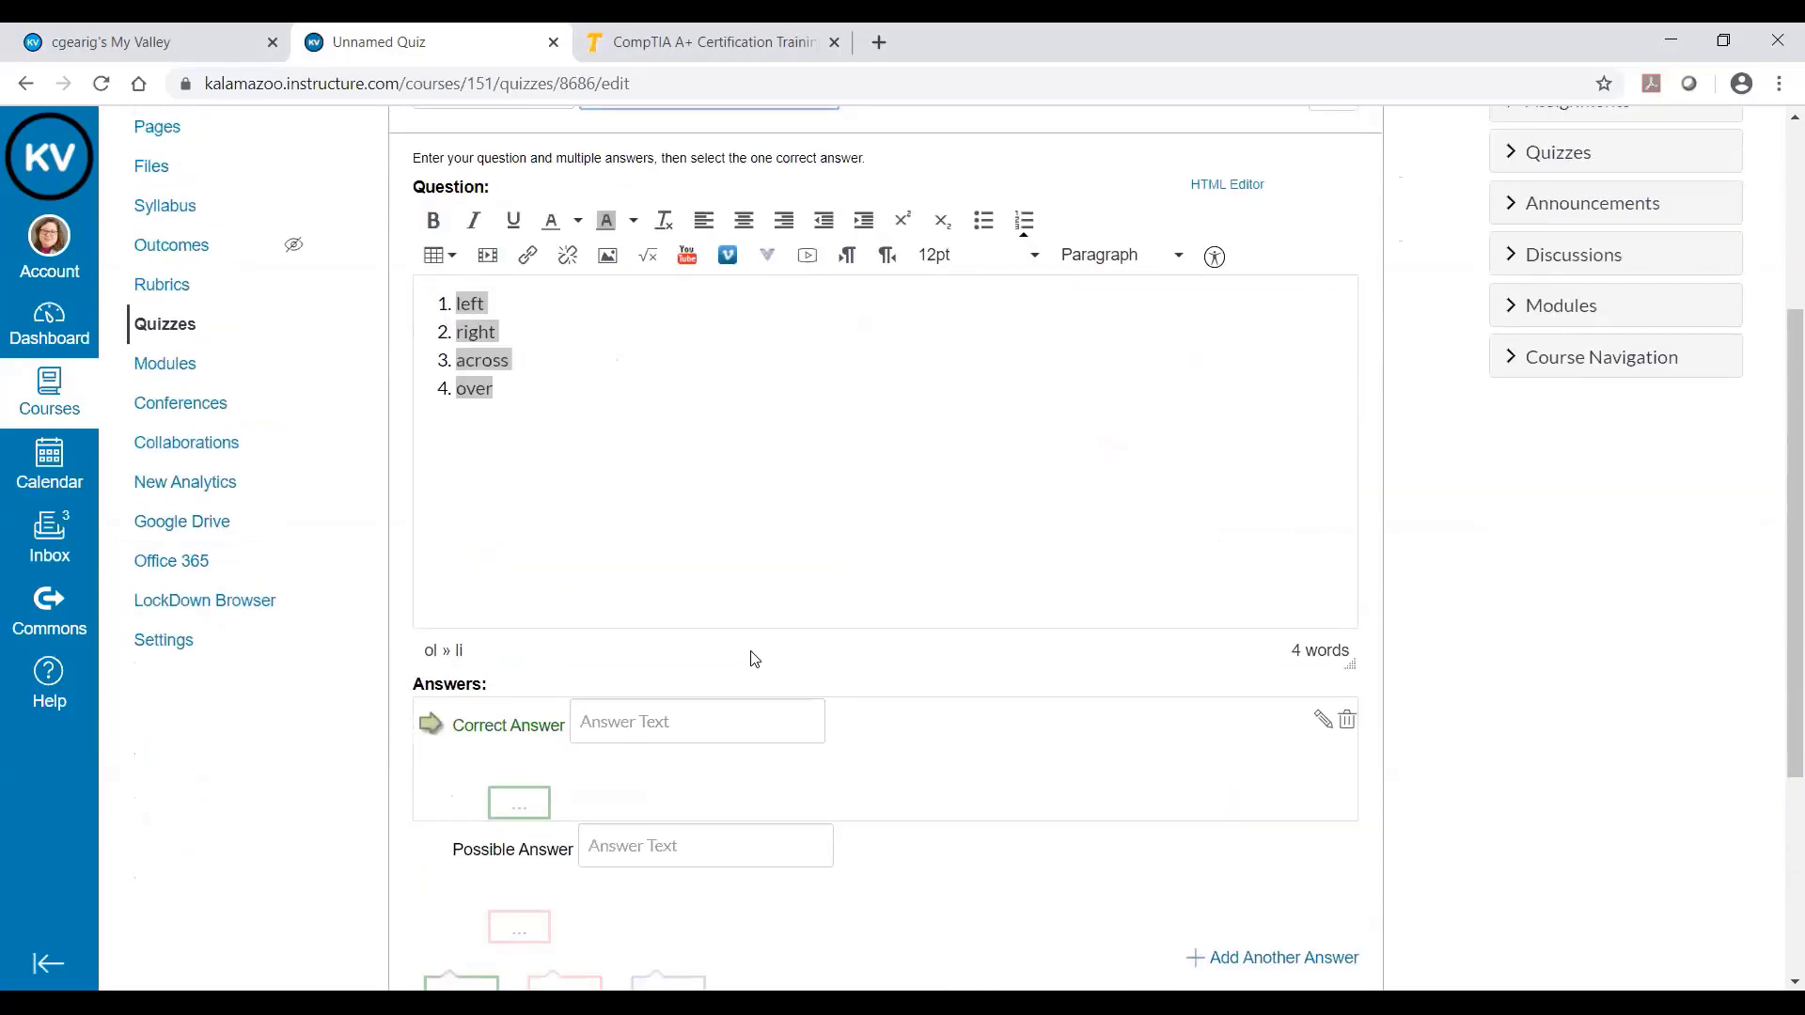
scroll(756, 659, "down", 3)
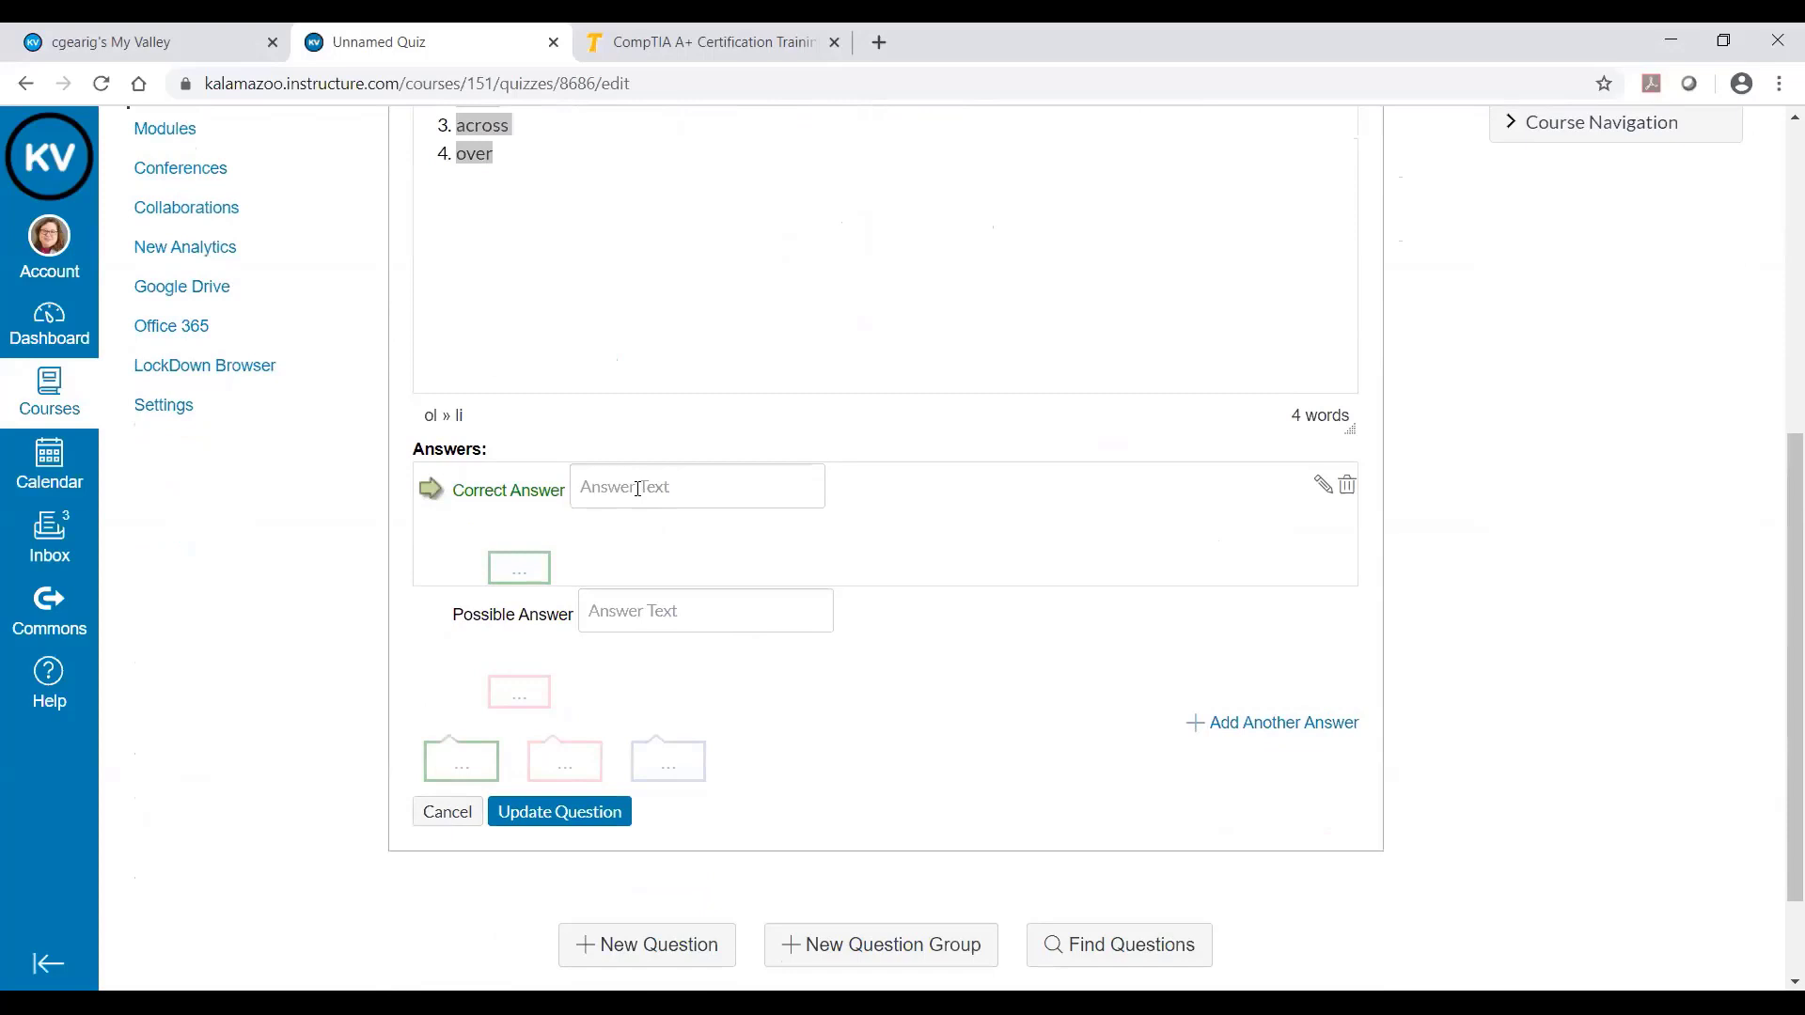
scroll(691, 414, "up", 3)
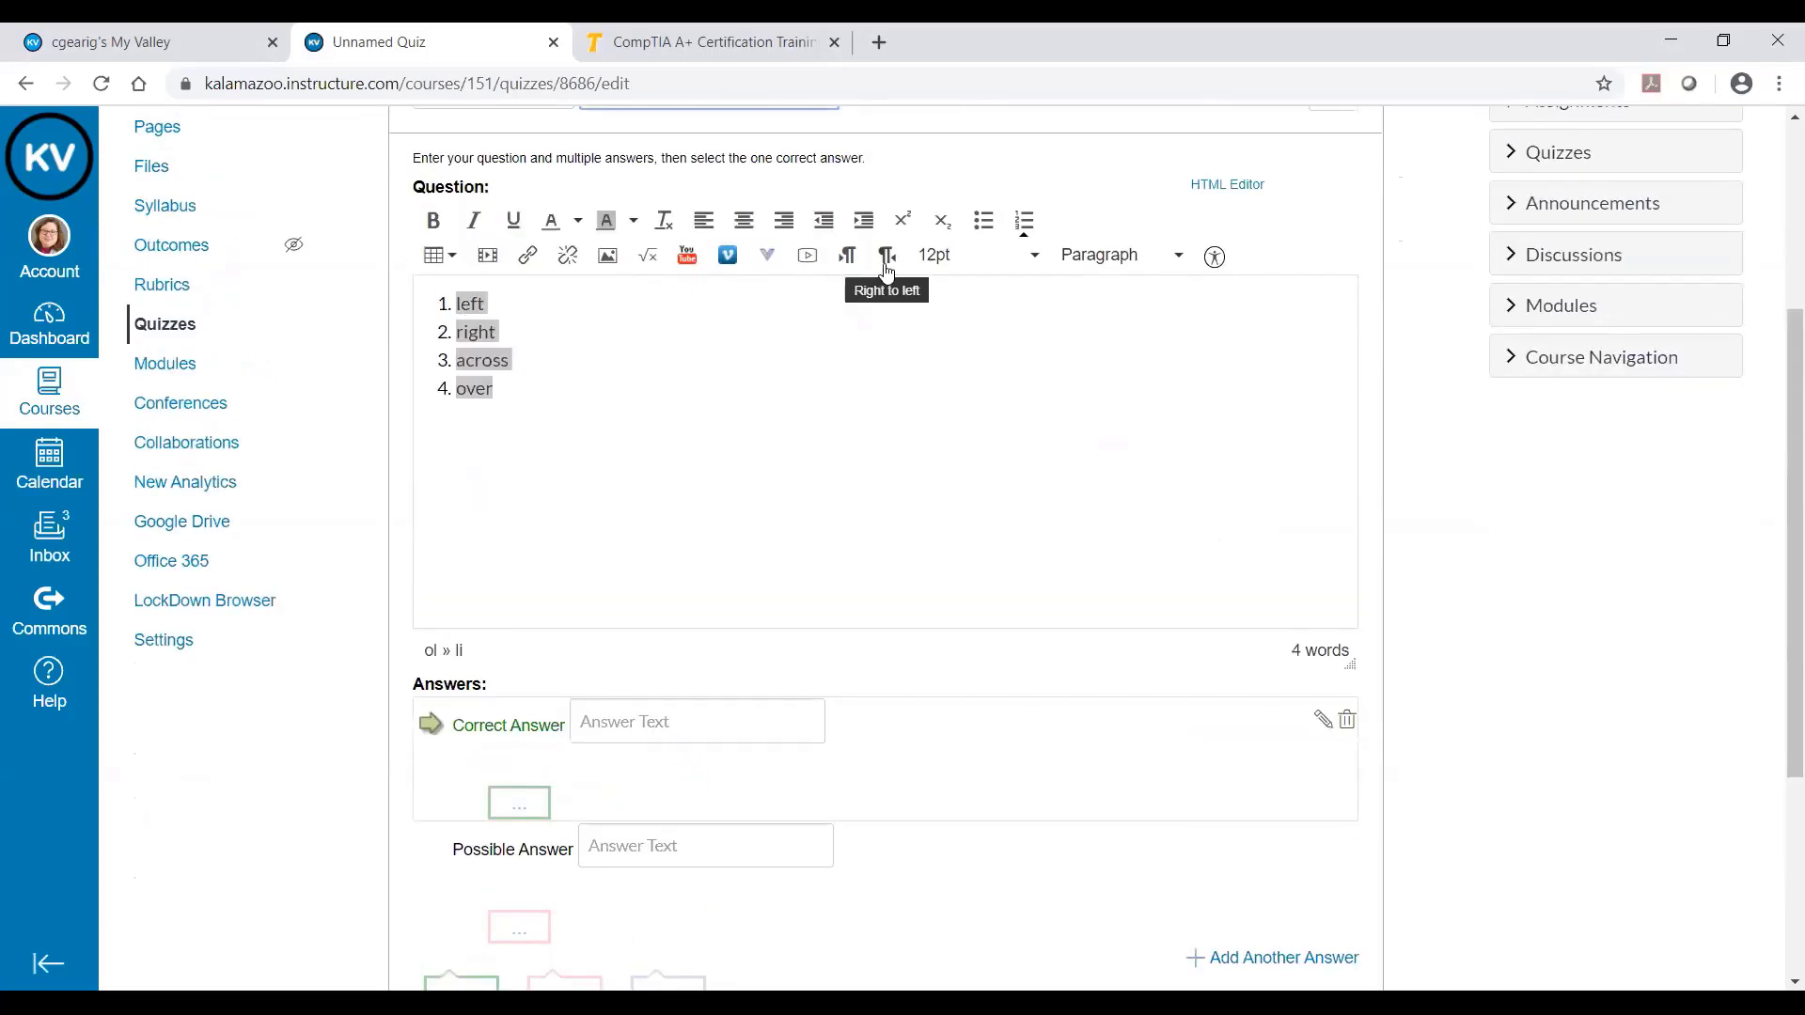
left_click(1176, 257)
scroll(1109, 391, "down", 1)
scroll(1112, 375, "up", 1)
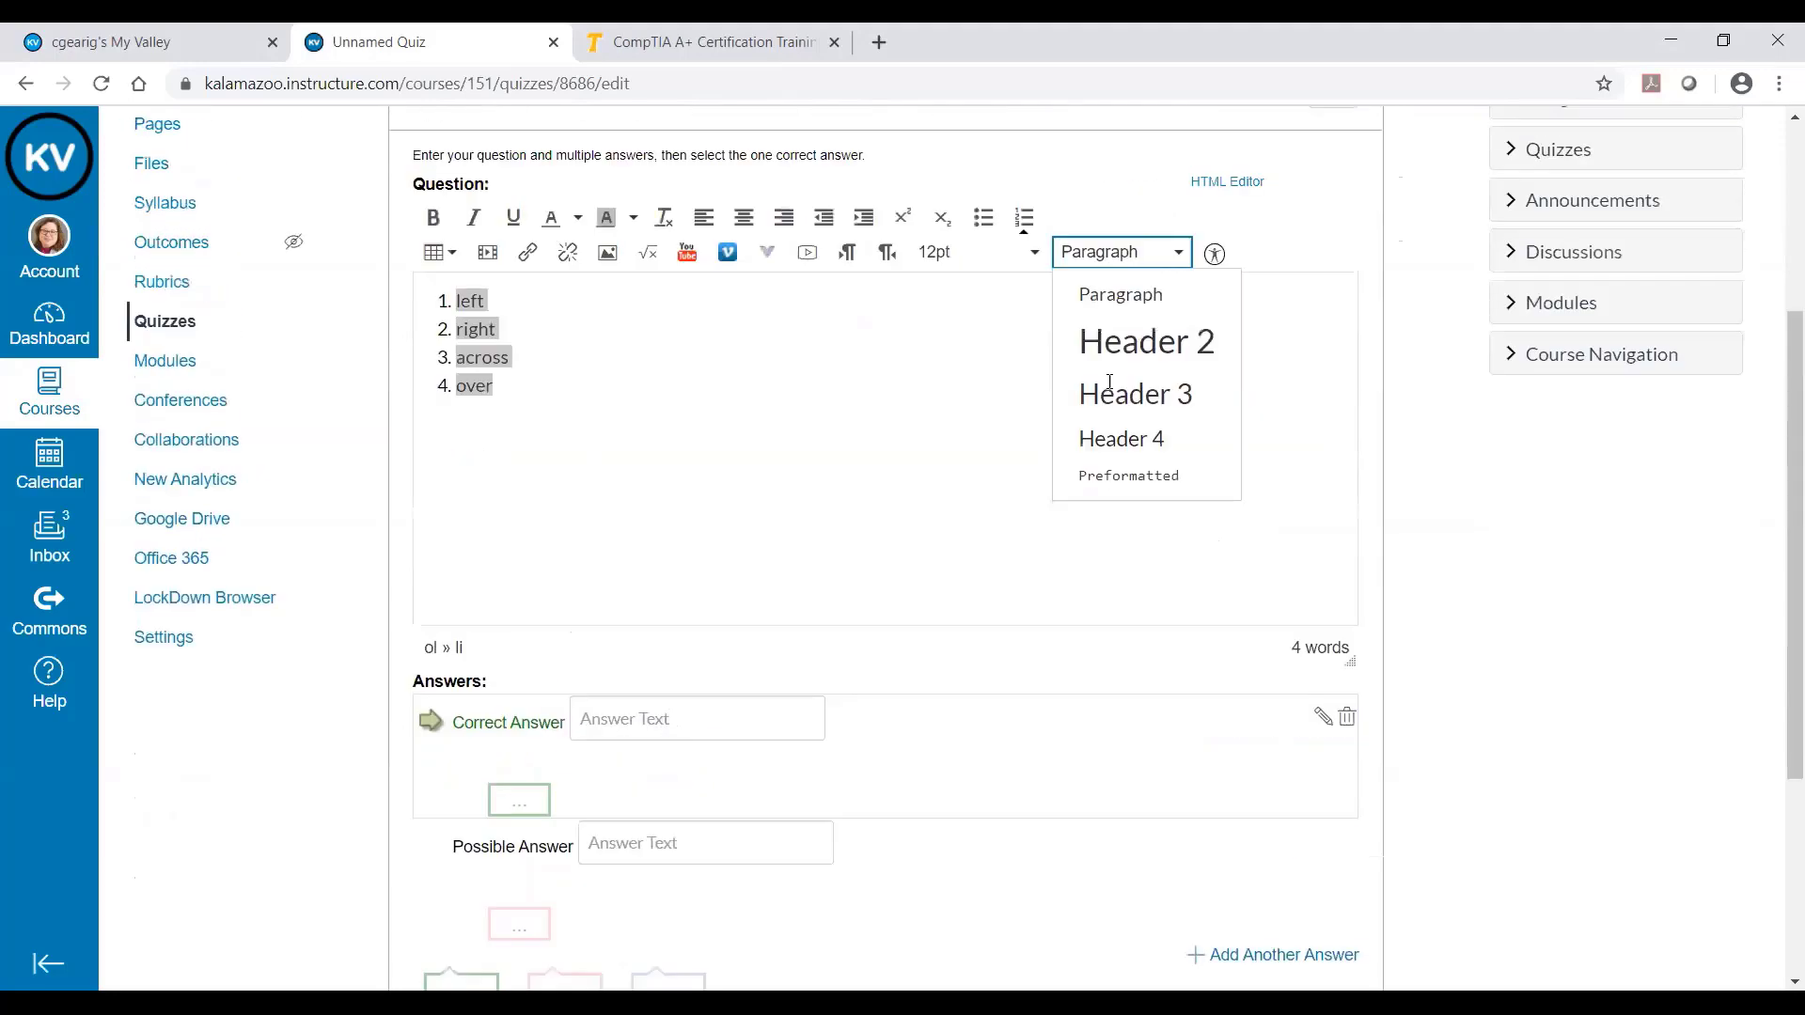
- Add "A or B" as the fifth item of the question's numbered list and start a sixth item
left_click(678, 388)
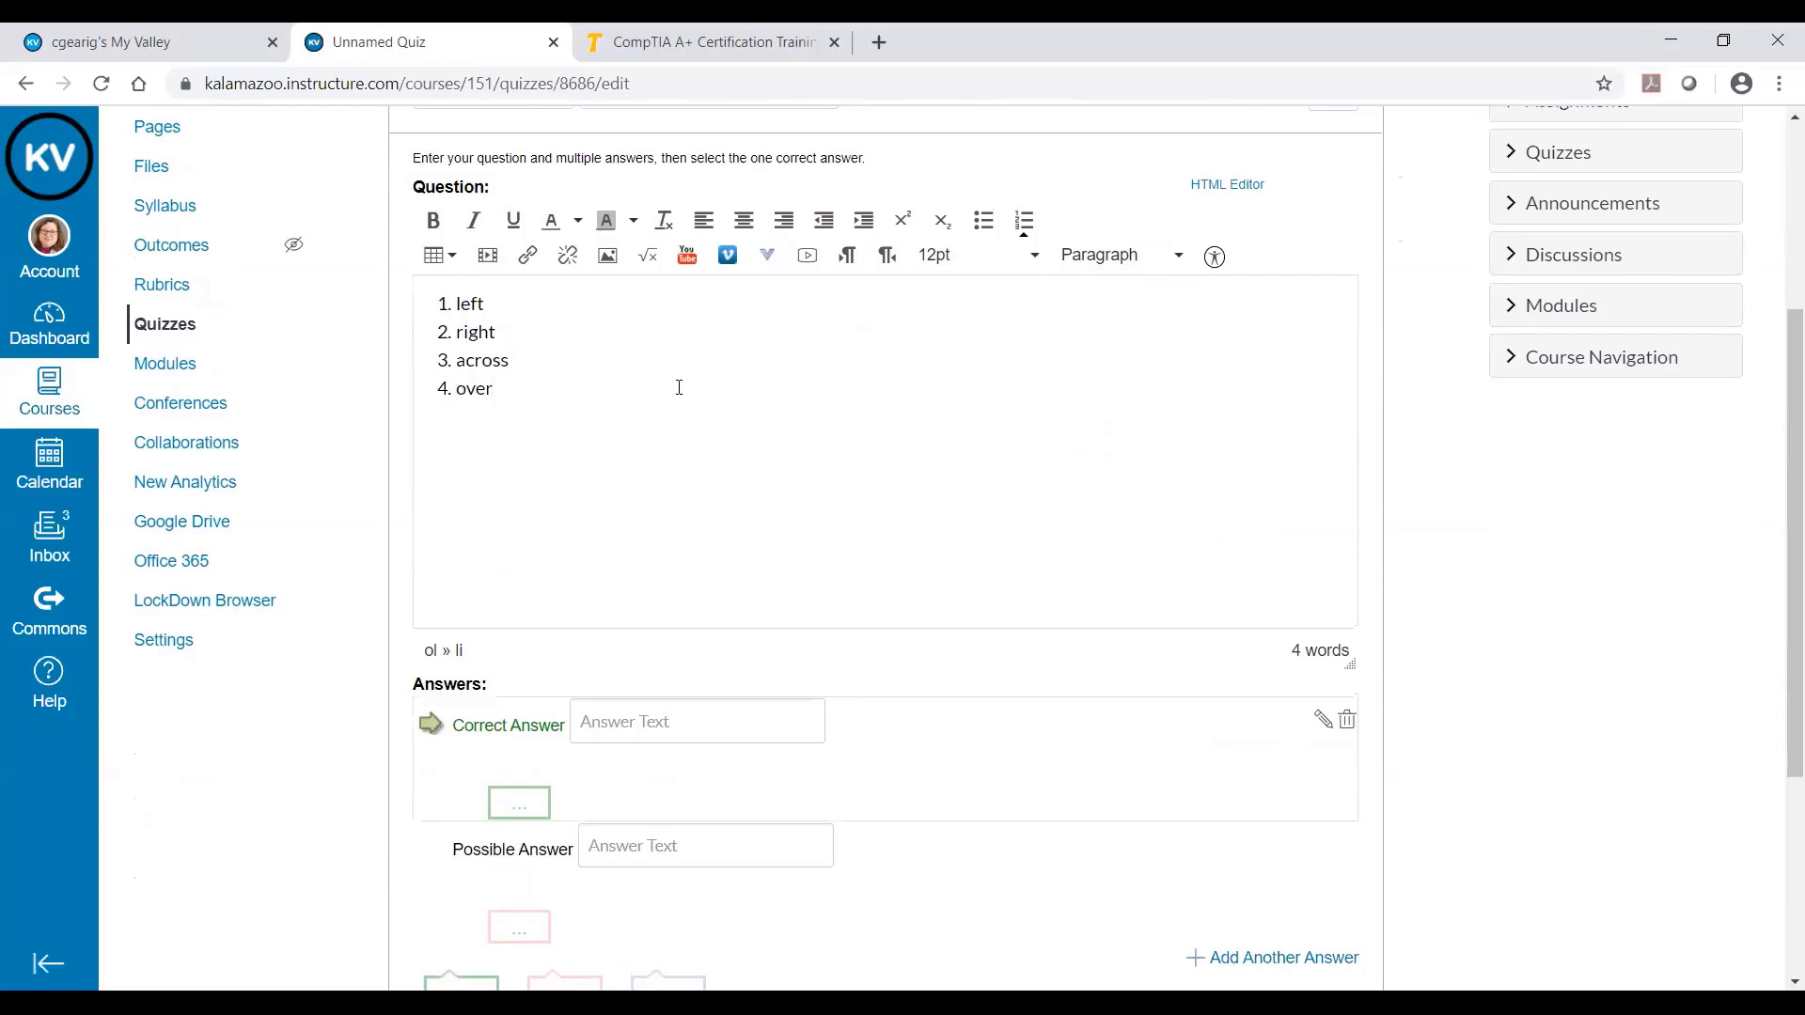
key("Return")
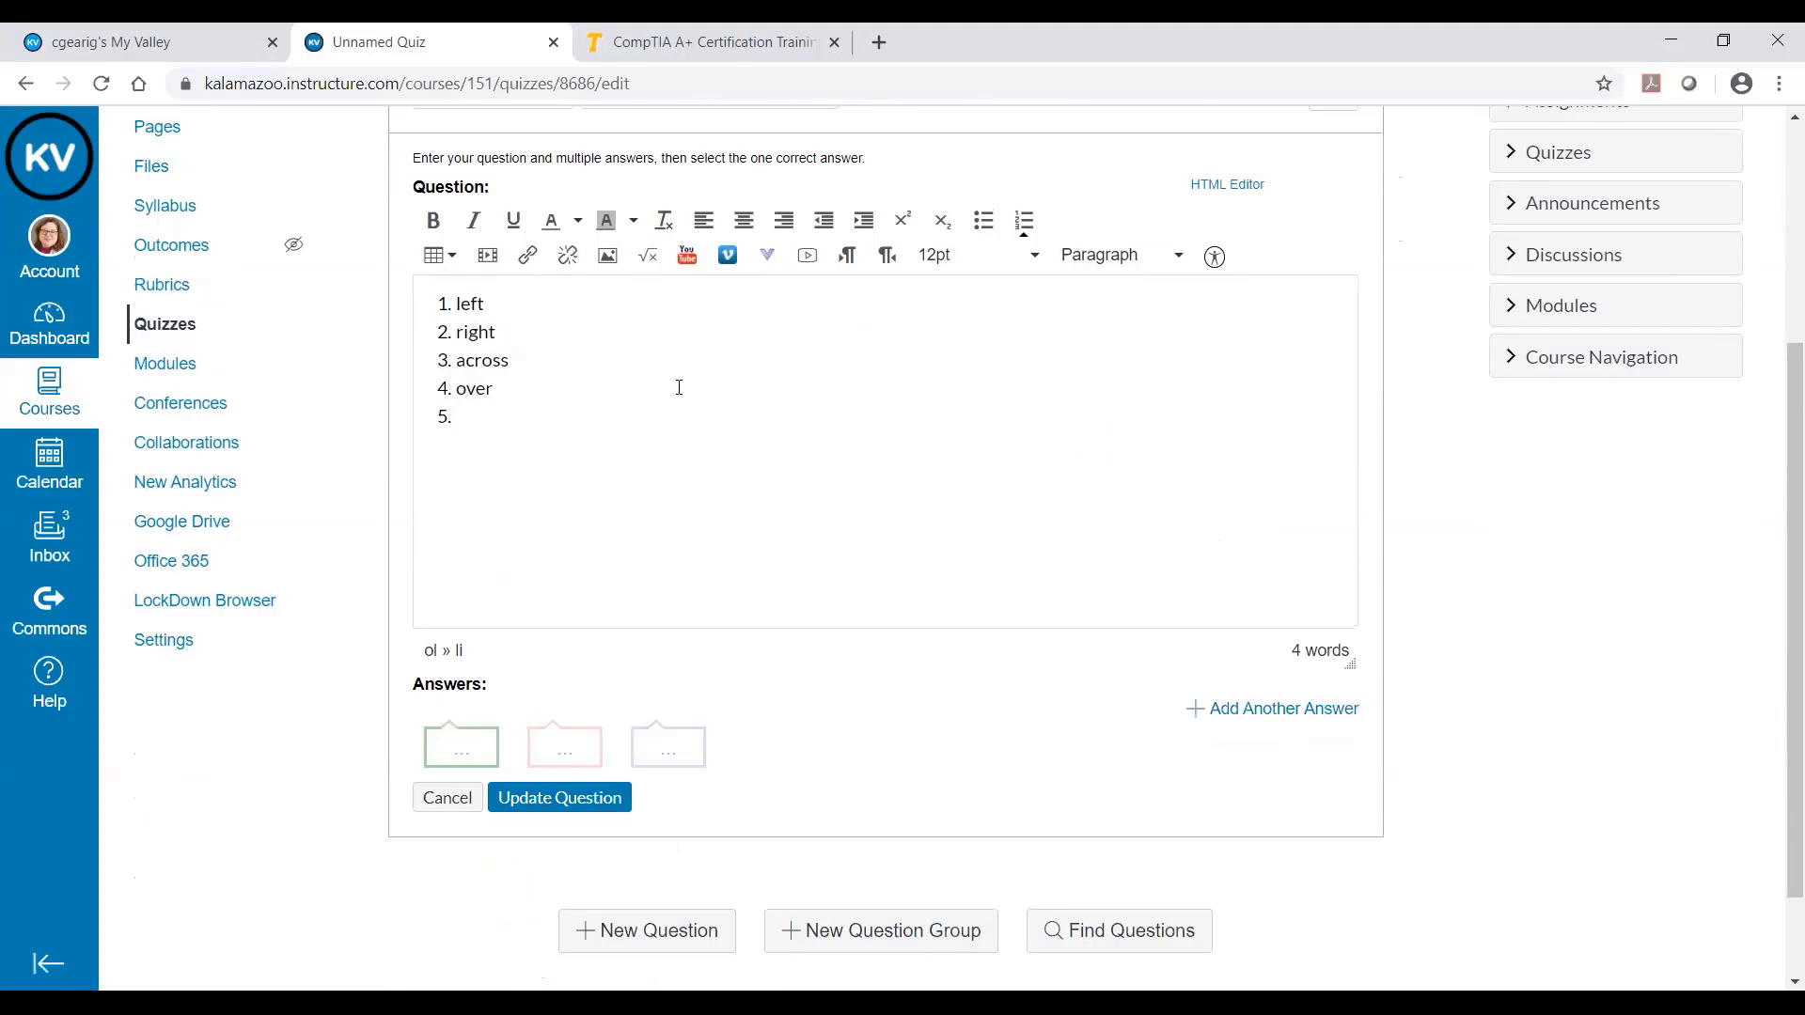
type("A or B")
key("Return")
scroll(647, 462, "up", 1)
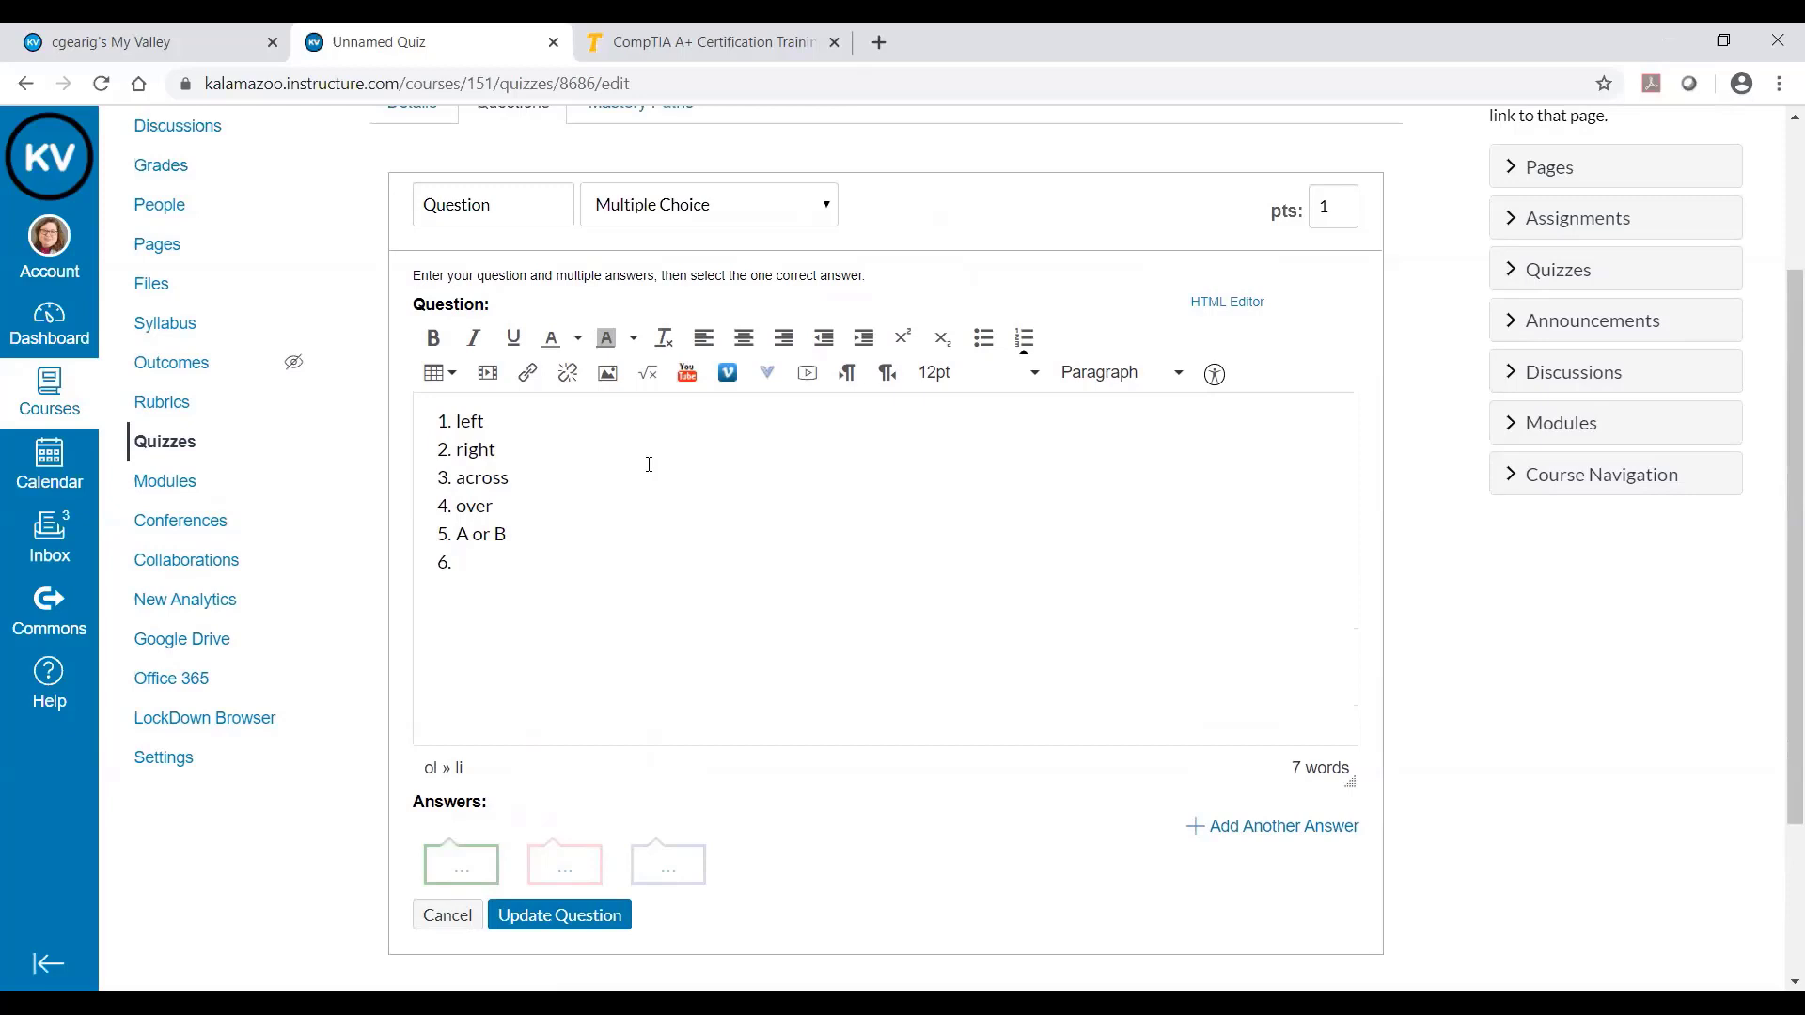
scroll(648, 465, "up", 3)
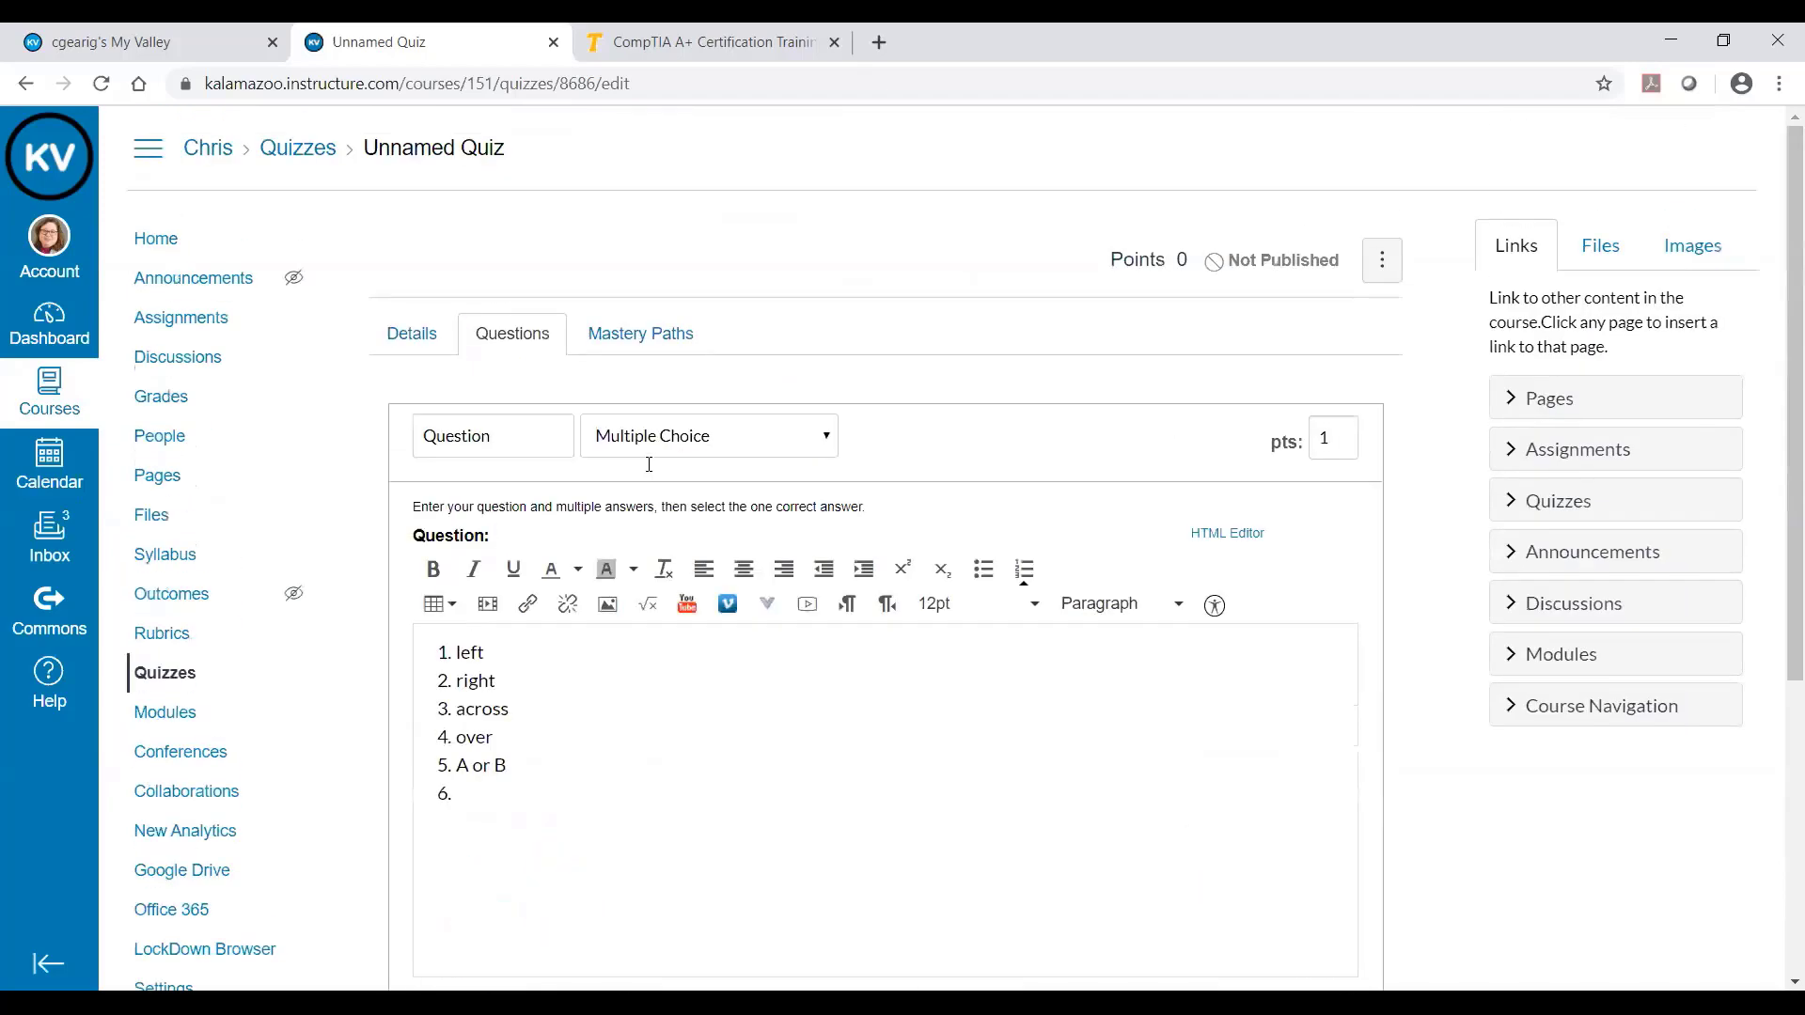
- Open the wrong answer comments and the general answer comments for the Multiple Choice question
scroll(719, 438, "down", 5)
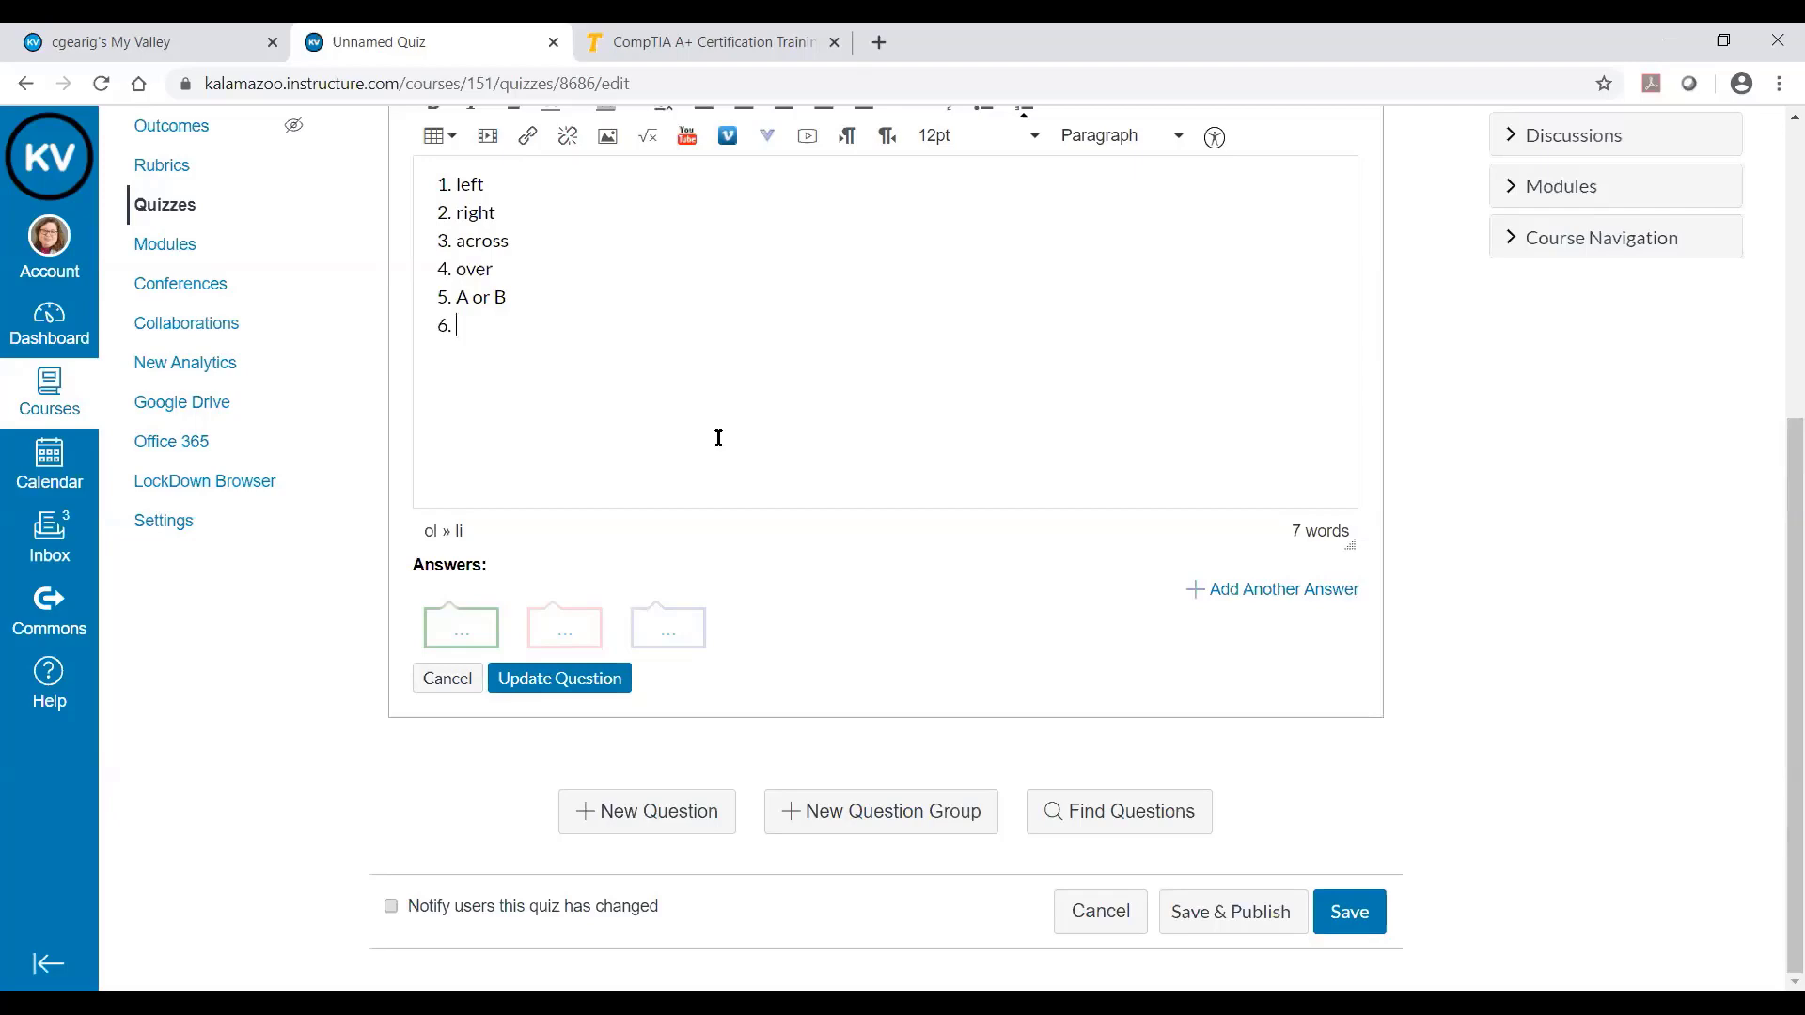
scroll(824, 532, "up", 1)
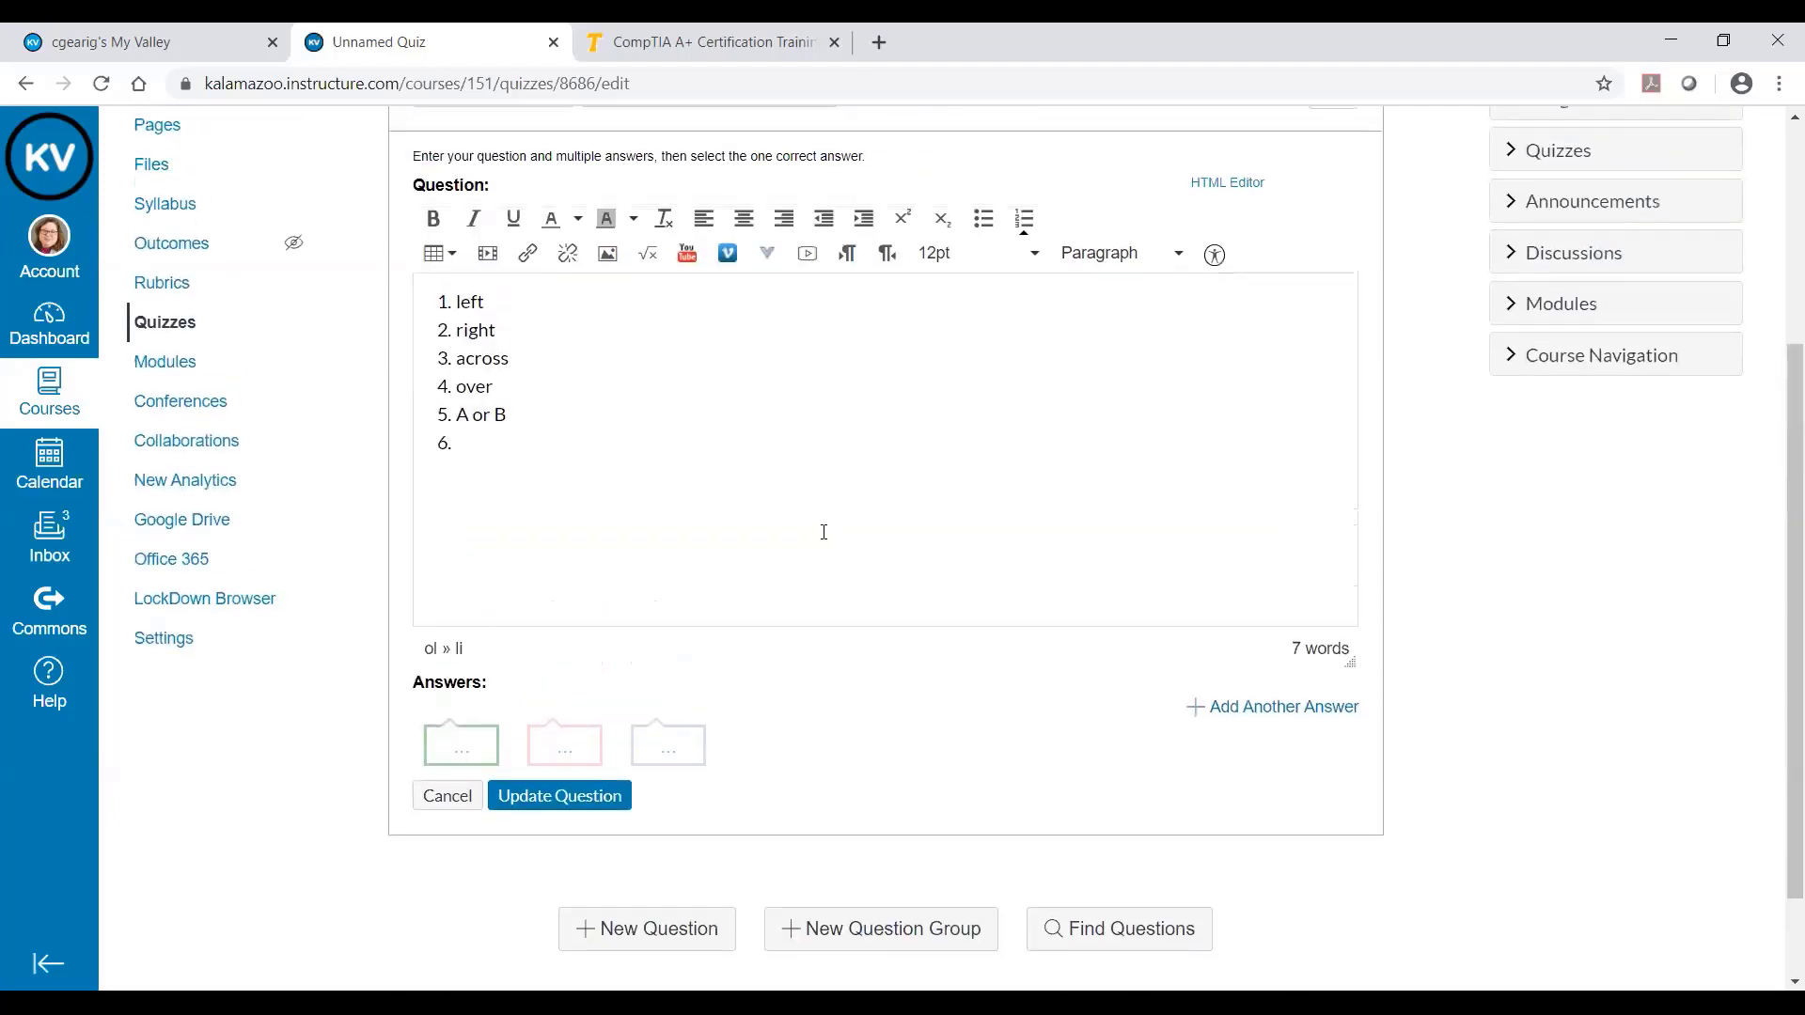
scroll(823, 532, "up", 2)
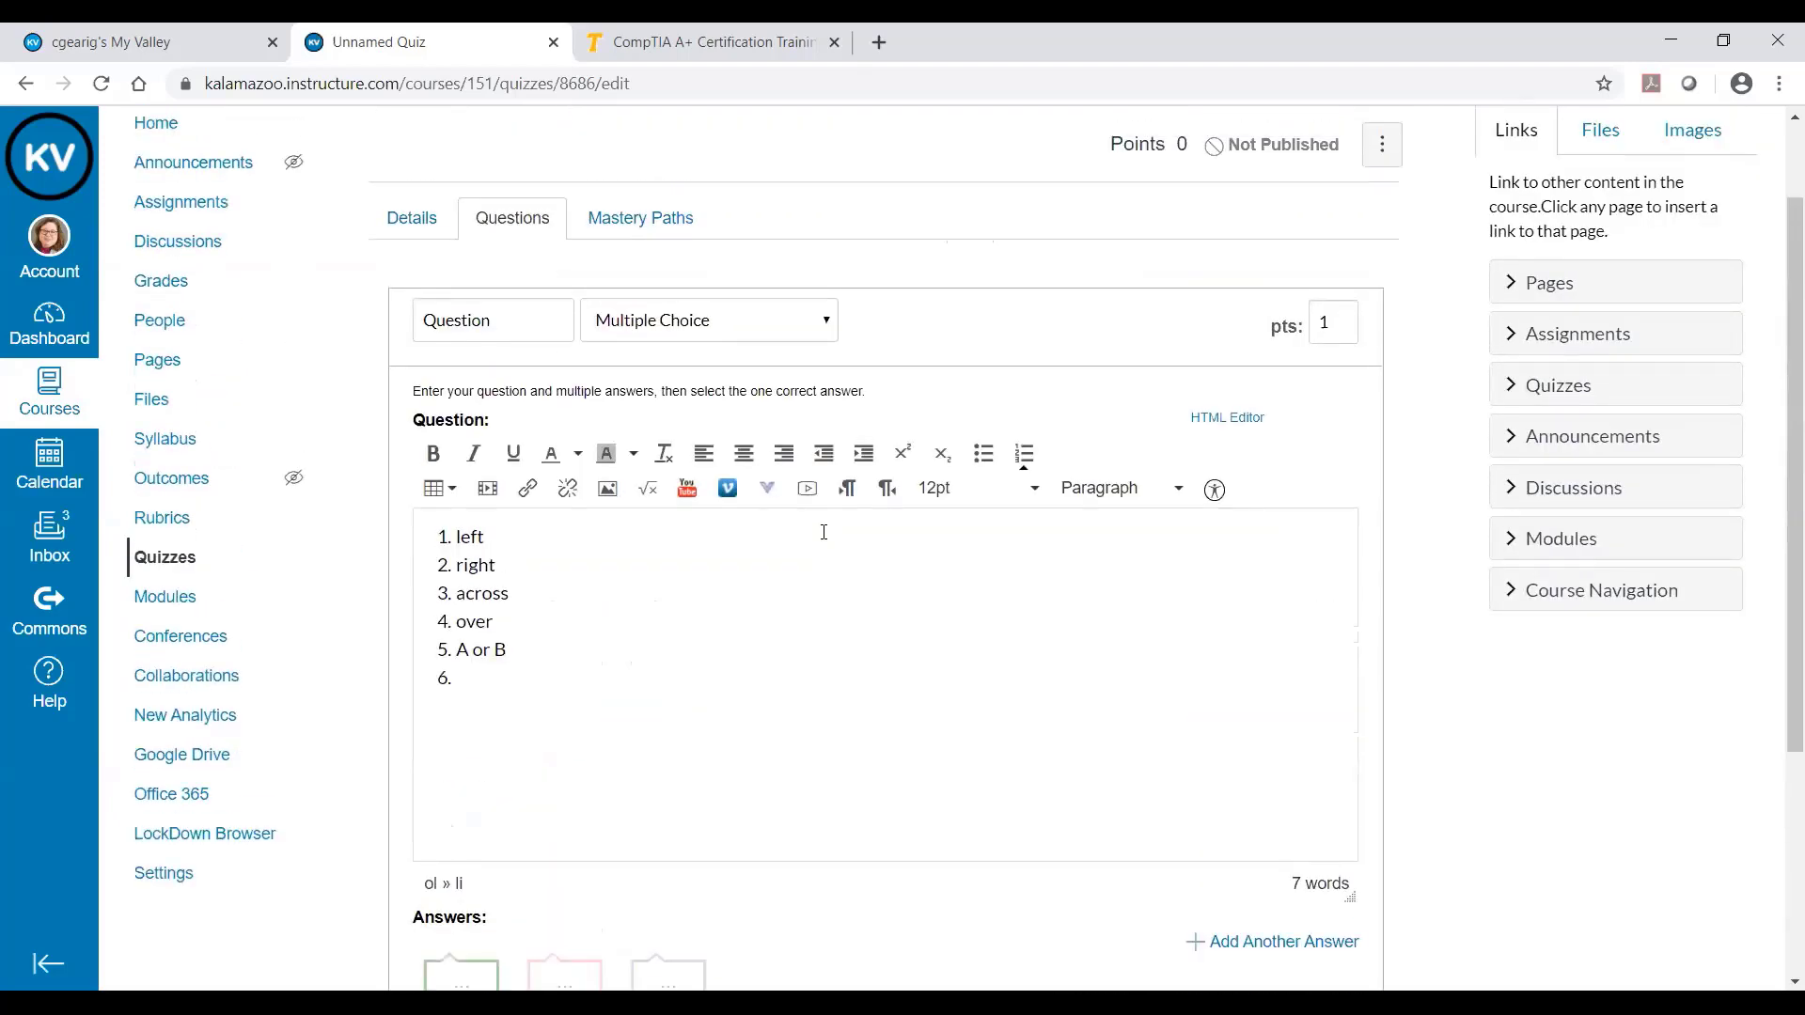
scroll(823, 532, "down", 1)
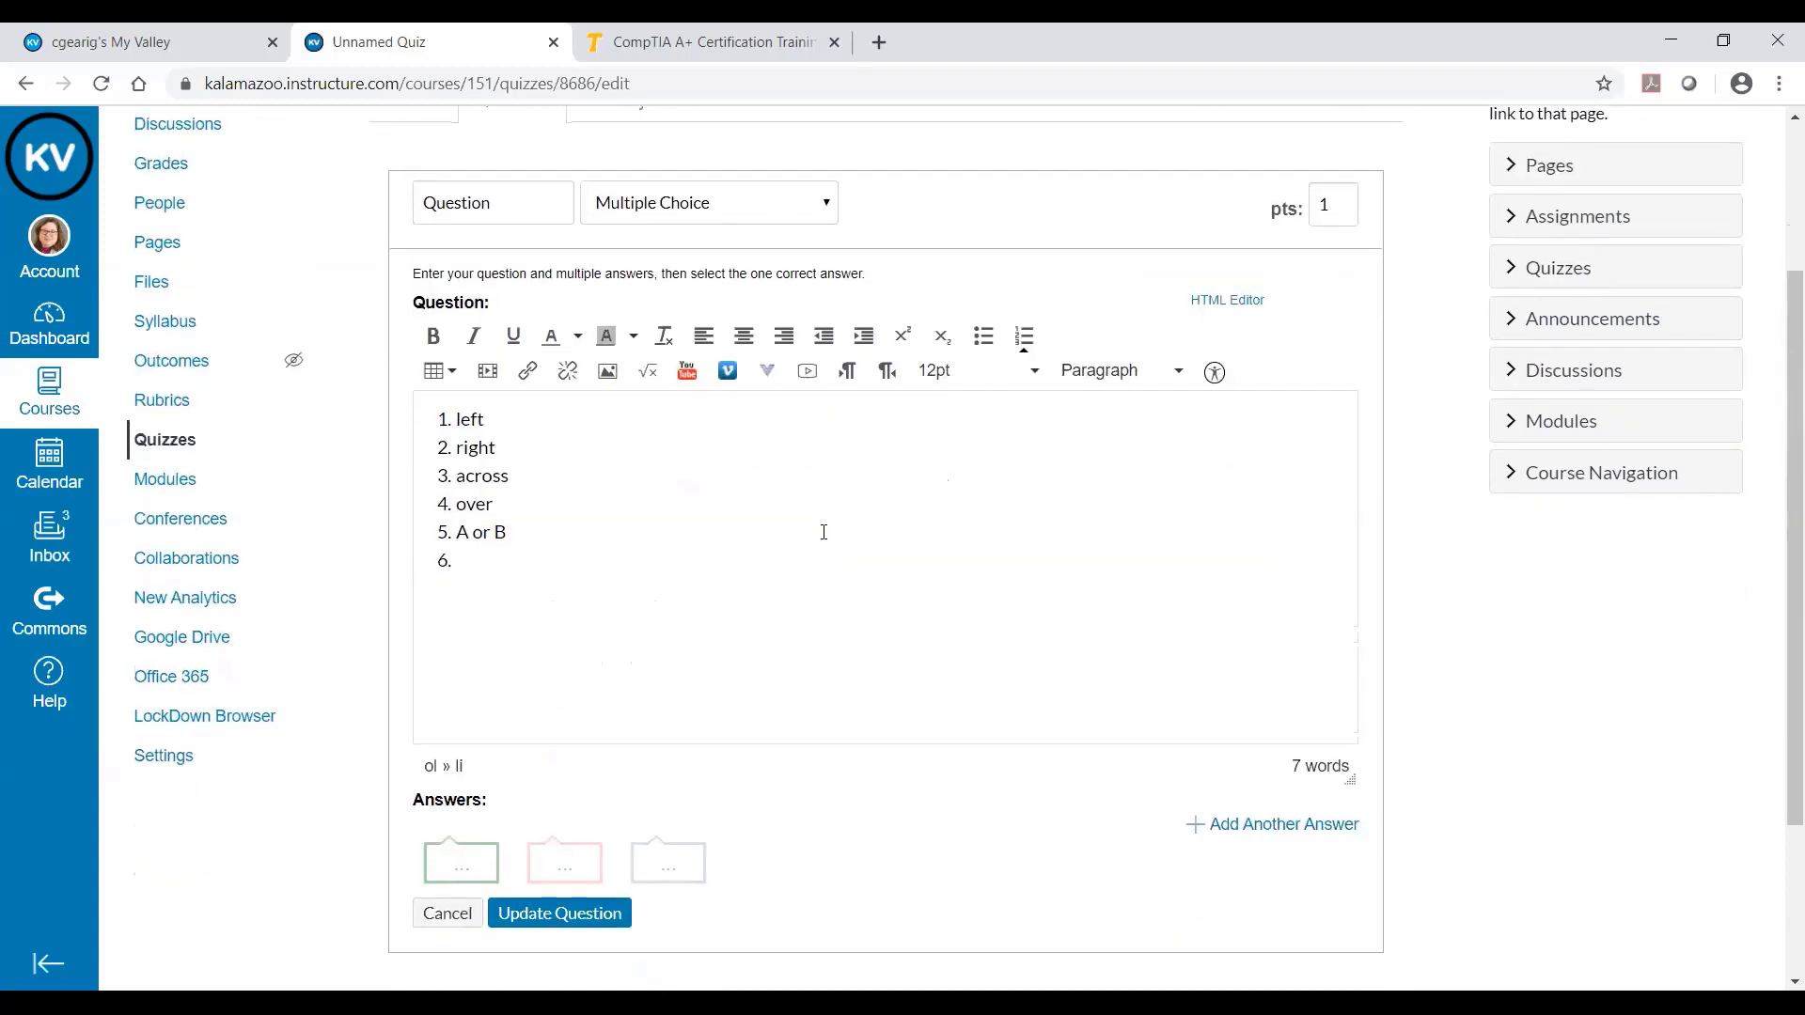
scroll(803, 517, "up", 1)
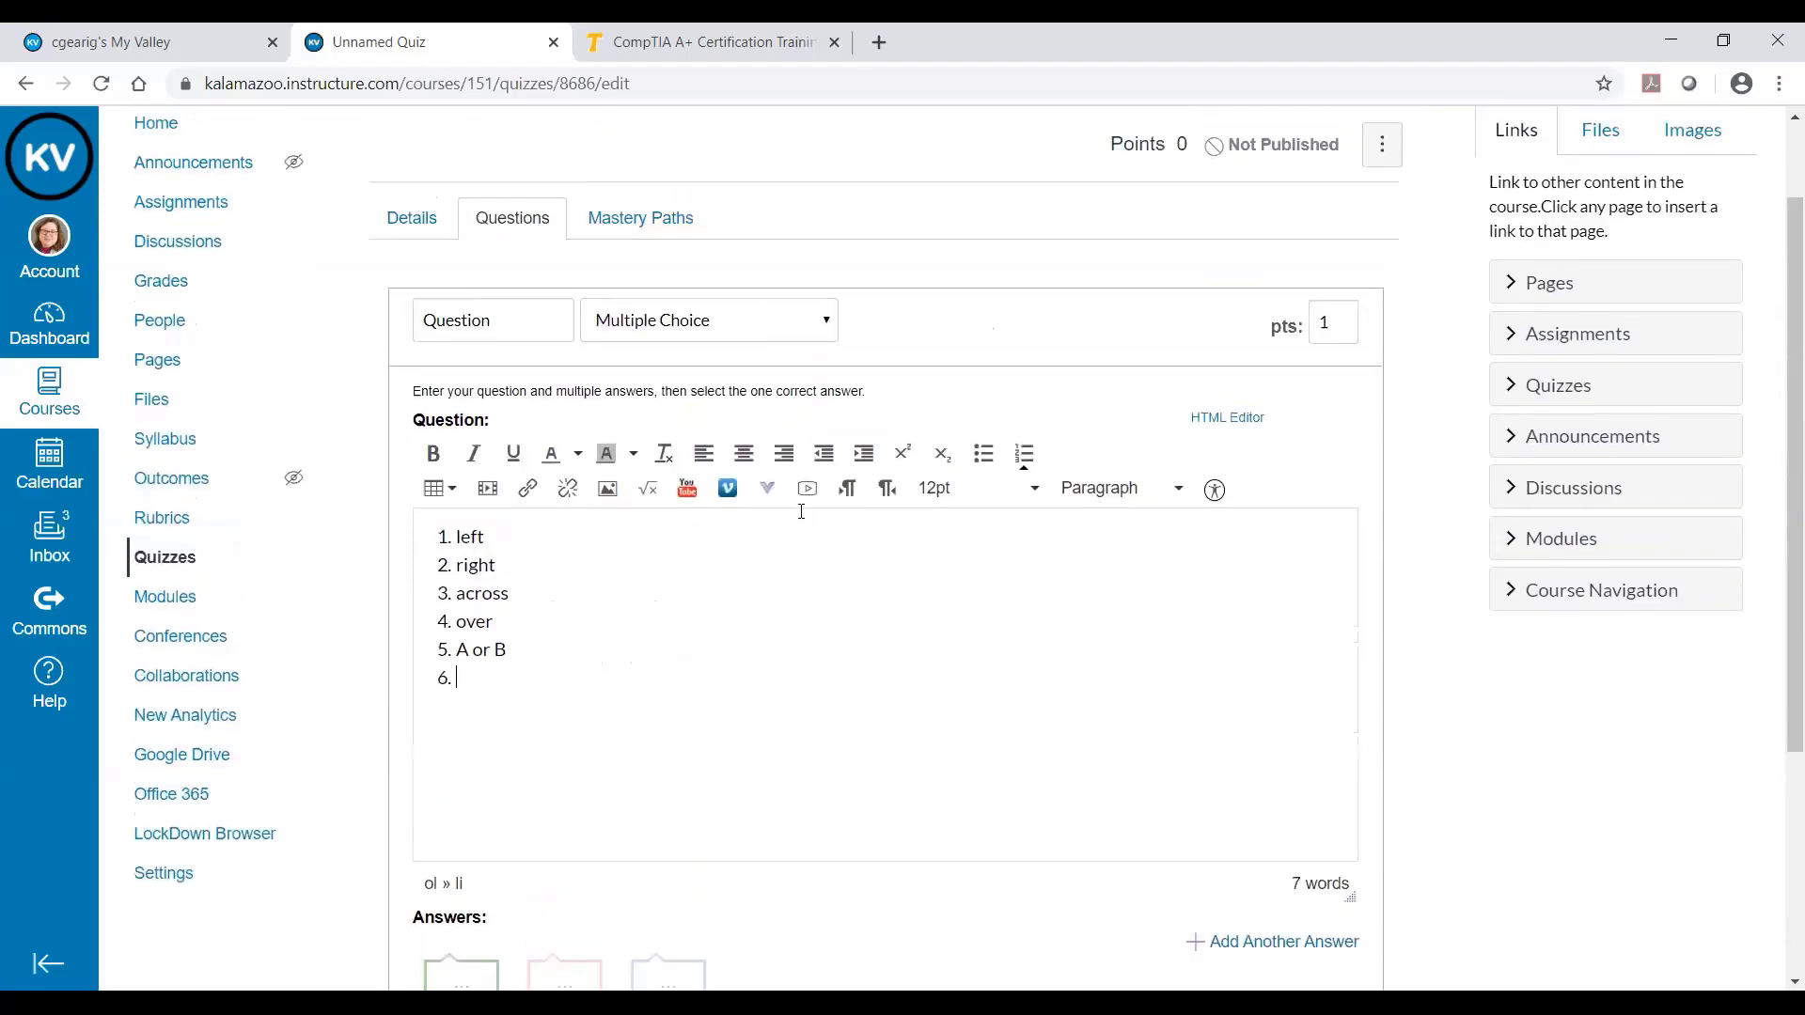
scroll(801, 511, "down", 1)
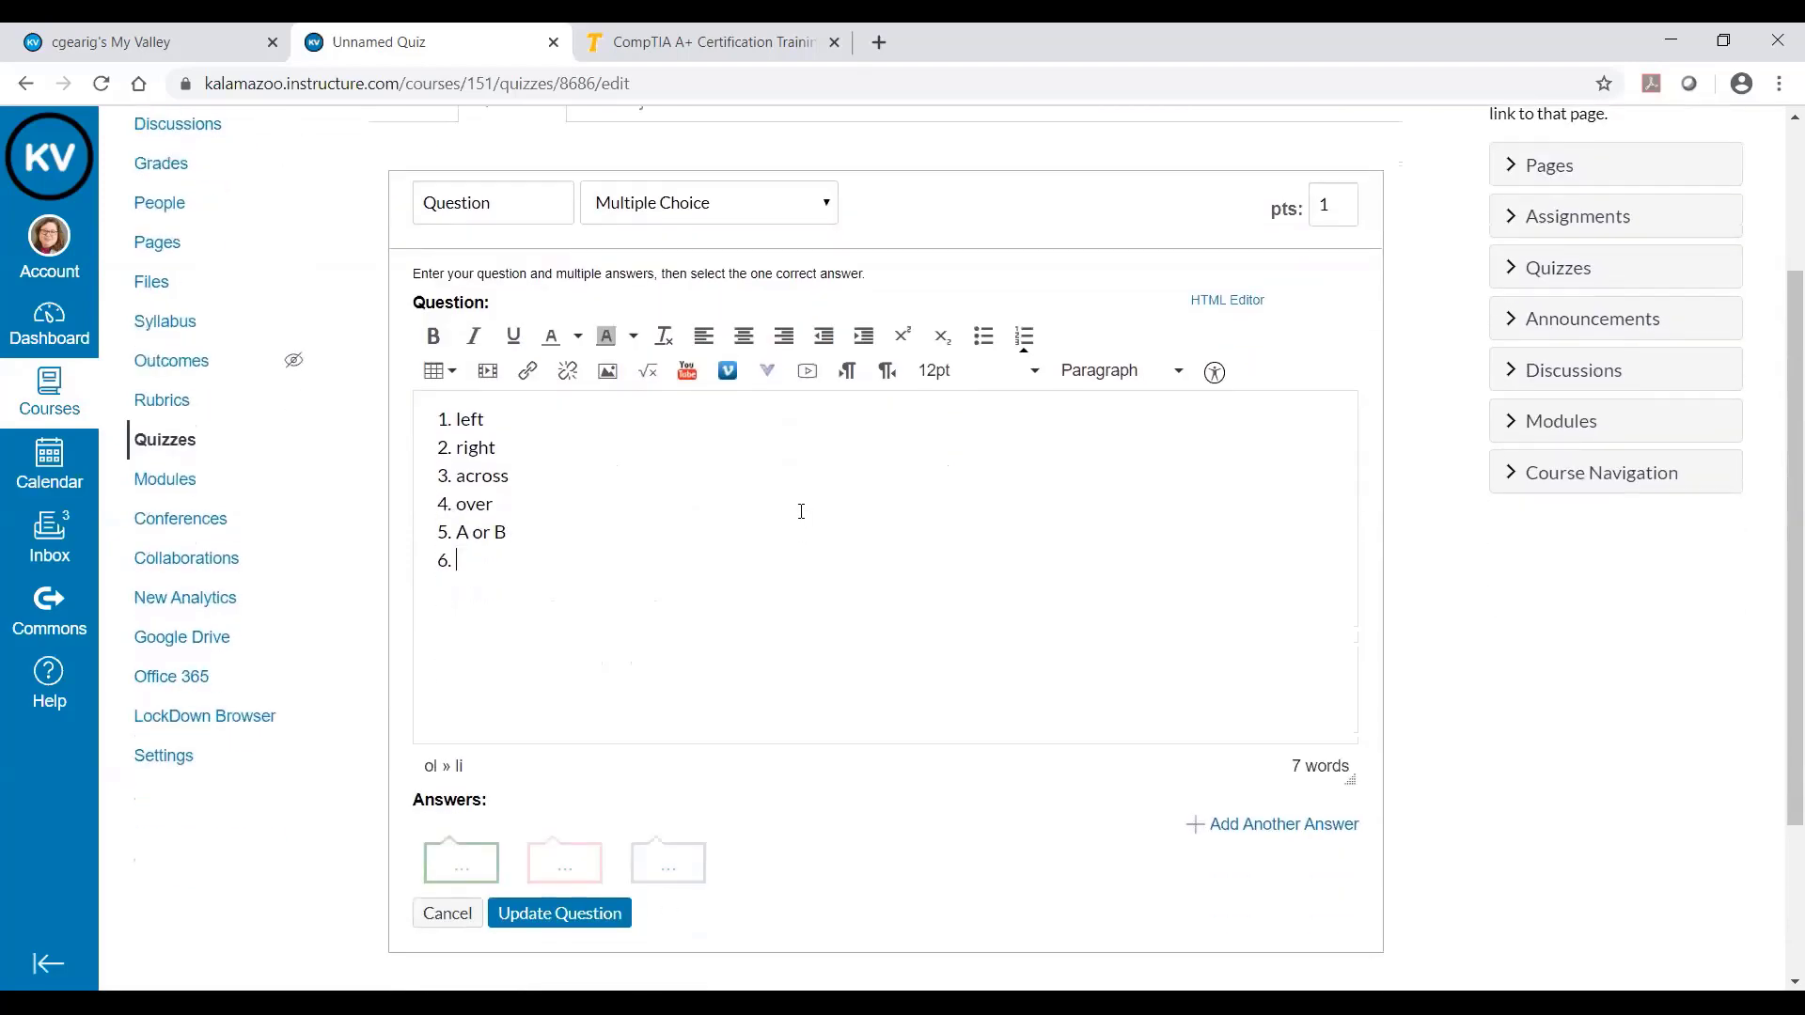
scroll(801, 511, "down", 2)
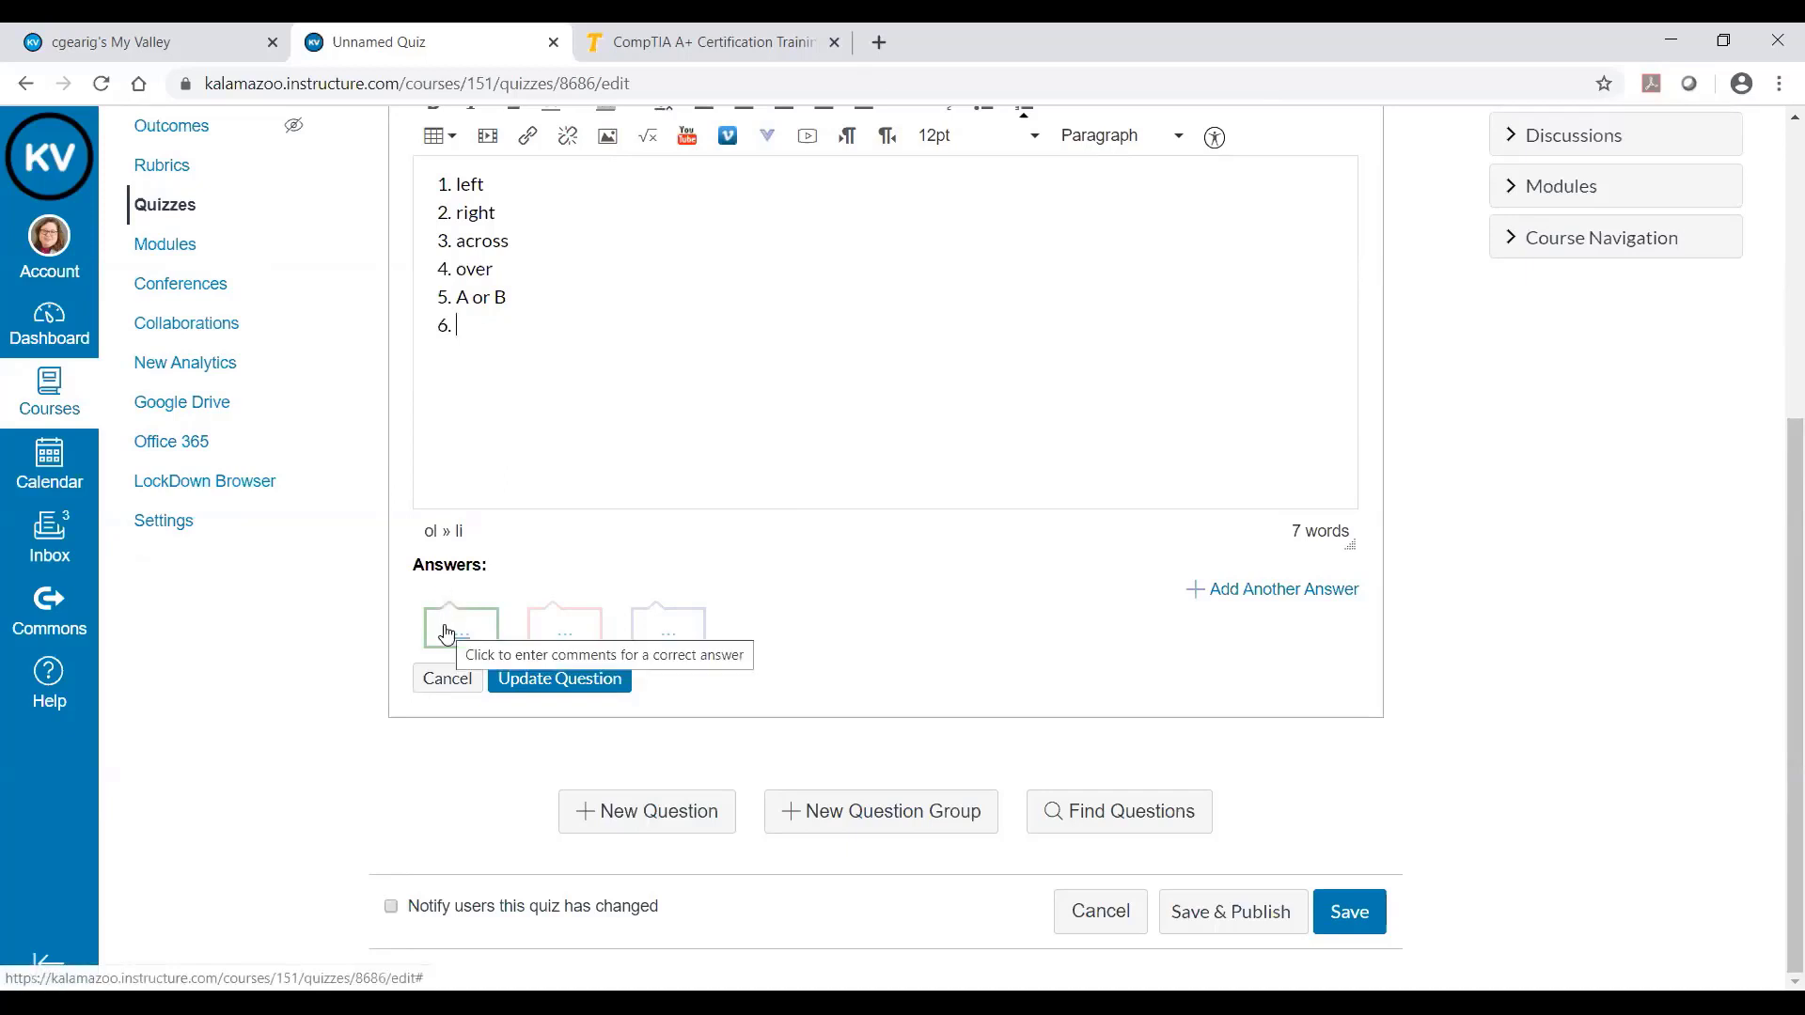
left_click(558, 630)
left_click(483, 481)
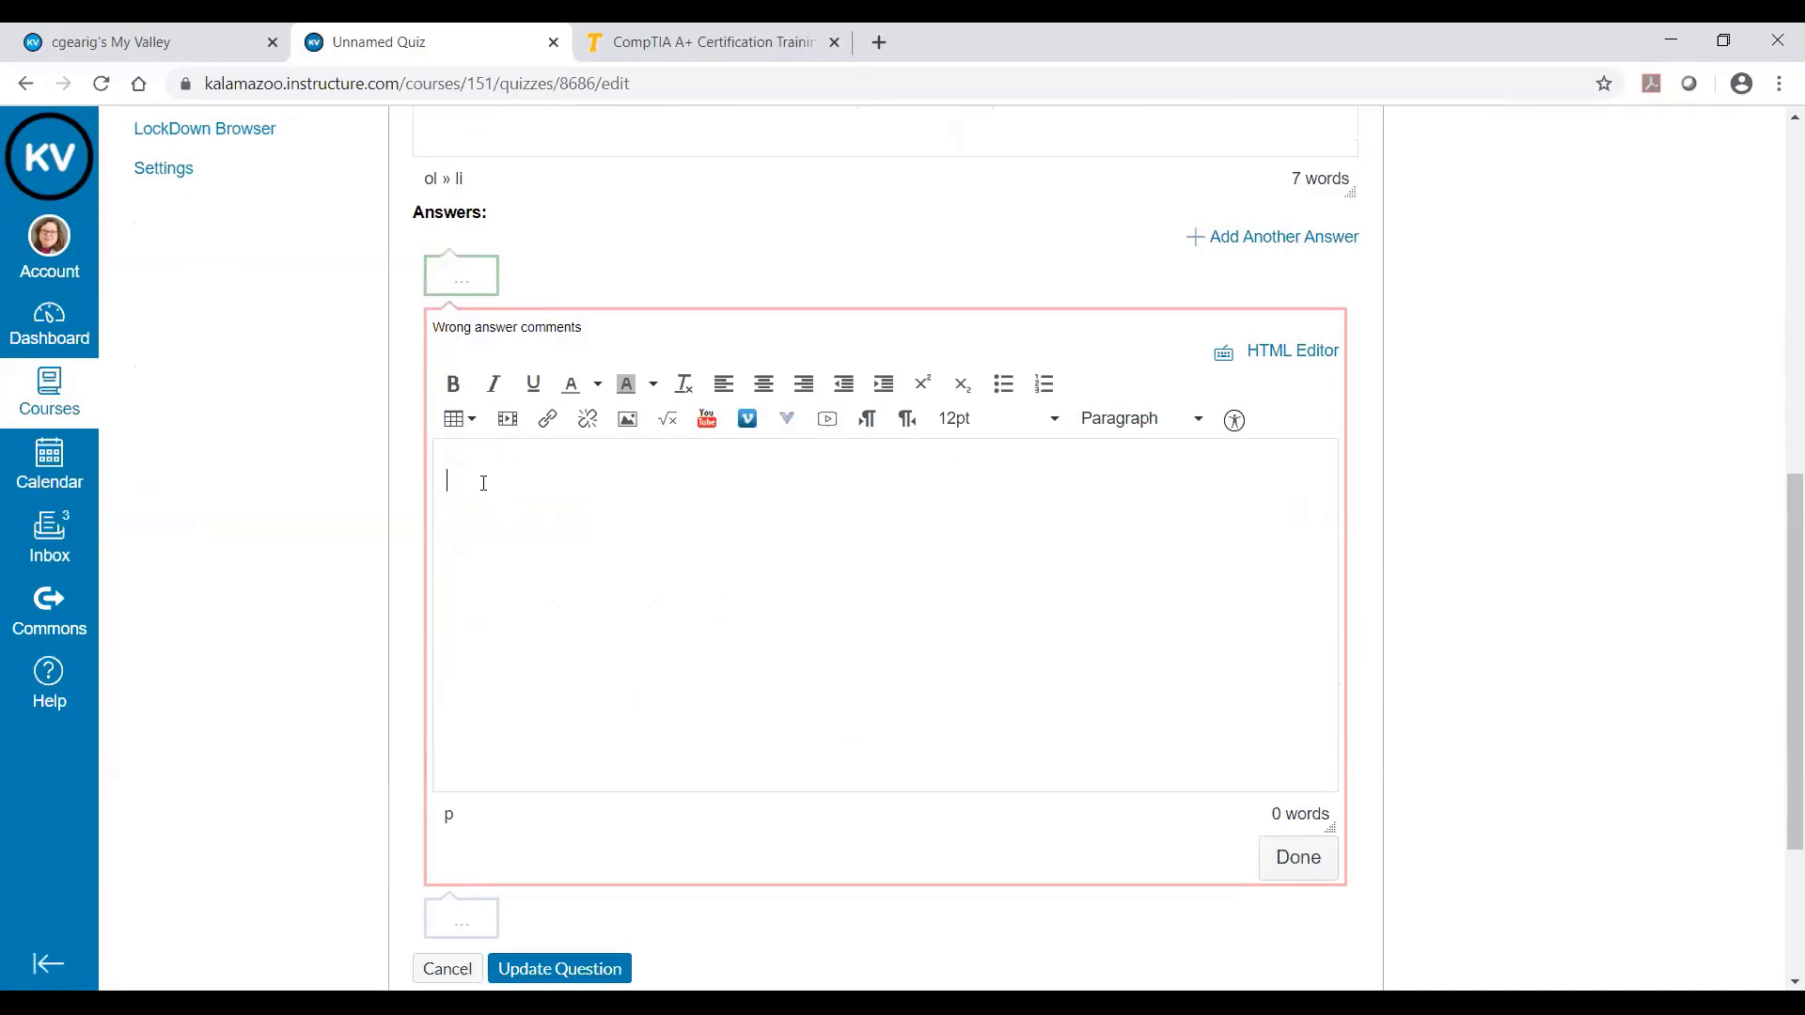
scroll(494, 564, "down", 3)
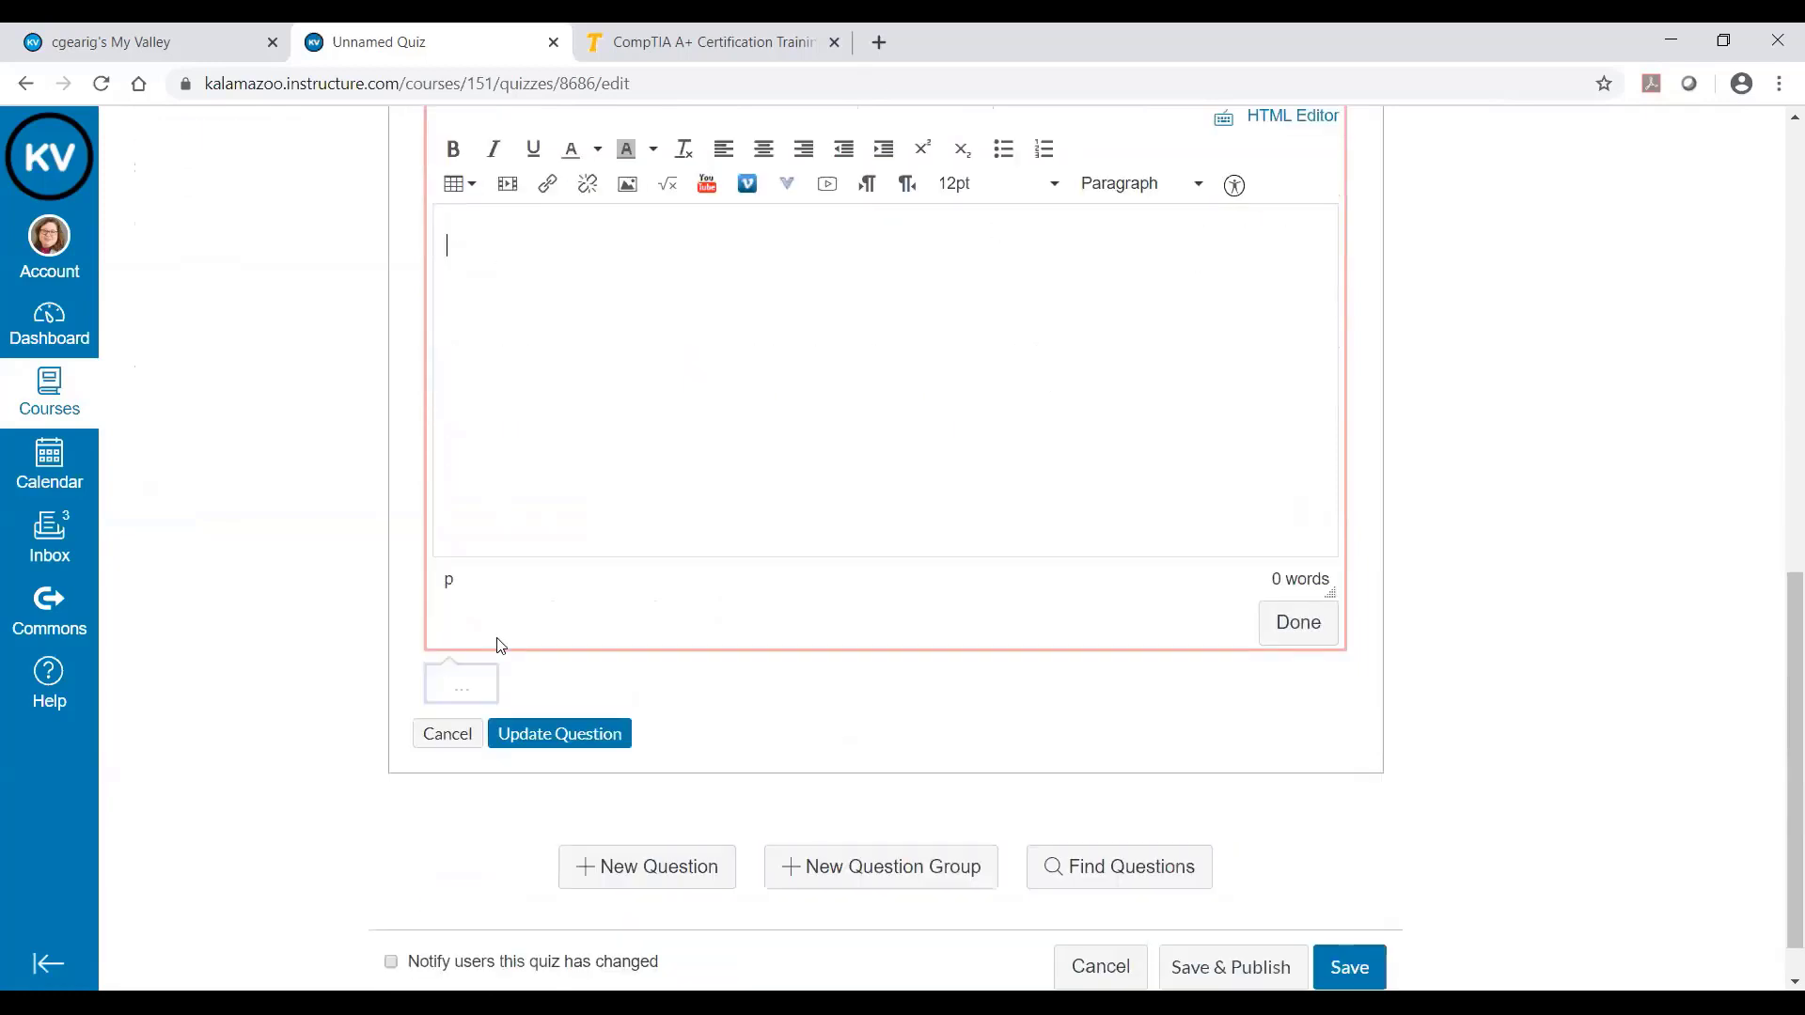
left_click(464, 684)
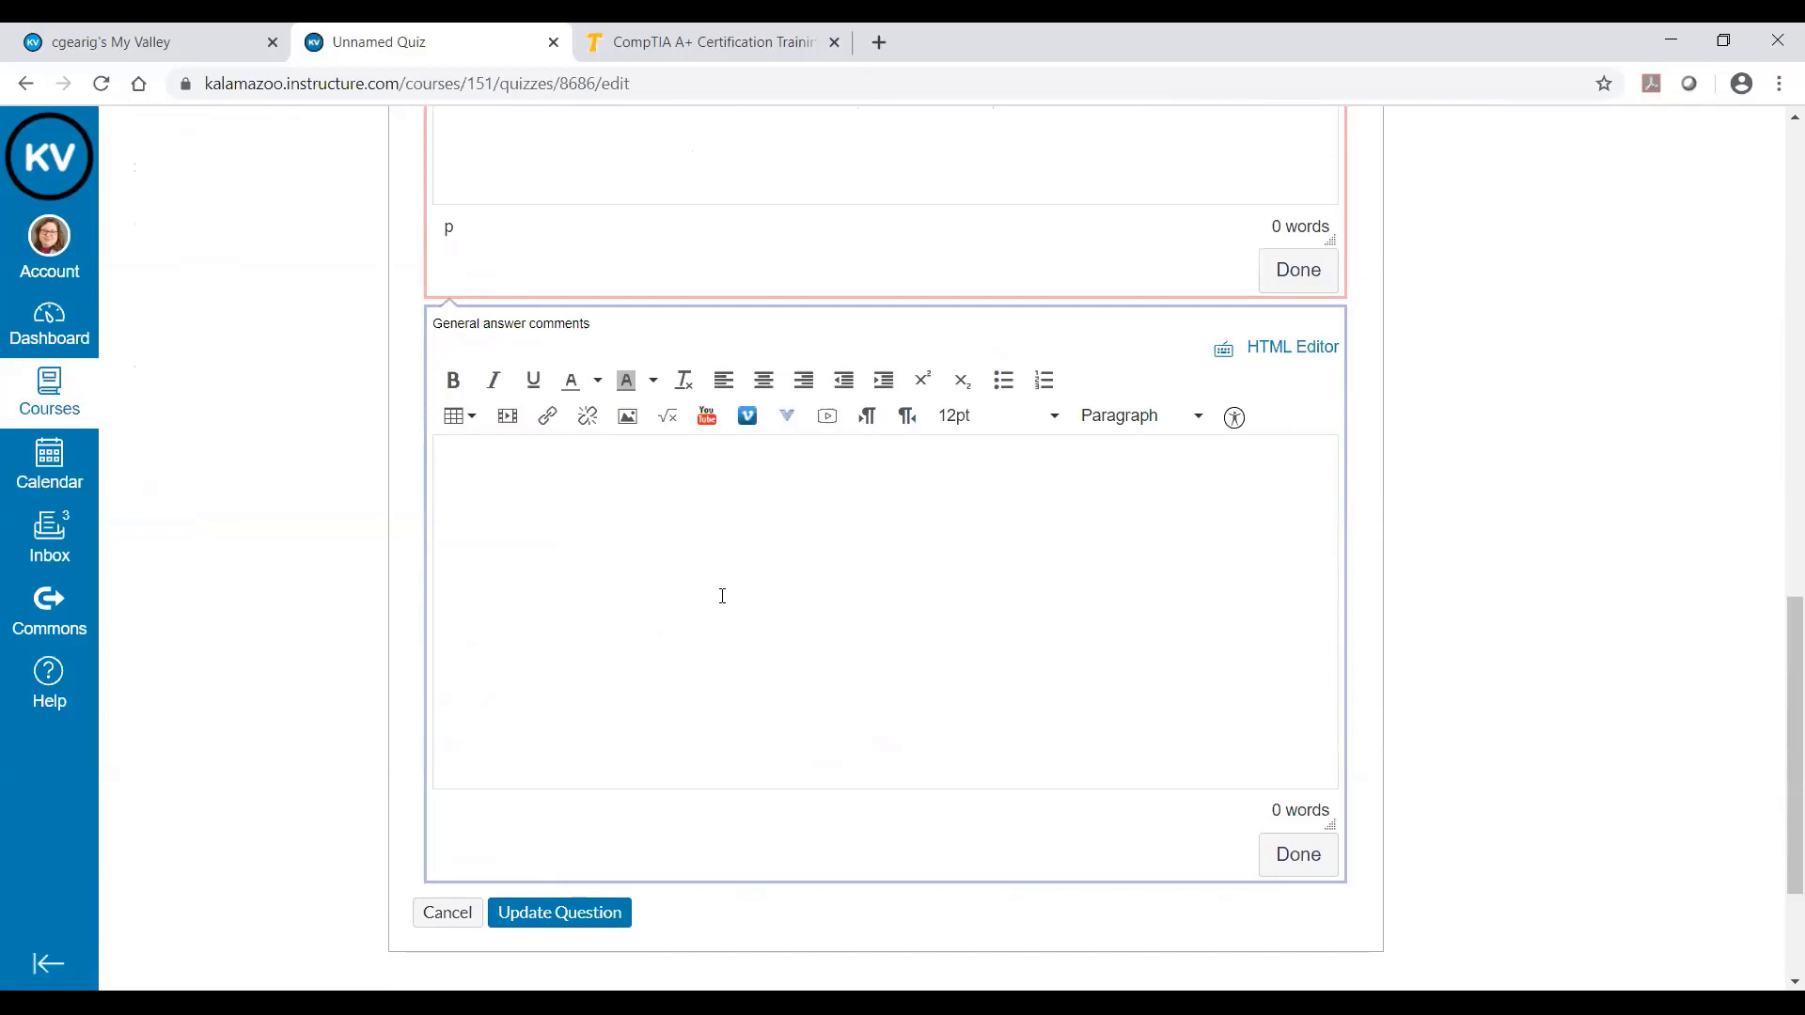
- Change the question type to Multiple Answers and check its possible answer fields
scroll(722, 596, "up", 5)
scroll(606, 495, "up", 1)
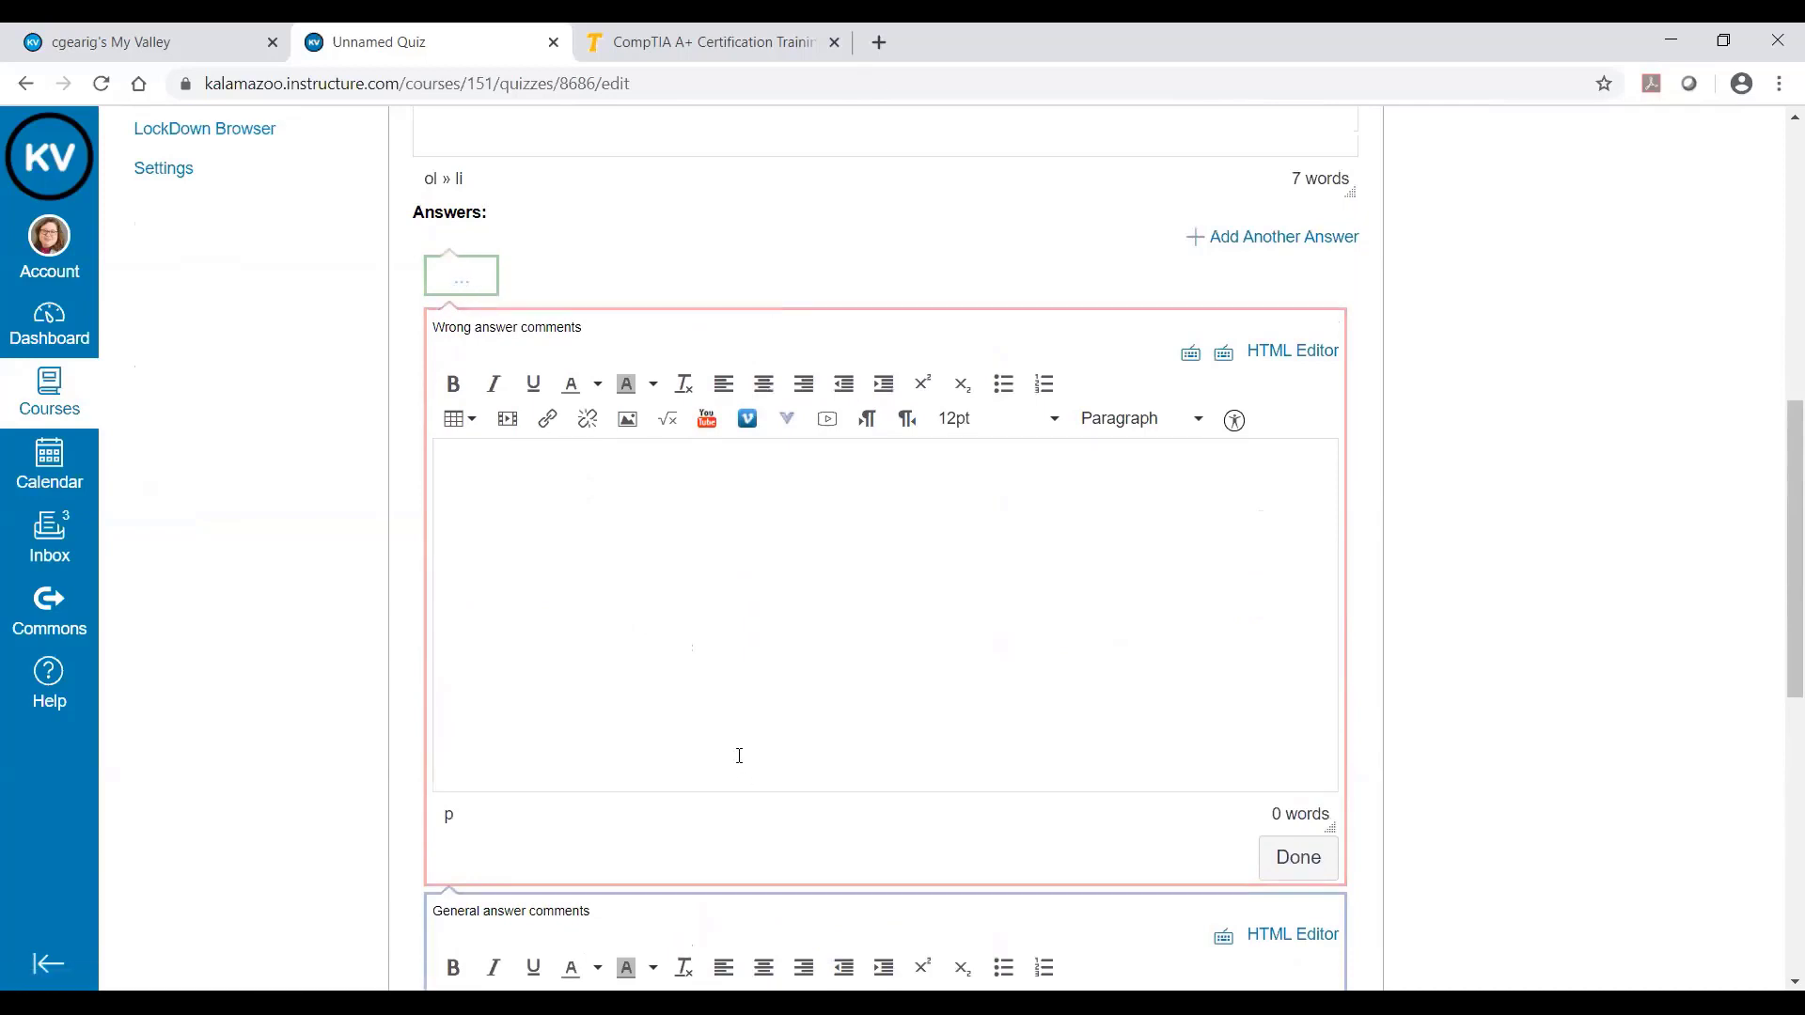
scroll(739, 755, "up", 3)
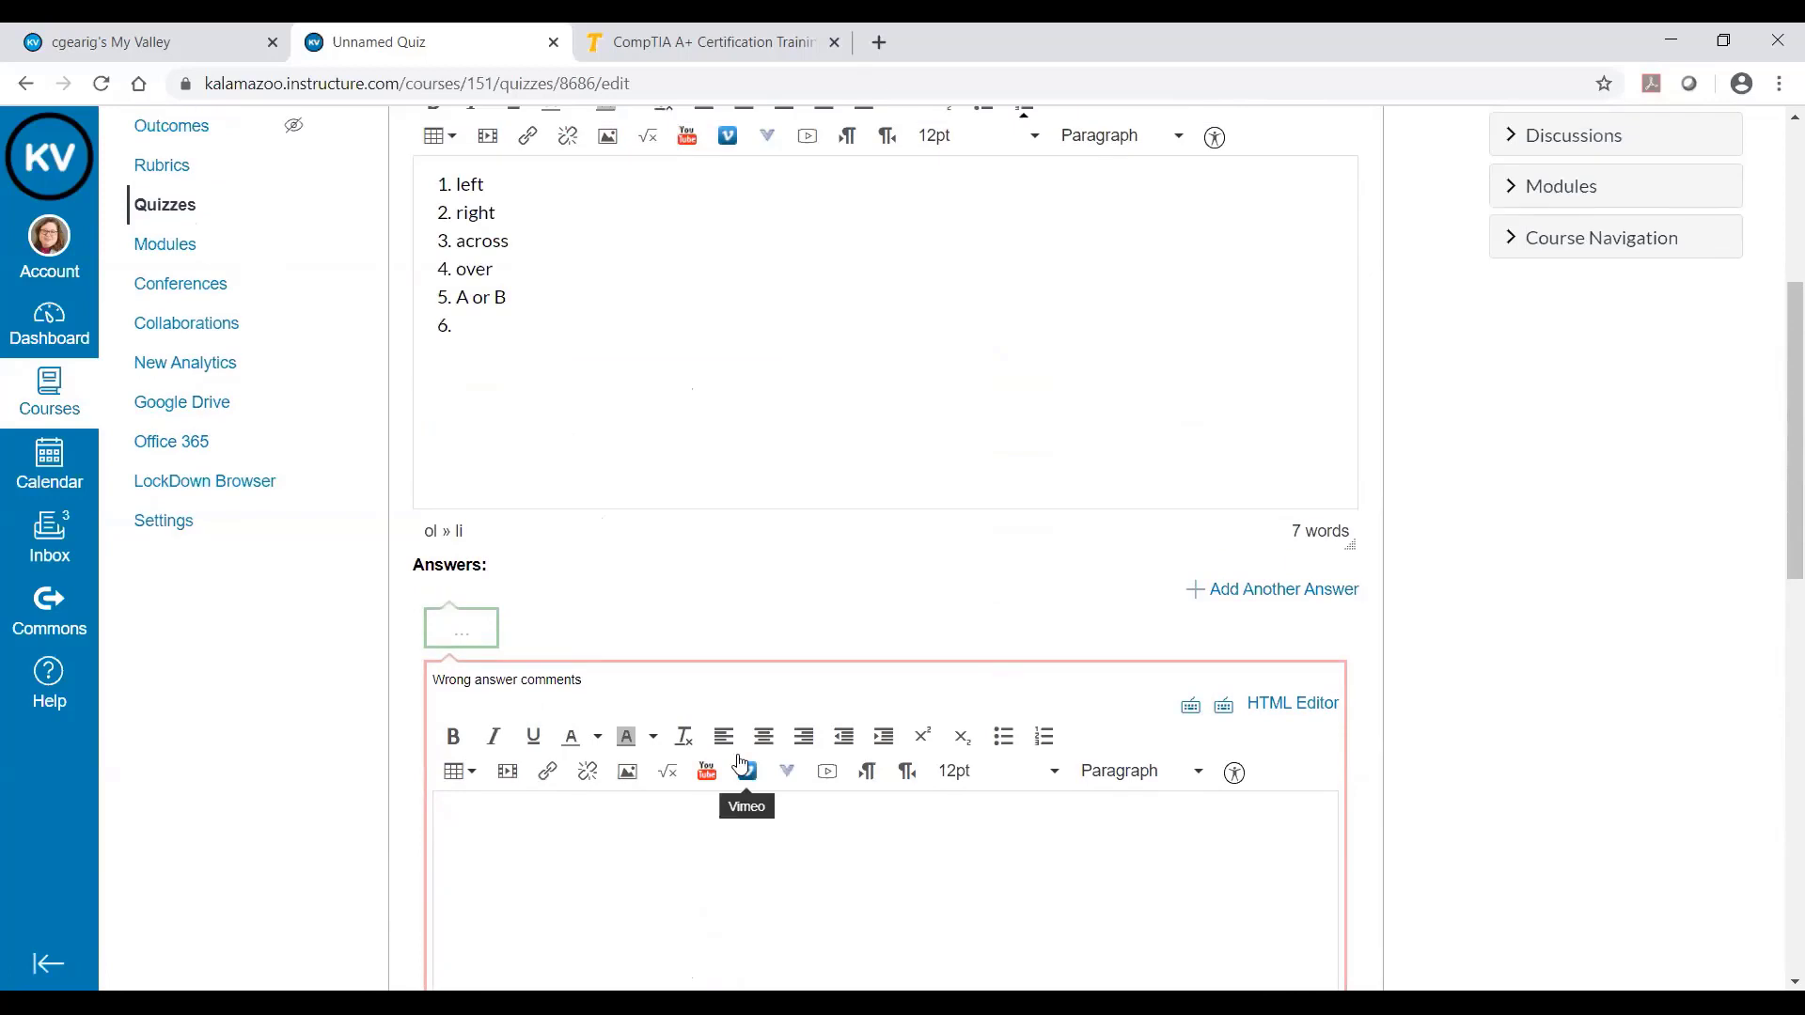
scroll(741, 762, "down", 3)
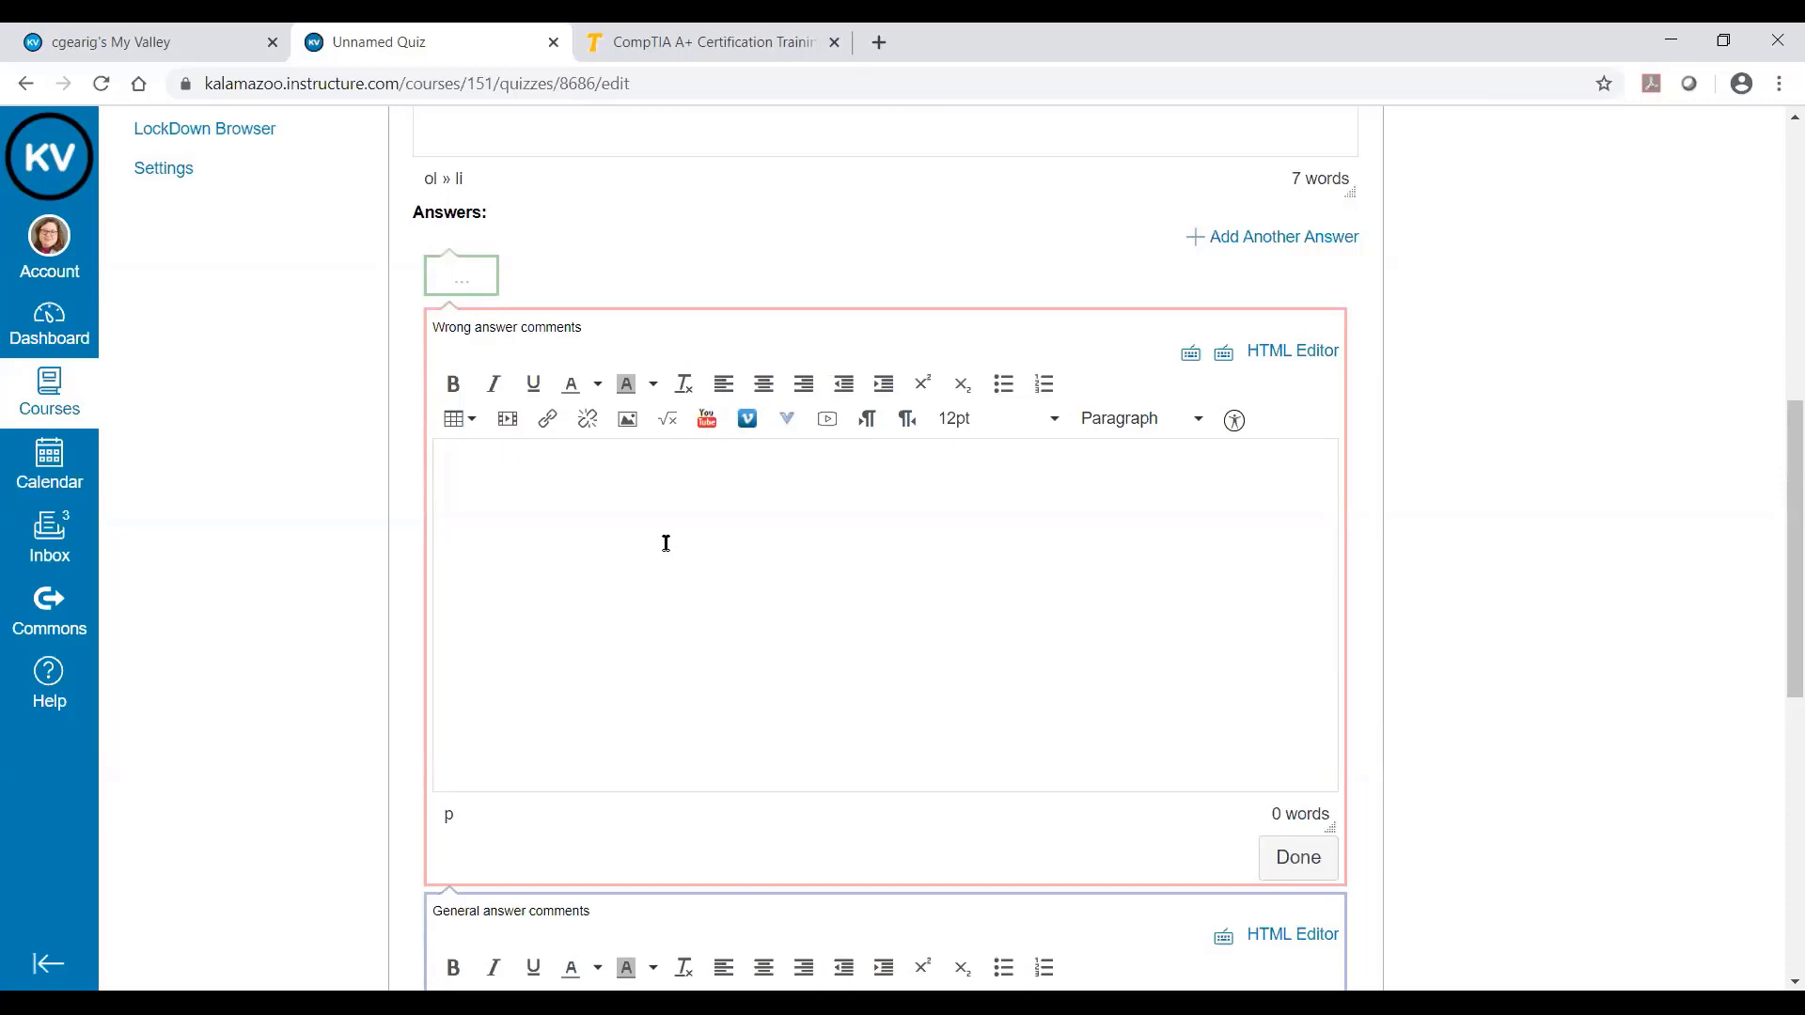
scroll(840, 668, "down", 9)
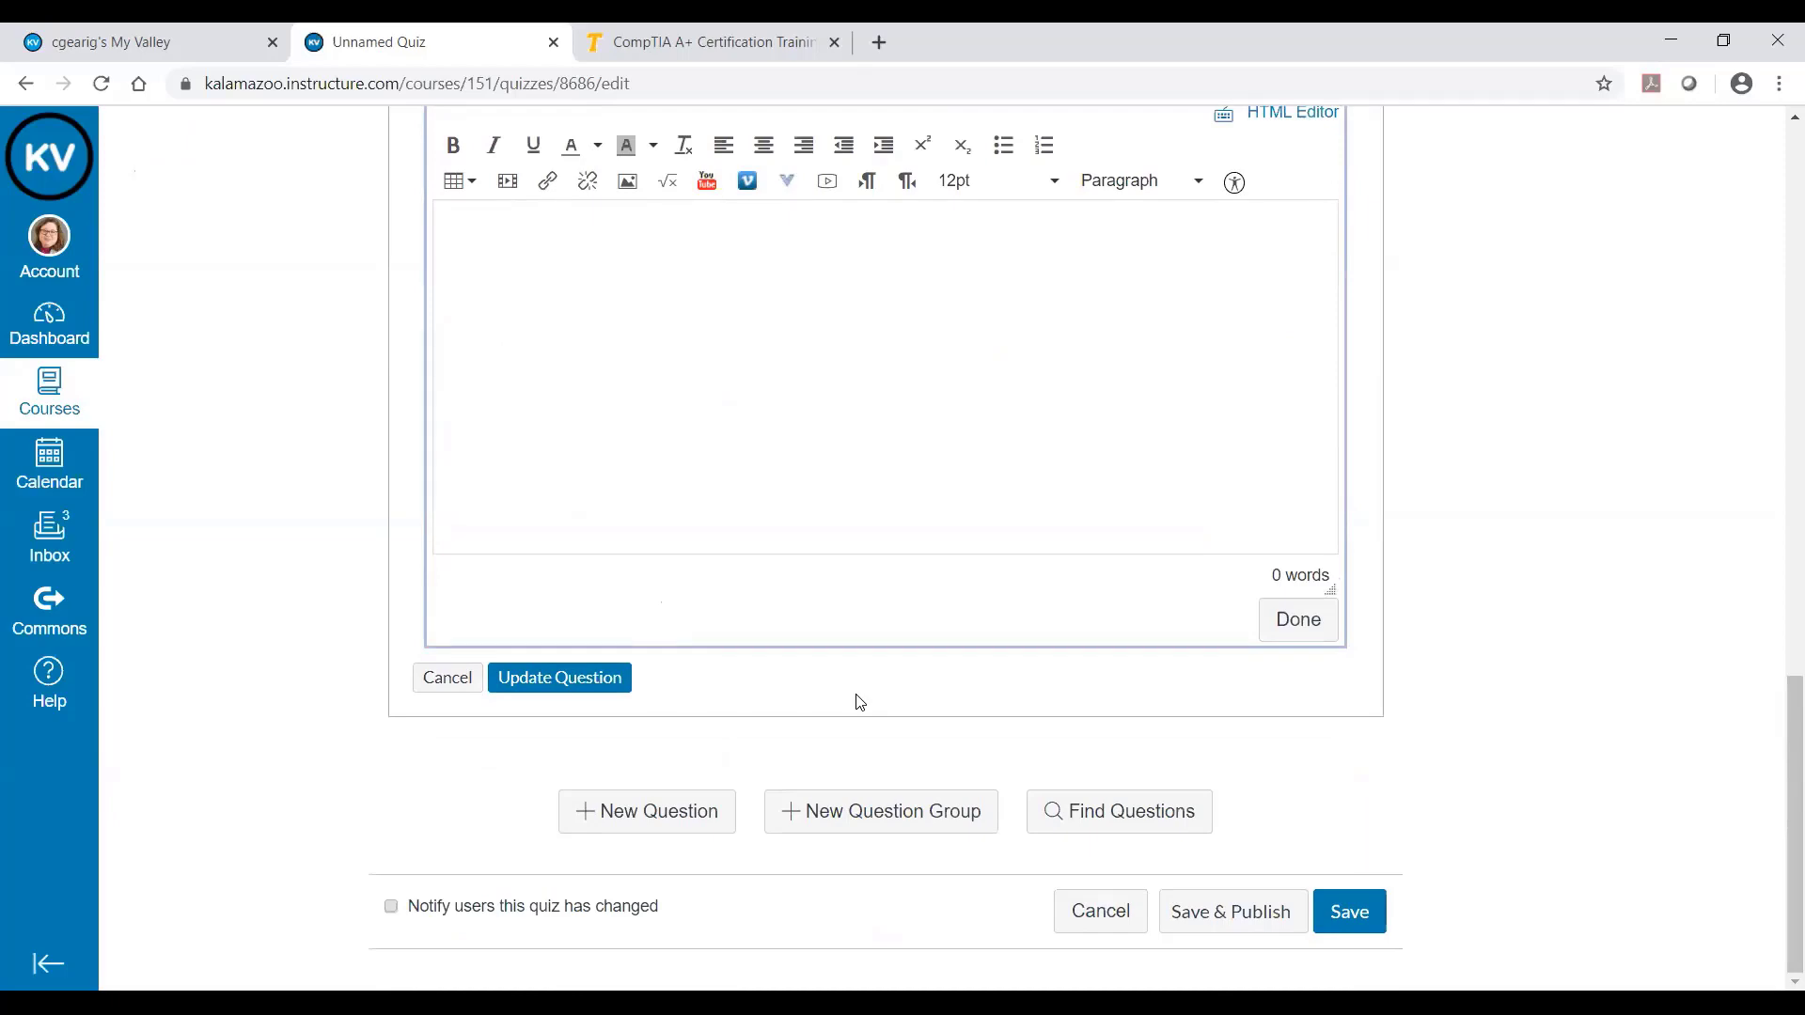
scroll(859, 702, "up", 10)
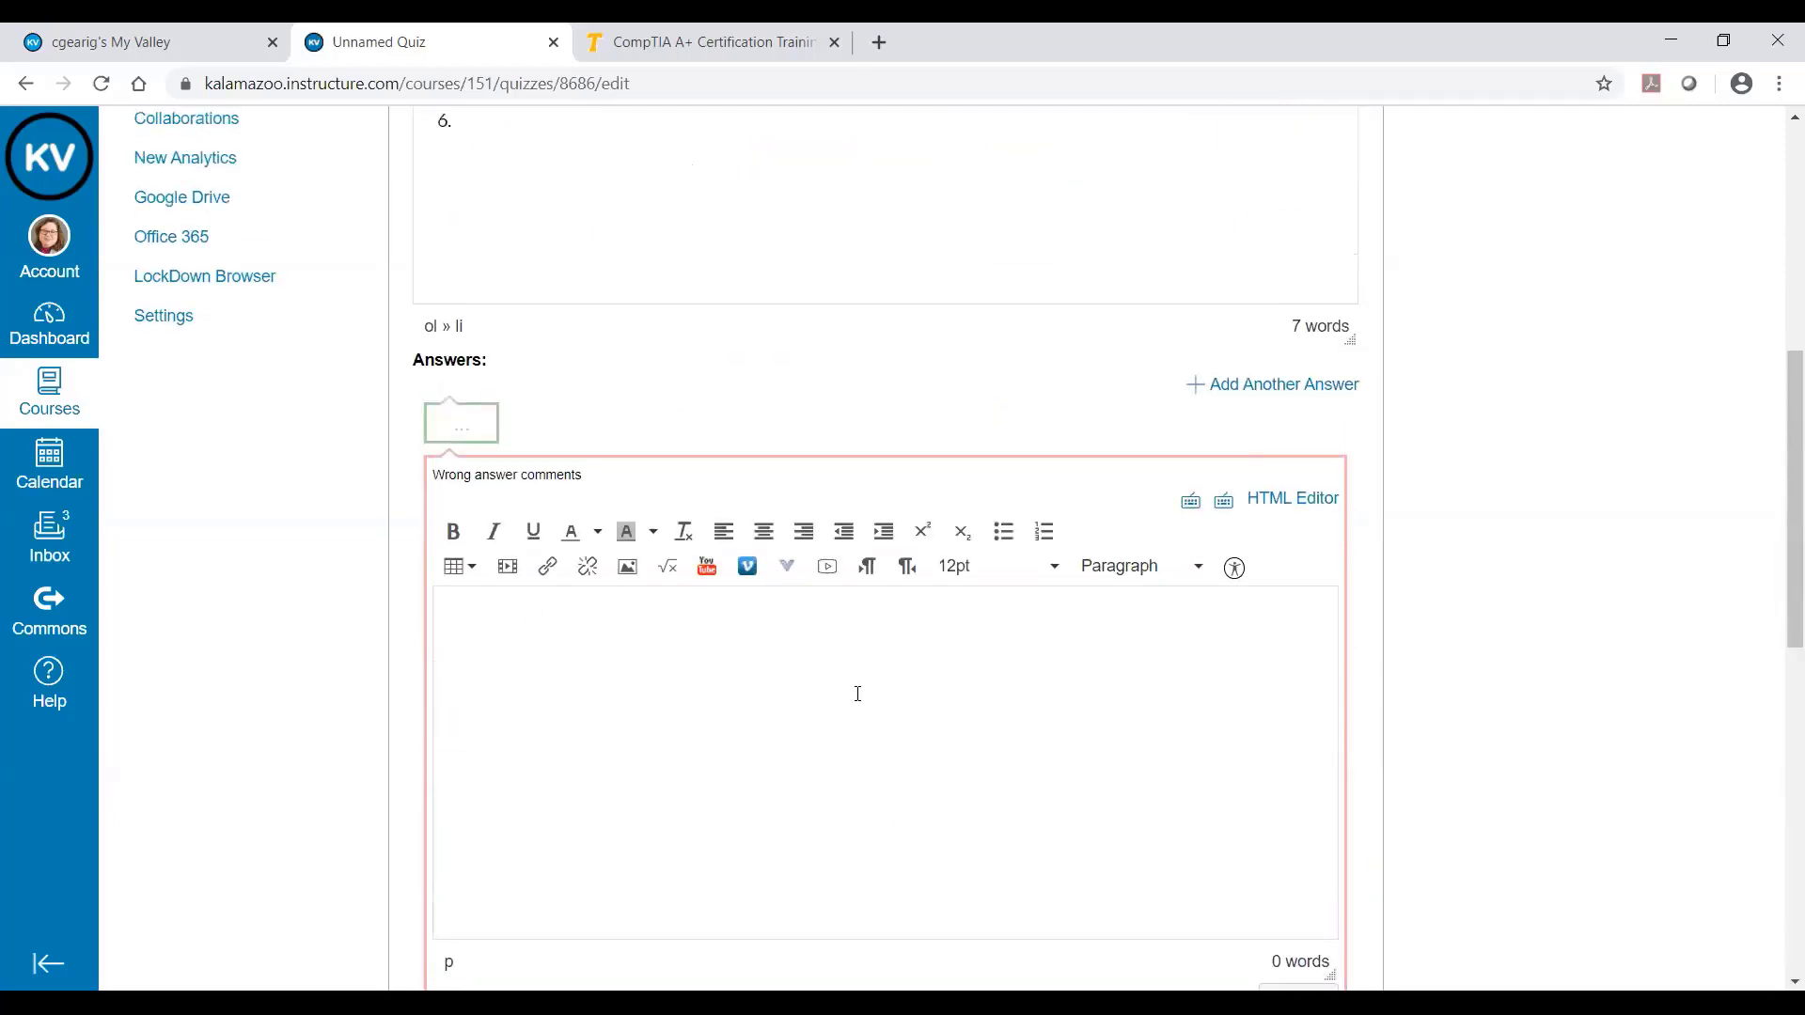
scroll(857, 693, "up", 3)
left_click(769, 440)
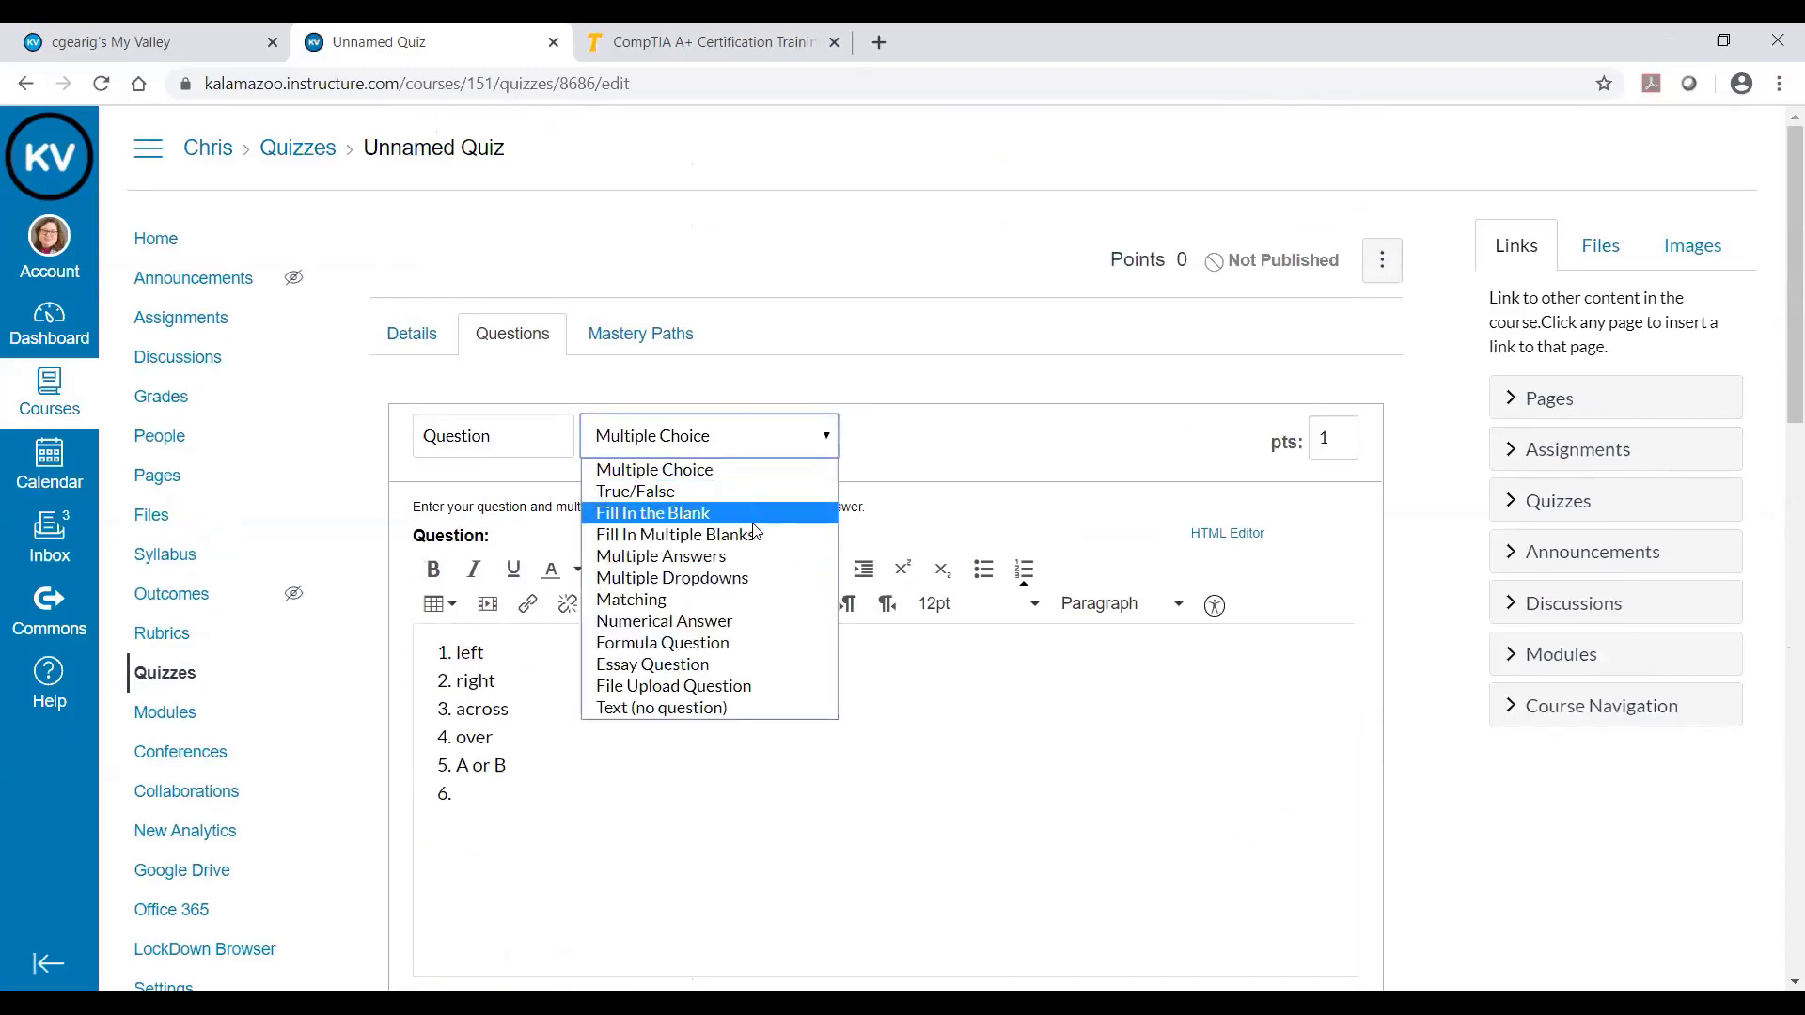
left_click(746, 555)
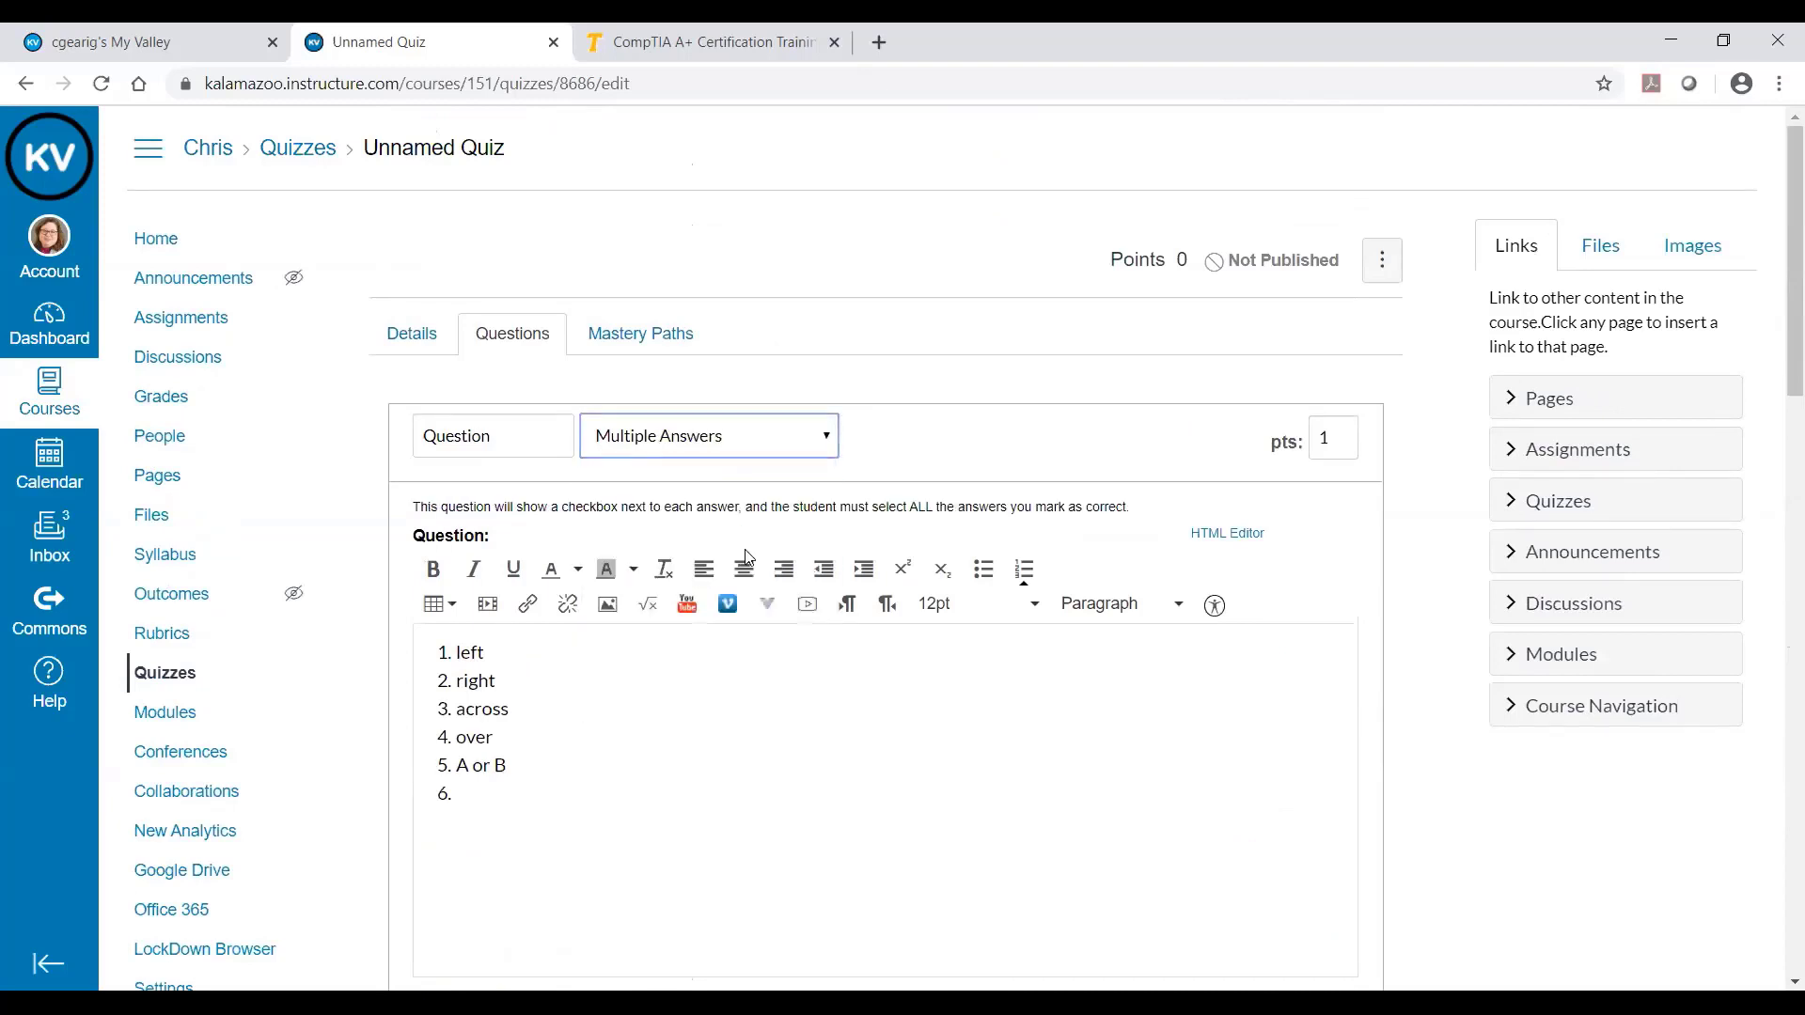
scroll(769, 587, "down", 2)
scroll(769, 587, "down", 3)
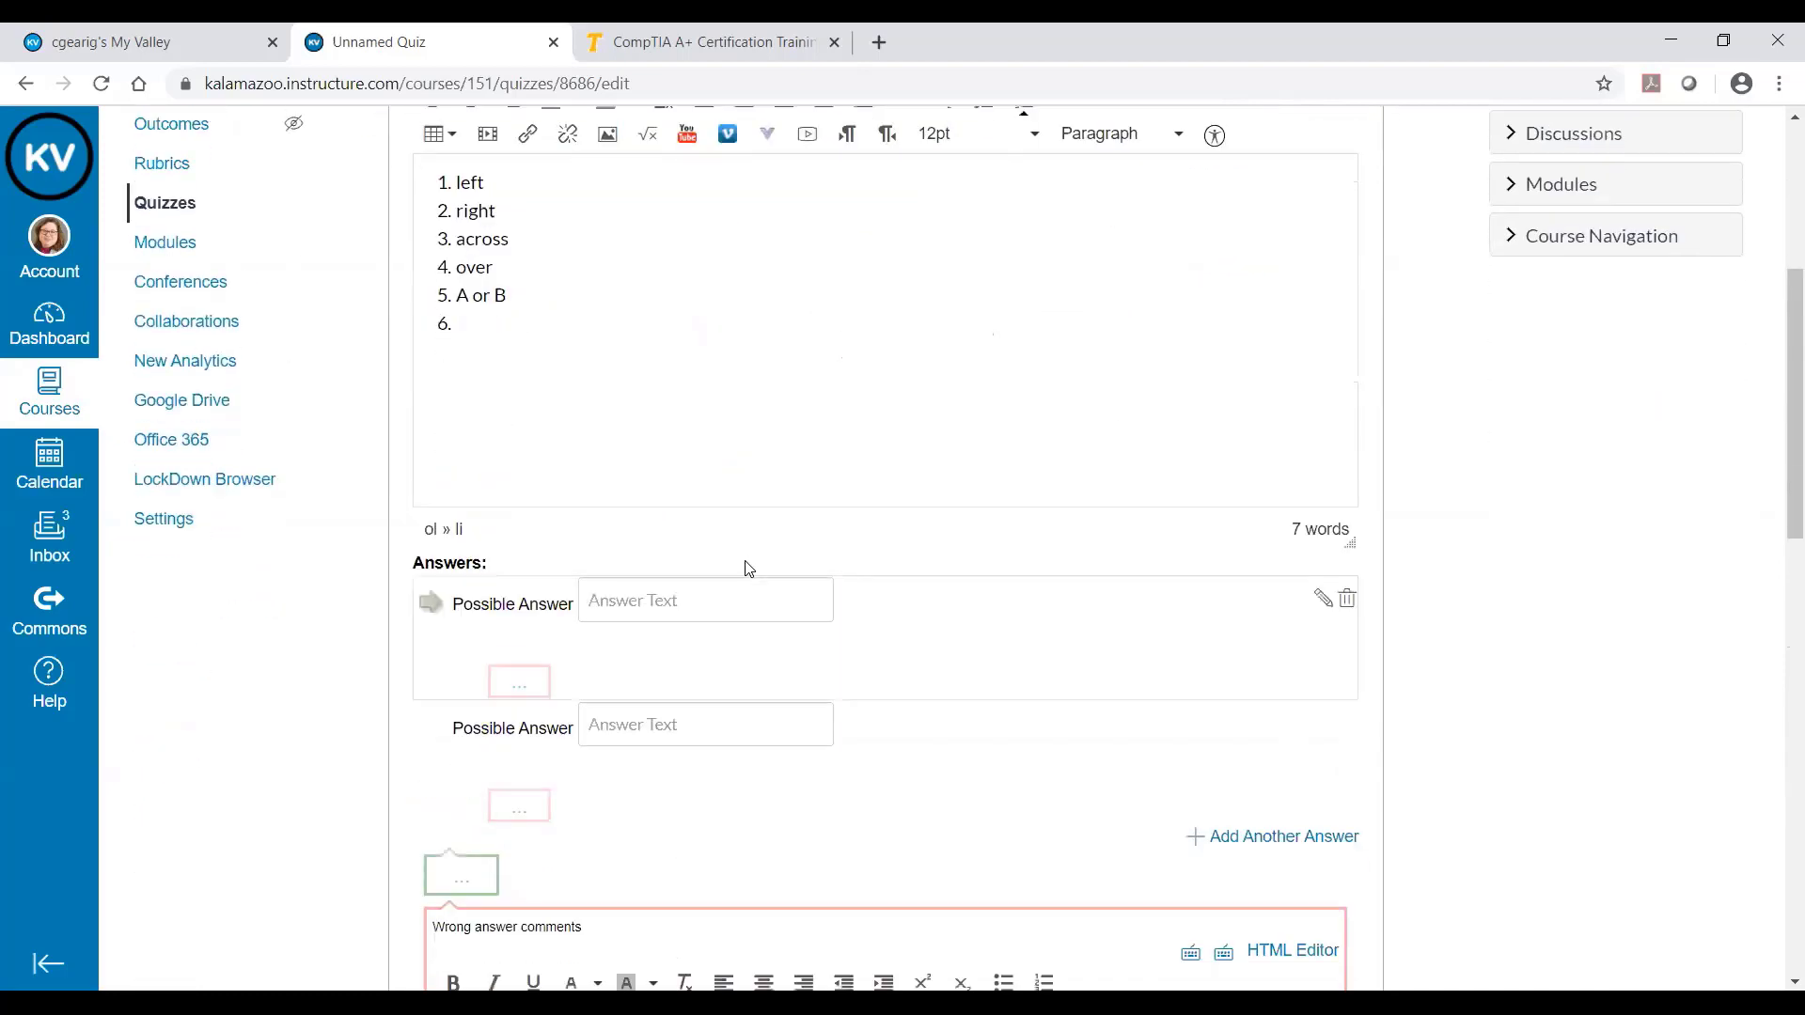
scroll(859, 800, "down", 2)
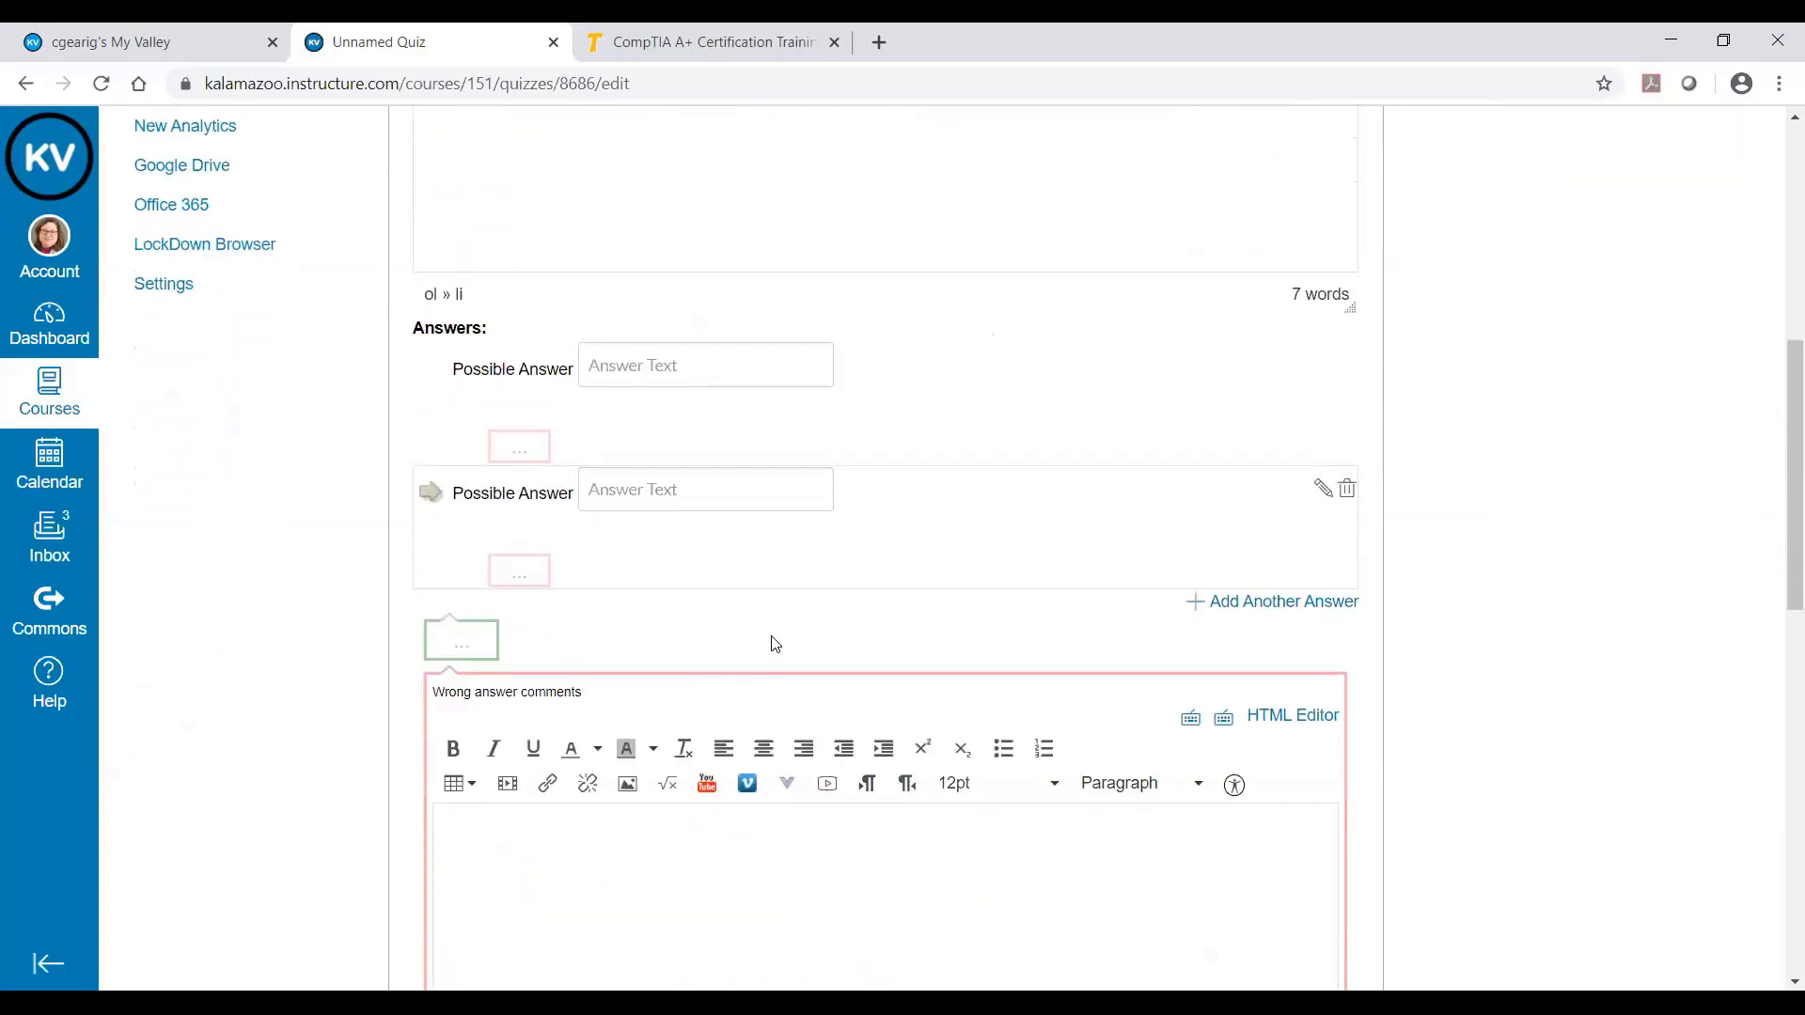
scroll(776, 644, "up", 6)
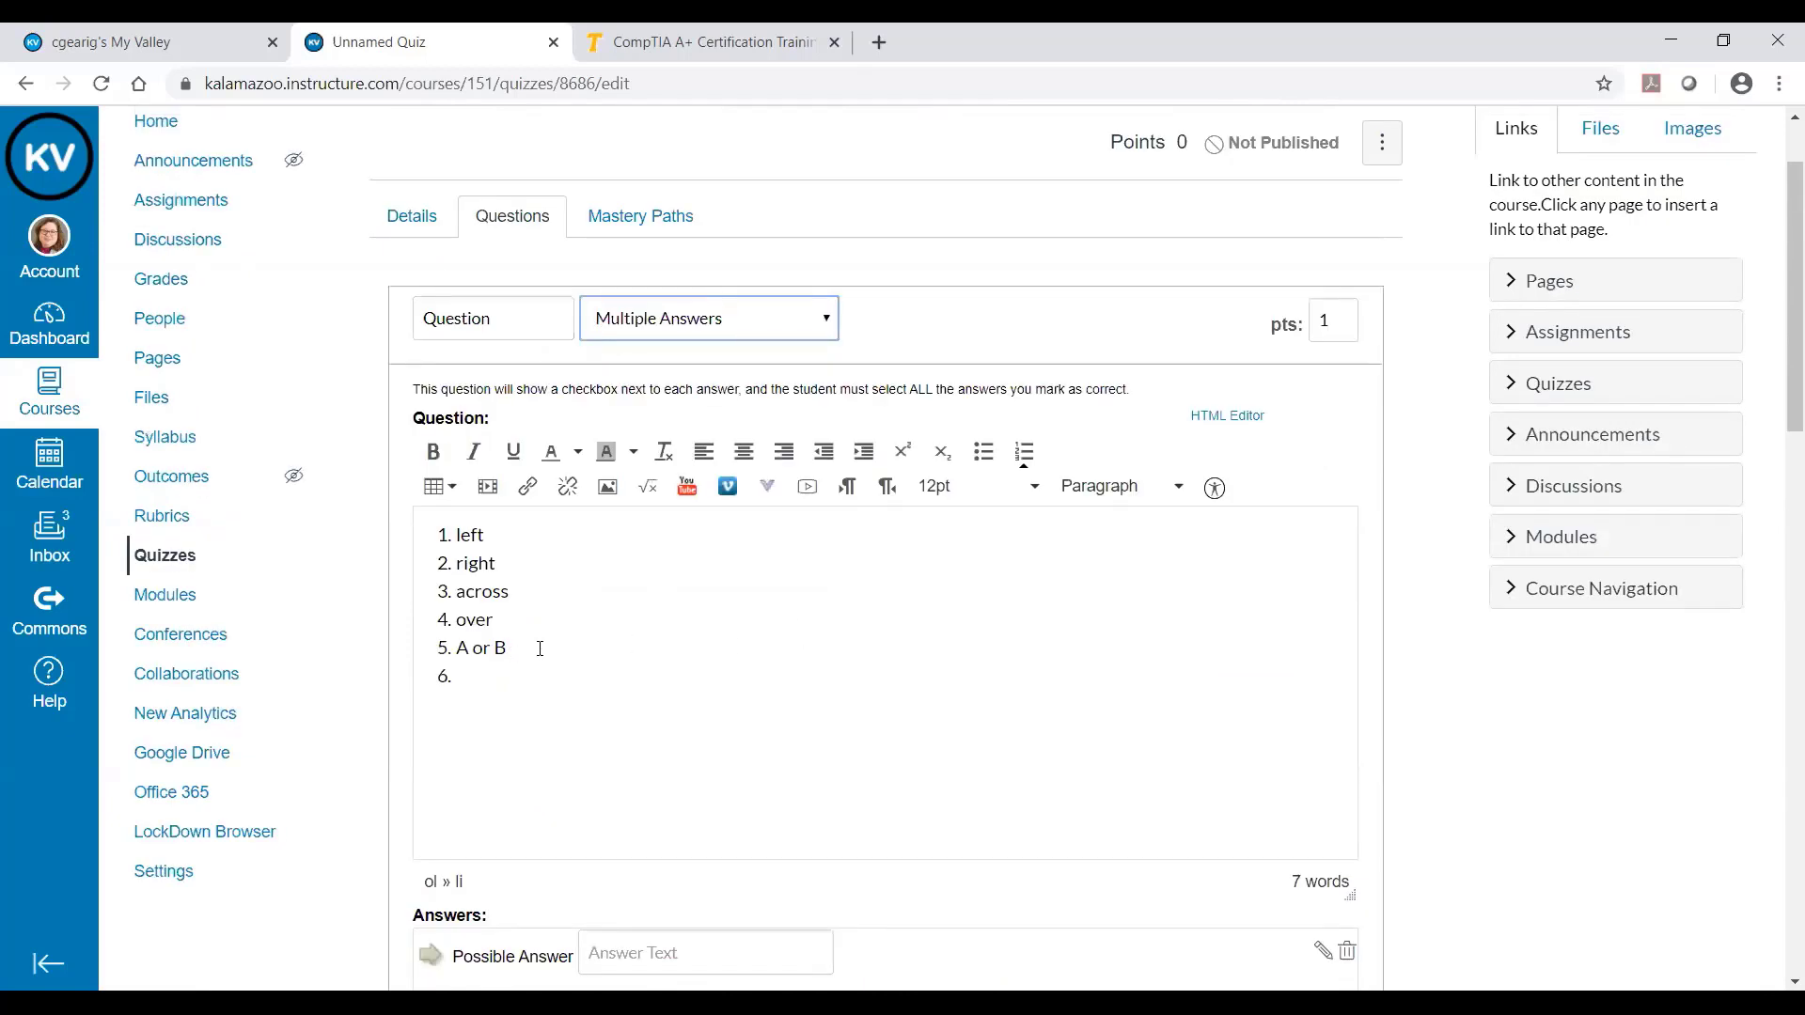
- Delete the "A or B" text from the fifth item of the question's numbered list and check the answers section
left_click_drag(531, 649, 422, 645)
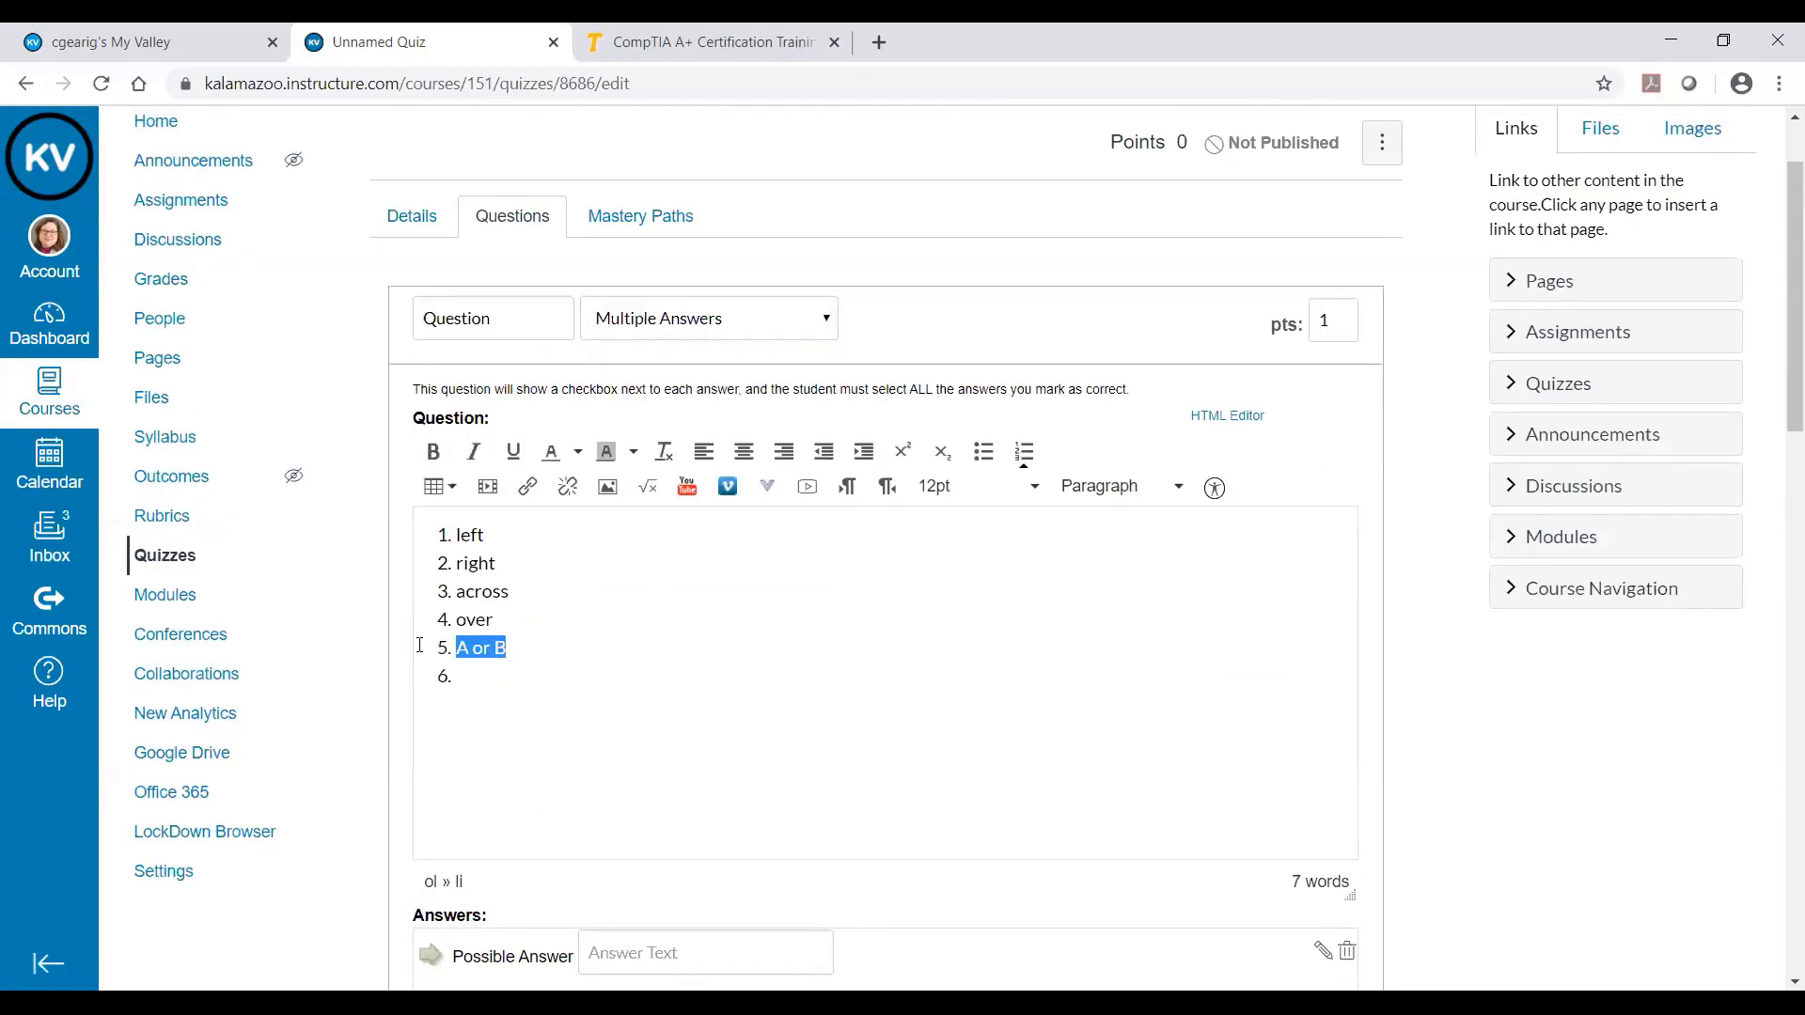
key("BackSpace")
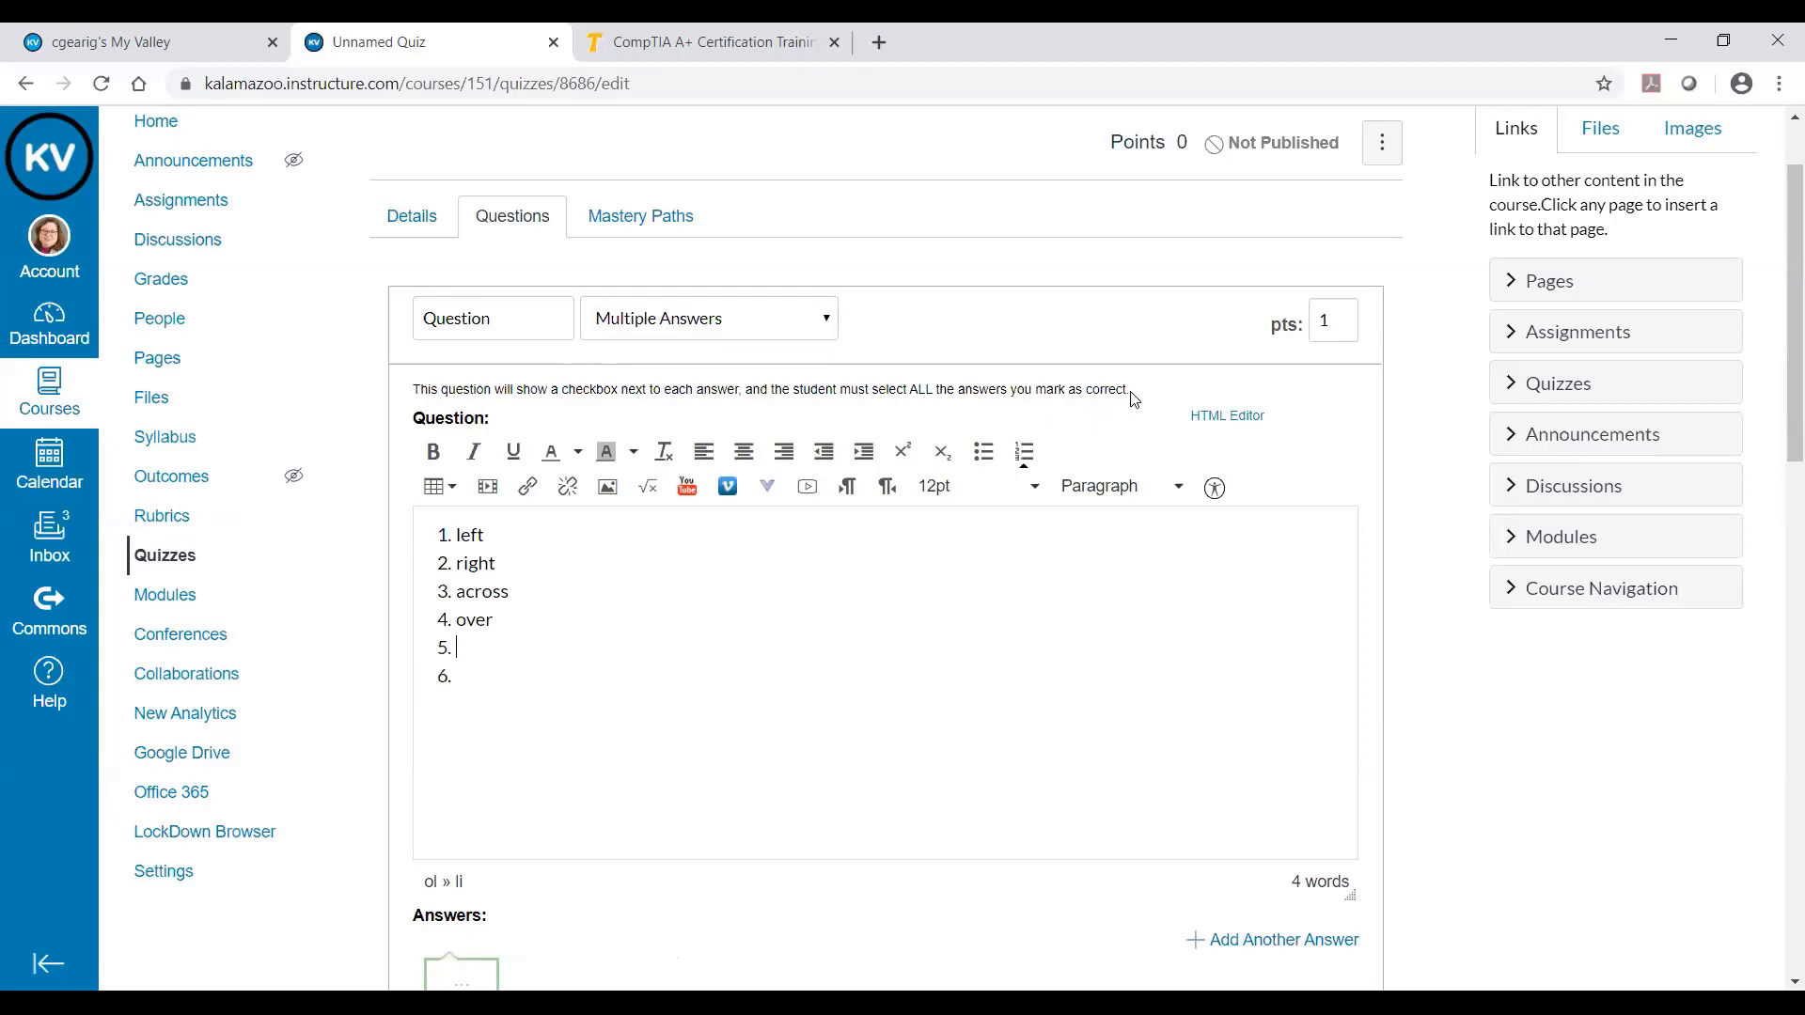
scroll(753, 661, "down", 3)
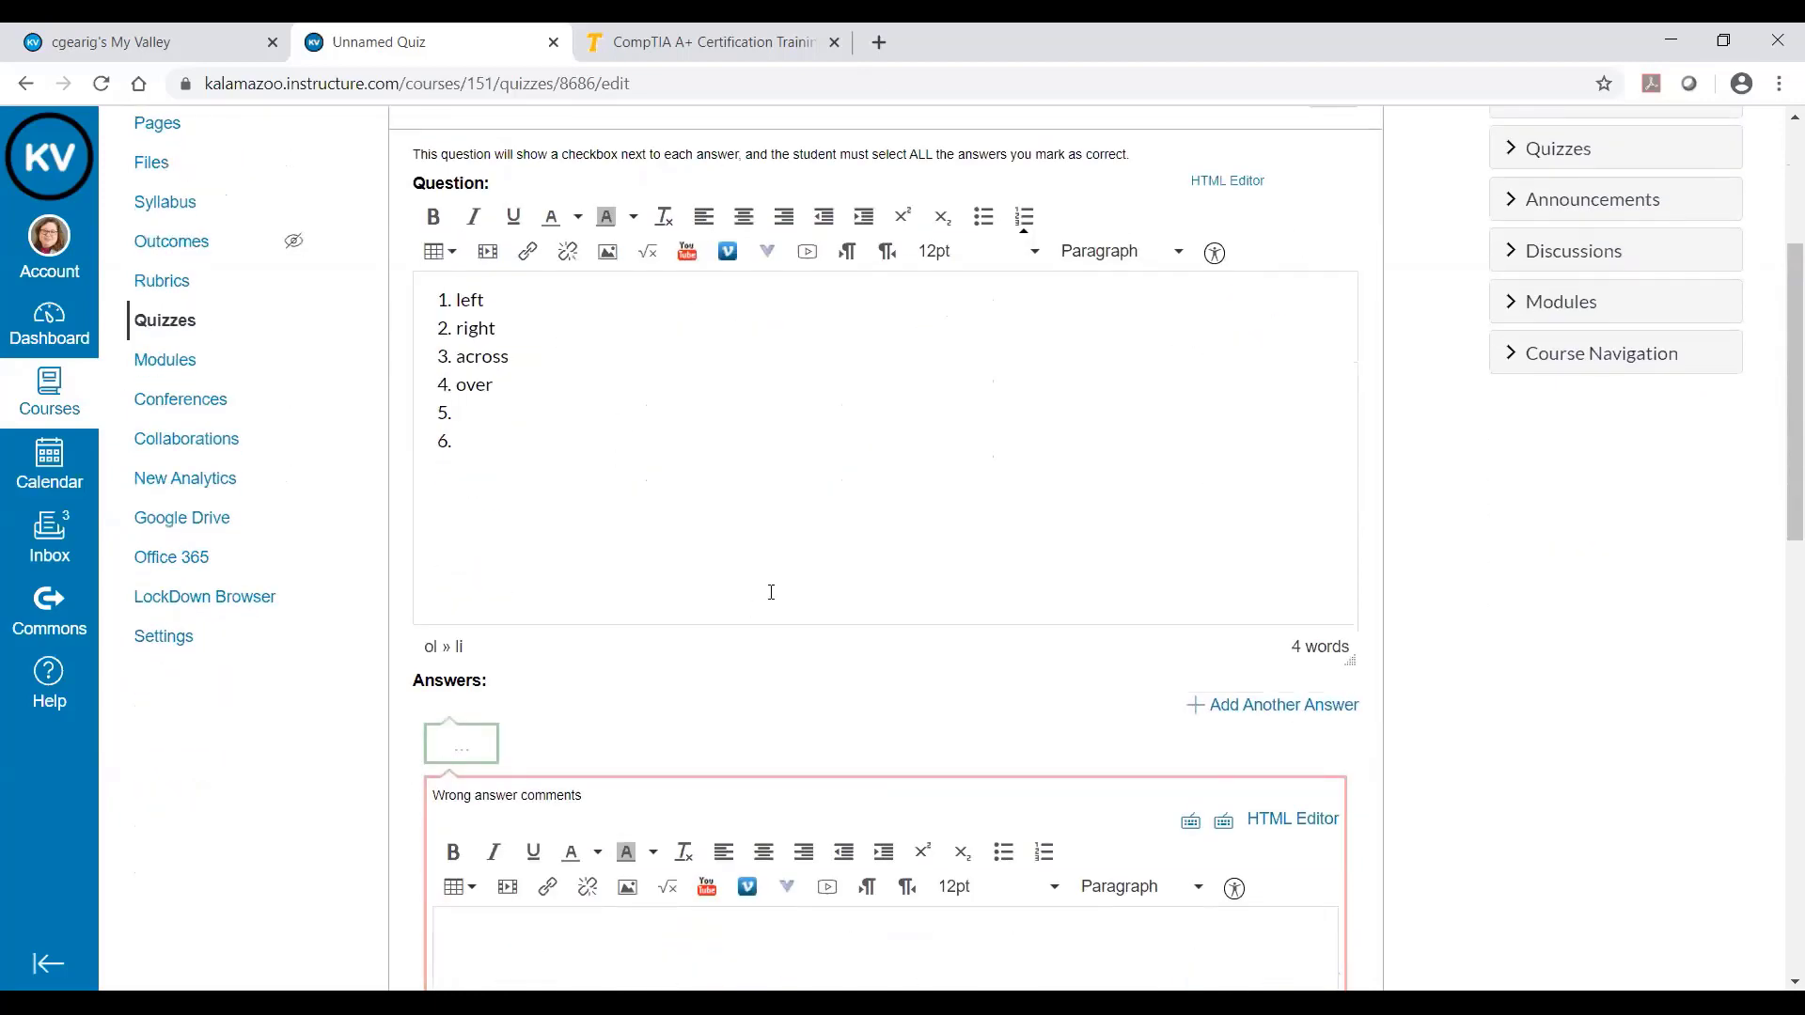
scroll(771, 592, "down", 7)
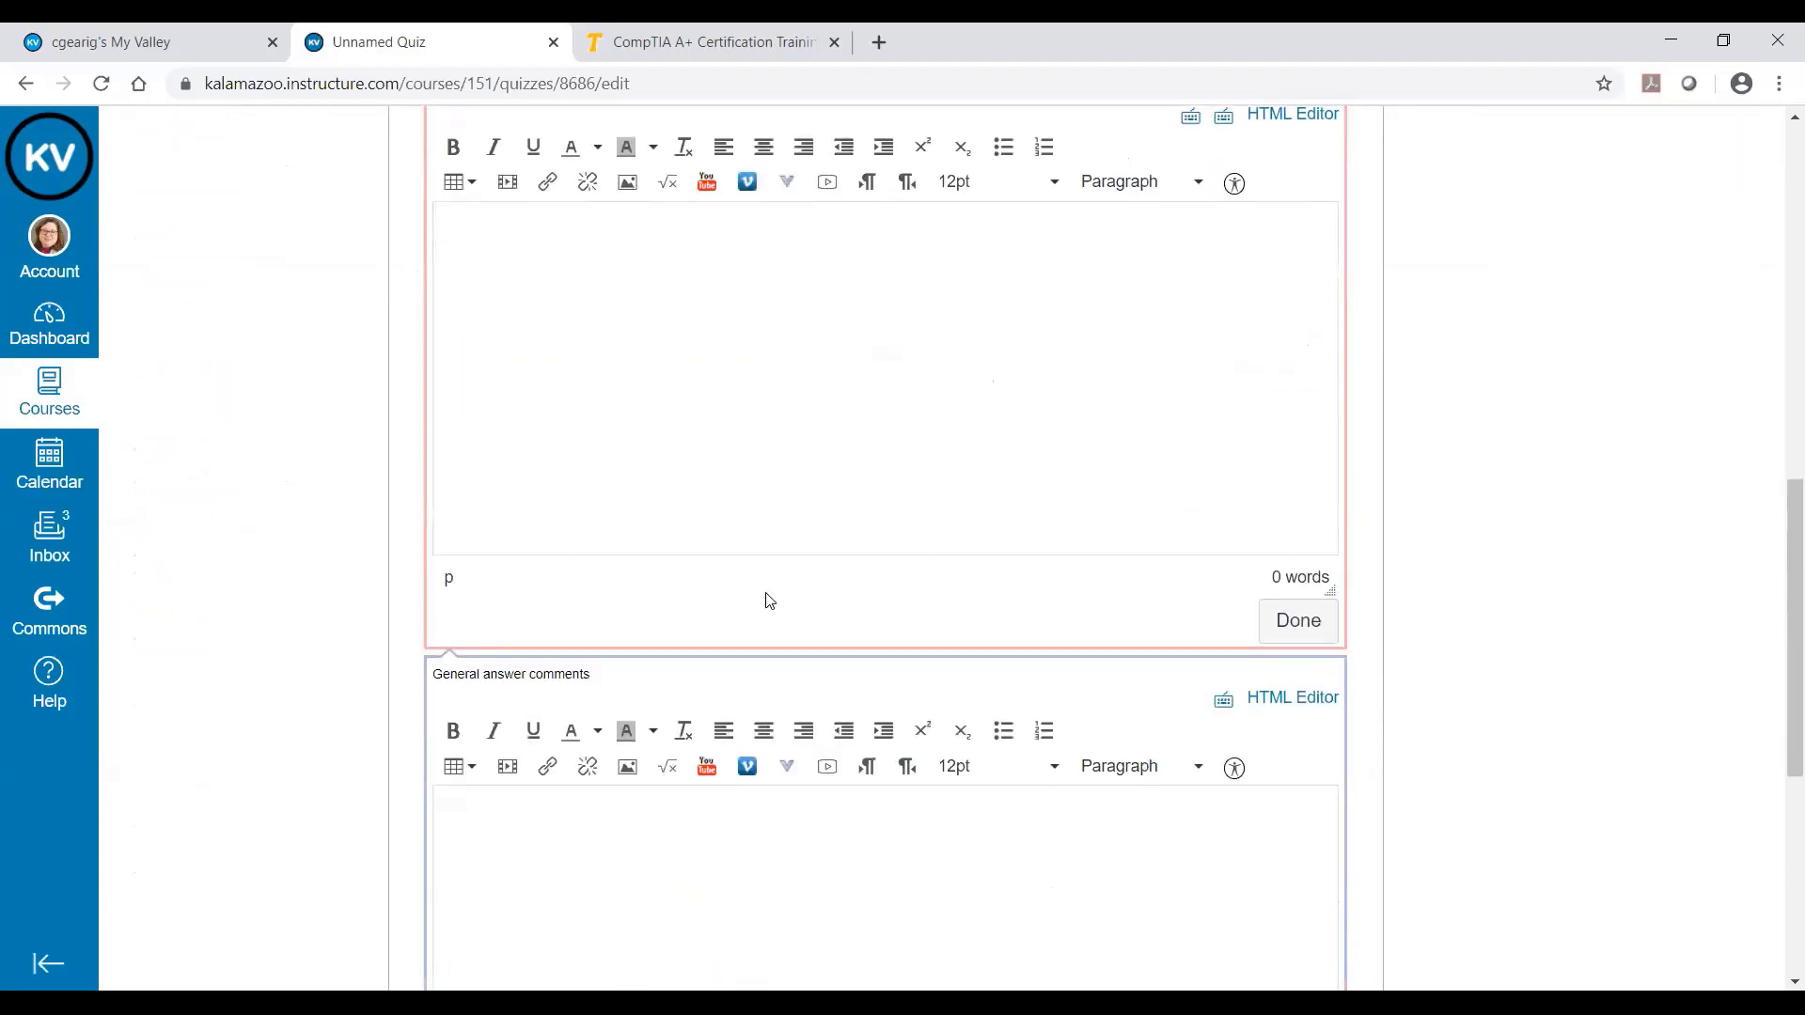
scroll(768, 602, "up", 4)
scroll(768, 602, "up", 8)
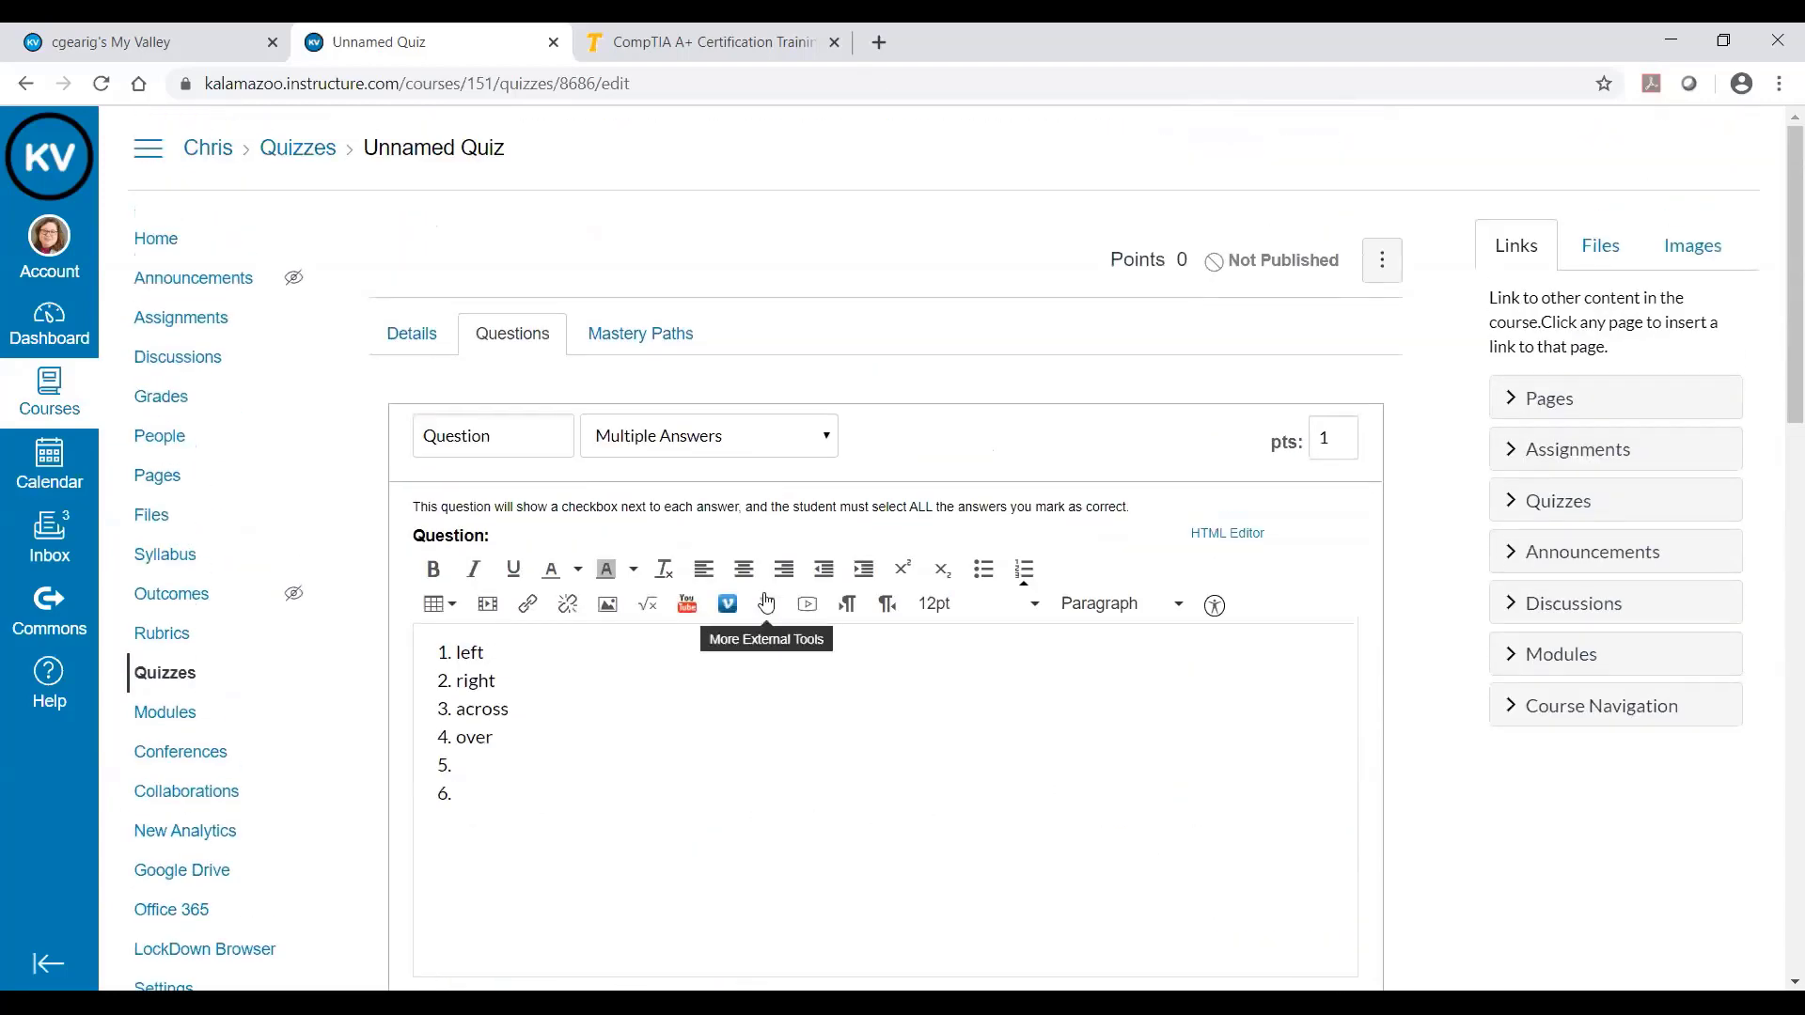